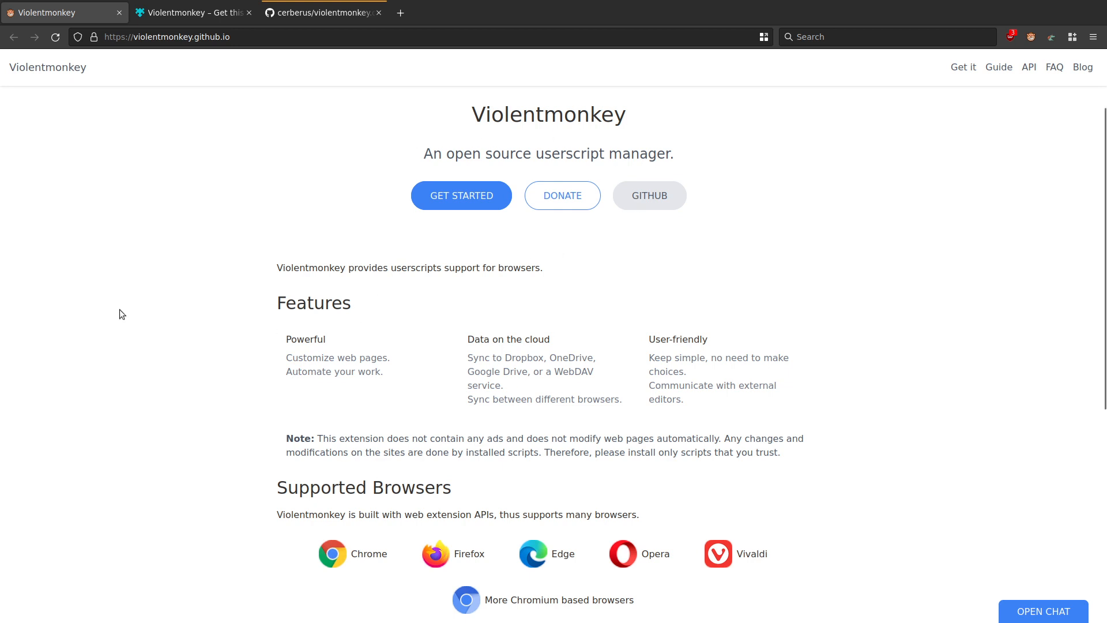
# Step: Review the Violentmonkey homepage's features and supported browsers, and view its Firefox add-on page
pyautogui.scroll(-3, 173, 329)
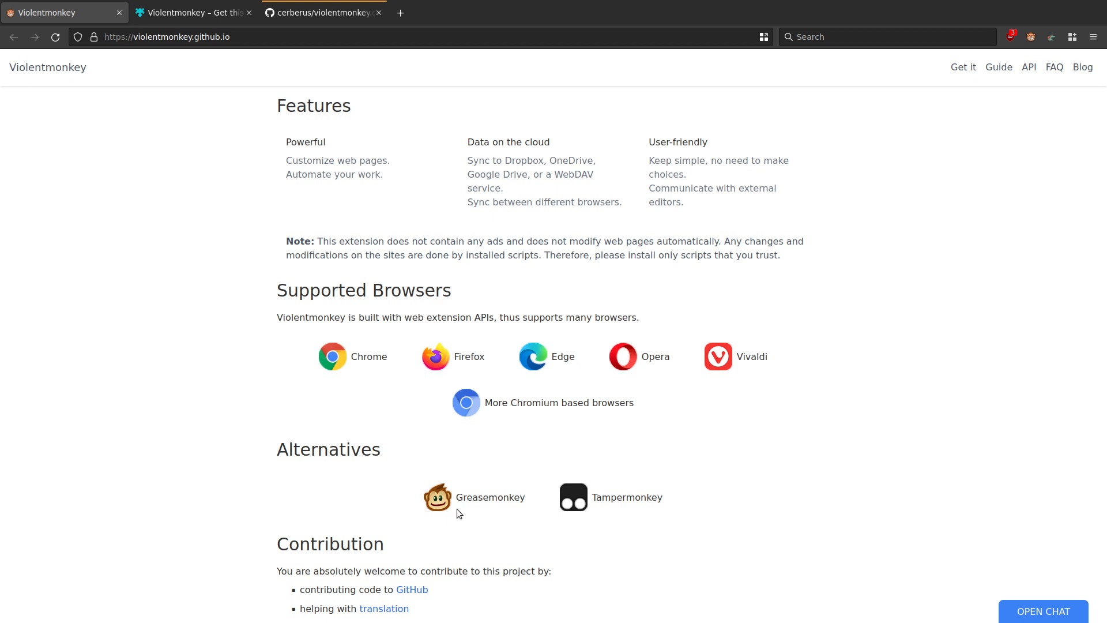
pyautogui.scroll(5, 463, 469)
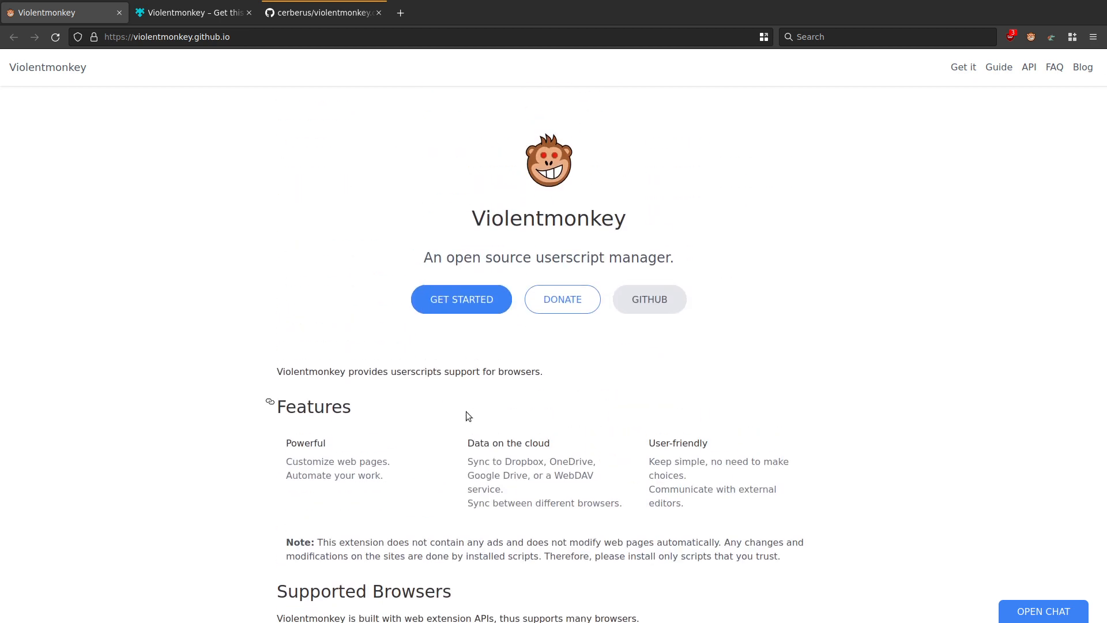
pyautogui.click(167, 16)
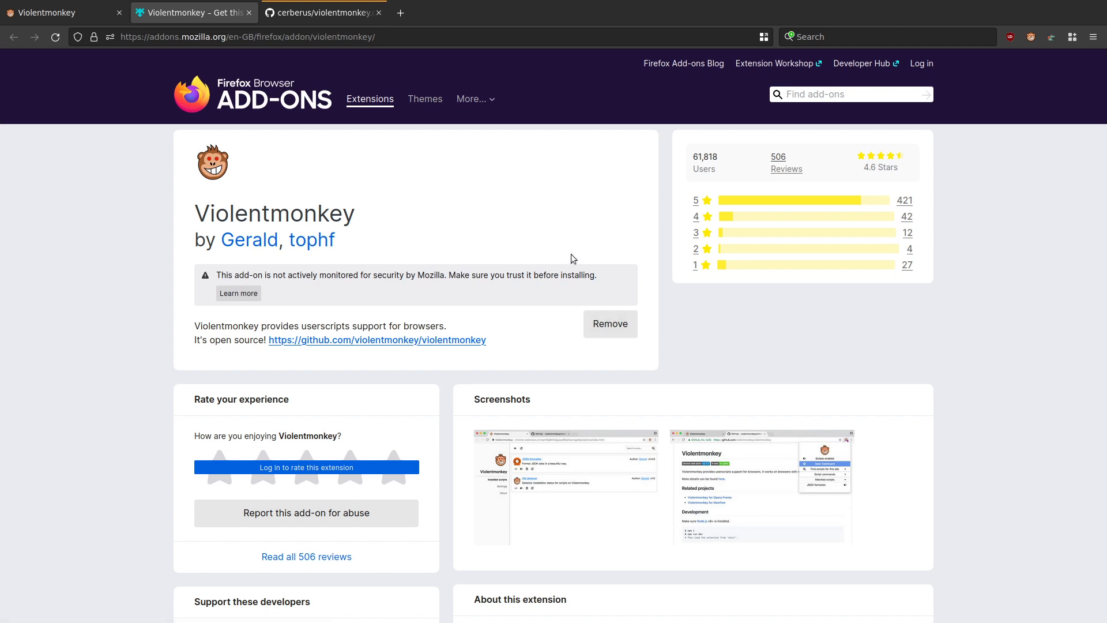
# Step: Open the Violentmonkey dashboard from a new browser tab and examine its settings for tab reloading and Synchronous page mode
pyautogui.click(400, 13)
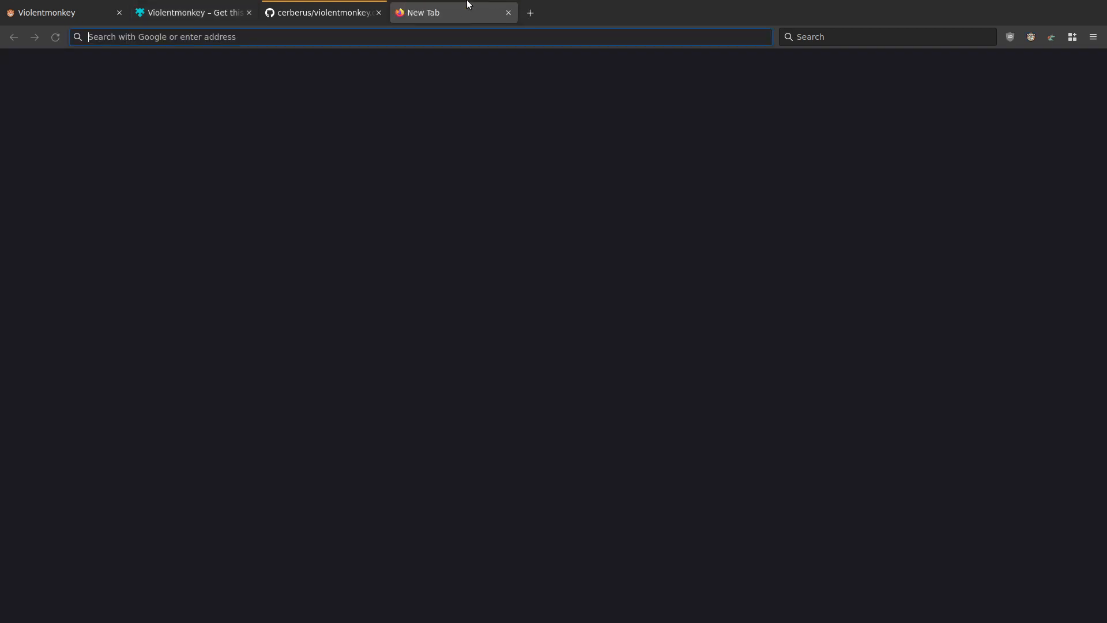
pyautogui.click(1029, 42)
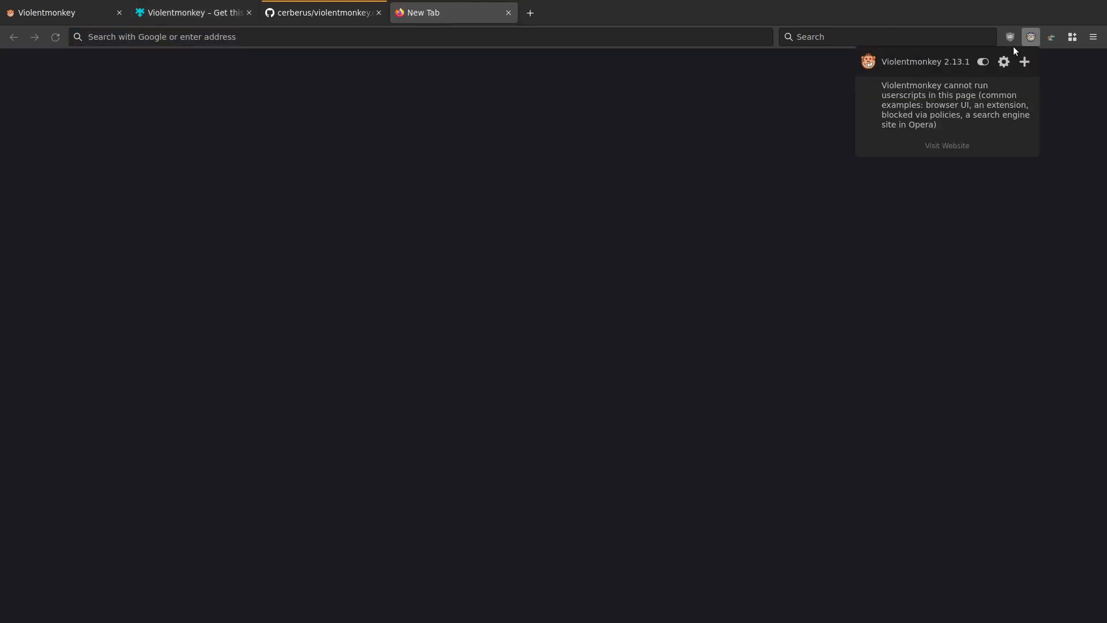
pyautogui.click(1005, 63)
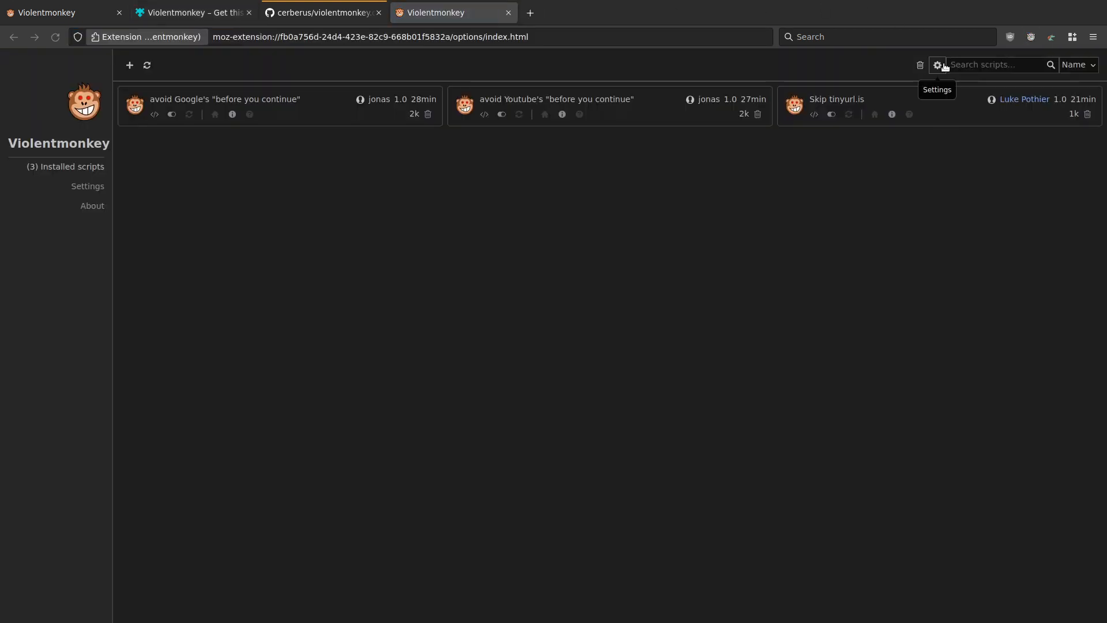
pyautogui.click(87, 186)
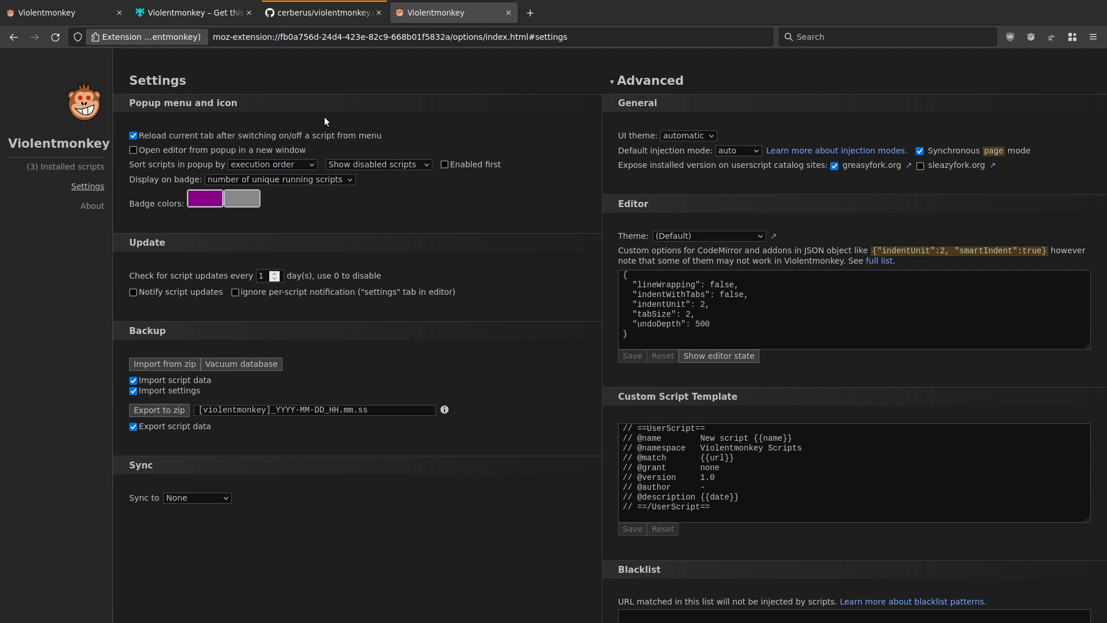
pyautogui.moveTo(246, 151)
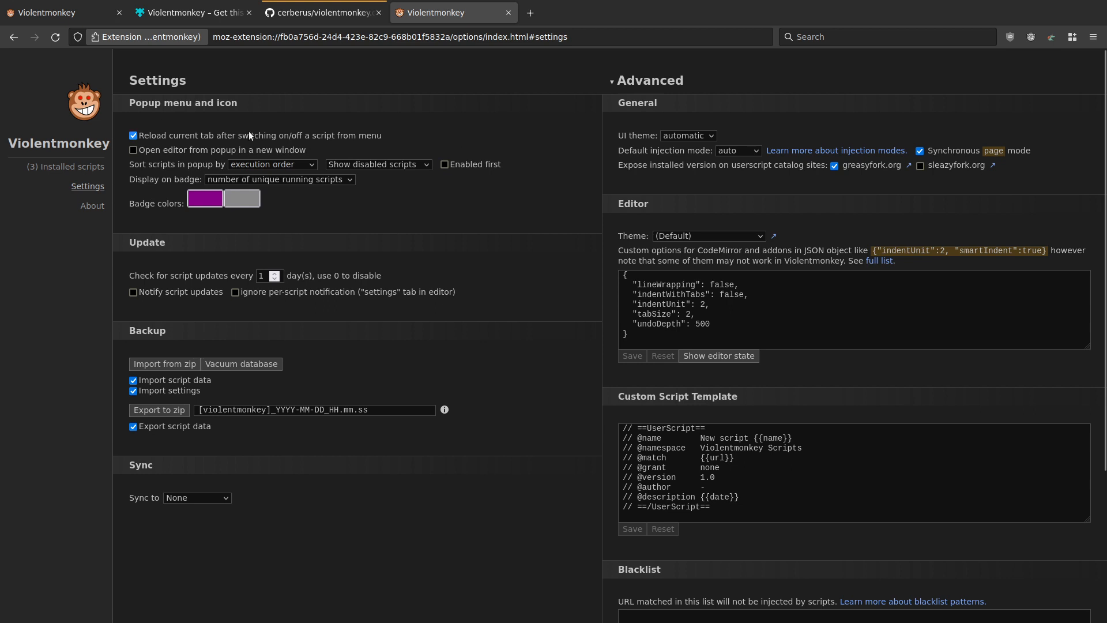
pyautogui.moveTo(969, 151)
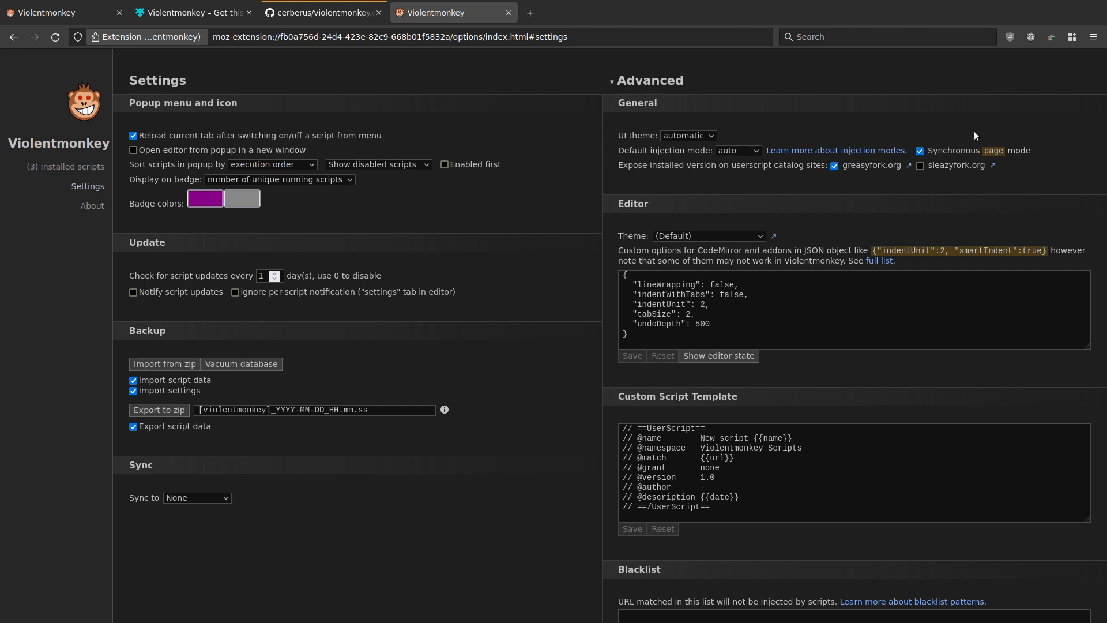
# Step: Return to the installed scripts and review the available options for adding a script
pyautogui.click(74, 167)
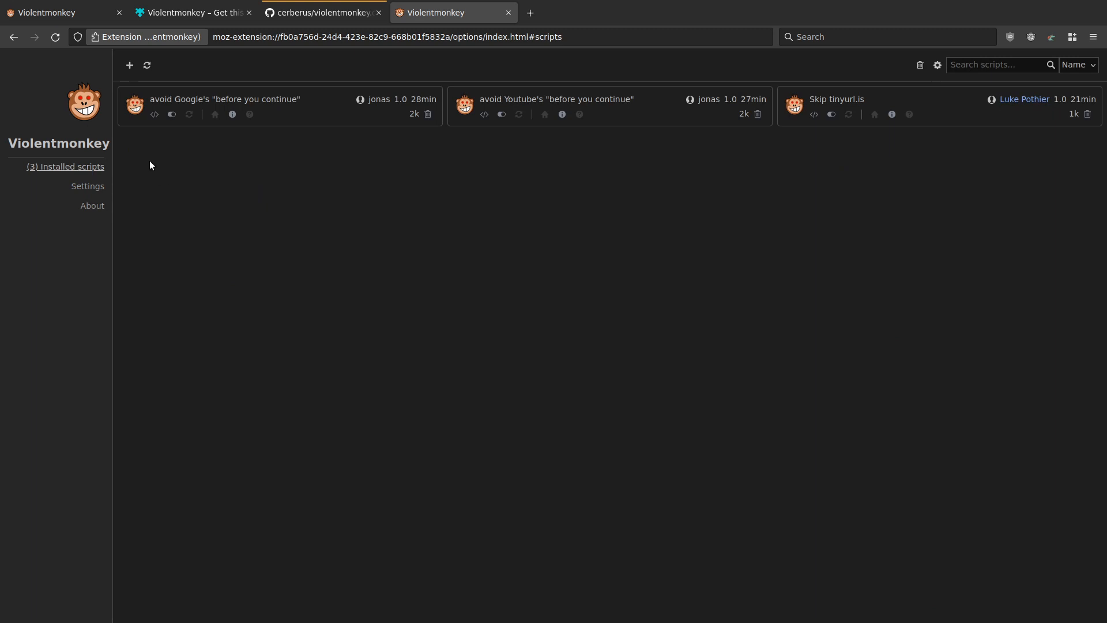
pyautogui.click(133, 67)
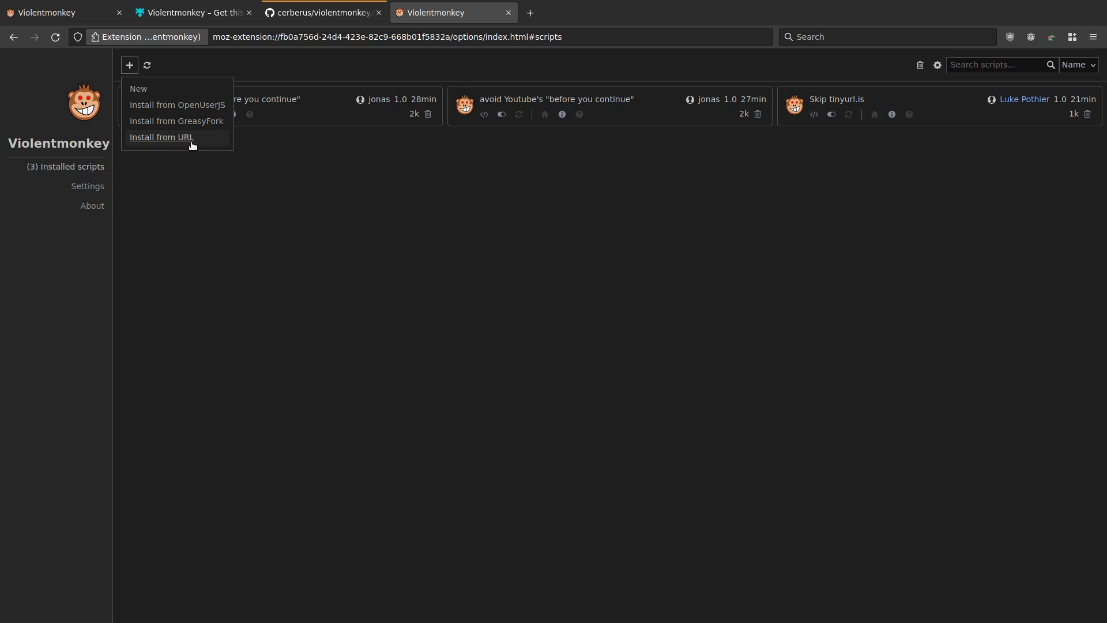
pyautogui.click(220, 199)
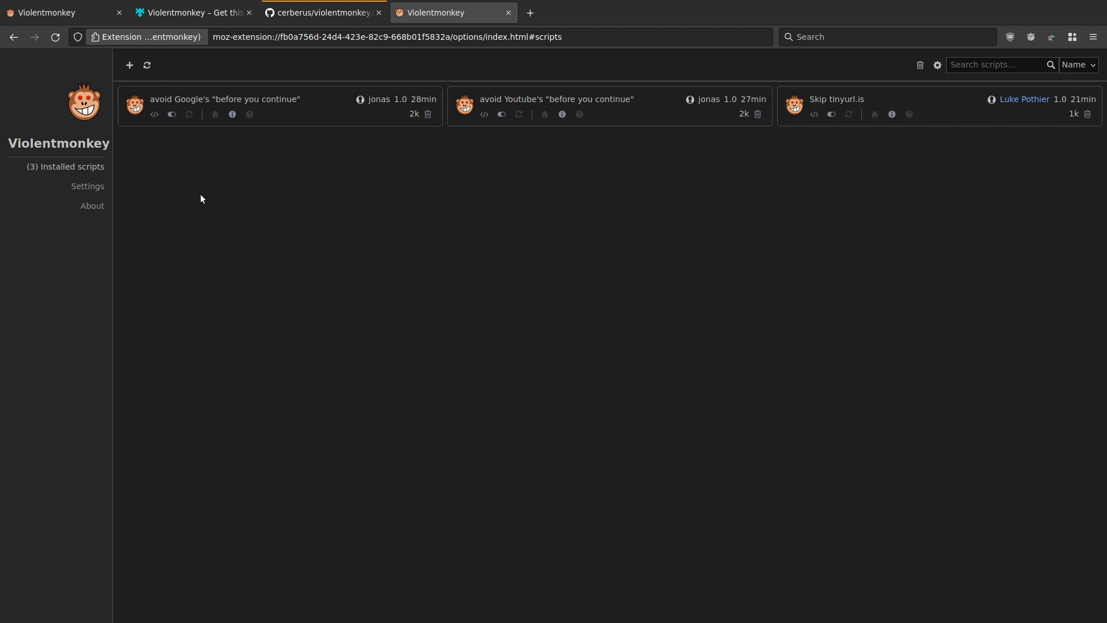
# Step: Review the YouTube and Google cookie popup bypass scripts in violentmonkey.org on GitHub
pyautogui.click(304, 12)
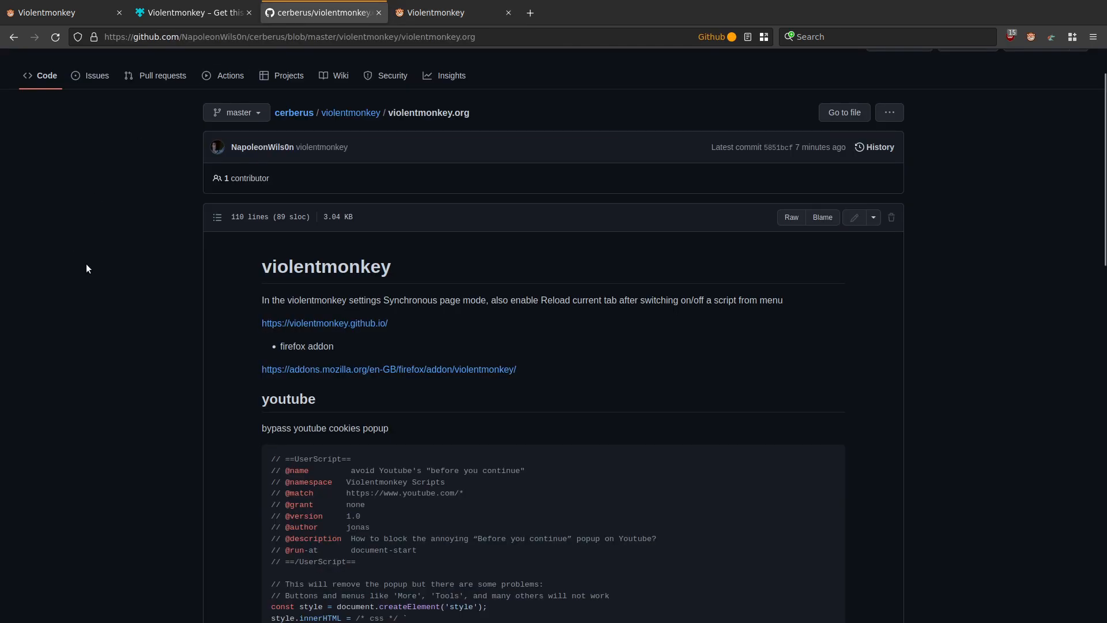
pyautogui.scroll(-5, 91, 257)
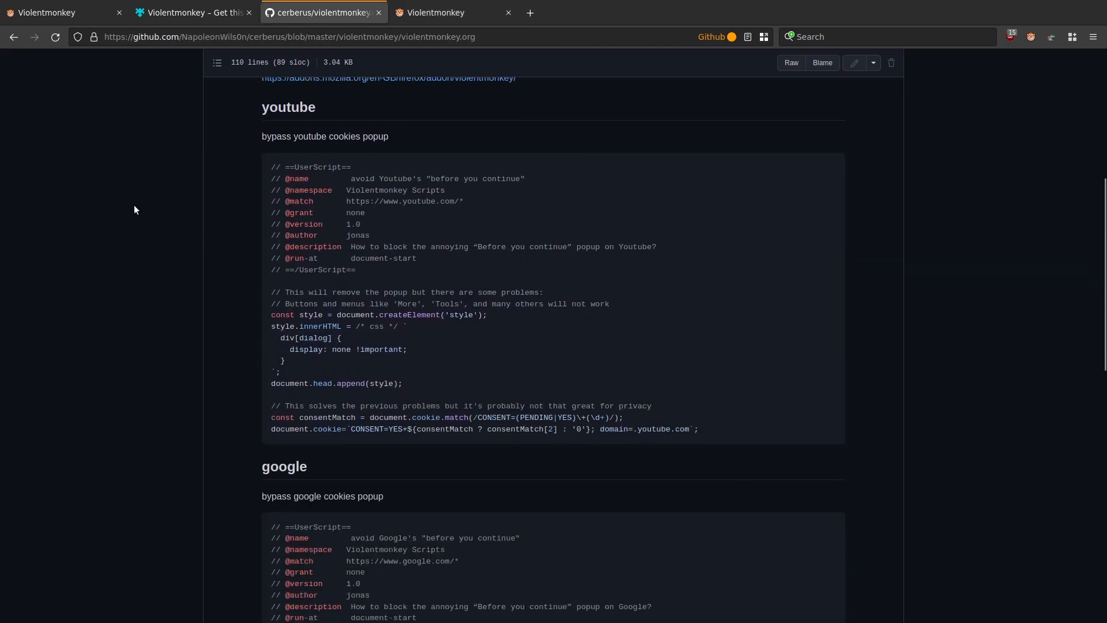
pyautogui.scroll(2, 132, 205)
pyautogui.scroll(-12, 133, 205)
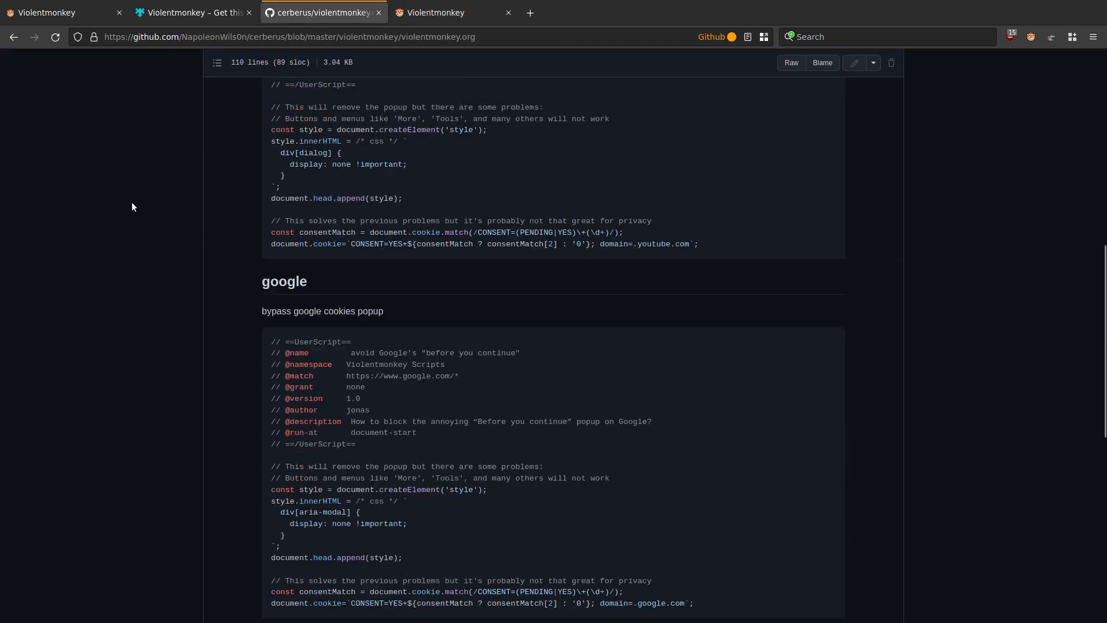
pyautogui.scroll(15, 133, 207)
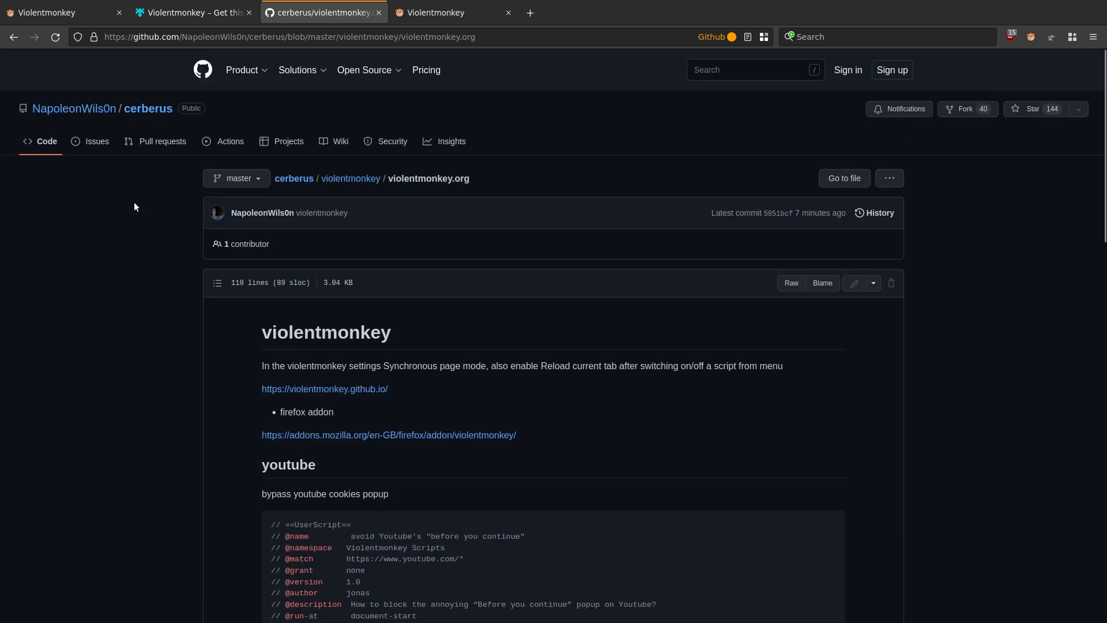
# Step: Open google-violentmonkey.js from the repository's violentmonkey-js folder in a separate browser tab
pyautogui.click(351, 178)
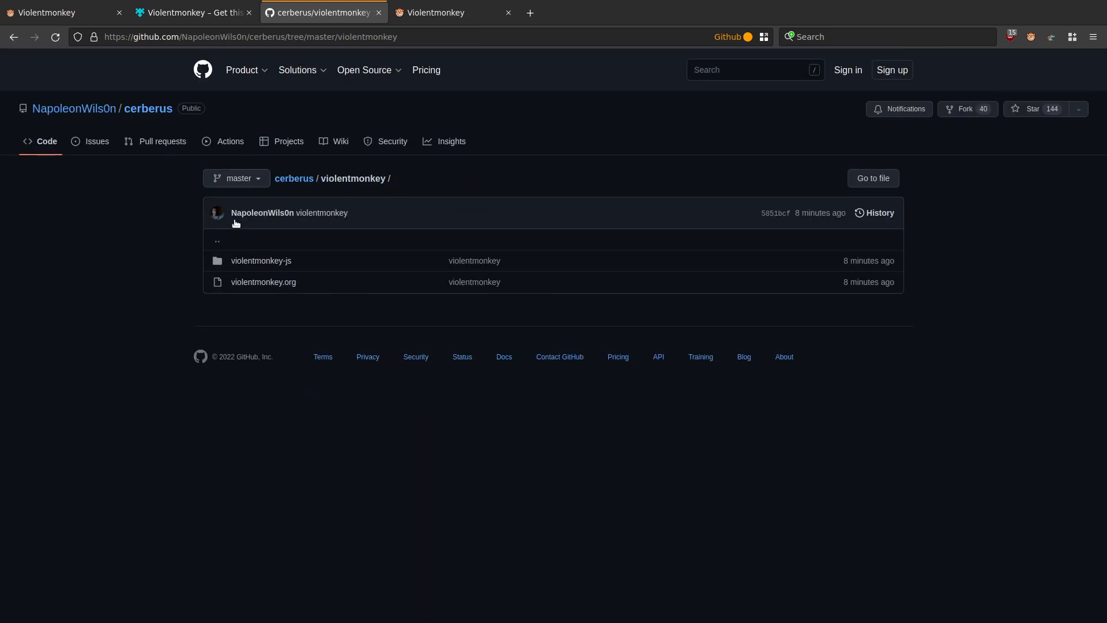
pyautogui.click(259, 262)
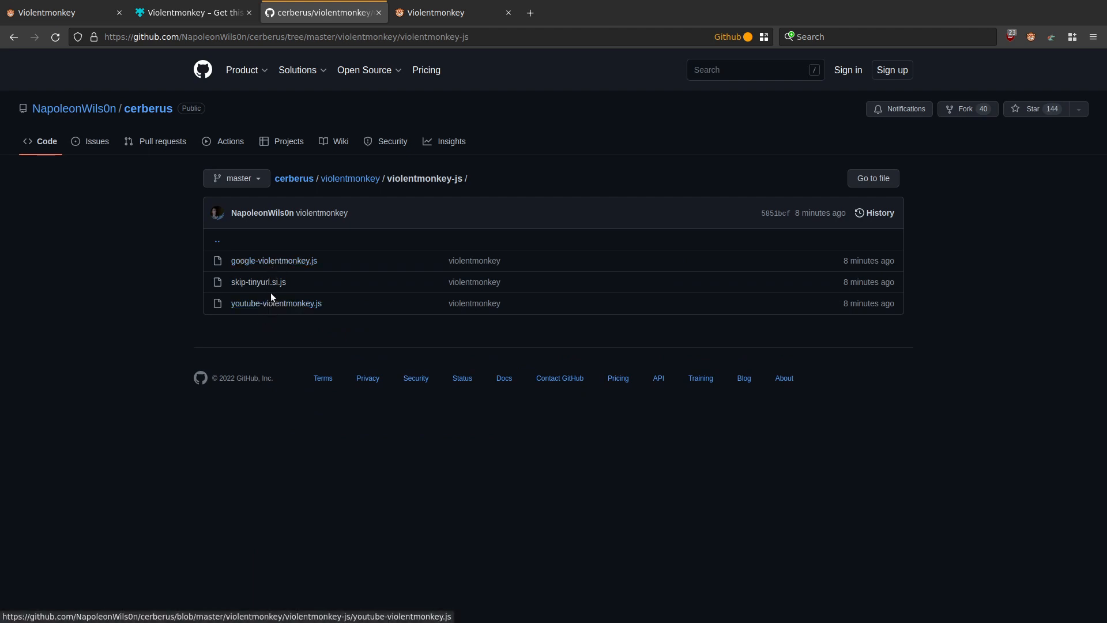
pyautogui.middleClick(274, 262)
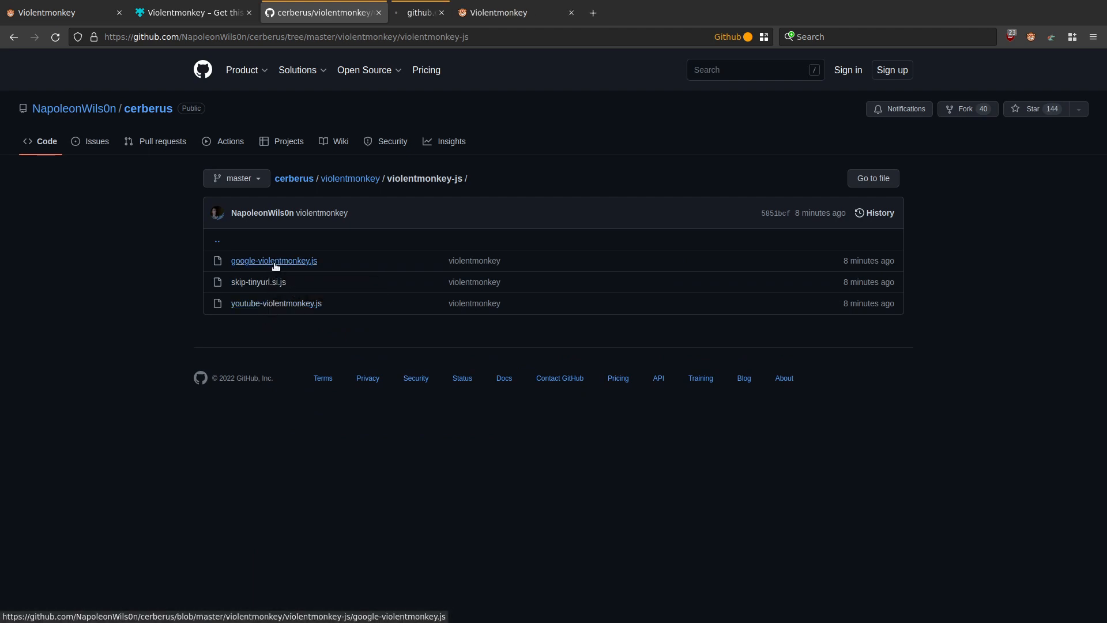
pyautogui.click(451, 4)
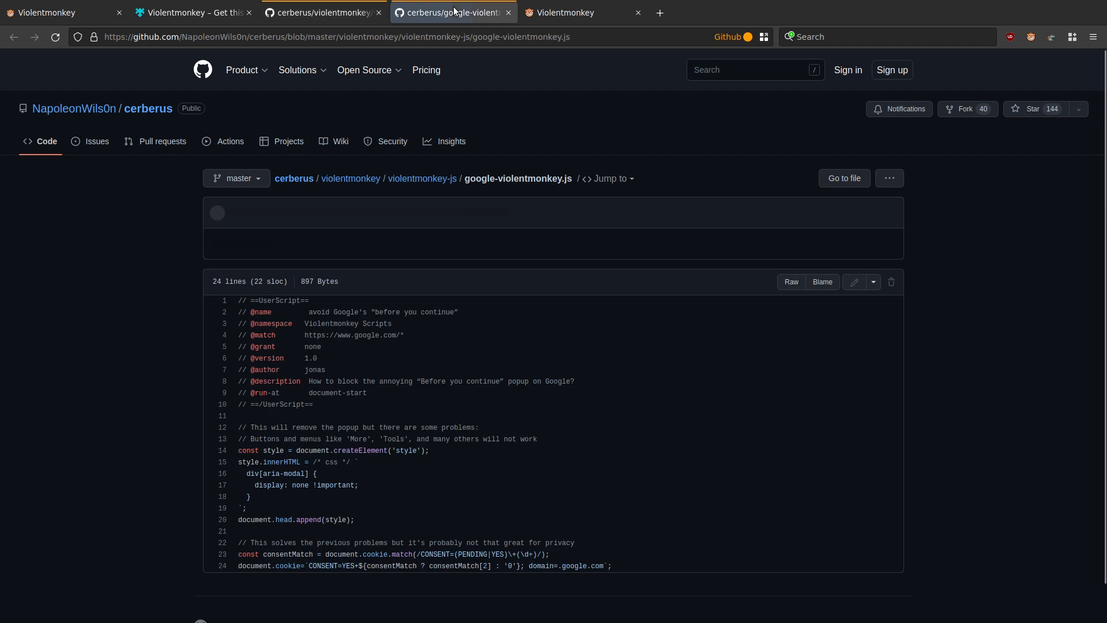
# Step: Open the raw version of google-violentmonkey.js in its own browser tab and select the entire script
pyautogui.click(792, 282)
pyautogui.click(774, 282)
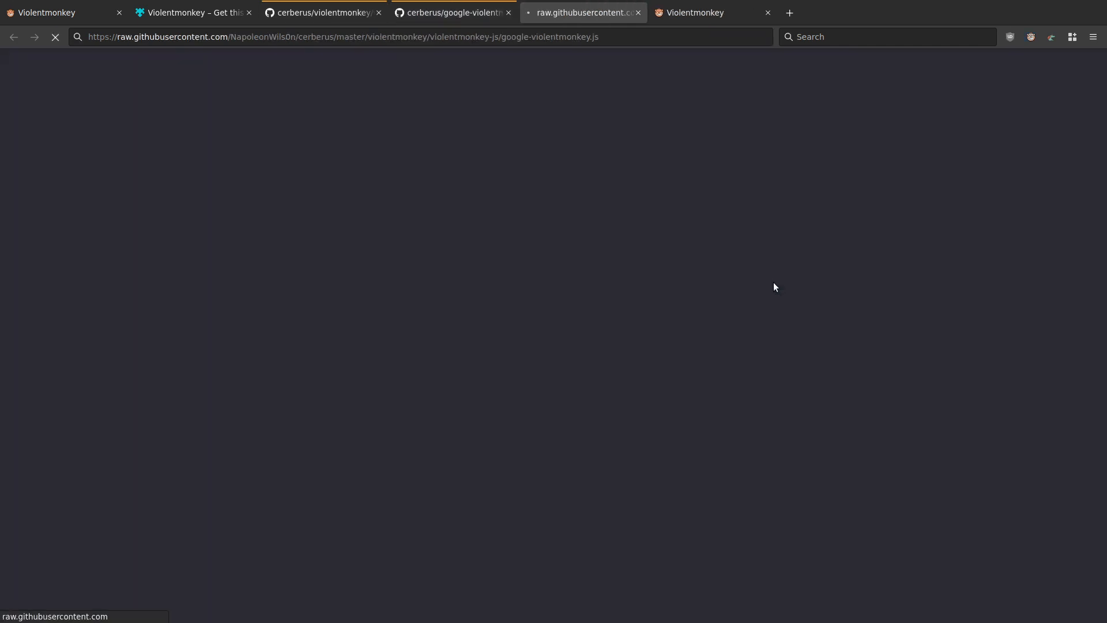
pyautogui.click(370, 38)
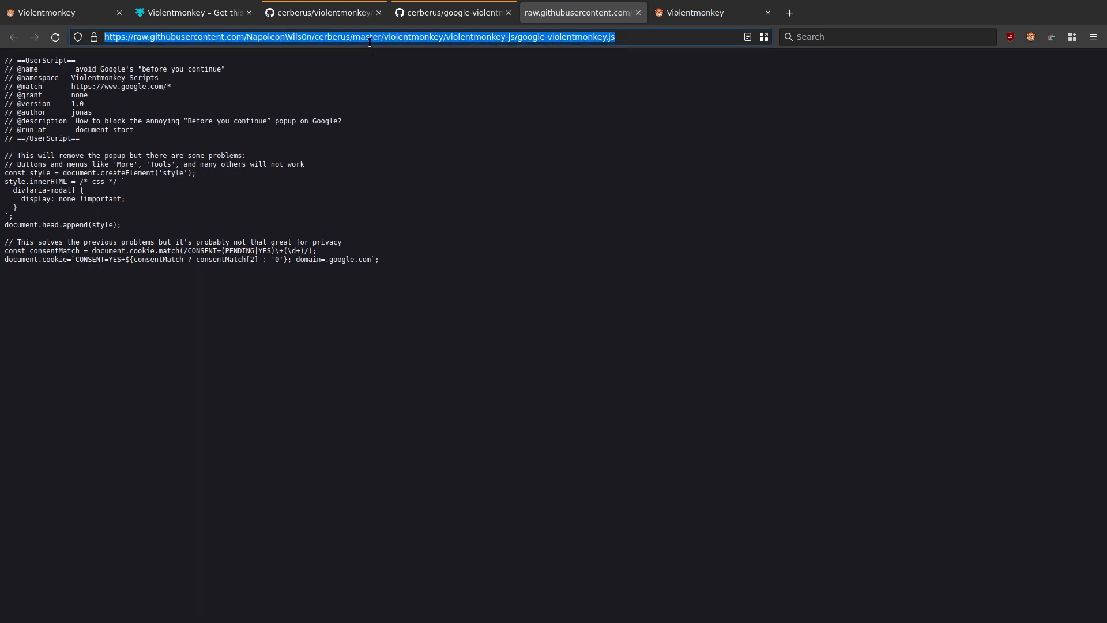
pyautogui.click(418, 239)
pyautogui.hotkey('ctrl', 'a')
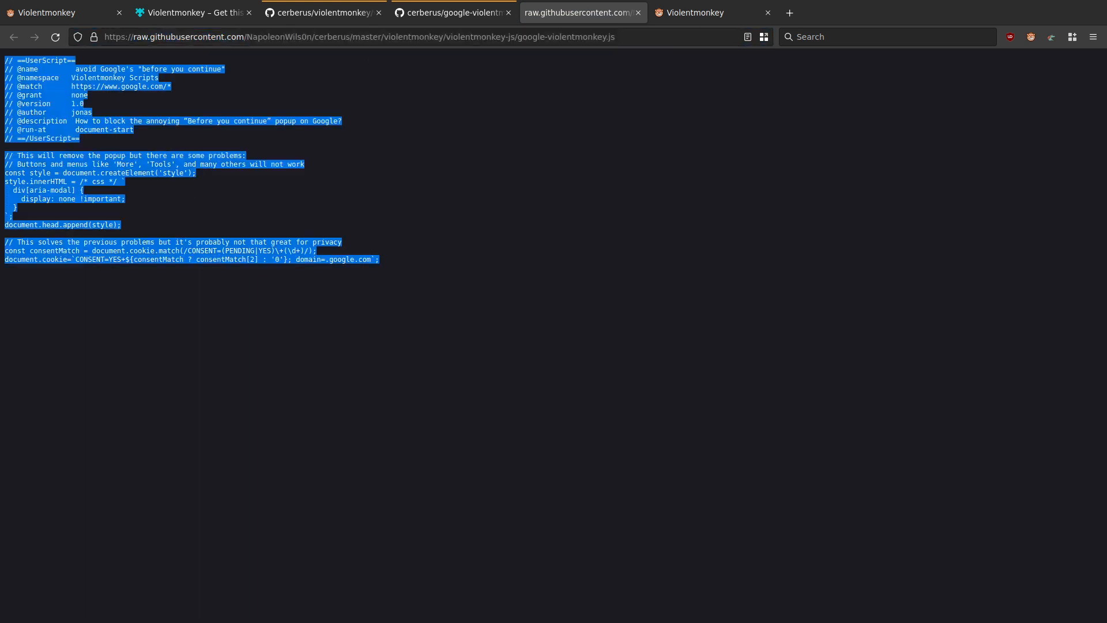
# Step: Create a new script in the Violentmonkey dashboard, select all its template code, and close the editor without saving
pyautogui.click(702, 18)
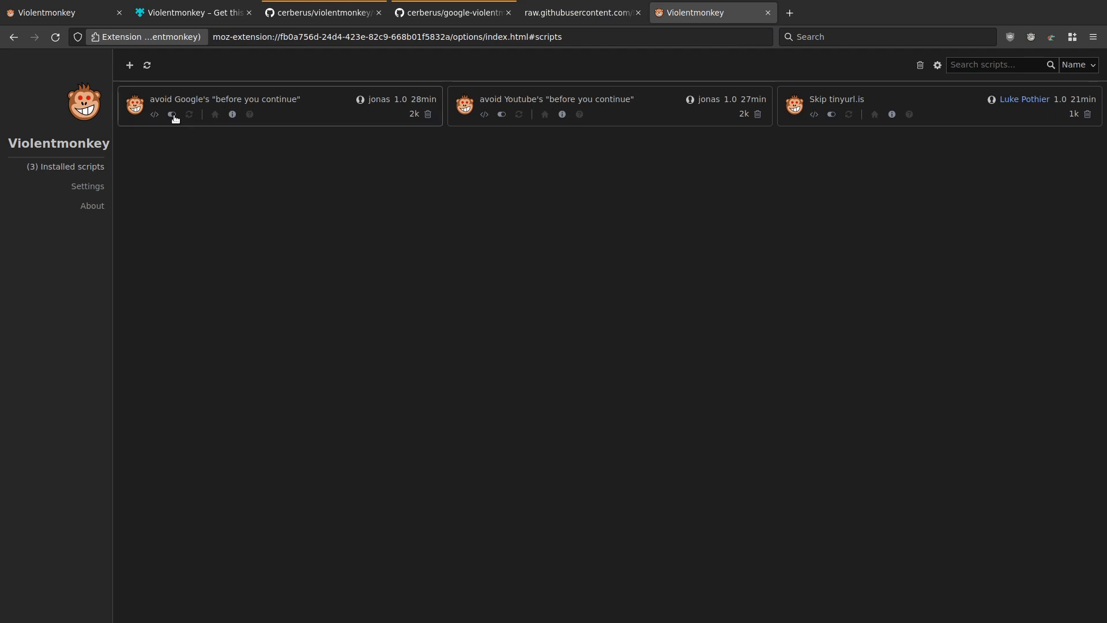
pyautogui.click(132, 67)
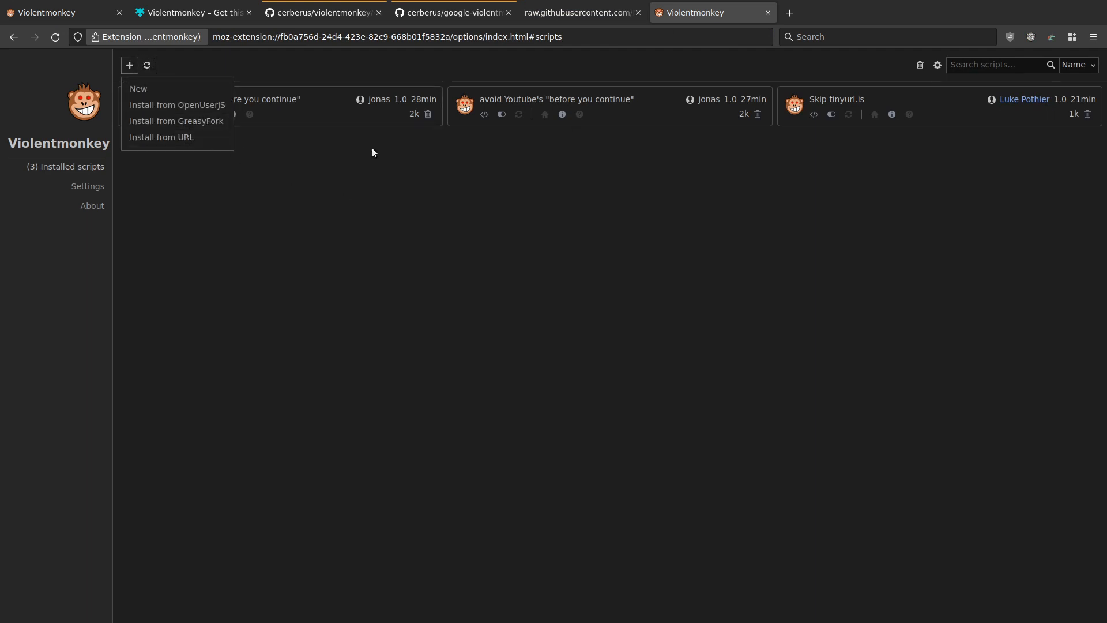
pyautogui.click(141, 90)
pyautogui.hotkey('ctrl', 'a')
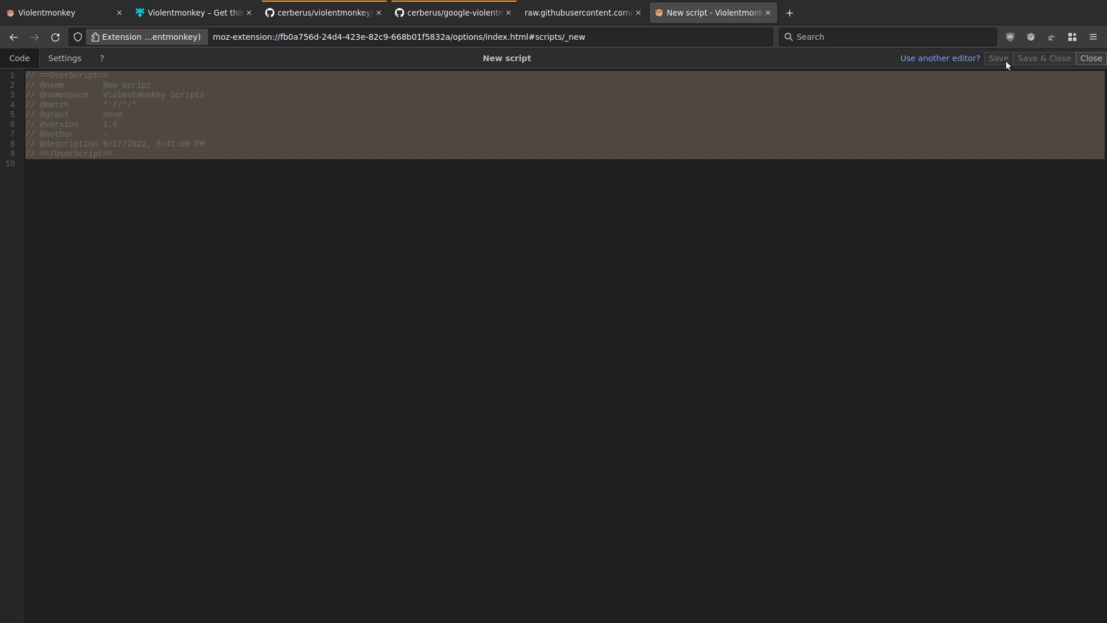
pyautogui.click(1092, 59)
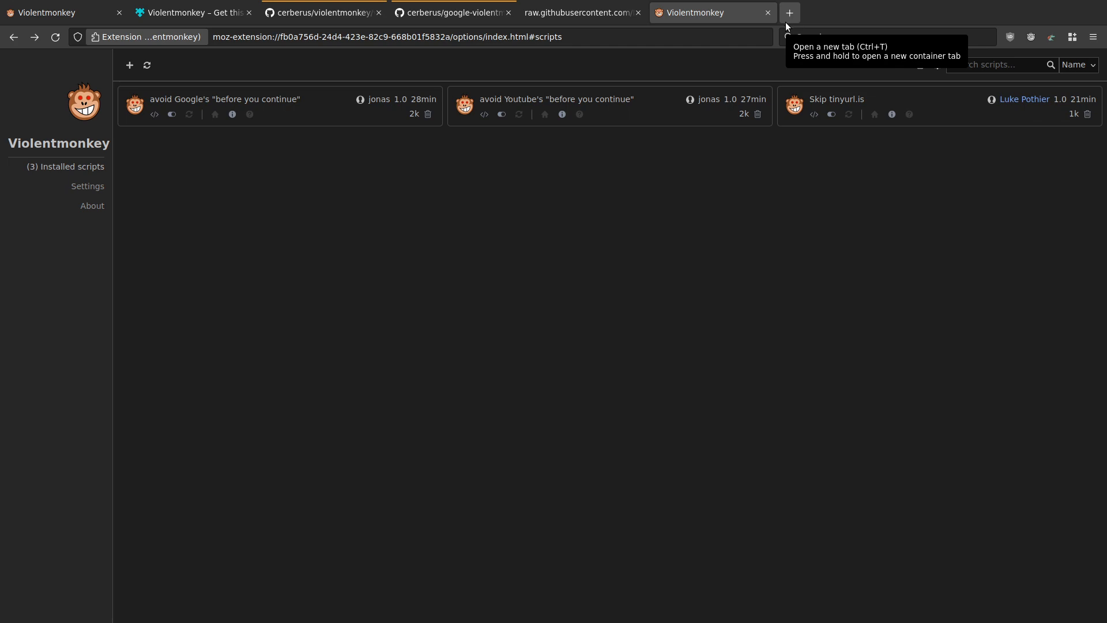
# Step: Close the Violentmonkey dashboard, the raw script and the google-violentmonkey.js page
pyautogui.hotkey('ctrl', 'w')
pyautogui.hotkey('ctrl', 'w')
pyautogui.hotkey('ctrl', 'w')
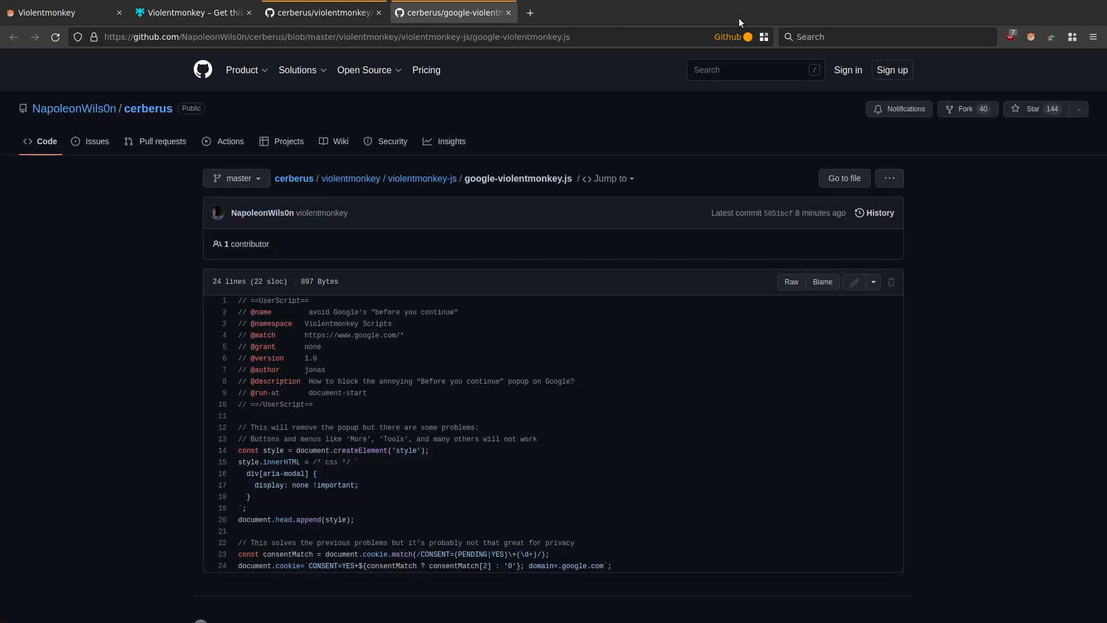
# Step: Load youtube.com in a new browser tab to check for the cookie consent popup
pyautogui.hotkey('ctrl', 't')
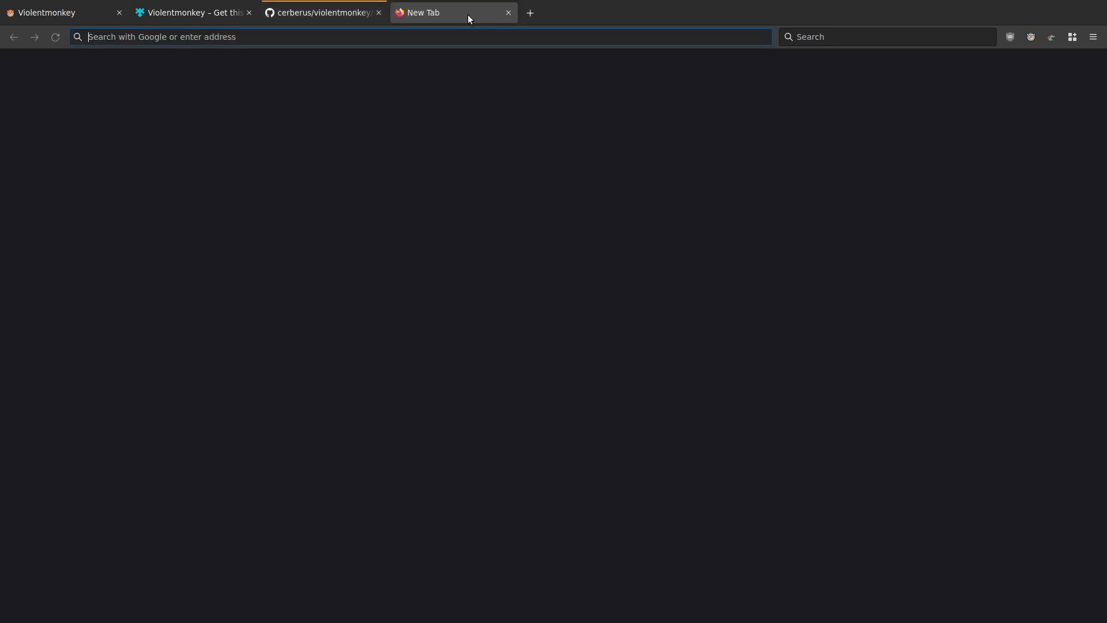
pyautogui.write('youtube.com')
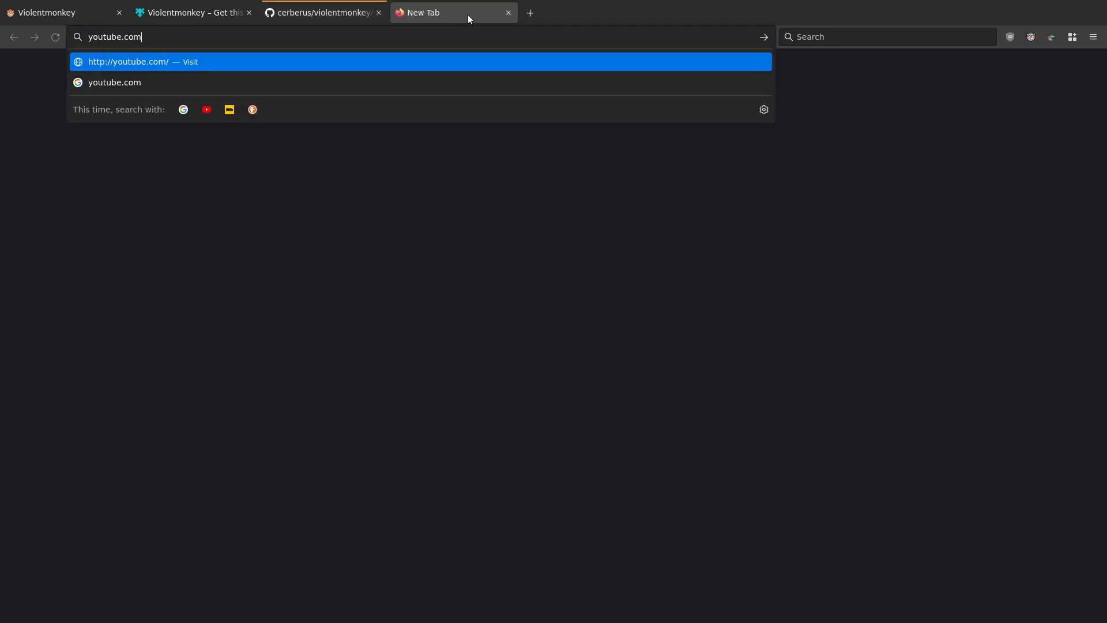
pyautogui.press('Return')
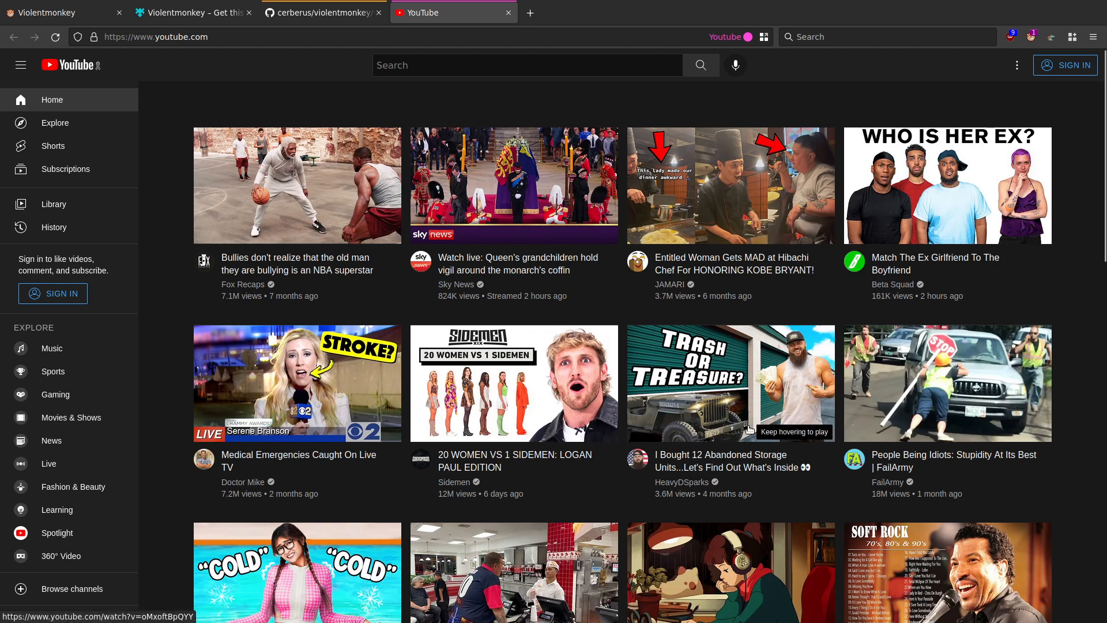
pyautogui.moveTo(749, 429)
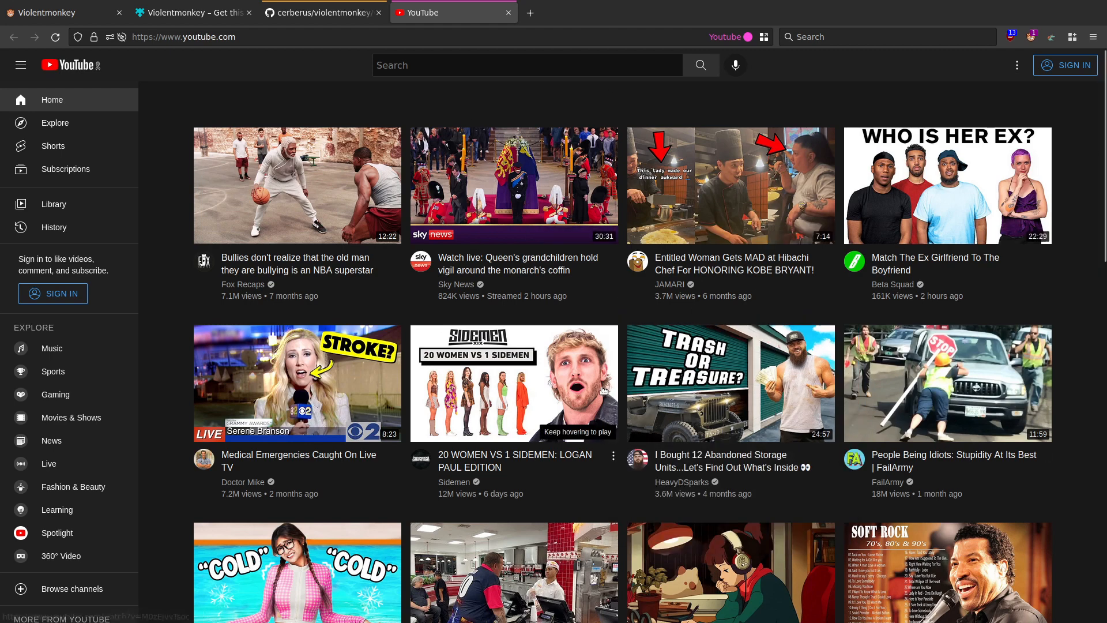
# Step: Search Google for "youtube" in a new browser tab to check for the cookie consent popup
pyautogui.doubleClick(542, 17)
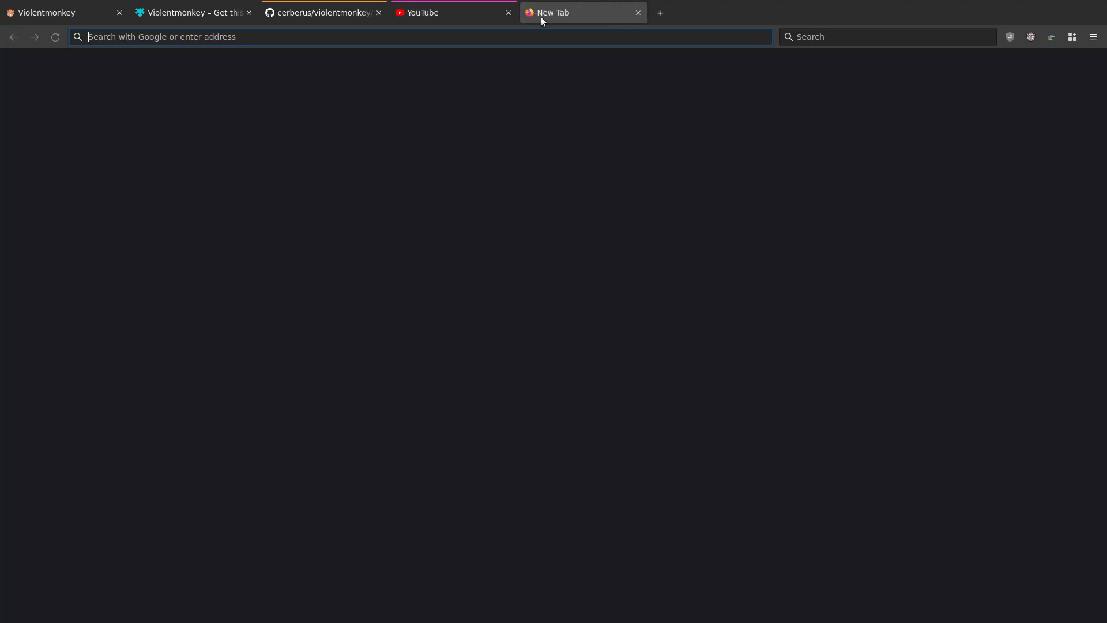
pyautogui.click(860, 35)
pyautogui.write('youtube')
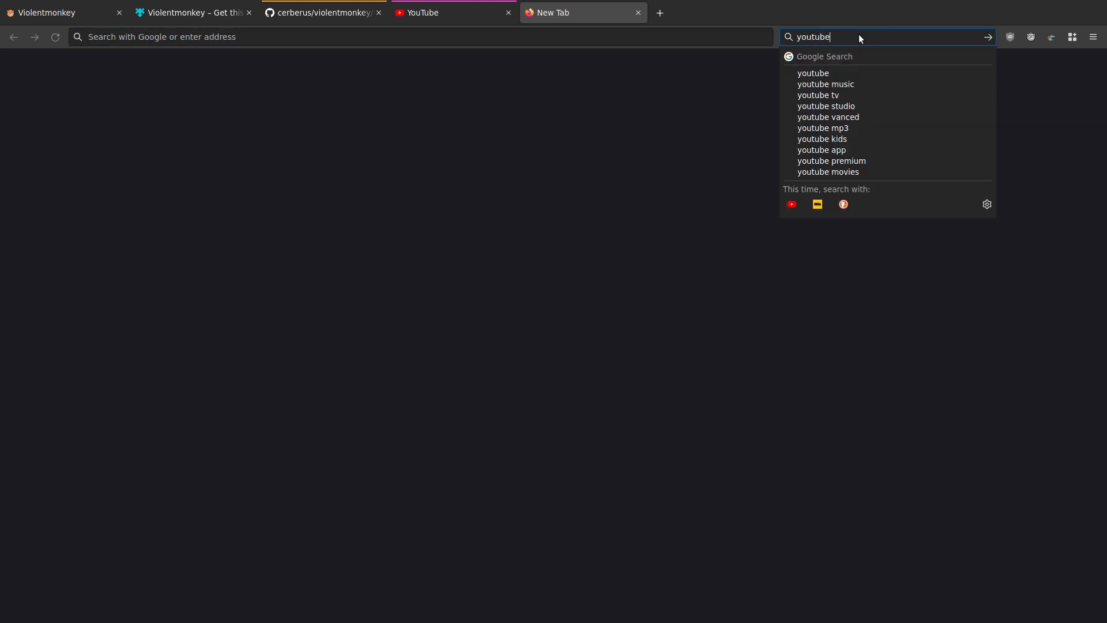
pyautogui.press('Return')
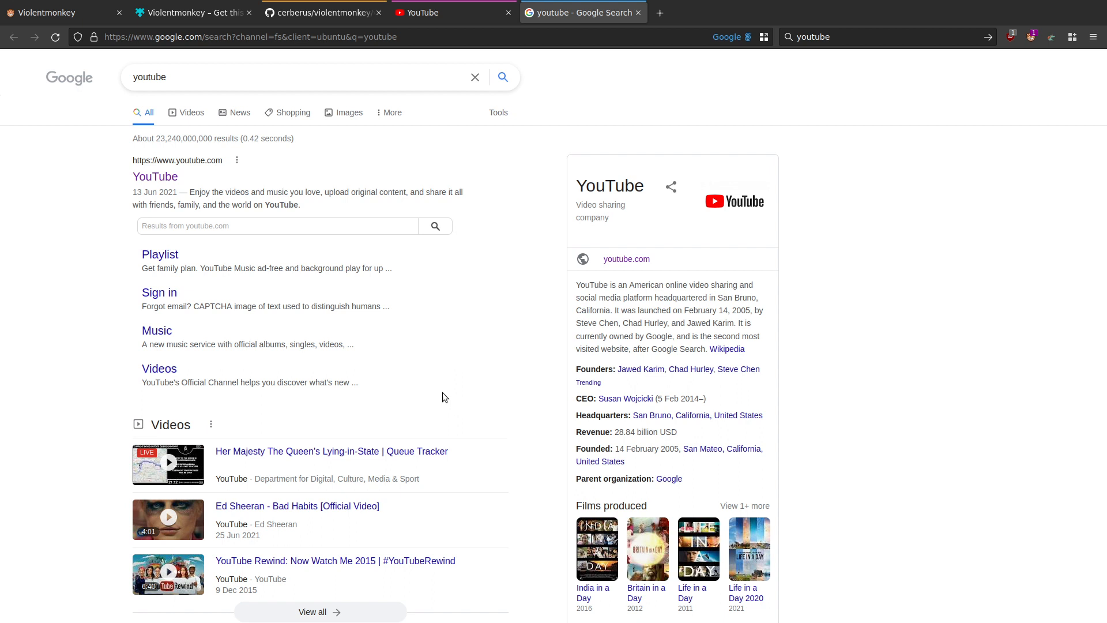
# Step: Reload the Google results for "youtube" and look through the page for the cookie consent popup
pyautogui.click(439, 37)
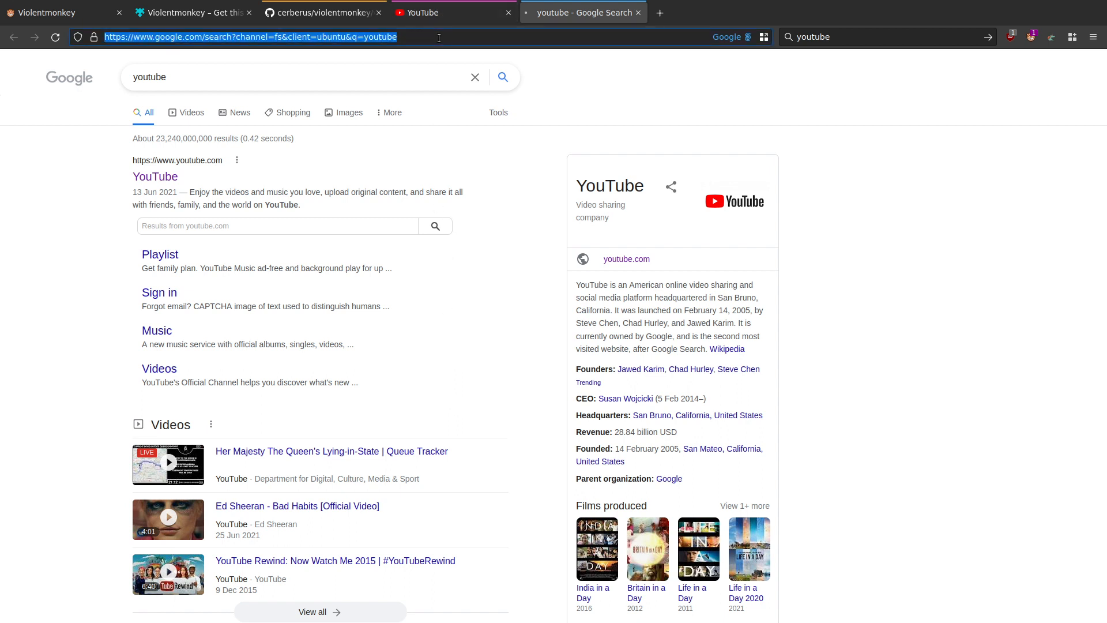
pyautogui.press('Return')
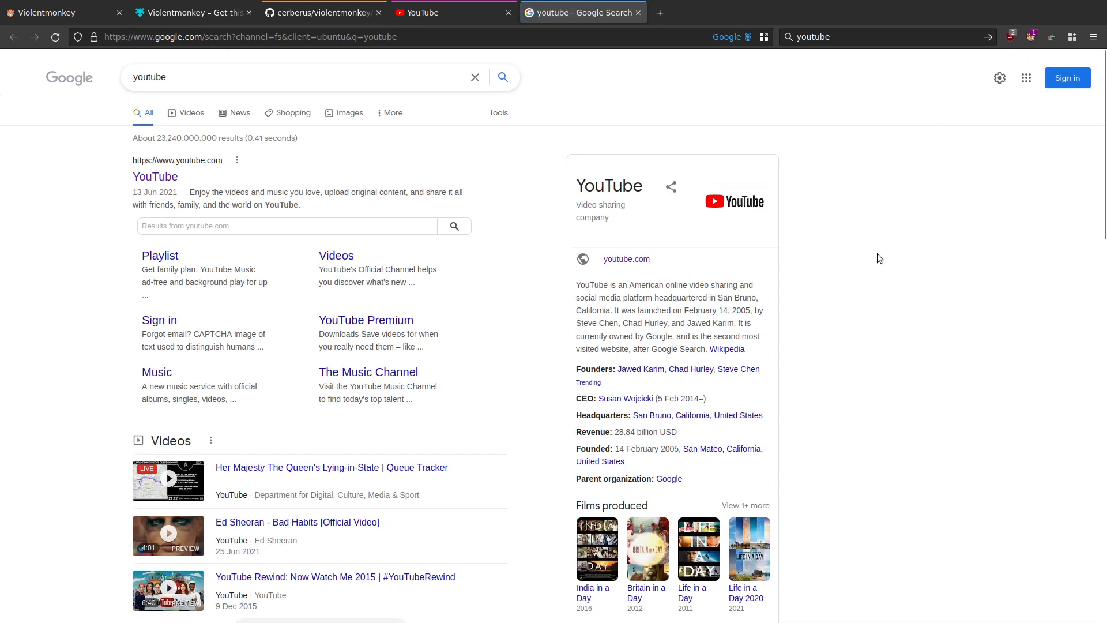
pyautogui.scroll(-4, 926, 360)
pyautogui.scroll(-8, 930, 374)
pyautogui.scroll(12, 932, 389)
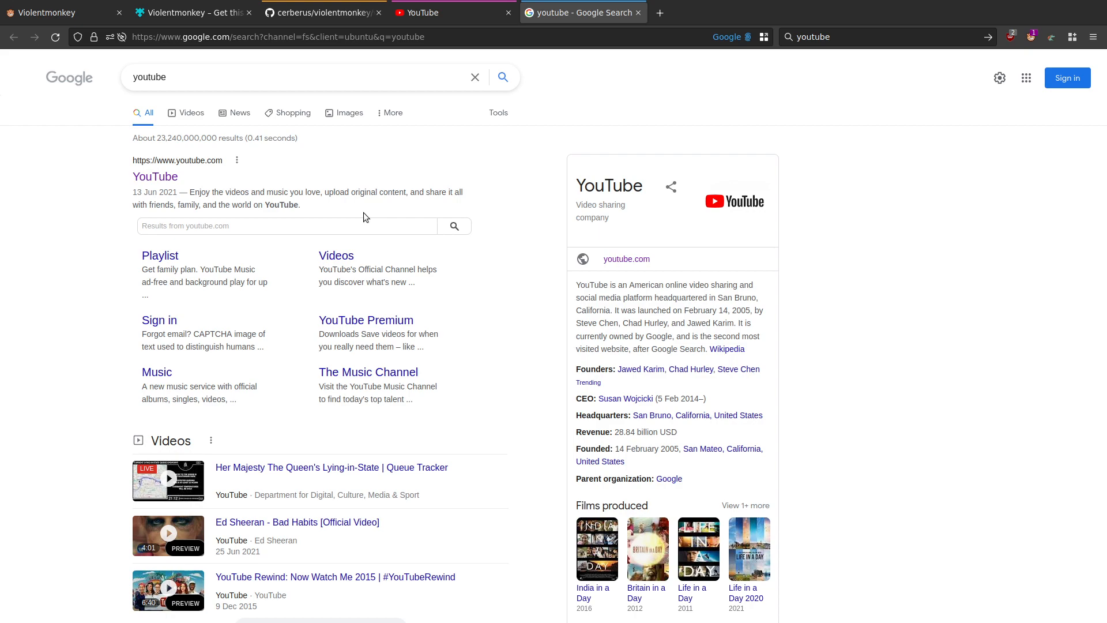
# Step: Recheck the YouTube home page, and refresh the Google results once more to look for a consent popup
pyautogui.click(467, 10)
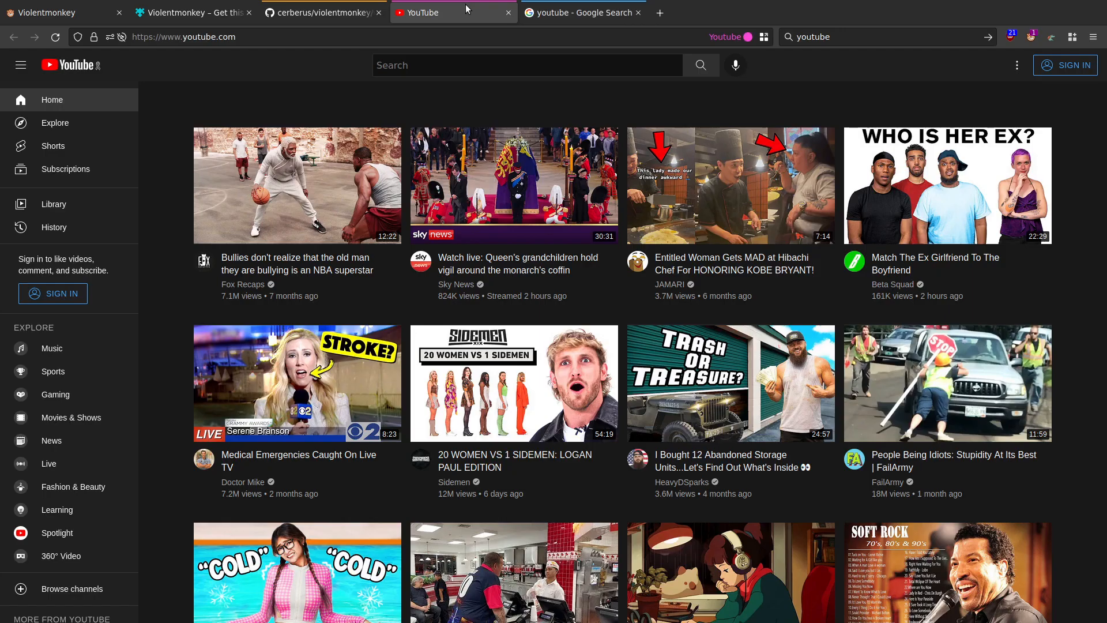
pyautogui.click(559, 12)
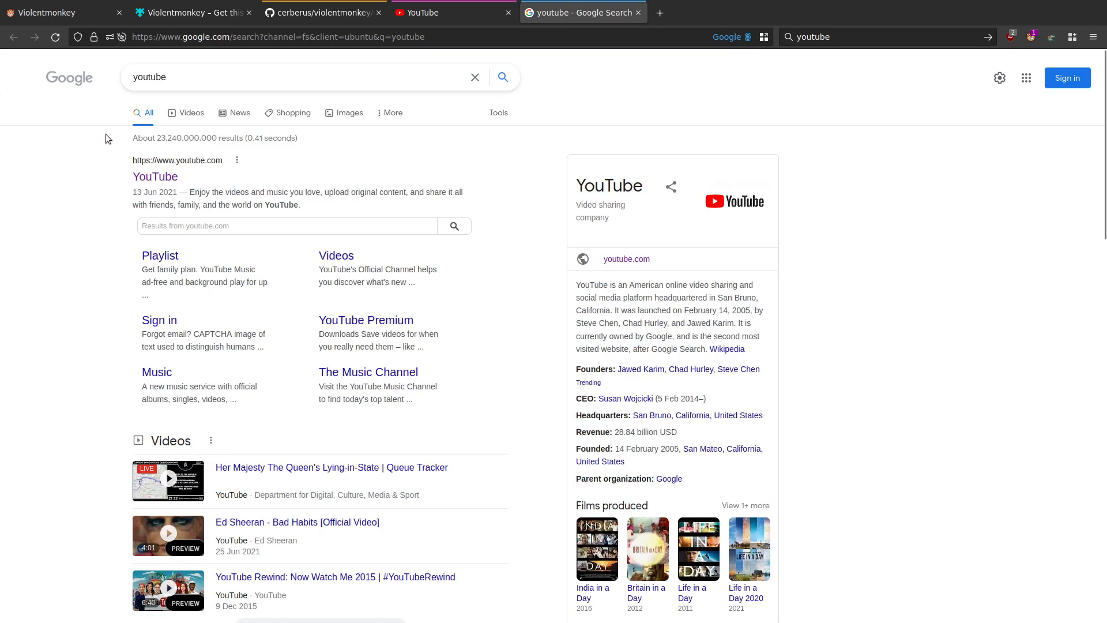
pyautogui.click(62, 39)
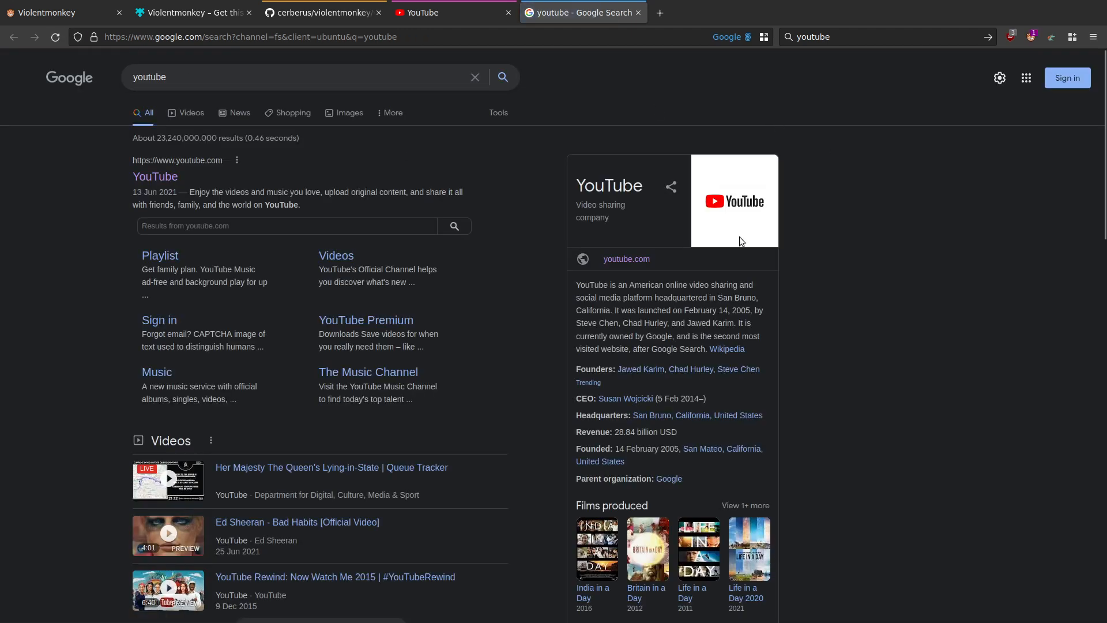
pyautogui.scroll(-6, 960, 394)
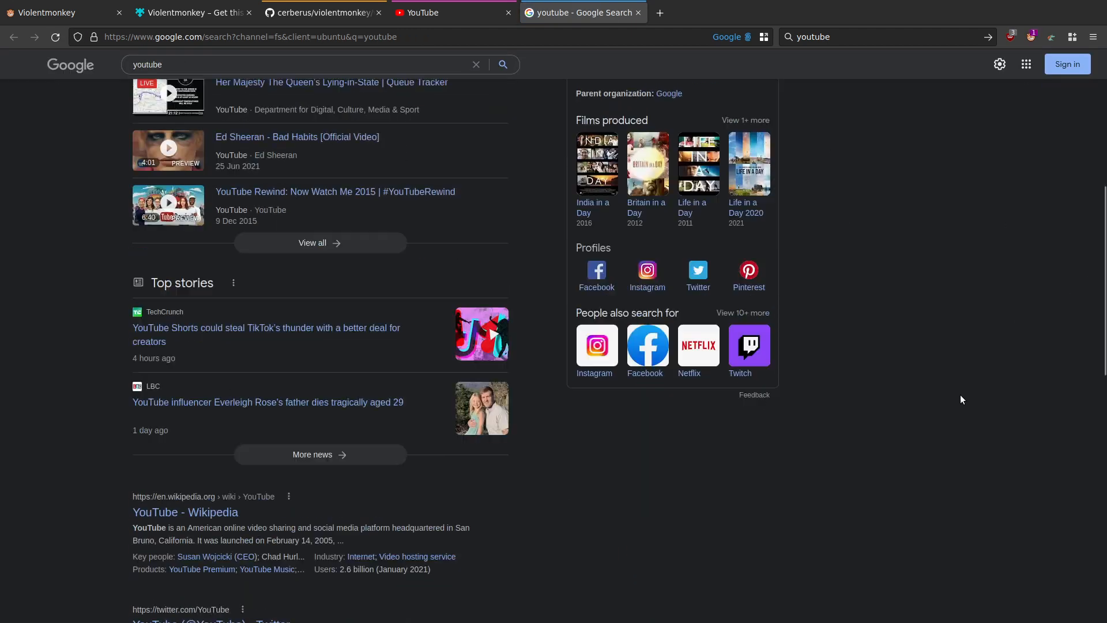
pyautogui.scroll(-2, 960, 398)
pyautogui.scroll(10, 962, 396)
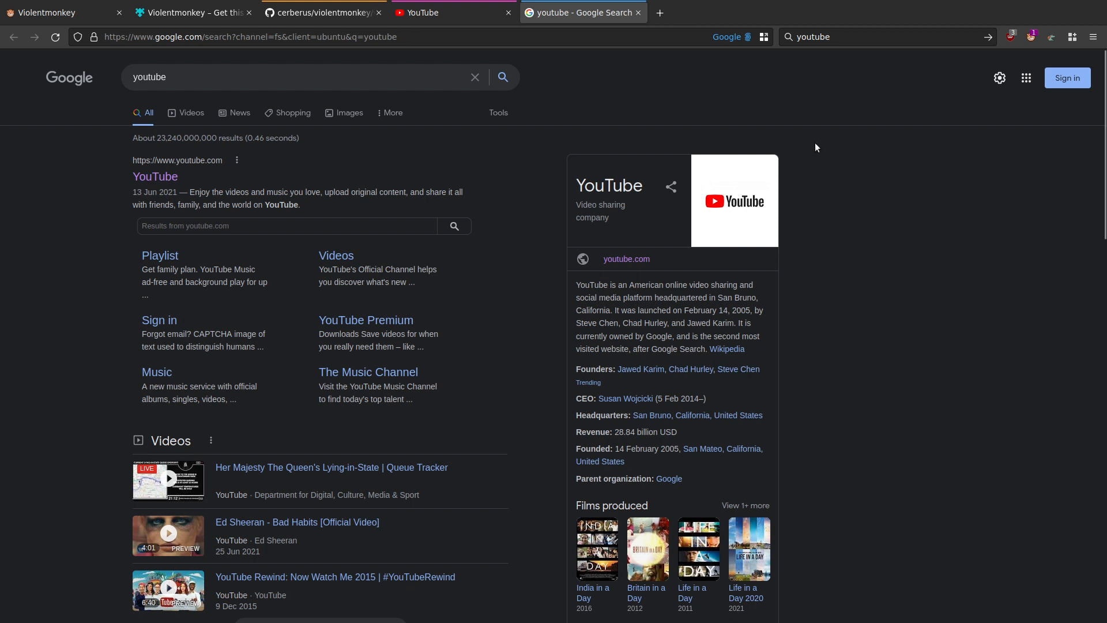
pyautogui.click(660, 14)
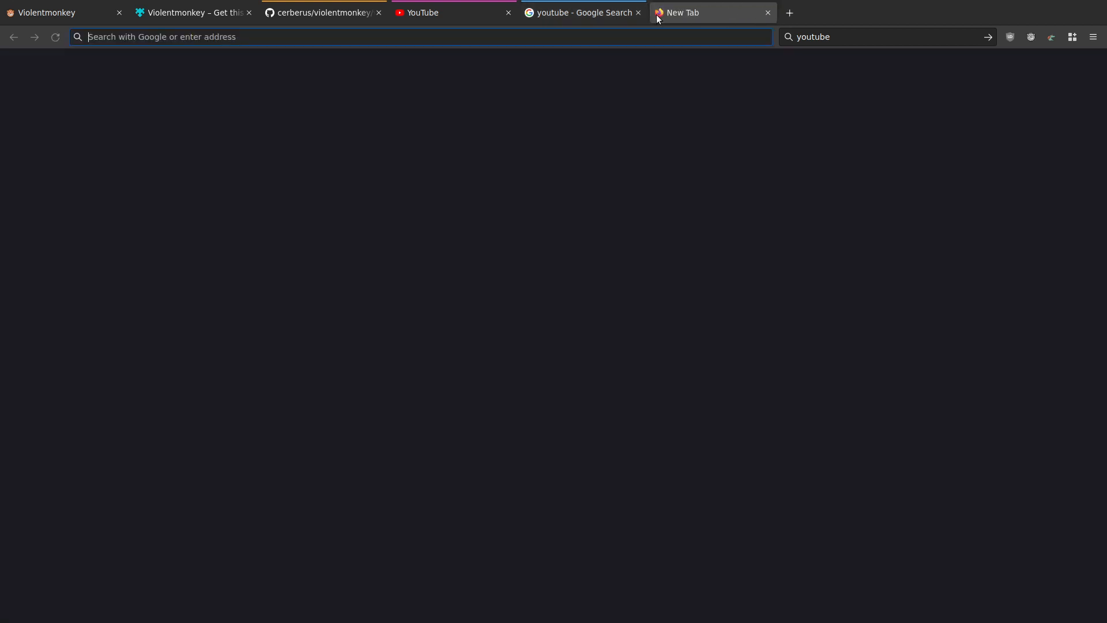
pyautogui.click(192, 220)
pyautogui.write('https://footybite.cc/')
pyautogui.press('Return')
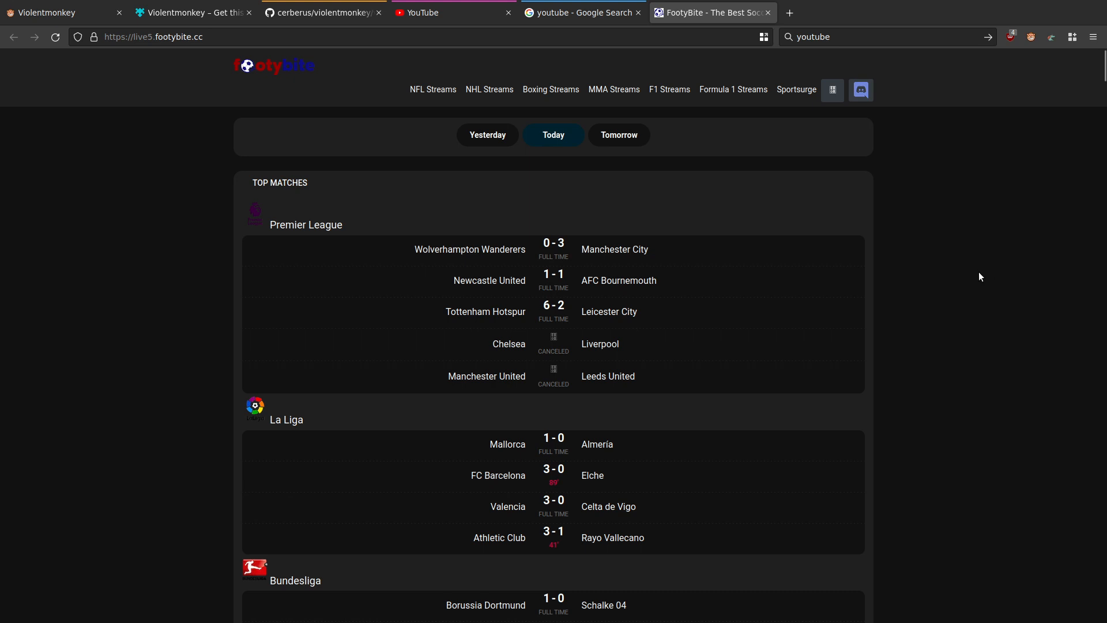
pyautogui.scroll(-5, 980, 270)
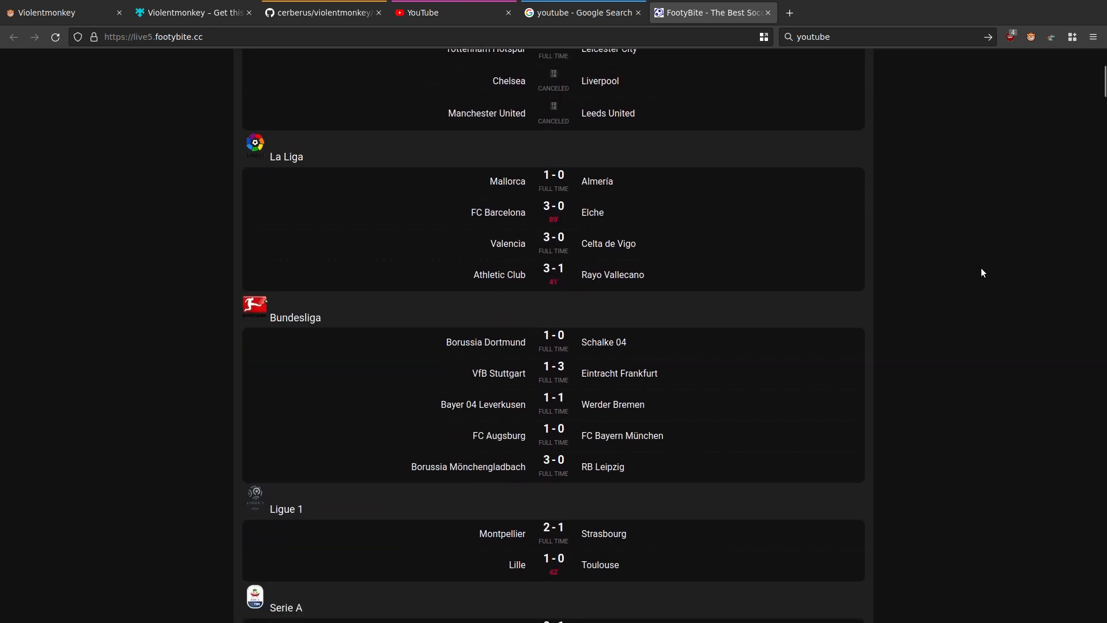
pyautogui.click(631, 281)
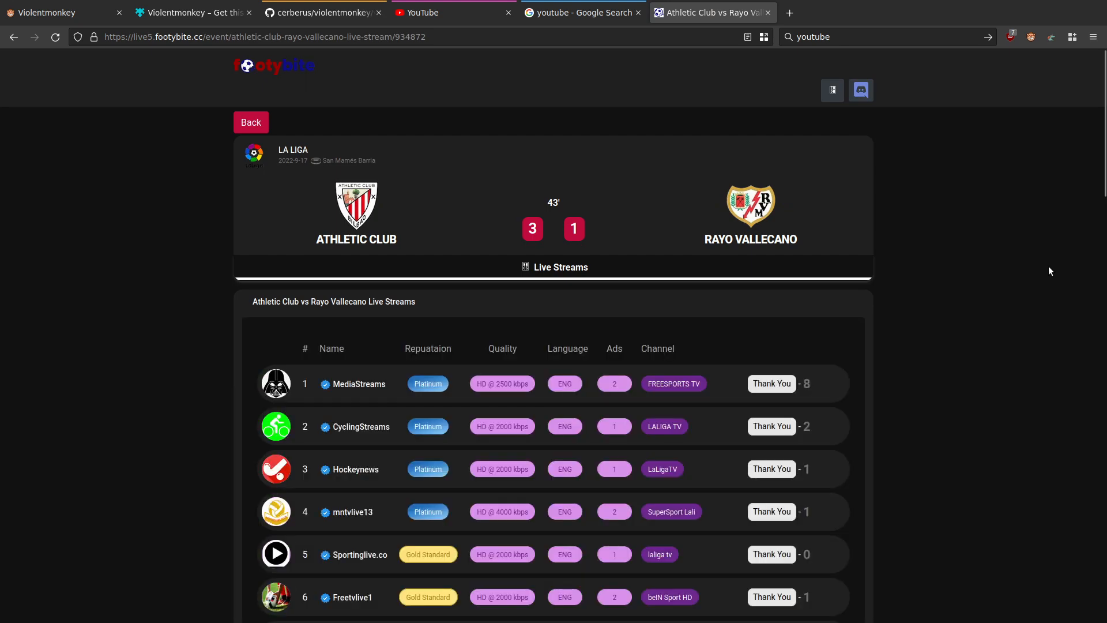
# Step: Open the FREESPORTS TV and SuperSport Lali streams of the match one at a time to check their redirects, closing each
pyautogui.scroll(-3, 946, 383)
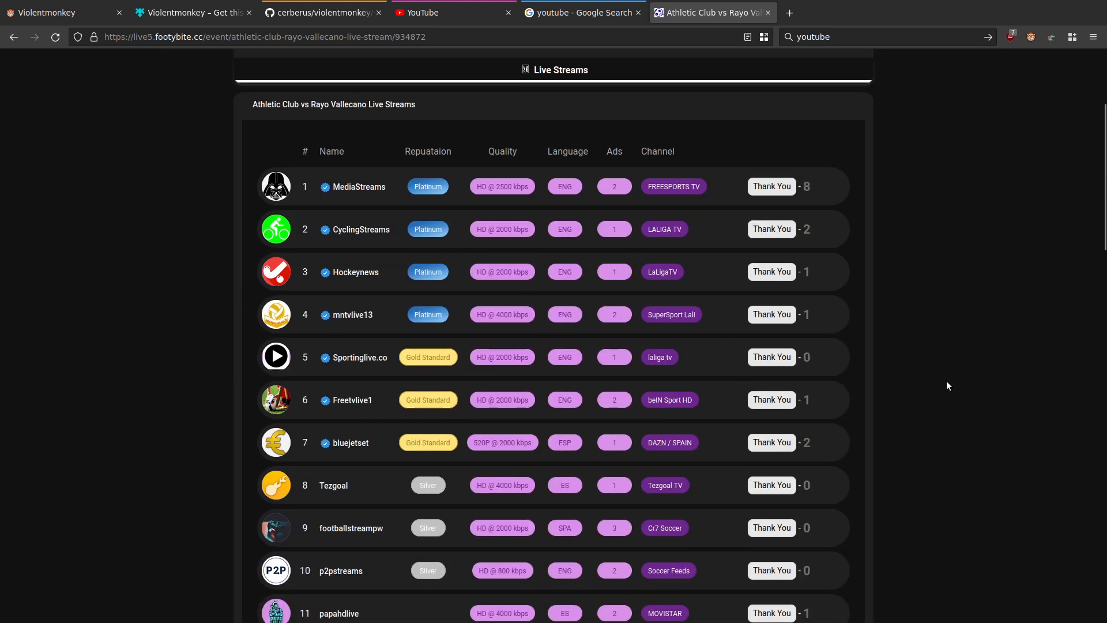
pyautogui.click(678, 195)
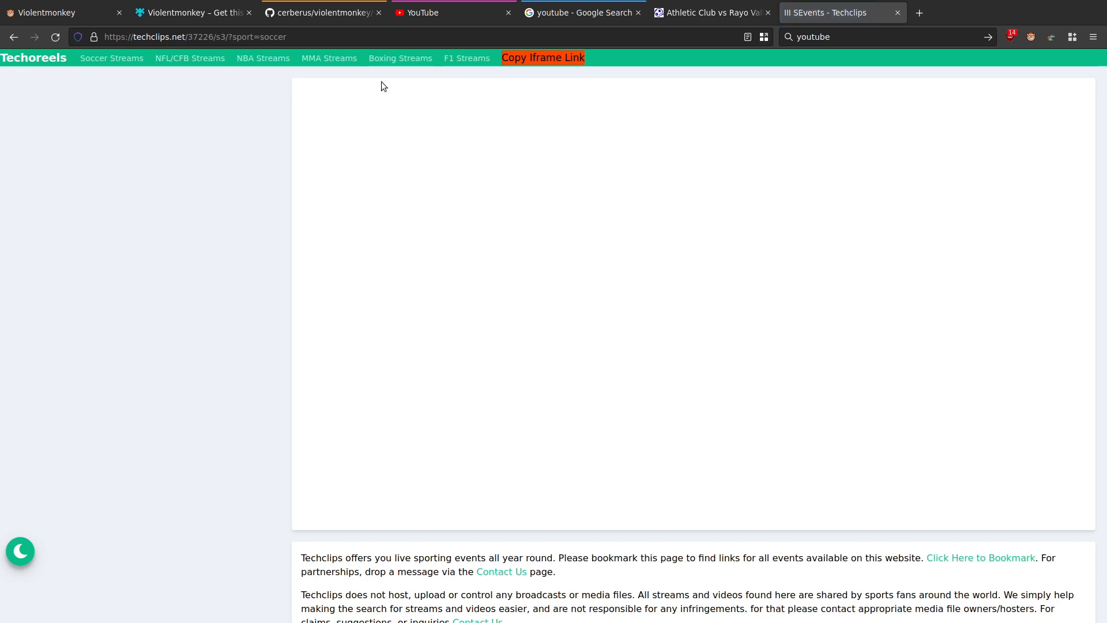
pyautogui.hotkey('ctrl', 'w')
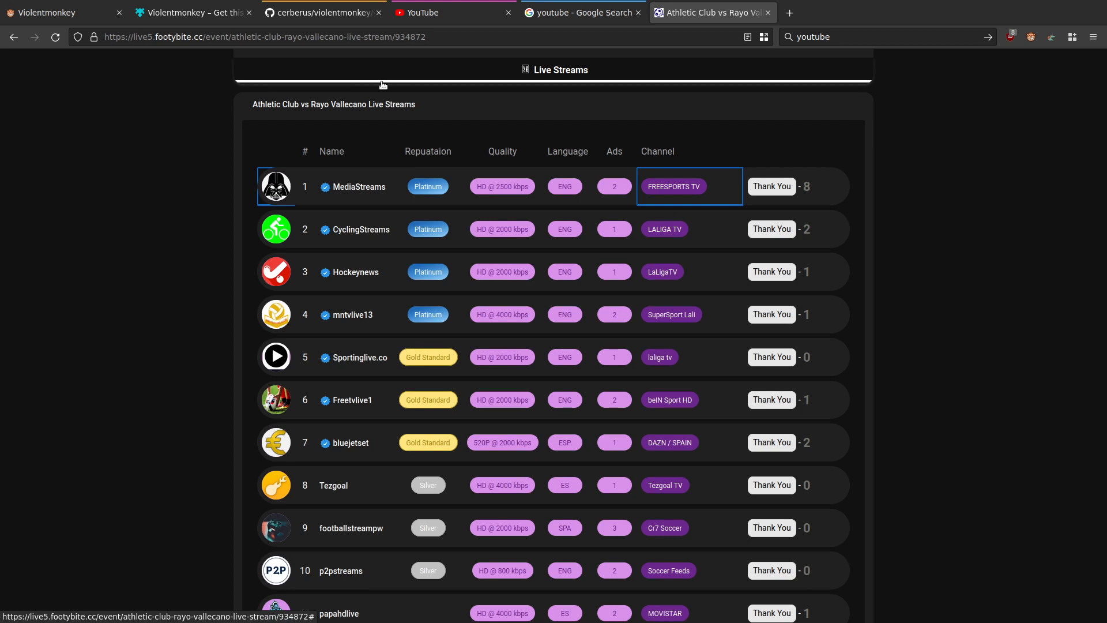
pyautogui.click(683, 315)
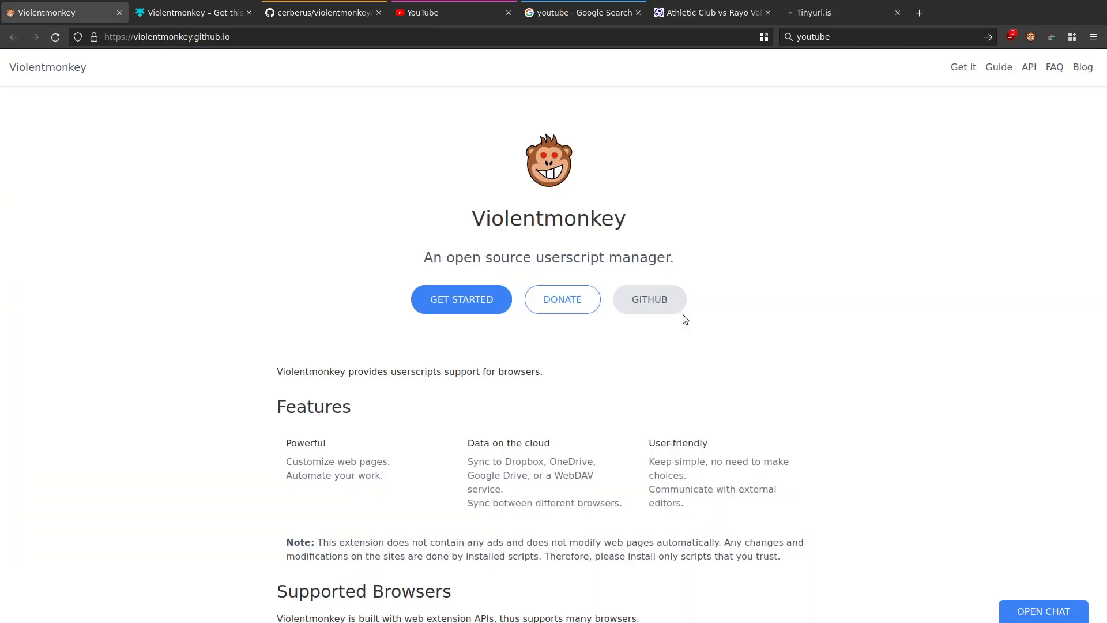
pyautogui.click(819, 9)
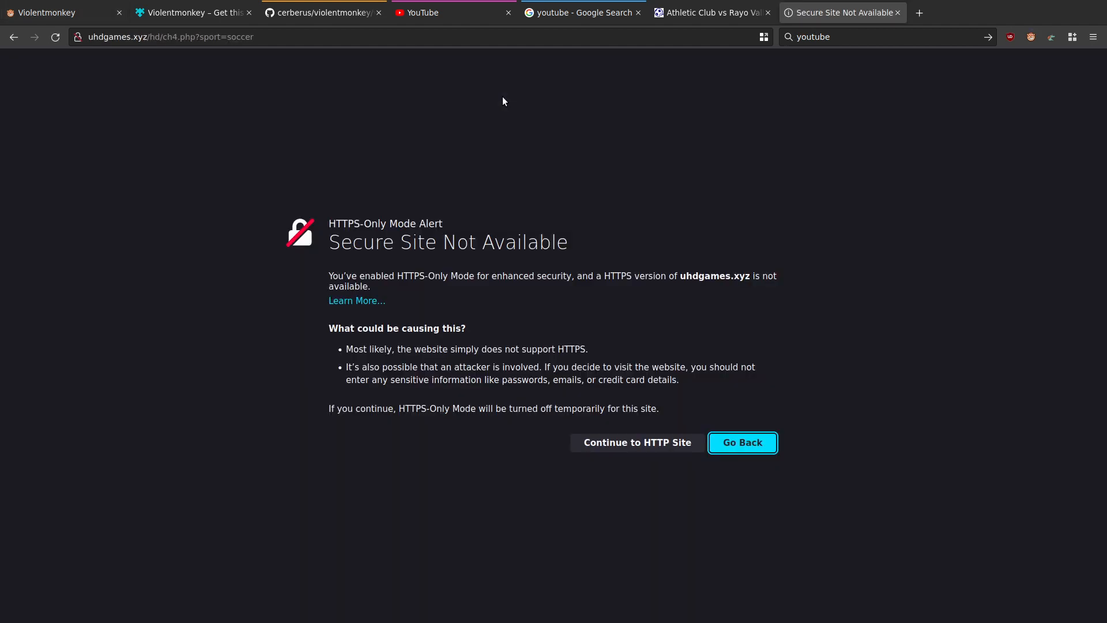
pyautogui.hotkey('ctrl', 'w')
# Step: Check the redirects of the TechTips beIN Sports MEN, Beinlaliga and DAZN LaLiga HD streams, closing each one after it loads
pyautogui.scroll(-10, 877, 277)
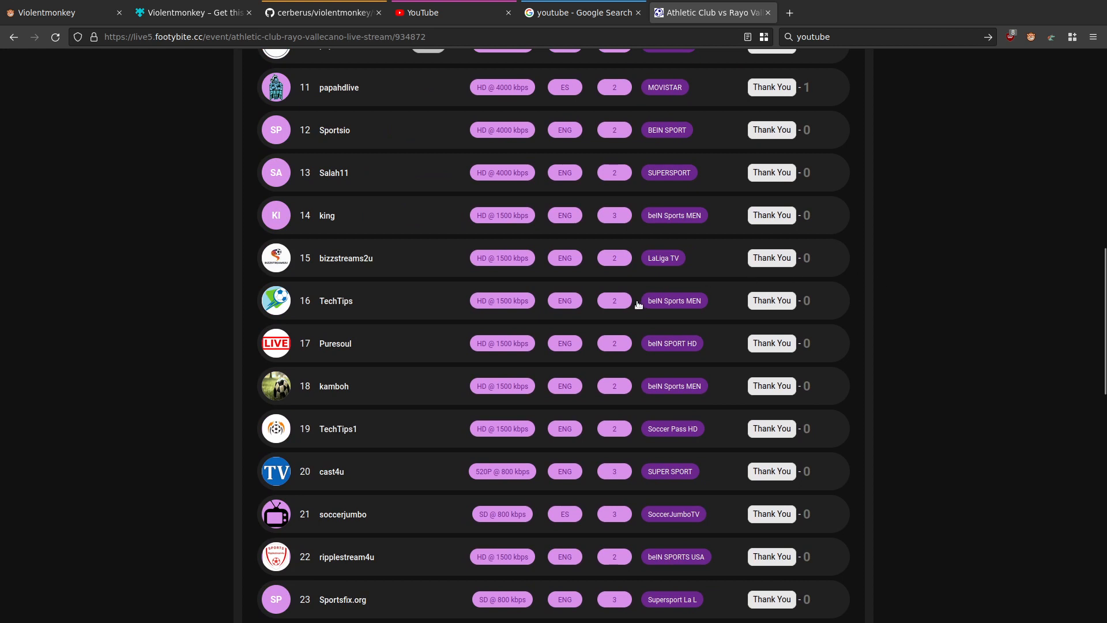
pyautogui.click(639, 305)
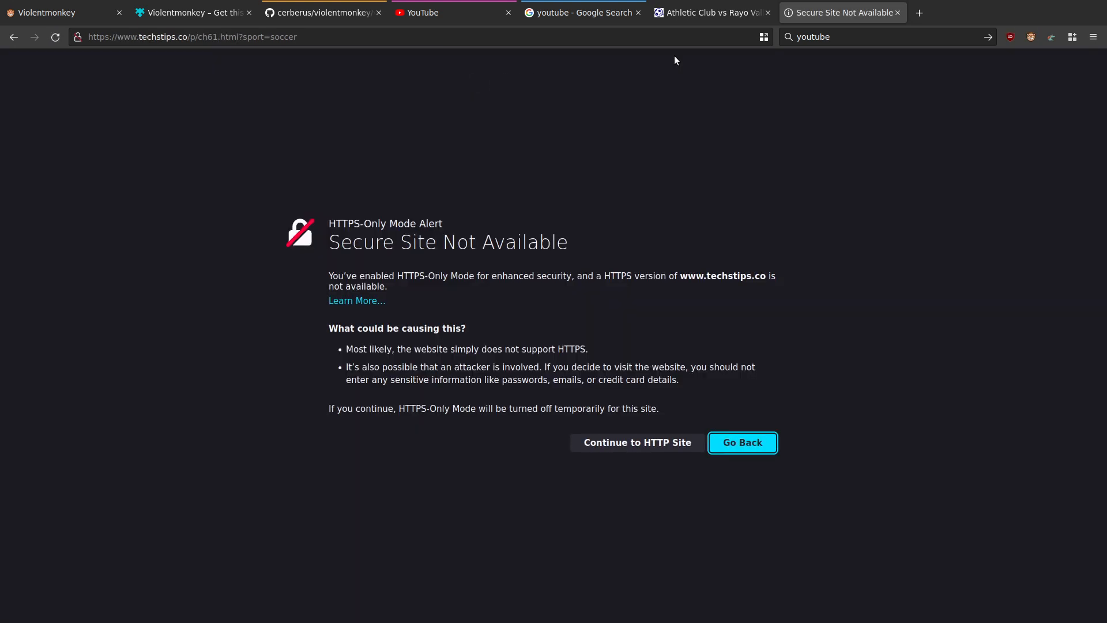
pyautogui.hotkey('ctrl', 'w')
pyautogui.scroll(-6, 873, 278)
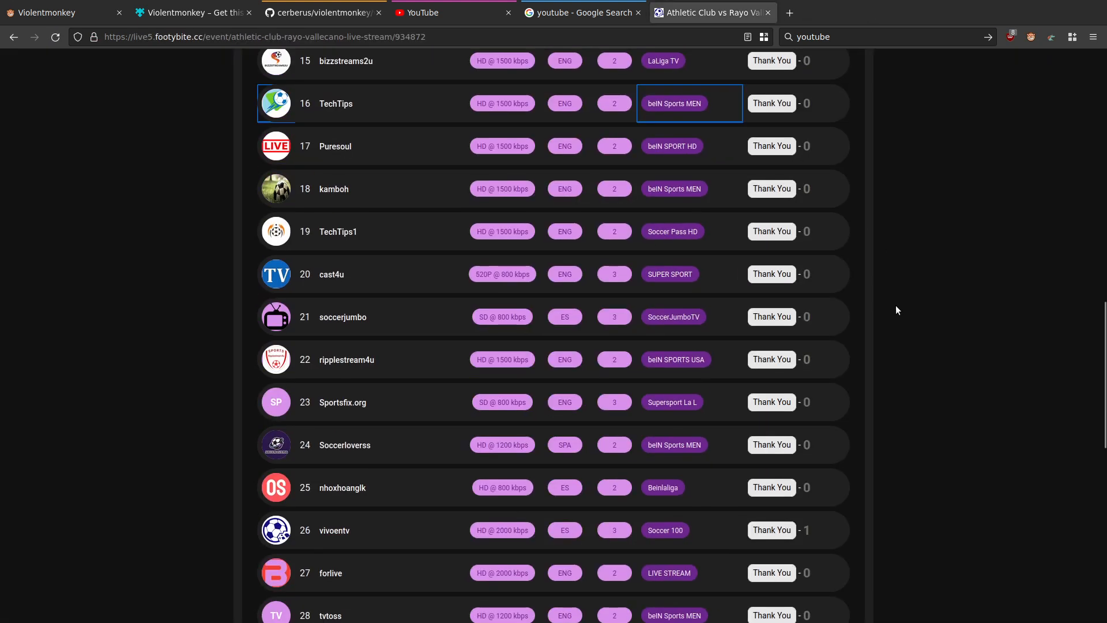
pyautogui.click(663, 290)
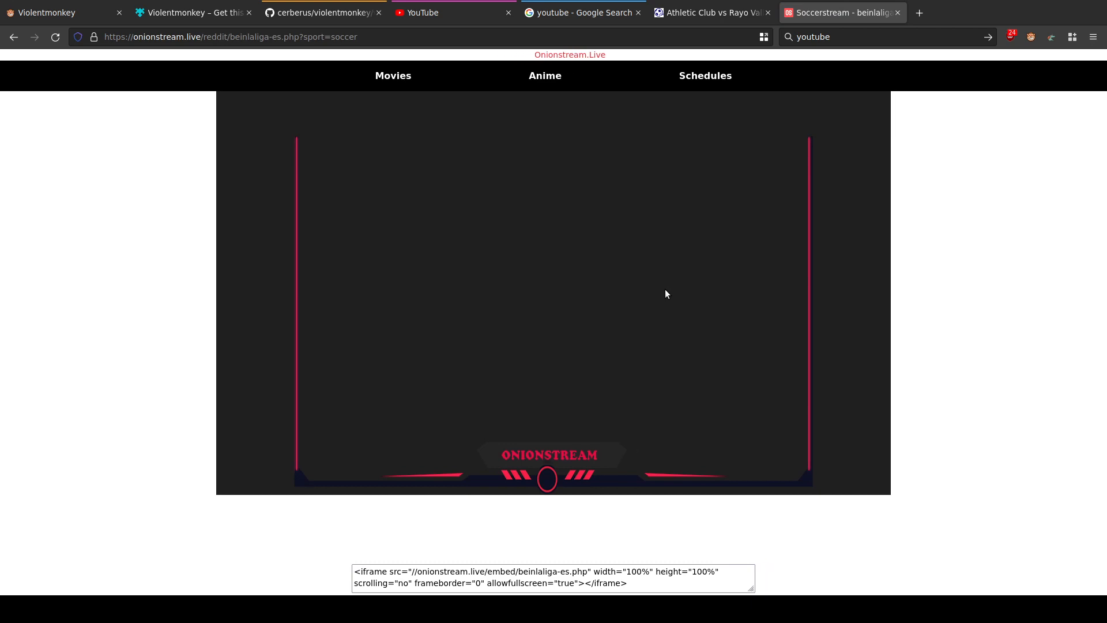
pyautogui.click(898, 12)
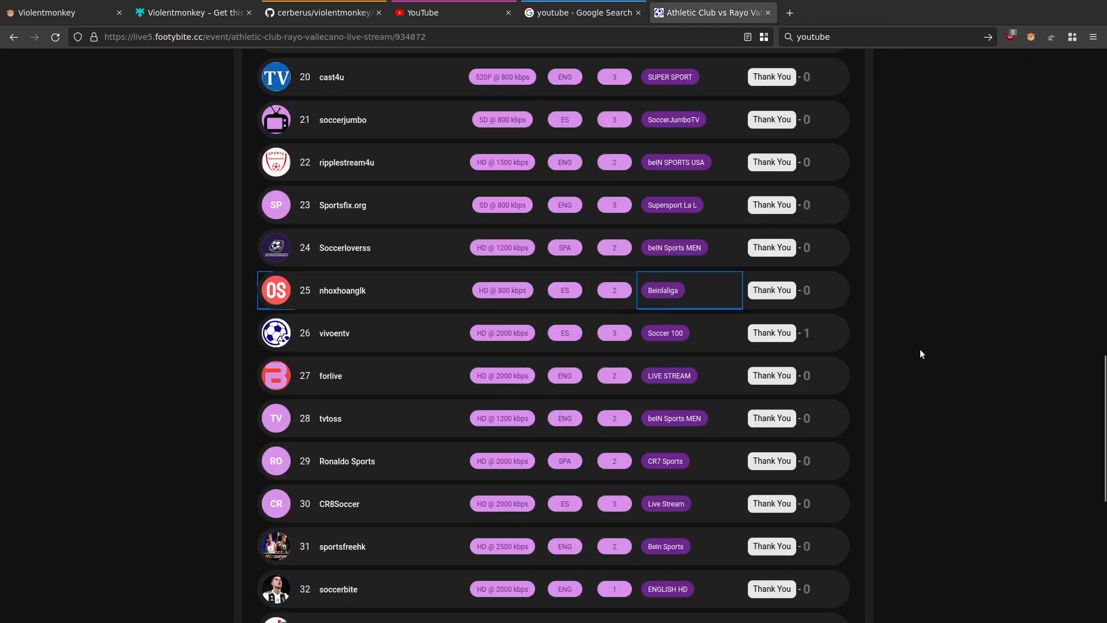
pyautogui.scroll(-8, 921, 352)
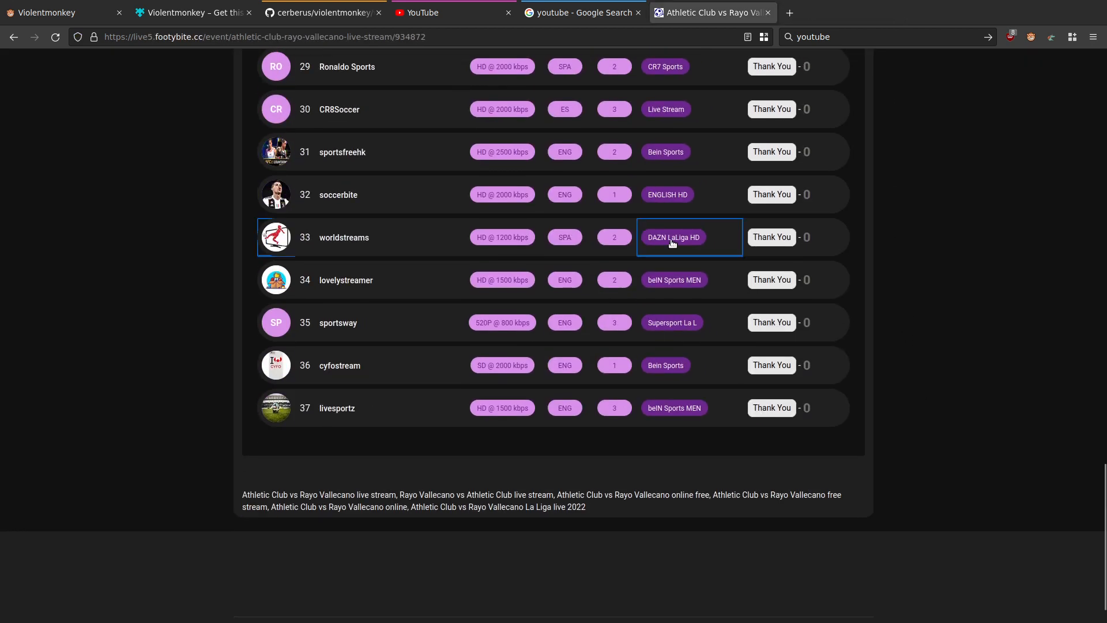
pyautogui.click(671, 241)
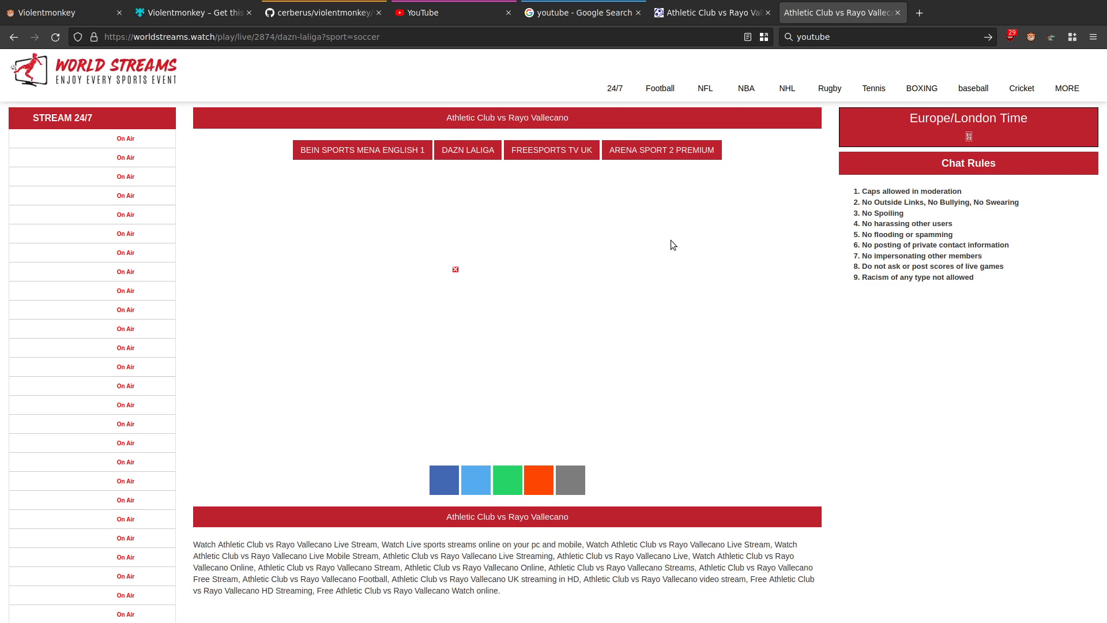
pyautogui.hotkey('ctrl', 'w')
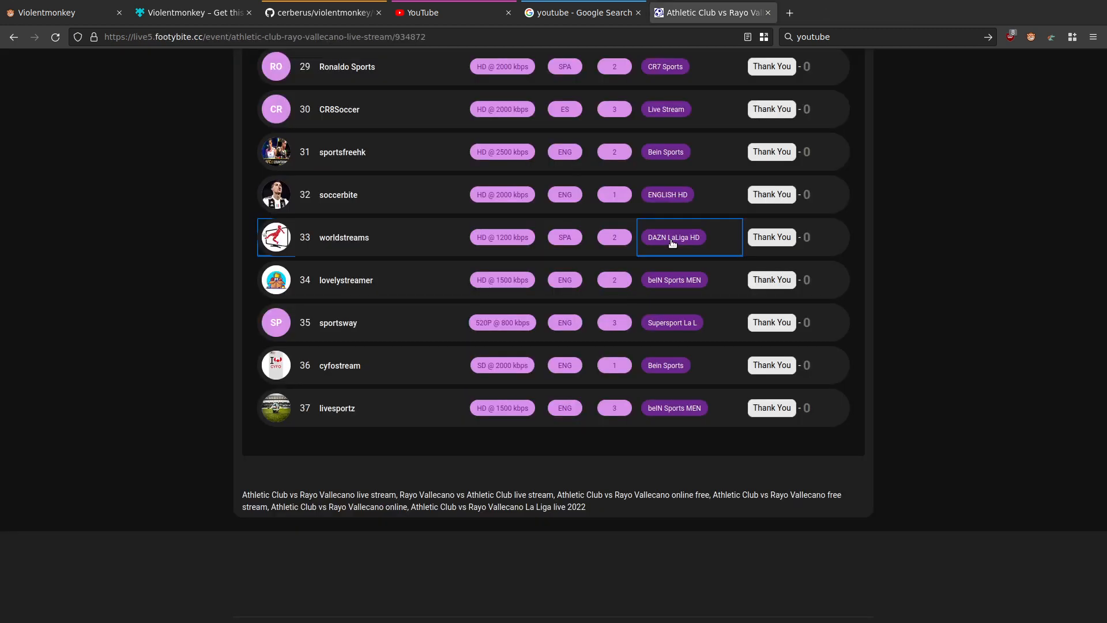
# Step: Close the football match page and the Google results, and return to the cerberus repository on GitHub
pyautogui.click(767, 12)
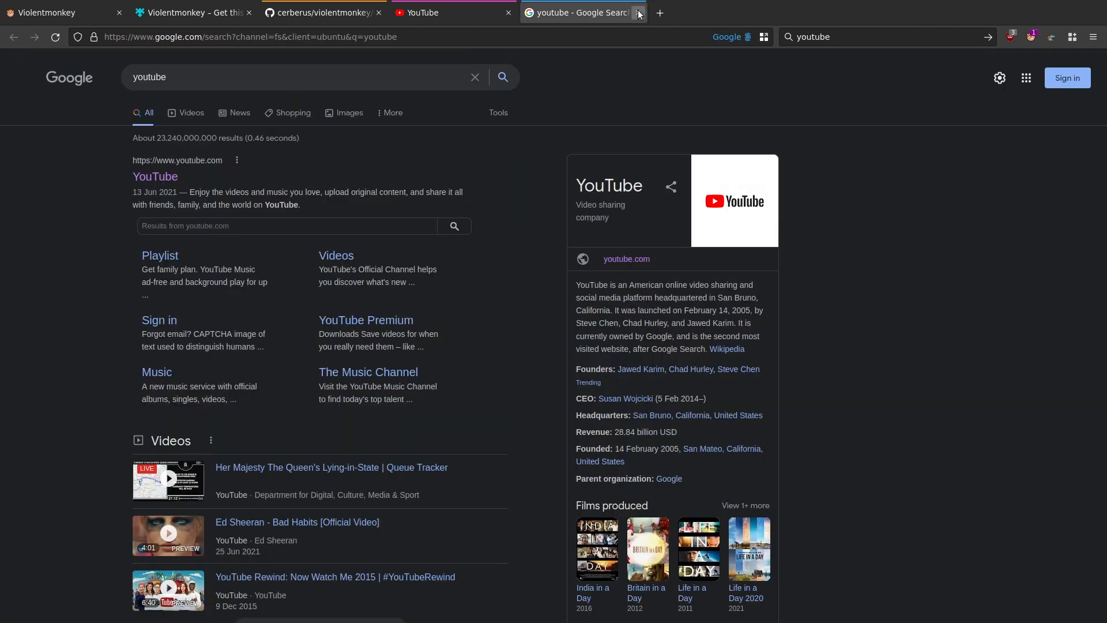
pyautogui.click(638, 13)
pyautogui.click(332, 12)
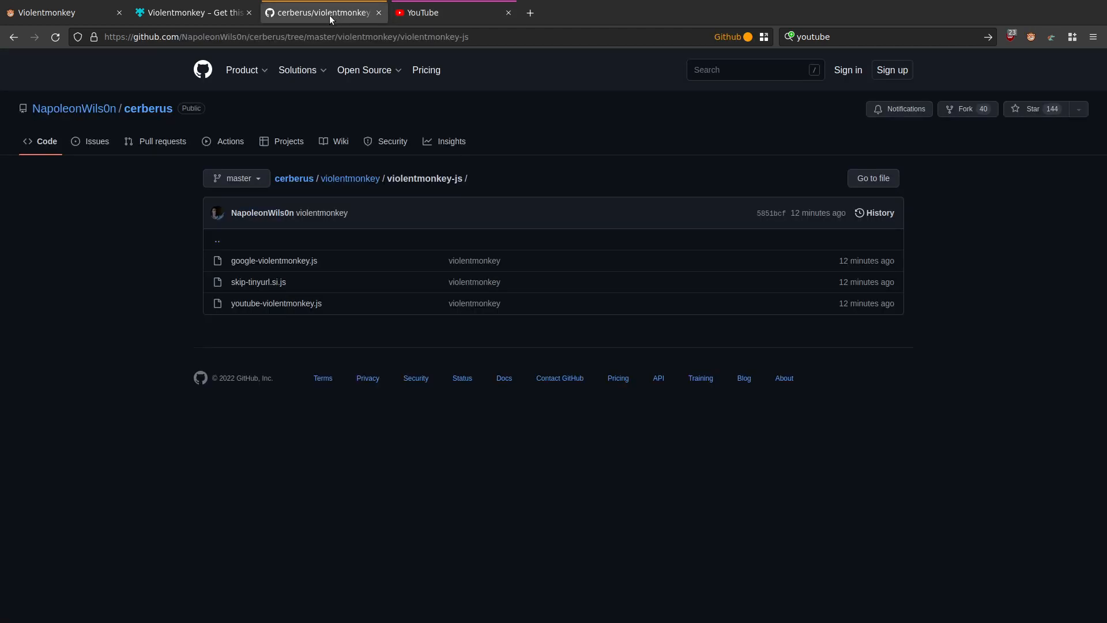
# Step: Open violentmonkey.org from the repository's violentmonkey folder and view its tinyurl section
pyautogui.click(370, 179)
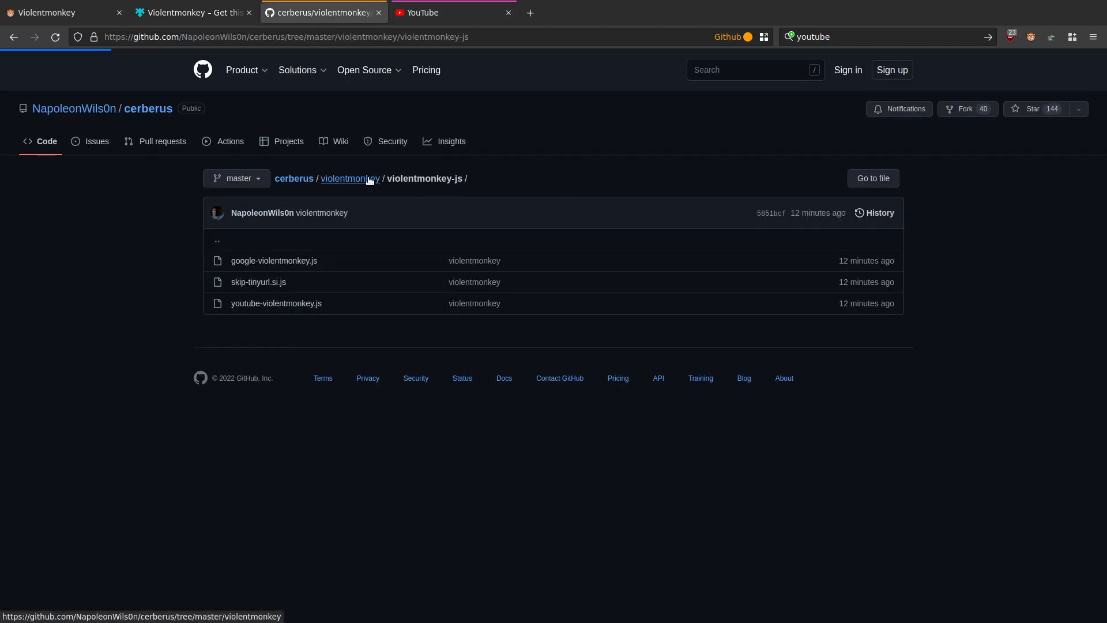
pyautogui.click(258, 283)
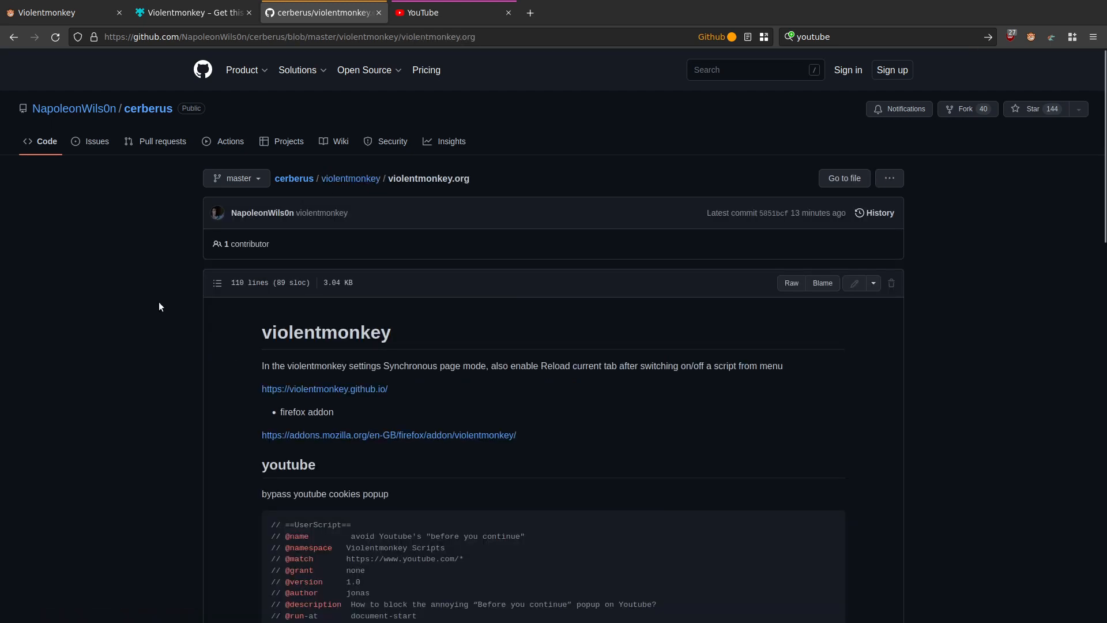
pyautogui.scroll(-20, 158, 302)
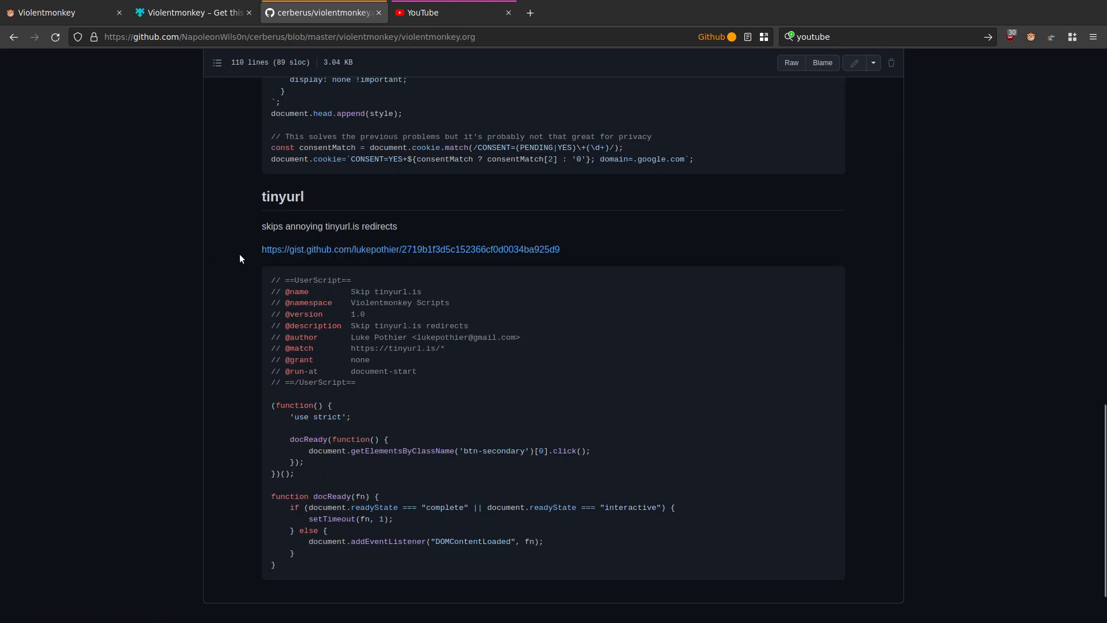
# Step: Open the gist linked in the tinyurl section in a new tab and examine the Skip tinyurl.is.js script
pyautogui.middleClick(344, 251)
pyautogui.click(450, 13)
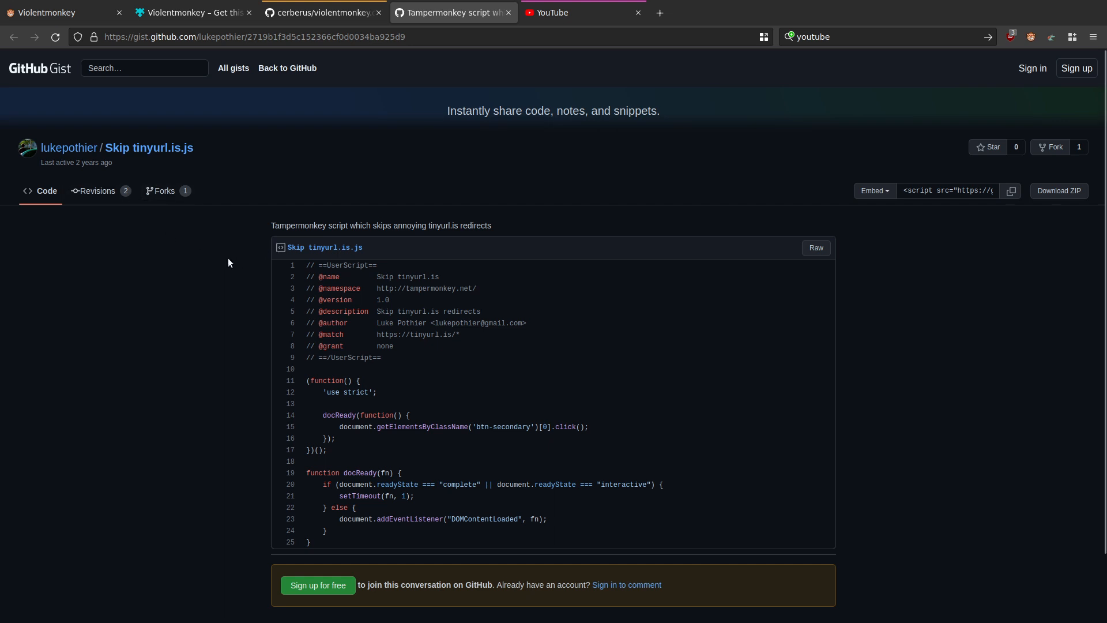
pyautogui.scroll(-2, 214, 306)
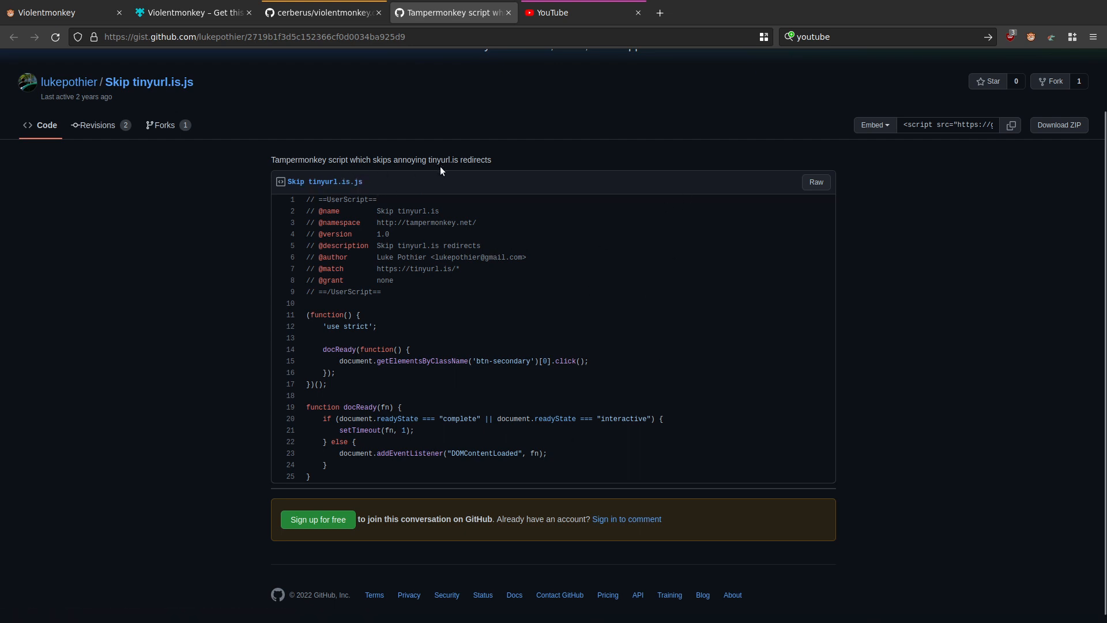
# Step: Close the gist and YouTube tabs, and go back to the beginning of violentmonkey.org
pyautogui.click(508, 12)
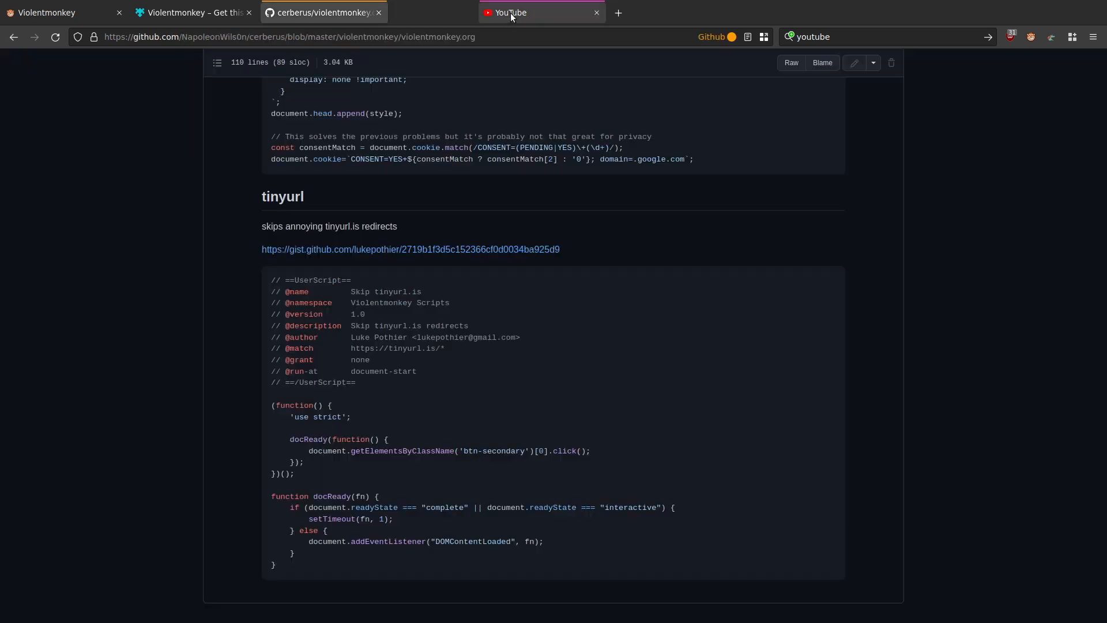
pyautogui.click(508, 13)
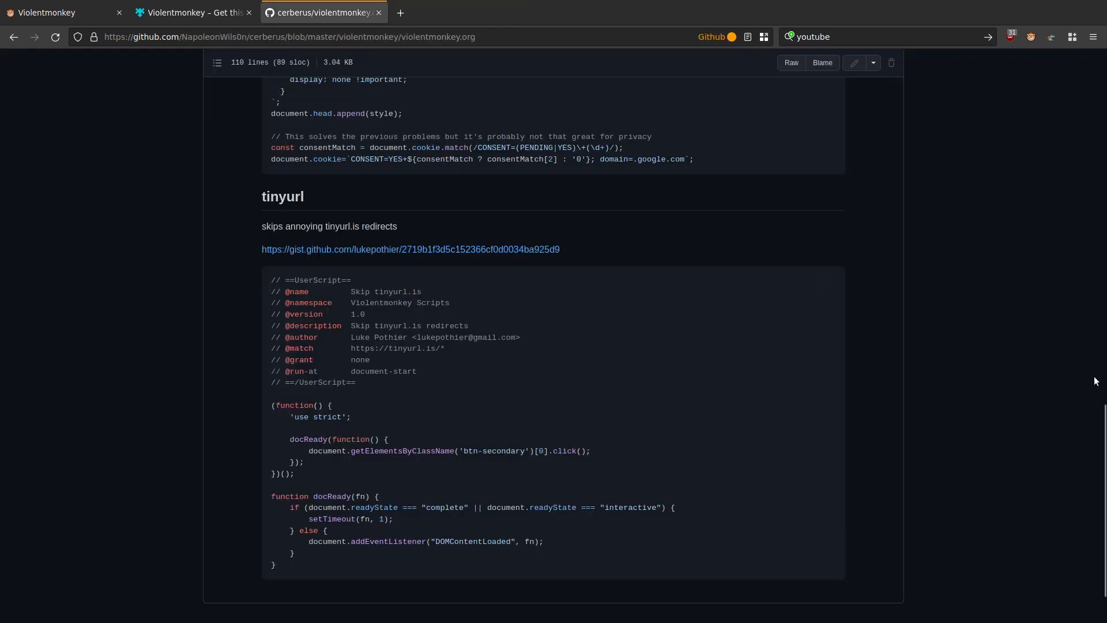
pyautogui.moveTo(1102, 416); pyautogui.dragTo(936, 103)
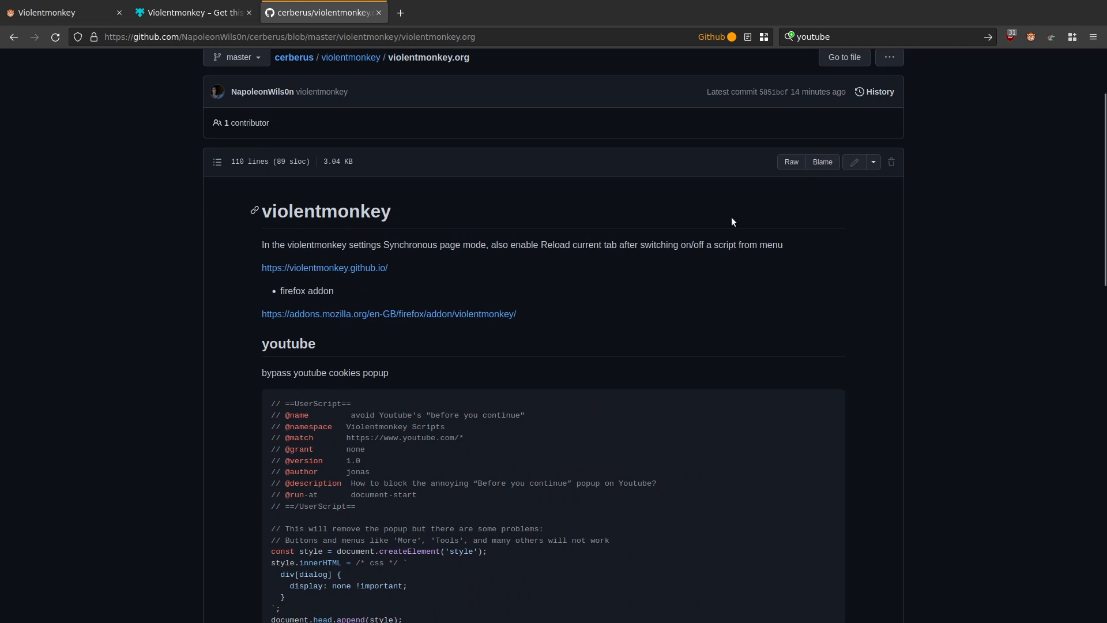
# Step: Open the Violentmonkey extension's settings page and check the reload option and the Synchronous page mode option
pyautogui.click(1029, 39)
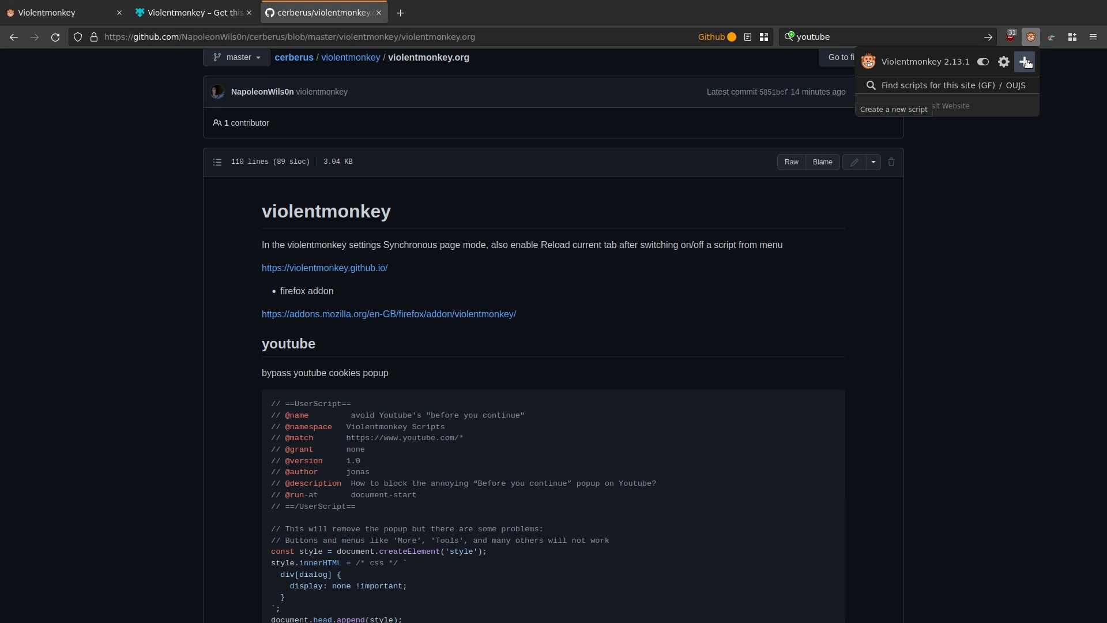
pyautogui.click(1005, 63)
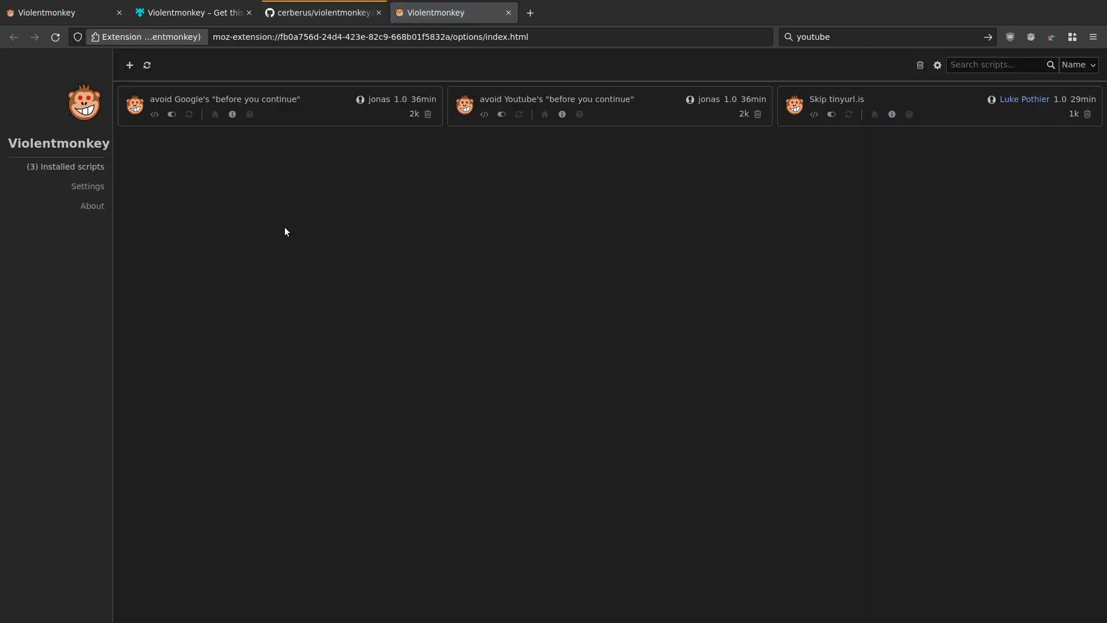
pyautogui.click(82, 168)
pyautogui.click(88, 186)
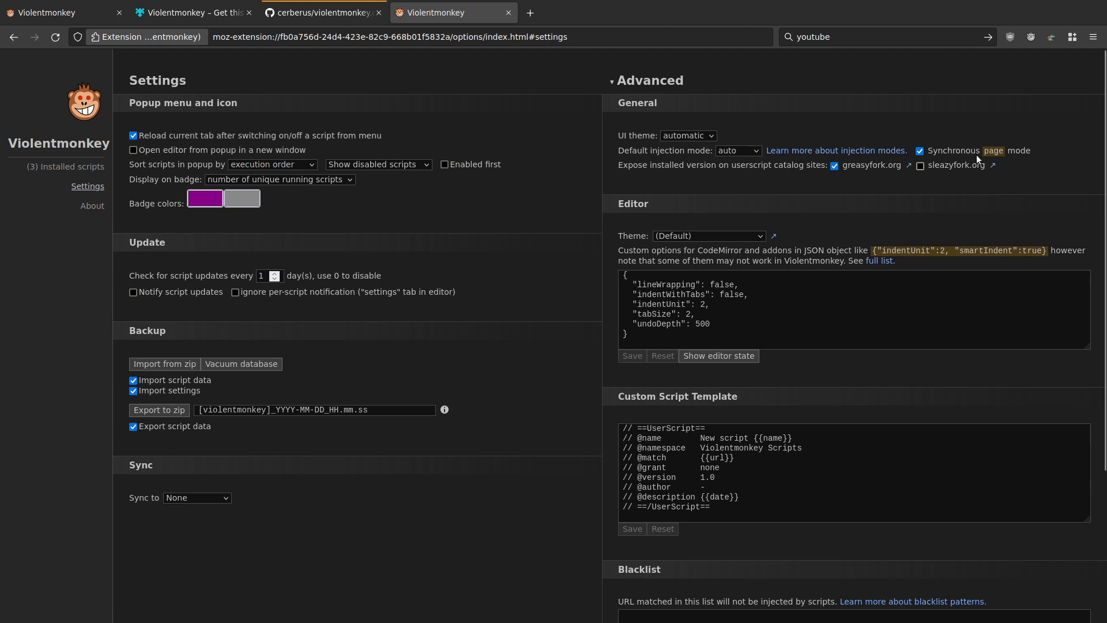
pyautogui.moveTo(964, 156)
# Step: Open the linked article about injection modes and read its sections on the page, content and auto modes
pyautogui.click(792, 156)
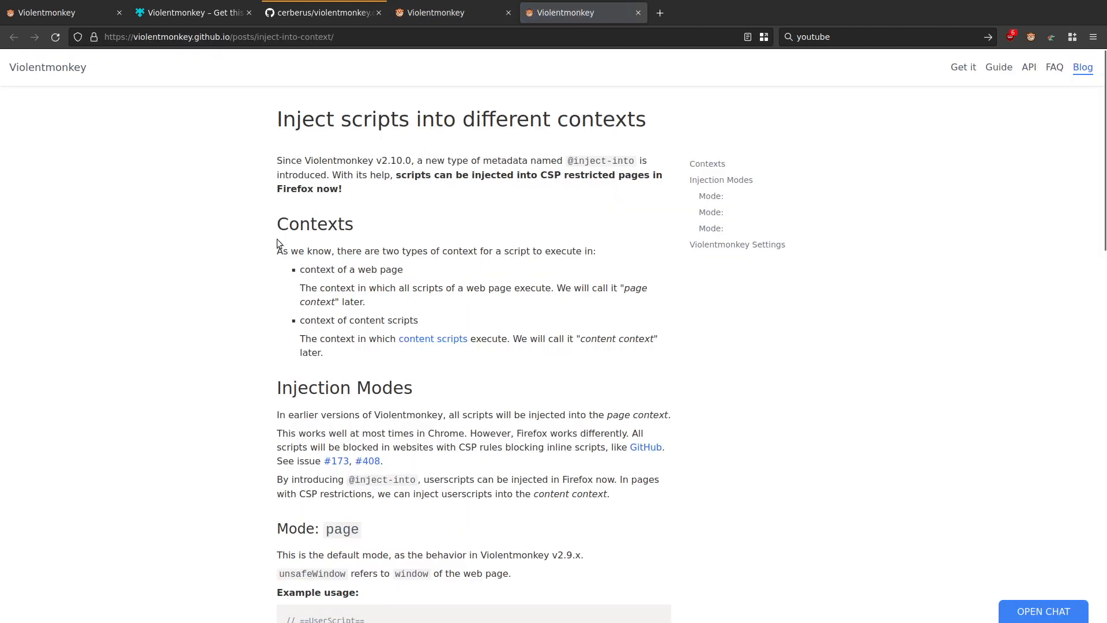
pyautogui.scroll(-5, 242, 271)
pyautogui.scroll(-2, 210, 265)
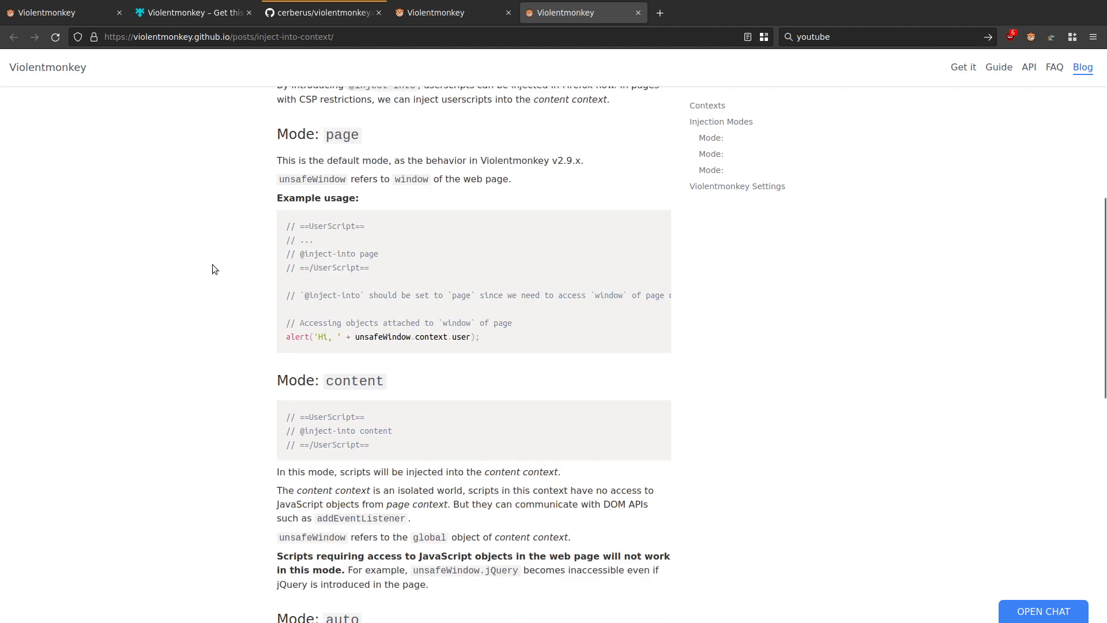
pyautogui.scroll(-3, 213, 263)
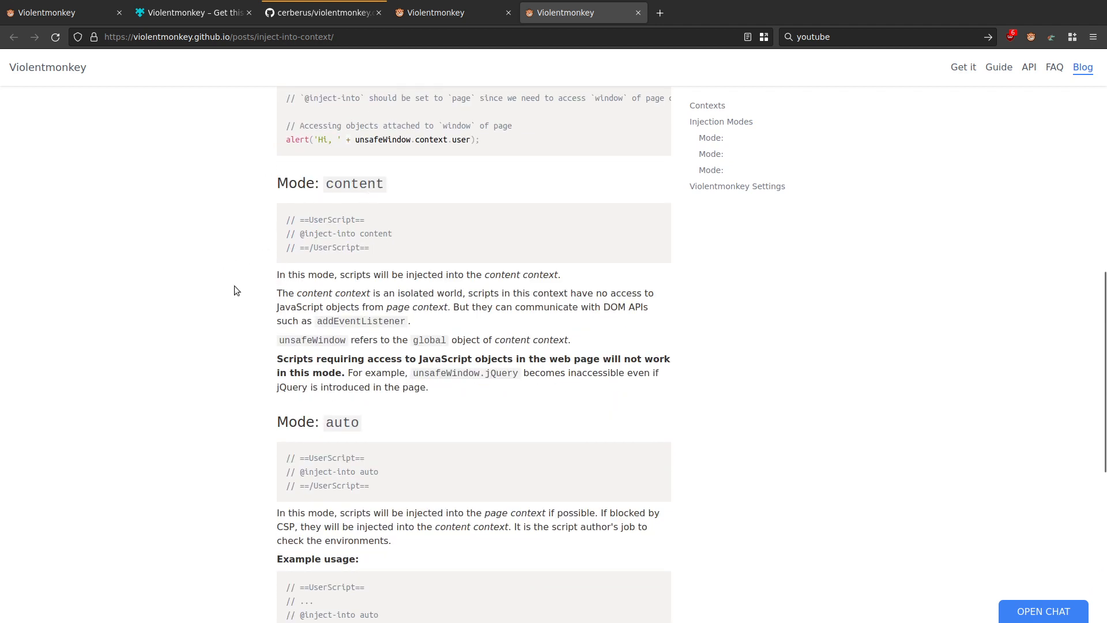
pyautogui.scroll(9, 245, 293)
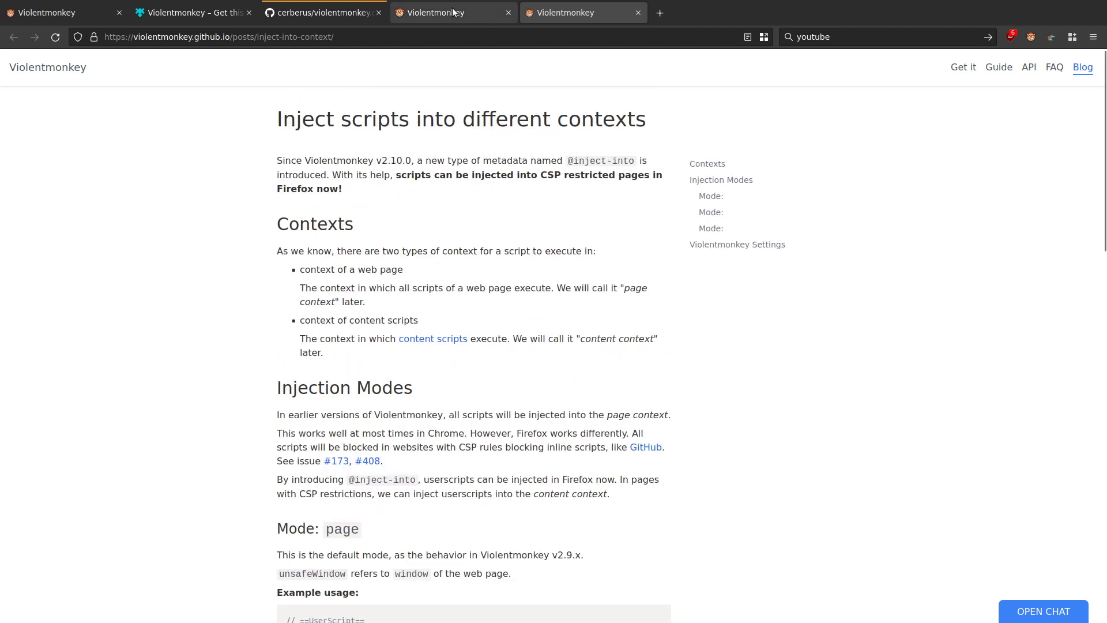
# Step: Return to the extension's settings and examine the Custom Script Template, Blacklist and Custom Style sections
pyautogui.click(453, 12)
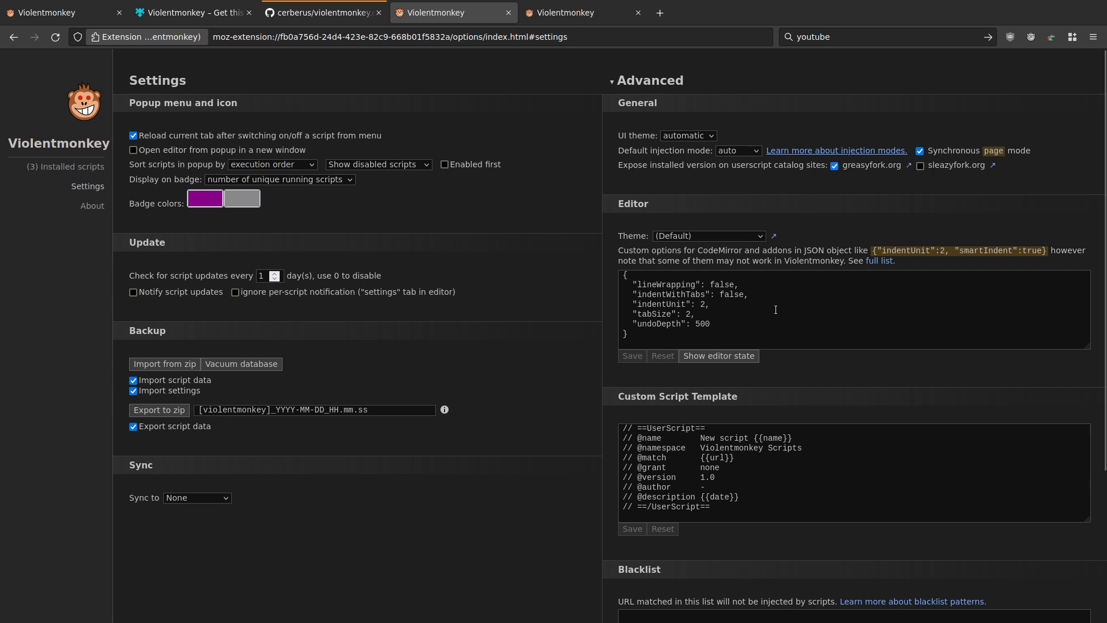
pyautogui.scroll(-2, 814, 396)
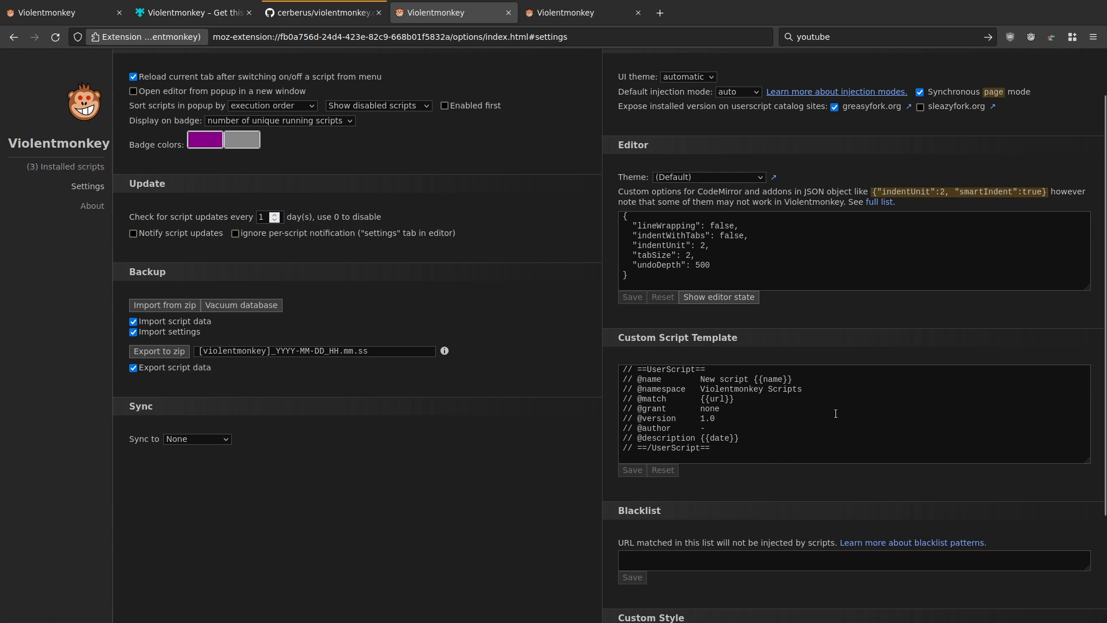
pyautogui.moveTo(738, 446); pyautogui.dragTo(624, 368)
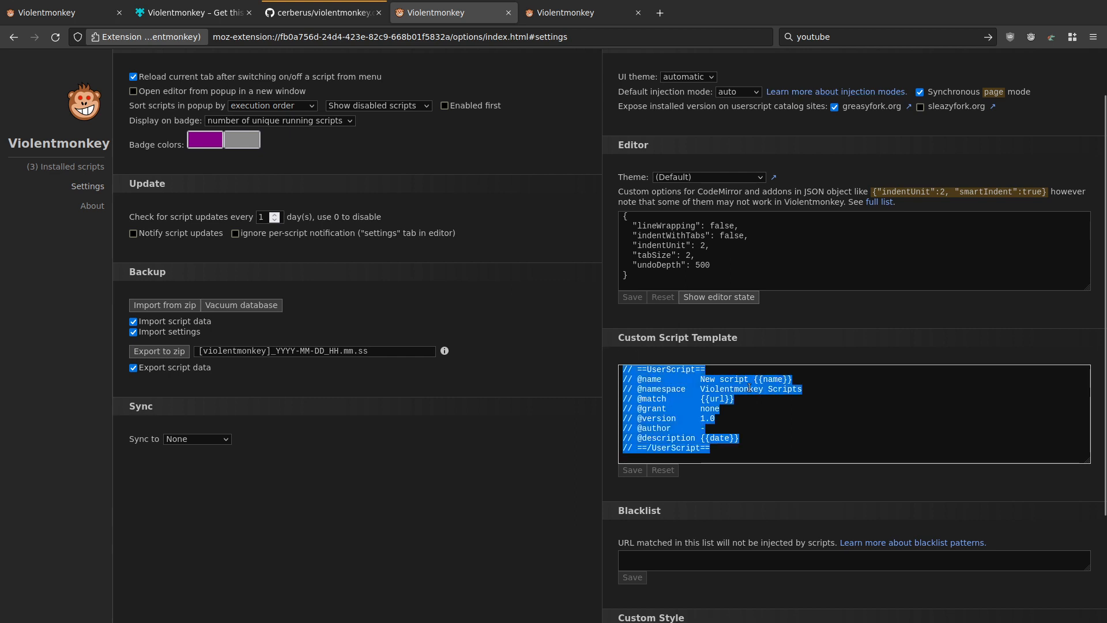
pyautogui.click(771, 409)
pyautogui.scroll(-3, 771, 409)
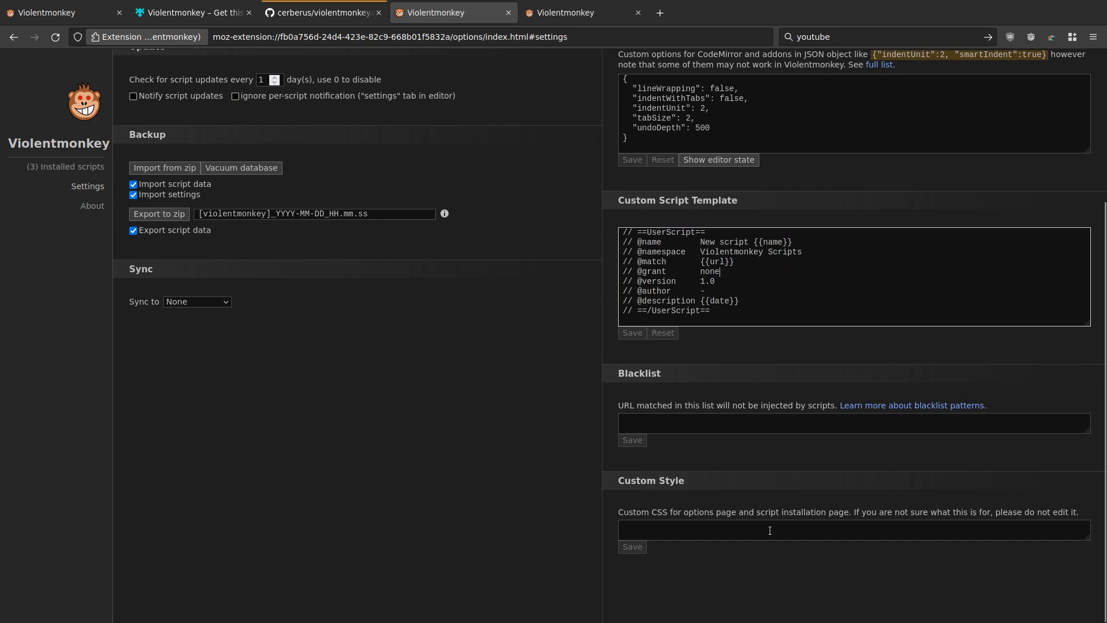
pyautogui.scroll(5, 736, 522)
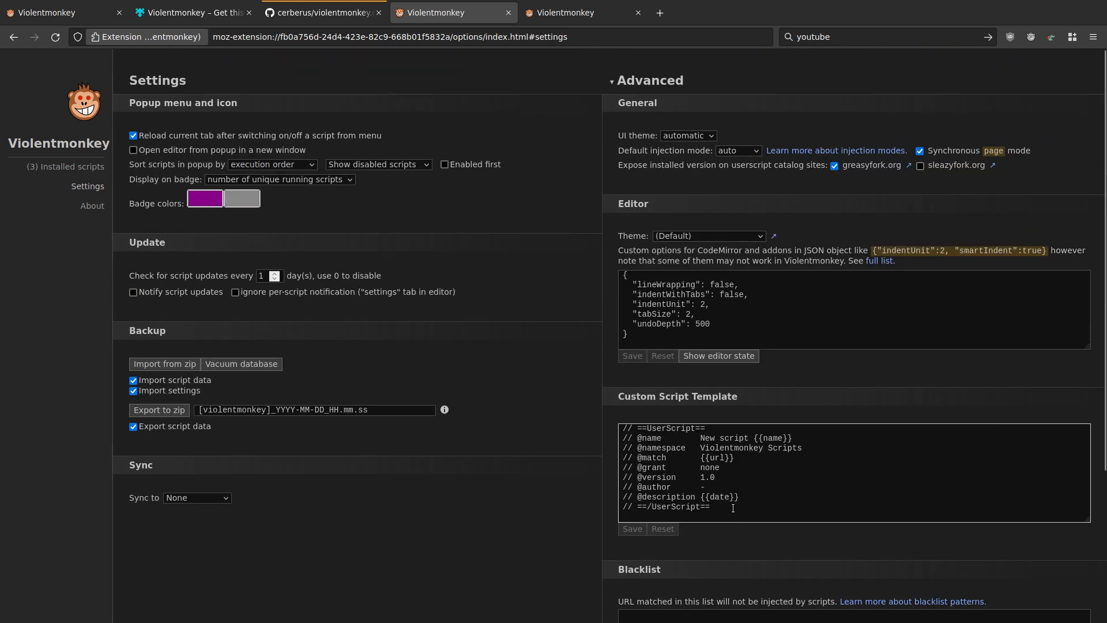
# Step: Create a blank new script from the installed scripts page to view its template, and close it without saving
pyautogui.click(80, 173)
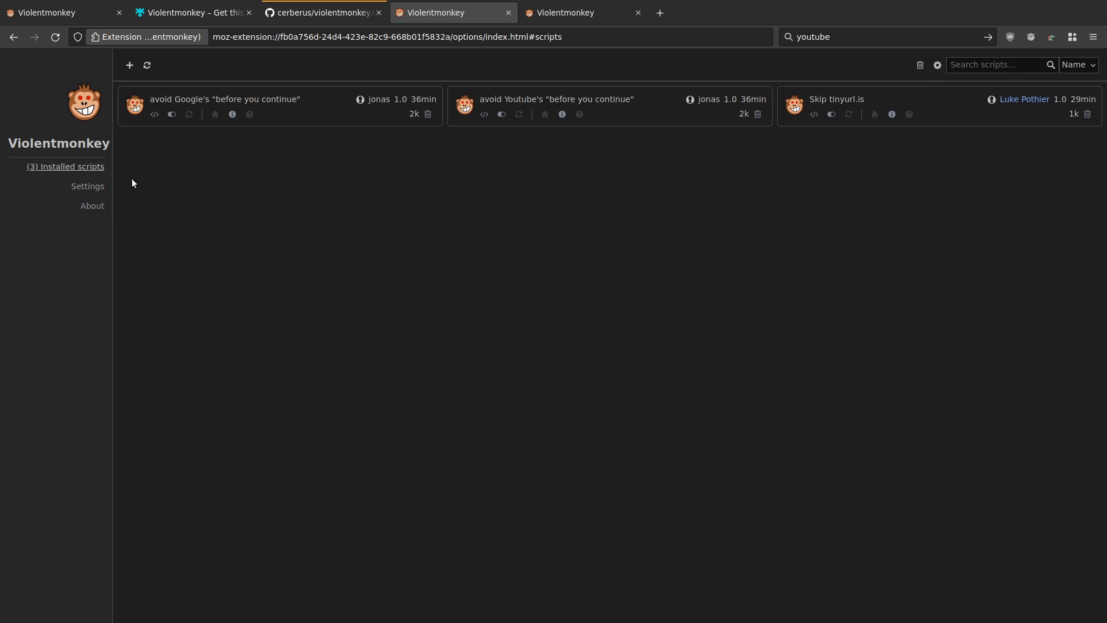
pyautogui.click(129, 65)
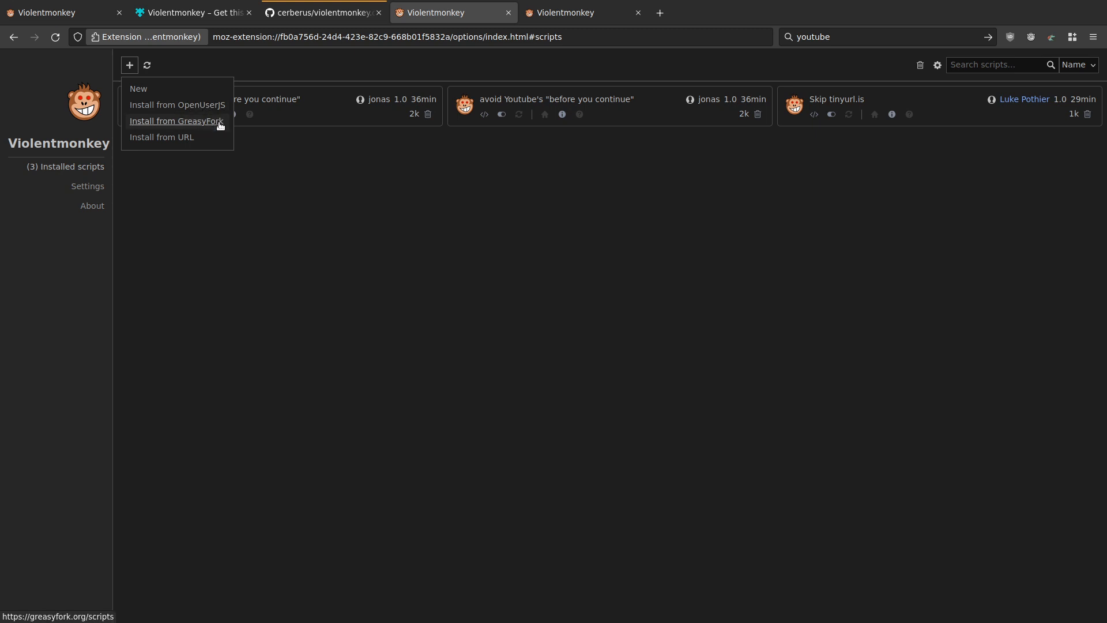
pyautogui.click(148, 92)
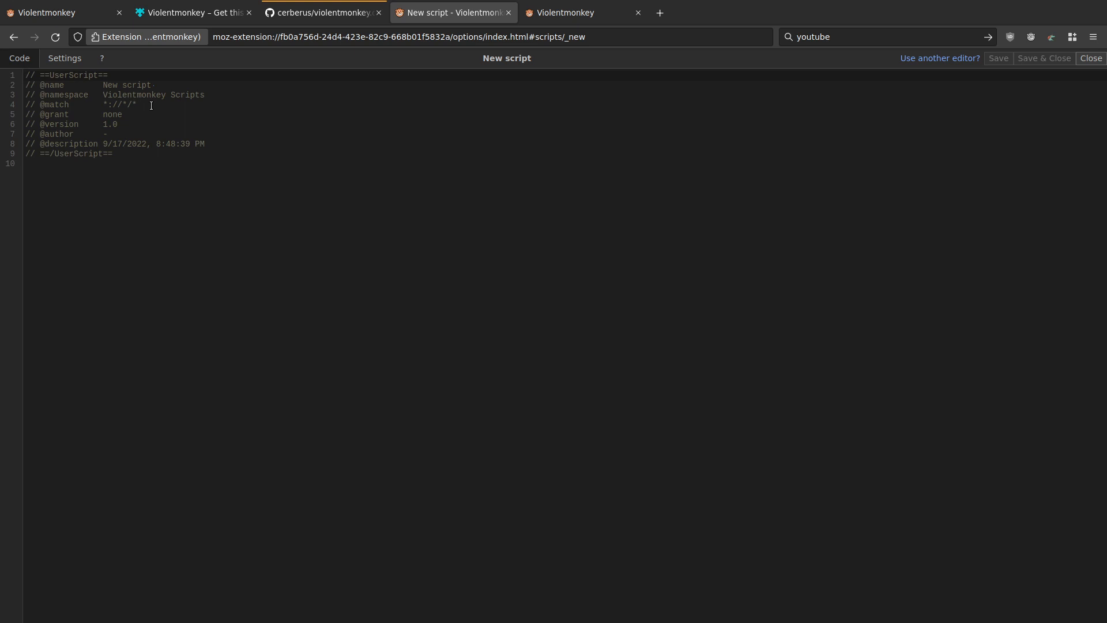
pyautogui.click(1091, 59)
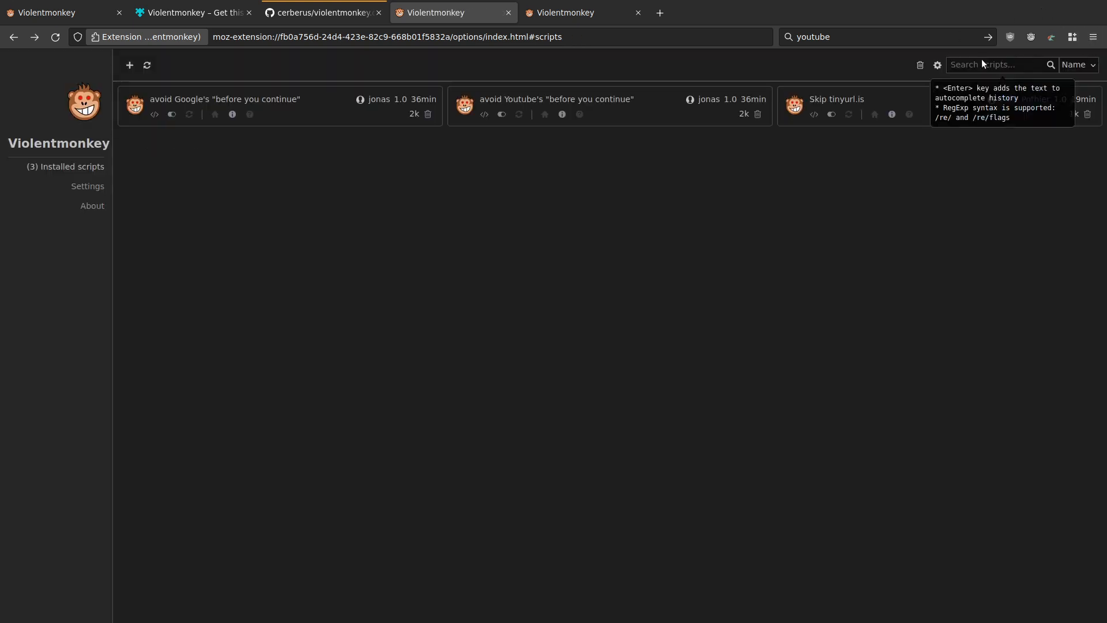
# Step: Review the Synchronous page mode option in the settings again and return to the installed scripts
pyautogui.click(86, 186)
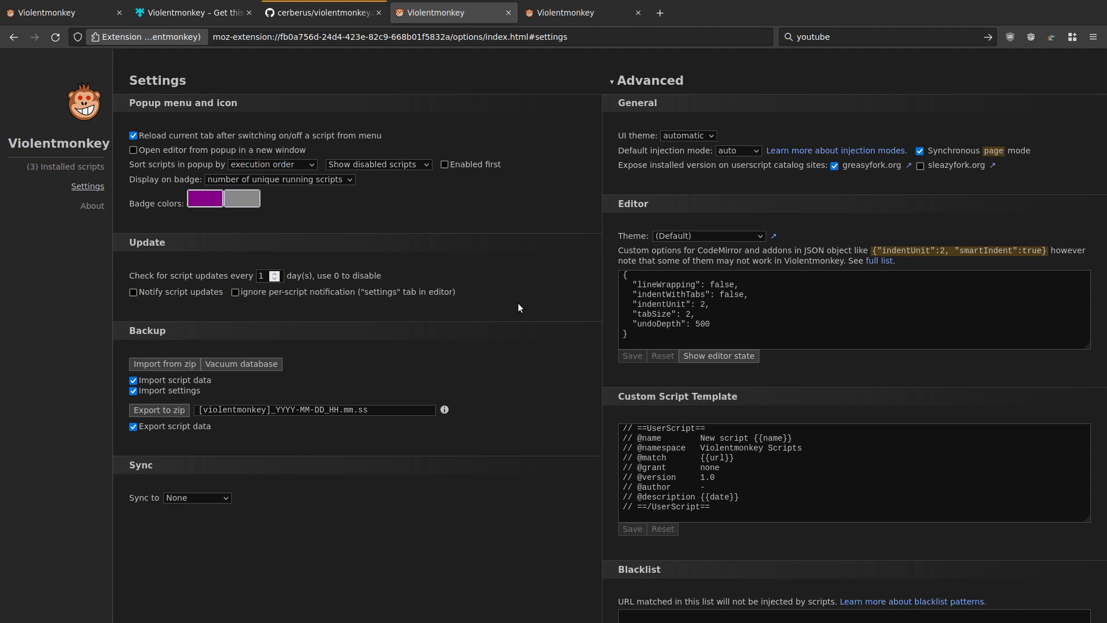
pyautogui.moveTo(930, 152)
pyautogui.click(84, 171)
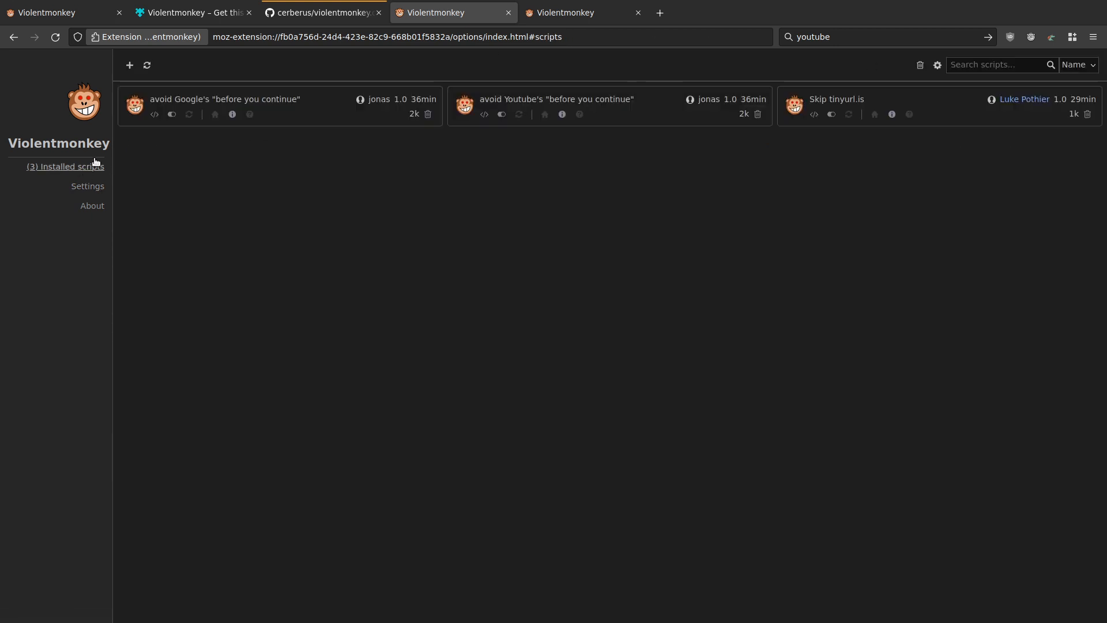
# Step: Open the avoid Google's "before you continue" script for editing and view its settings, stored values and code
pyautogui.click(154, 114)
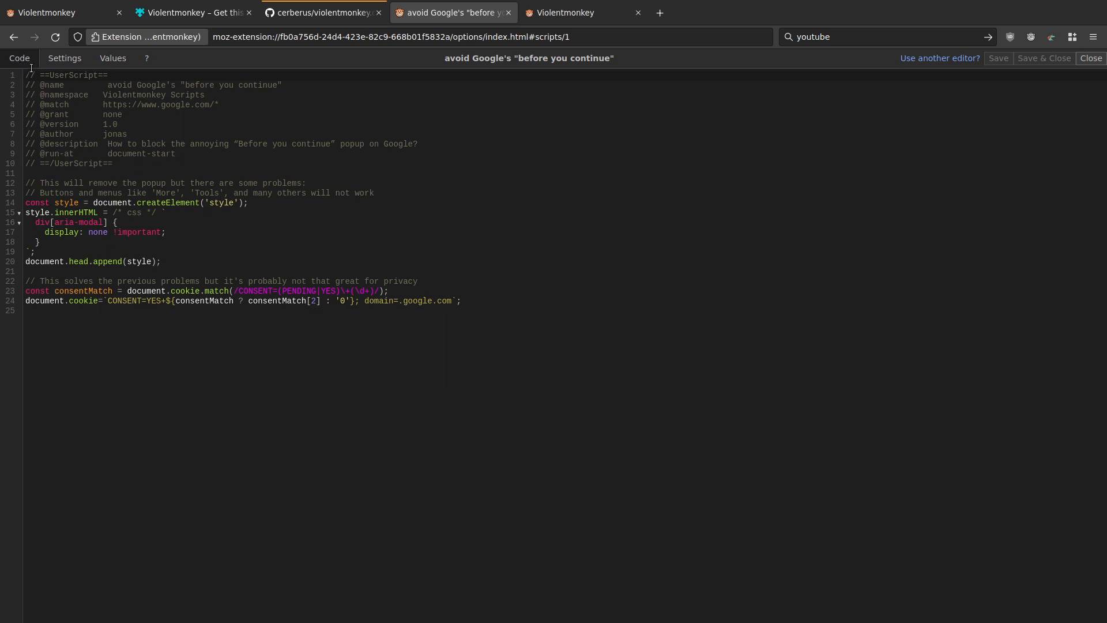
pyautogui.click(78, 61)
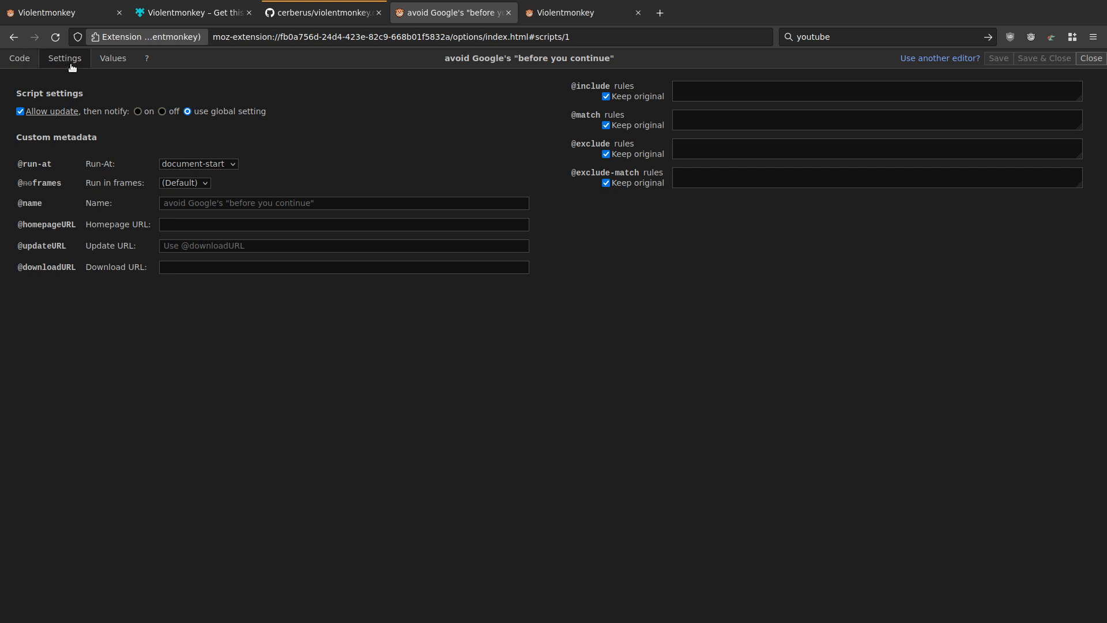
pyautogui.click(110, 61)
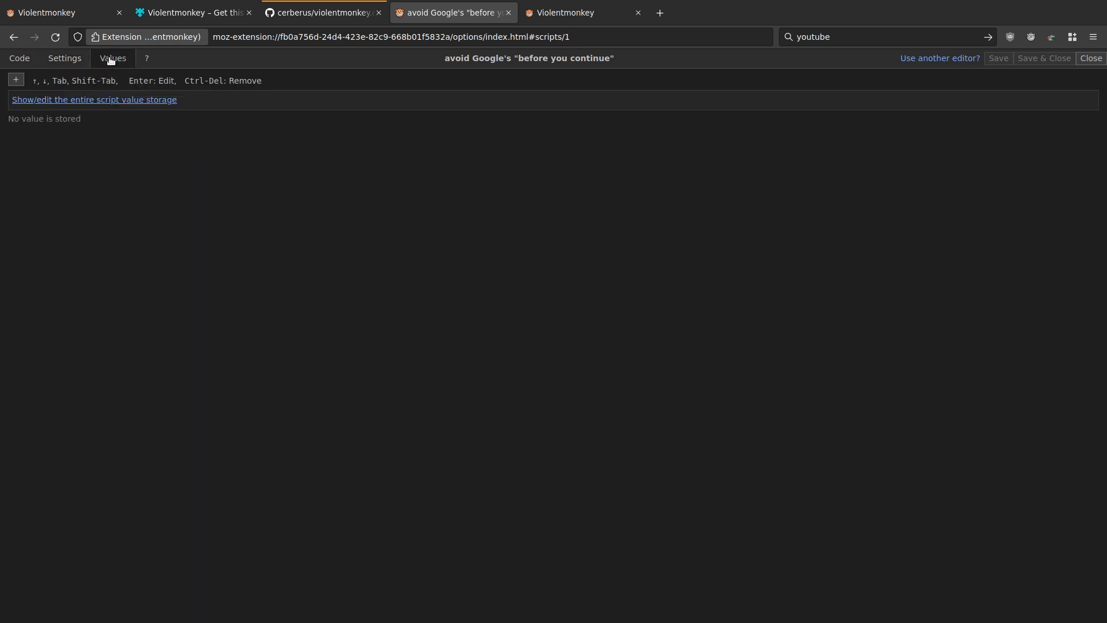
pyautogui.click(20, 58)
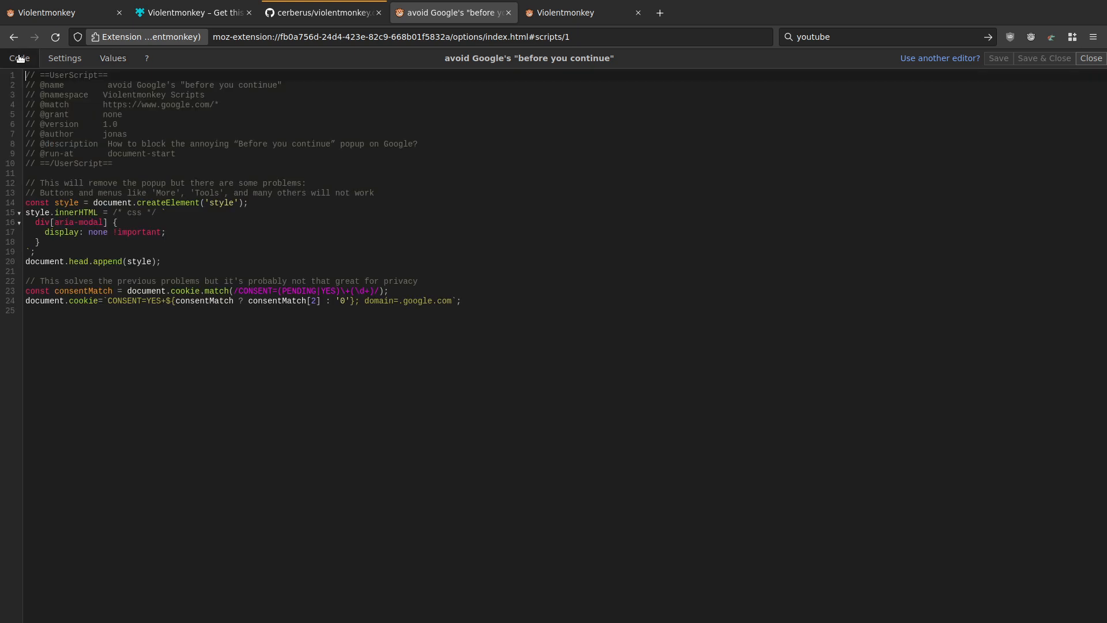
# Step: Open the guide on using another editor and read how to save, install and sync a local script
pyautogui.click(940, 58)
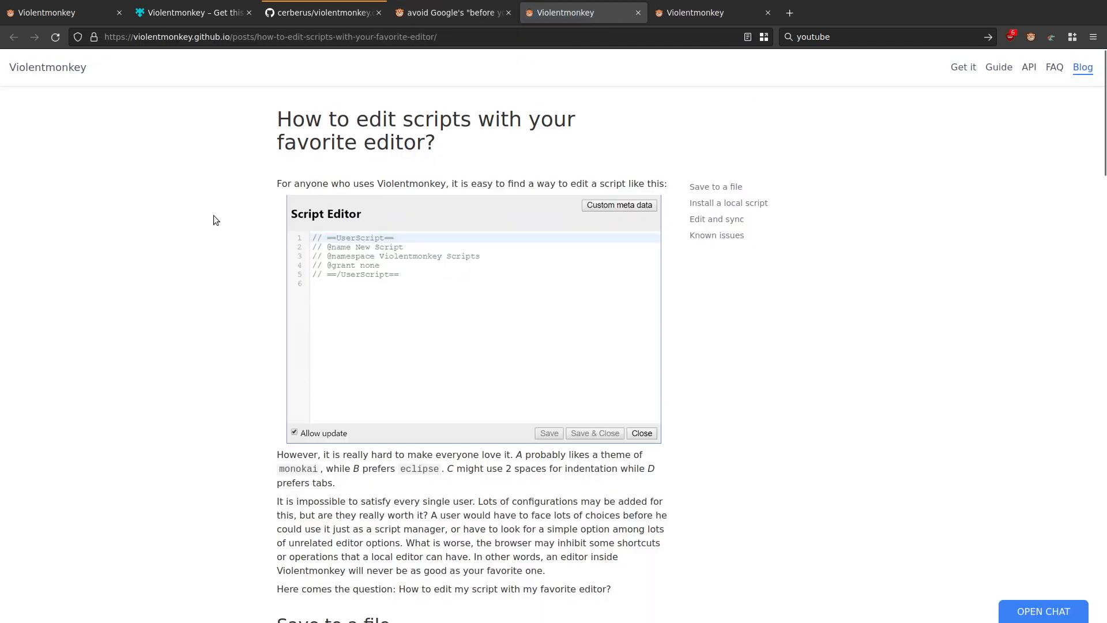
pyautogui.scroll(-3, 213, 217)
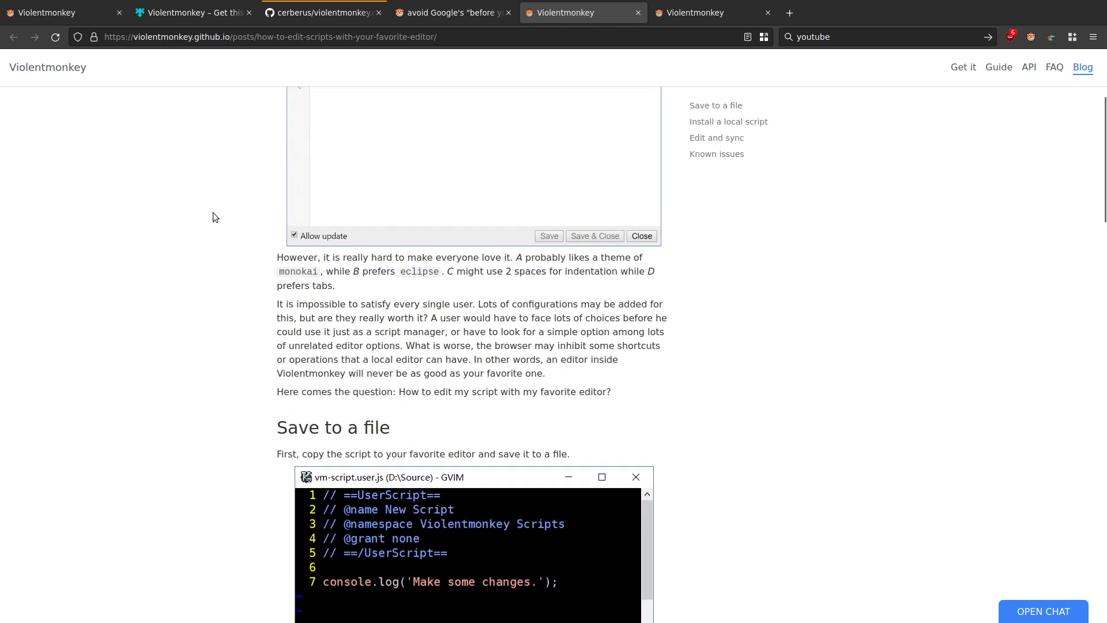
pyautogui.scroll(-7, 212, 212)
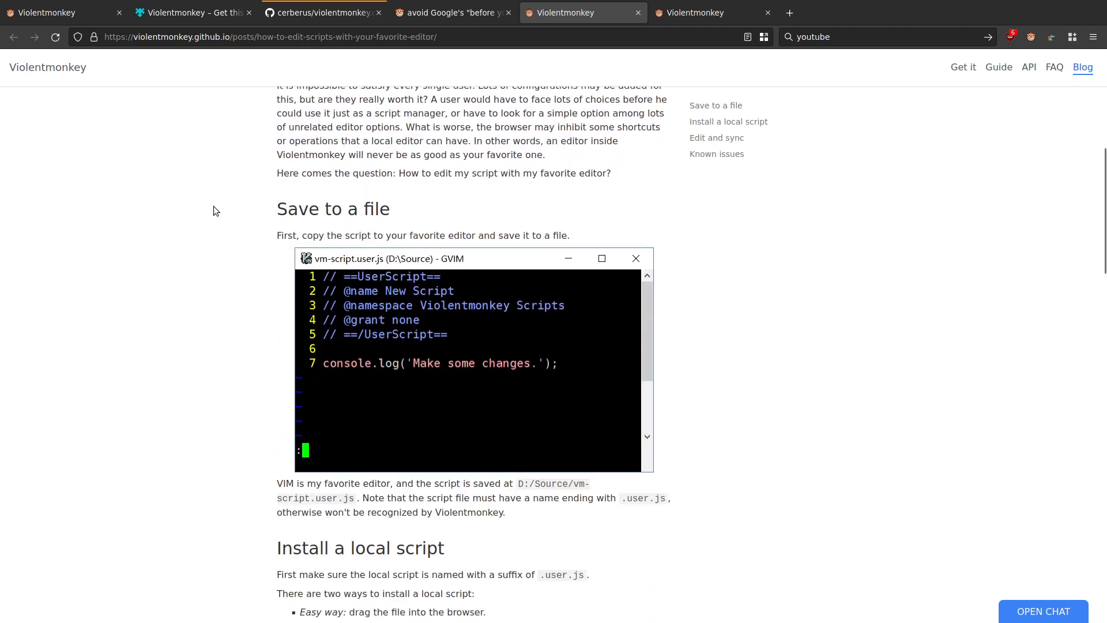
pyautogui.scroll(-8, 214, 205)
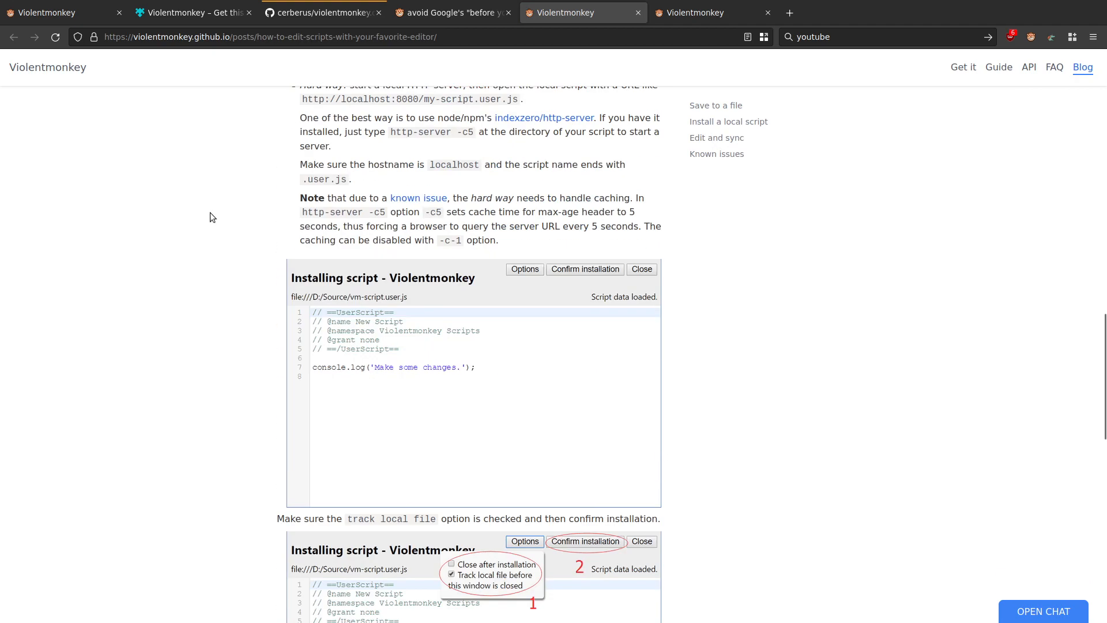
pyautogui.scroll(-3, 209, 212)
pyautogui.scroll(-3, 210, 217)
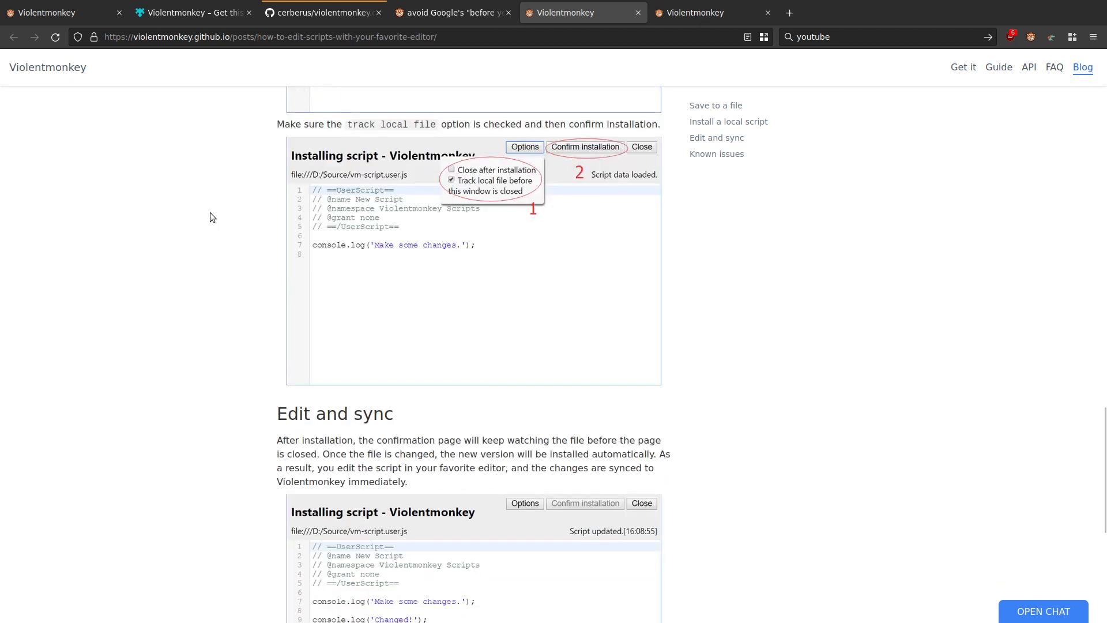
pyautogui.scroll(-3, 210, 213)
pyautogui.scroll(9, 210, 213)
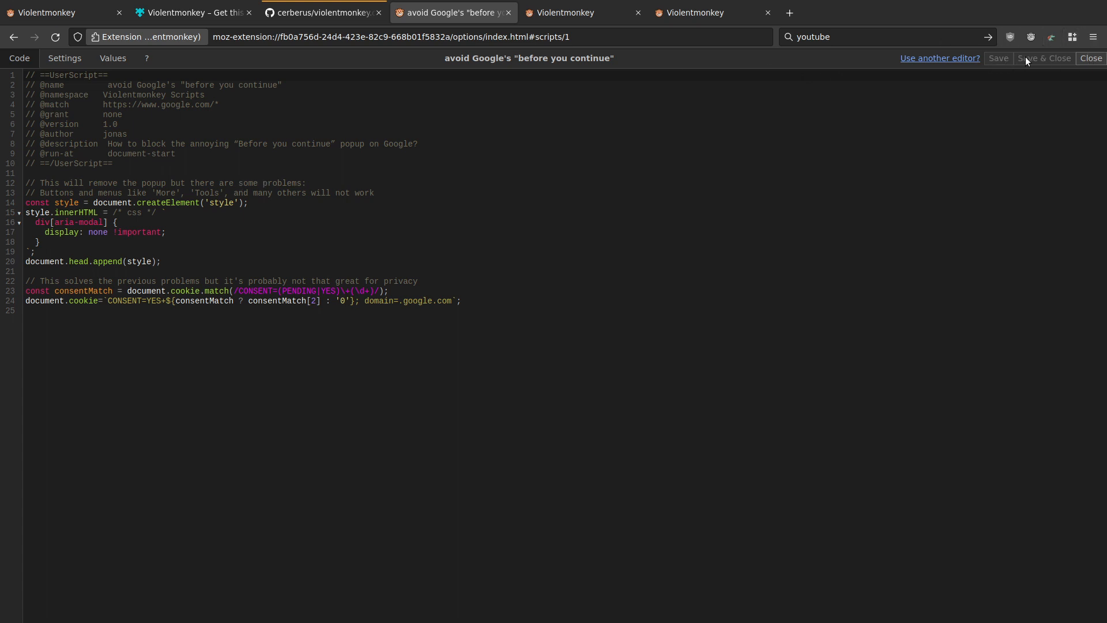
# Step: Close the Google script's editor, reopen it to review the code, and return to the installed scripts
pyautogui.click(1090, 58)
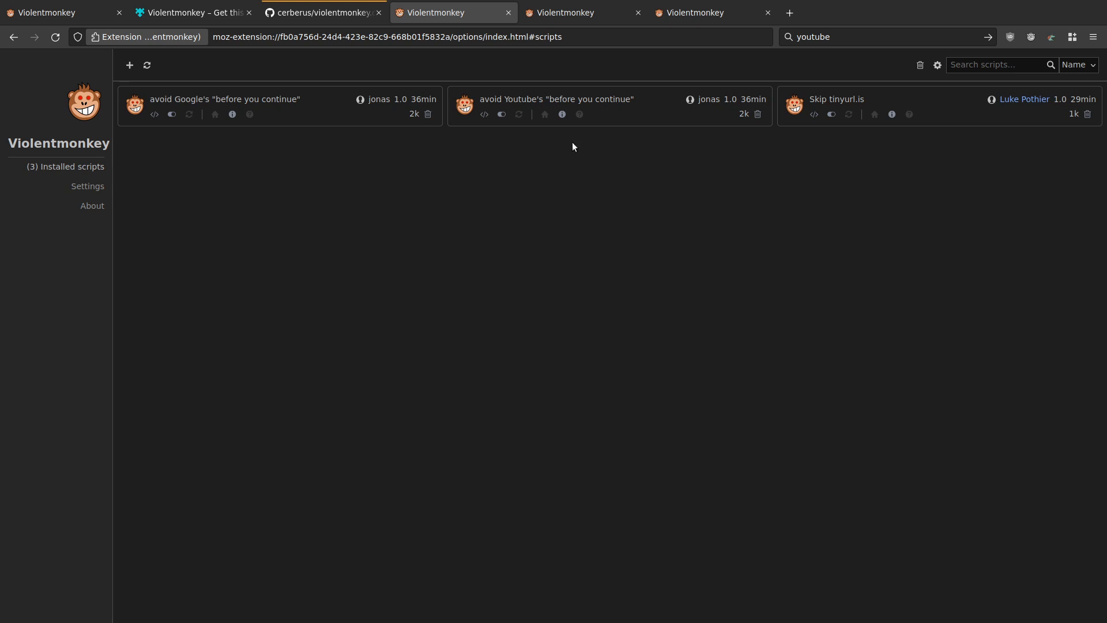
pyautogui.click(154, 114)
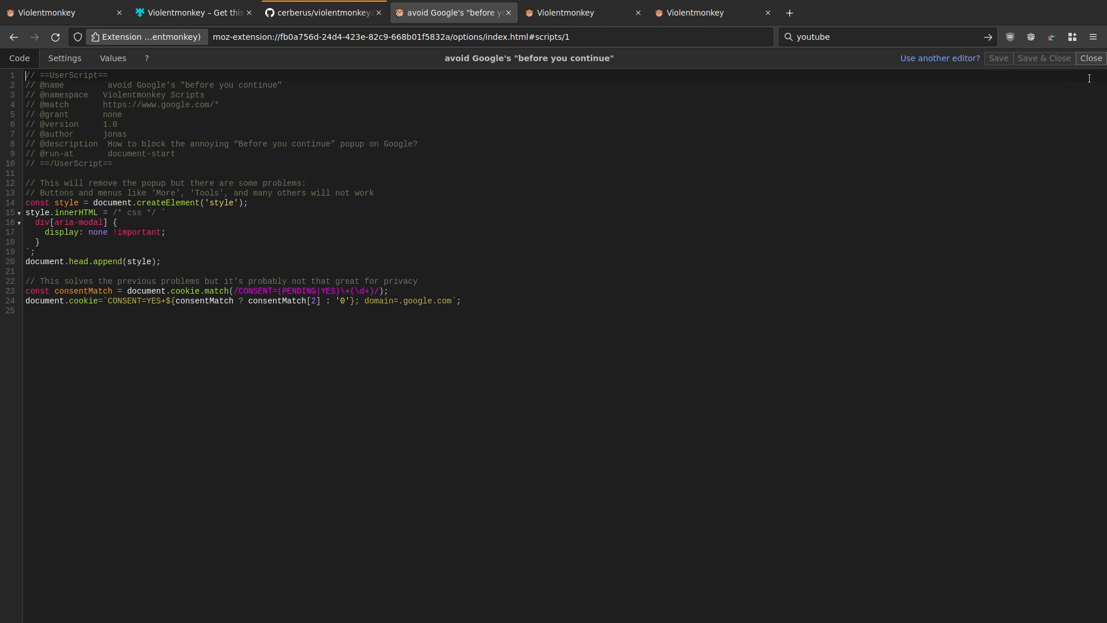
pyautogui.click(1091, 58)
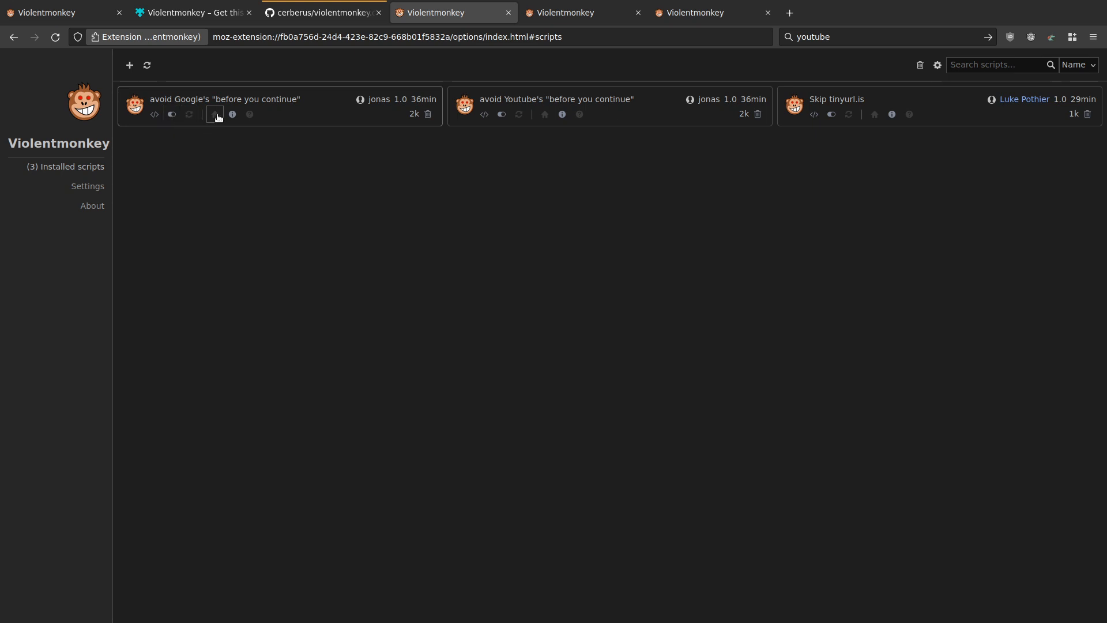
pyautogui.moveTo(233, 114)
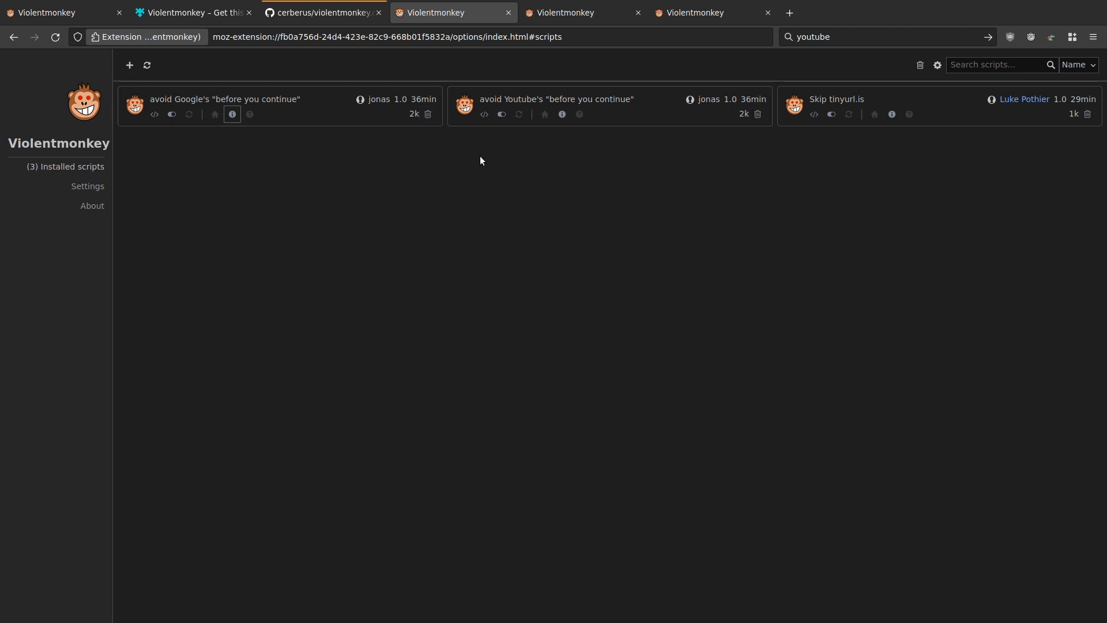
# Step: View the features, supported browsers and alternatives on the Violentmonkey homepage, and open a new blank tab
pyautogui.click(74, 8)
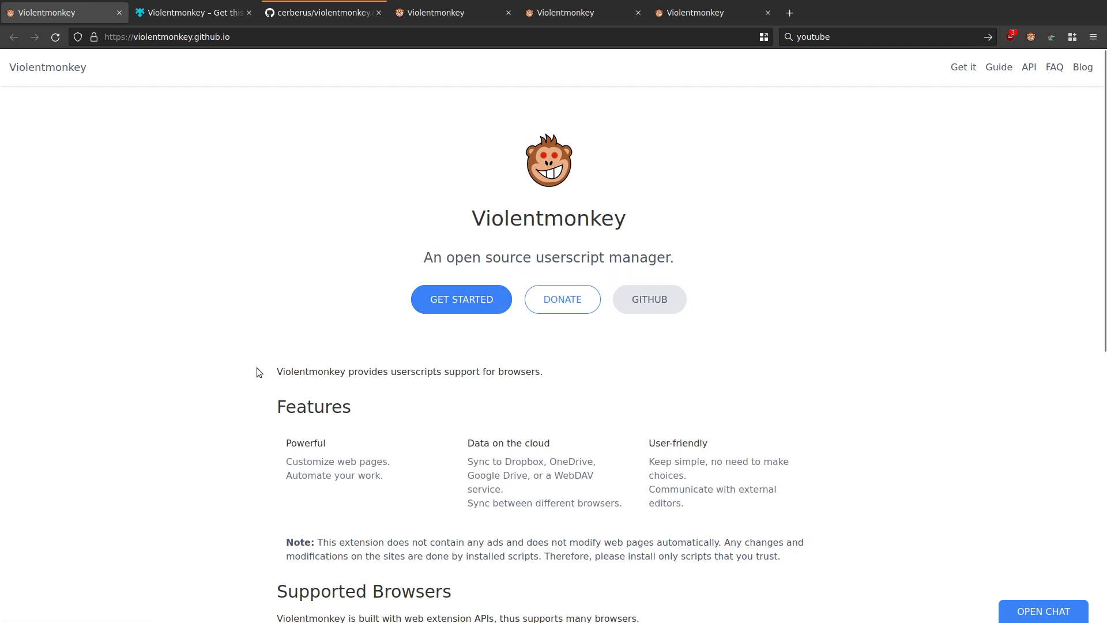
pyautogui.scroll(-5, 224, 394)
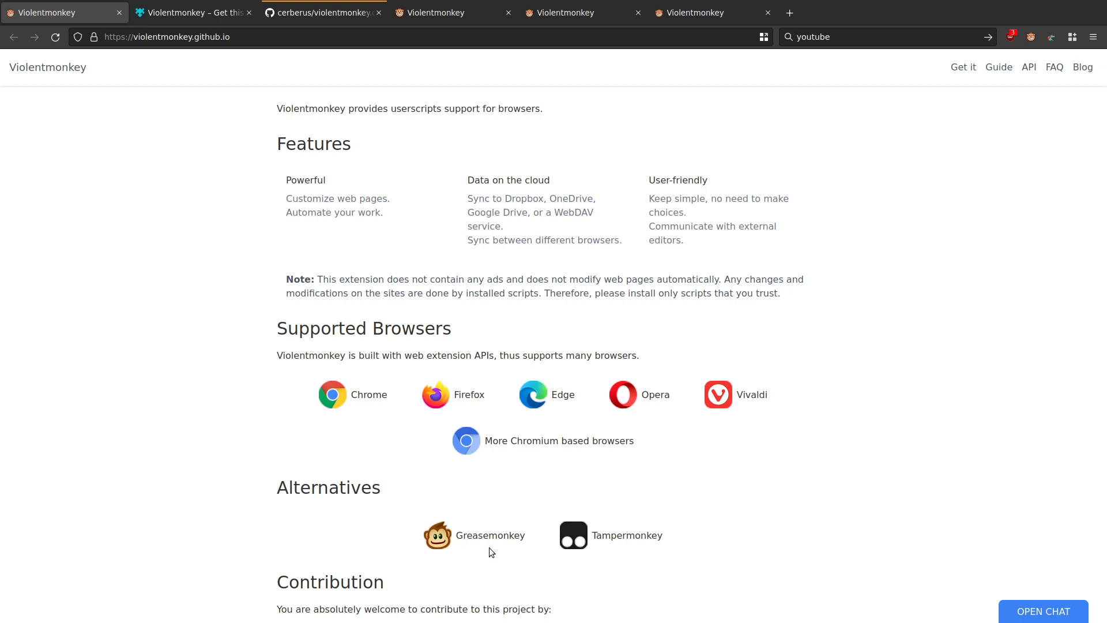
pyautogui.click(790, 12)
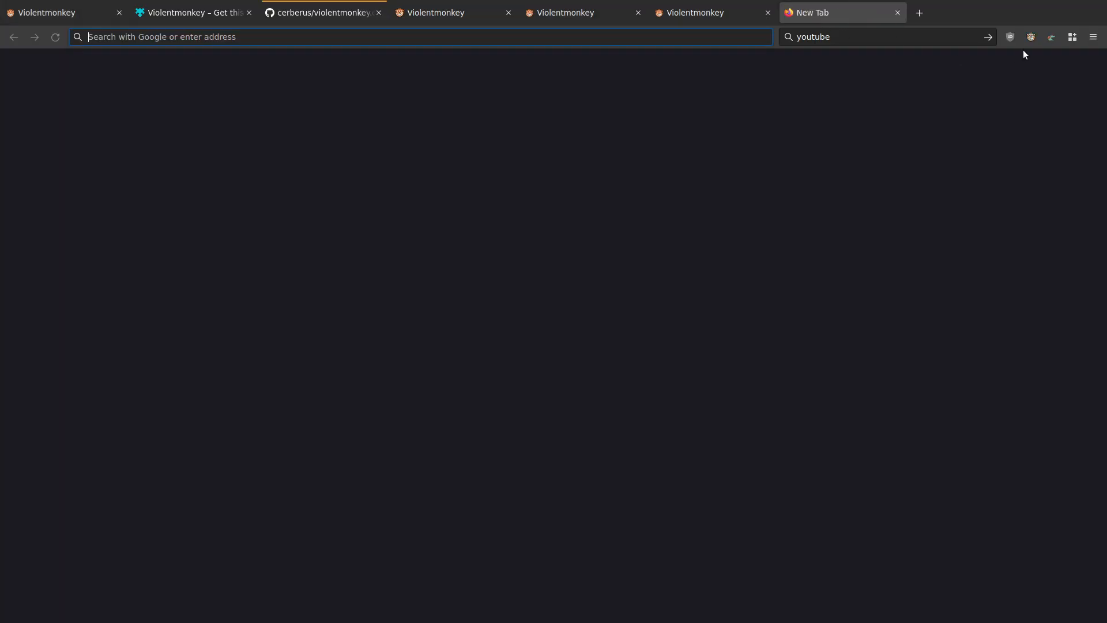
# Step: Open the browser's add-ons manager and search the add-ons site for "monkey"
pyautogui.click(1093, 37)
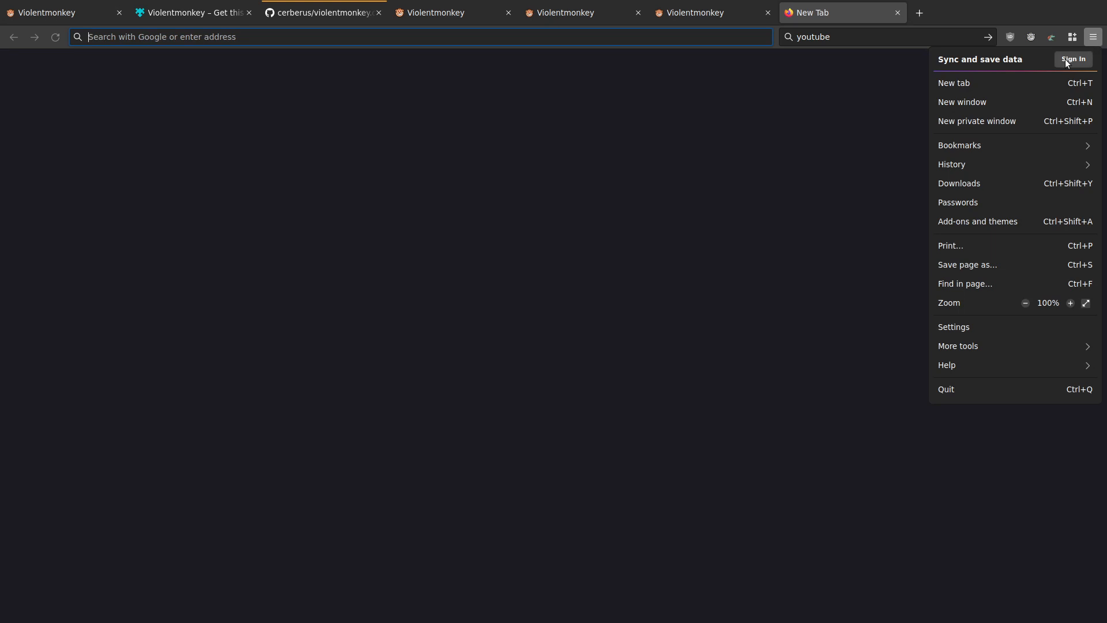
pyautogui.click(977, 223)
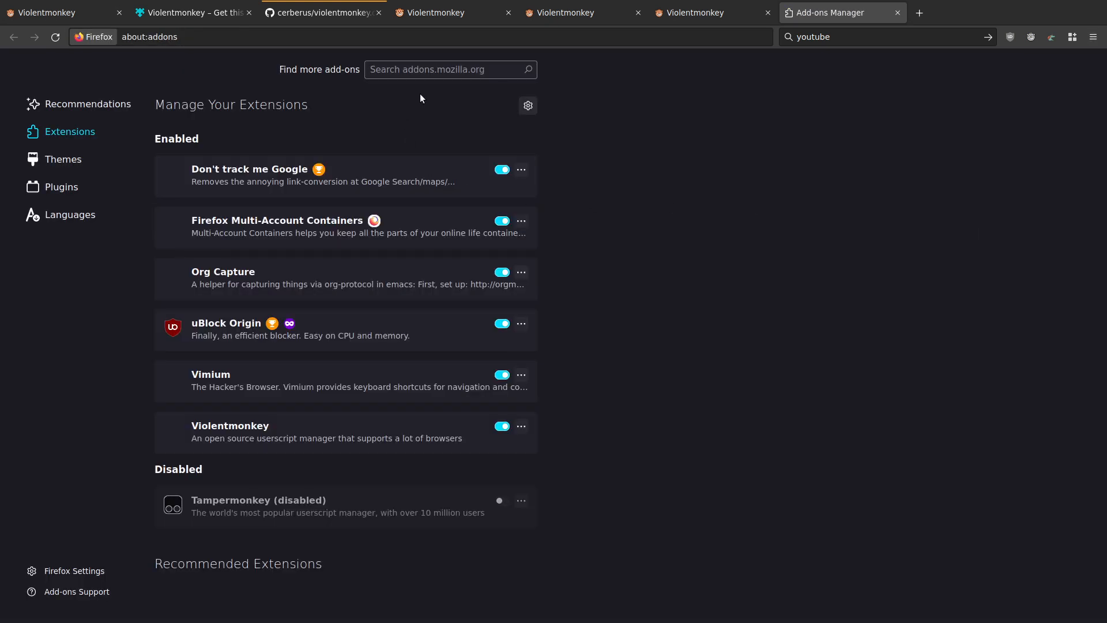
pyautogui.click(425, 70)
pyautogui.write('monk')
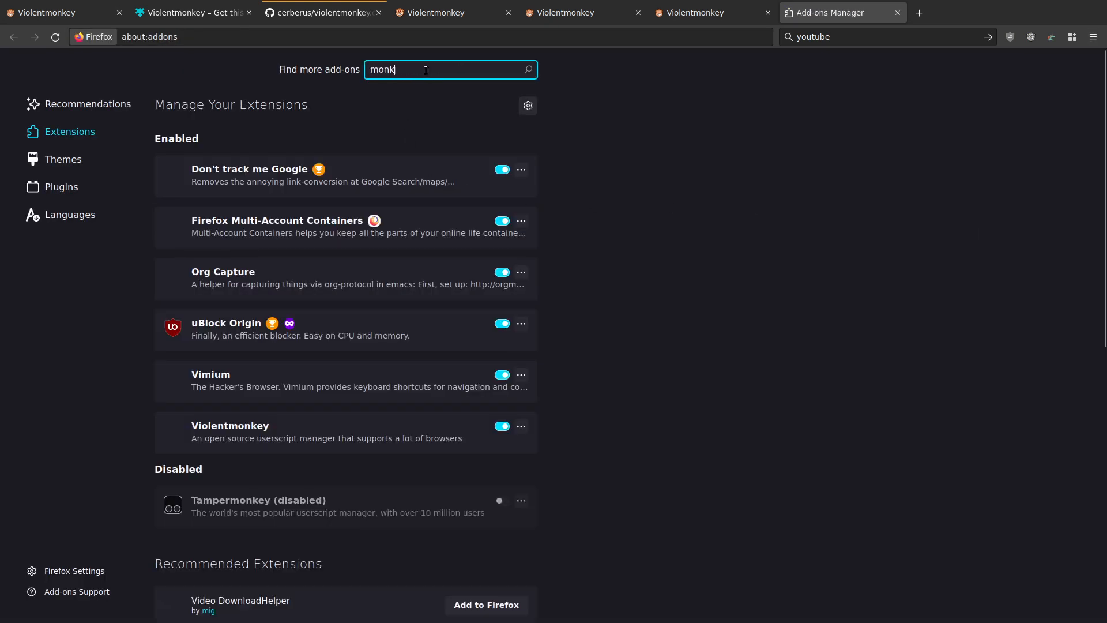
pyautogui.write('ey')
pyautogui.press('Return')
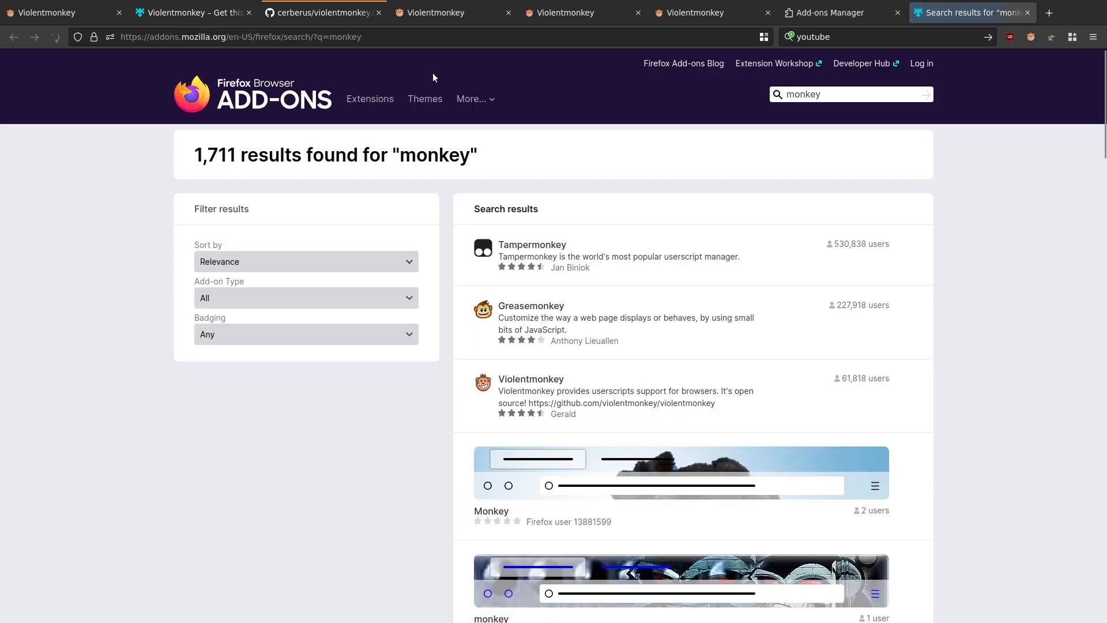
# Step: Open the Greasemonkey add-on page, read its permissions, version and last update, and return to browse the "monkey" search results
pyautogui.click(545, 306)
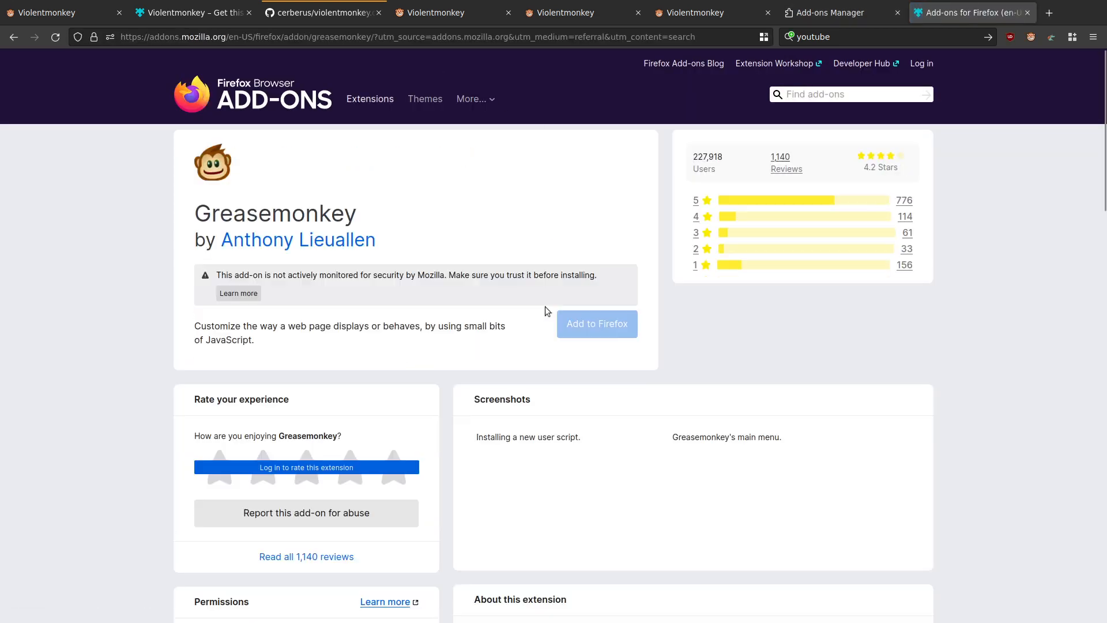
pyautogui.scroll(-5, 61, 290)
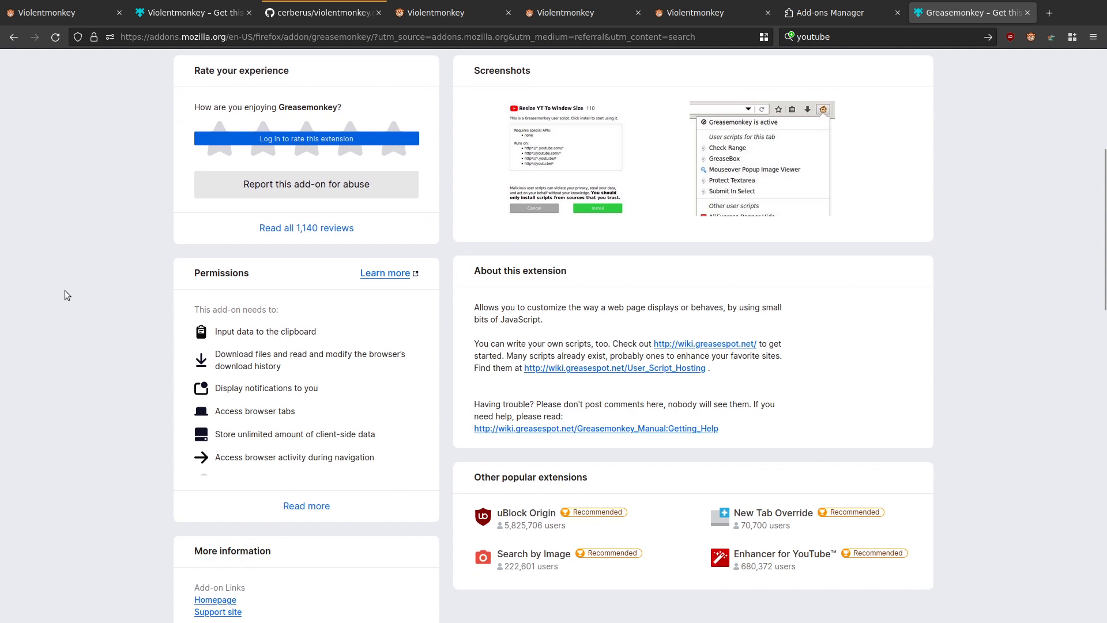
pyautogui.scroll(-4, 65, 291)
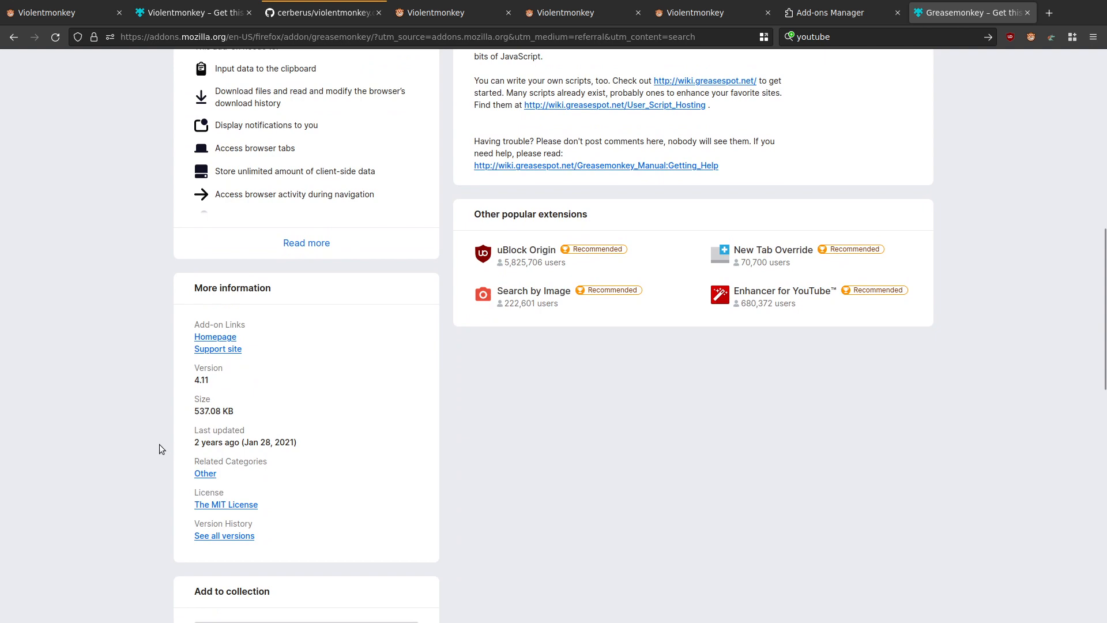
pyautogui.scroll(4, 159, 444)
pyautogui.scroll(-3, 161, 444)
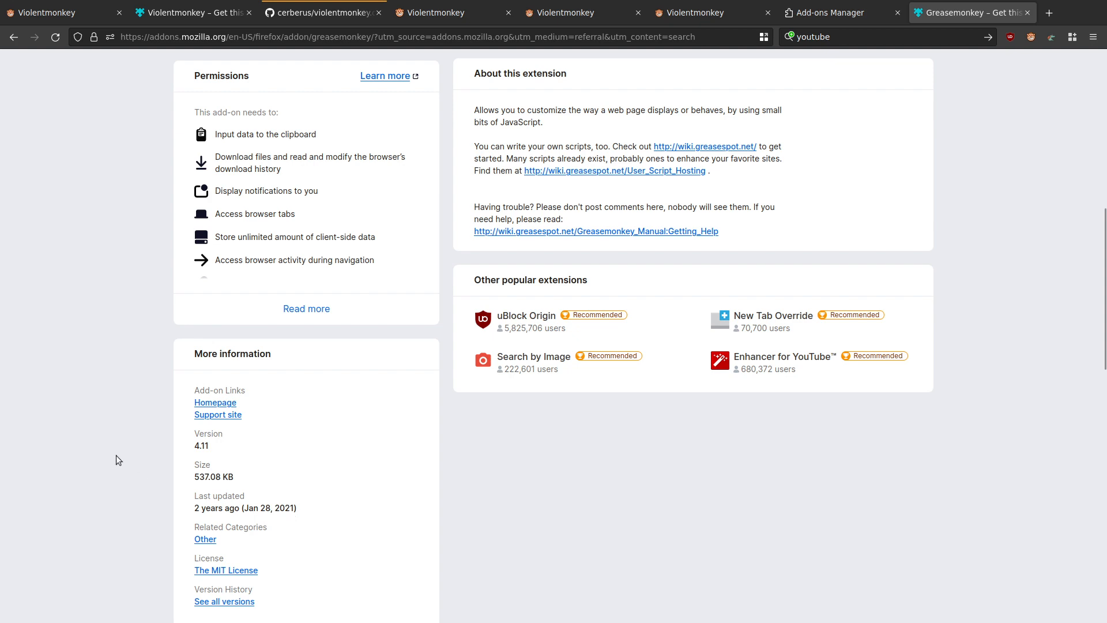
pyautogui.scroll(9, 118, 456)
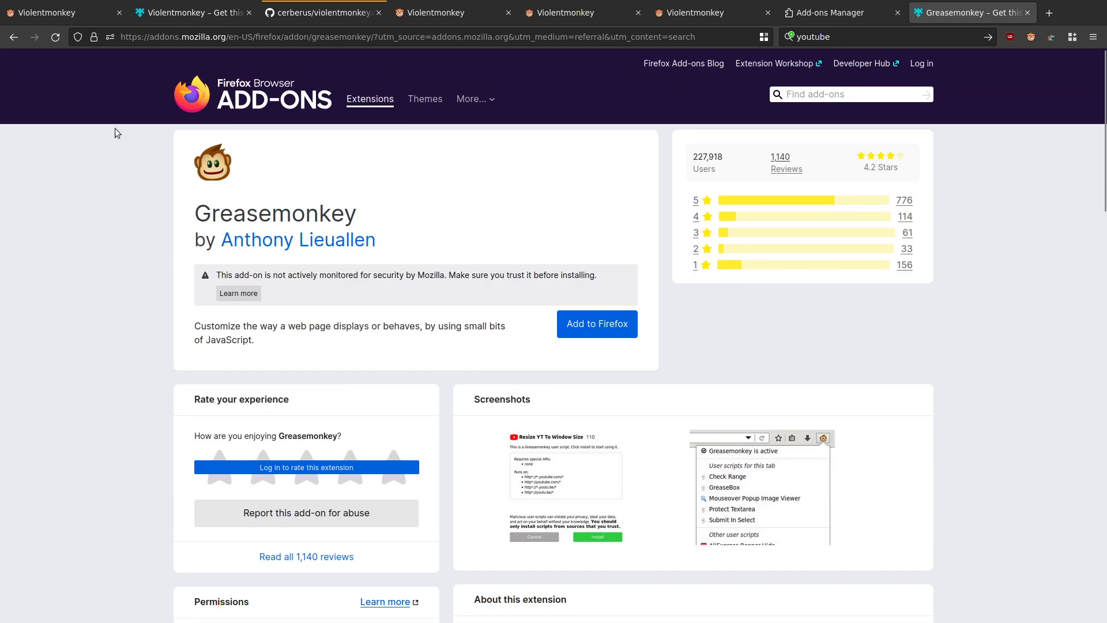
pyautogui.click(14, 36)
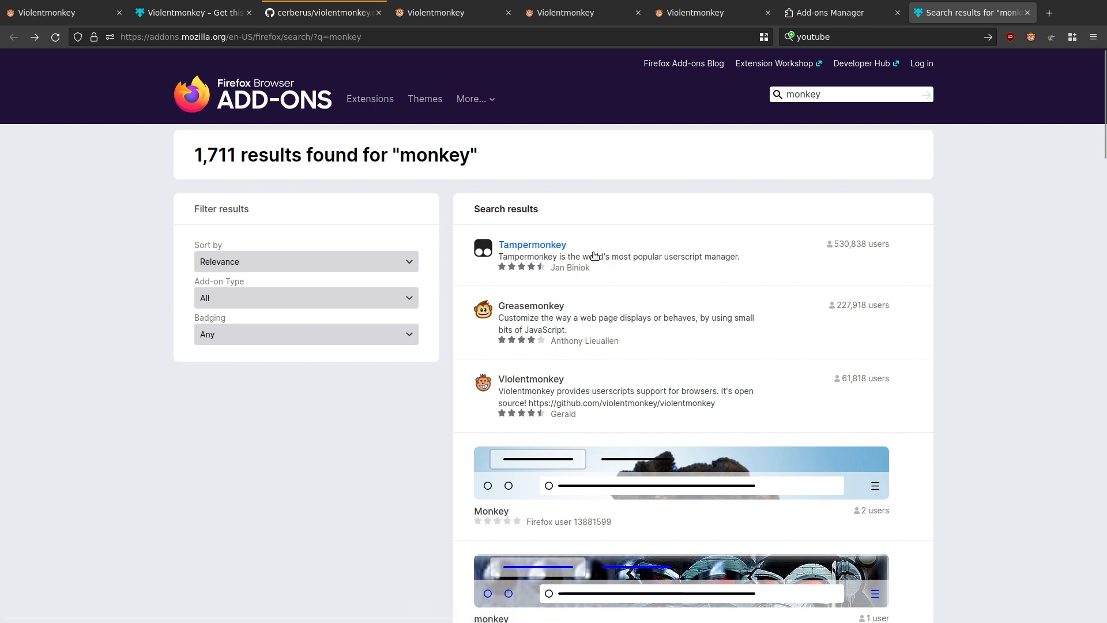
pyautogui.scroll(-5, 440, 356)
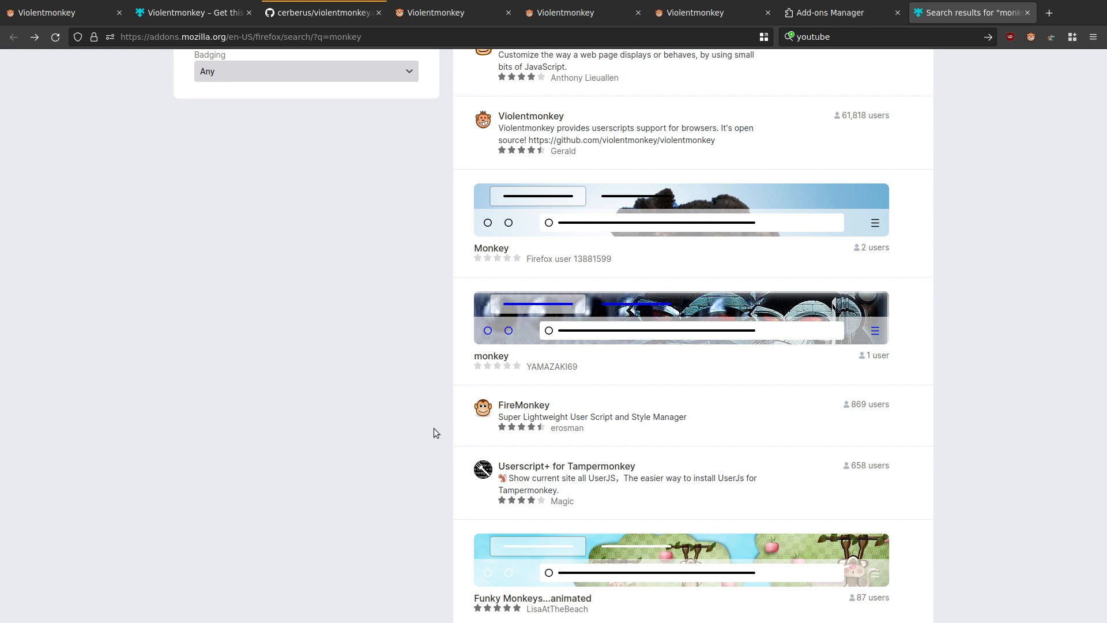
pyautogui.scroll(5, 434, 427)
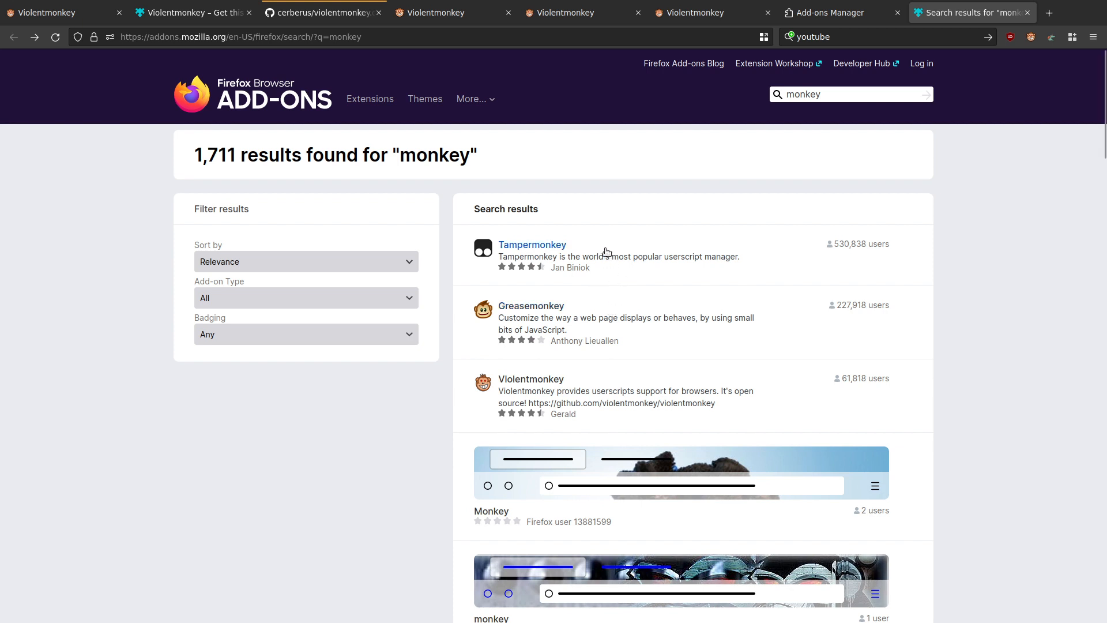
# Step: Enable the disabled Tampermonkey extension in the add-ons manager and view its preferences, including the anonymous statistics option
pyautogui.click(827, 6)
pyautogui.scroll(-5, 792, 247)
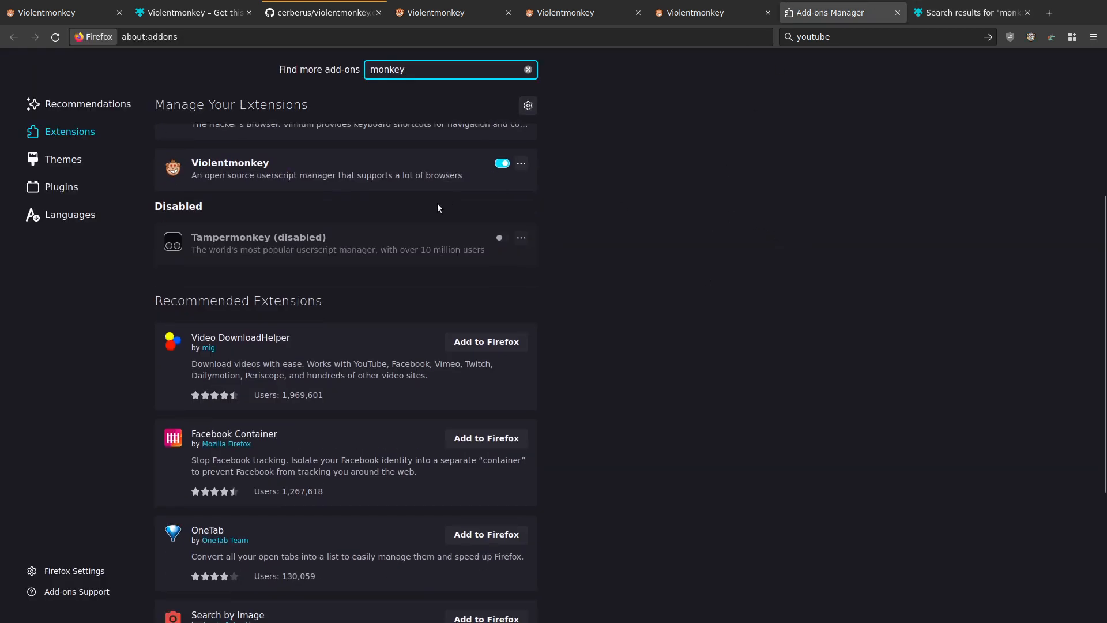
pyautogui.click(503, 237)
pyautogui.click(525, 239)
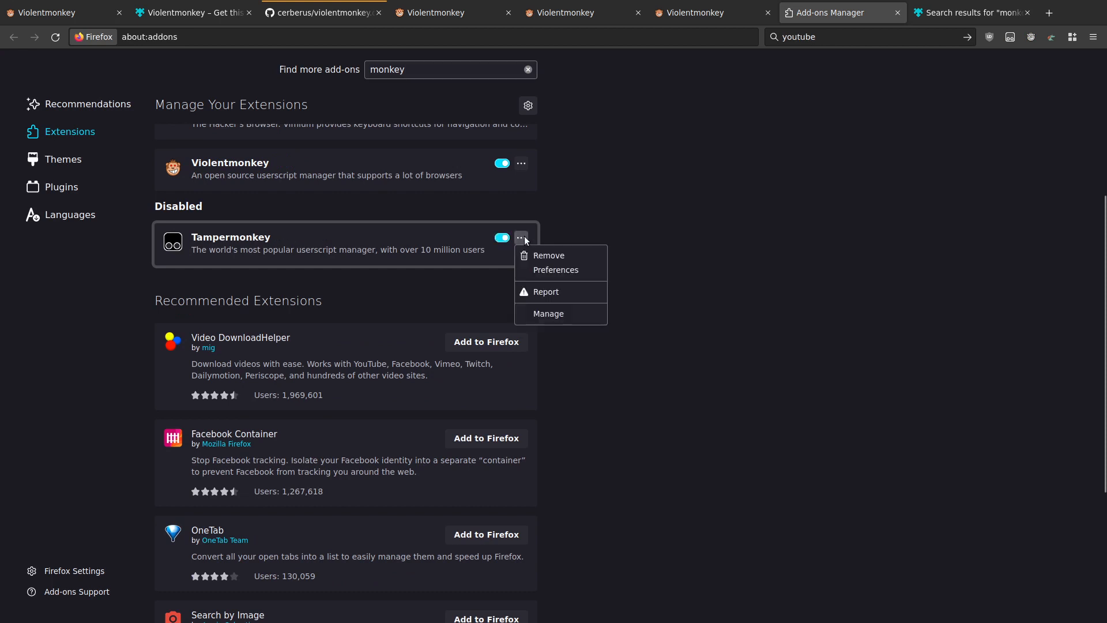
pyautogui.click(580, 270)
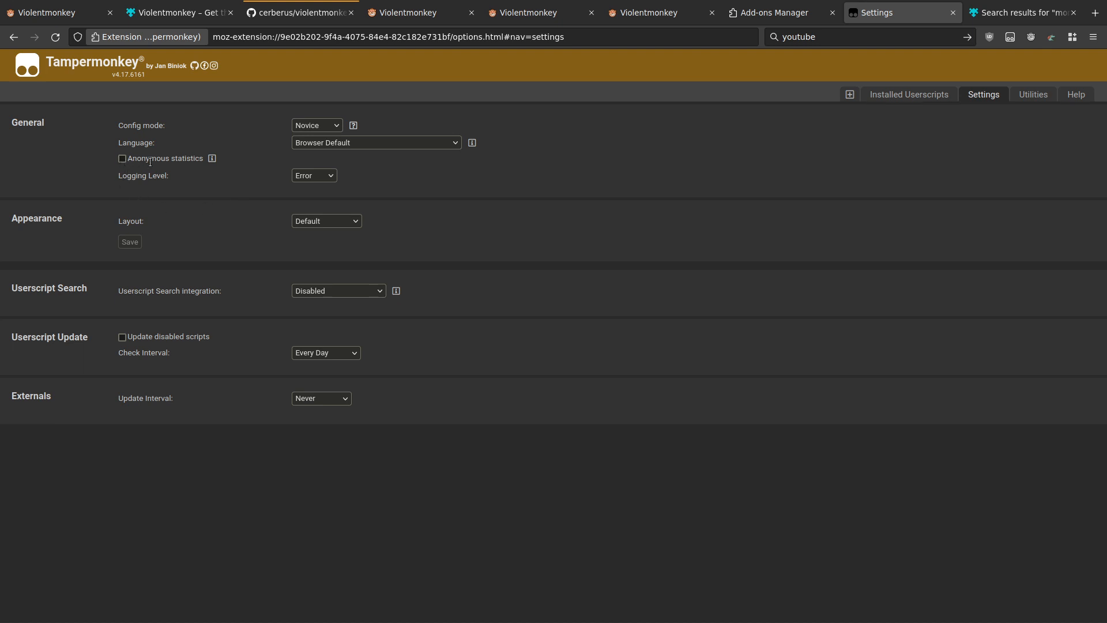
pyautogui.moveTo(214, 163)
# Step: Close the Tampermonkey settings and remove the Tampermonkey extension from the browser without reporting it
pyautogui.click(829, 8)
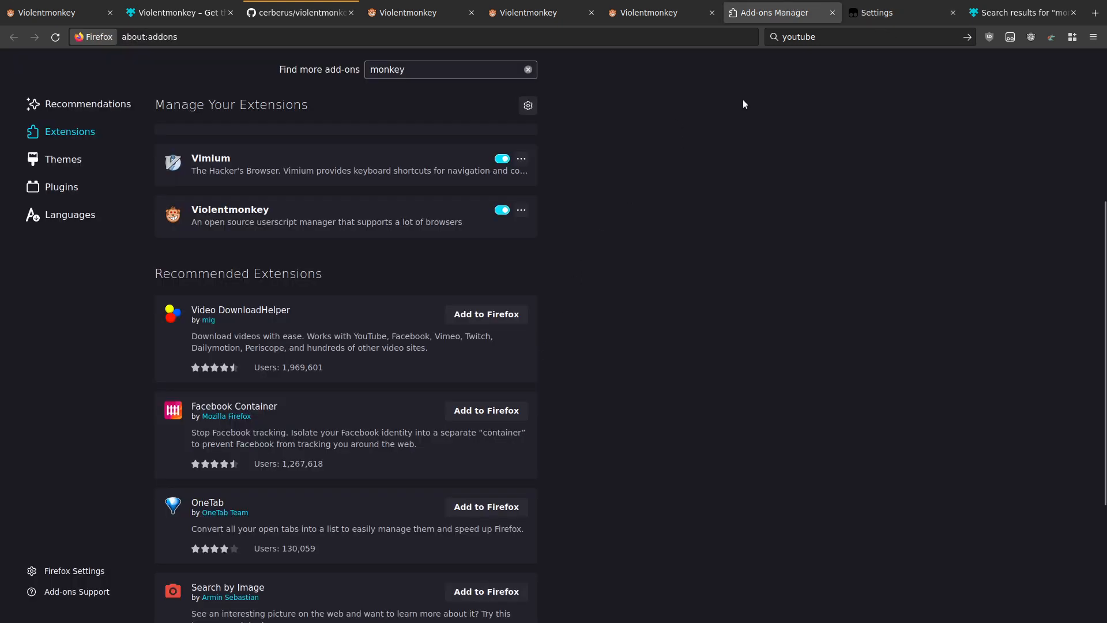
pyautogui.click(953, 13)
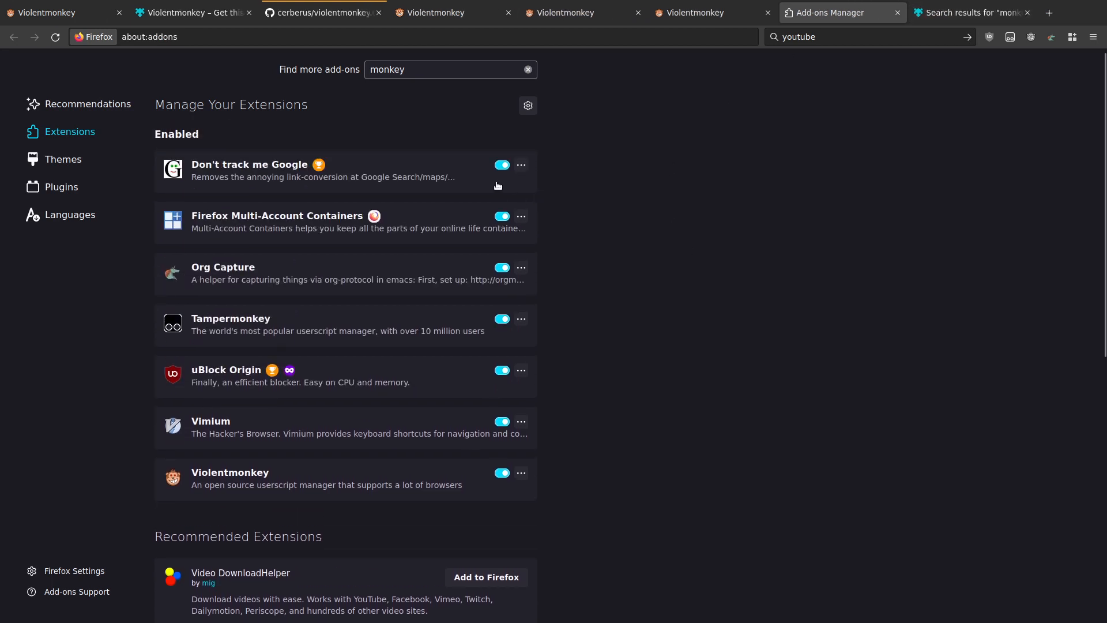
pyautogui.click(522, 319)
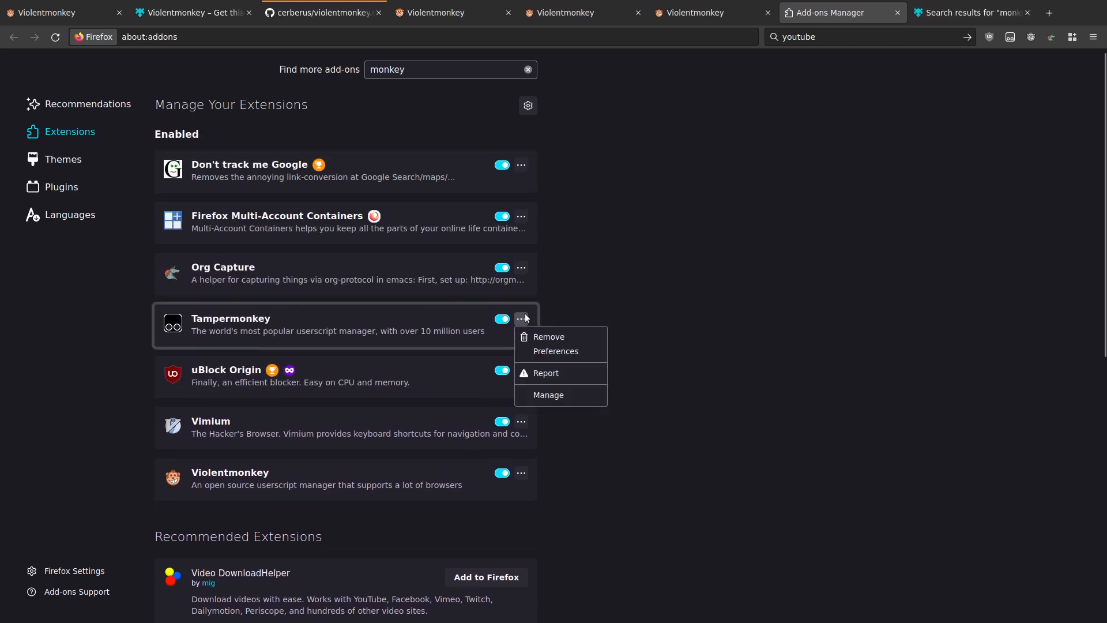
pyautogui.click(559, 340)
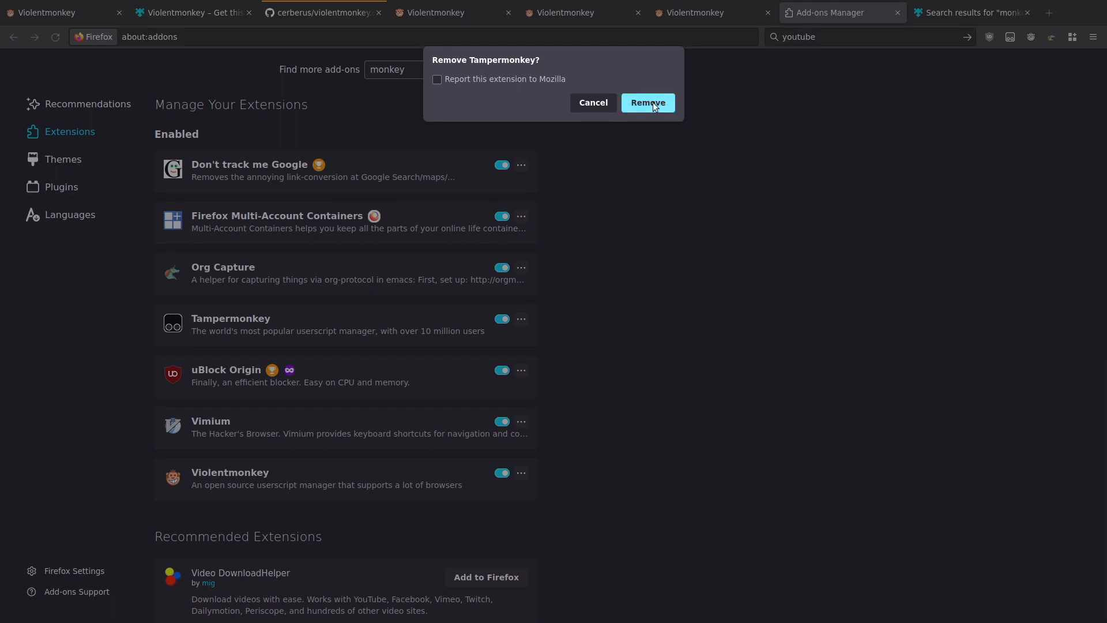
pyautogui.click(650, 104)
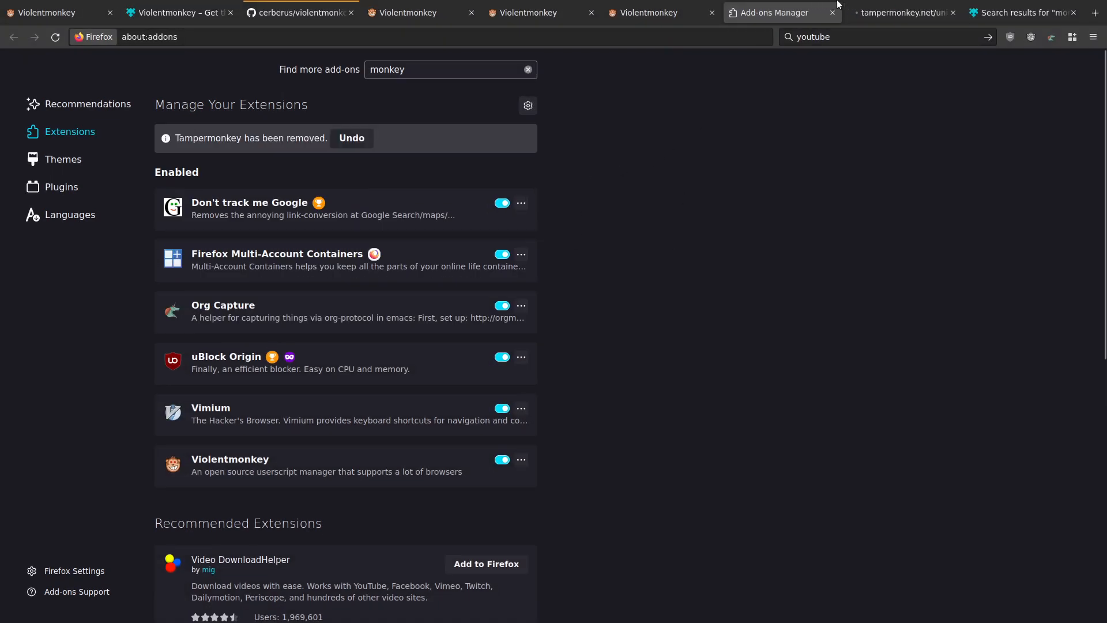
# Step: Close the add-ons manager, Tampermonkey uninstall page, add-on search results and extra Violentmonkey tabs, back to the GitHub violentmonkey.org page
pyautogui.click(833, 12)
pyautogui.hotkey('ctrl', 'w')
pyautogui.hotkey('ctrl', 'w')
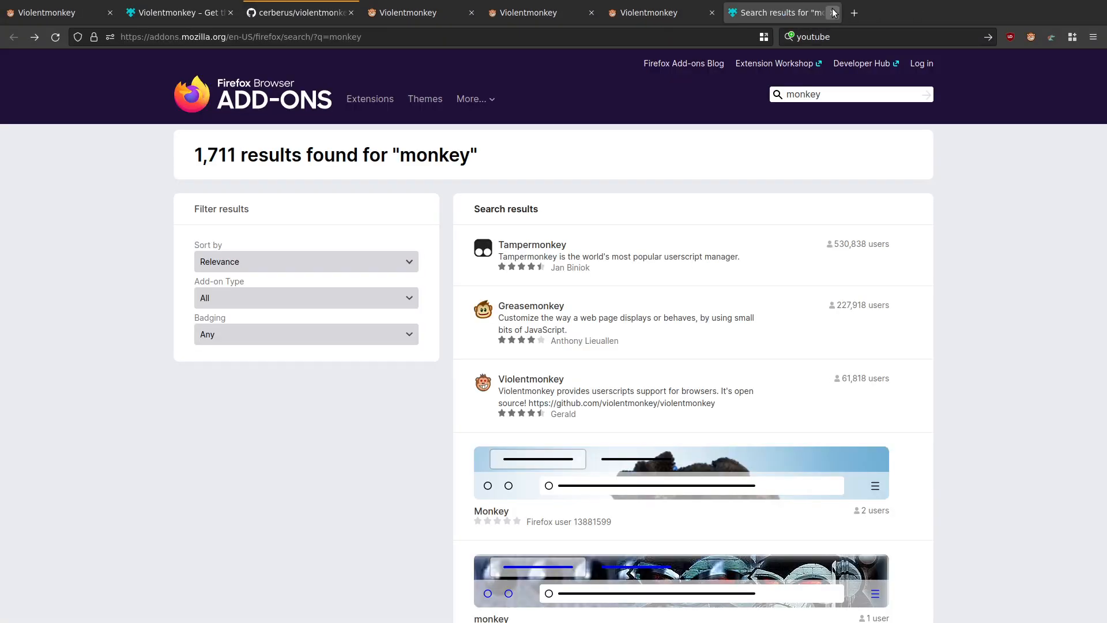
pyautogui.hotkey('ctrl', 'w')
pyautogui.hotkey('ctrl', 'w')
pyautogui.hotkey('ctrl', 'w')
pyautogui.hotkey('ctrl', 'w')
pyautogui.hotkey('ctrl', 'w')
pyautogui.hotkey('ctrl', 'w')
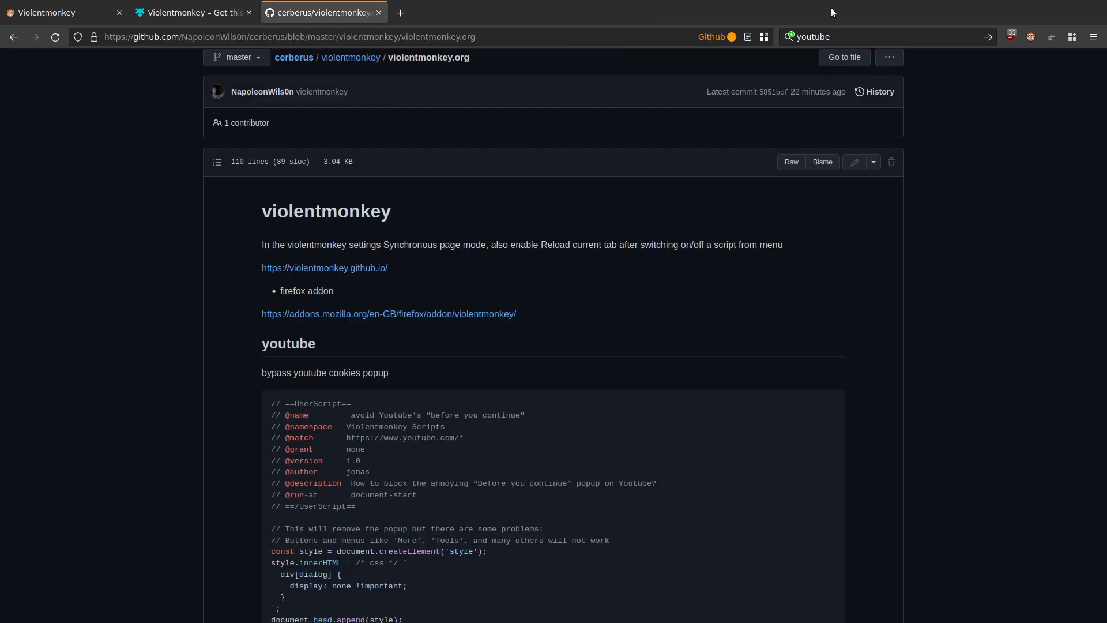
# Step: Launch a new Firefox window from the application launcher and load youtube.com to check for the cookie popup
pyautogui.press('super+d')
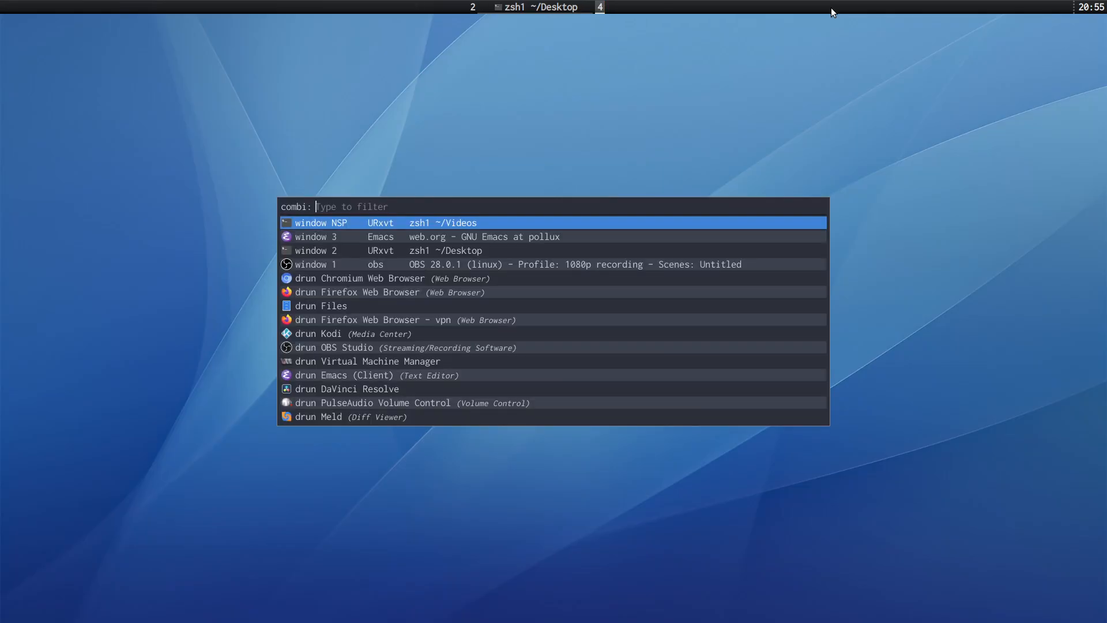
pyautogui.write('fire')
pyautogui.press('Return')
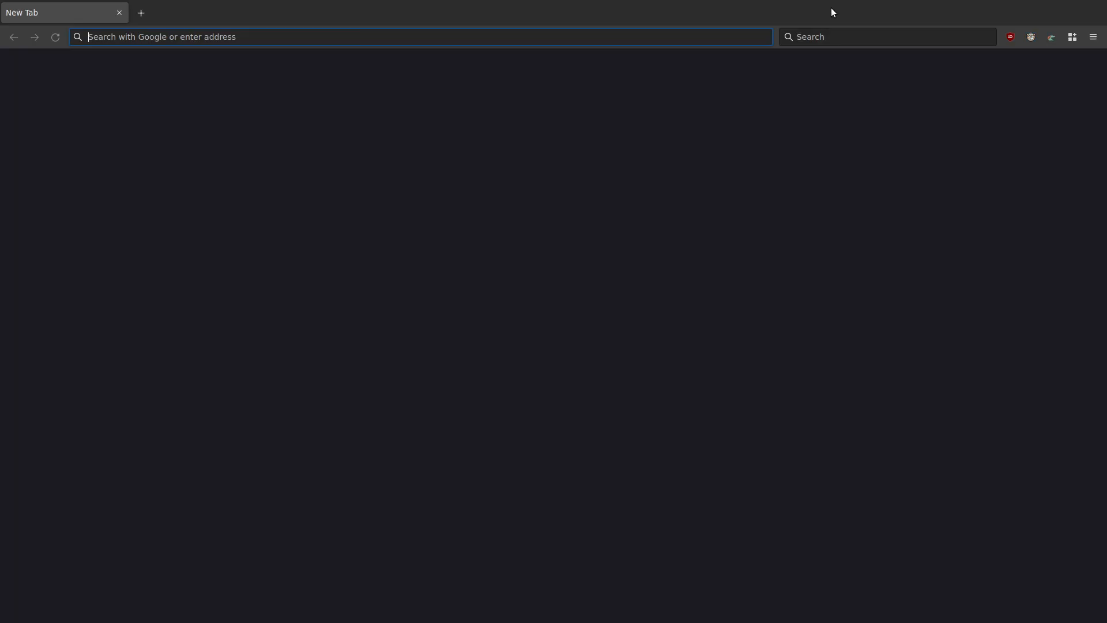
pyautogui.write('youtube.c')
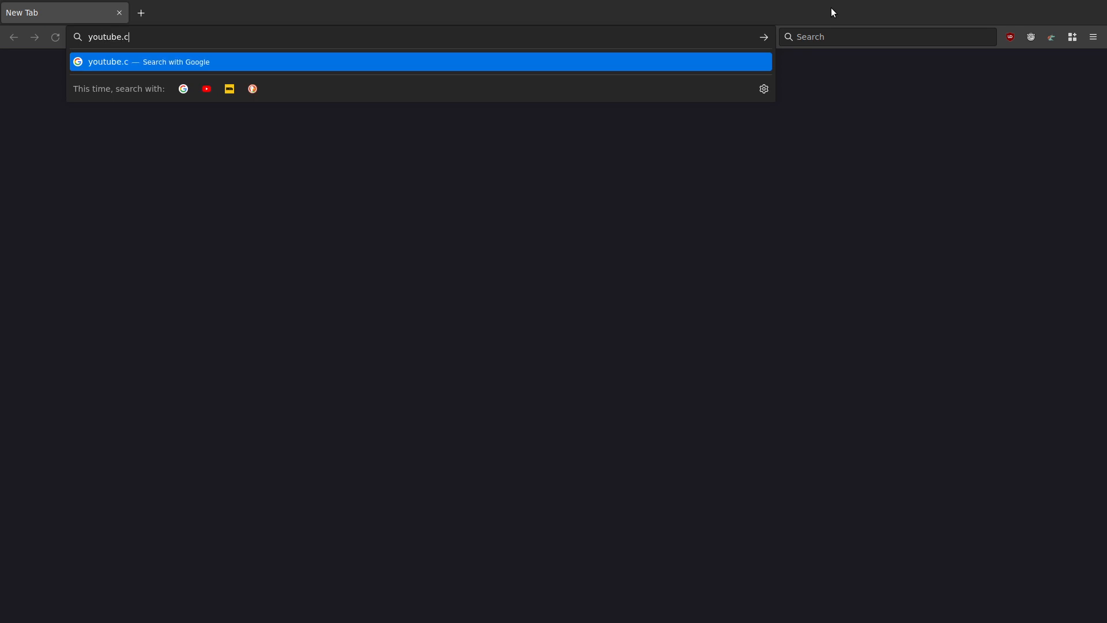
pyautogui.write('om')
pyautogui.press('Return')
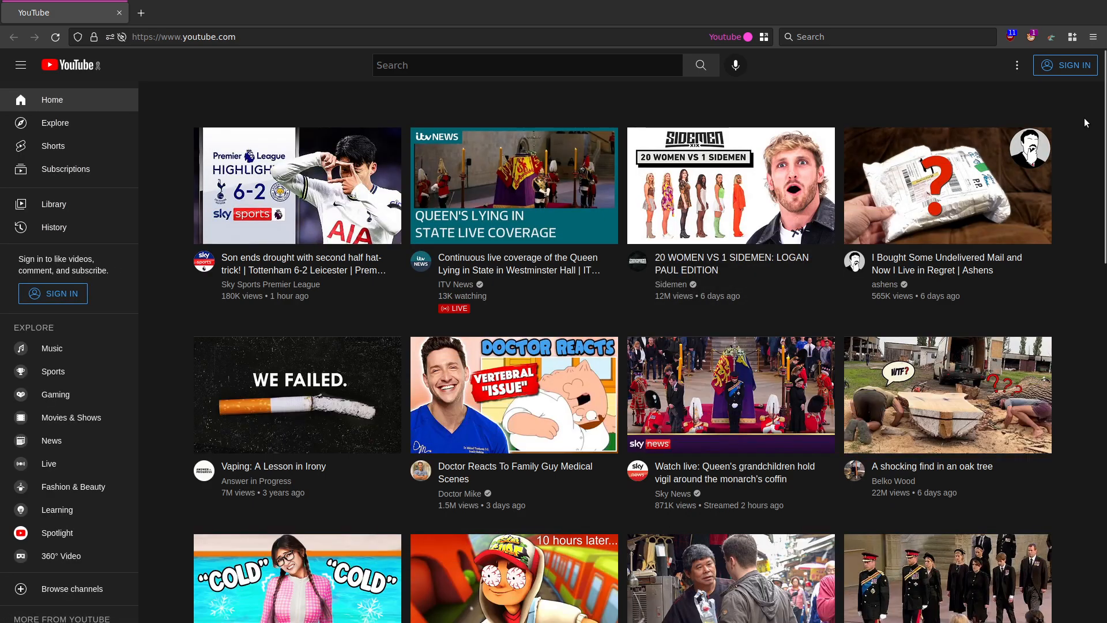
pyautogui.moveTo(1104, 112); pyautogui.dragTo(1048, 36)
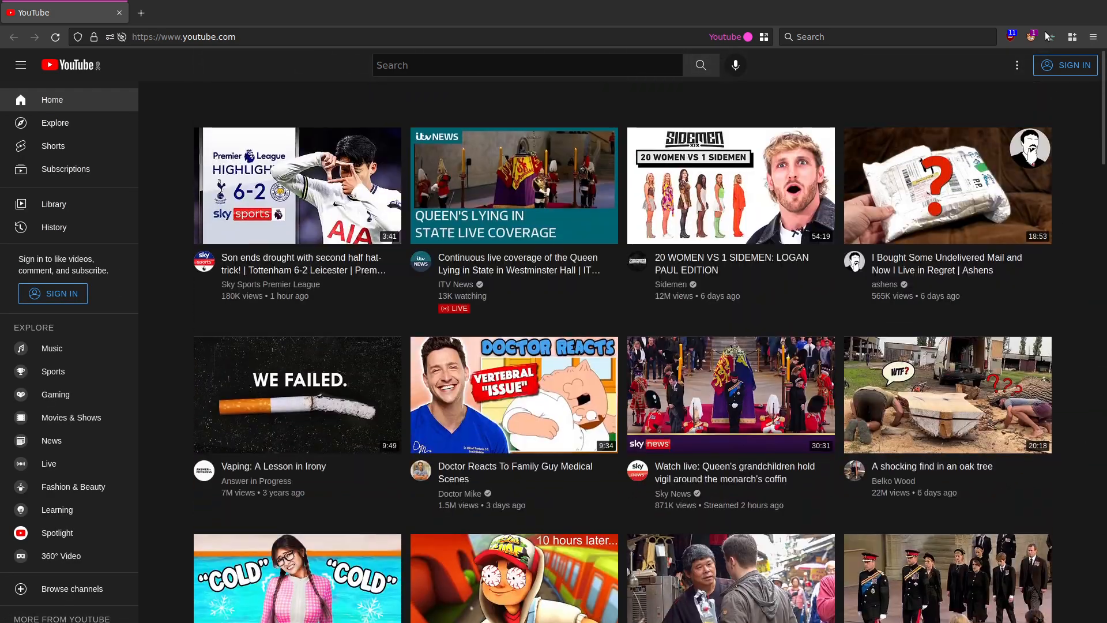
# Step: Search Google for "youtube" in a new tab, reload the results page and look through it for the cookie popup
pyautogui.click(141, 13)
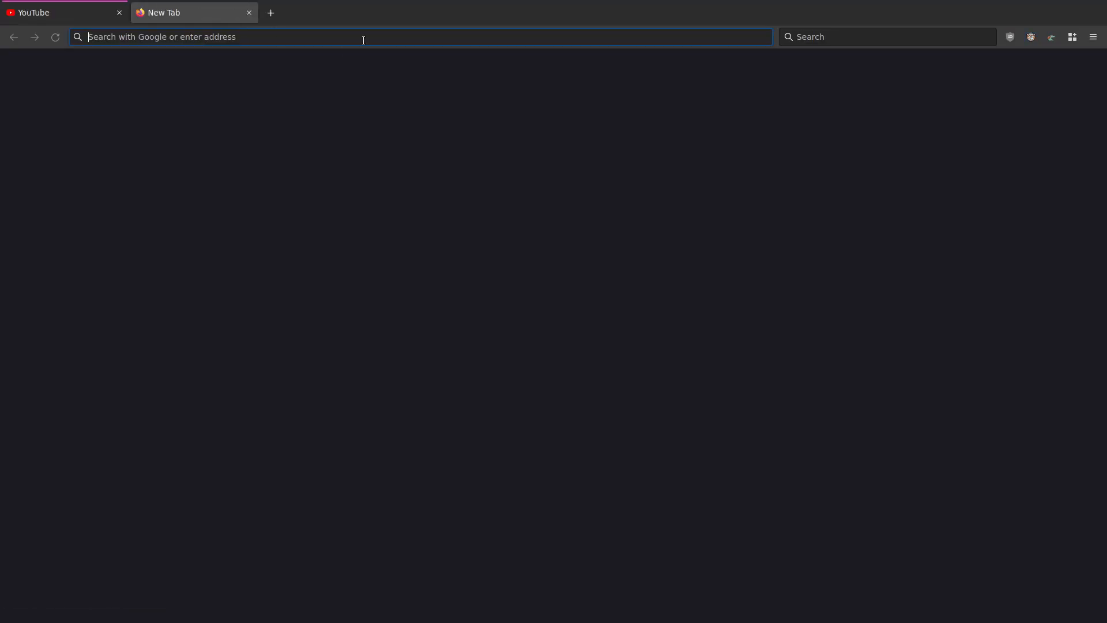
pyautogui.hotkey('ctrl', 'k')
pyautogui.write('youtube')
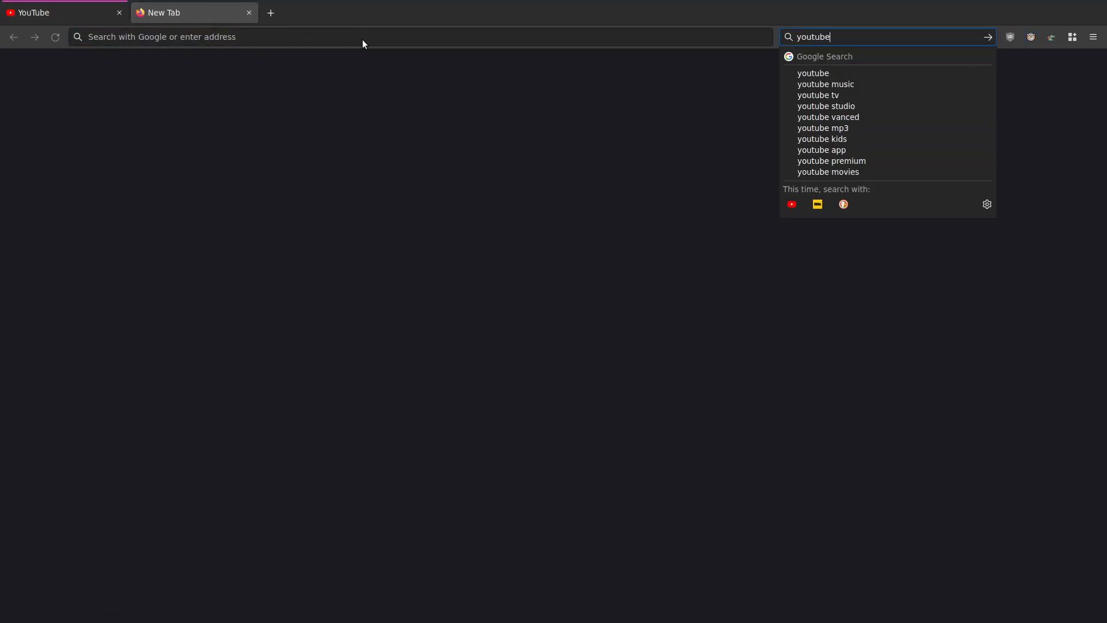
pyautogui.press('Return')
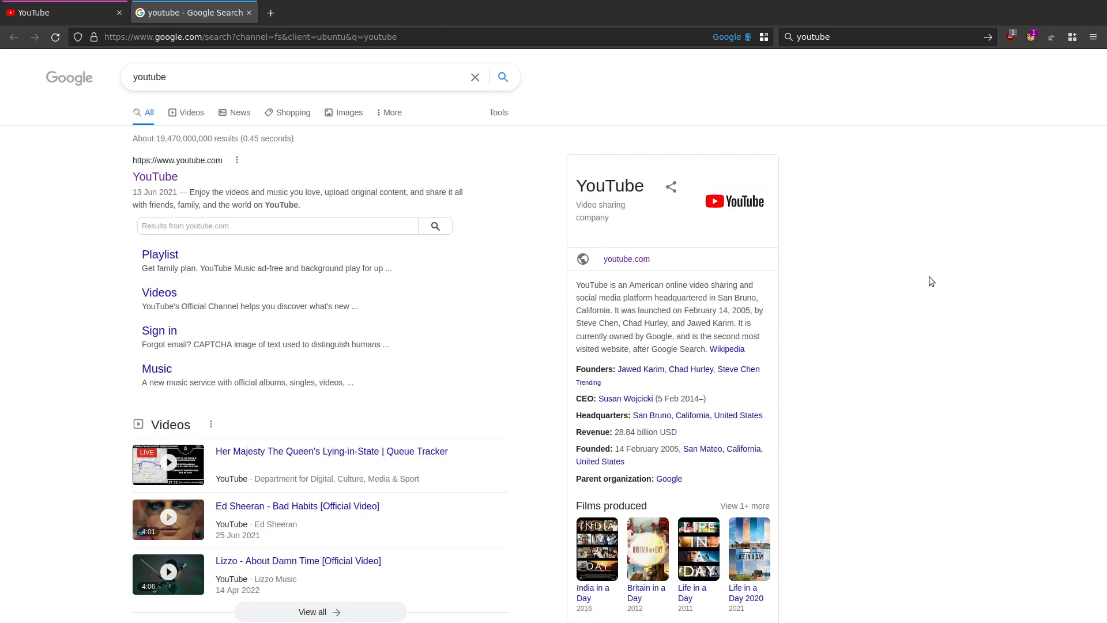
pyautogui.hotkey('ctrl', 'l')
pyautogui.press('Return')
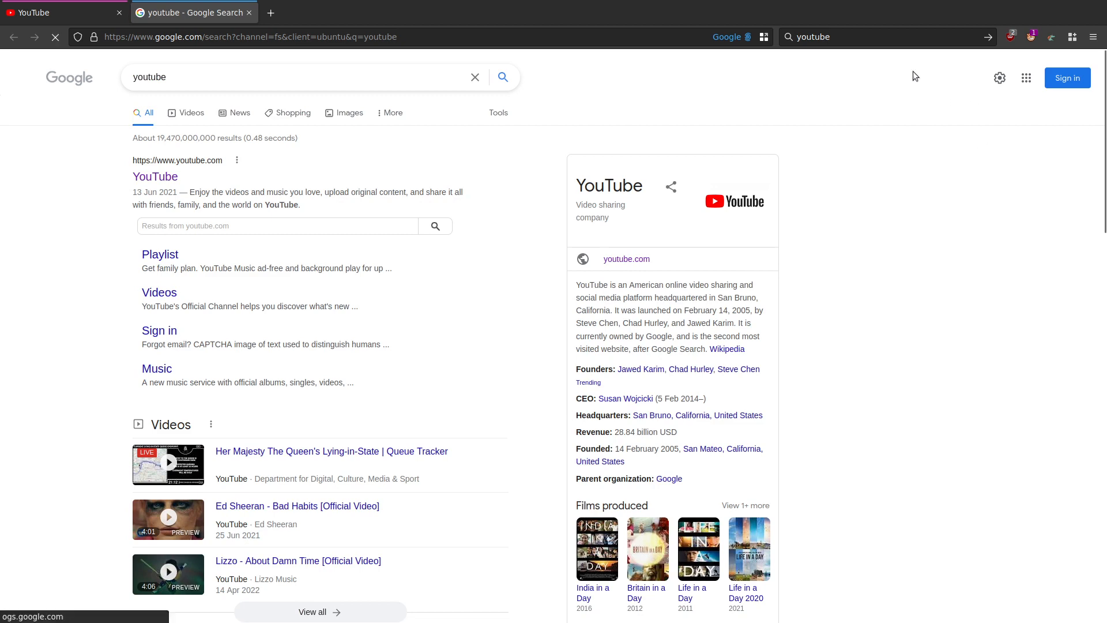
pyautogui.scroll(-10, 1026, 266)
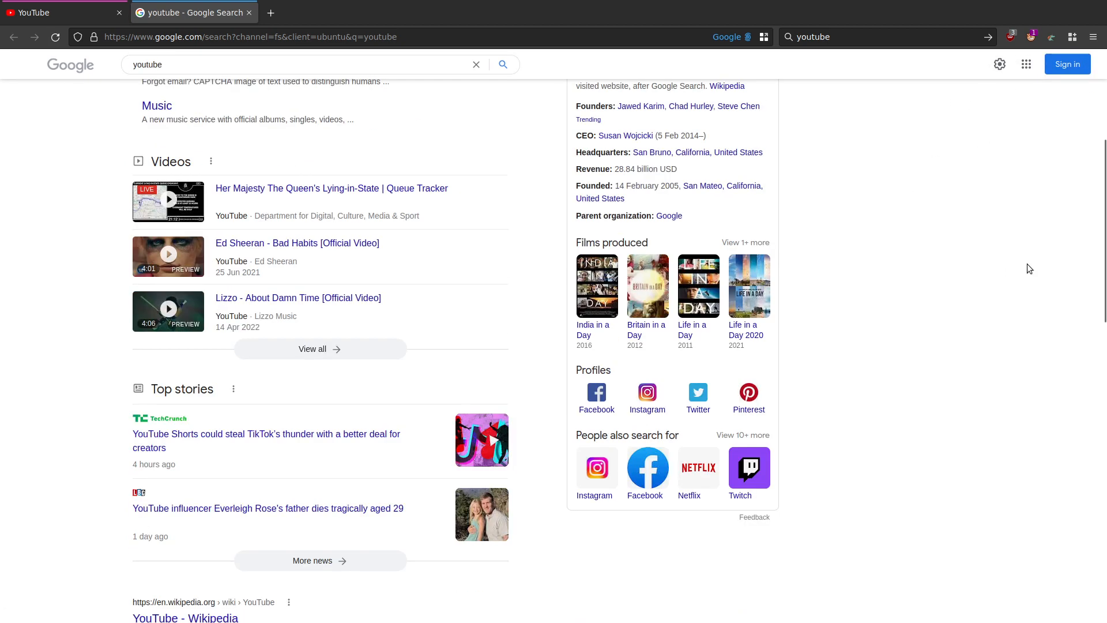
pyautogui.scroll(-5, 981, 411)
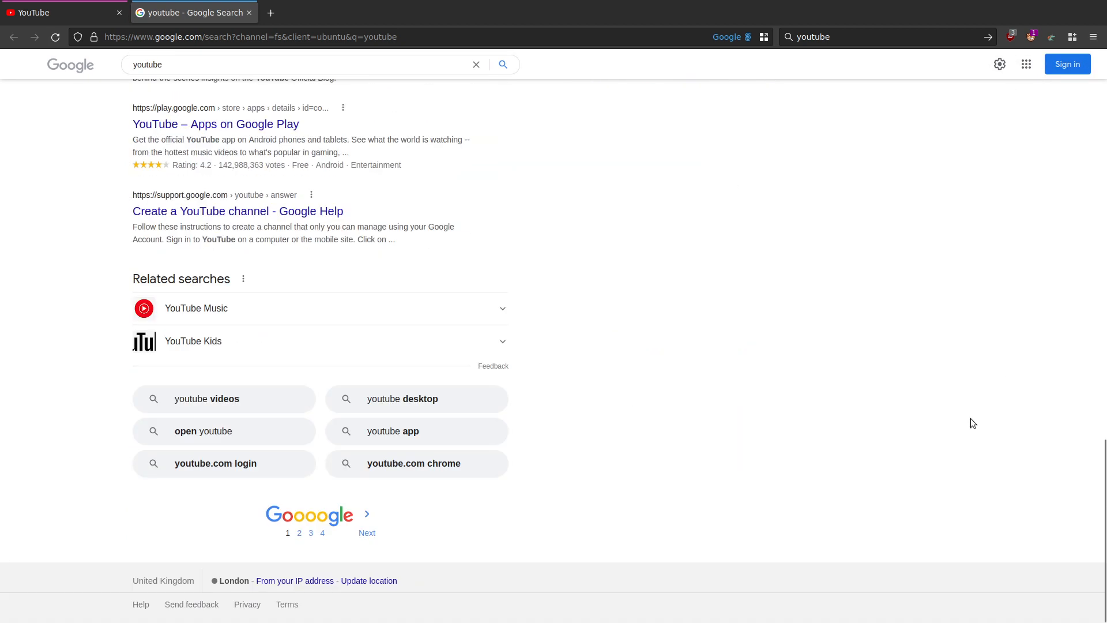
# Step: Load footybite.cc in a new tab
pyautogui.click(271, 12)
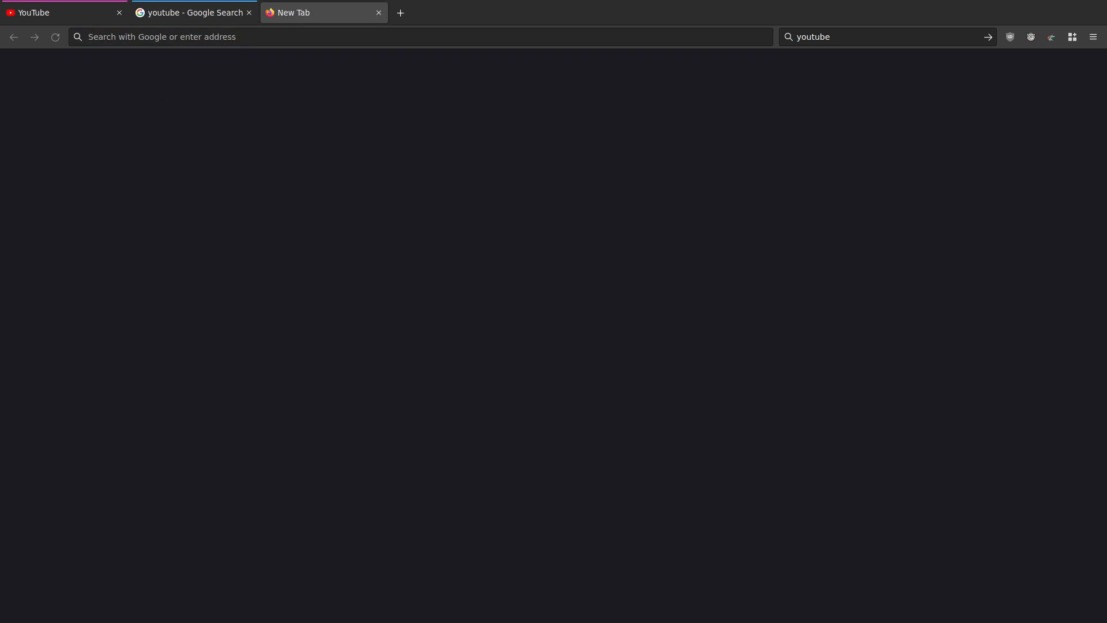
pyautogui.write('footybite.cc')
pyautogui.press('Return')
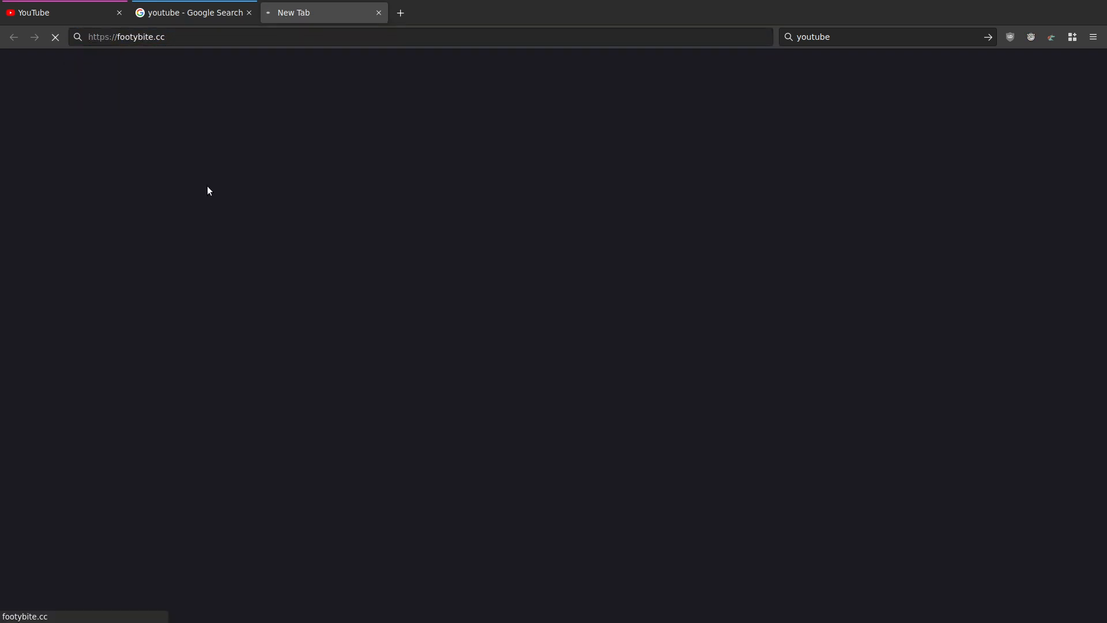
# Step: Open the Torino vs Sassuolo match page from the Serie A fixtures on FootyBite
pyautogui.press('super+2')
pyautogui.press('super+4')
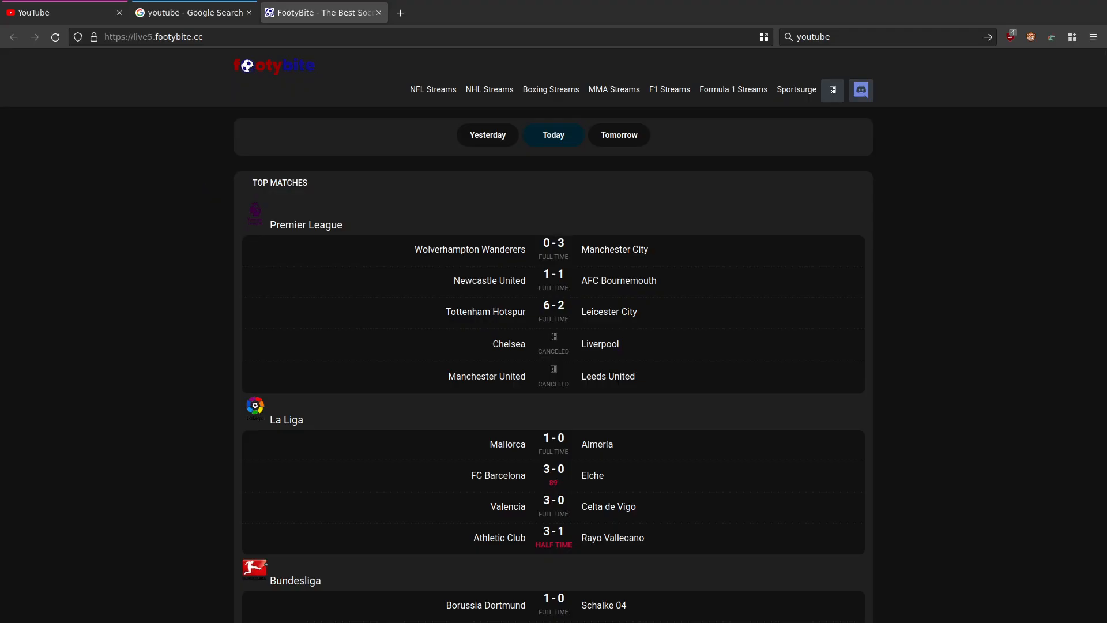
pyautogui.scroll(-8, 954, 242)
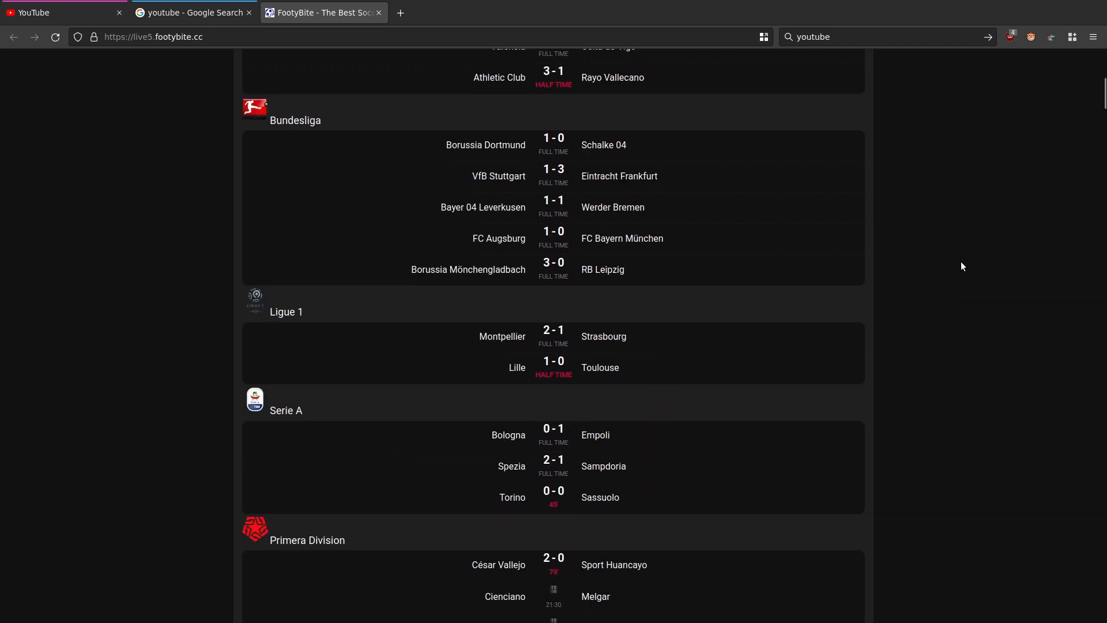
pyautogui.scroll(-3, 961, 263)
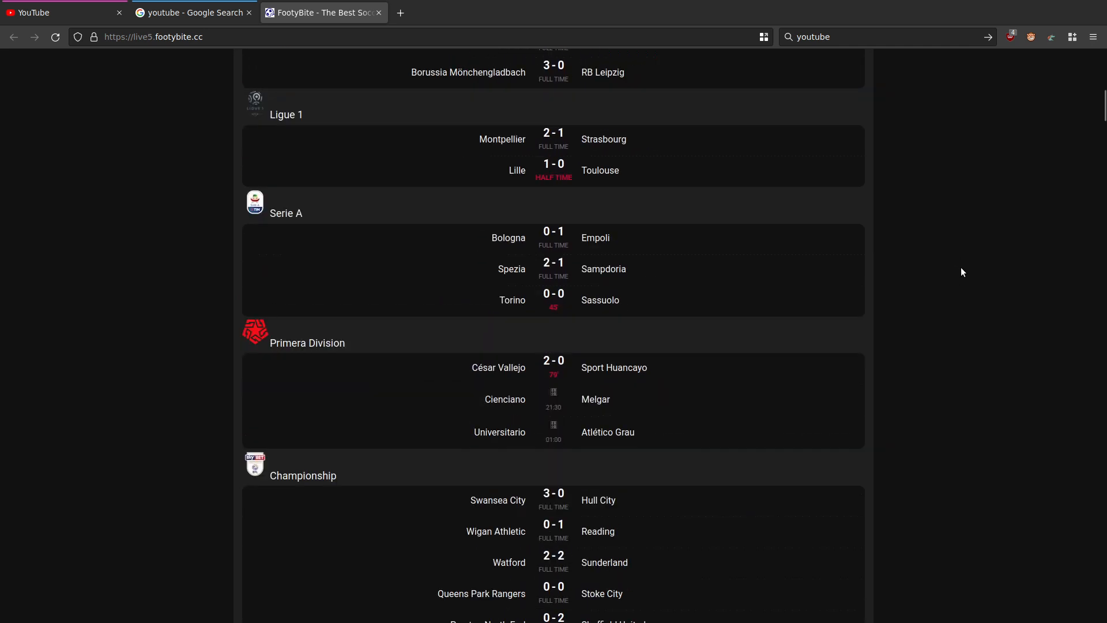
pyautogui.click(598, 305)
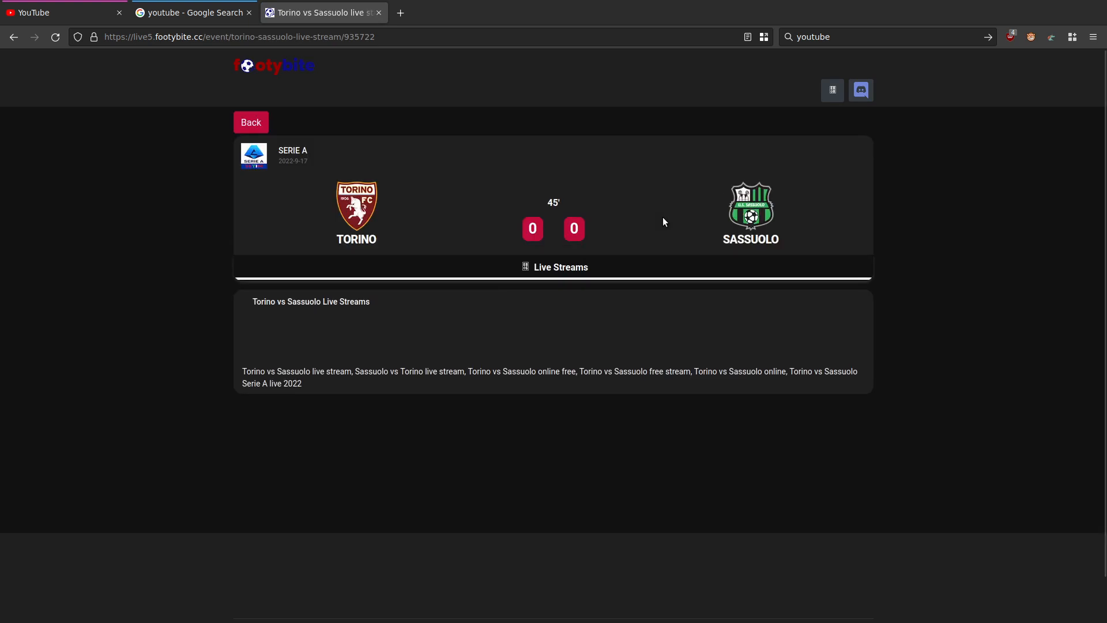
# Step: Open the bluejetset DAZN / ITALIA stream link to check the tinyurl.is redirect skip, and close the stream and match tabs
pyautogui.scroll(-1, 888, 270)
pyautogui.scroll(-5, 916, 267)
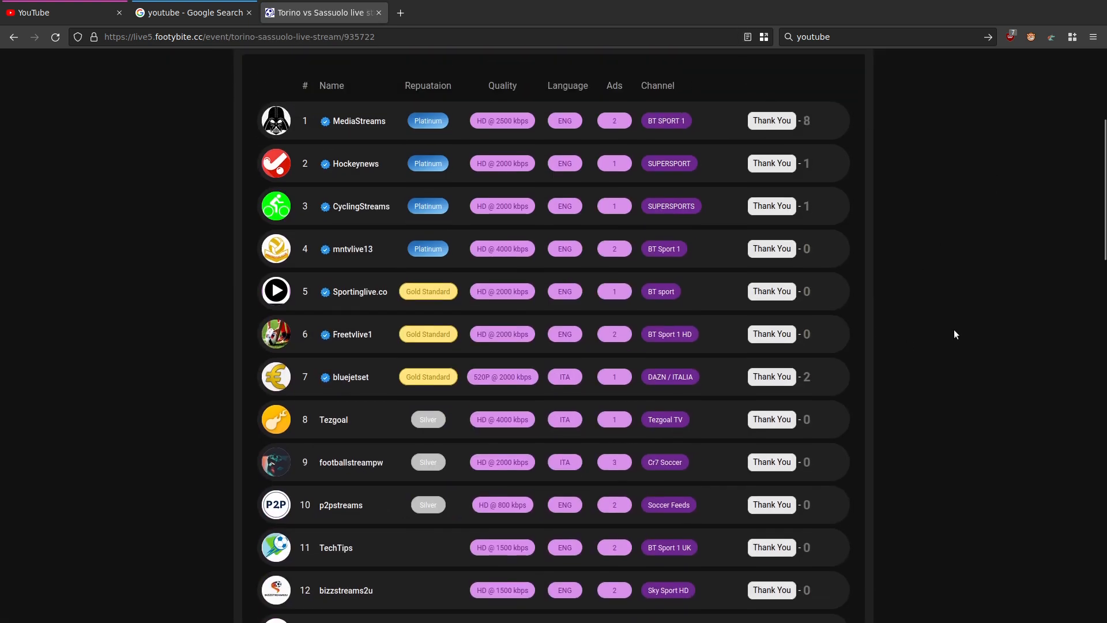
pyautogui.click(661, 377)
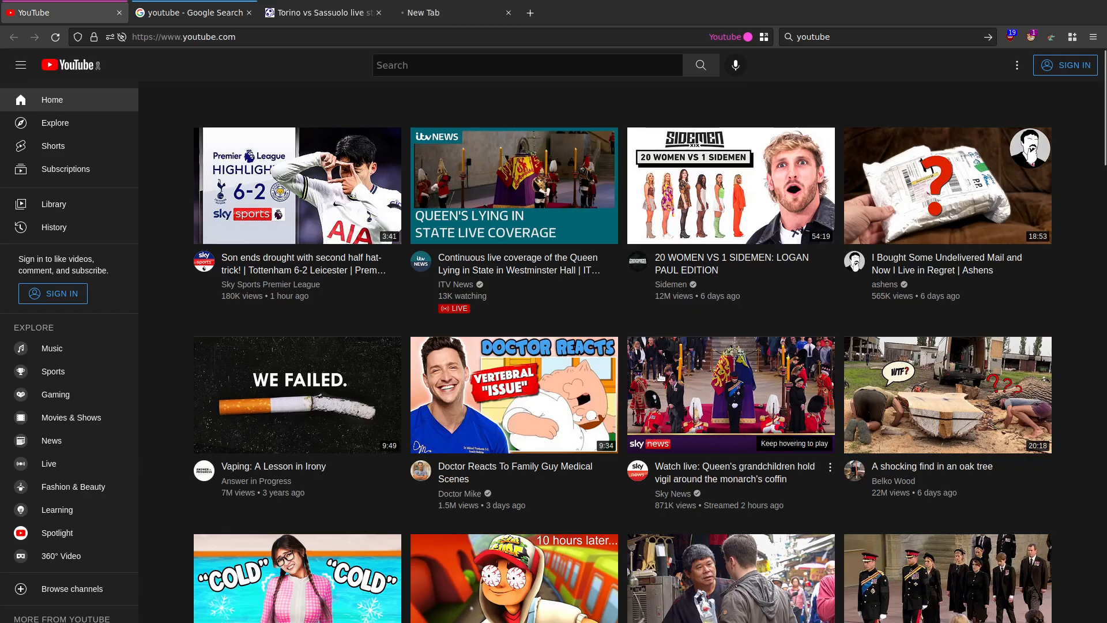
pyautogui.click(456, 4)
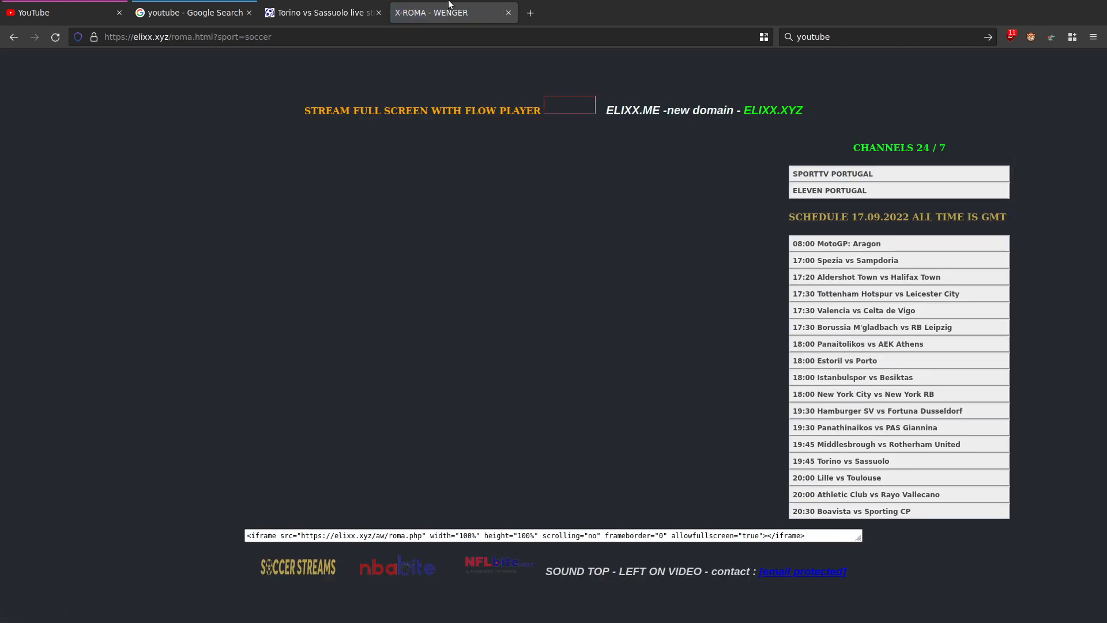
pyautogui.hotkey('ctrl', 'w')
pyautogui.hotkey('ctrl', 'w')
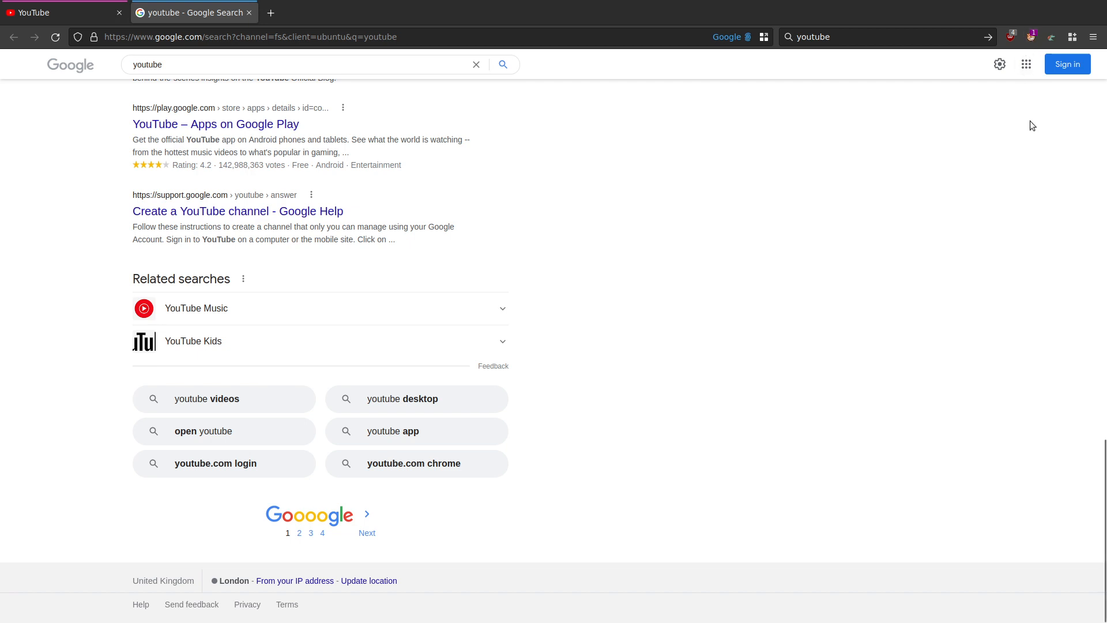
# Step: Open the browser's toolbar customization to show how the Violentmonkey button can be repositioned, and finish customizing
pyautogui.rightClick(1026, 37)
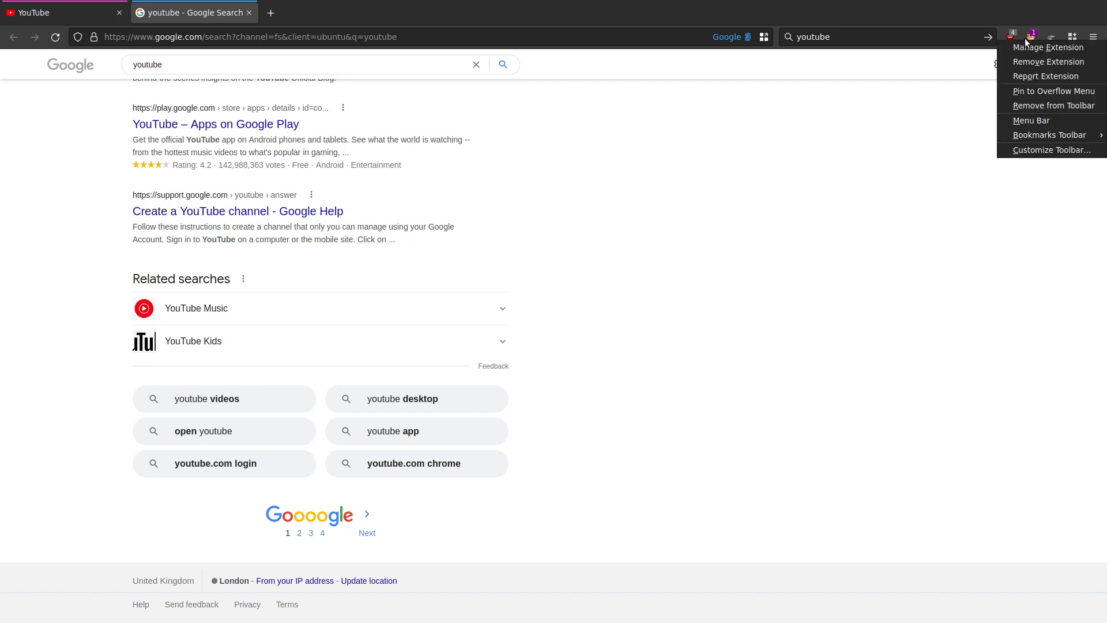
pyautogui.click(1074, 148)
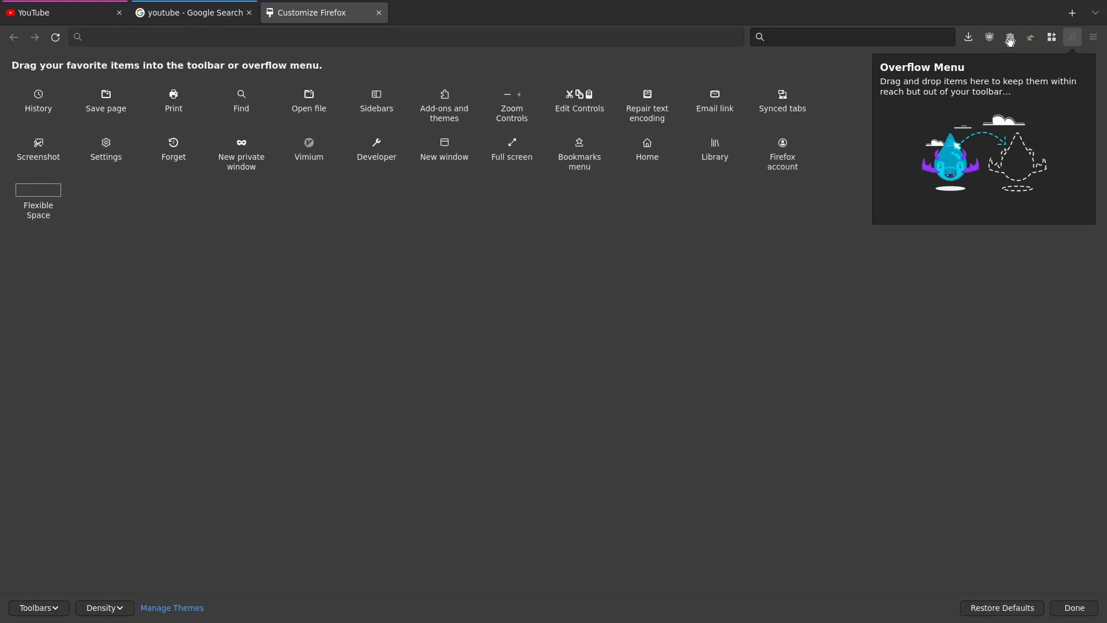
pyautogui.moveTo(1011, 42)
pyautogui.mouseDown()
pyautogui.moveTo(981, 41)
pyautogui.moveTo(1032, 45)
pyautogui.moveTo(945, 36)
pyautogui.moveTo(1004, 39)
pyautogui.mouseUp()
pyautogui.click(1075, 609)
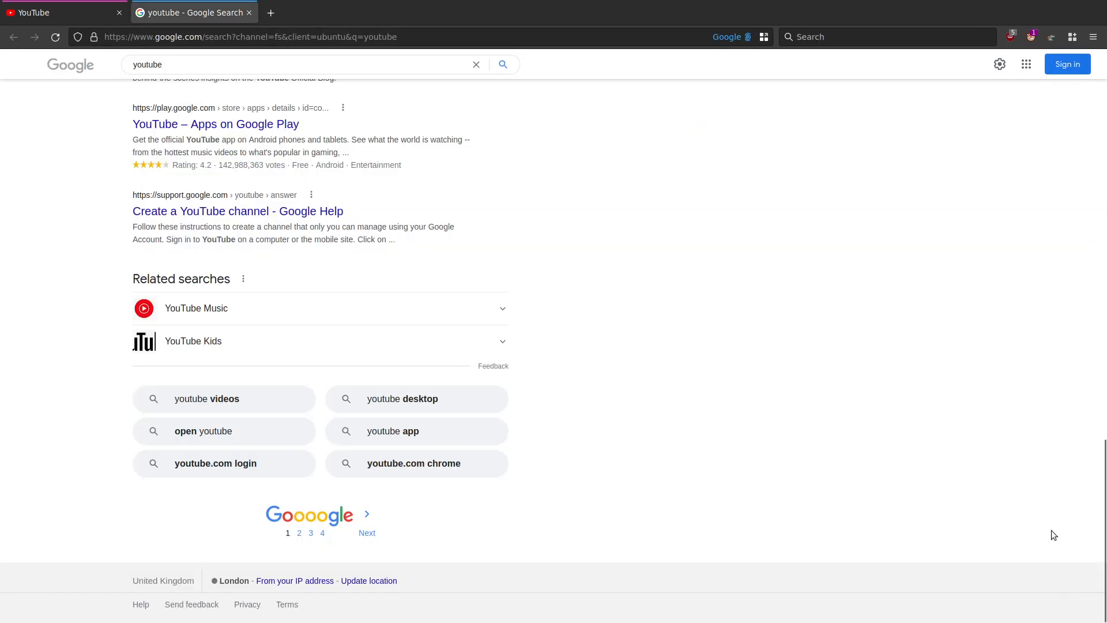
# Step: Examine the Violentmonkey popup's matched script for the Google results page, including its Exclude and Remove options
pyautogui.click(1032, 37)
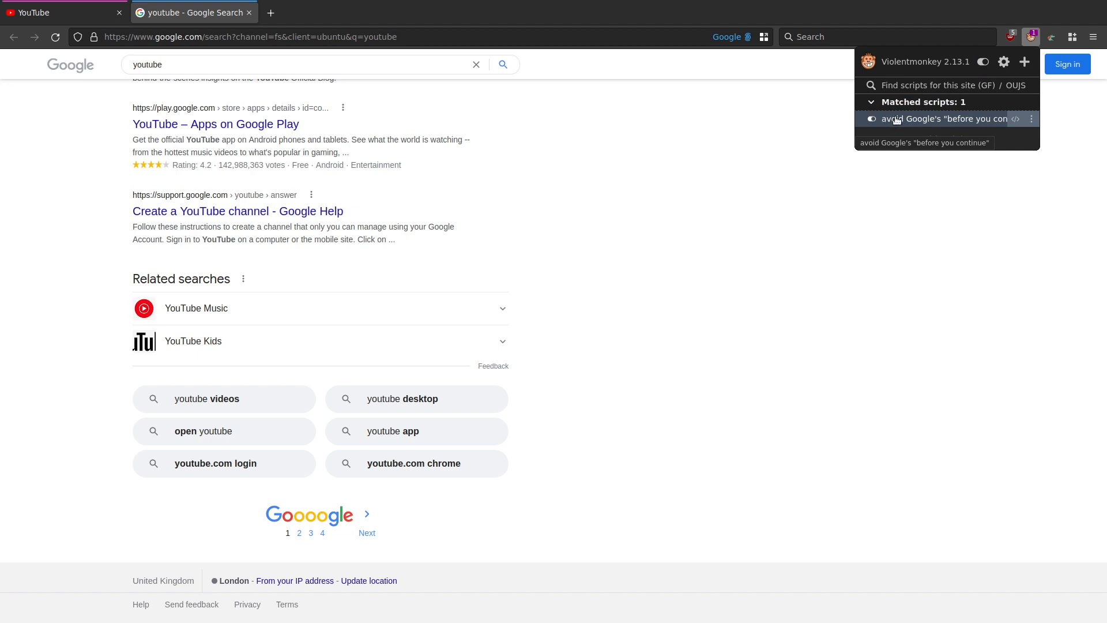
pyautogui.click(1032, 120)
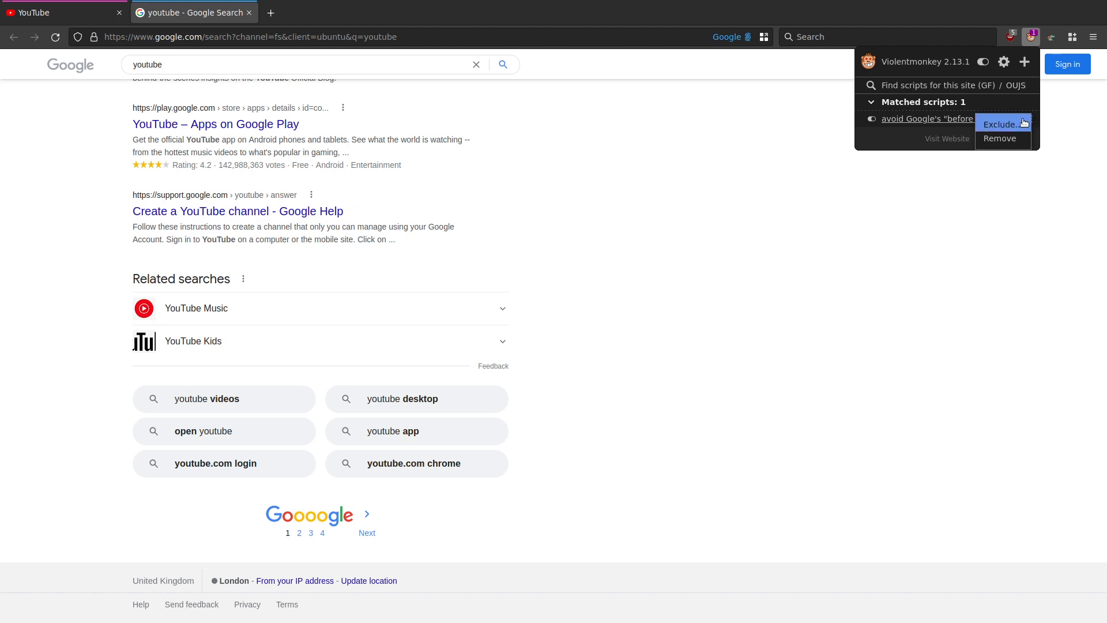
pyautogui.click(907, 135)
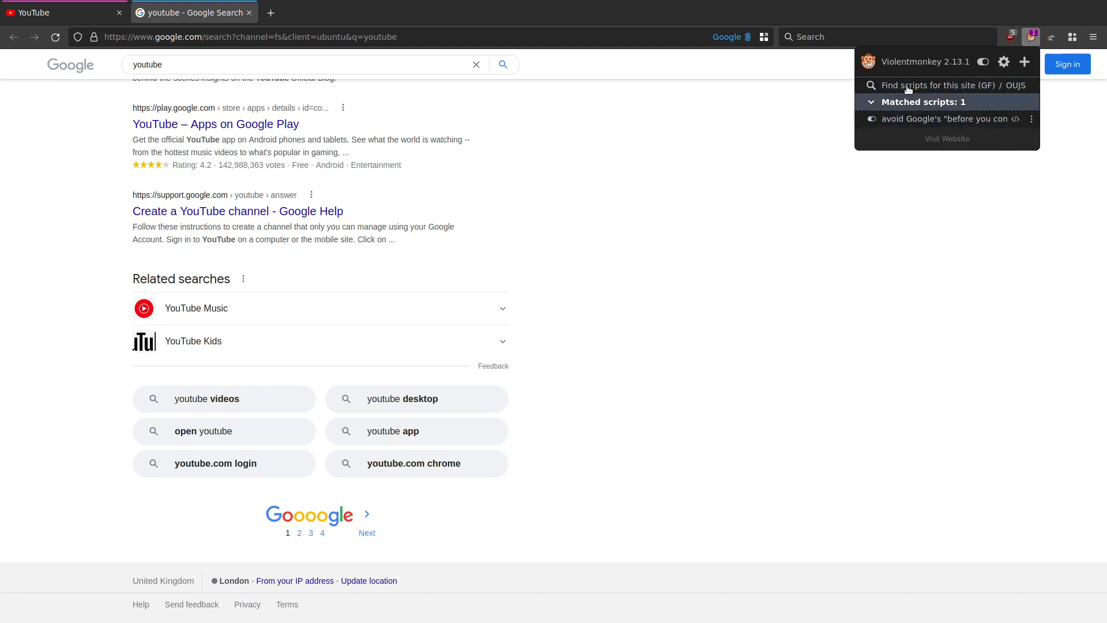
# Step: Export the Violentmonkey userscripts, including script data, to a zip file from the extension's settings
pyautogui.click(1003, 63)
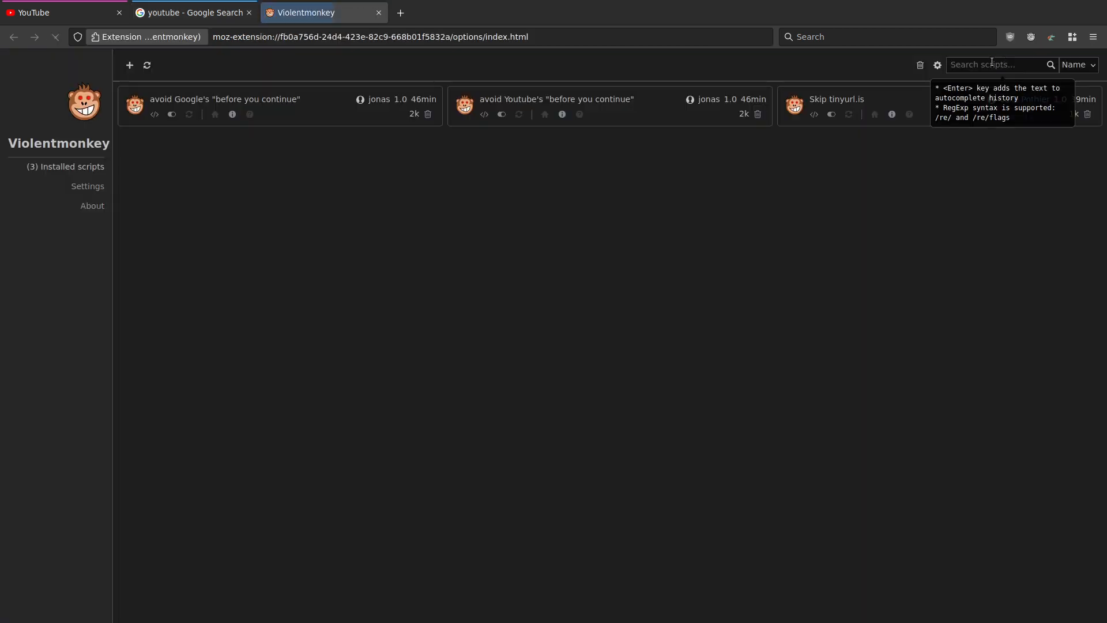
pyautogui.click(82, 187)
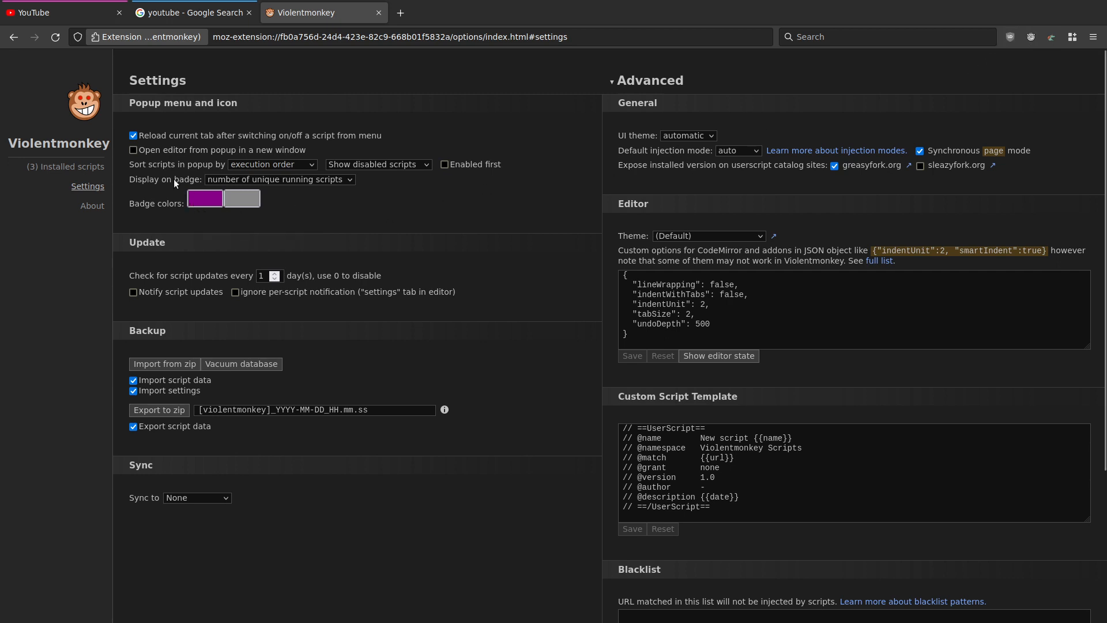
pyautogui.moveTo(140, 153)
pyautogui.click(178, 411)
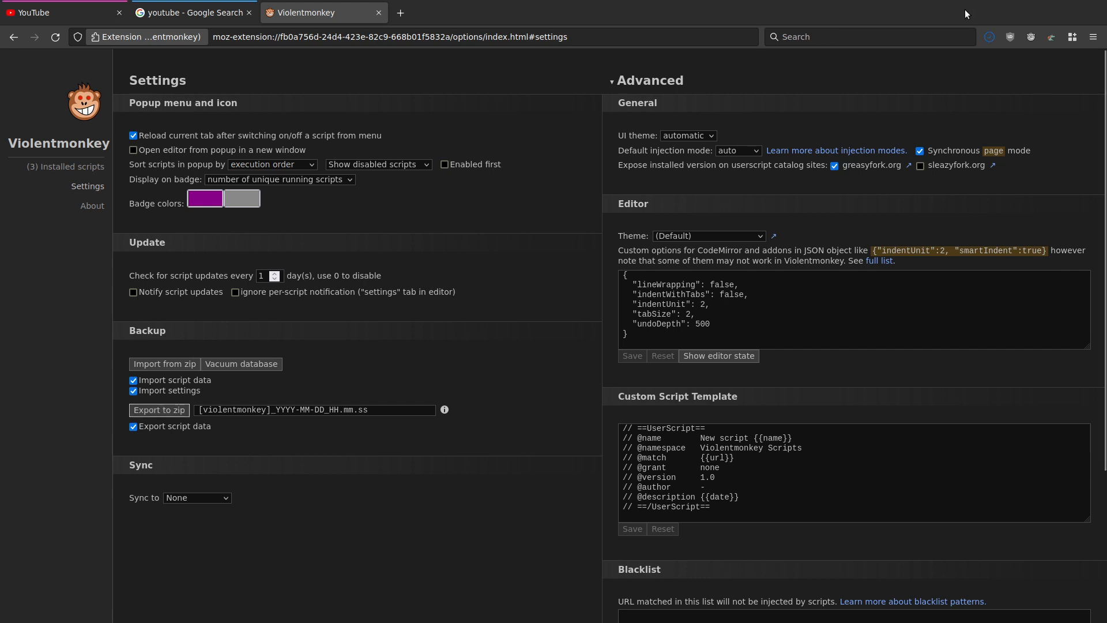
# Step: Switch to the terminal, change to the Downloads directory and list its files with ls -l
pyautogui.press('super+2')
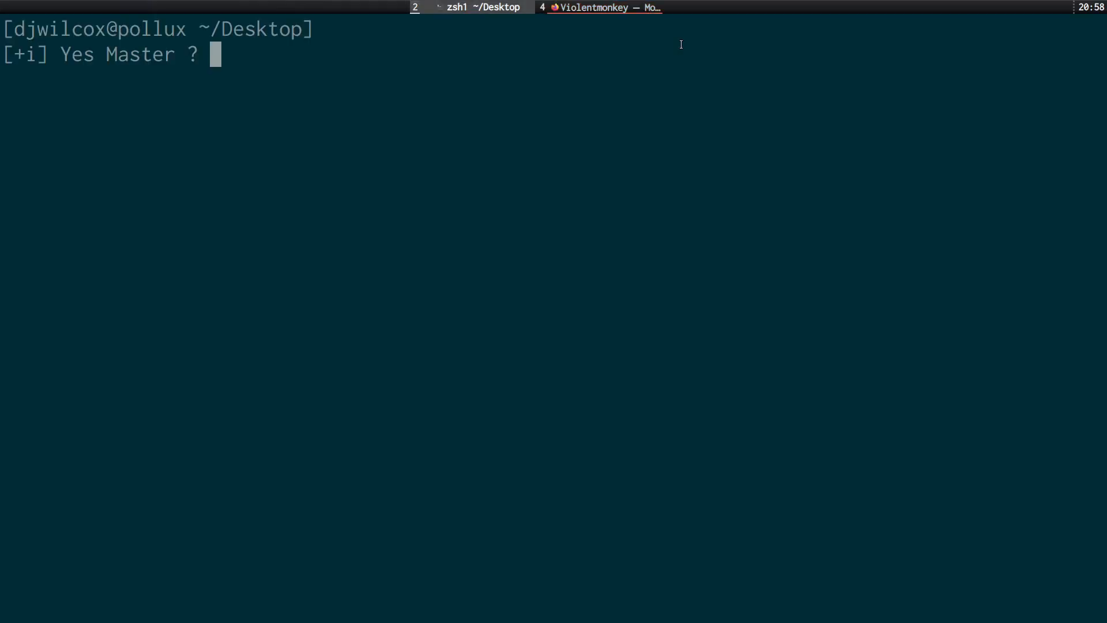
pyautogui.write('cd do')
pyautogui.press('Tab')
pyautogui.press('Return')
pyautogui.write('ls -l')
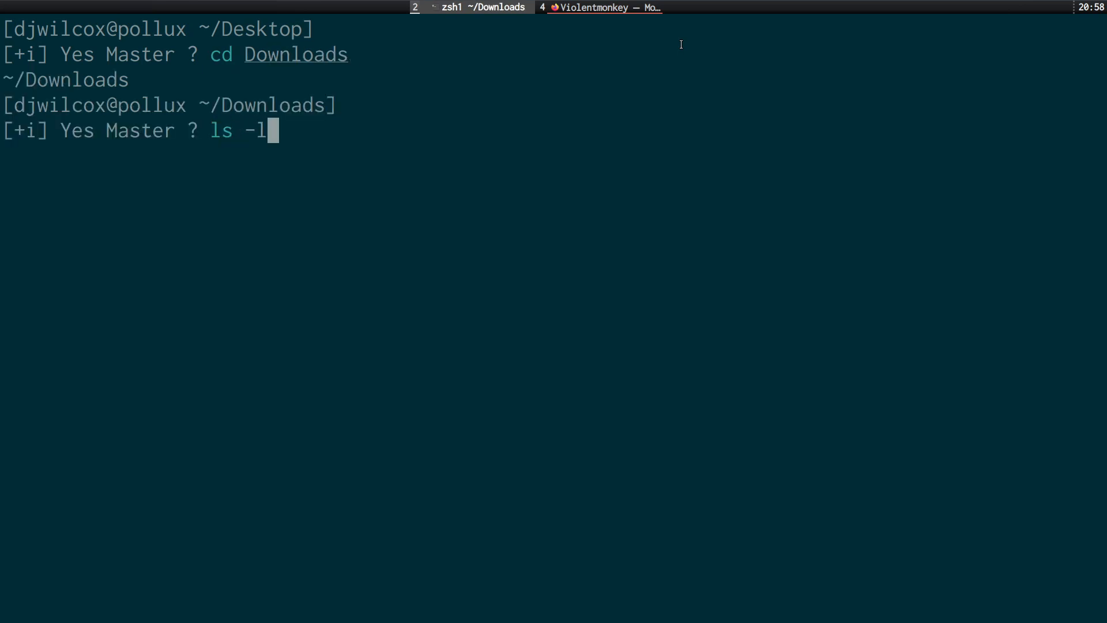
pyautogui.press('Return')
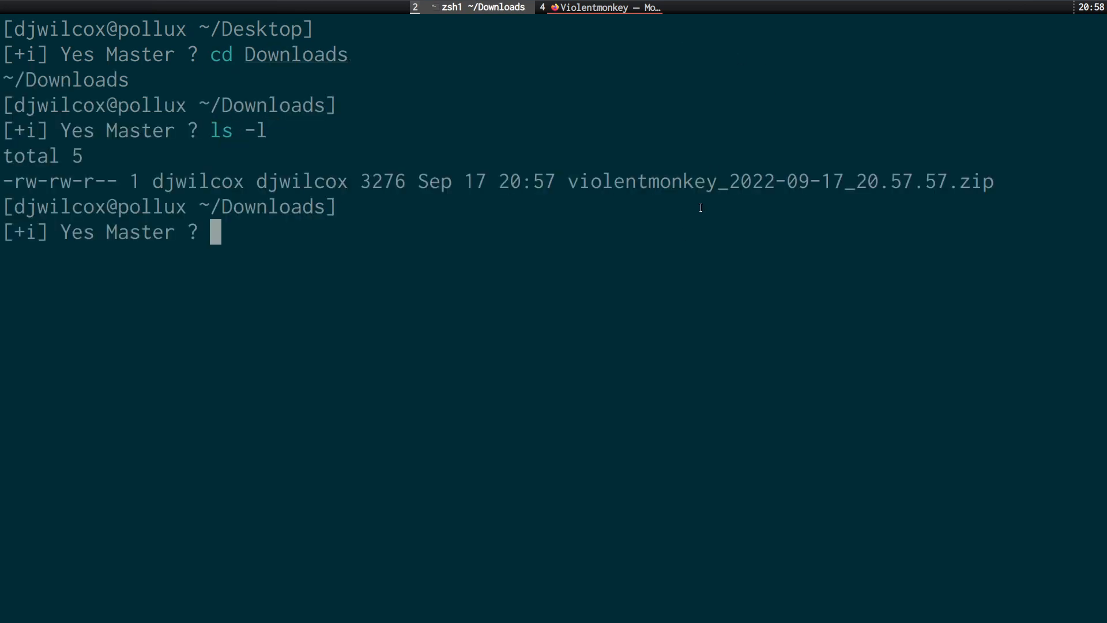
# Step: Move violentmonkey_2022-09-17_20.57.57.zip from Downloads to the Desktop directory with mv, and clear the terminal
pyautogui.write('mv ')
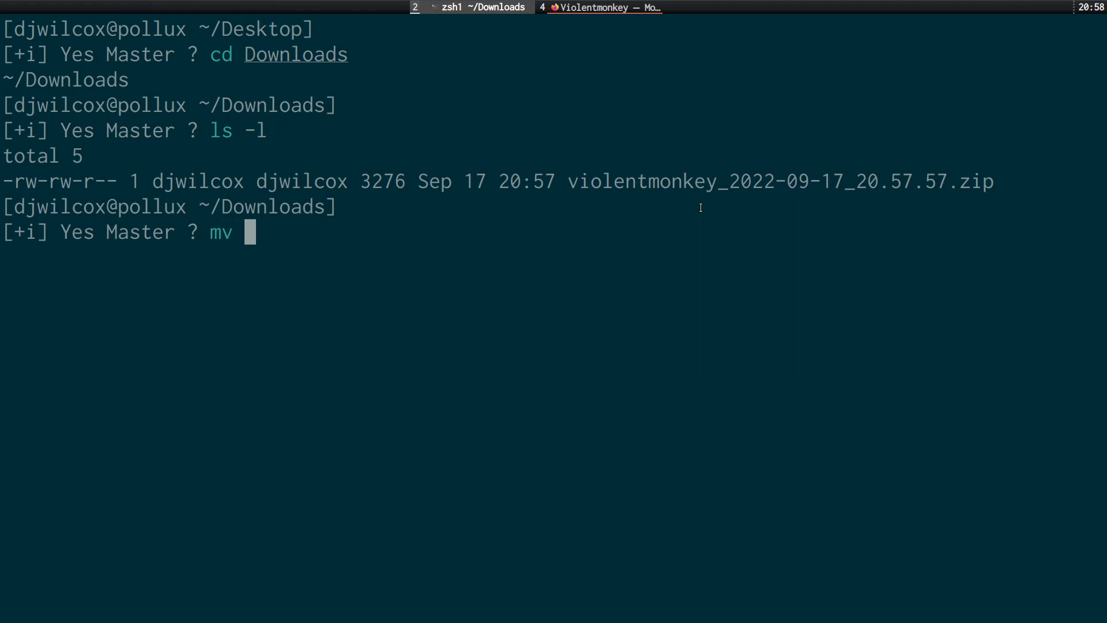
pyautogui.write('vio')
pyautogui.press('Tab')
pyautogui.write('~')
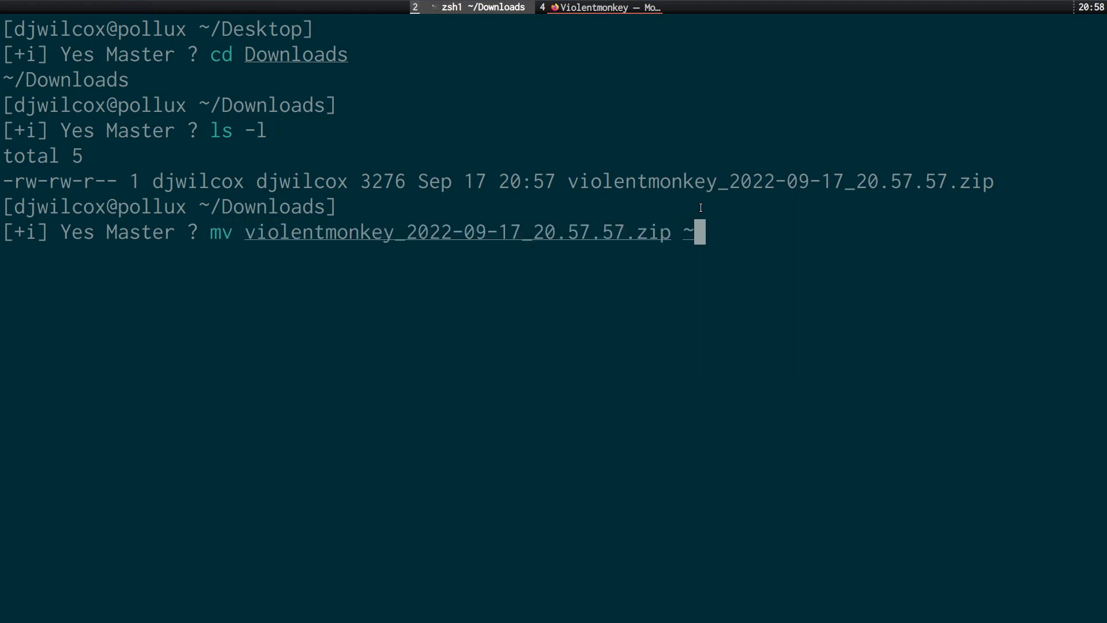
pyautogui.write('/de')
pyautogui.press('Tab')
pyautogui.press('Return')
pyautogui.hotkey('ctrl', 'l')
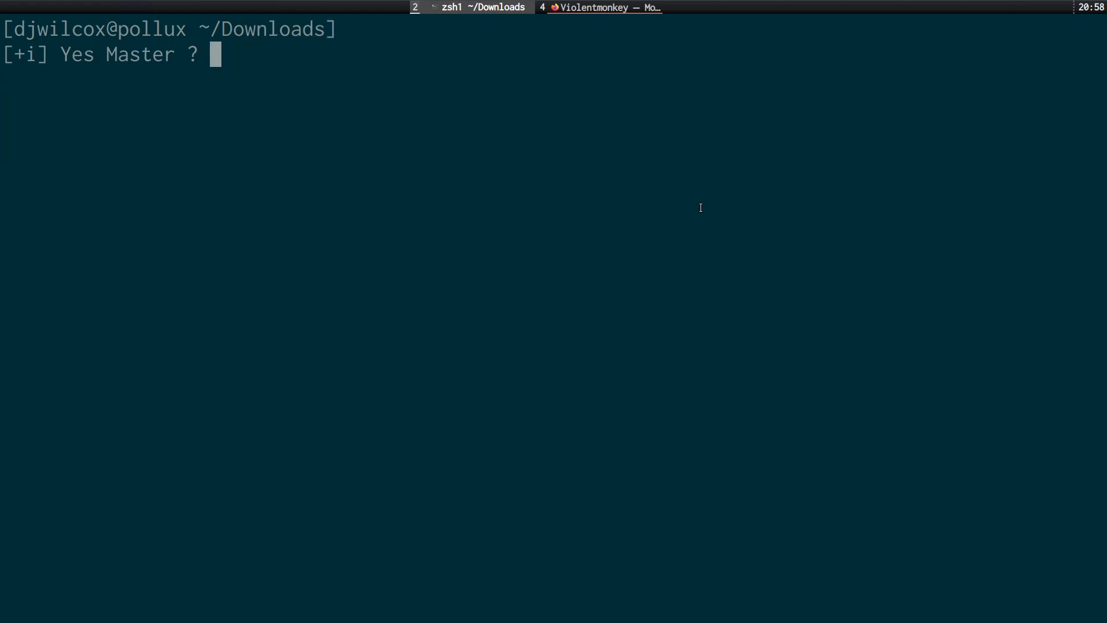
# Step: Change to the Desktop directory, clear the terminal and list the files with ls -l
pyautogui.write('cd des')
pyautogui.press('Tab')
pyautogui.press('Return')
pyautogui.write('cd des')
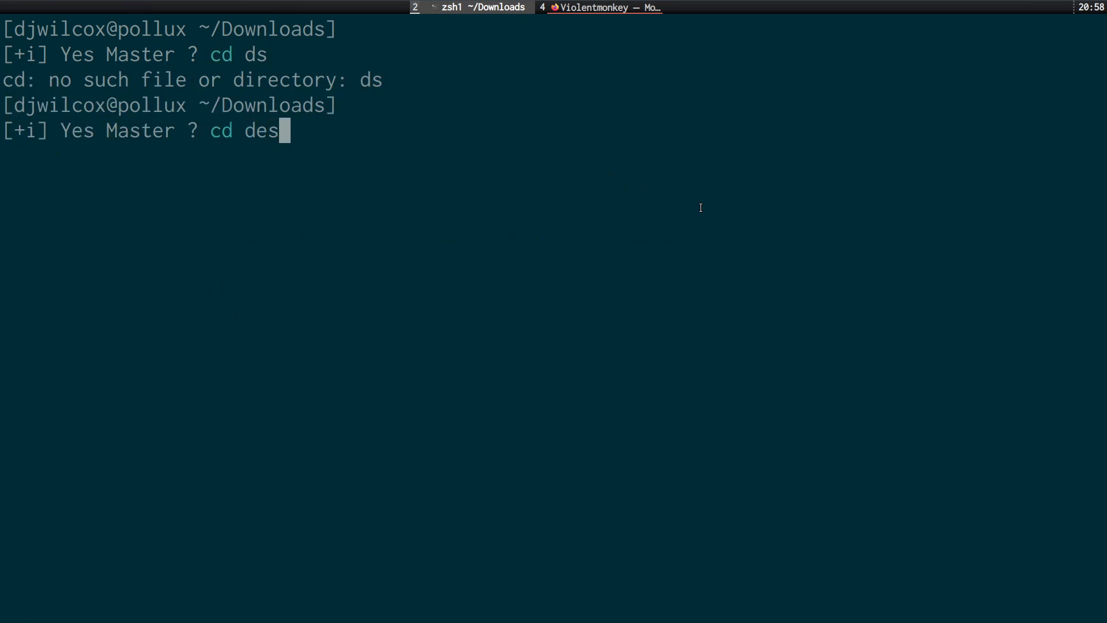
pyautogui.press('Tab')
pyautogui.press('Return')
pyautogui.hotkey('ctrl', 'l')
pyautogui.write('ls -l')
pyautogui.press('Return')
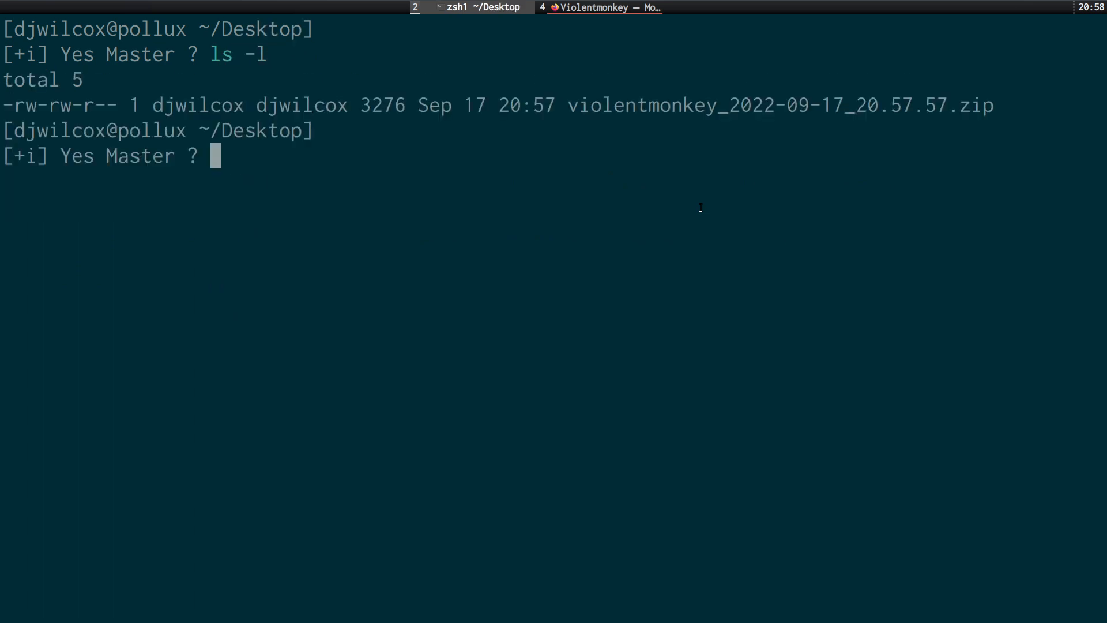
# Step: Unzip violentmonkey_2022-09-17_20.57.57.zip in the Desktop directory and clear the terminal
pyautogui.write('unzip')
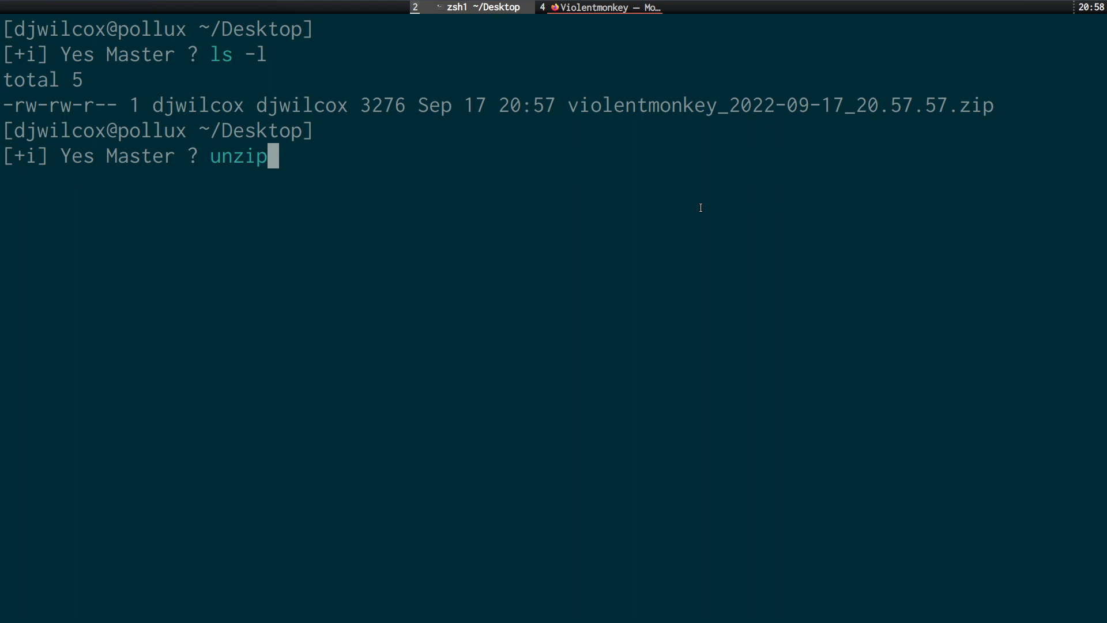
pyautogui.press('Tab')
pyautogui.press('Return')
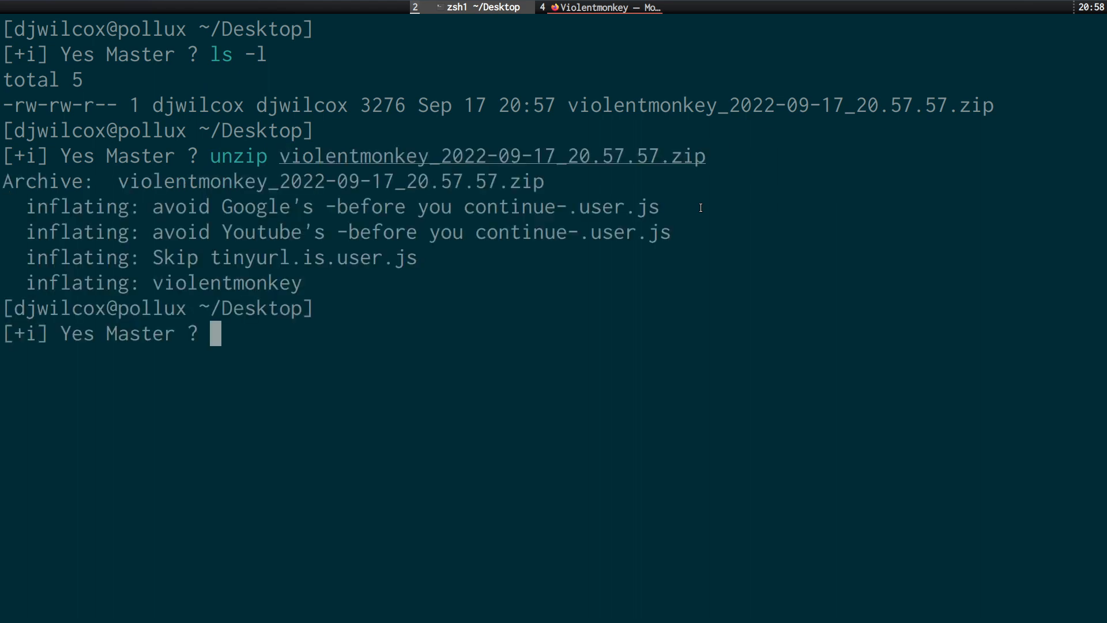
pyautogui.hotkey('ctrl', 'l')
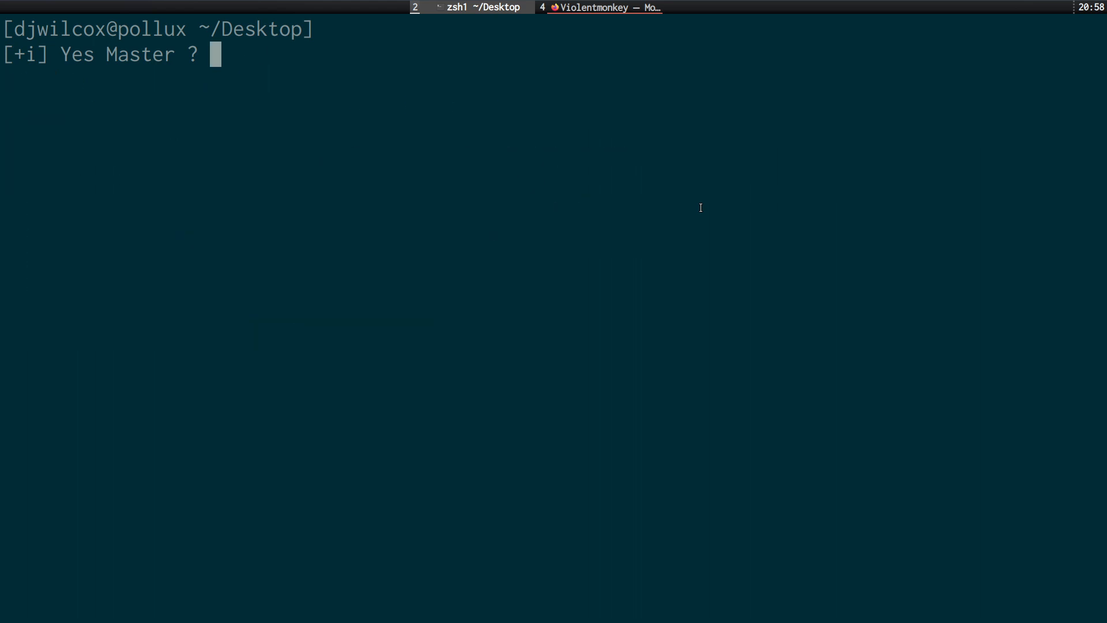
# Step: Switch to Emacs and jump to the Desktop bookmark to show the directory's files
pyautogui.press('super+3')
pyautogui.hotkey('ctrl', 'x')
pyautogui.write('rb')
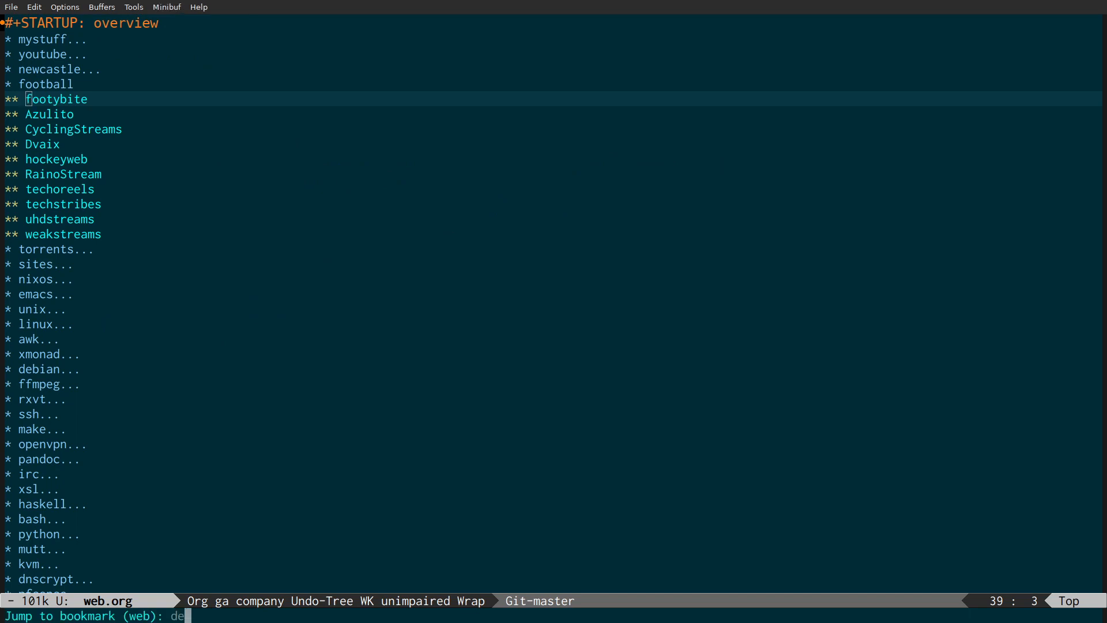
pyautogui.write('Desktop')
pyautogui.press('Return')
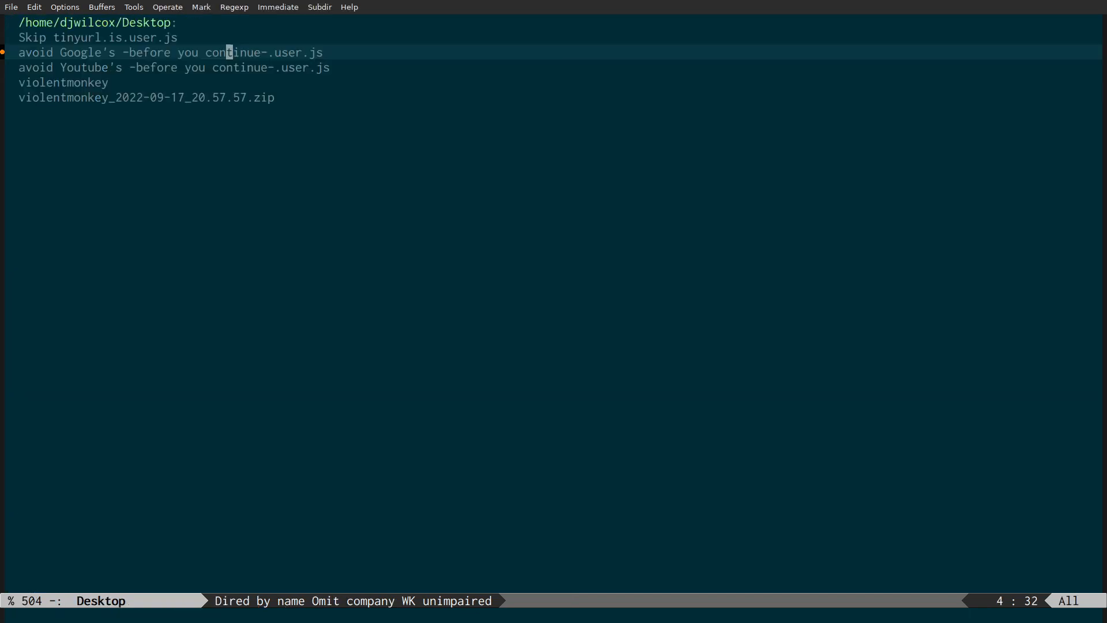
# Step: Open the extracted violentmonkey file to view its script and settings data, and close its buffer
pyautogui.press('Down')
pyautogui.press('Down')
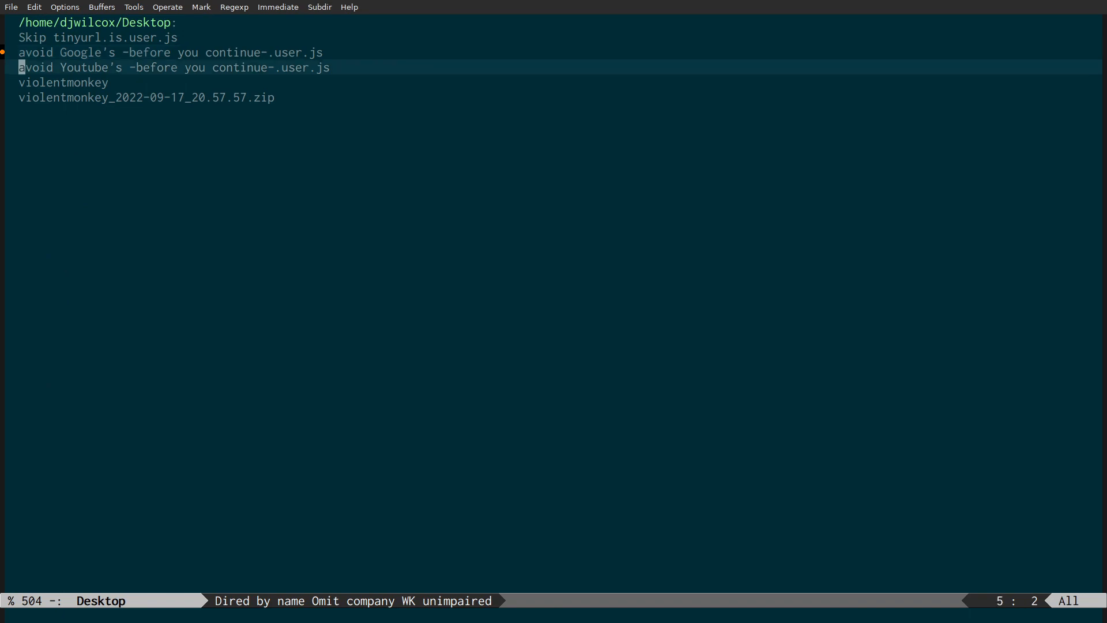
pyautogui.press('Return')
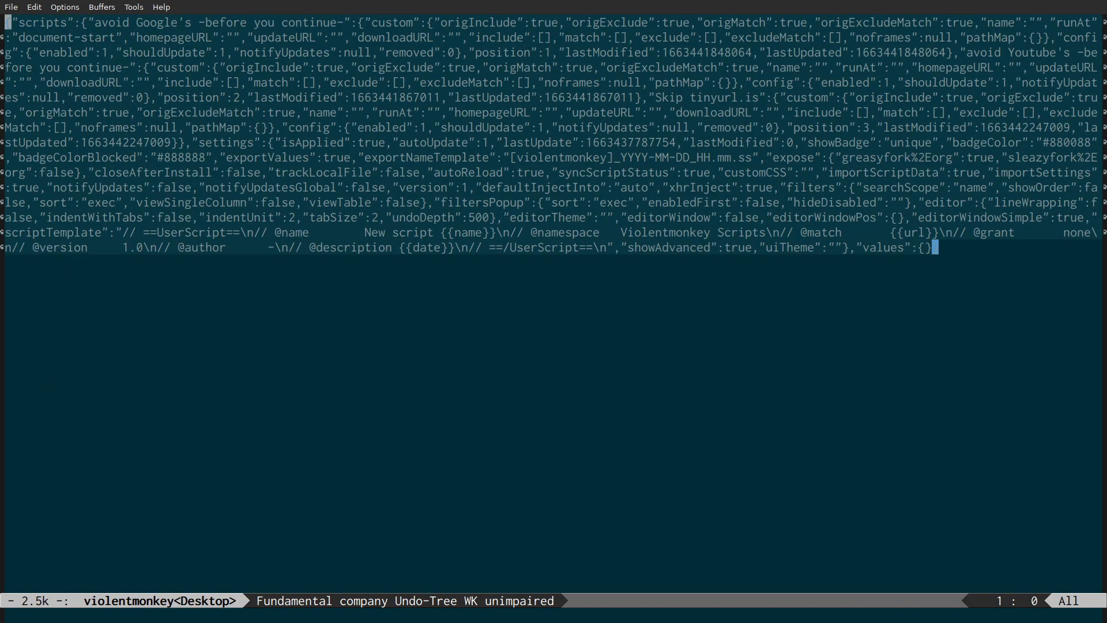
pyautogui.hotkey('ctrl', 'x')
pyautogui.press('k')
pyautogui.press('Return')
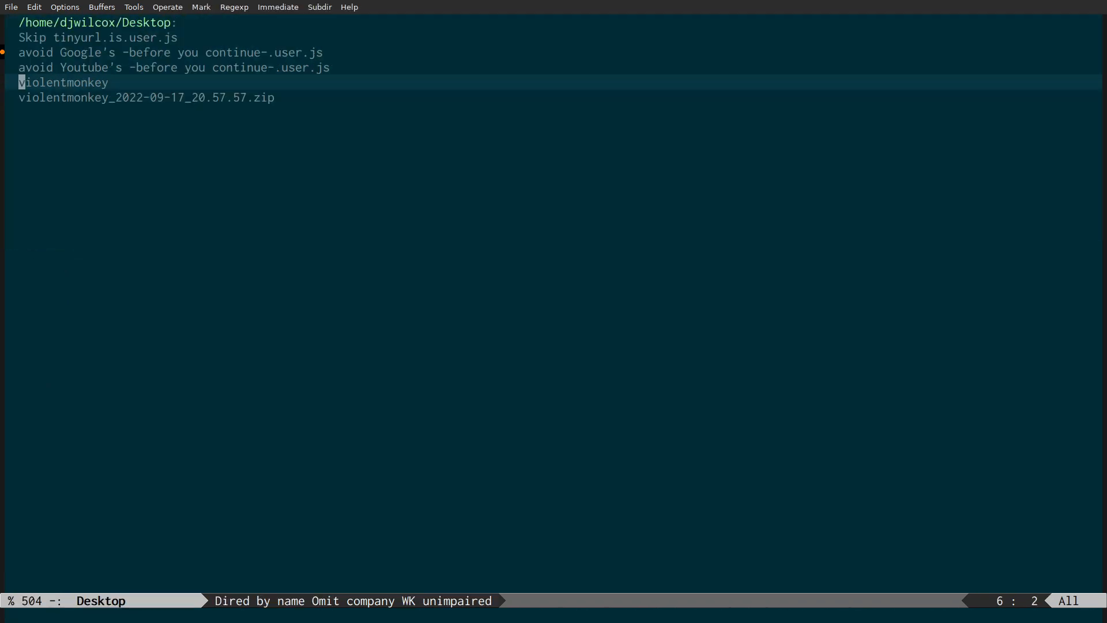
# Step: Open Skip tinyurl.is.user.js from the Desktop directory to view its code, and switch back to the directory listing
pyautogui.press('Up')
pyautogui.press('Up')
pyautogui.press('Up')
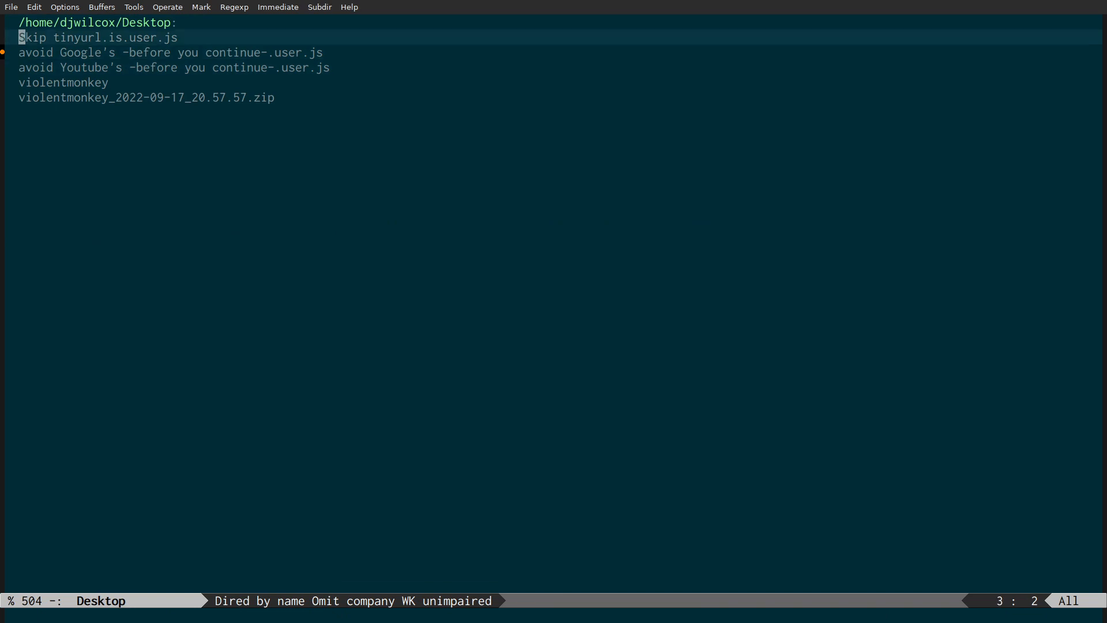
pyautogui.press('Down')
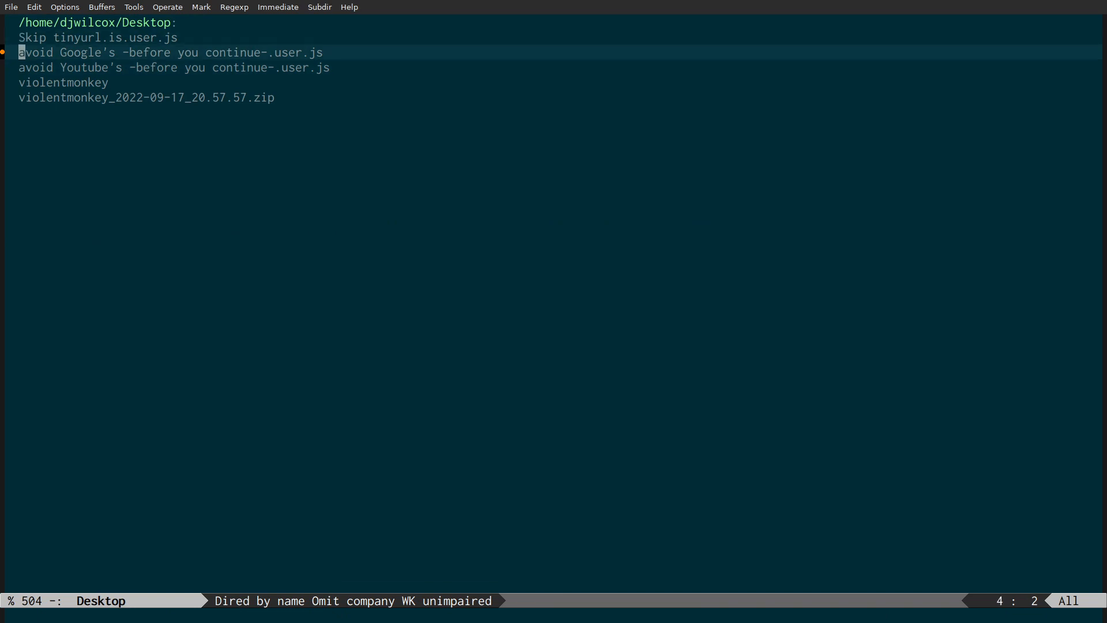
pyautogui.press('Up')
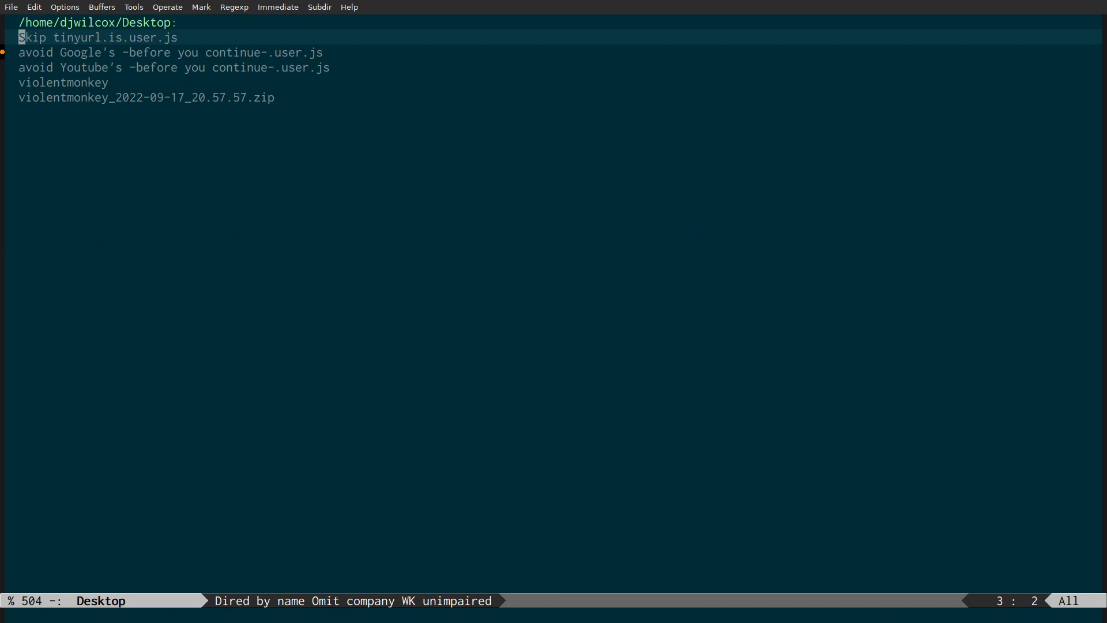
pyautogui.press('Return')
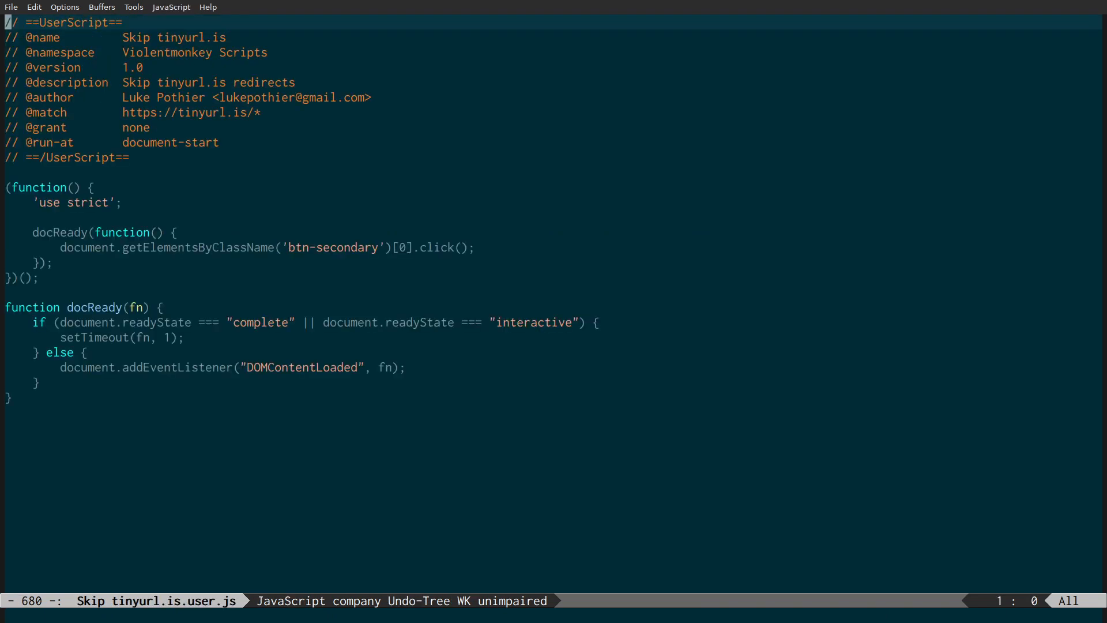
pyautogui.hotkey('ctrl', 'x')
pyautogui.press('b')
pyautogui.press('Return')
# Step: Open the "avoid Google's -before you continue-.user.js" file to view its code, and switch back to the directory listing
pyautogui.press('Down')
pyautogui.press('Return')
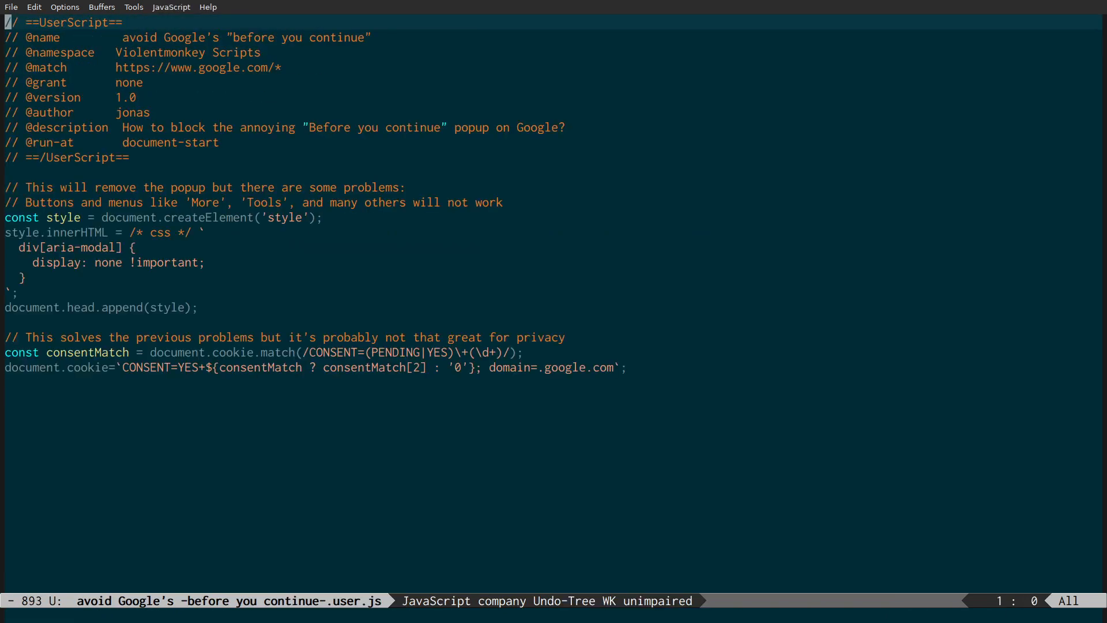
pyautogui.hotkey('ctrl', 'x')
pyautogui.press('b')
pyautogui.press('Return')
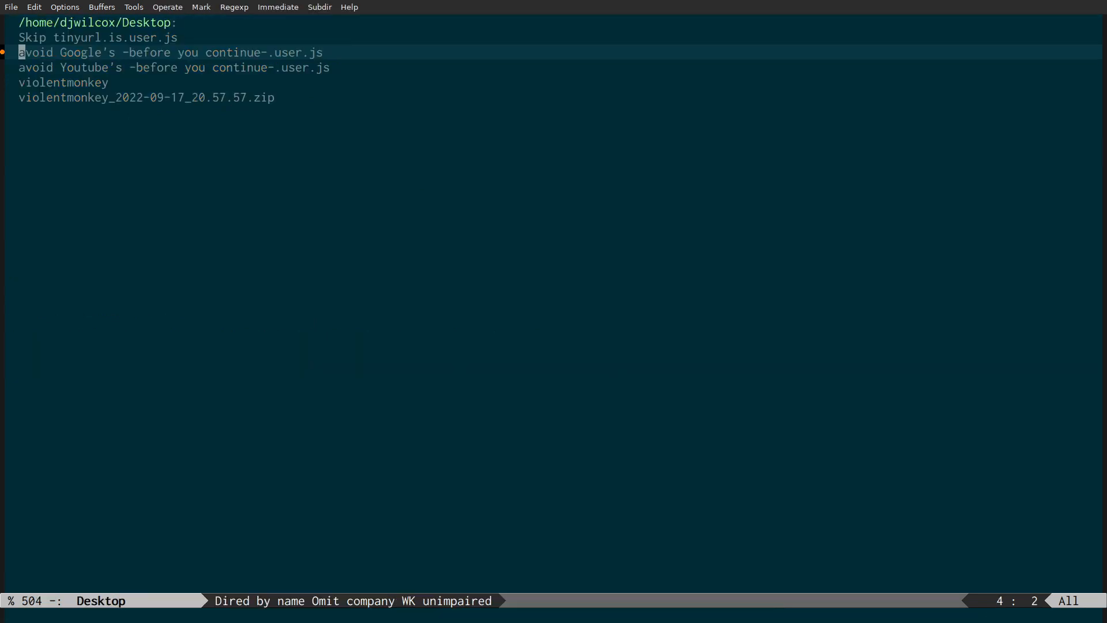
# Step: Open the extracted violentmonkey file again to examine its exported data, and kill its buffer
pyautogui.press('Down')
pyautogui.press('Down')
pyautogui.press('Down')
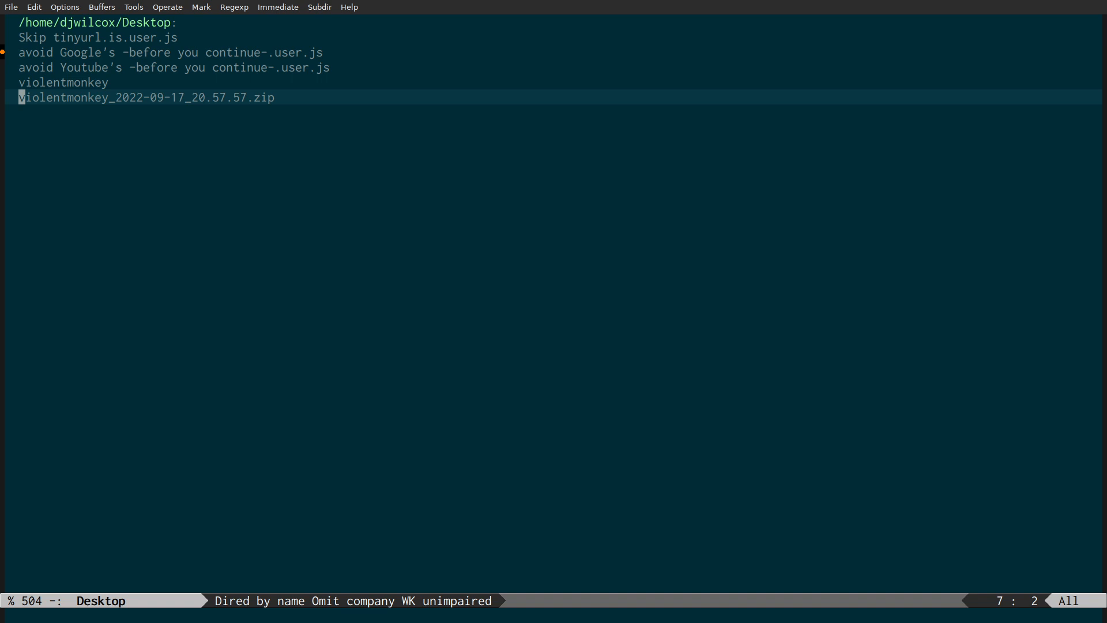
pyautogui.press('Up')
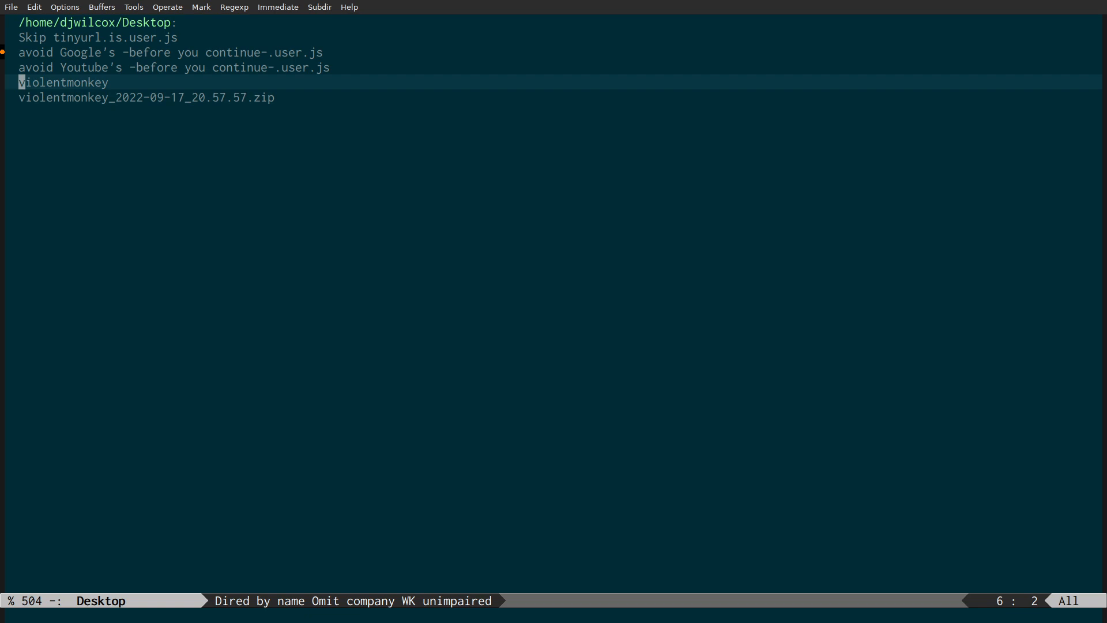
pyautogui.press('Return')
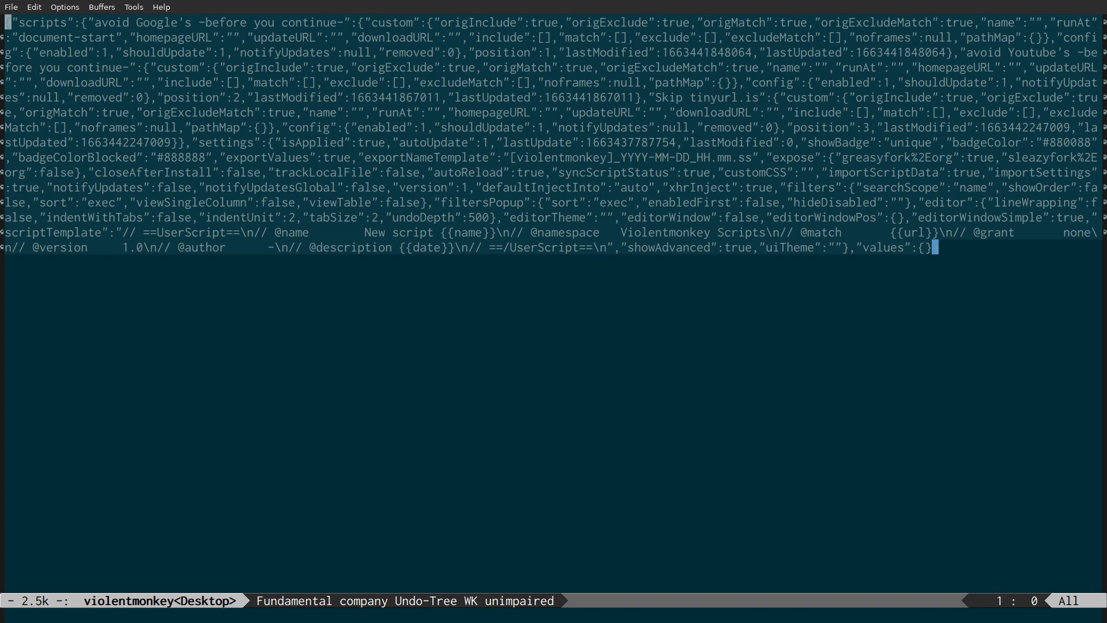
pyautogui.hotkey('ctrl', 'x')
pyautogui.press('k')
pyautogui.press('Return')
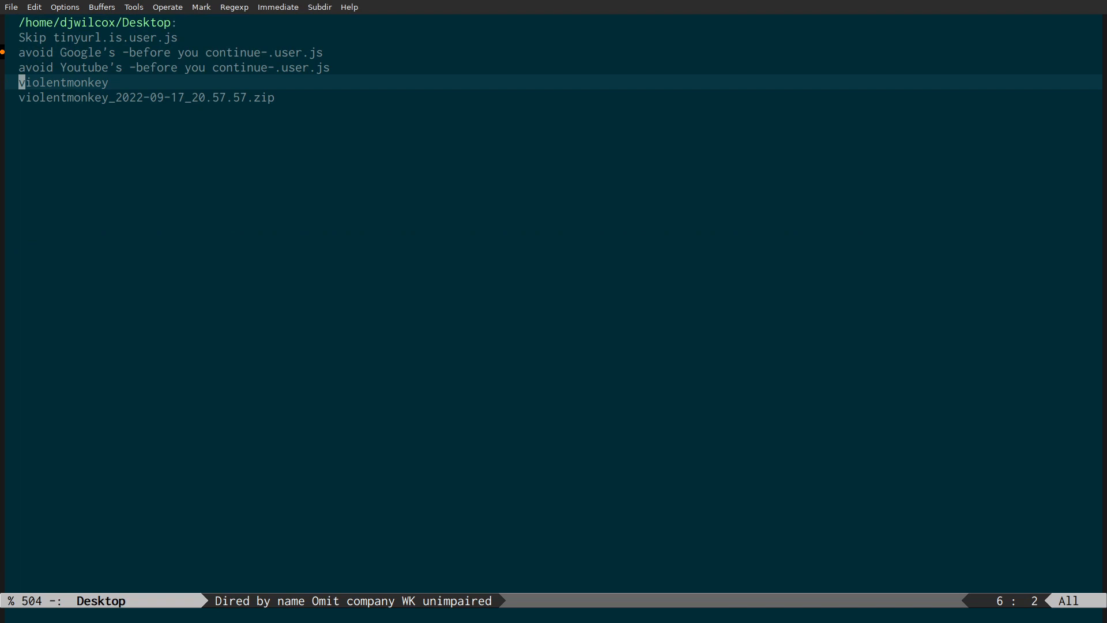
# Step: Switch to Firefox and show Violentmonkey's installed scripts
pyautogui.press('Up')
pyautogui.press('Up')
pyautogui.press('Up')
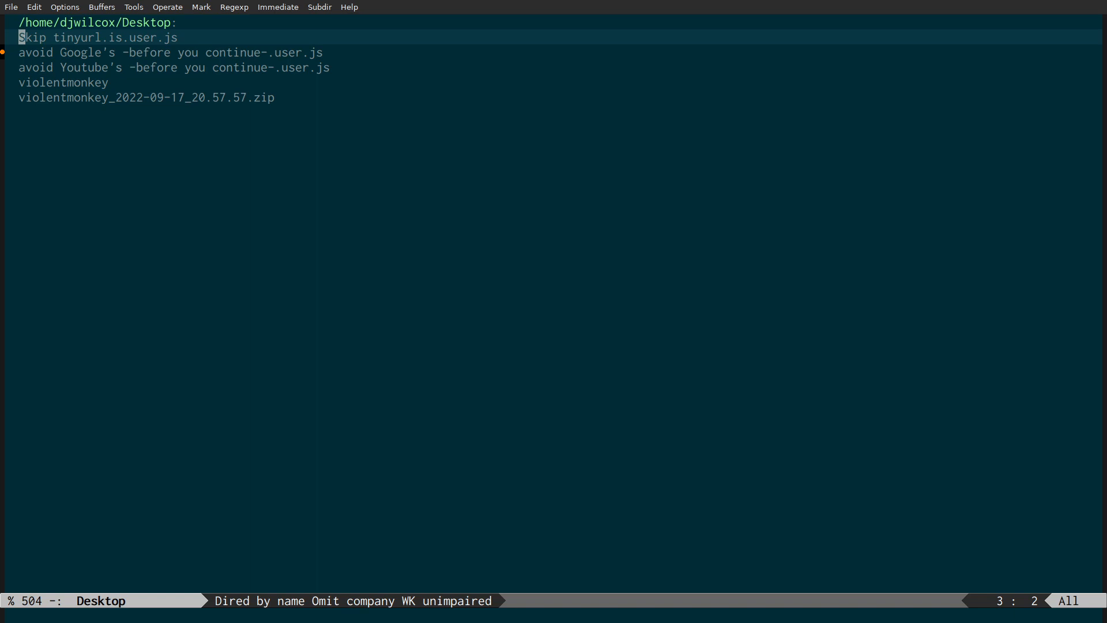
pyautogui.hotkey('alt', 'Tab')
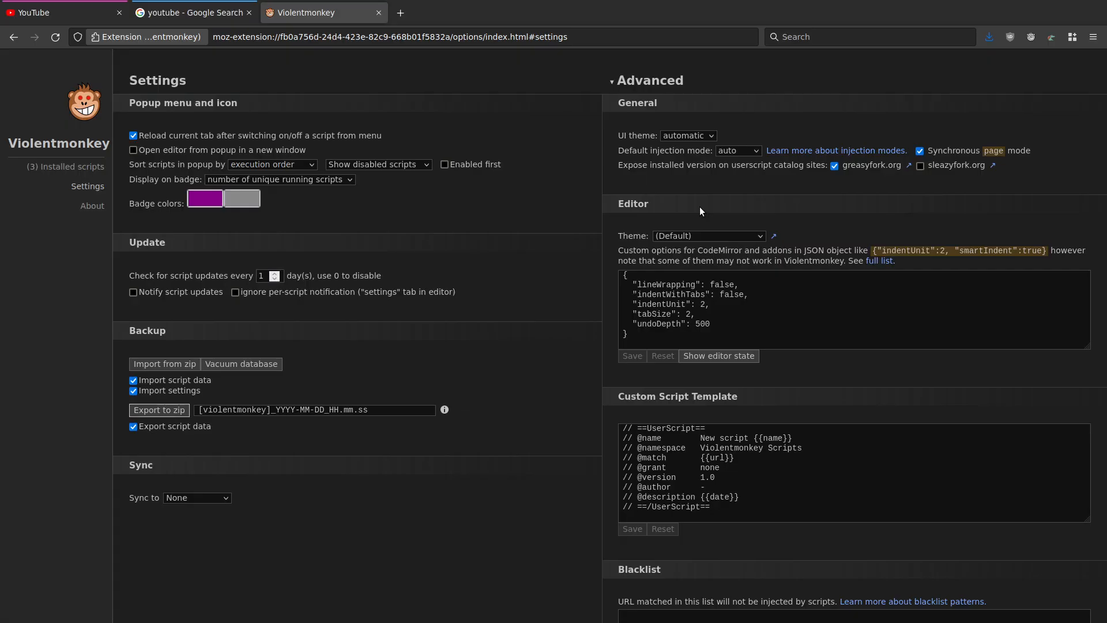
pyautogui.click(76, 167)
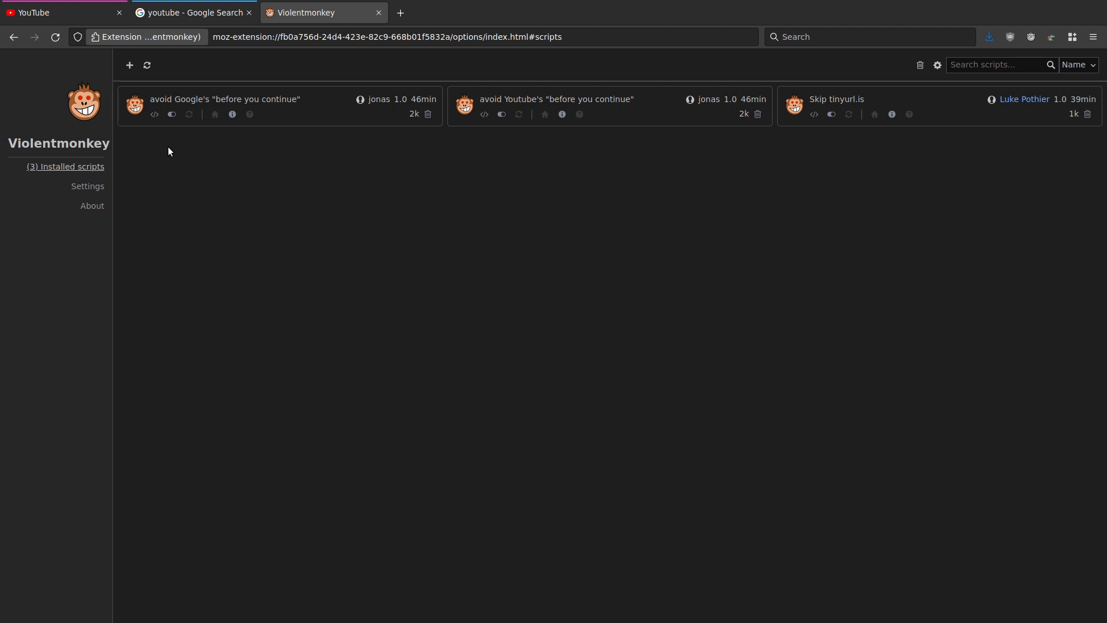
# Step: Open the avoid Google's "before you continue" script in the editor, highlight all its code, and close the editor
pyautogui.click(154, 115)
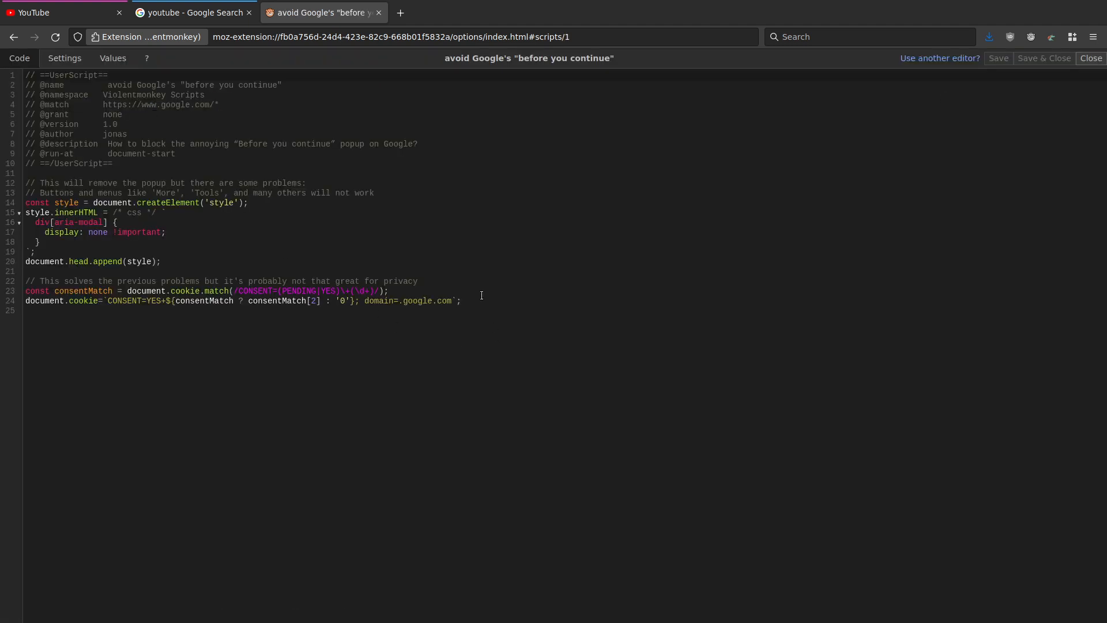
pyautogui.moveTo(482, 295); pyautogui.dragTo(64, 162)
pyautogui.click(433, 316)
pyautogui.moveTo(490, 304); pyautogui.dragTo(0, 21)
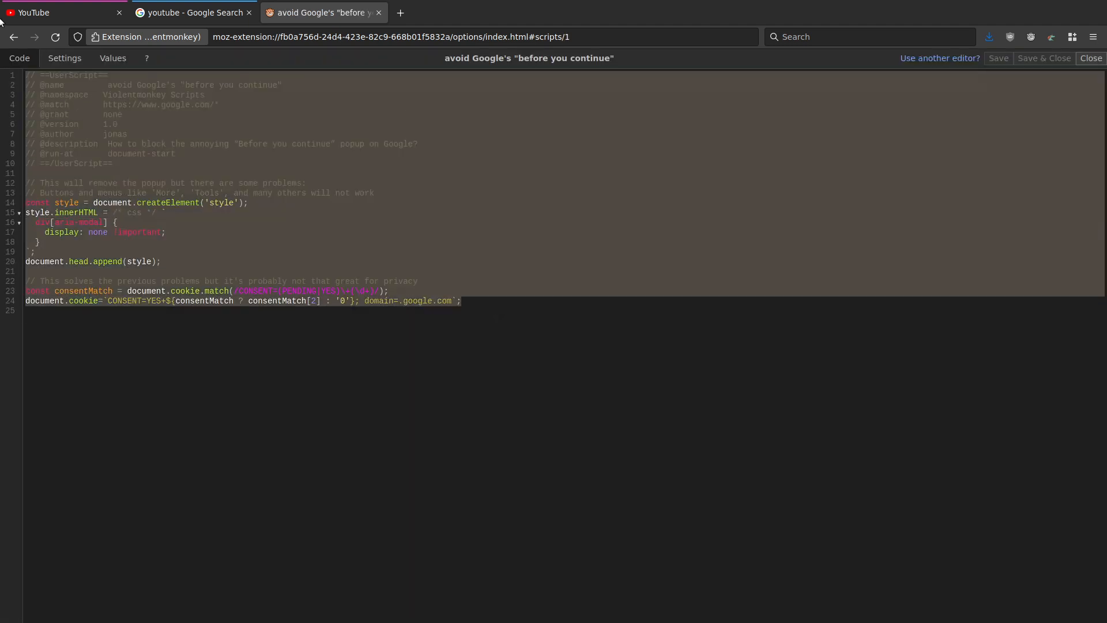
pyautogui.click(1091, 59)
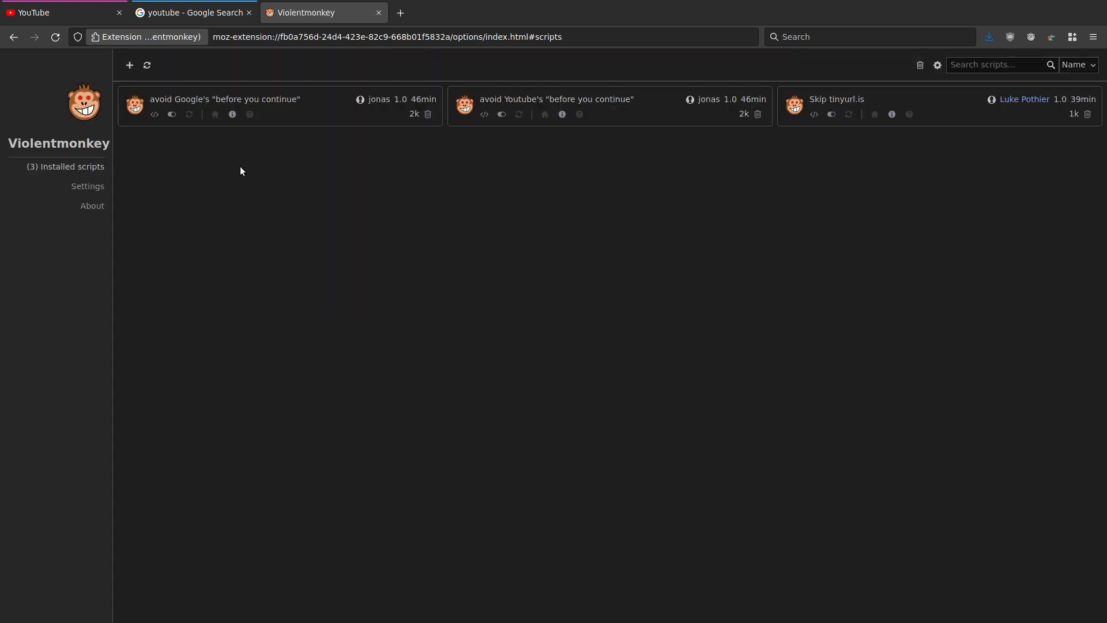
# Step: Show the Violentmonkey settings and run a web search for "tampermonkey reddit" in a new tab
pyautogui.click(97, 188)
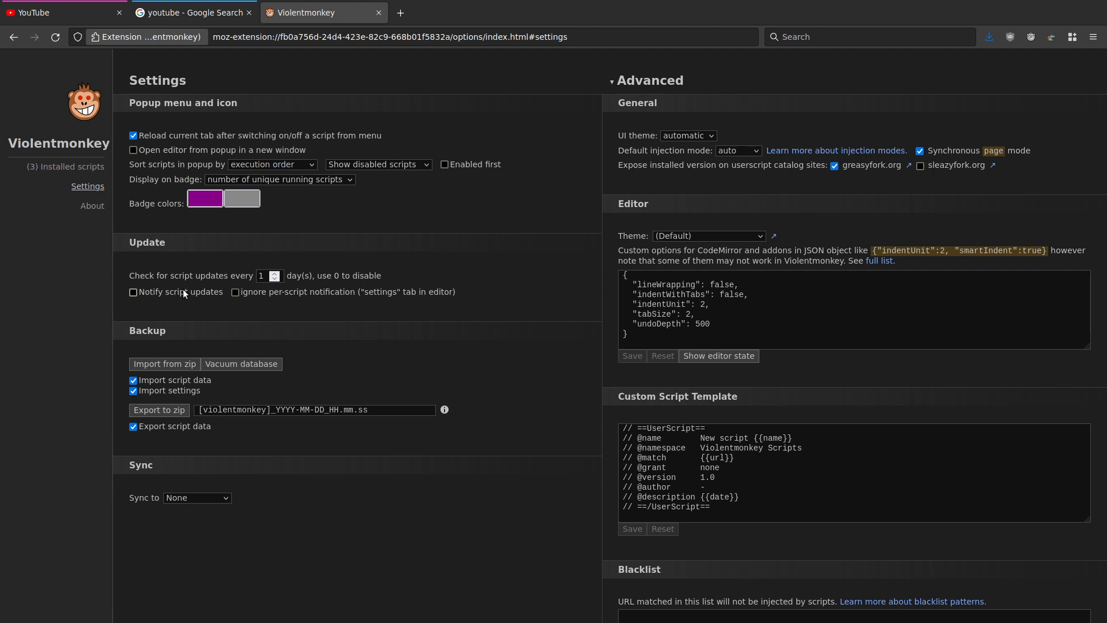
pyautogui.hotkey('ctrl', 'k')
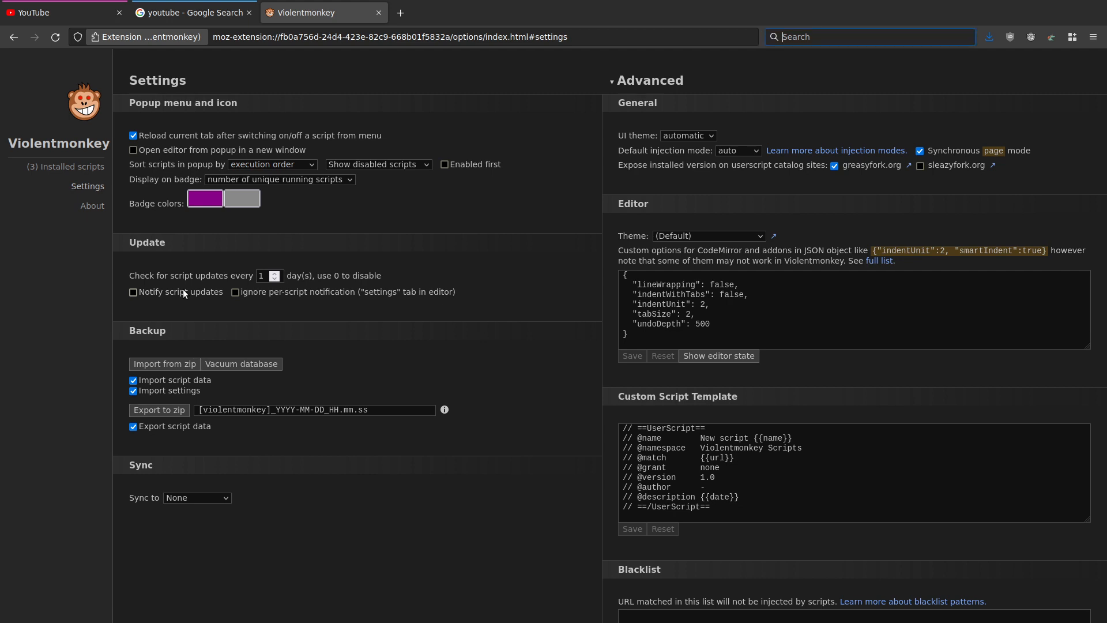
pyautogui.write('tampermo')
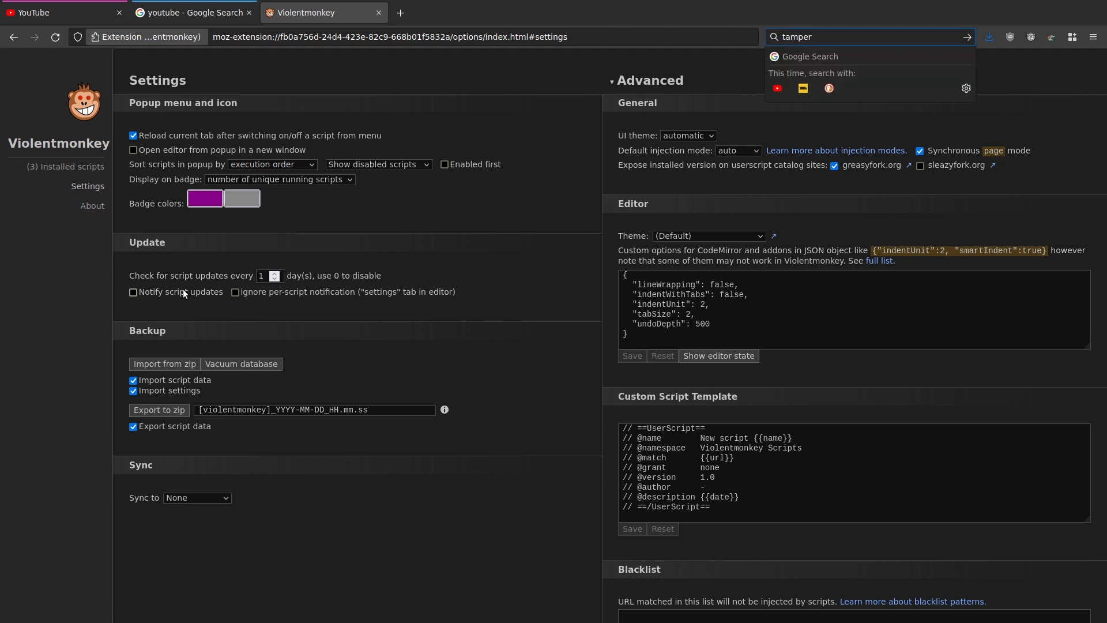
pyautogui.write('nkey reddi')
pyautogui.write('t')
pyautogui.hotkey('alt', 'Return')
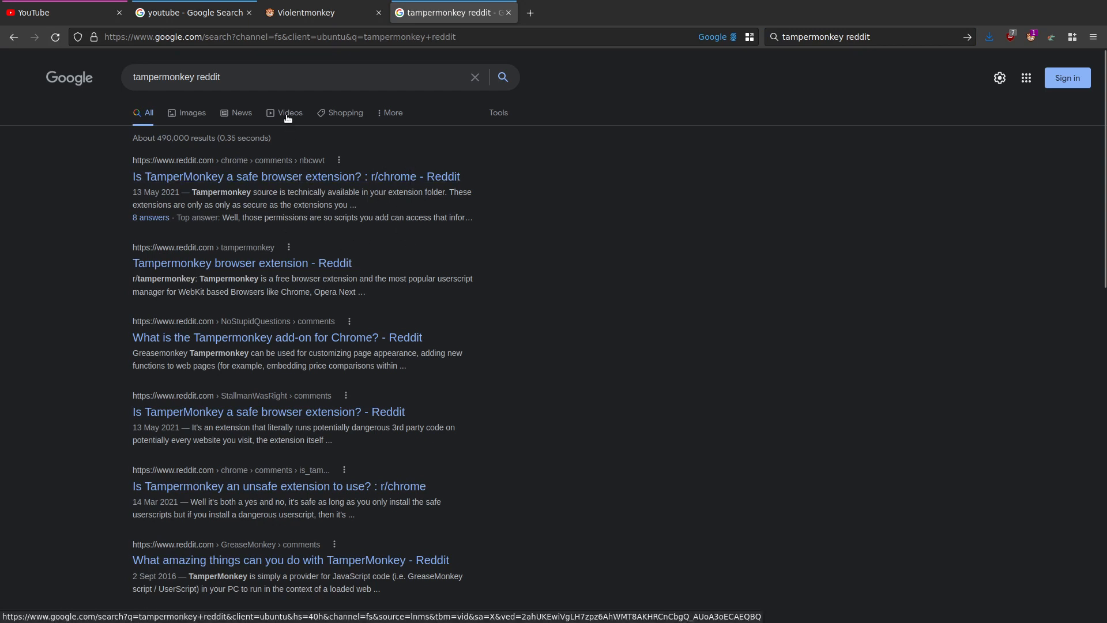
# Step: Refine the Google search to "tampermonkey reddit open source"
pyautogui.click(272, 83)
pyautogui.write('open ')
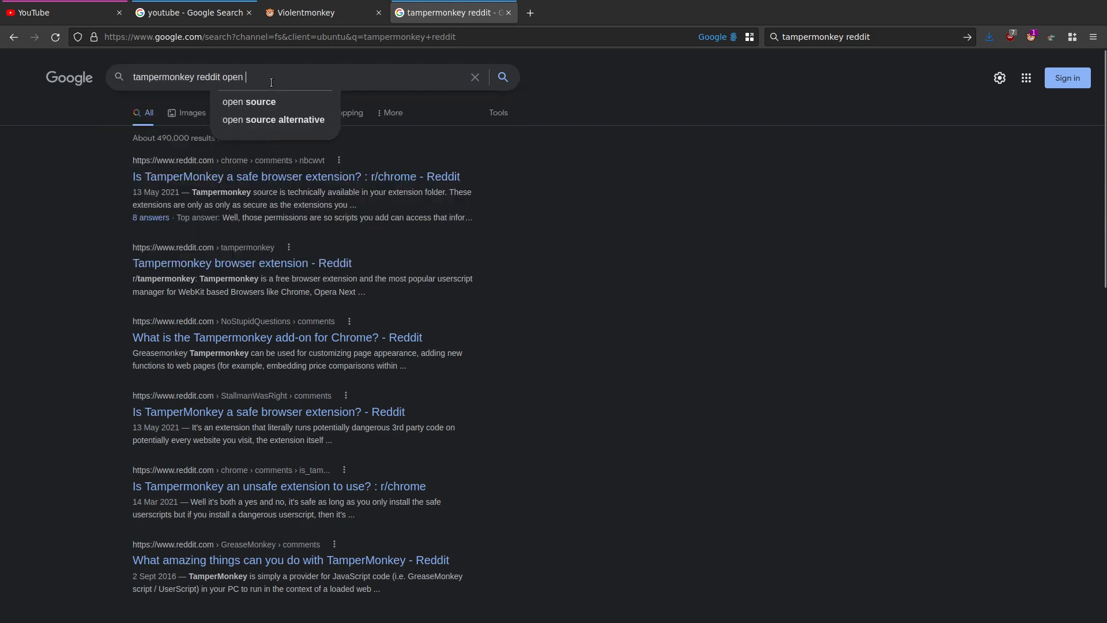
pyautogui.write('source')
pyautogui.press('Return')
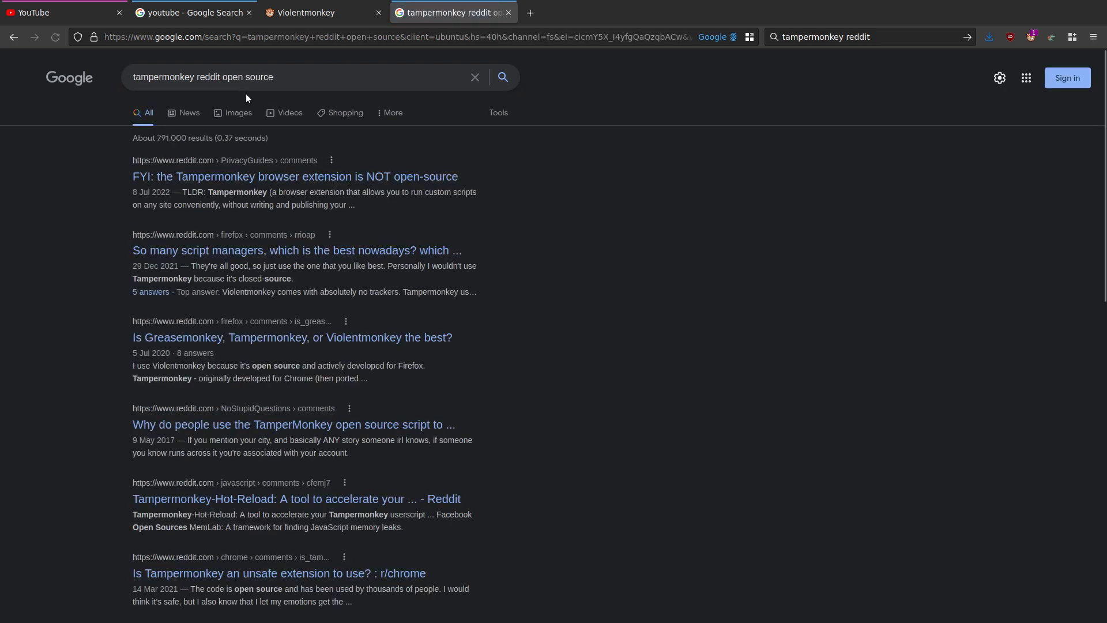
# Step: Open the Reddit result "FYI: the Tampermonkey browser extension is NOT open-source" in a new tab and read the post
pyautogui.middleClick(331, 179)
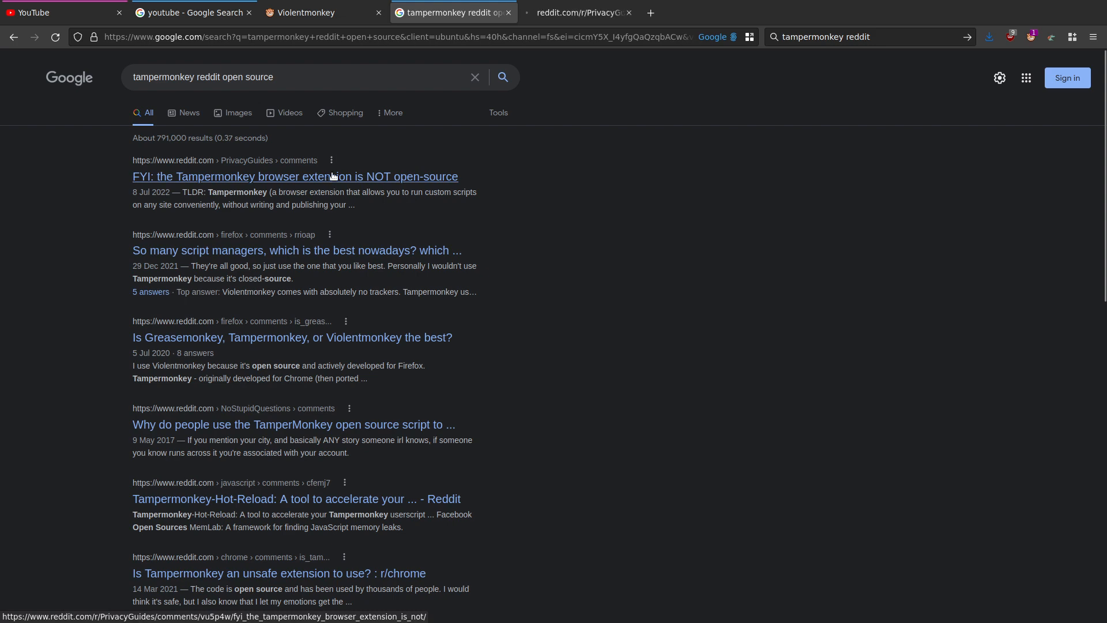
pyautogui.click(547, 13)
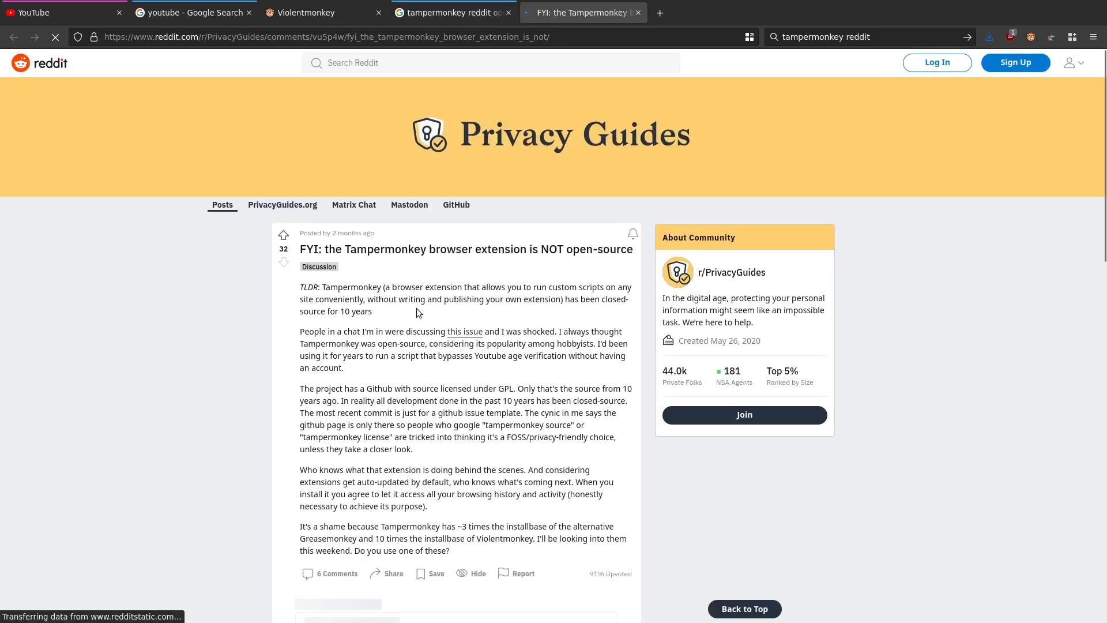
pyautogui.scroll(-2, 351, 188)
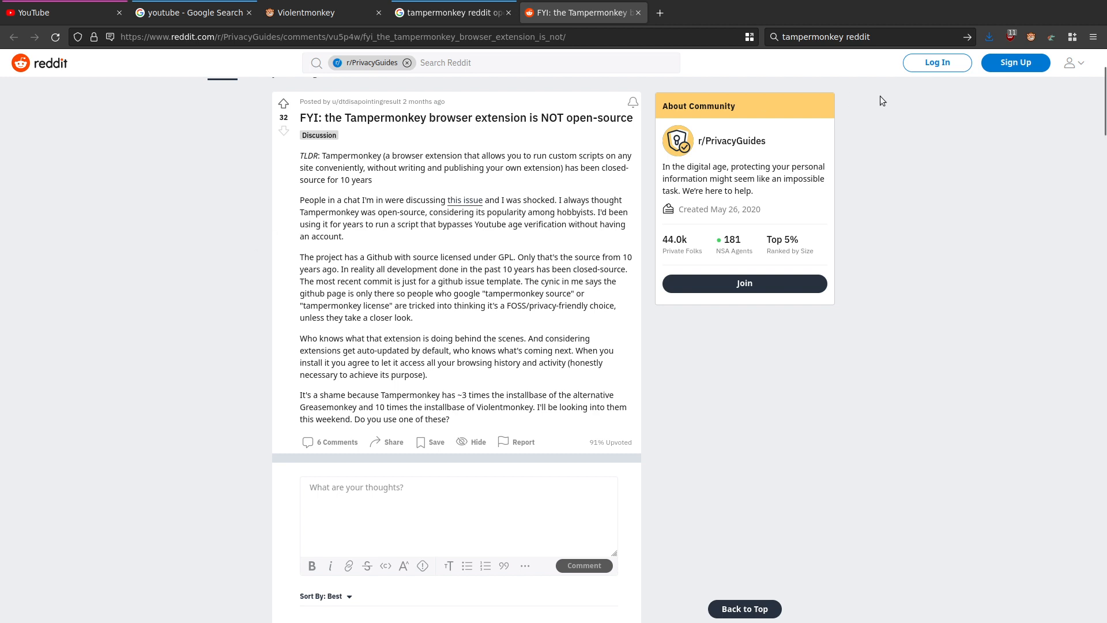
# Step: Open the Violentmonkey dashboard from the extension's popup and go to its settings
pyautogui.click(1024, 38)
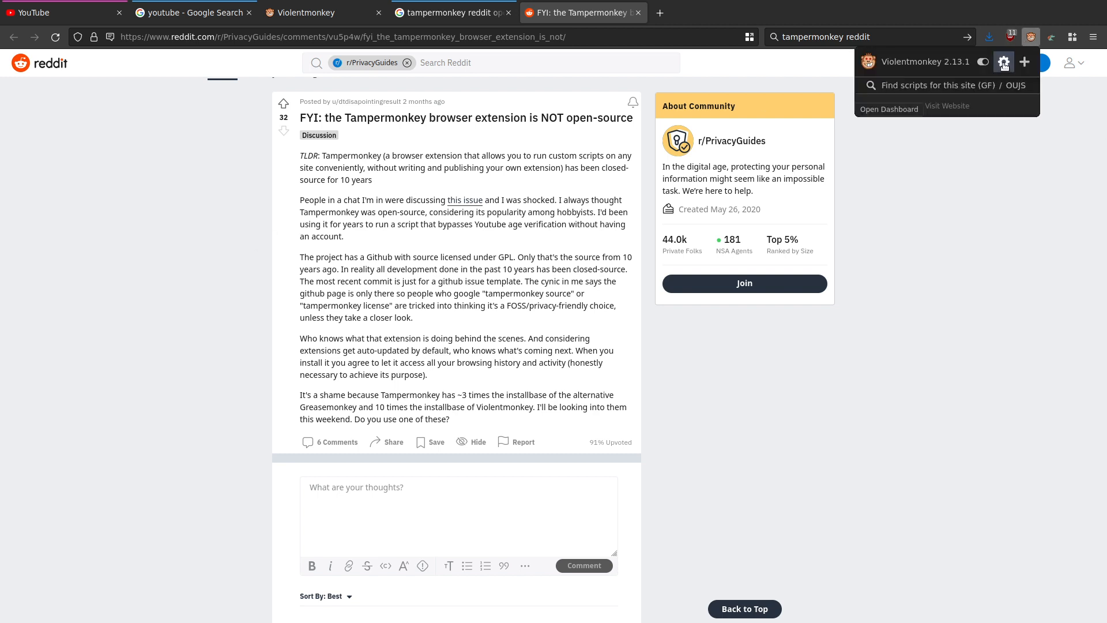
pyautogui.click(1005, 63)
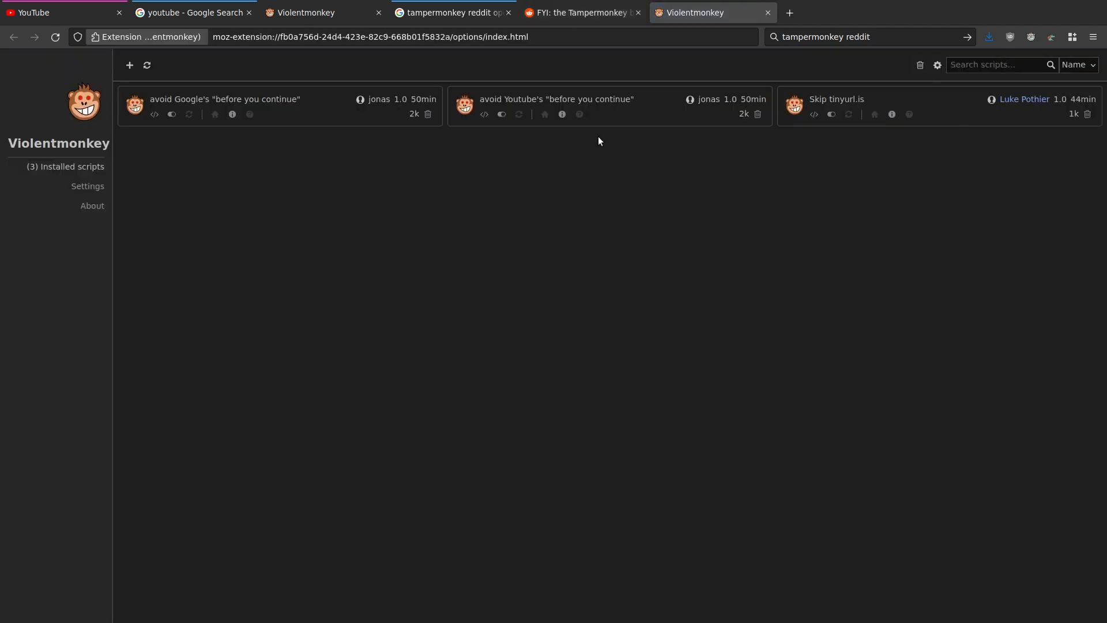
pyautogui.click(89, 186)
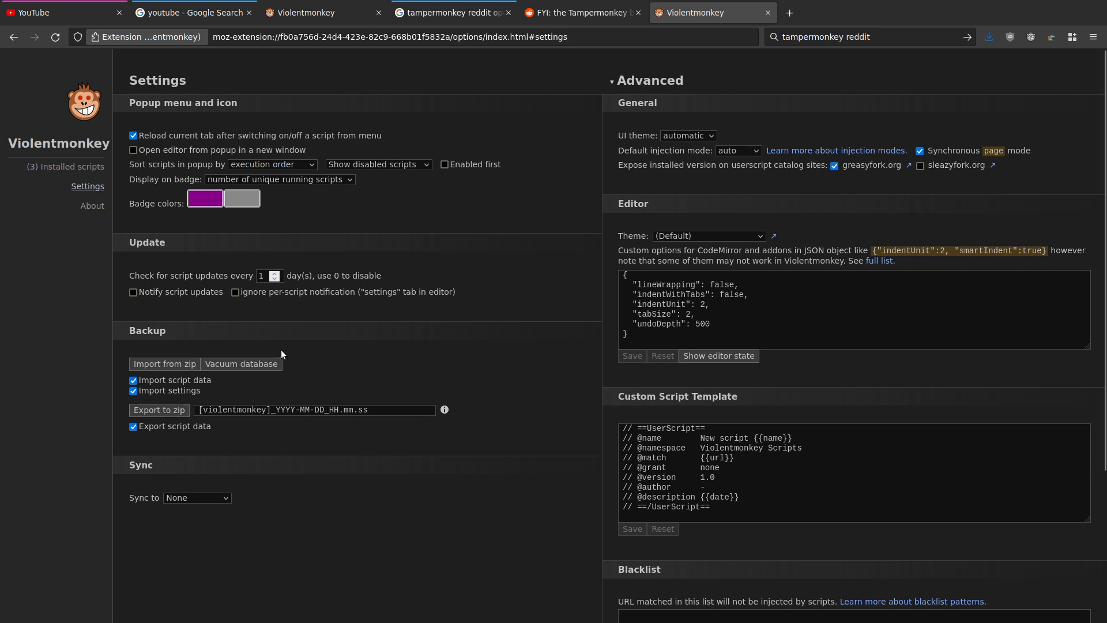
# Step: Examine the available Sync to services without choosing one, and view the script template, blacklist and custom style settings
pyautogui.scroll(-2, 296, 468)
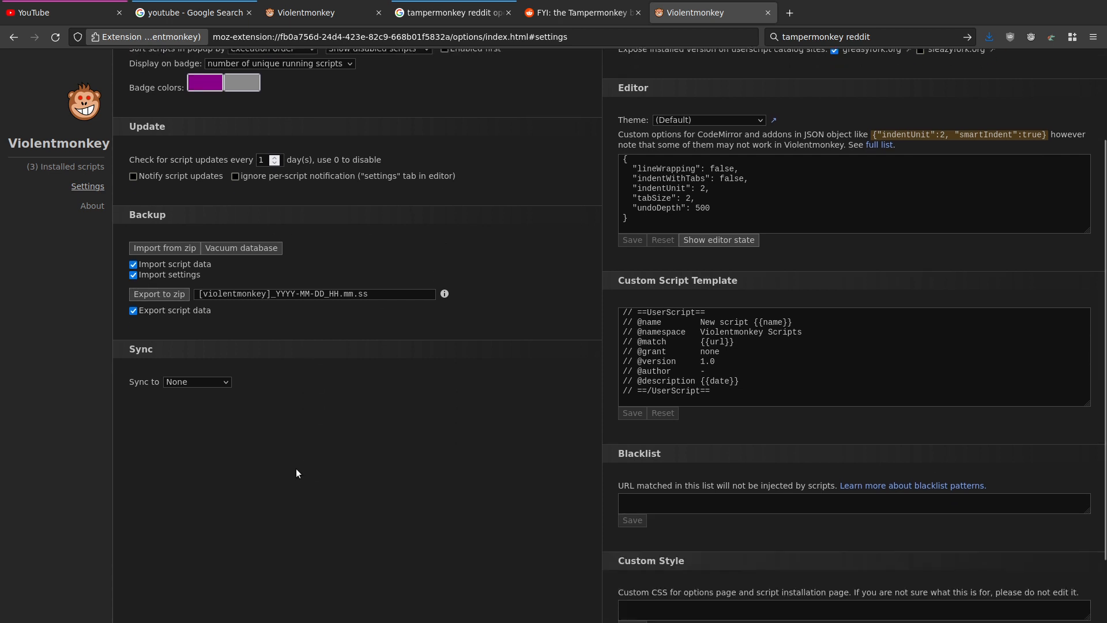
pyautogui.click(224, 381)
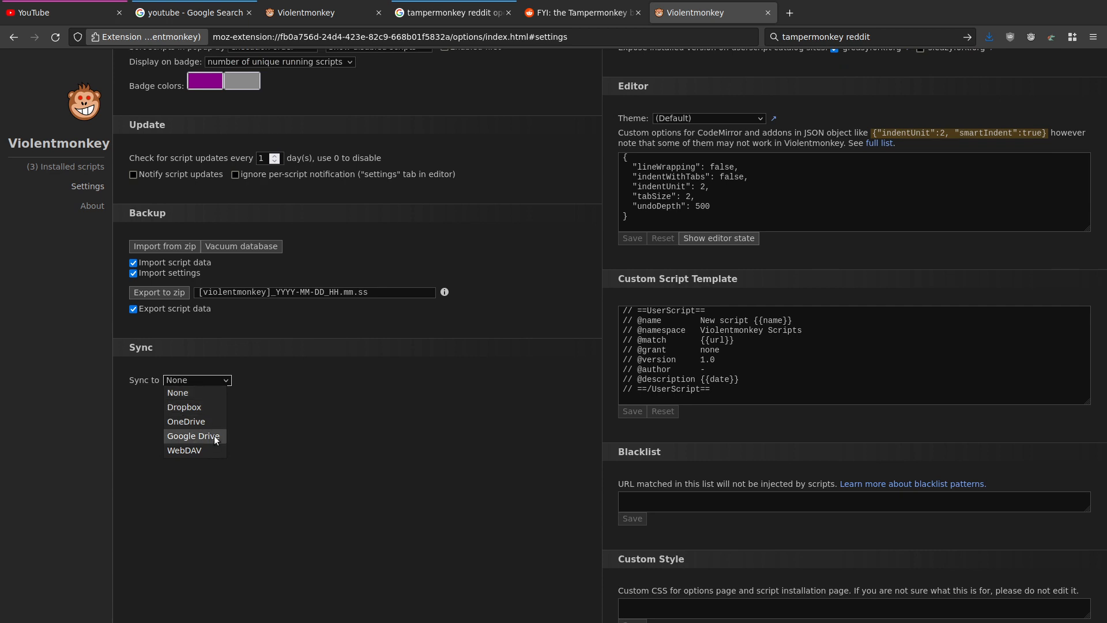
pyautogui.click(273, 450)
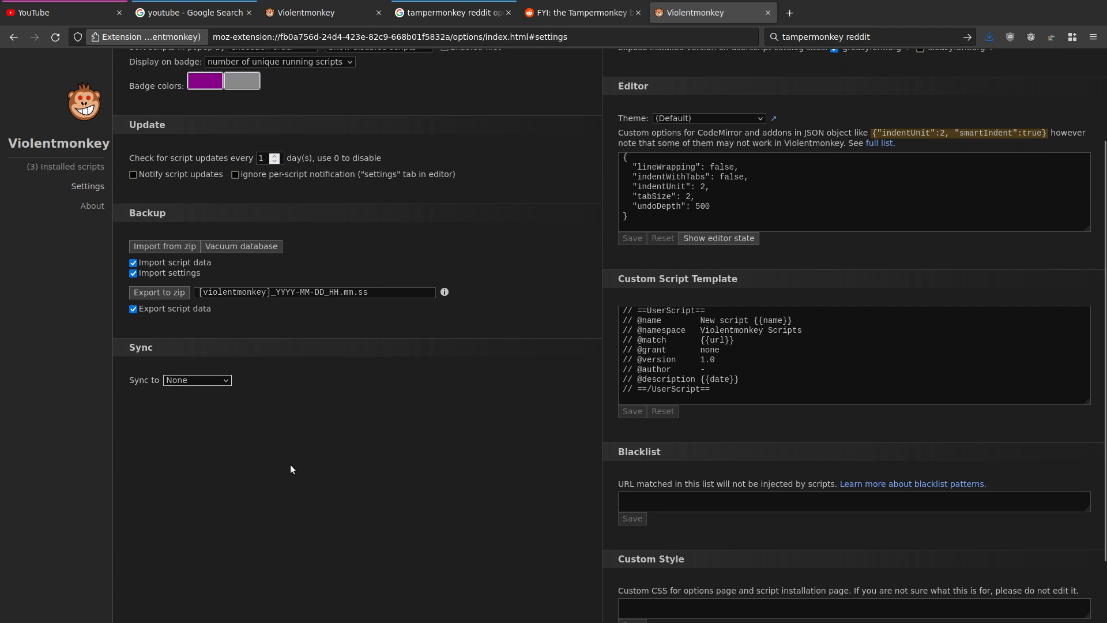
pyautogui.scroll(3, 291, 468)
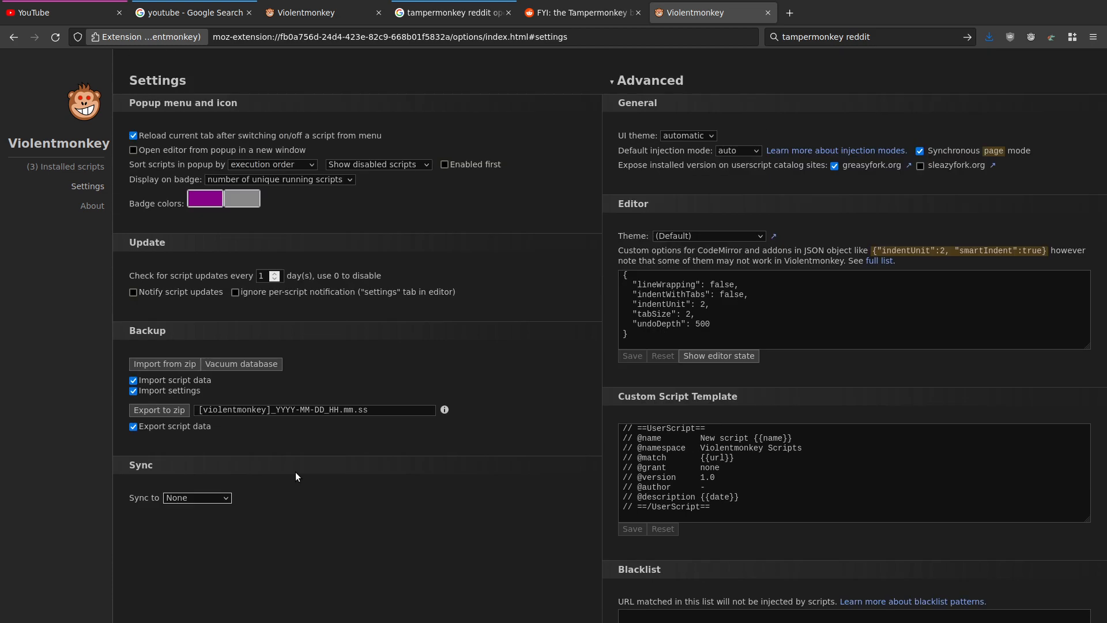
pyautogui.click(229, 499)
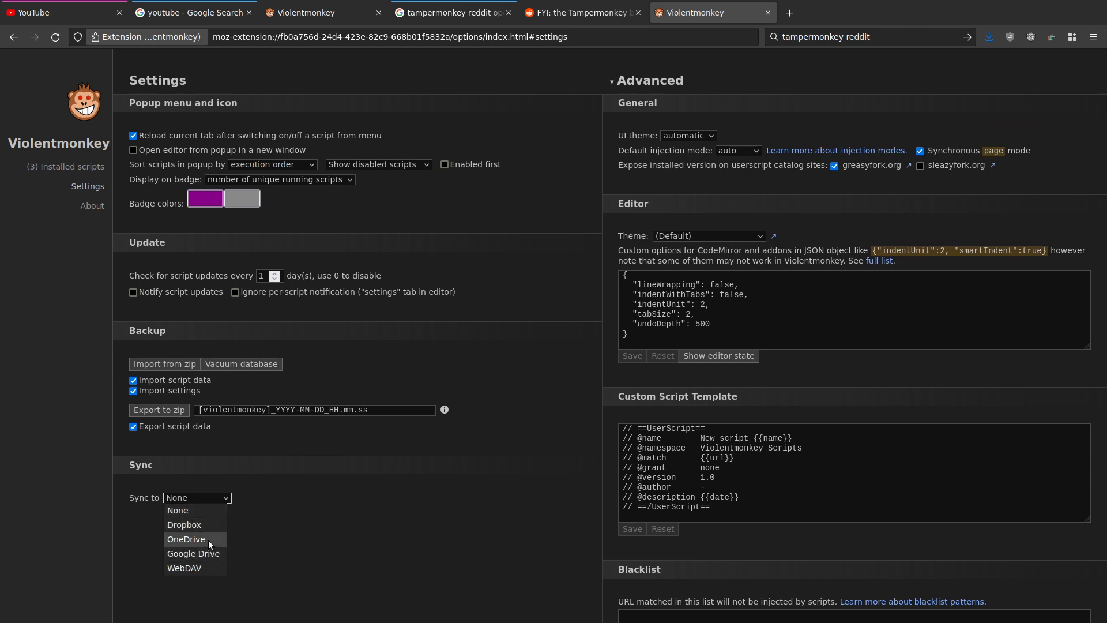
pyautogui.click(268, 511)
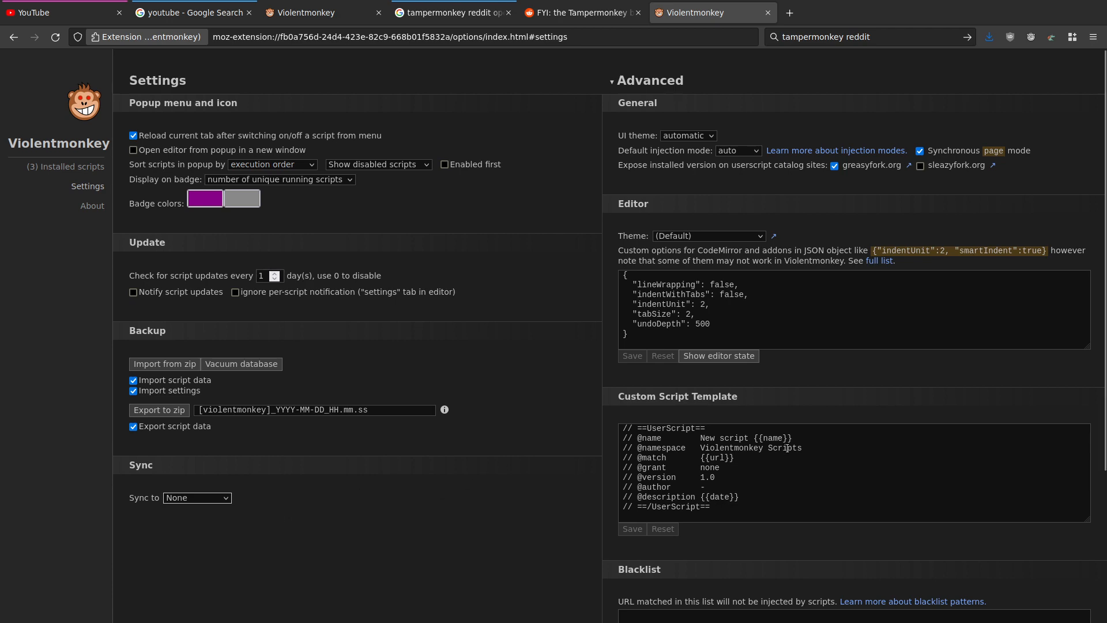
pyautogui.scroll(-3, 571, 483)
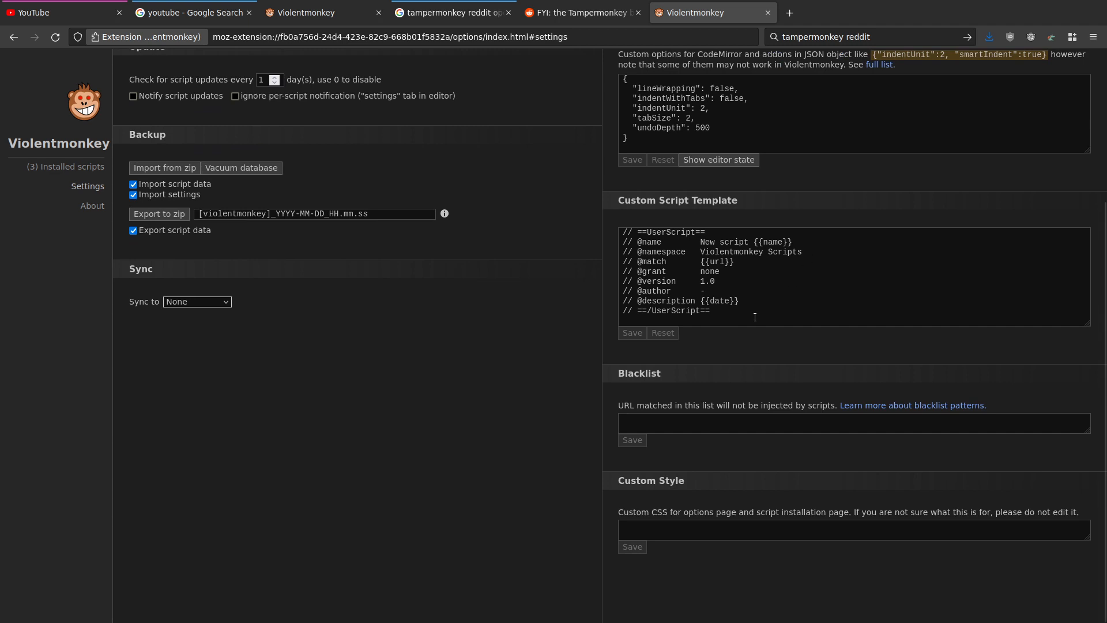
# Step: Create a new script from the installed scripts list, view its default metadata block, and close it without saving
pyautogui.click(92, 166)
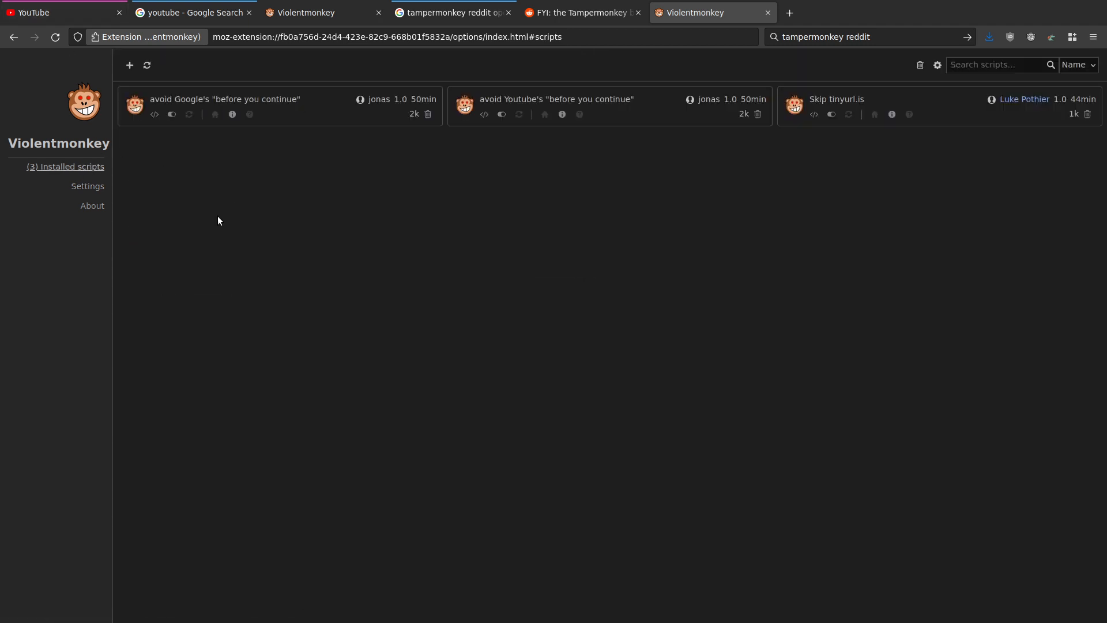
pyautogui.click(130, 66)
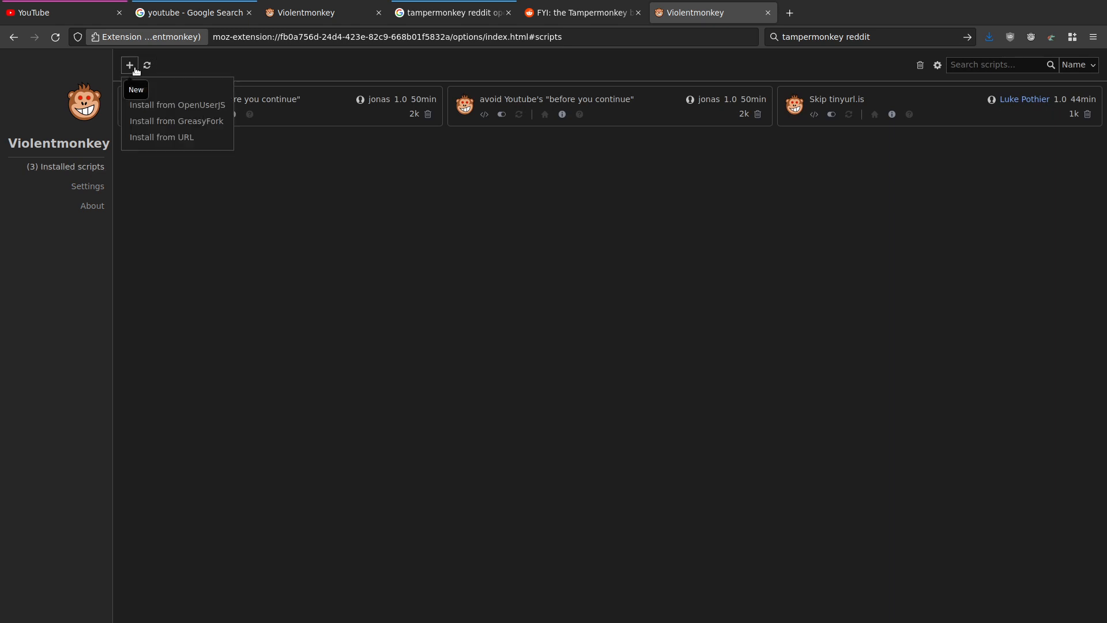
pyautogui.click(187, 91)
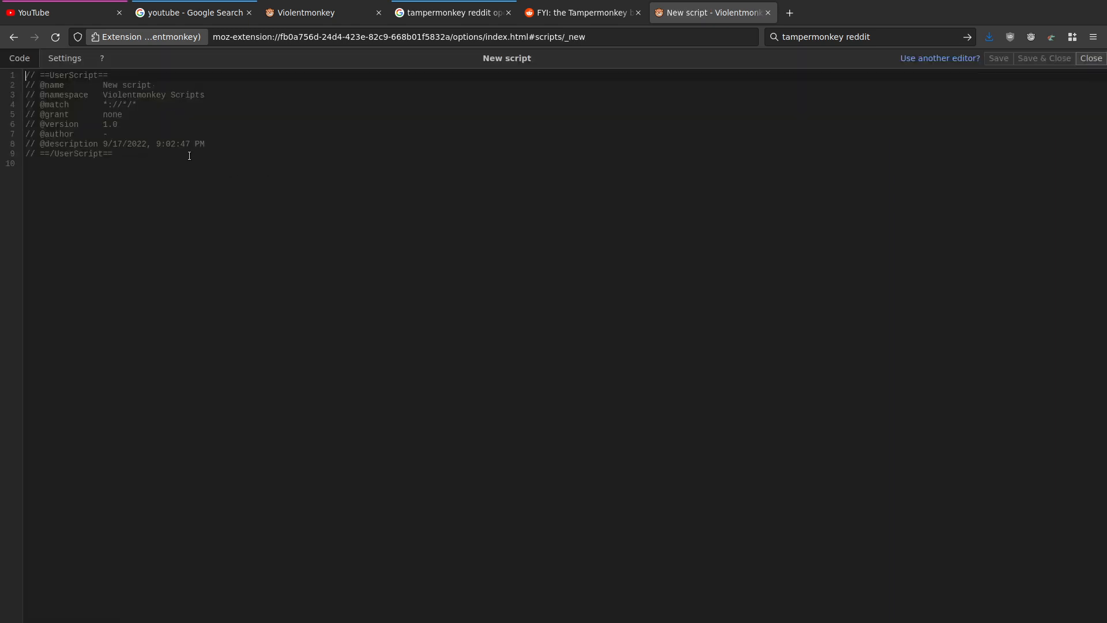
pyautogui.moveTo(142, 144); pyautogui.dragTo(36, 55)
pyautogui.click(151, 153)
pyautogui.click(1087, 59)
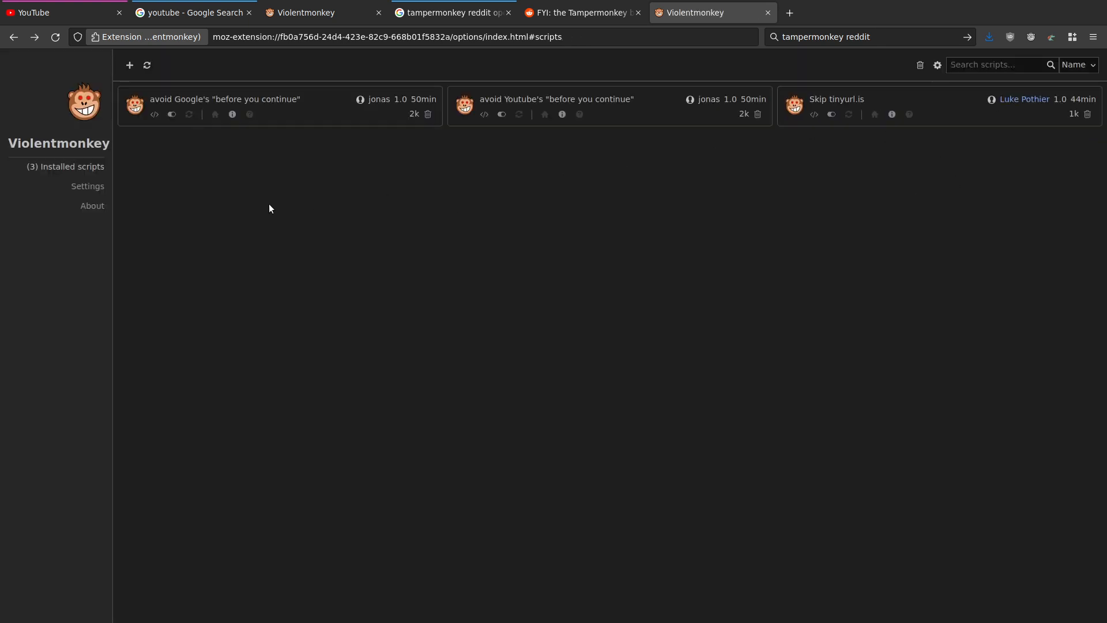
# Step: Review the options for installing scripts from OpenUserJS, GreasyFork or a URL, check the settings, and return to the installed scripts
pyautogui.click(130, 65)
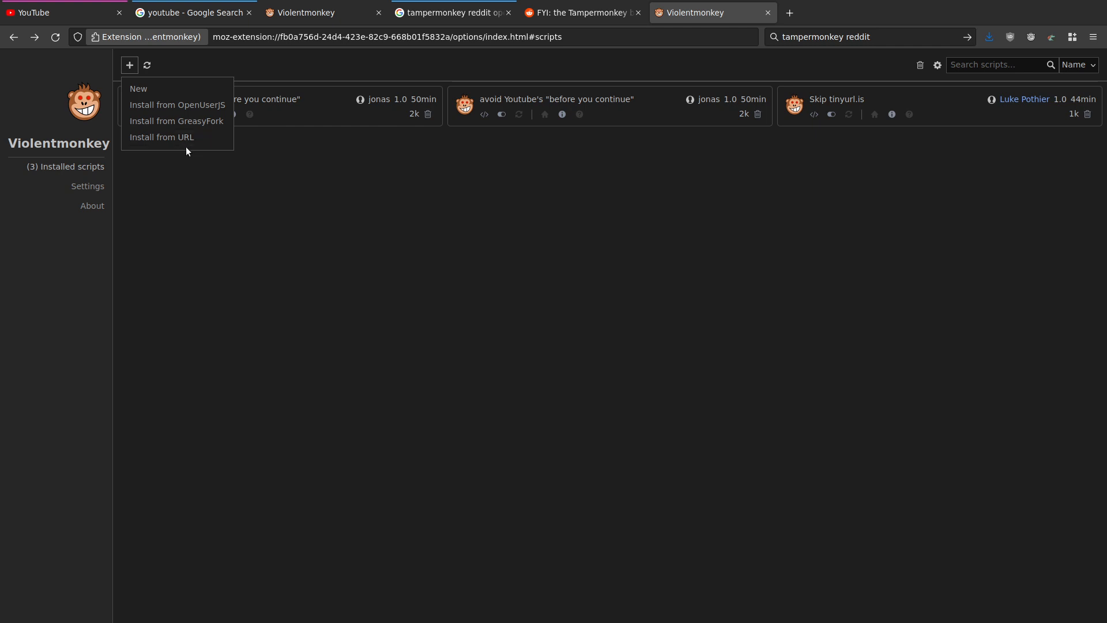
pyautogui.click(212, 167)
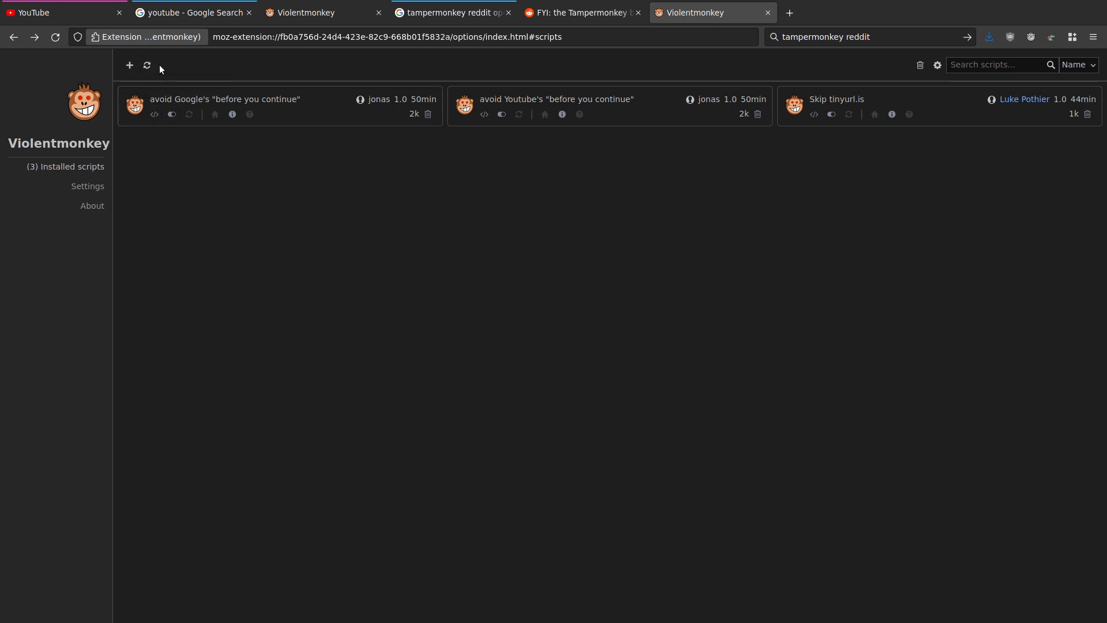
pyautogui.click(937, 66)
pyautogui.click(902, 147)
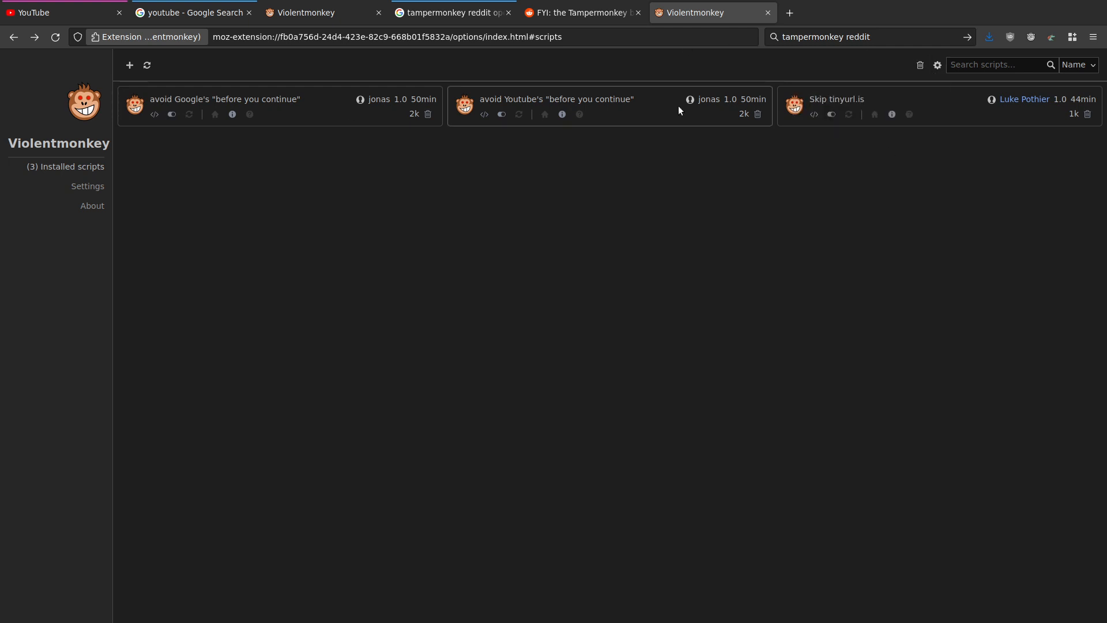
pyautogui.click(89, 186)
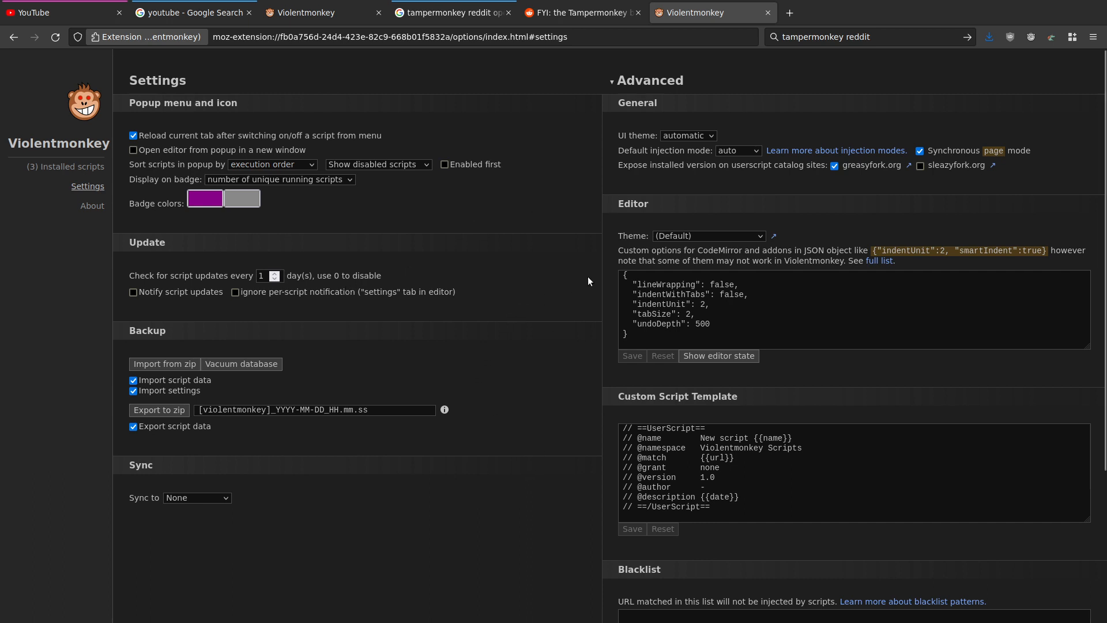
pyautogui.click(75, 169)
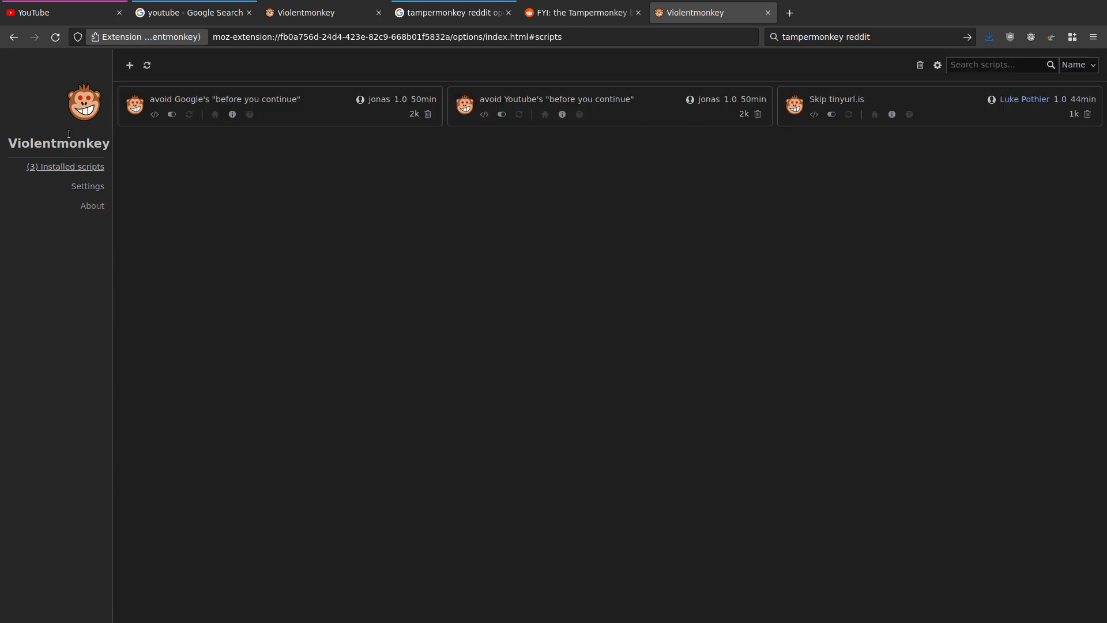
# Step: Open the script avoid Google's "before you continue" for editing and view its metadata settings, including the Homepage URL
pyautogui.click(152, 115)
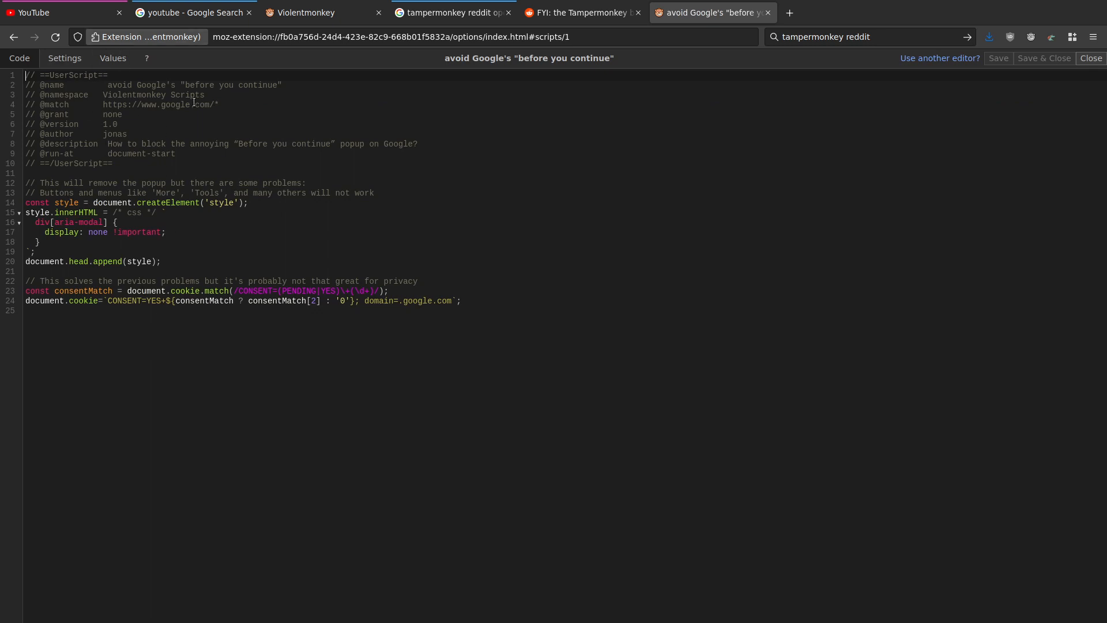
pyautogui.click(68, 60)
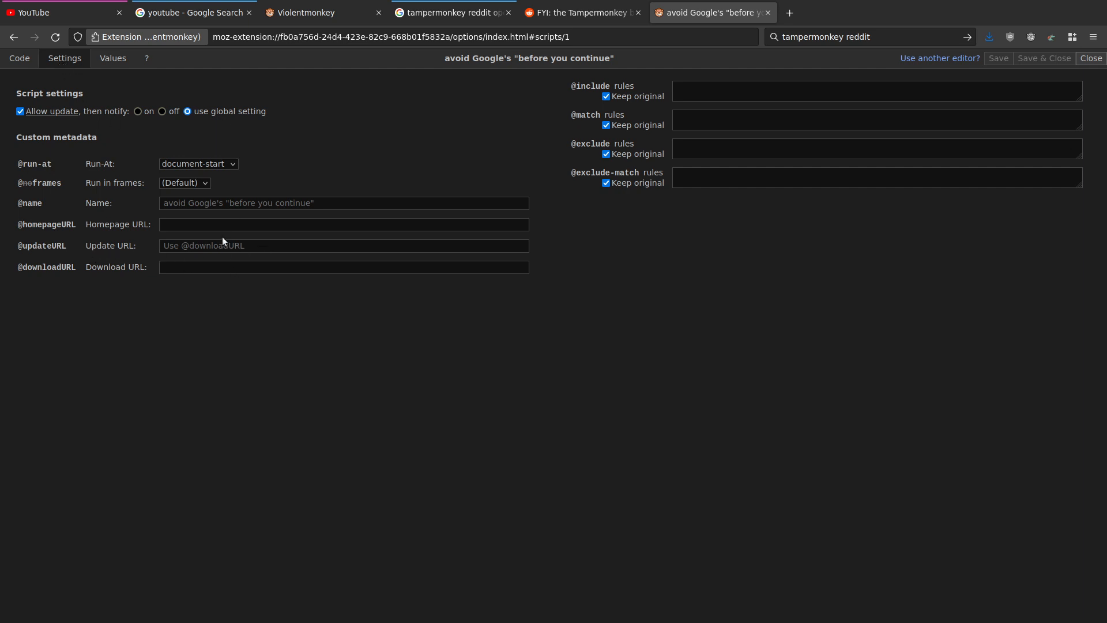
pyautogui.click(178, 225)
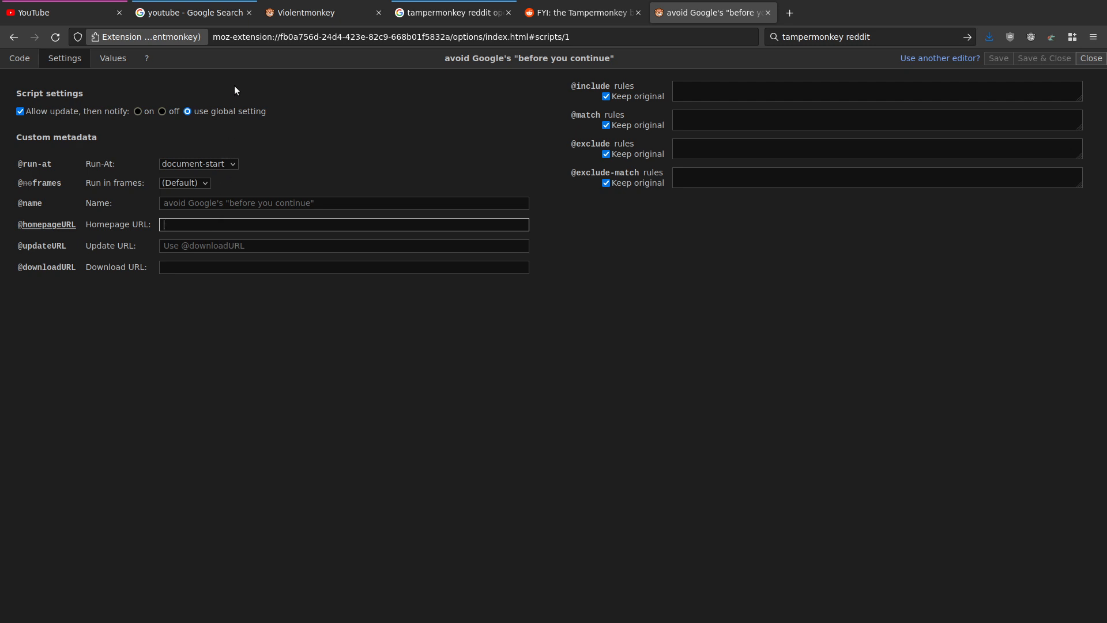
# Step: Open a new browser tab, switch to Emacs and open the "web" bookmark
pyautogui.click(790, 13)
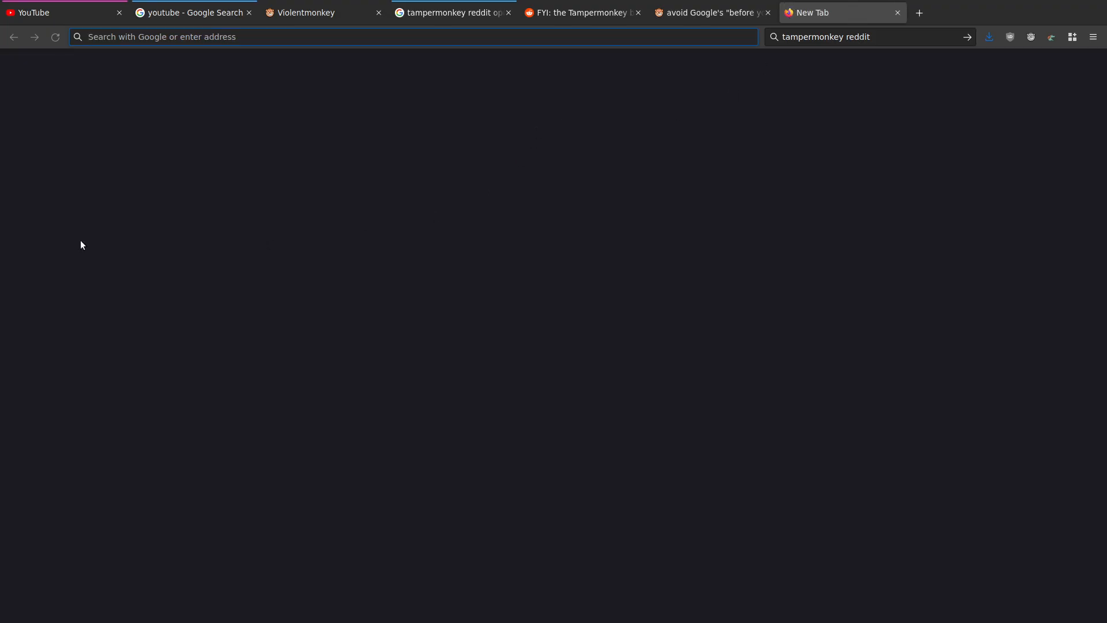
pyautogui.hotkey('alt', 'Tab')
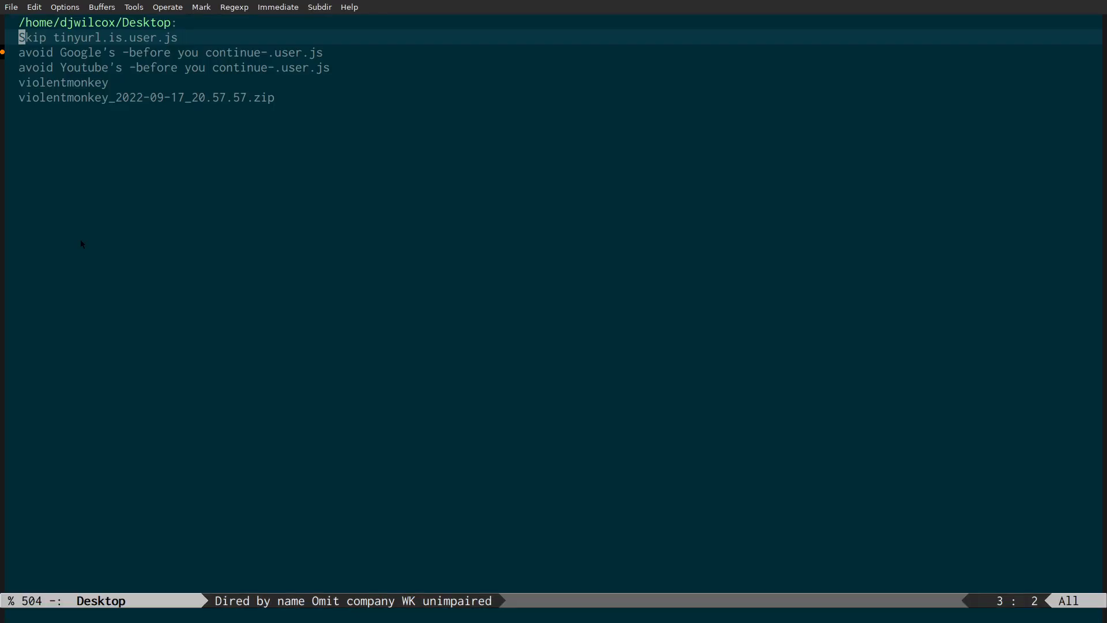
pyautogui.hotkey('ctrl', 'x')
pyautogui.write('rbweb')
pyautogui.press('Return')
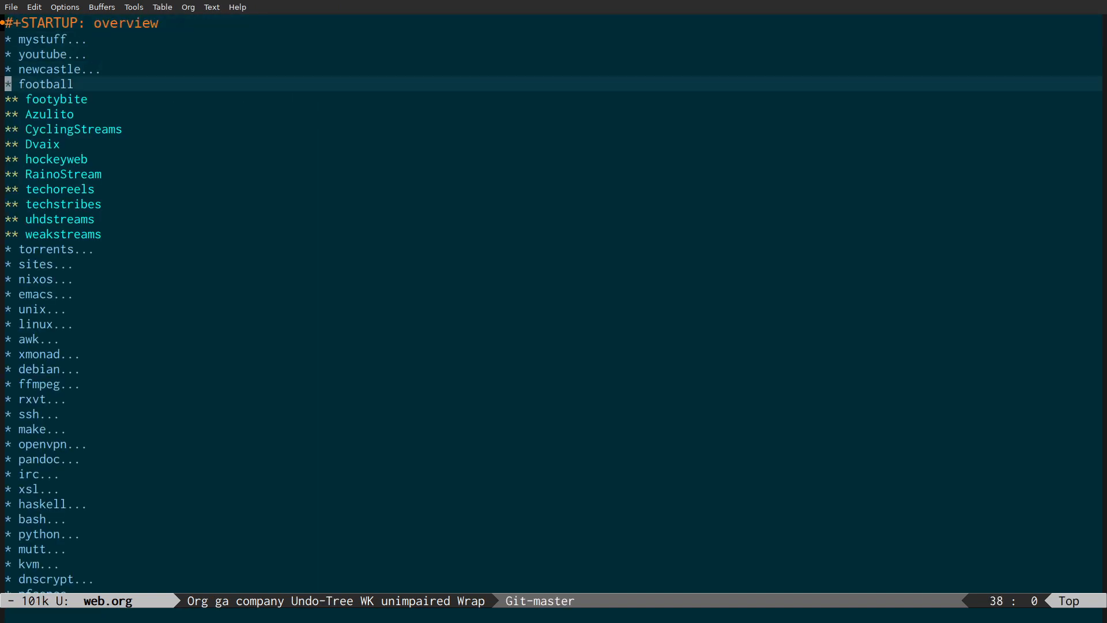
# Step: Collapse the football heading, expand mystuff in web.org, and open its github link in the browser
pyautogui.press('Tab')
pyautogui.press('Up')
pyautogui.press('Up')
pyautogui.press('Up')
pyautogui.press('Tab')
pyautogui.press('Down')
pyautogui.press('Down')
pyautogui.press('Down')
pyautogui.press('Down')
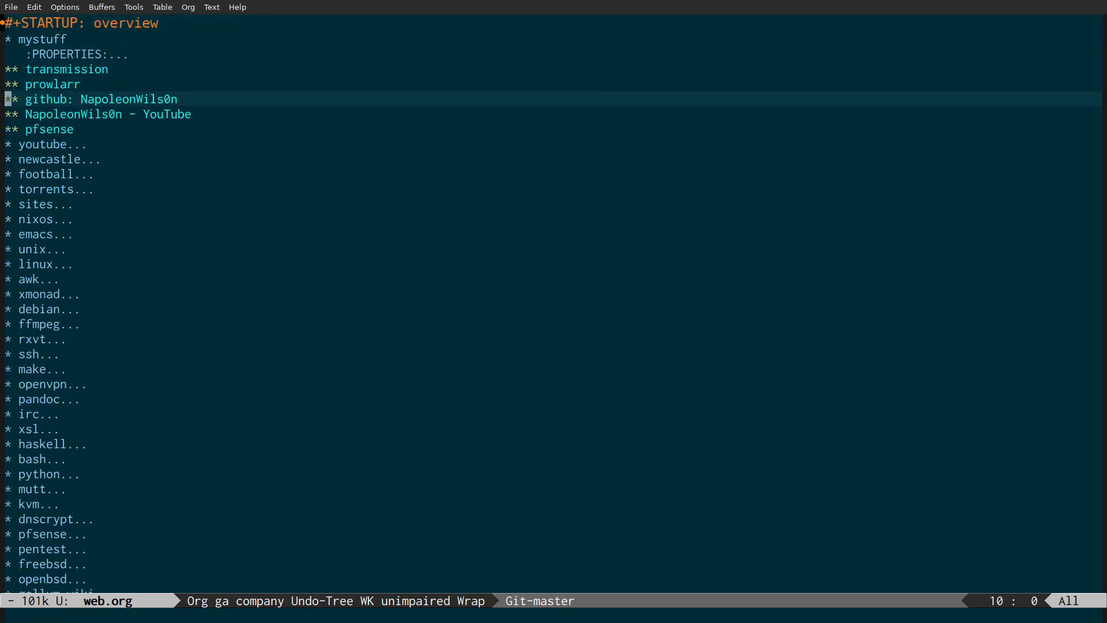
pyautogui.press('w')
pyautogui.hotkey('ctrl', 'c')
pyautogui.hotkey('ctrl', 'o')
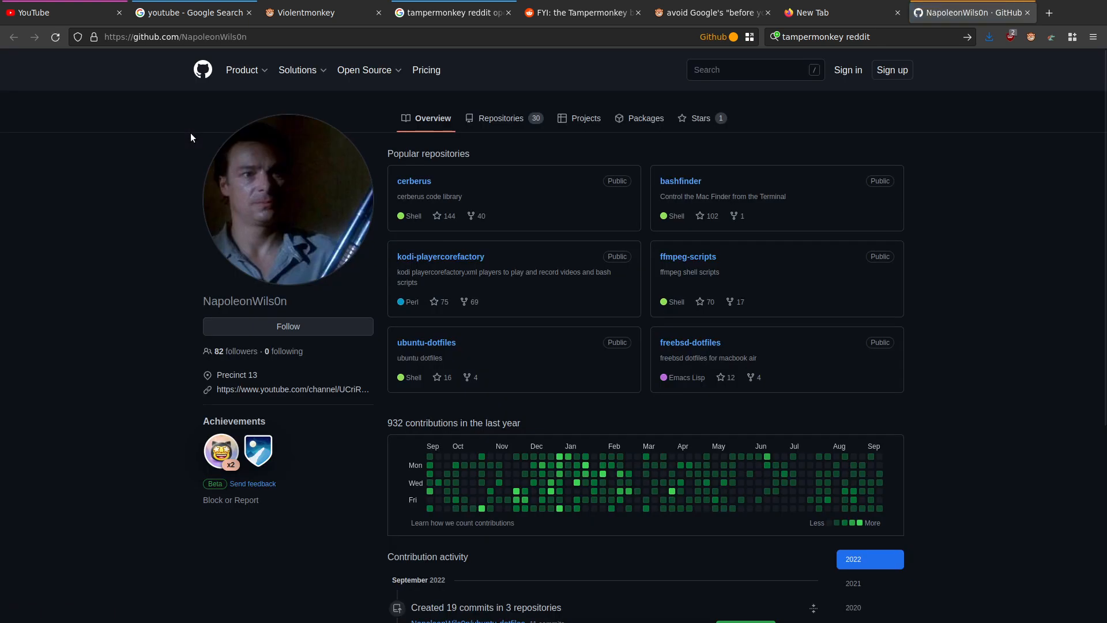
# Step: Open the cerberus repository and go into its violentmonkey/violentmonkey-js folder
pyautogui.click(421, 183)
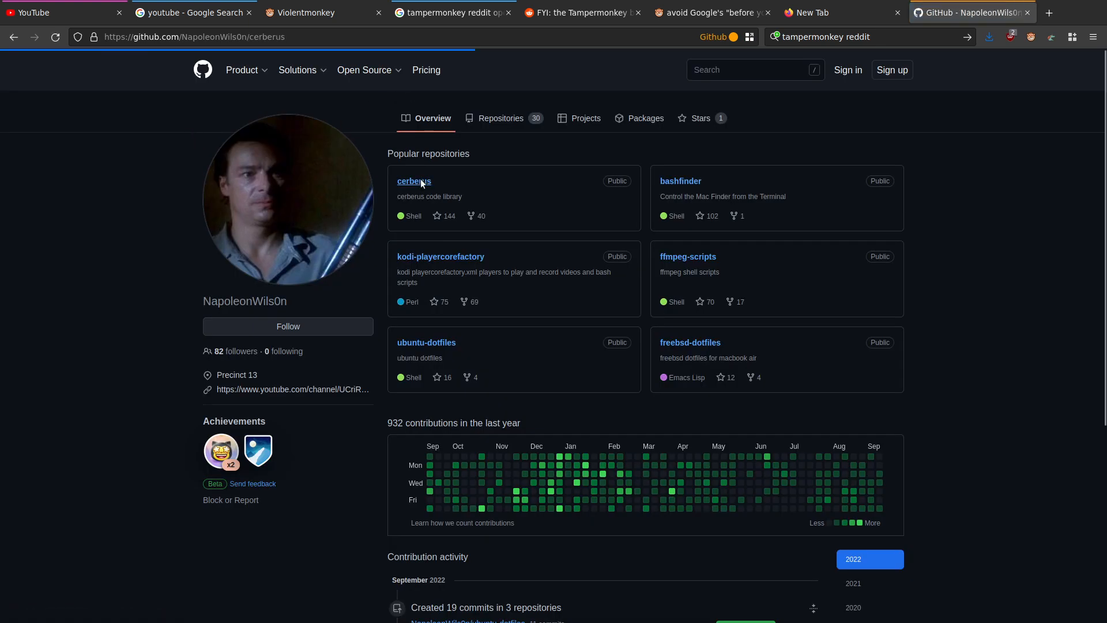
pyautogui.scroll(-20, 1011, 192)
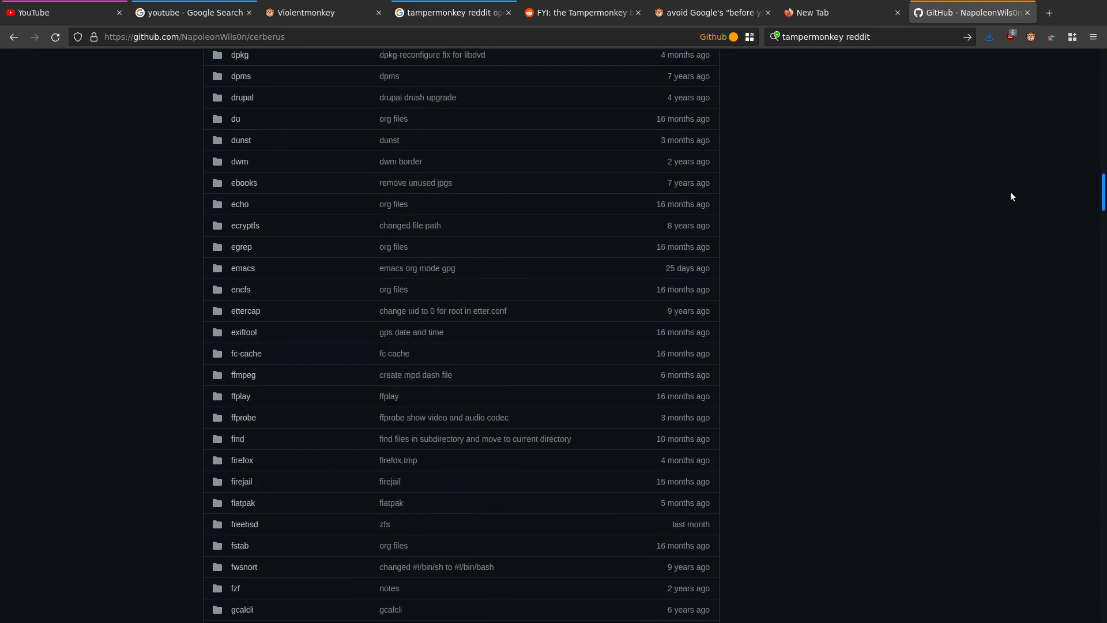
pyautogui.scroll(-15, 951, 327)
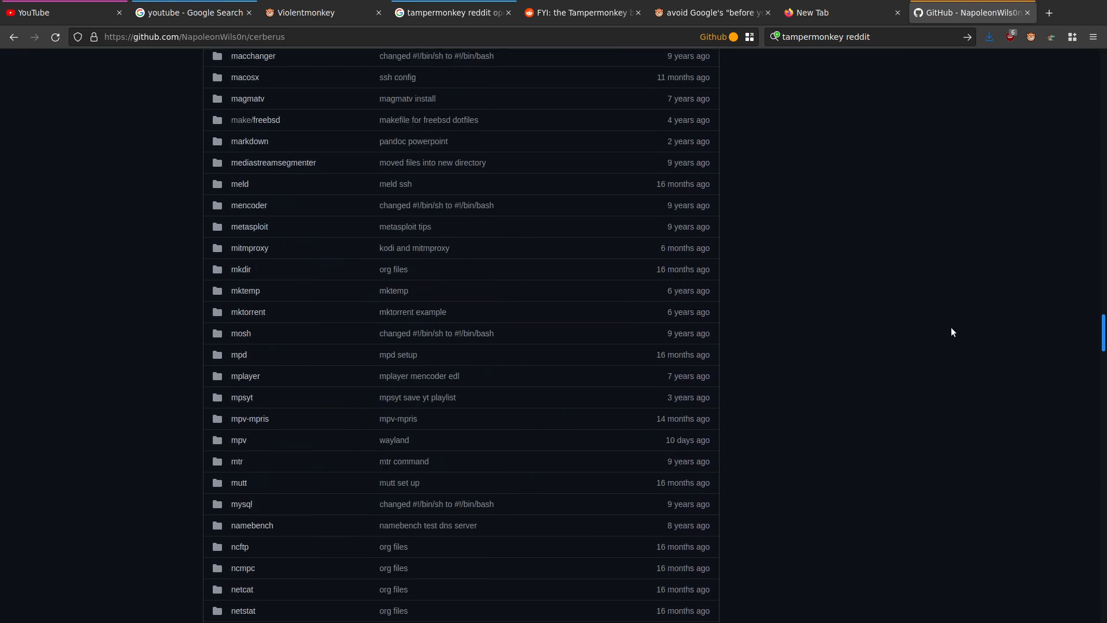
pyautogui.scroll(-20, 917, 410)
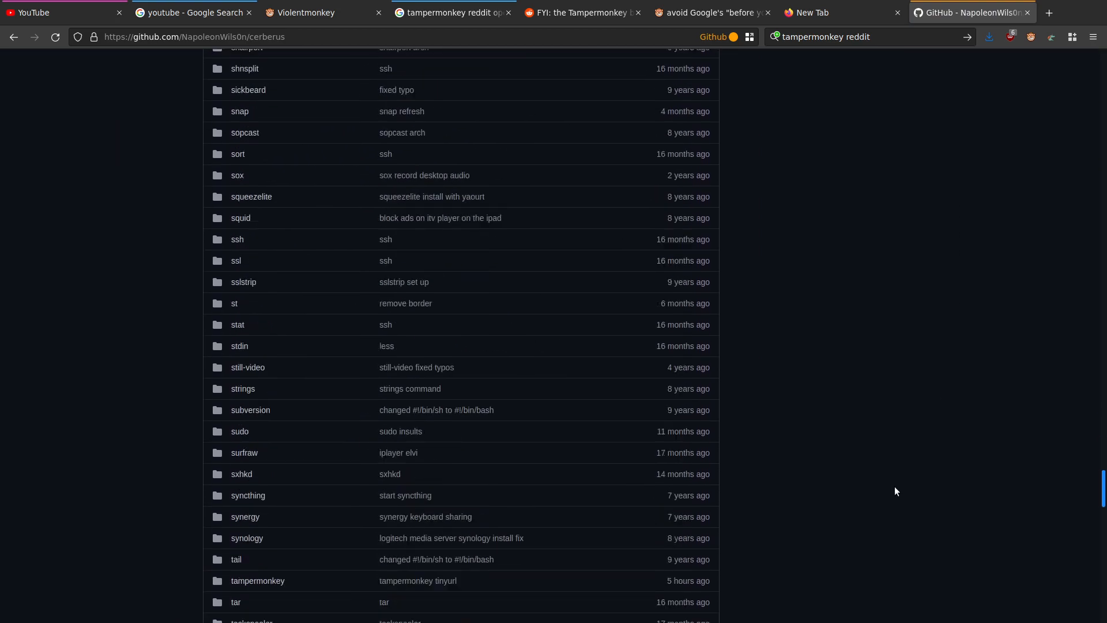
pyautogui.scroll(-2, 881, 568)
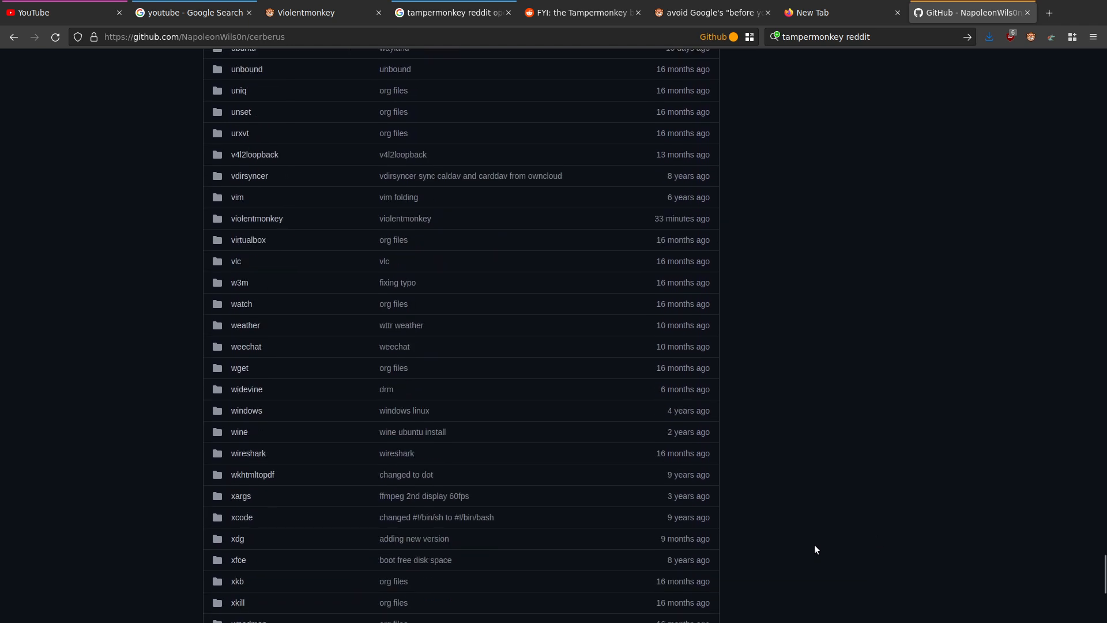
pyautogui.scroll(5, 488, 423)
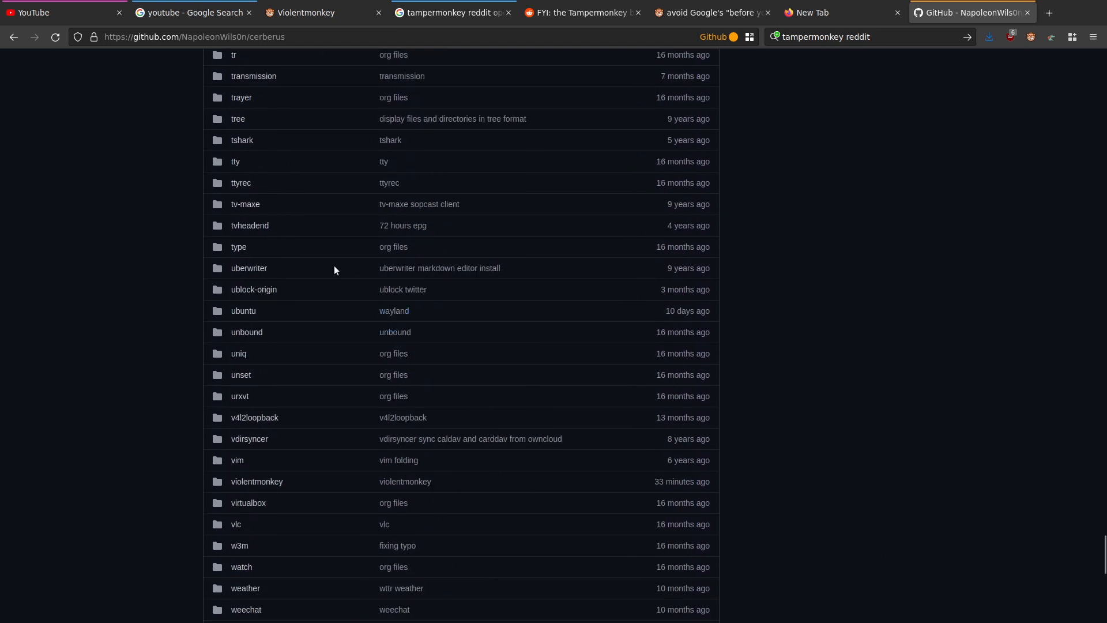
pyautogui.scroll(-6, 329, 270)
pyautogui.click(260, 285)
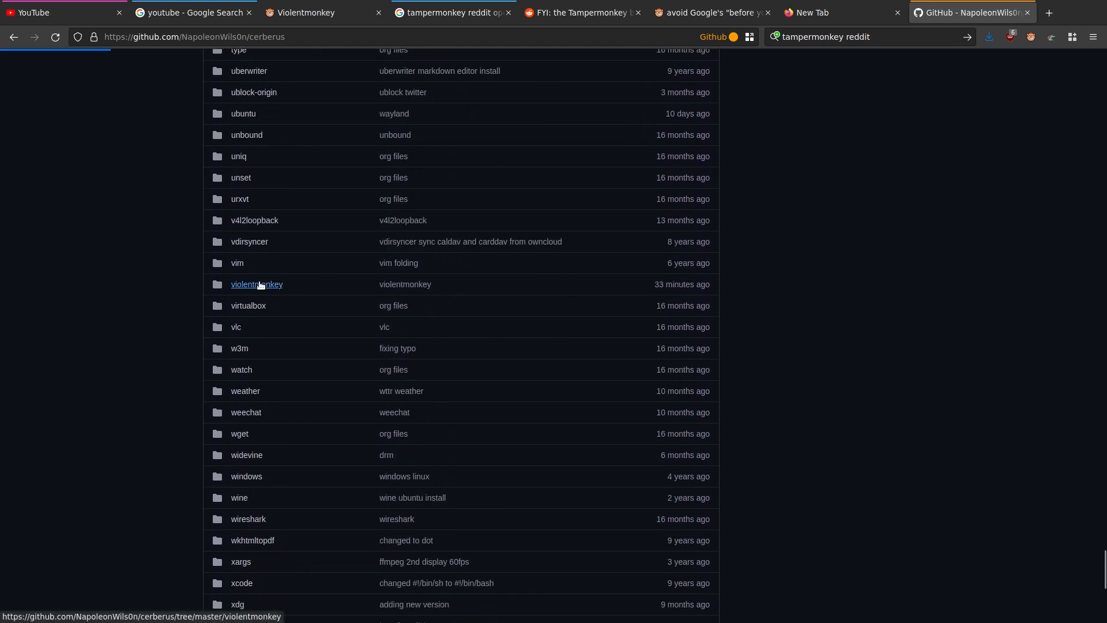
pyautogui.click(272, 259)
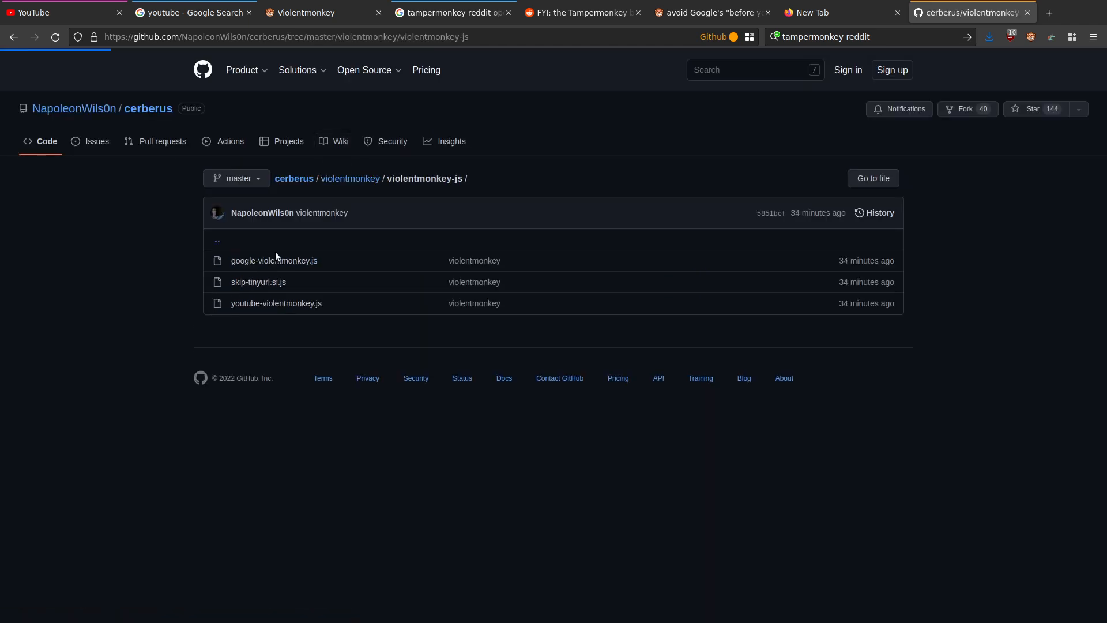
# Step: Open skip-tinyurl.si.js in a new tab, show its raw version, and copy the raw file's URL
pyautogui.middleClick(278, 283)
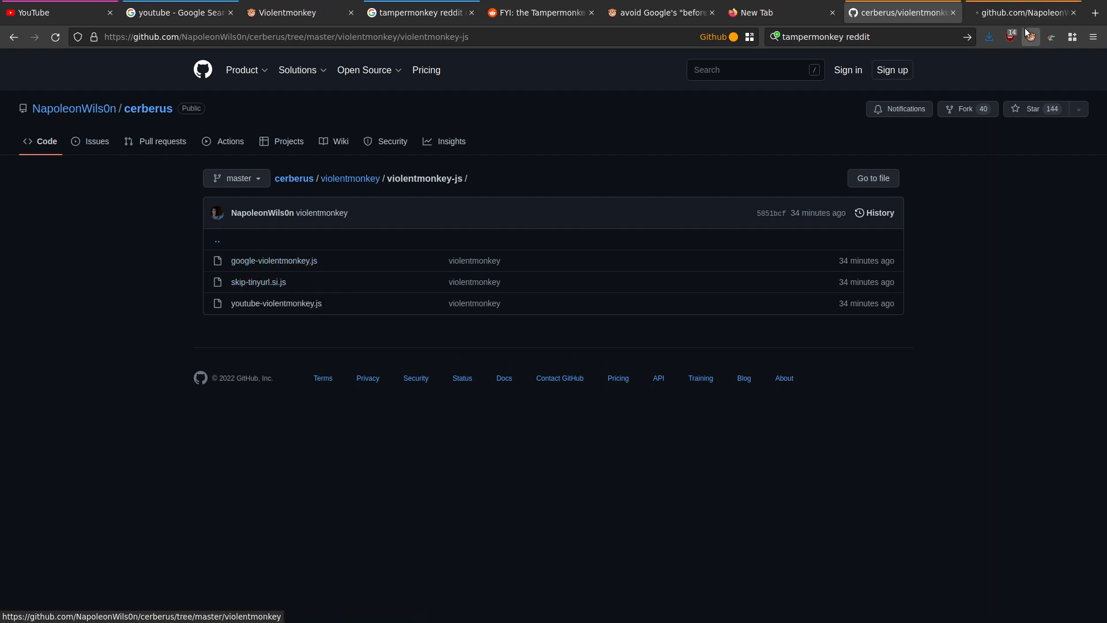
pyautogui.click(1021, 12)
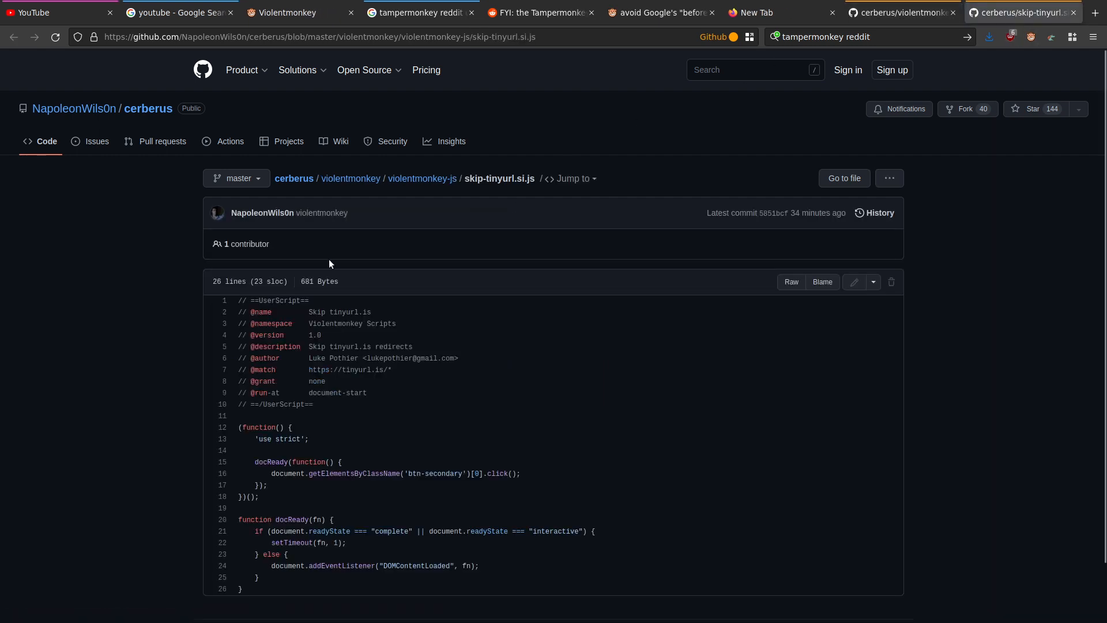
pyautogui.click(790, 283)
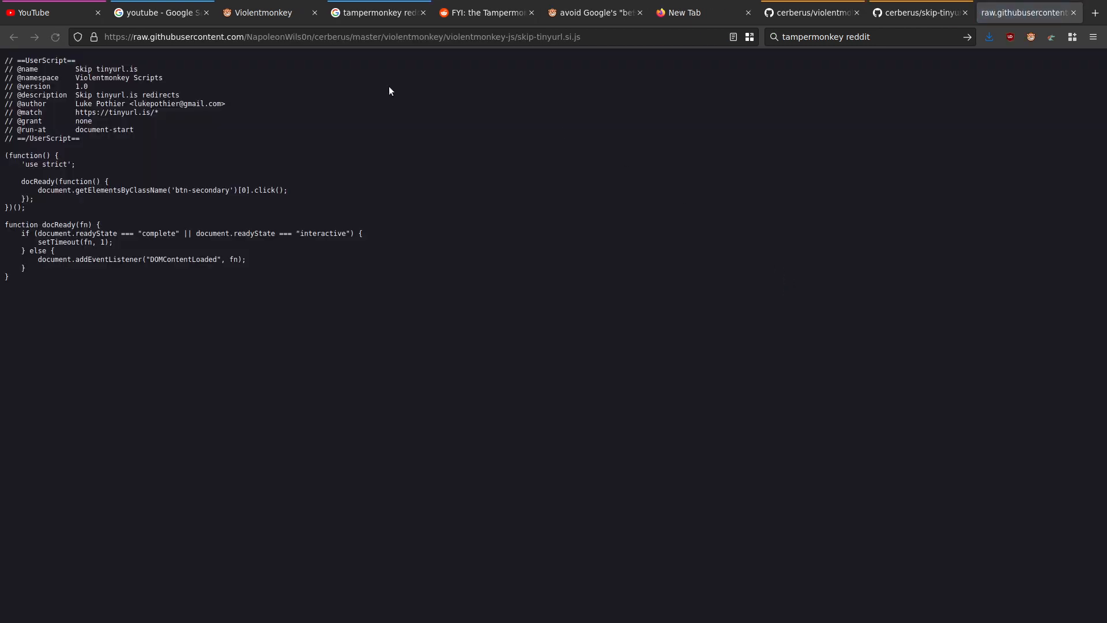
pyautogui.moveTo(616, 37); pyautogui.dragTo(87, 34)
pyautogui.hotkey('ctrl', 'c')
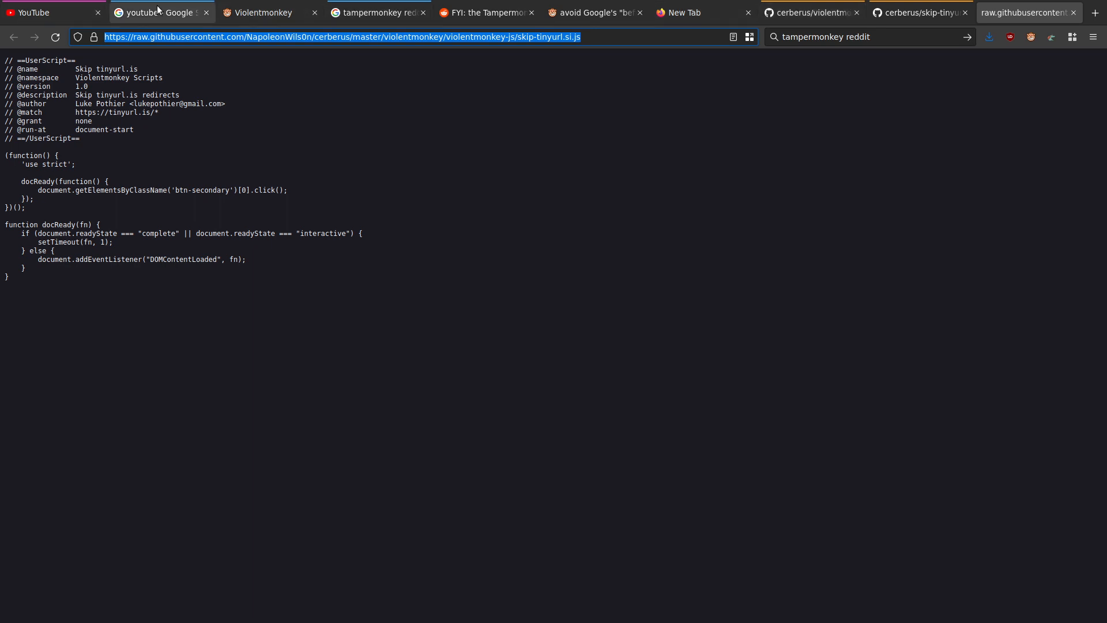
# Step: Close the YouTube, Google search and Reddit tabs, and return to the avoid Google's "before you continue" script settings
pyautogui.click(98, 12)
pyautogui.click(98, 12)
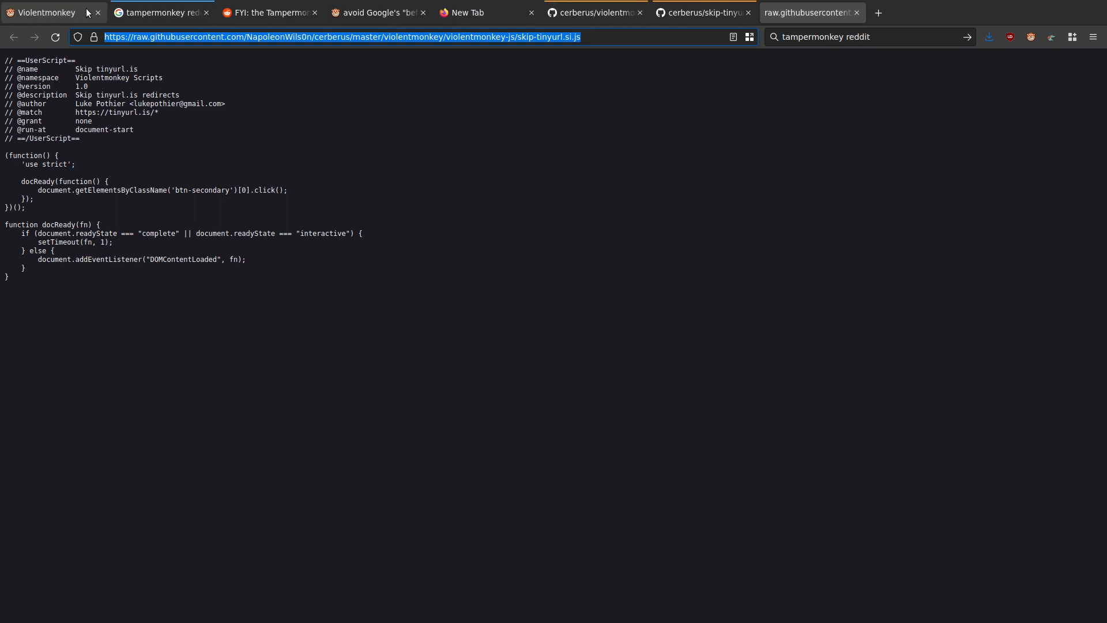
pyautogui.click(91, 13)
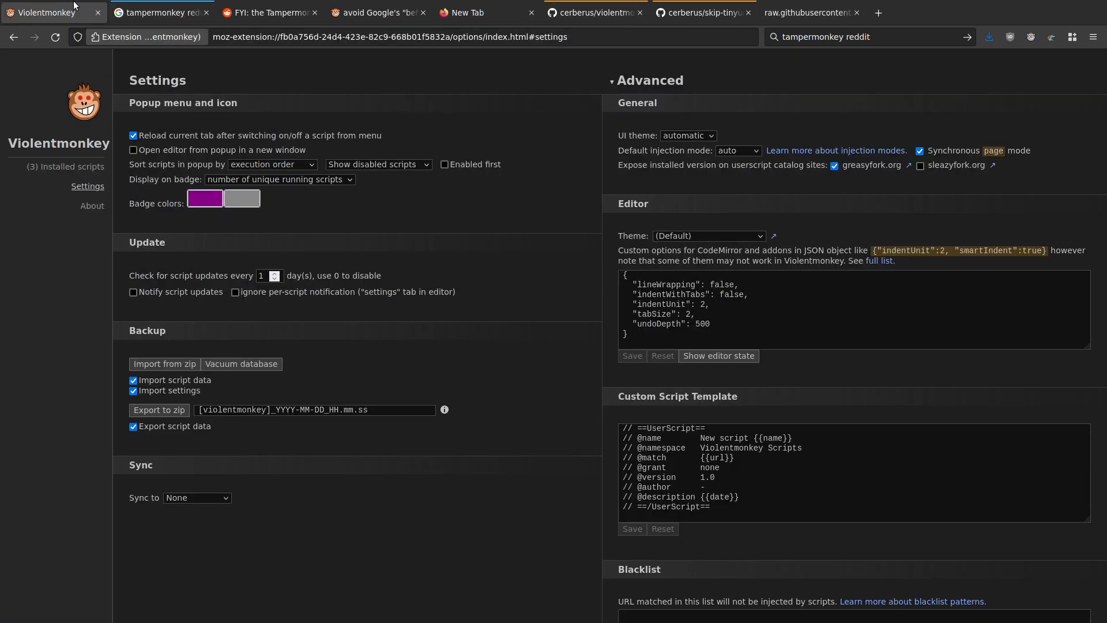
pyautogui.click(165, 4)
pyautogui.click(206, 12)
pyautogui.click(206, 13)
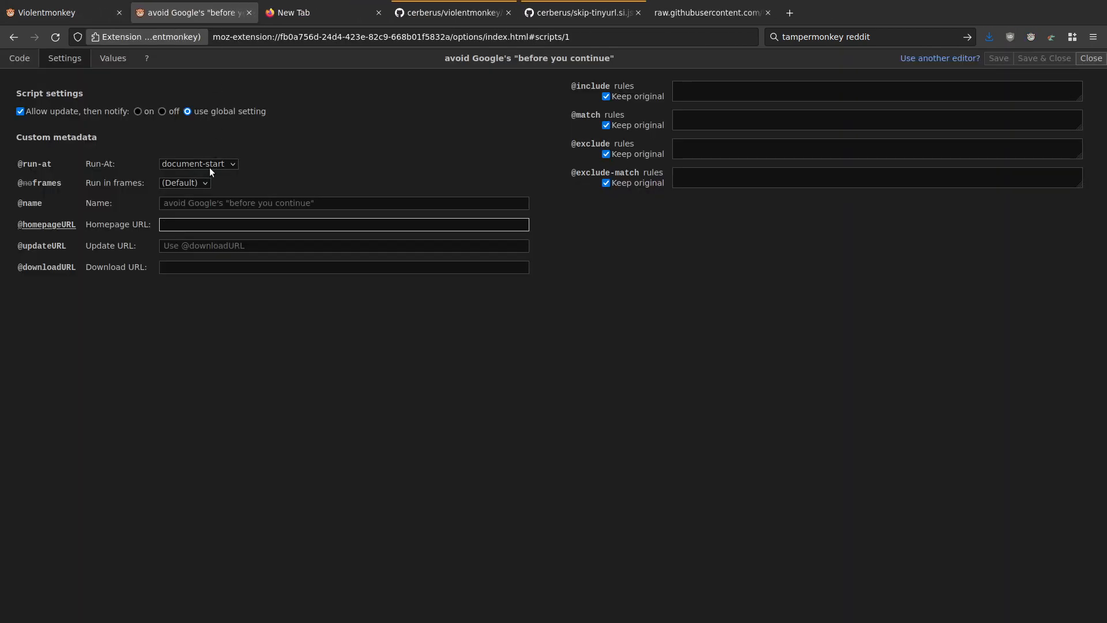
# Step: Paste the raw skip-tinyurl.si.js URL as the script's Download URL, and place the cursor in the empty Homepage URL field
pyautogui.click(179, 244)
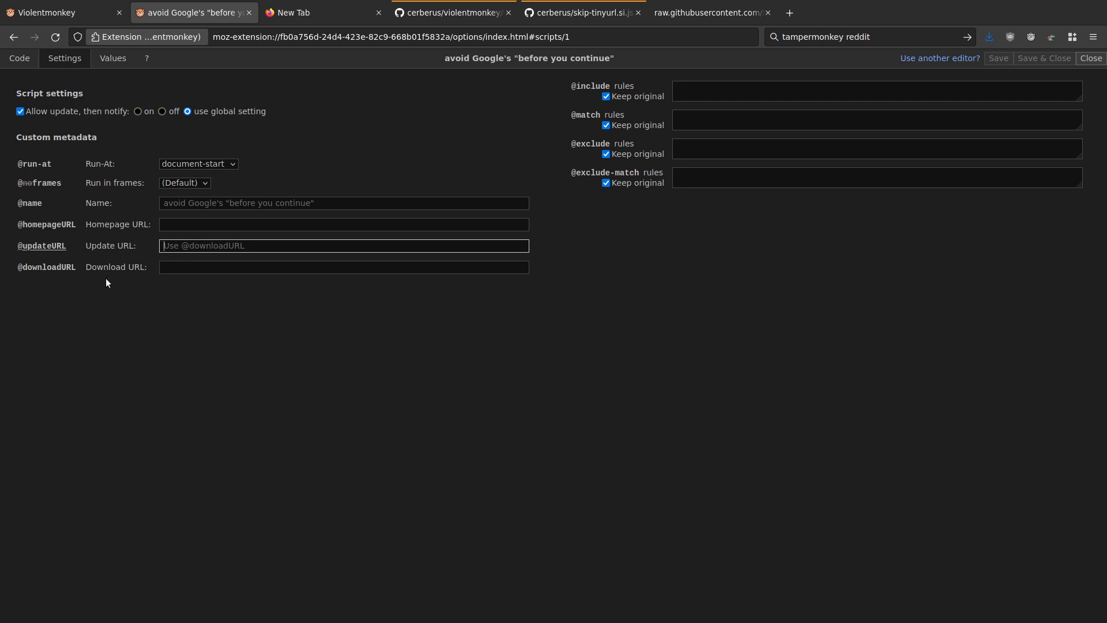
pyautogui.click(168, 265)
pyautogui.hotkey('ctrl', 'v')
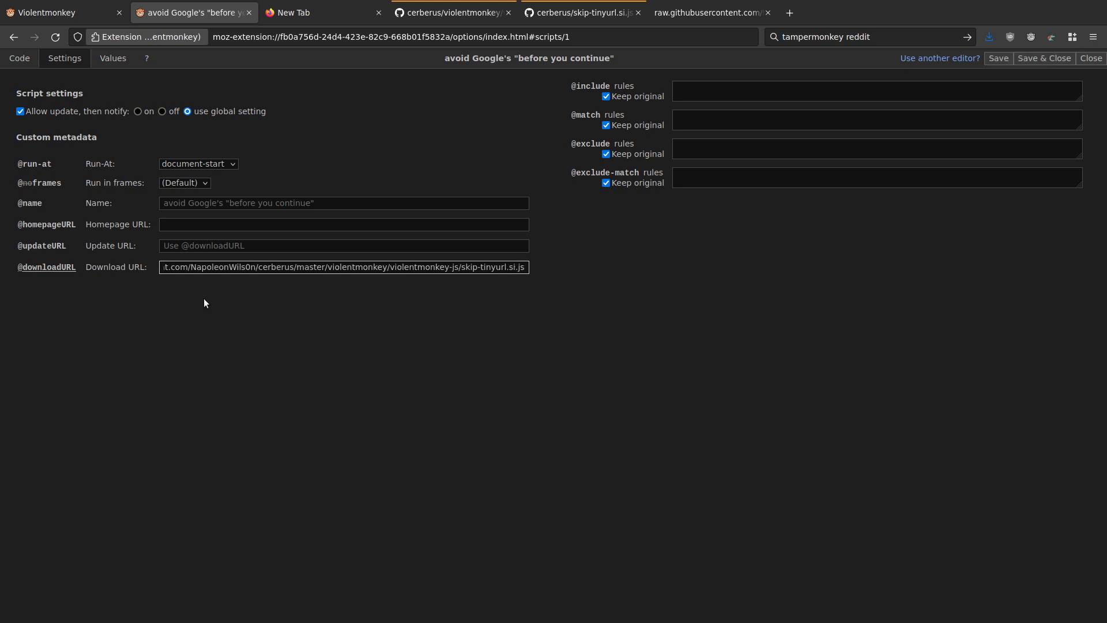
pyautogui.click(200, 224)
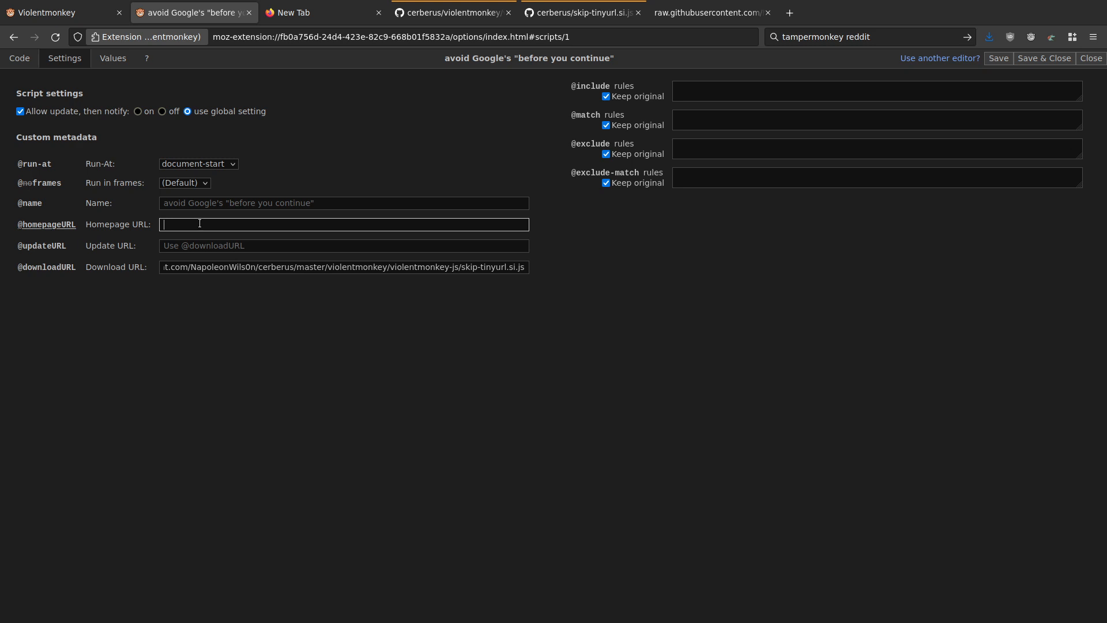
# Step: Paste the raw skip-tinyurl.si.js URL as the script's Homepage URL, then save and close the script editor
pyautogui.hotkey('ctrl', 'v')
pyautogui.click(208, 336)
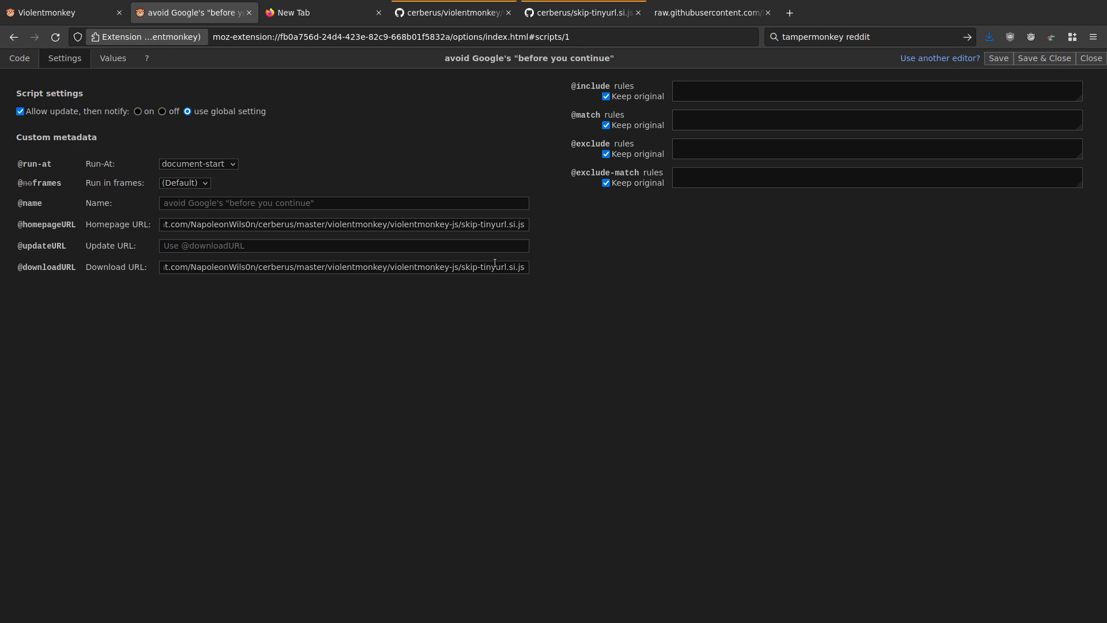
pyautogui.click(997, 59)
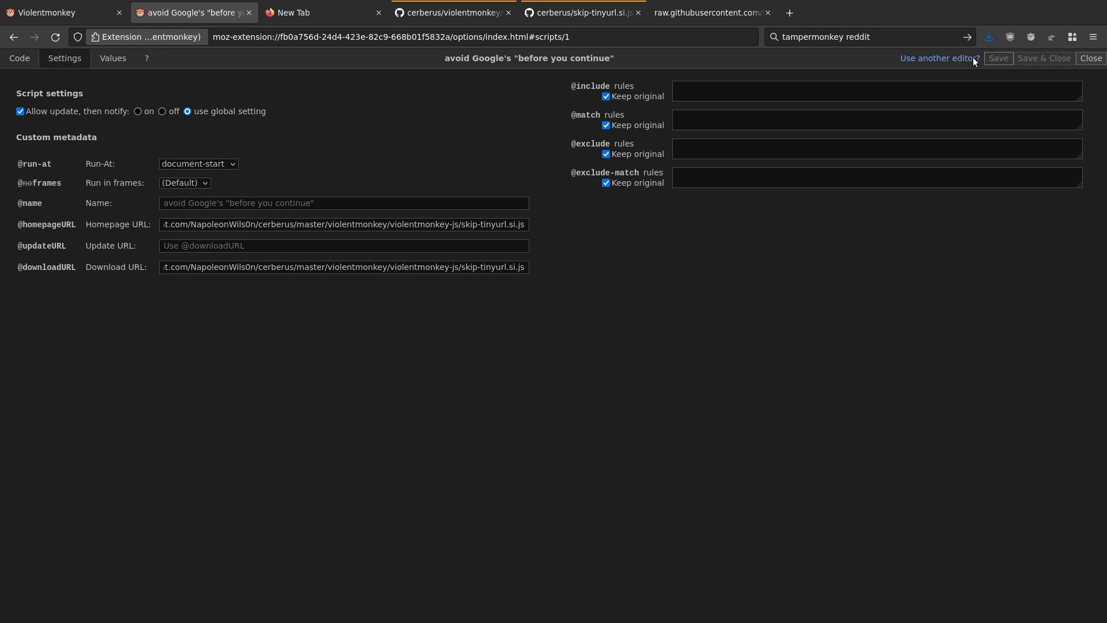
pyautogui.click(1096, 60)
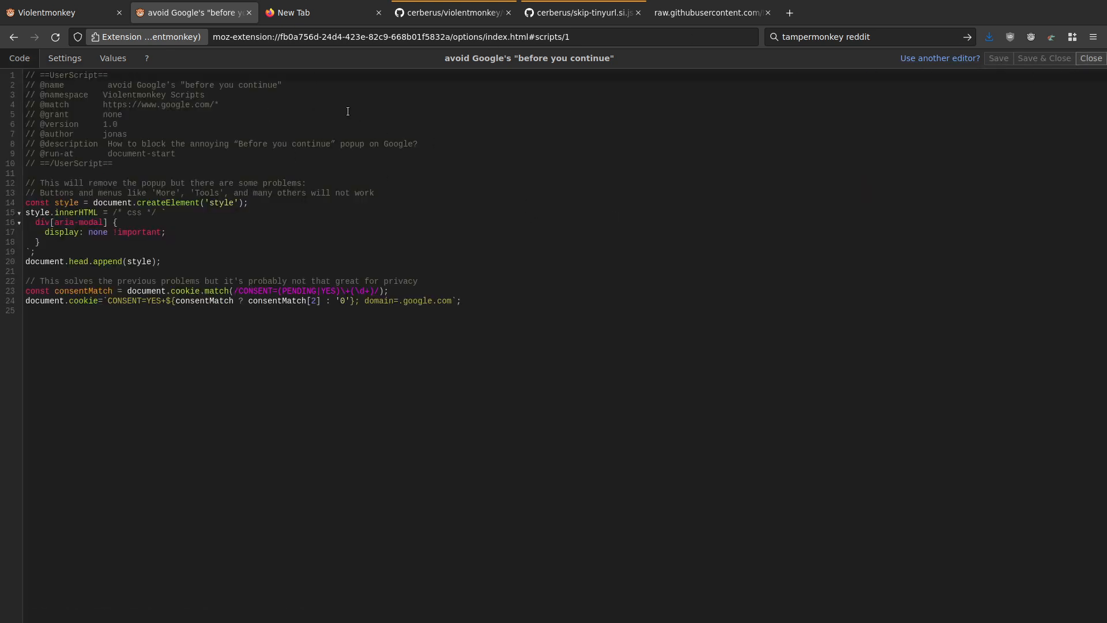
pyautogui.click(1092, 58)
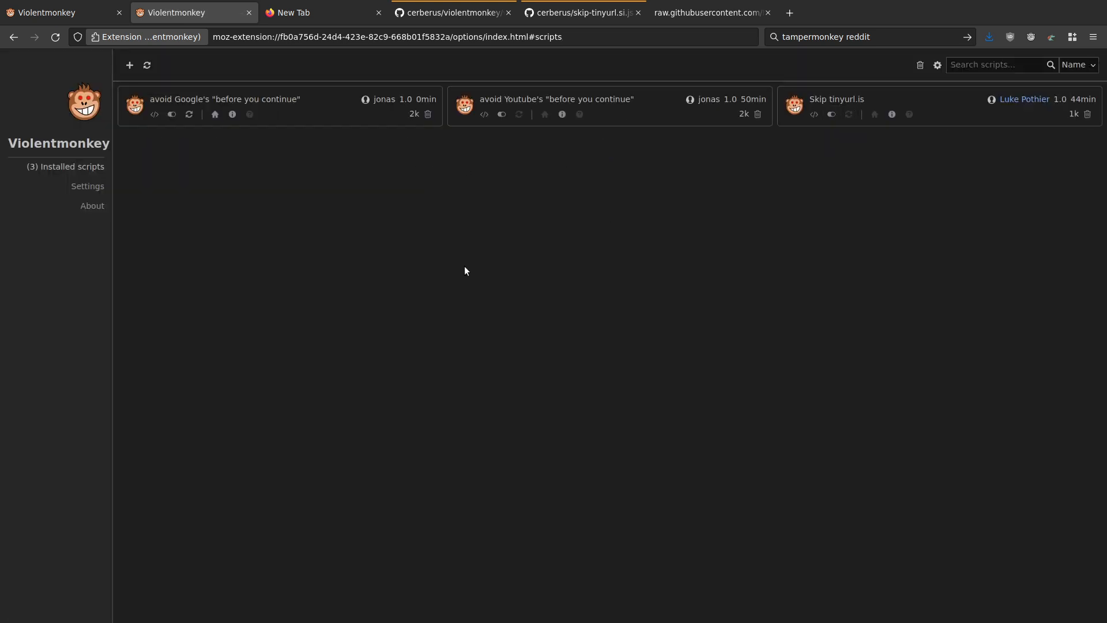
# Step: Switch to Emacs and open skip-tinyurl.si.js from ~/git/cerberus/violentmonkey/violentmonkey-js
pyautogui.press('super+1')
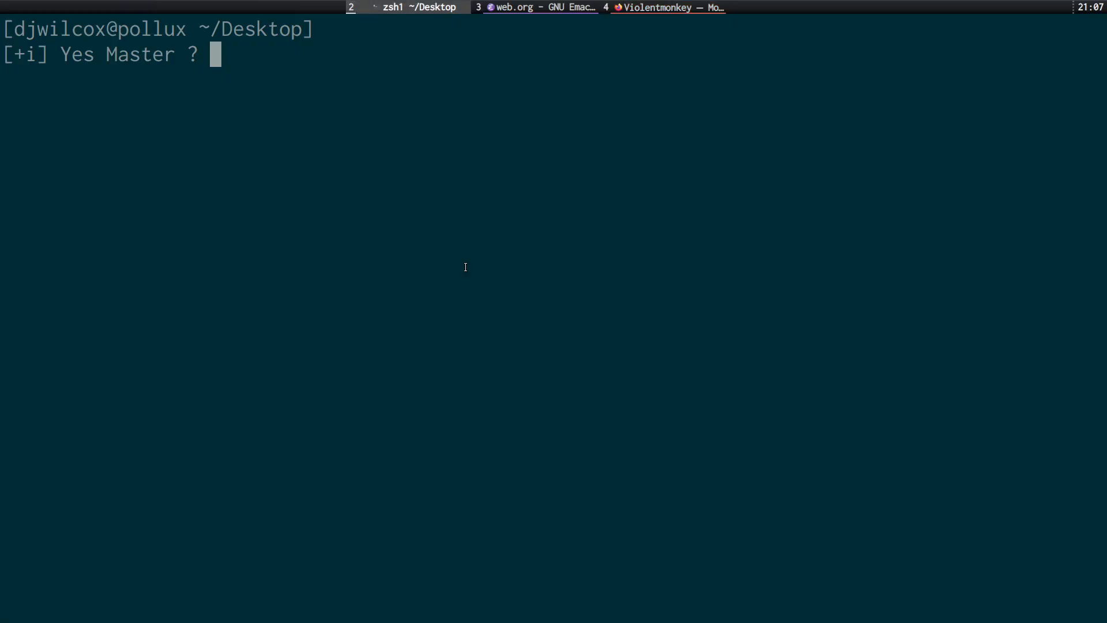
pyautogui.press('super+2')
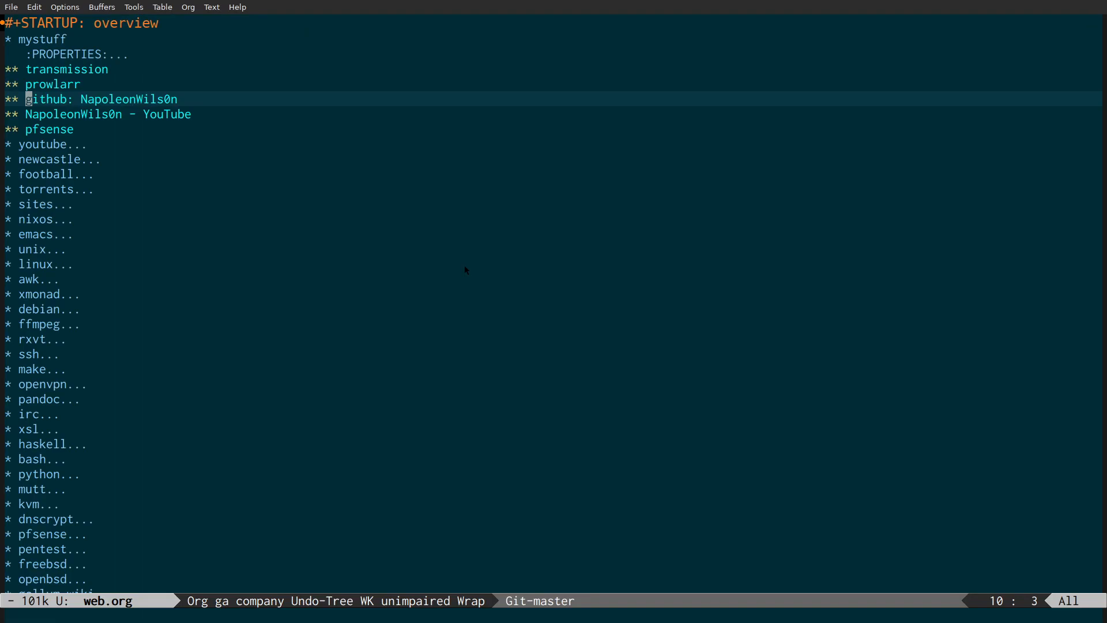
pyautogui.hotkey('ctrl', 'x')
pyautogui.hotkey('ctrl', 'f')
pyautogui.press('BackSpace')
pyautogui.press('BackSpace')
pyautogui.press('BackSpace')
pyautogui.press('BackSpace')
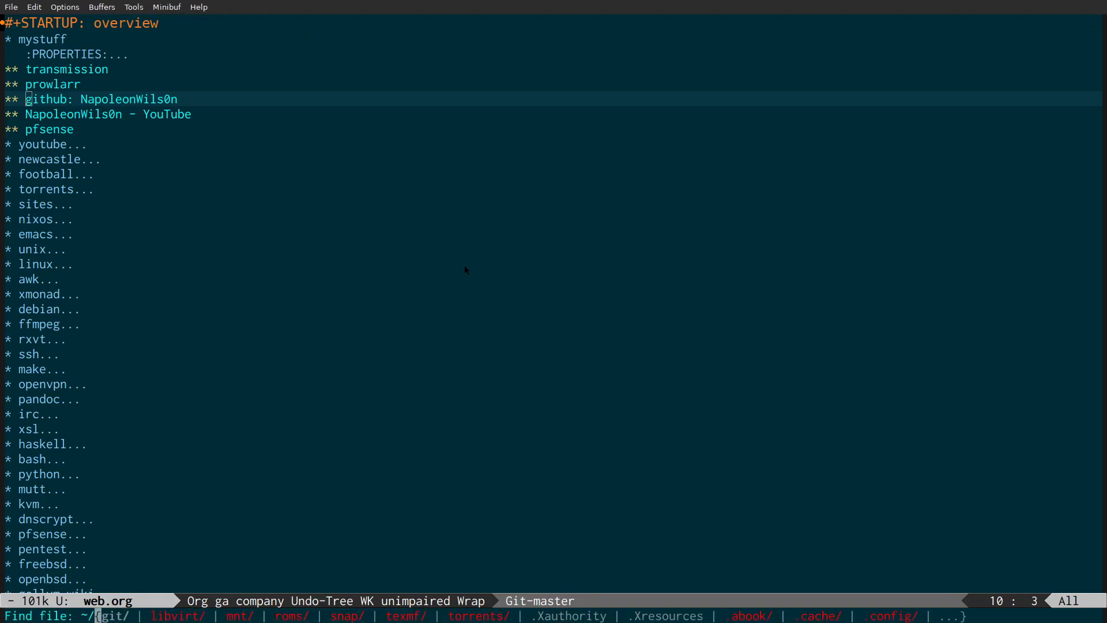
pyautogui.press('Return')
pyautogui.press('Return')
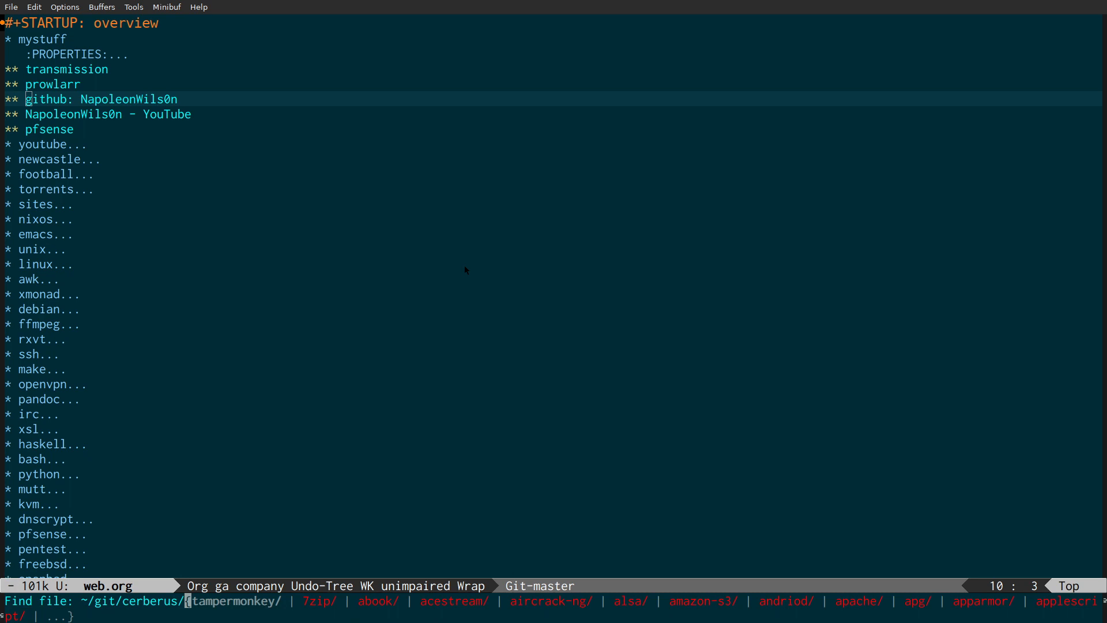
pyautogui.write('viol')
pyautogui.press('Return')
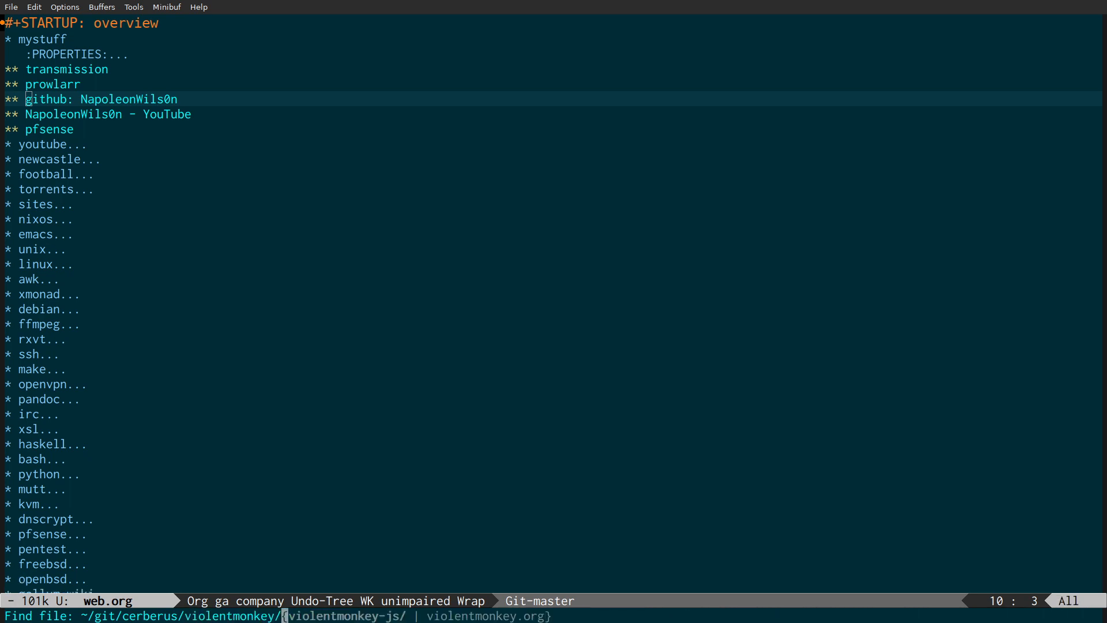
pyautogui.press('Return')
pyautogui.press('Return')
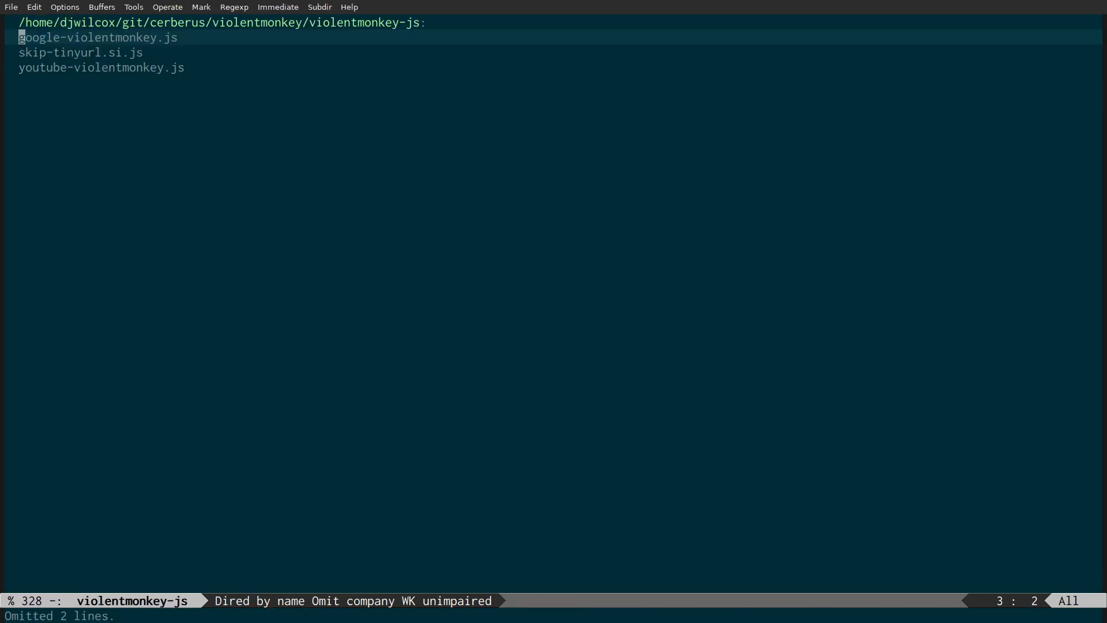
pyautogui.press('n')
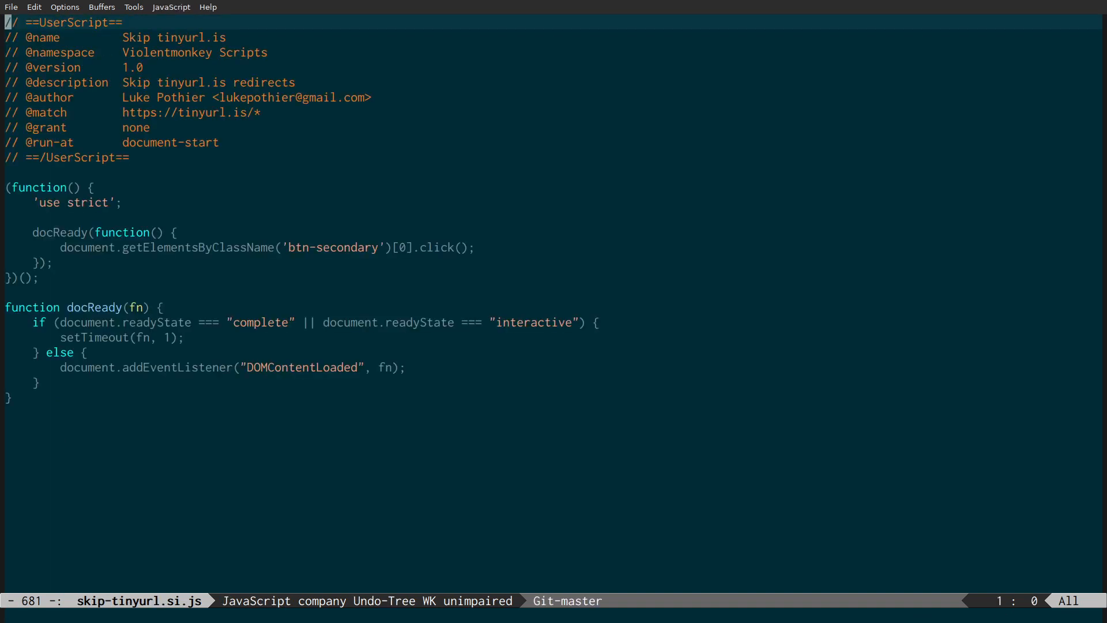
pyautogui.press('Down')
pyautogui.press('Down')
pyautogui.press('Down')
pyautogui.press('Down')
pyautogui.press('Down')
pyautogui.press('Down')
pyautogui.press('Down')
pyautogui.press('Down')
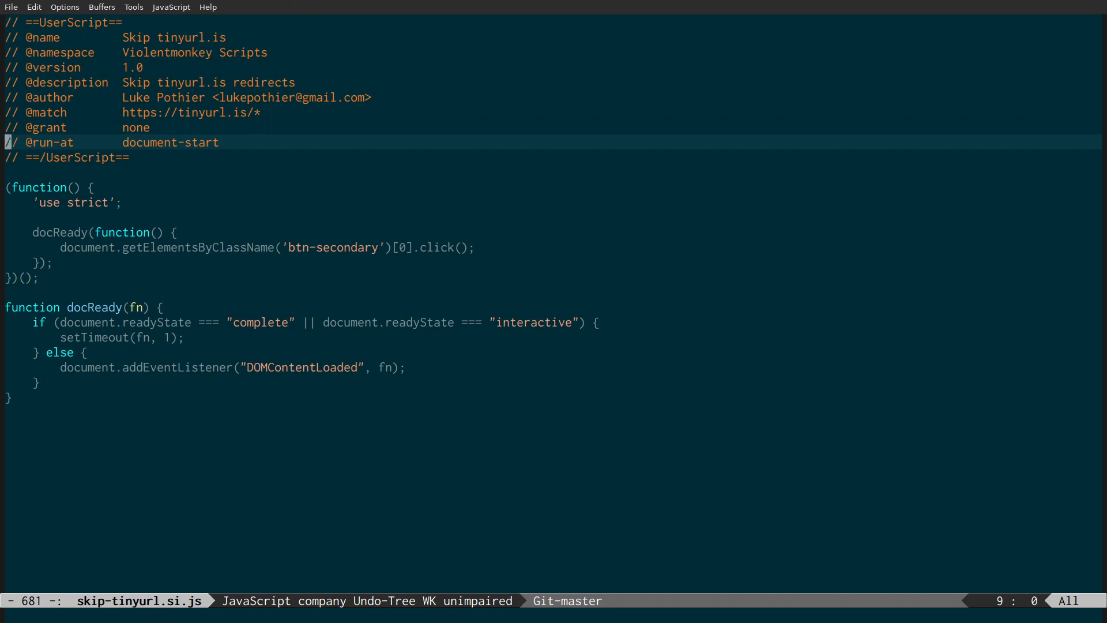
pyautogui.press('y')
pyautogui.press('y')
pyautogui.press('p')
pyautogui.press('w')
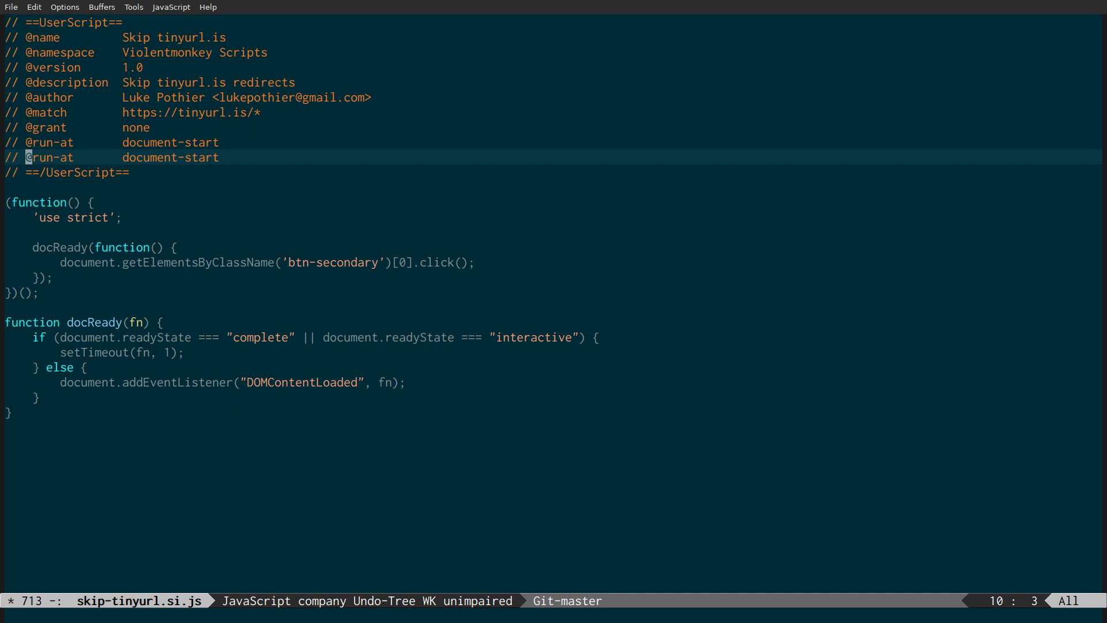
pyautogui.press('d')
pyautogui.press('d')
# Step: Insert the line "// comments" directly above the script's first function and save the file
pyautogui.press('j')
pyautogui.write('o')
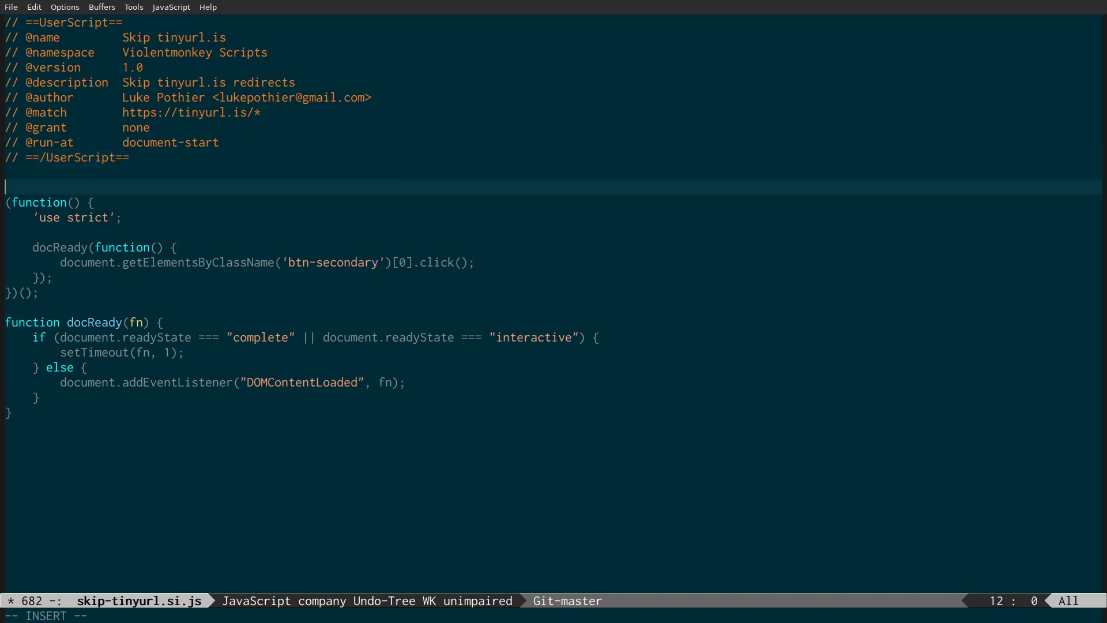
pyautogui.write('// comme')
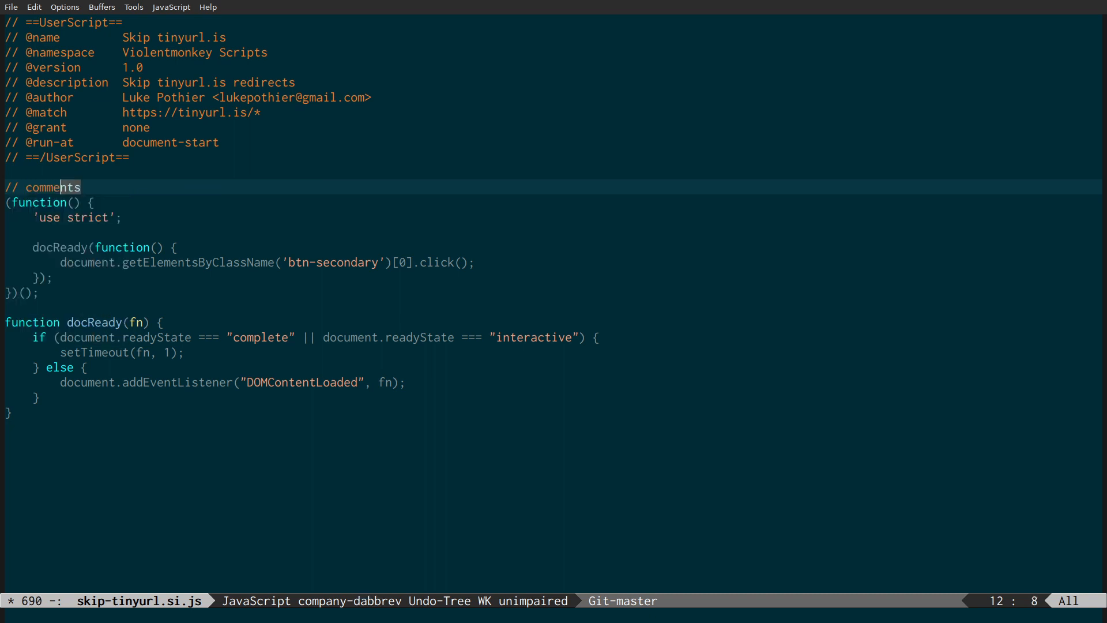
pyautogui.write('nts')
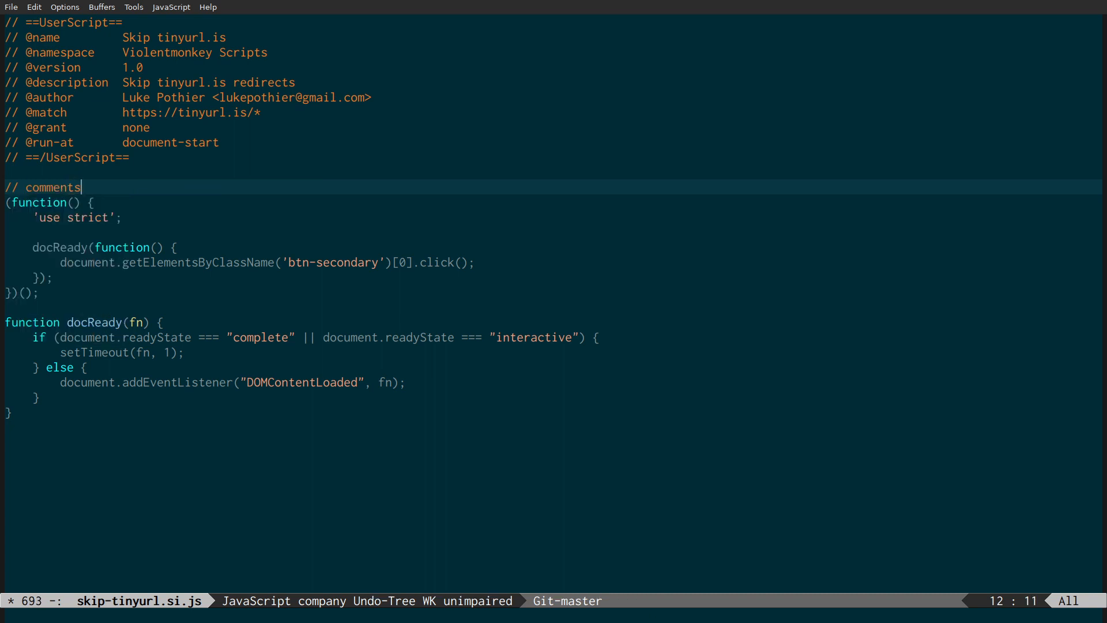
pyautogui.press('Escape')
pyautogui.hotkey('ctrl', 'x')
pyautogui.hotkey('ctrl', 's')
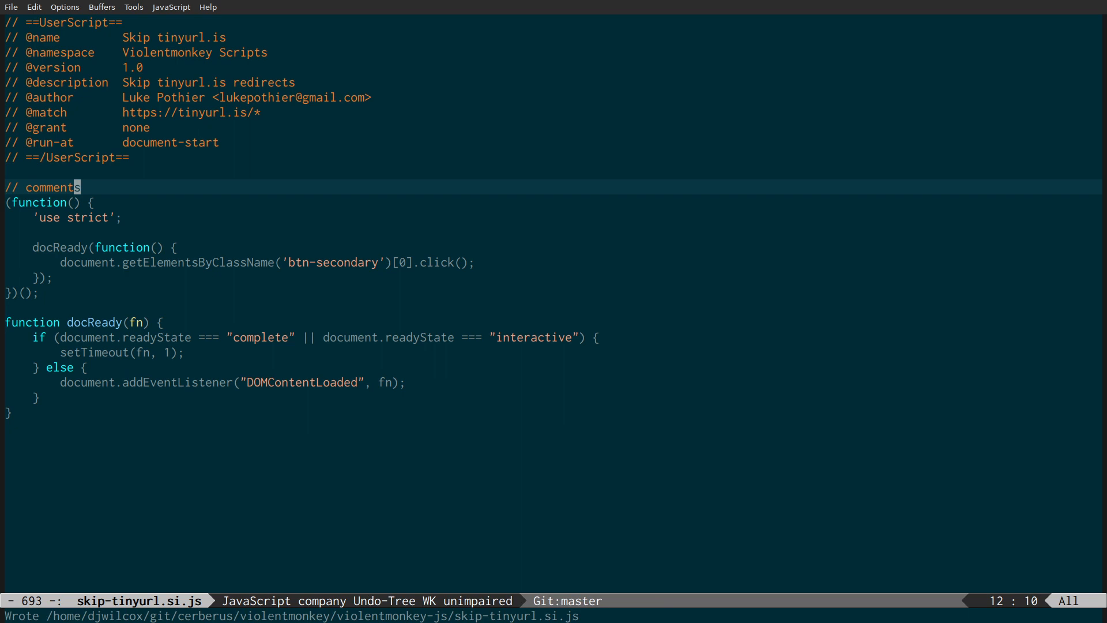
pyautogui.hotkey('ctrl', 'c')
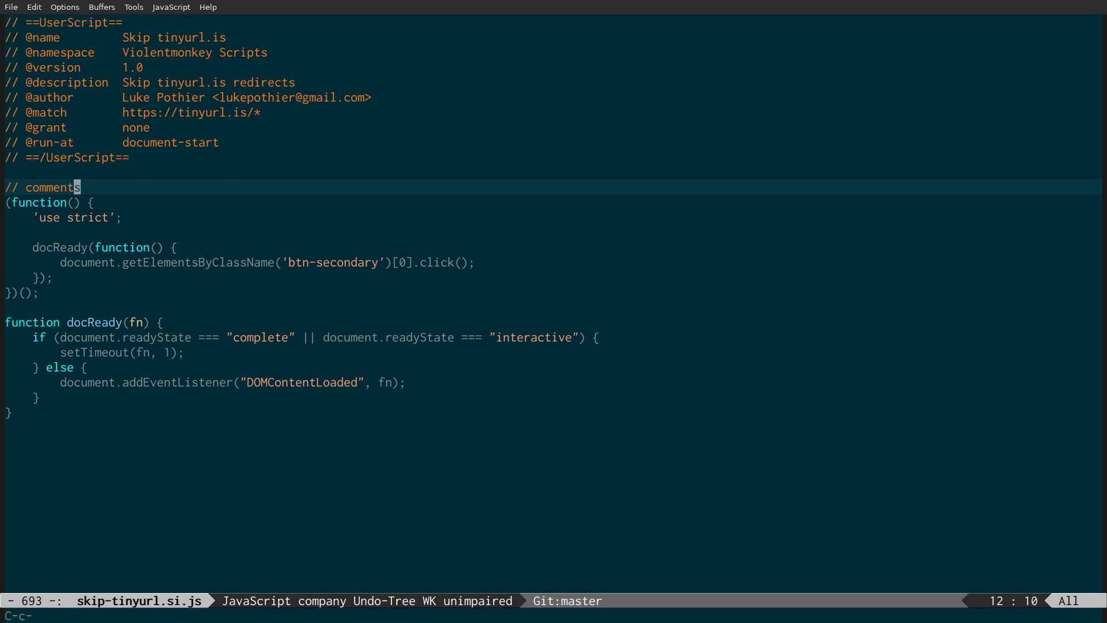
pyautogui.press('k')
pyautogui.press('w')
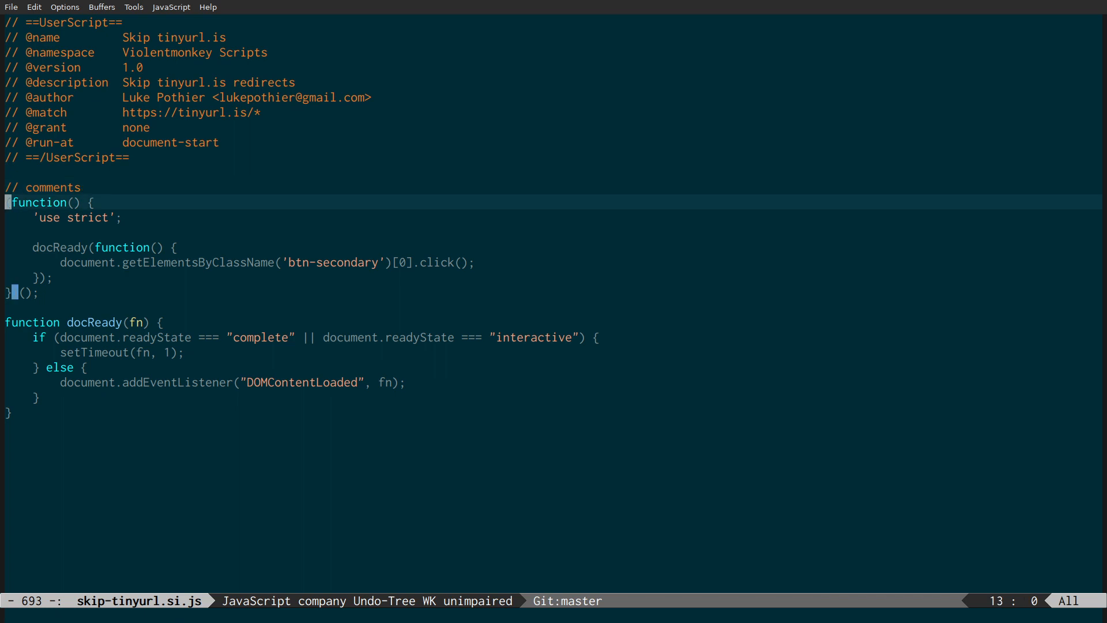
pyautogui.hotkey('ctrl', 'c')
pyautogui.press('k')
pyautogui.press('Return')
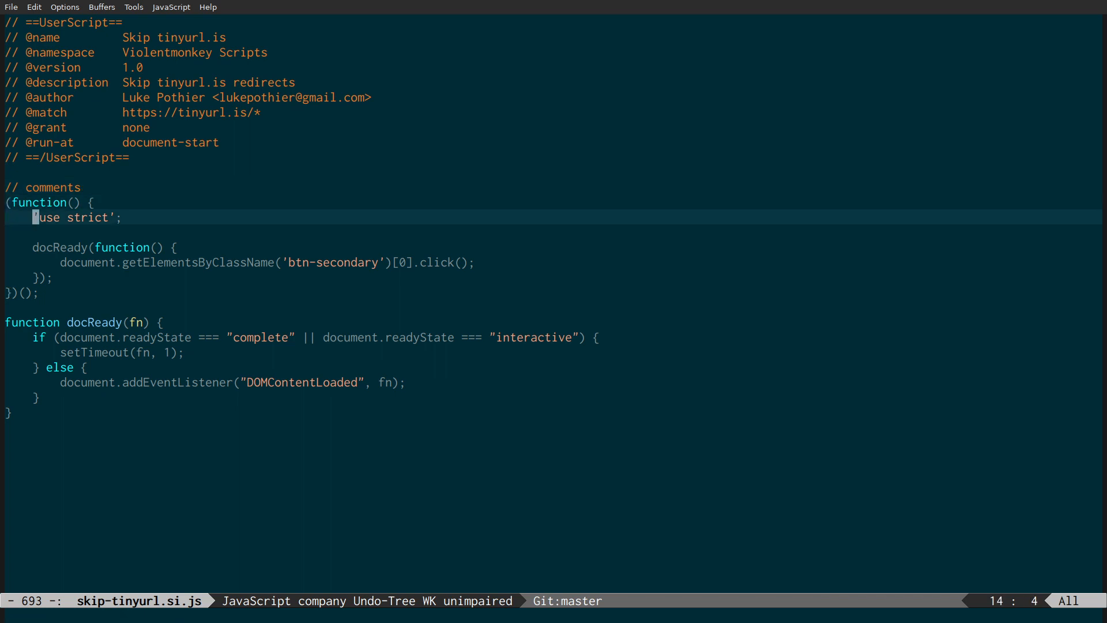
# Step: Leave the script file and return to the violentmonkey-js directory listing
pyautogui.hotkey('ctrl', 'x')
pyautogui.hotkey('ctrl', 's')
pyautogui.hotkey('ctrl', 'c')
pyautogui.hotkey('ctrl', 'c')
pyautogui.hotkey('ctrl', 'x')
pyautogui.hotkey('ctrl', 's')
pyautogui.hotkey('ctrl', 'x')
pyautogui.hotkey('ctrl', 'j')
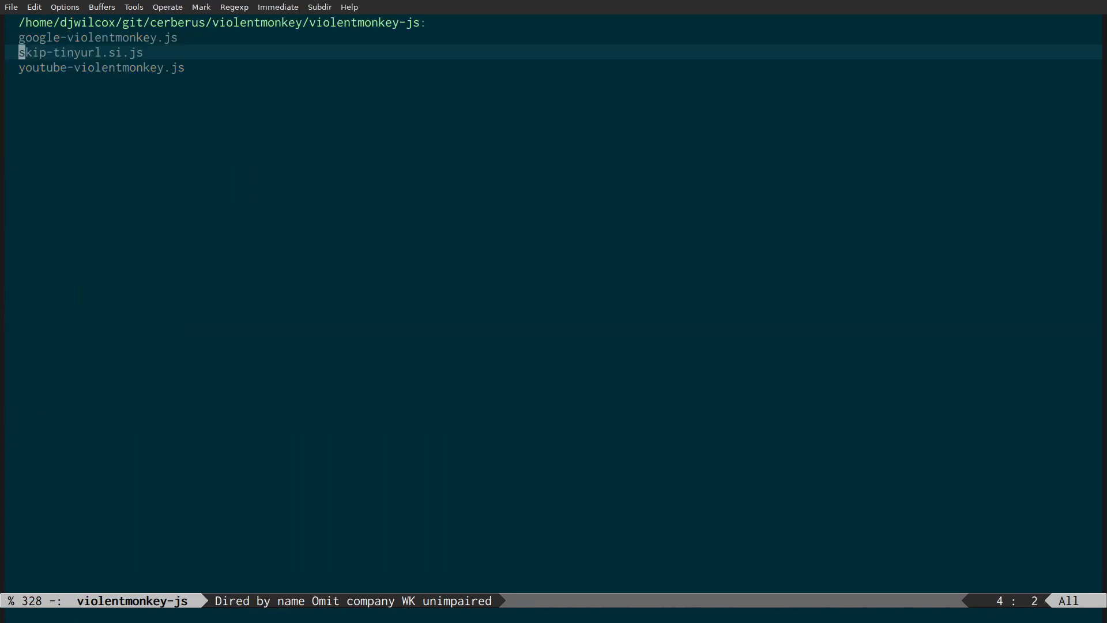
# Step: Switch to the terminal, go to ~/git/cerberus and start a commit of all changes with git commit -a
pyautogui.press('super+2')
pyautogui.write('cd ~/git/ce')
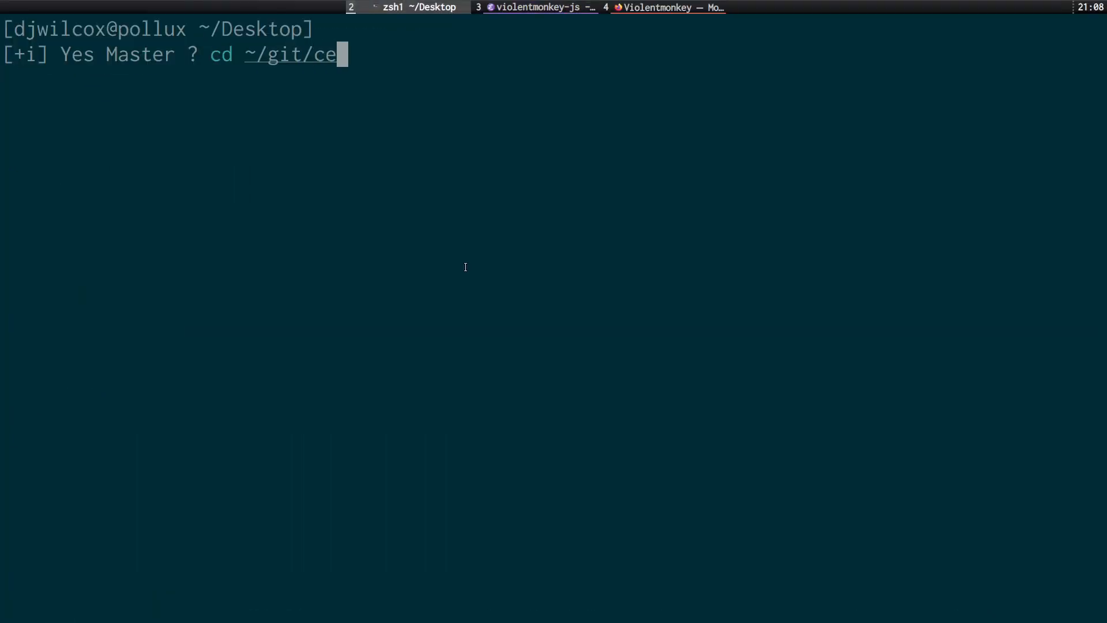
pyautogui.press('Tab')
pyautogui.press('Return')
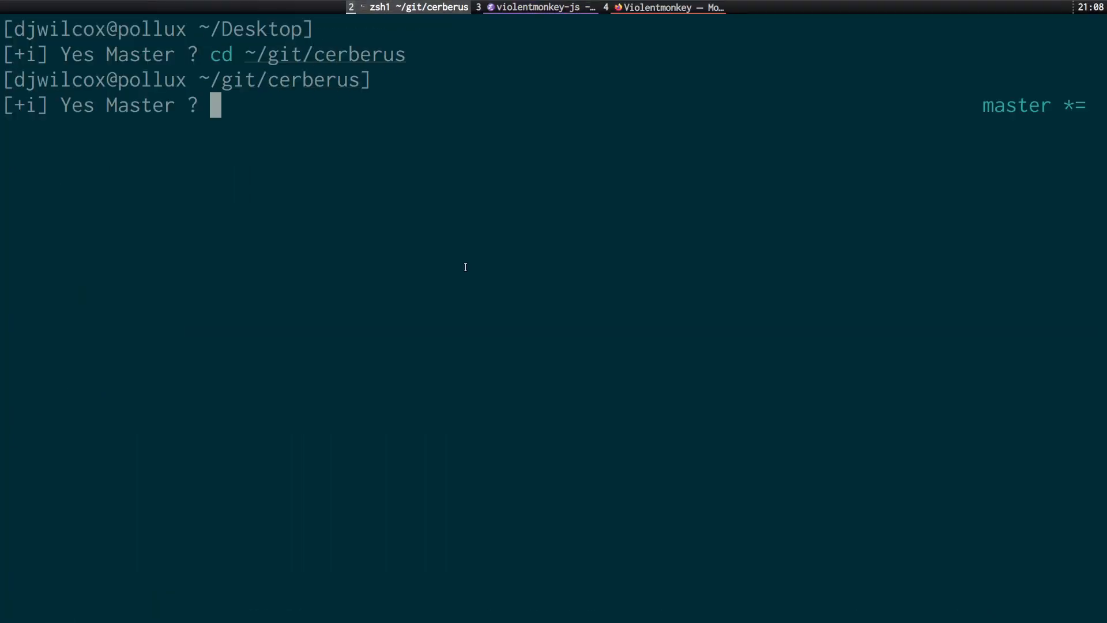
pyautogui.write('git commit -a')
pyautogui.press('Return')
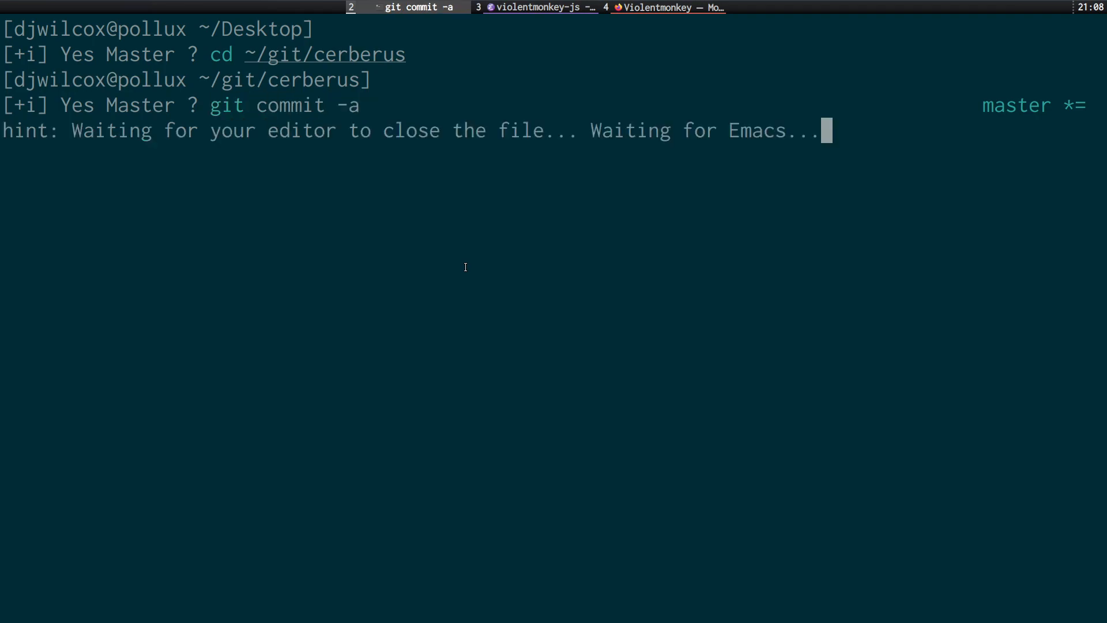
# Step: Enter "vmonkey" as the commit message, save it and finish the commit
pyautogui.press('i')
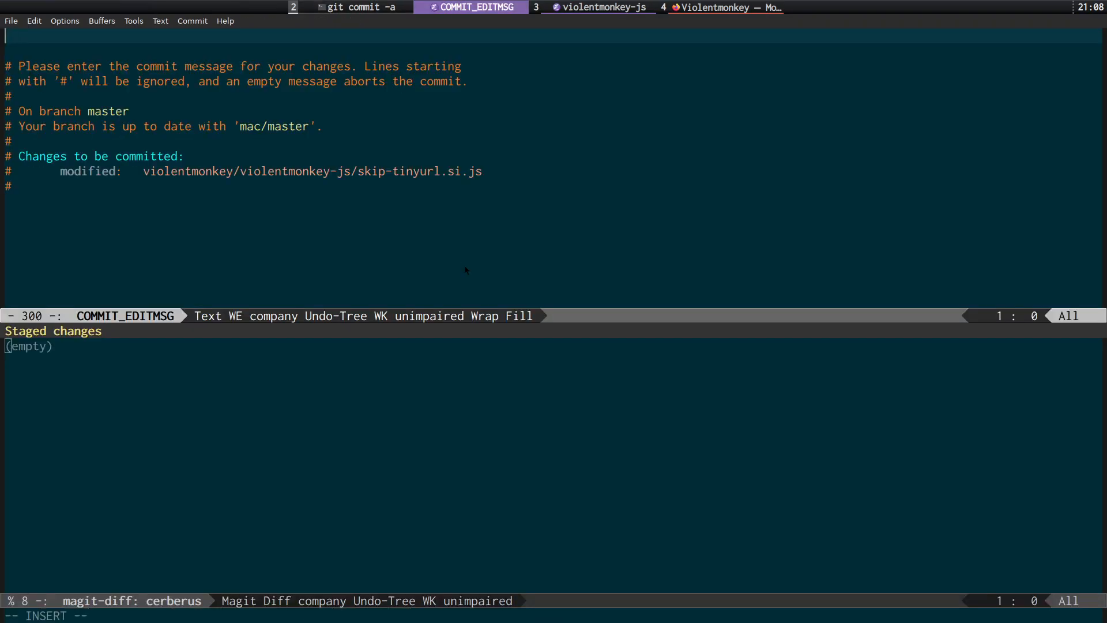
pyautogui.write('vmonkey')
pyautogui.press('Escape')
pyautogui.hotkey('ctrl', 'x')
pyautogui.hotkey('ctrl', 's')
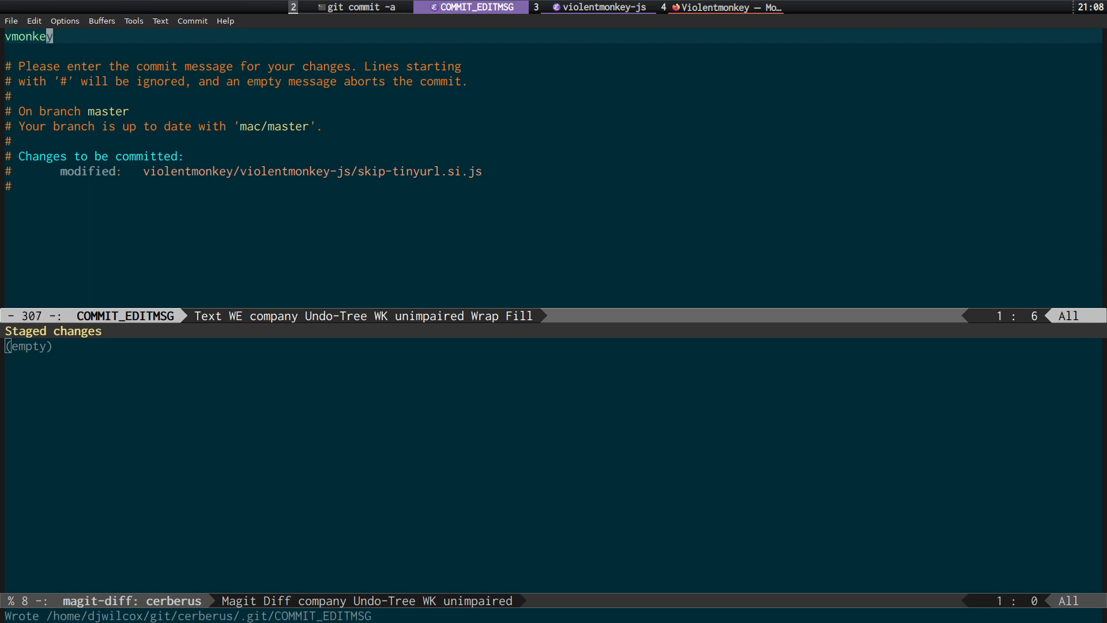
pyautogui.hotkey('ctrl', 'c')
pyautogui.hotkey('ctrl', 'c')
# Step: Push the master branch to the github remote
pyautogui.write('git p')
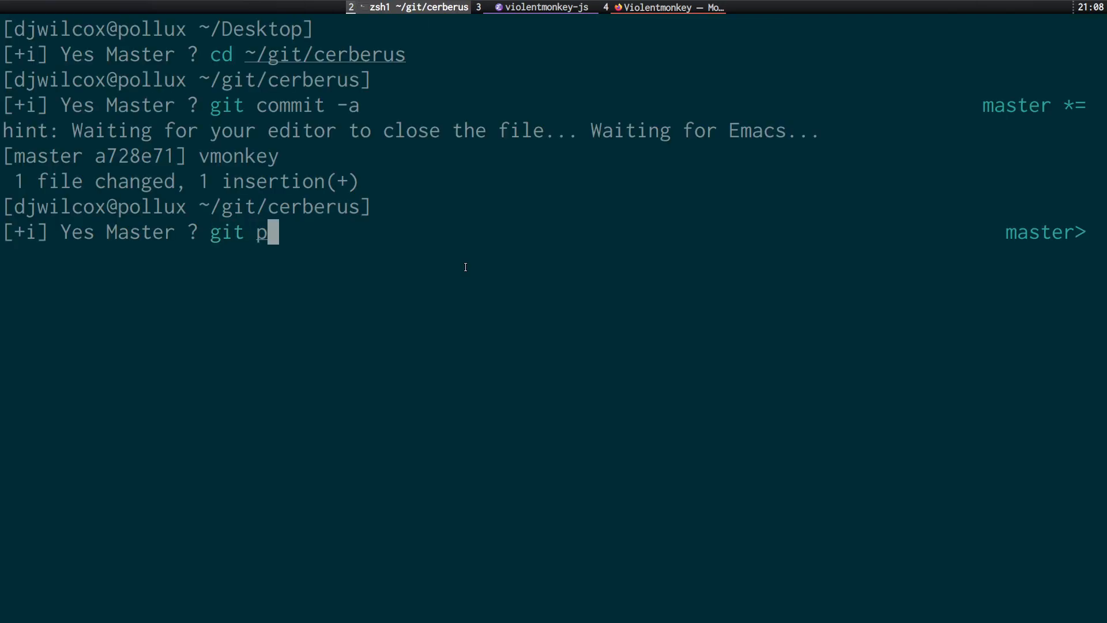
pyautogui.write('ush github master')
pyautogui.press('Return')
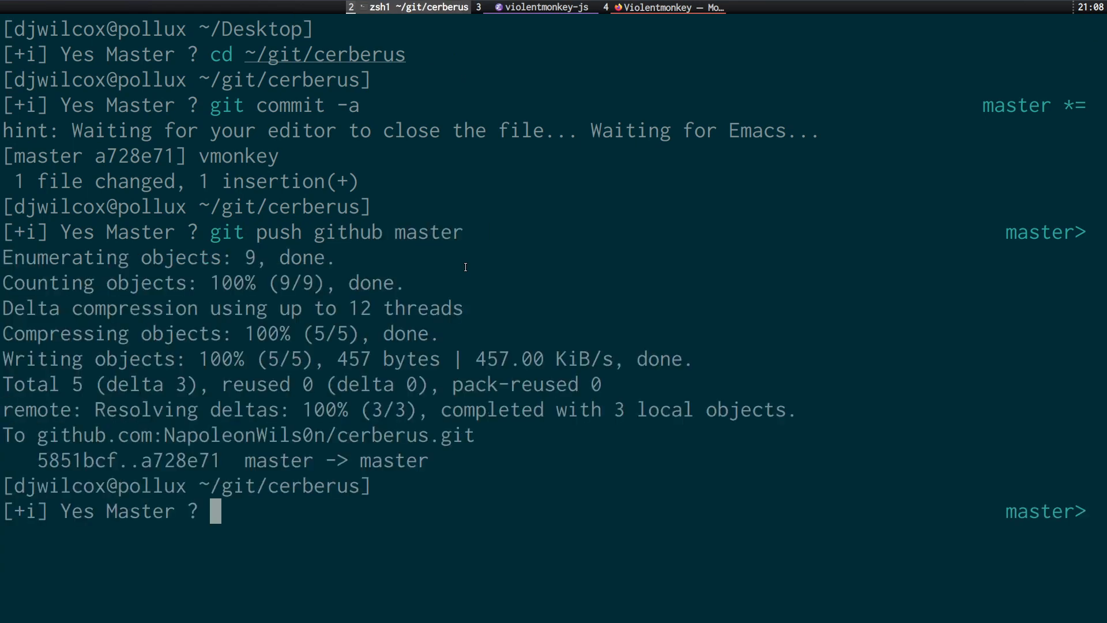
# Step: Switch to Firefox, check all userscripts for updates, and inspect the code and settings of the Skip tinyurl.is script
pyautogui.press('super+4')
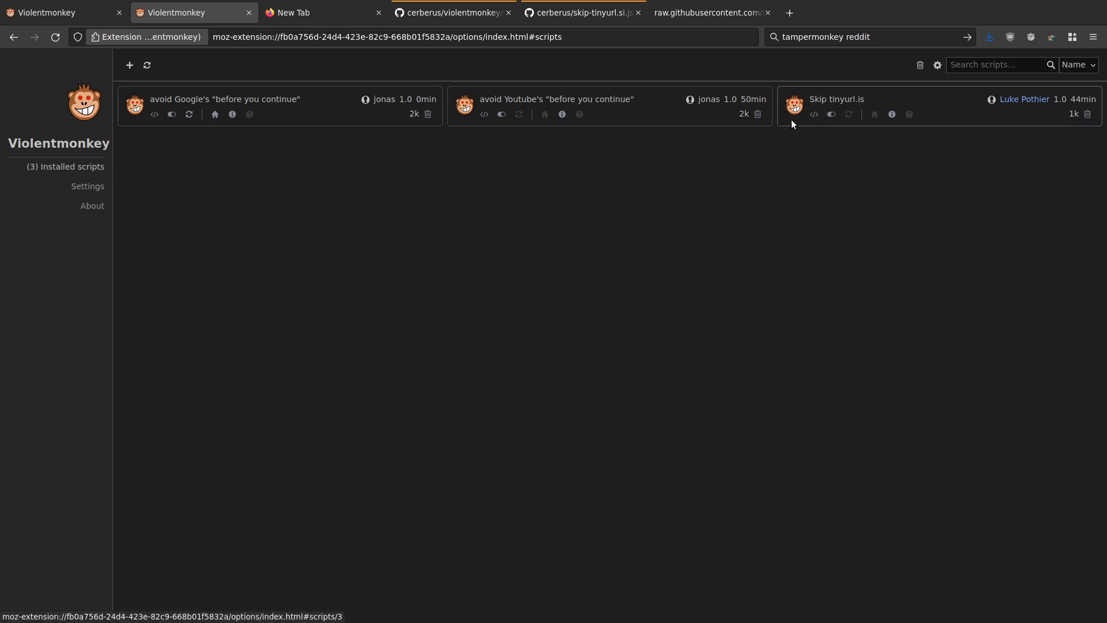
pyautogui.click(147, 65)
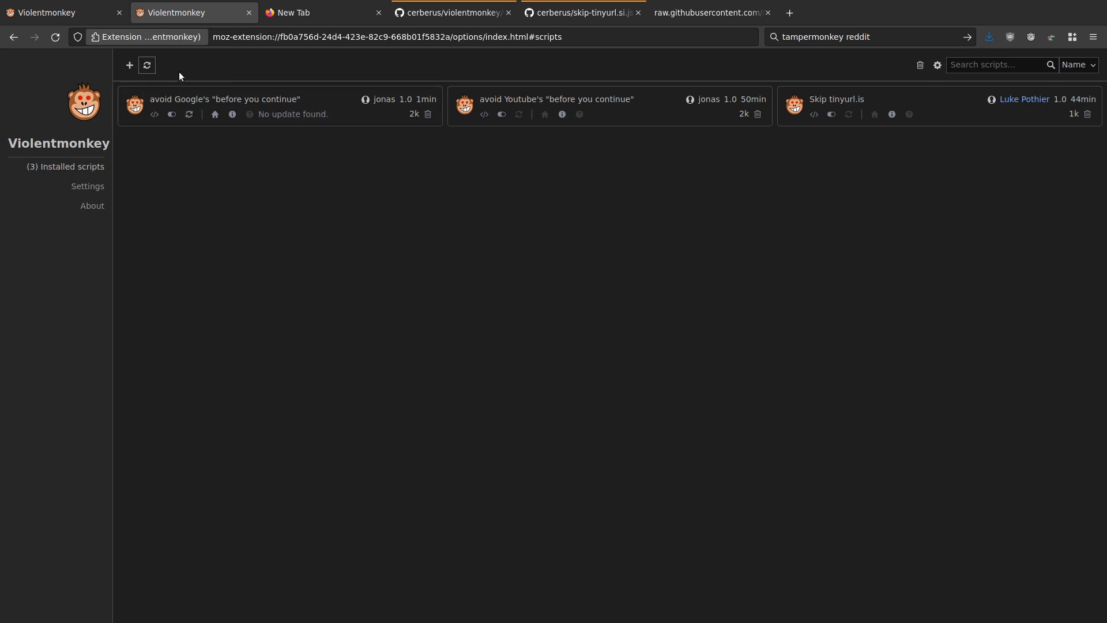
pyautogui.click(813, 114)
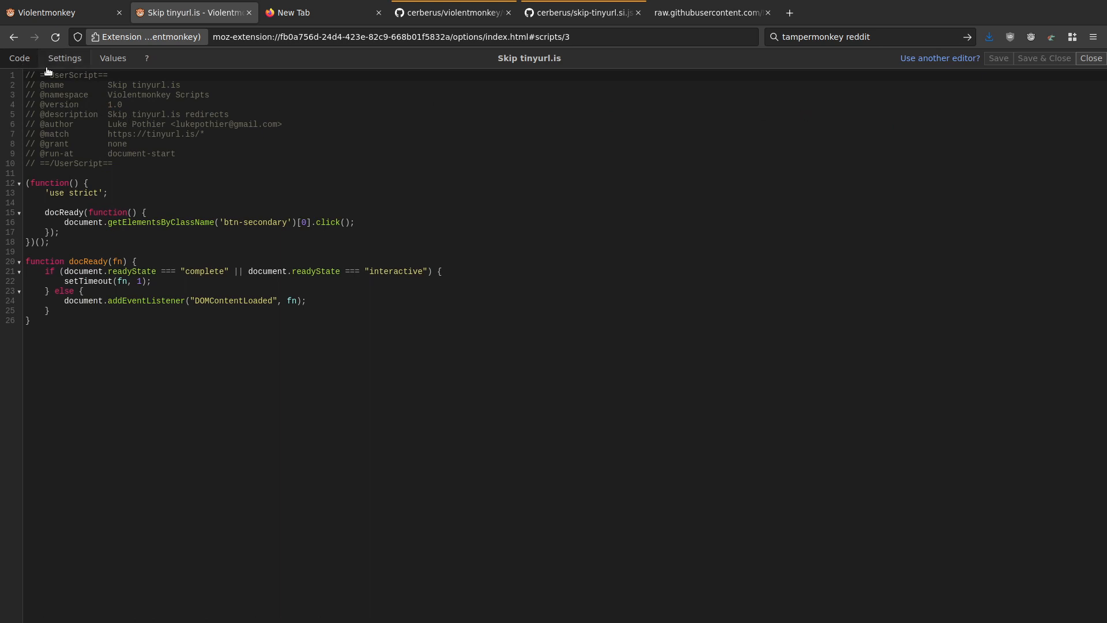
pyautogui.click(62, 59)
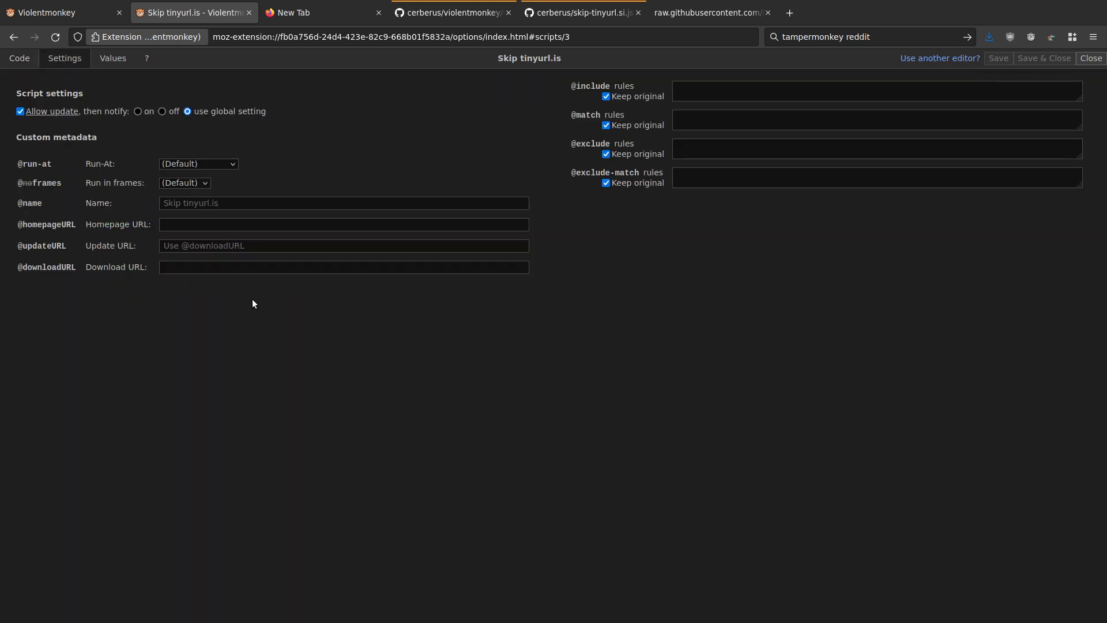
pyautogui.click(20, 58)
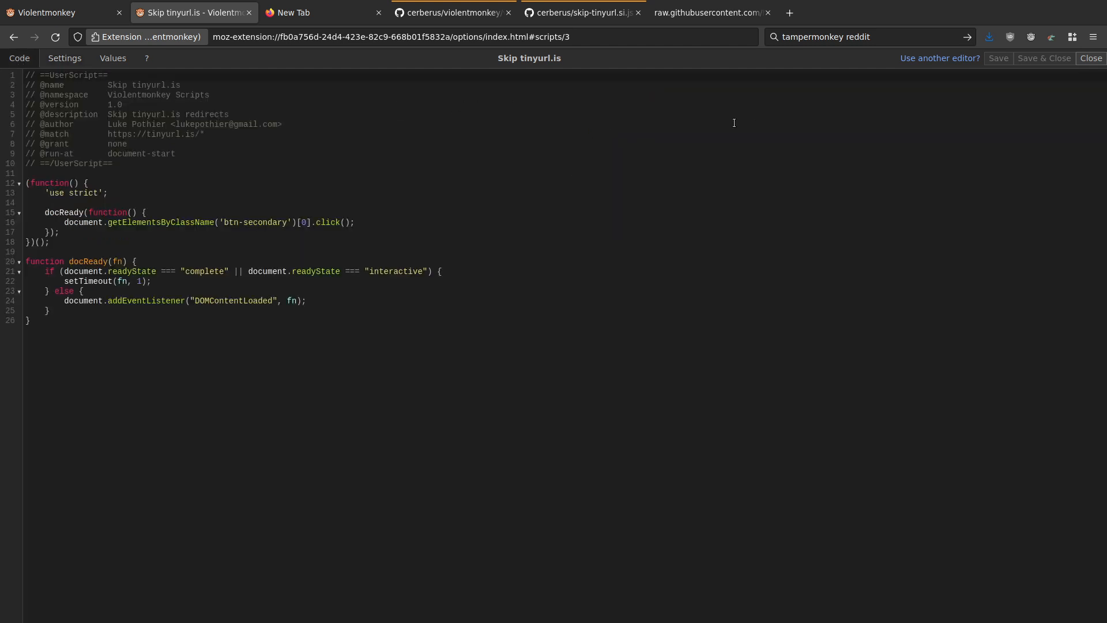
pyautogui.click(1092, 59)
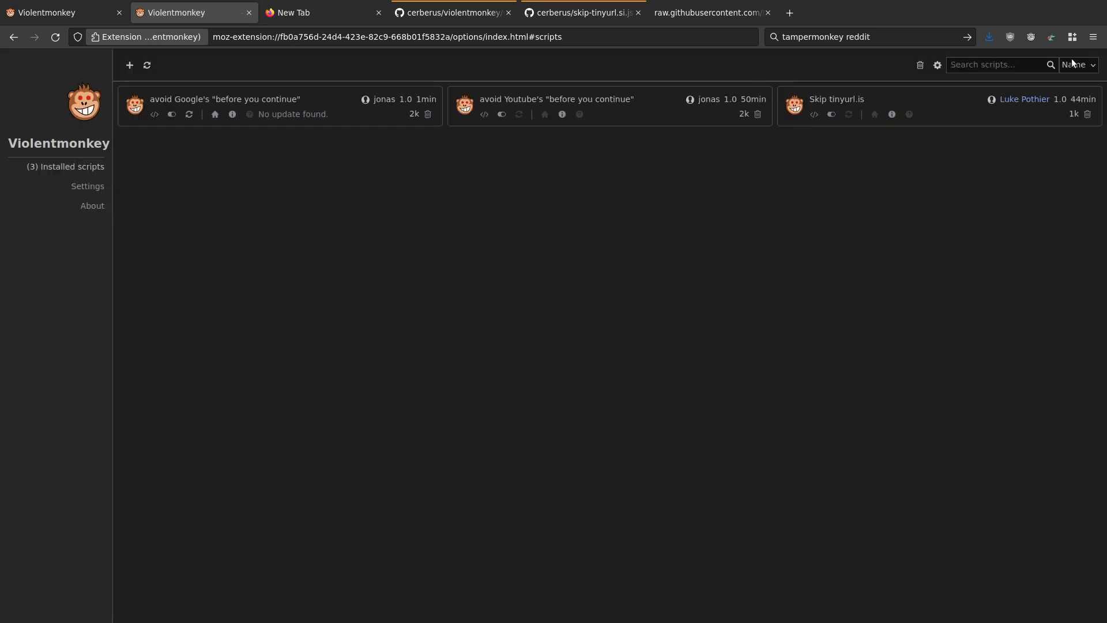
# Step: Clear the homepage URL in the settings of the avoid Google's "before you continue" script, save it and close the editor
pyautogui.click(153, 115)
pyautogui.click(78, 66)
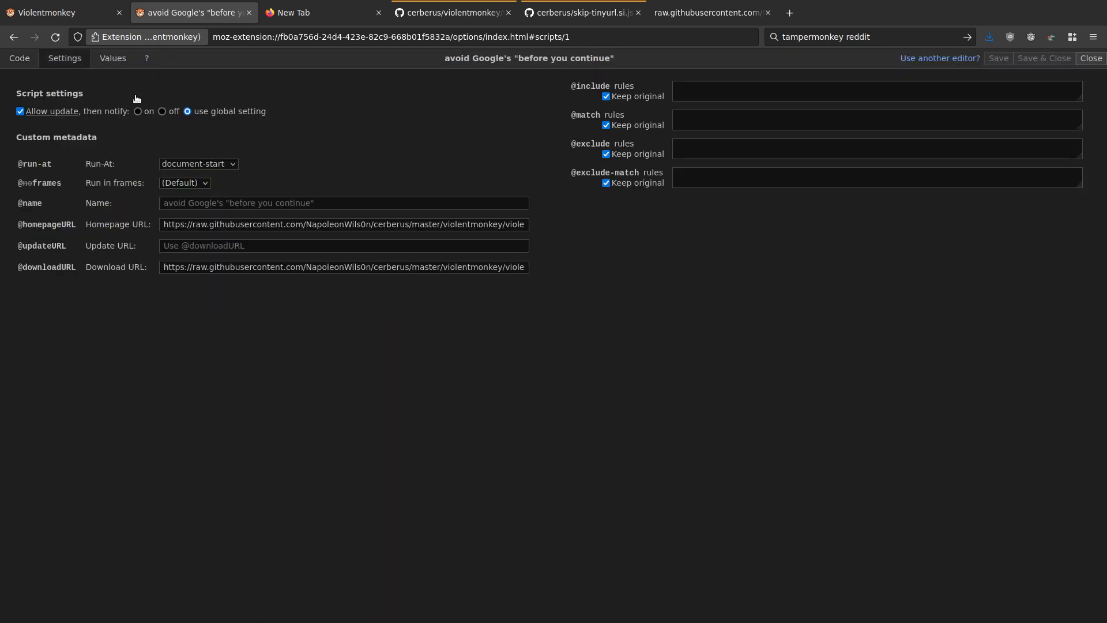
pyautogui.doubleClick(337, 224)
pyautogui.click(339, 214)
pyautogui.tripleClick(344, 225)
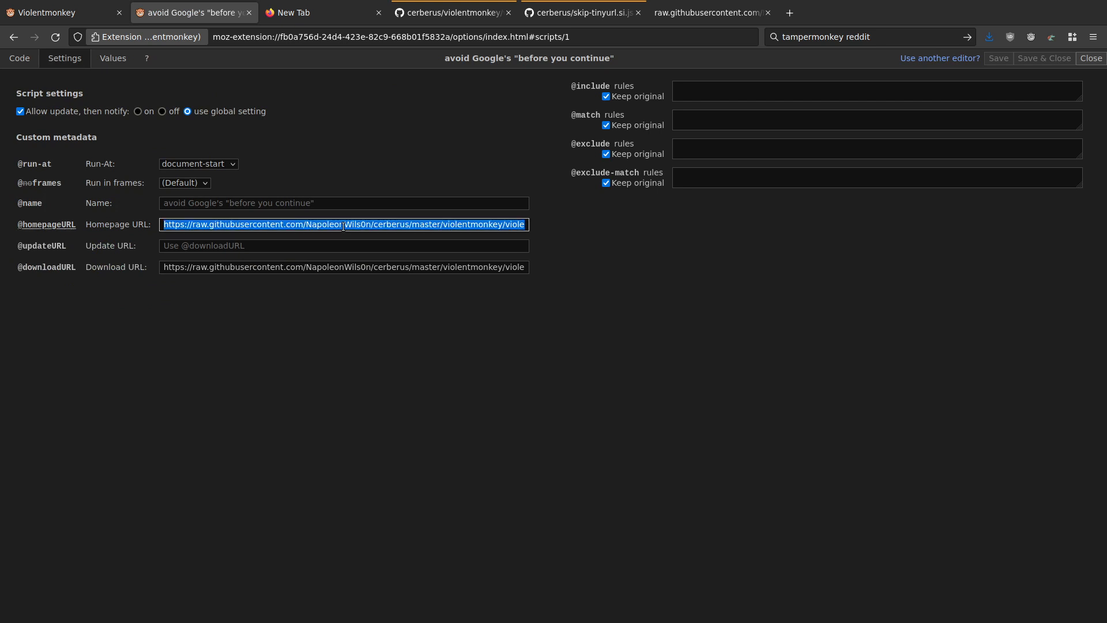
pyautogui.press('BackSpace')
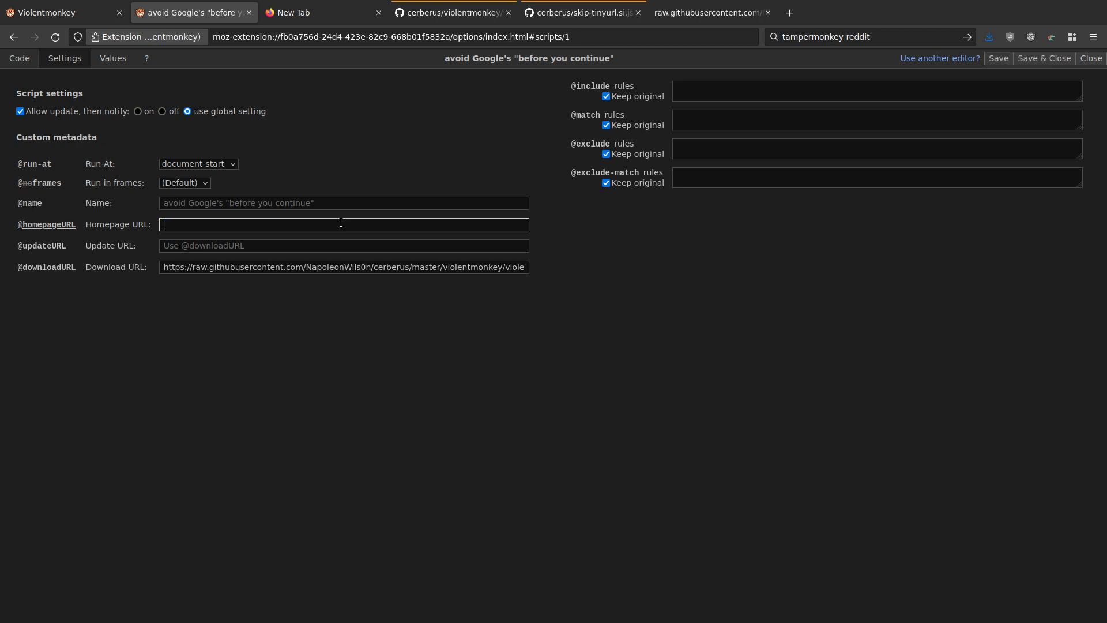
pyautogui.click(1094, 59)
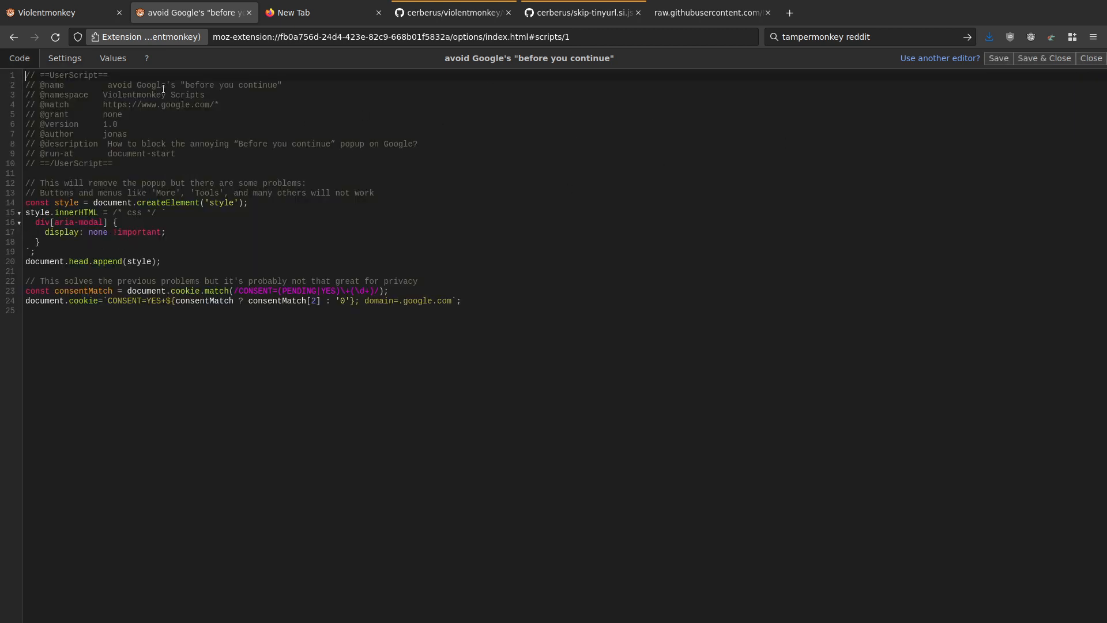
pyautogui.click(1091, 58)
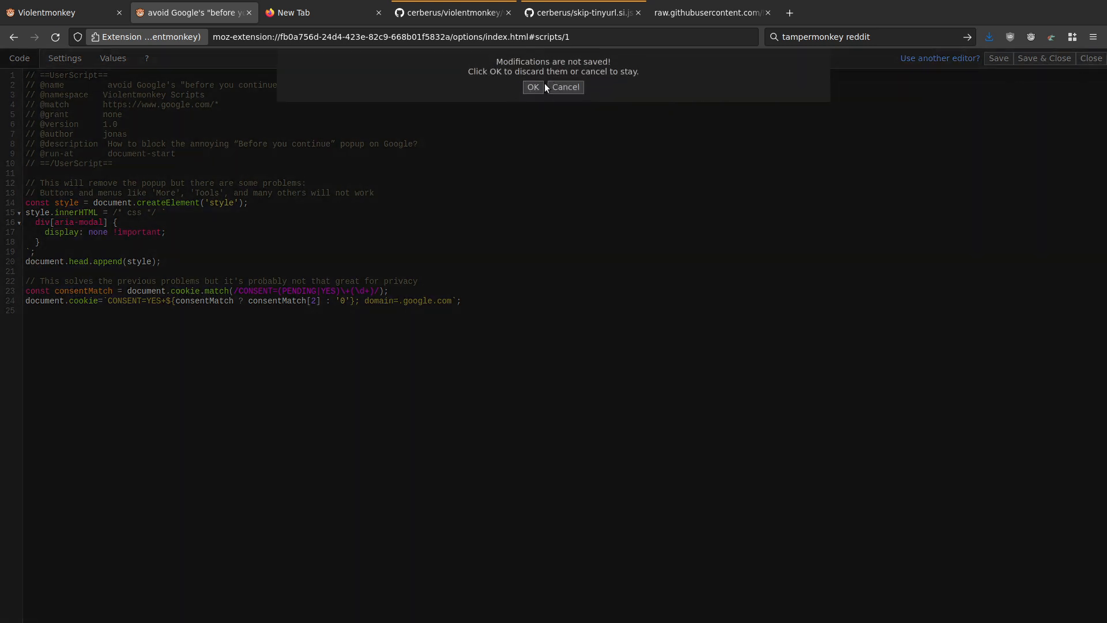
pyautogui.click(566, 88)
pyautogui.click(1000, 59)
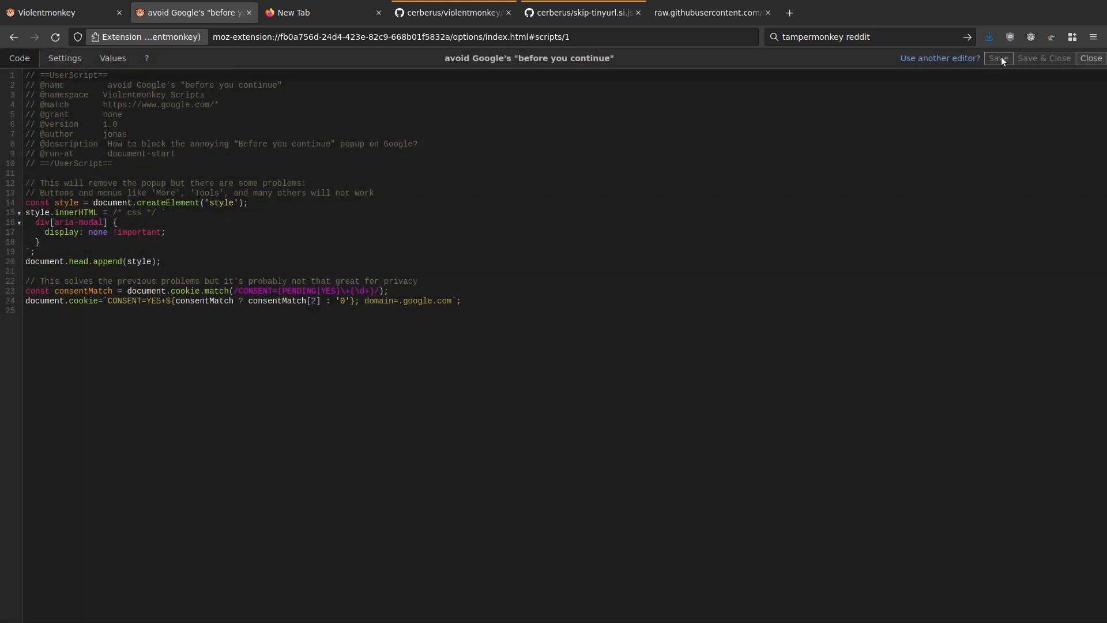
pyautogui.click(1091, 58)
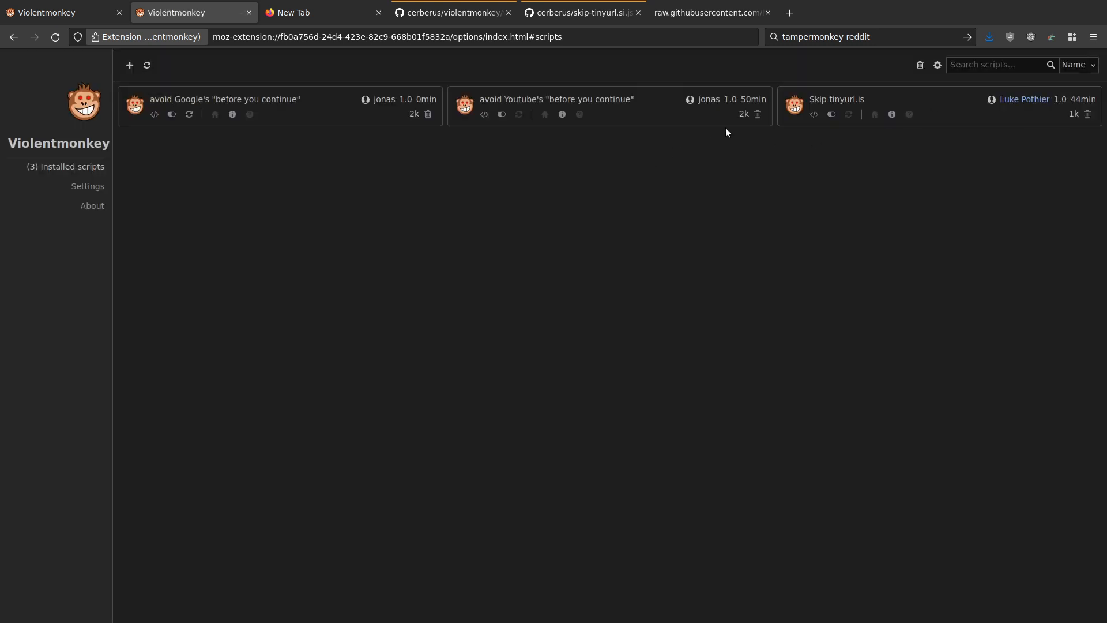
# Step: Paste the raw GitHub URL of skip-tinyurl.si.js as the Skip tinyurl.is script's homepage and download URLs, then save and close
pyautogui.click(814, 115)
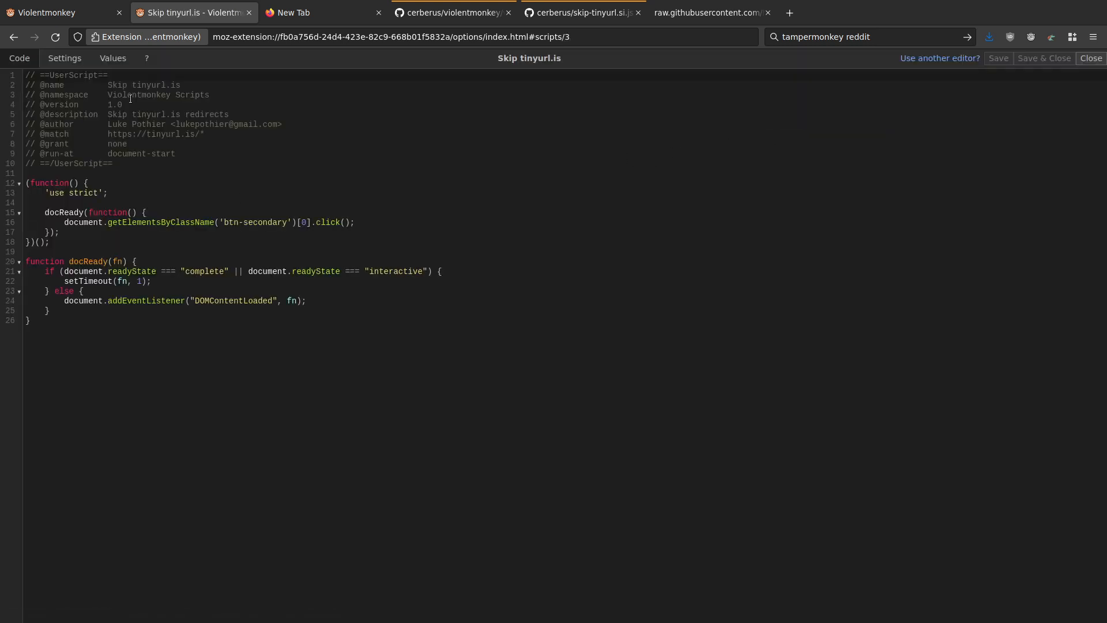
pyautogui.click(78, 61)
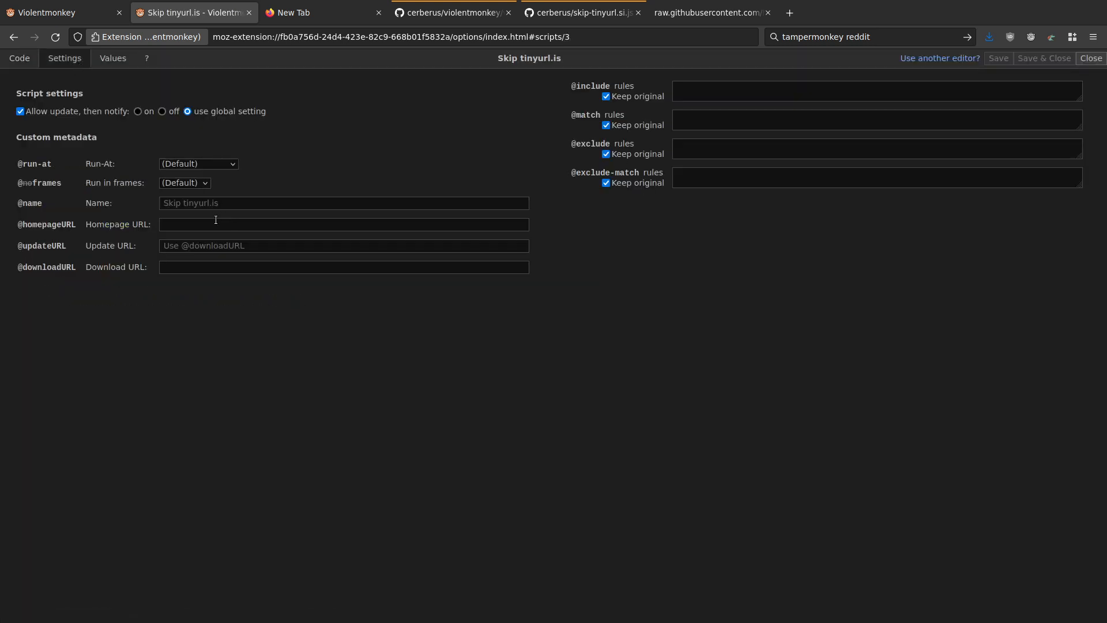
pyautogui.click(222, 224)
pyautogui.hotkey('ctrl', 'v')
pyautogui.click(212, 266)
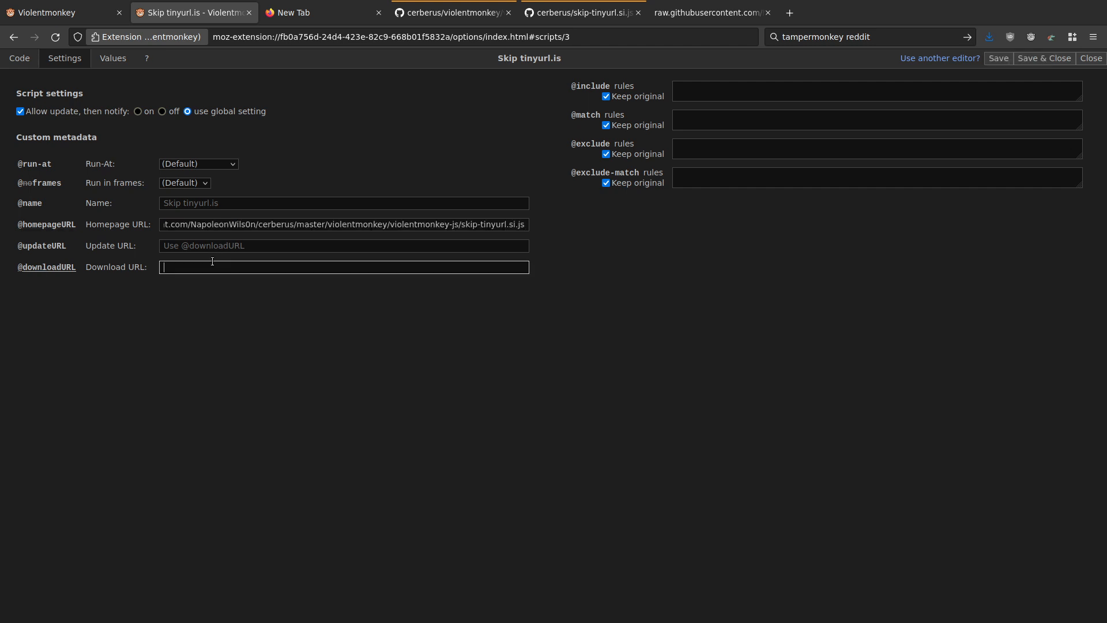
pyautogui.hotkey('ctrl', 'v')
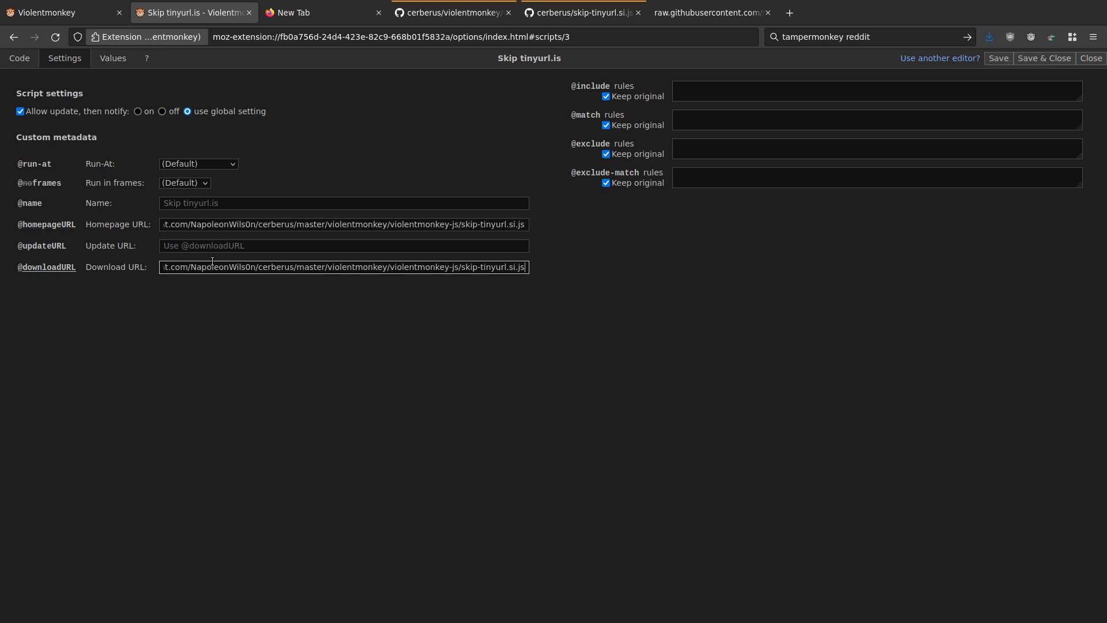
pyautogui.click(1044, 59)
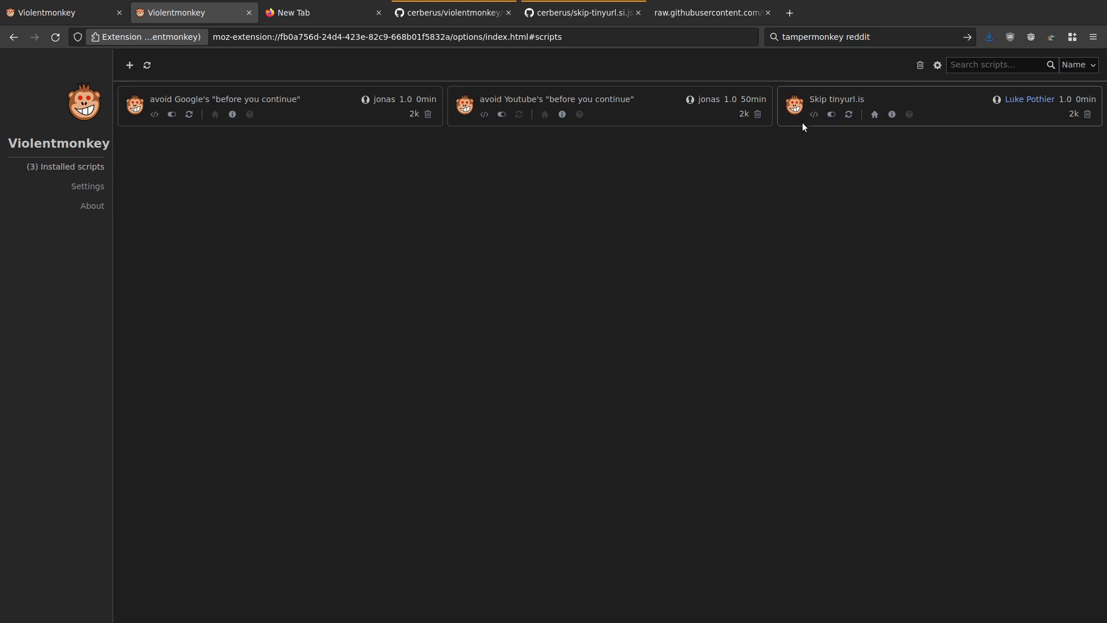
# Step: Check all userscripts for updates and compare the Skip tinyurl.is code with the reloaded raw file and its GitHub page
pyautogui.click(148, 68)
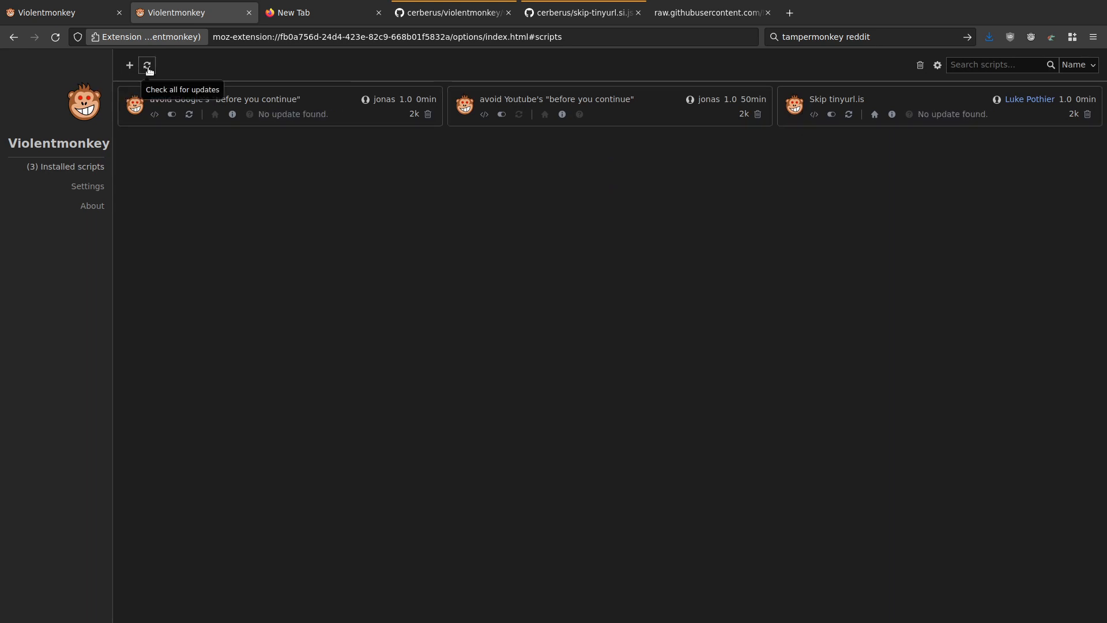
pyautogui.click(814, 115)
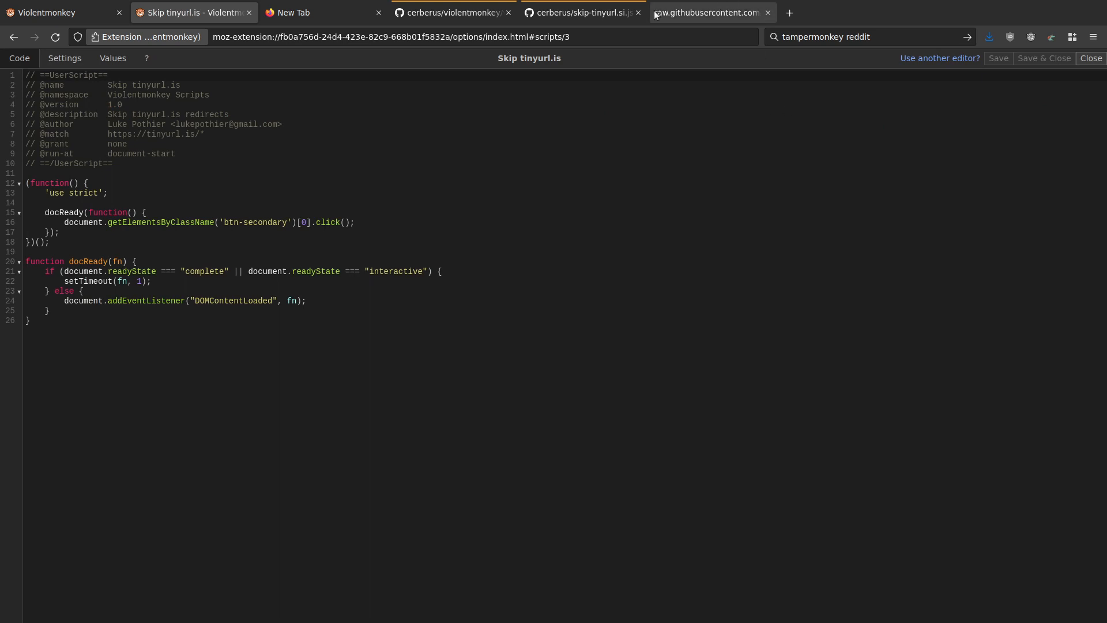
pyautogui.click(680, 8)
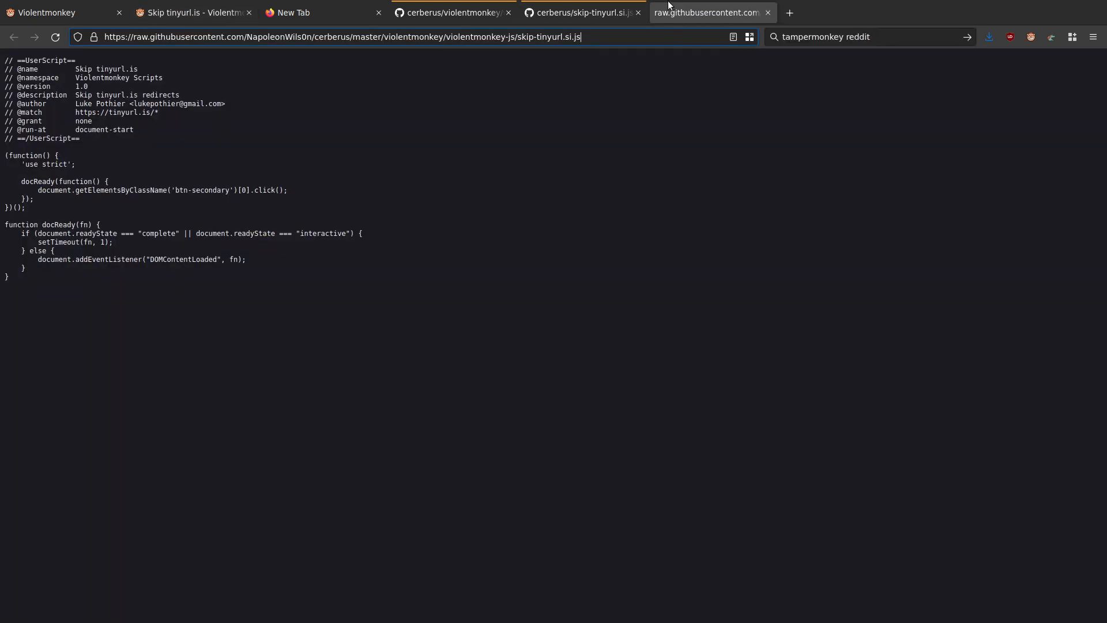
pyautogui.press('Return')
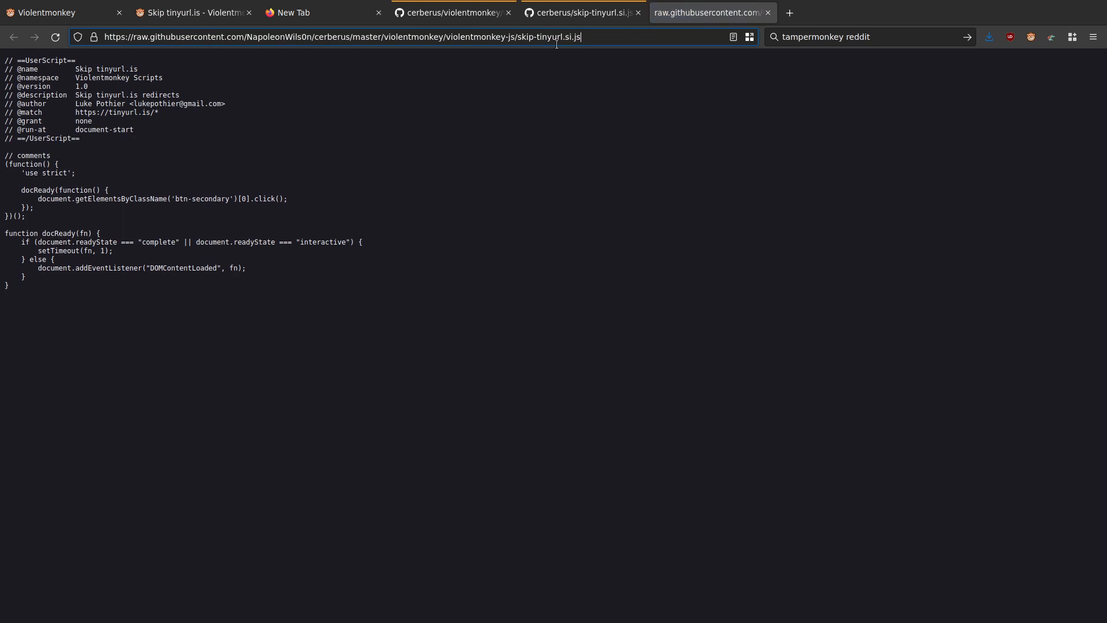
pyautogui.click(575, 5)
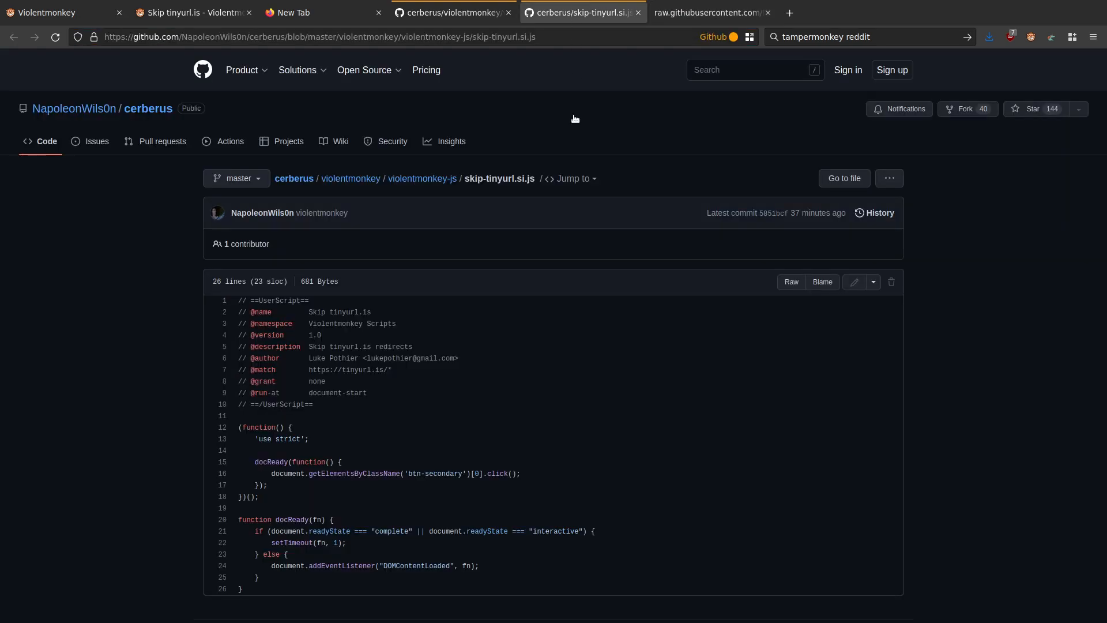
# Step: Turn on update notifications in the Skip tinyurl.is script settings, then save and close the script
pyautogui.click(442, 3)
pyautogui.click(351, 5)
pyautogui.click(199, 5)
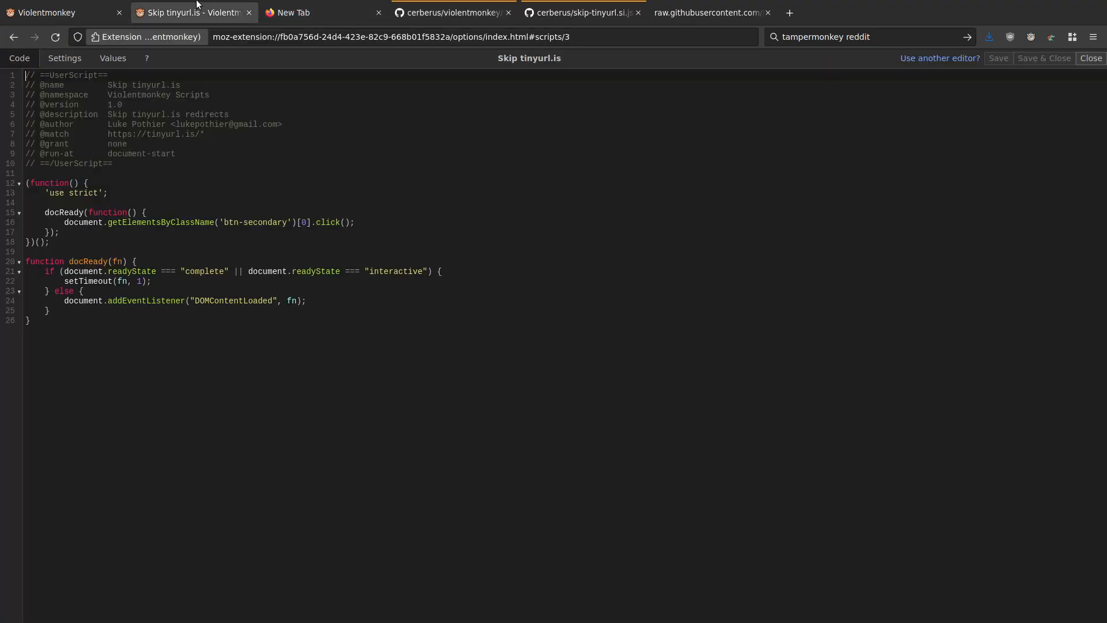
pyautogui.click(59, 62)
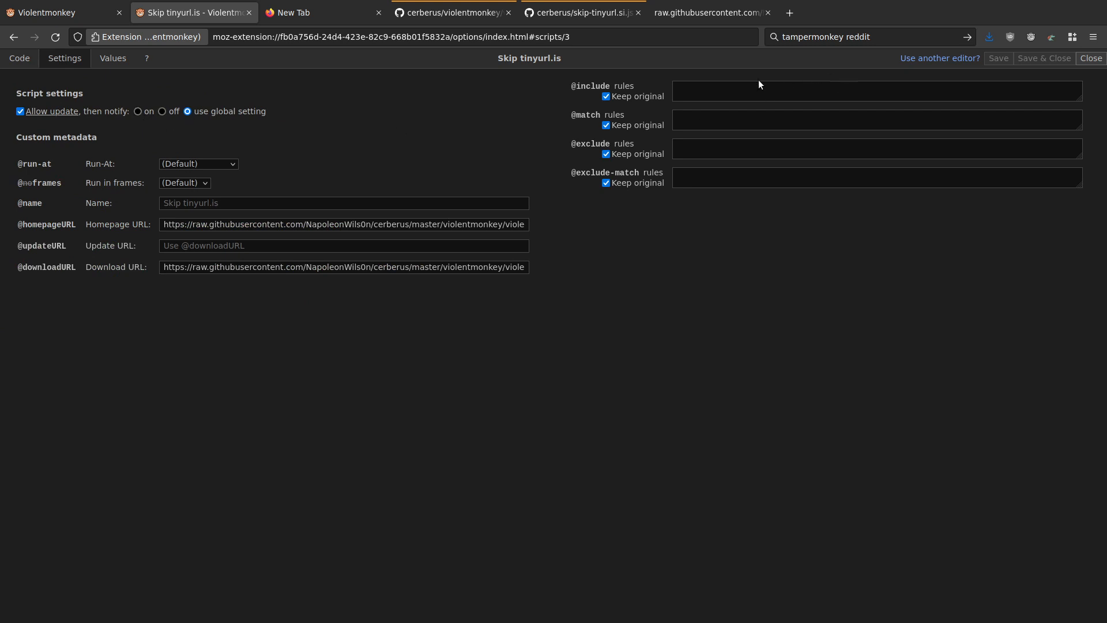
pyautogui.click(138, 109)
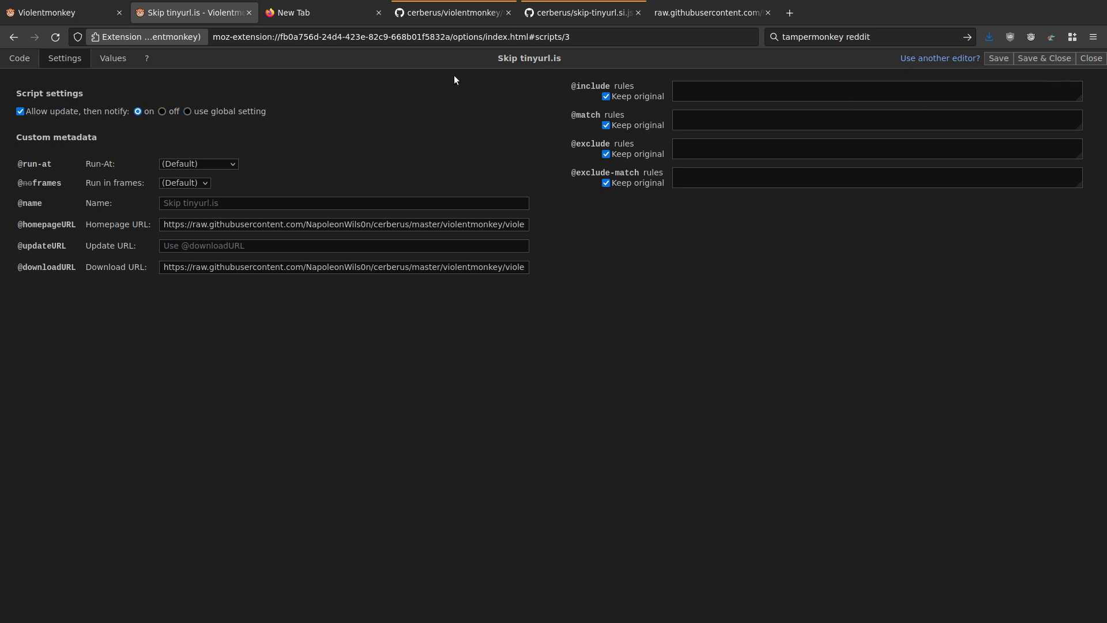
pyautogui.click(1035, 60)
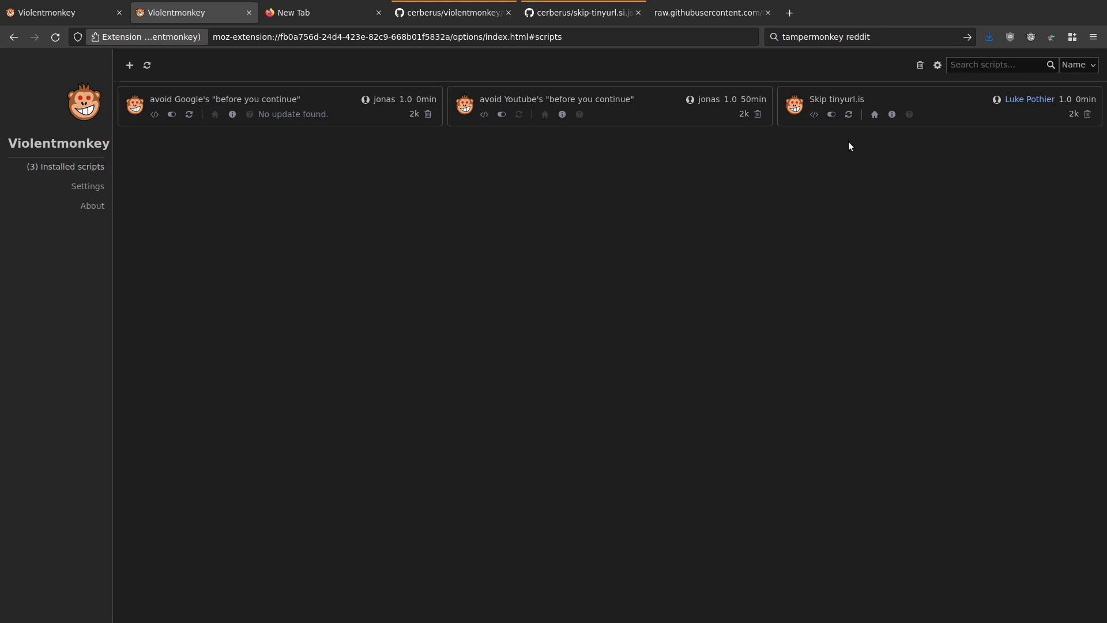
# Step: Check the Skip tinyurl.is script for updates and open its code
pyautogui.click(850, 115)
pyautogui.click(813, 114)
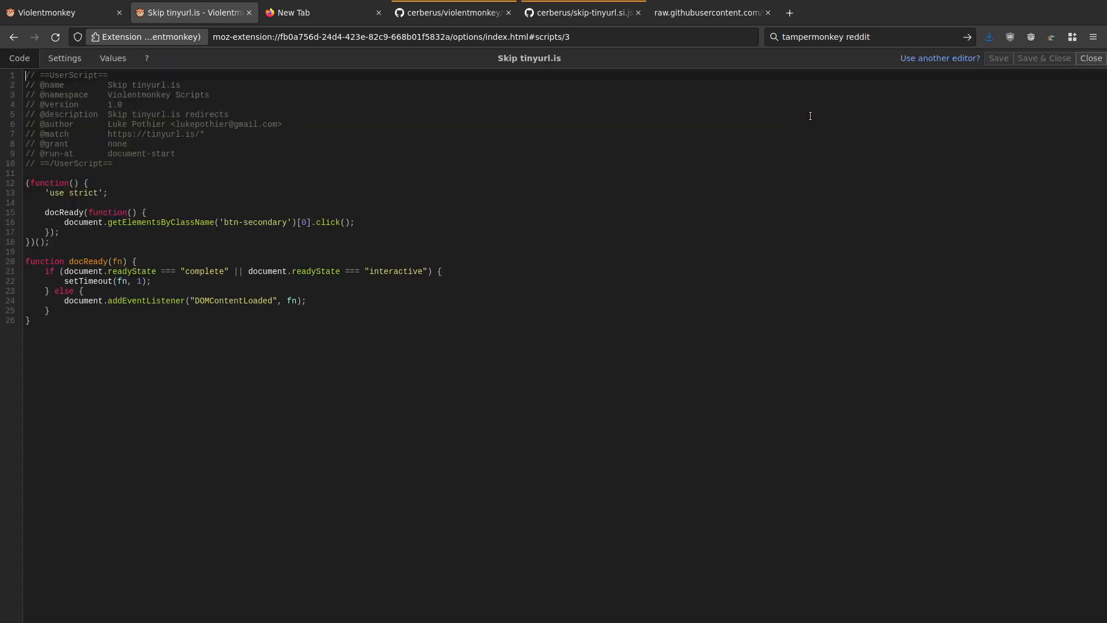
# Step: Close all the open browser tabs and relaunch Firefox
pyautogui.hotkey('ctrl', 'w')
pyautogui.hotkey('ctrl', 'w')
pyautogui.hotkey('ctrl', 'w')
pyautogui.hotkey('ctrl', 'w')
pyautogui.hotkey('ctrl', 'w')
pyautogui.hotkey('ctrl', 'w')
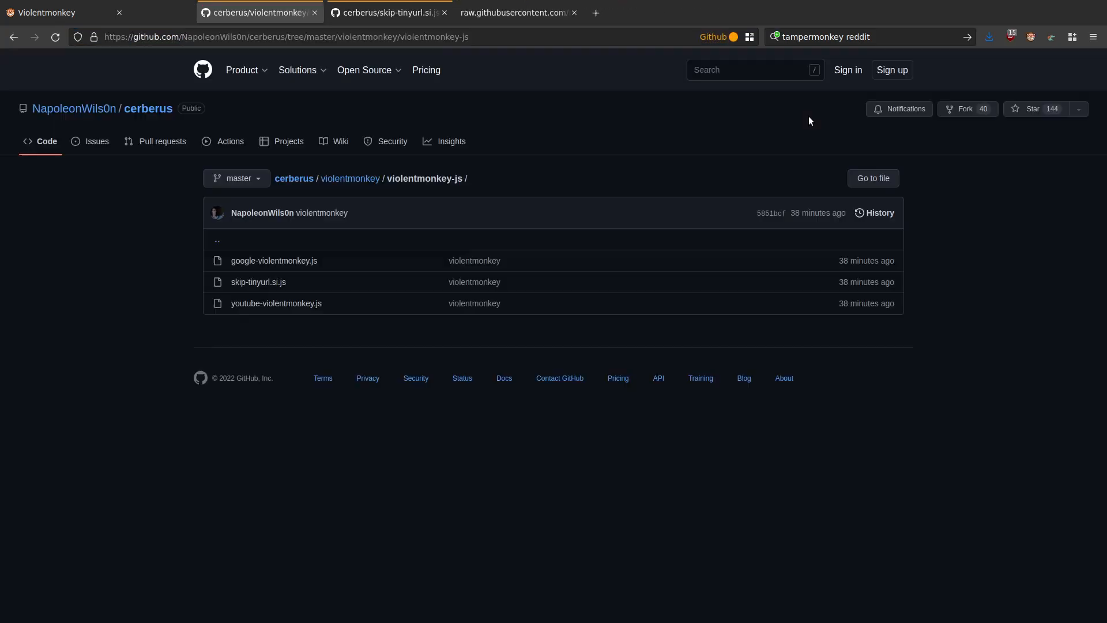
pyautogui.press('super+d')
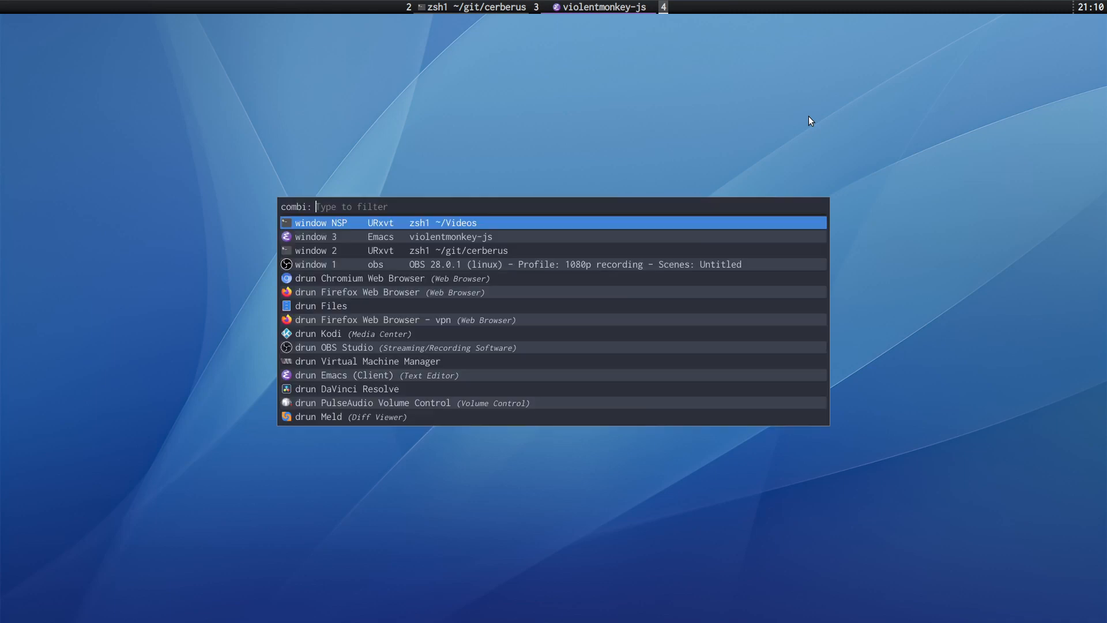
pyautogui.write('firef')
pyautogui.press('Return')
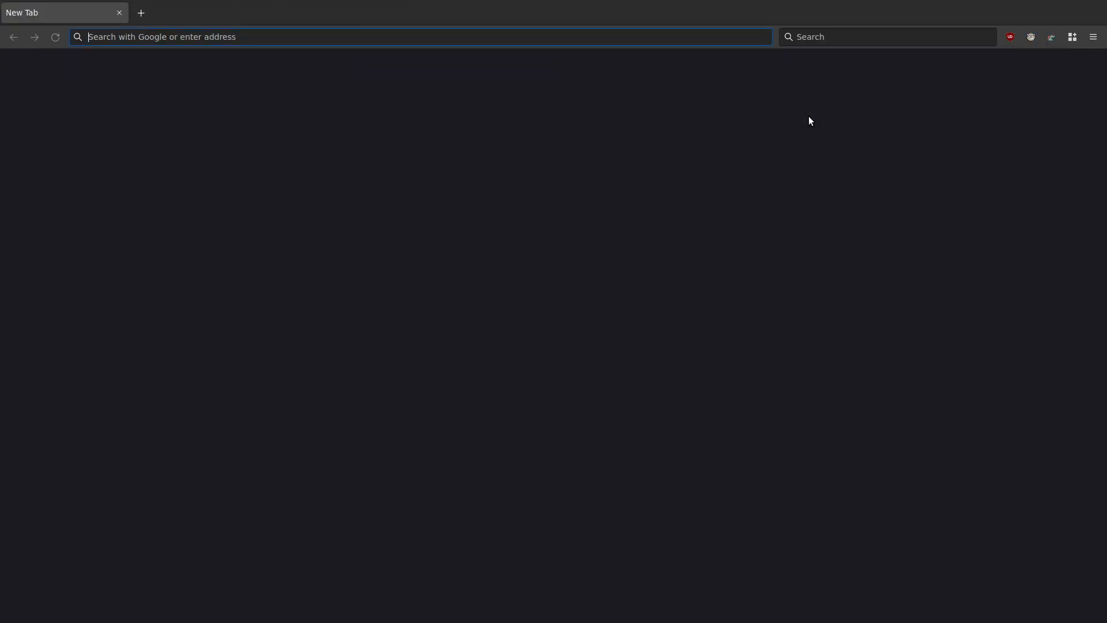
# Step: Open the Violentmonkey dashboard, recheck Skip tinyurl.is for updates and view its code
pyautogui.click(1031, 37)
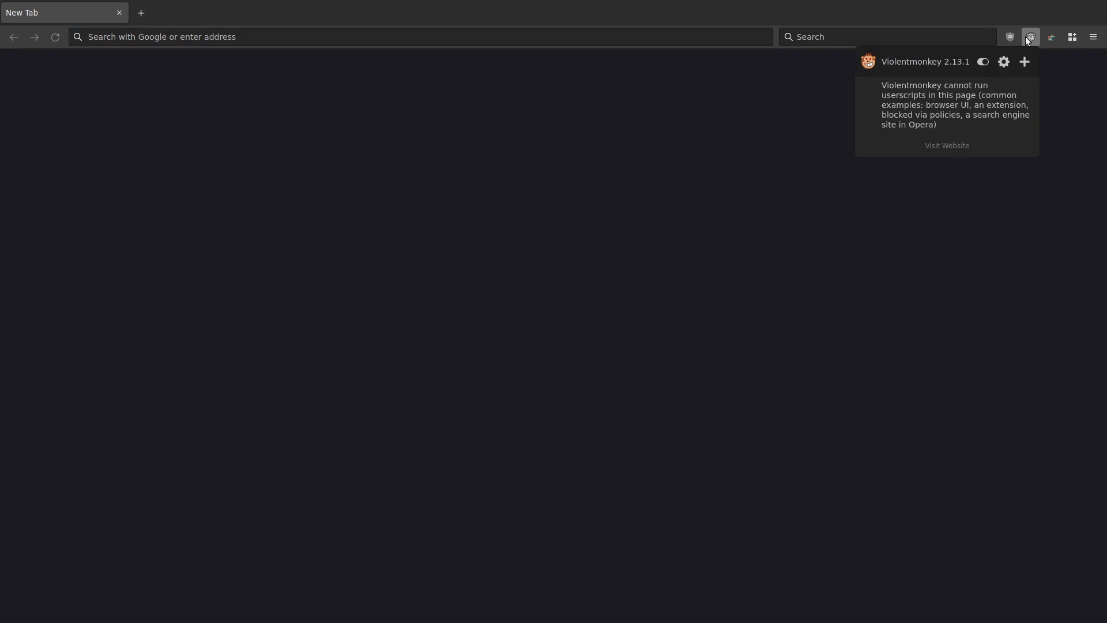
pyautogui.click(1004, 62)
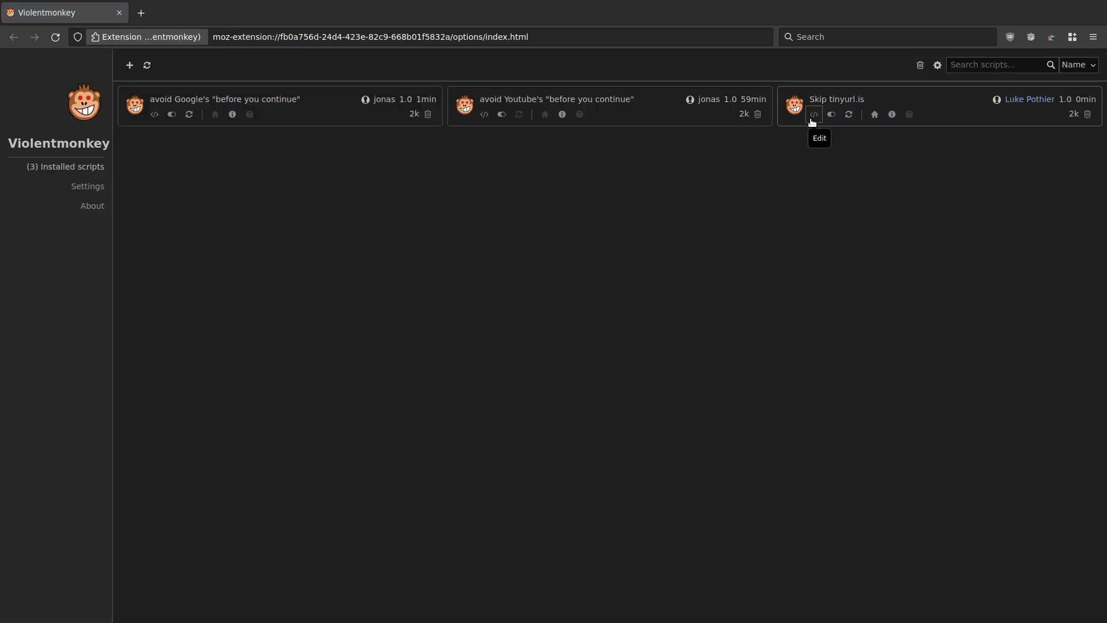
pyautogui.click(851, 116)
pyautogui.click(815, 118)
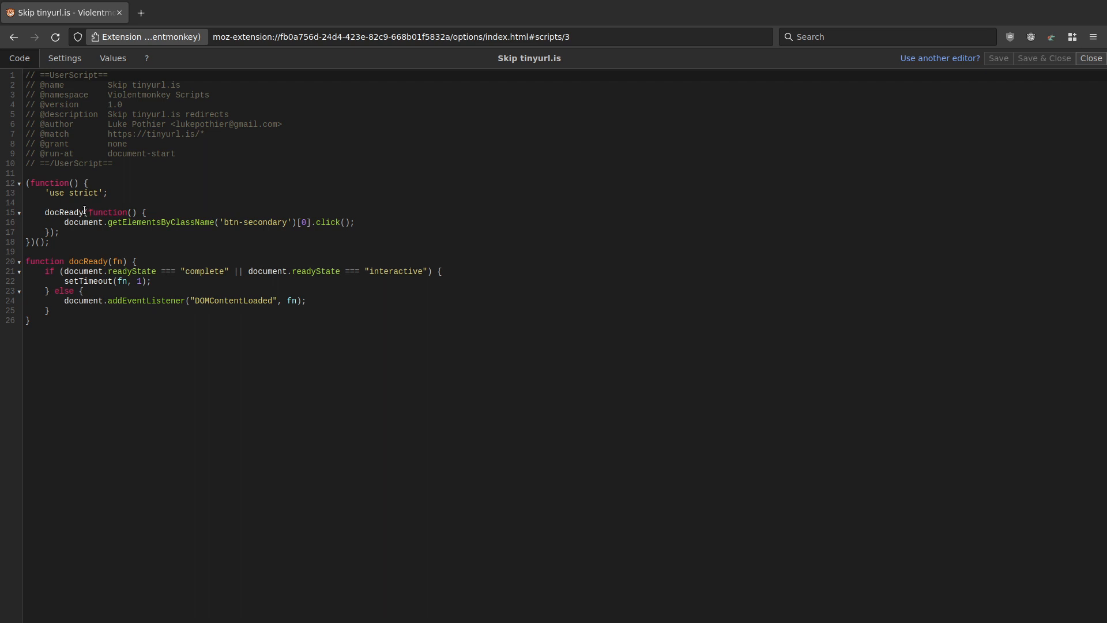
pyautogui.click(56, 61)
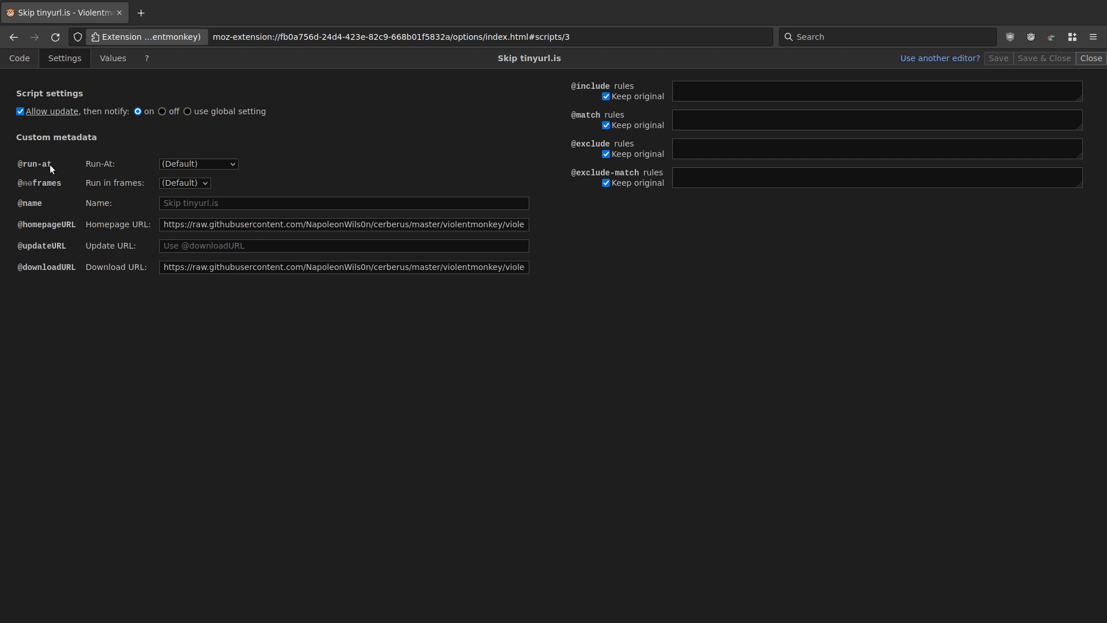
pyautogui.click(26, 63)
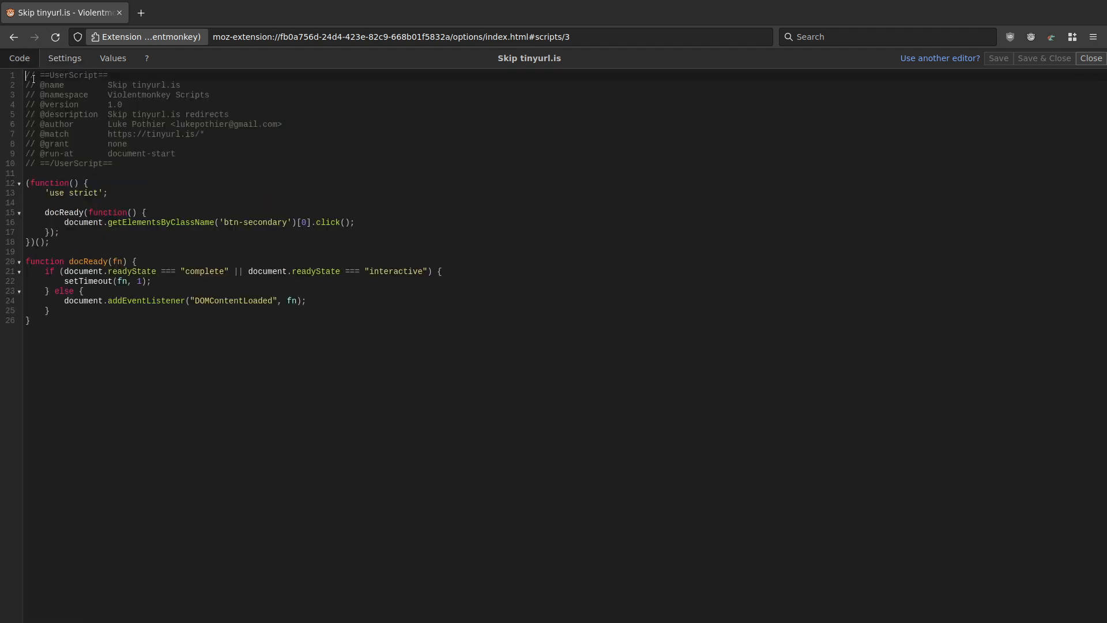
pyautogui.click(77, 60)
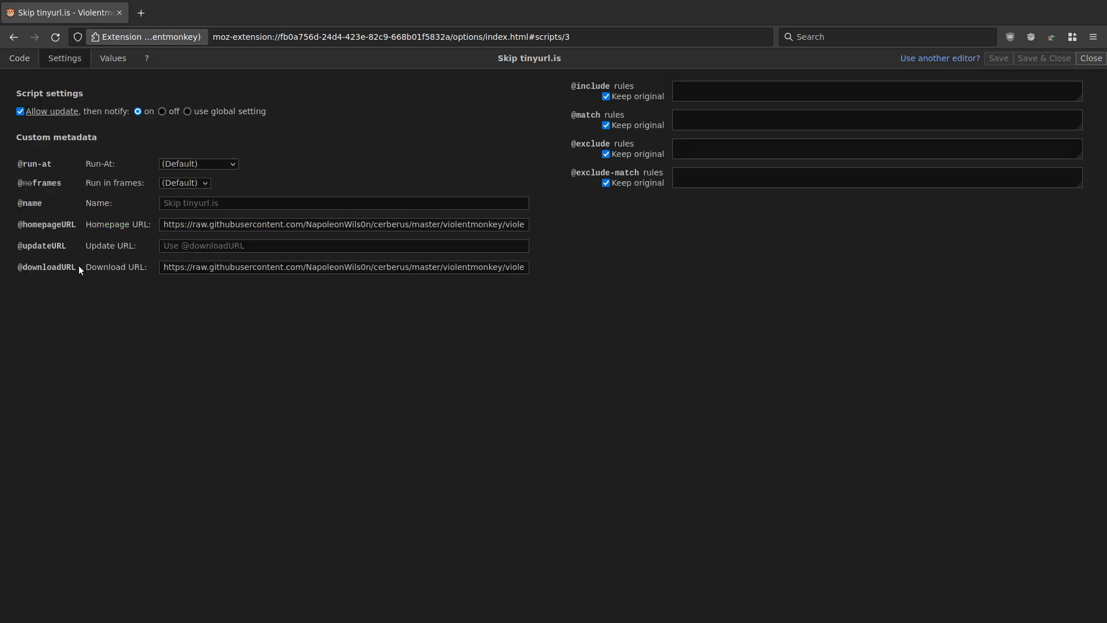
pyautogui.moveTo(78, 266); pyautogui.dragTo(20, 266)
pyautogui.hotkey('ctrl', 'c')
pyautogui.click(30, 63)
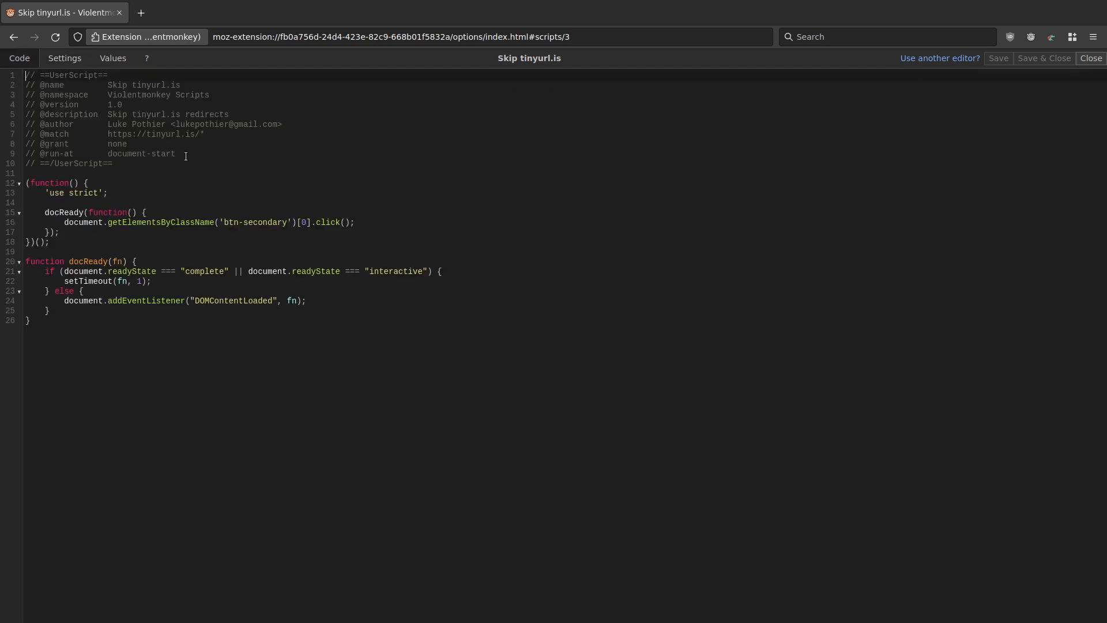
pyautogui.press('Return')
pyautogui.hotkey('ctrl', 'v')
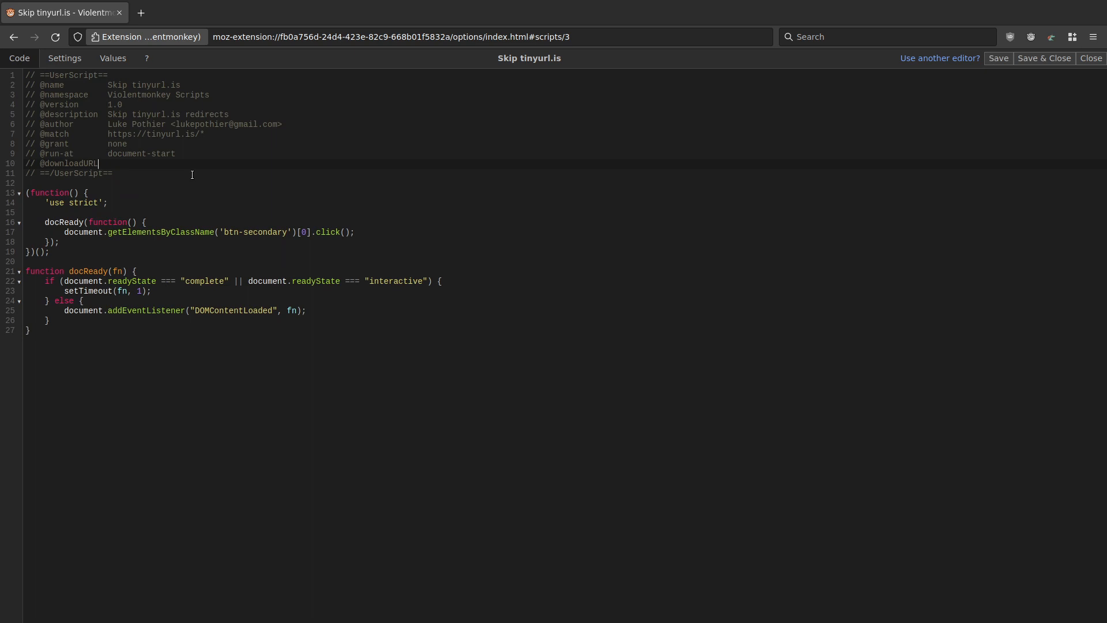
pyautogui.click(74, 61)
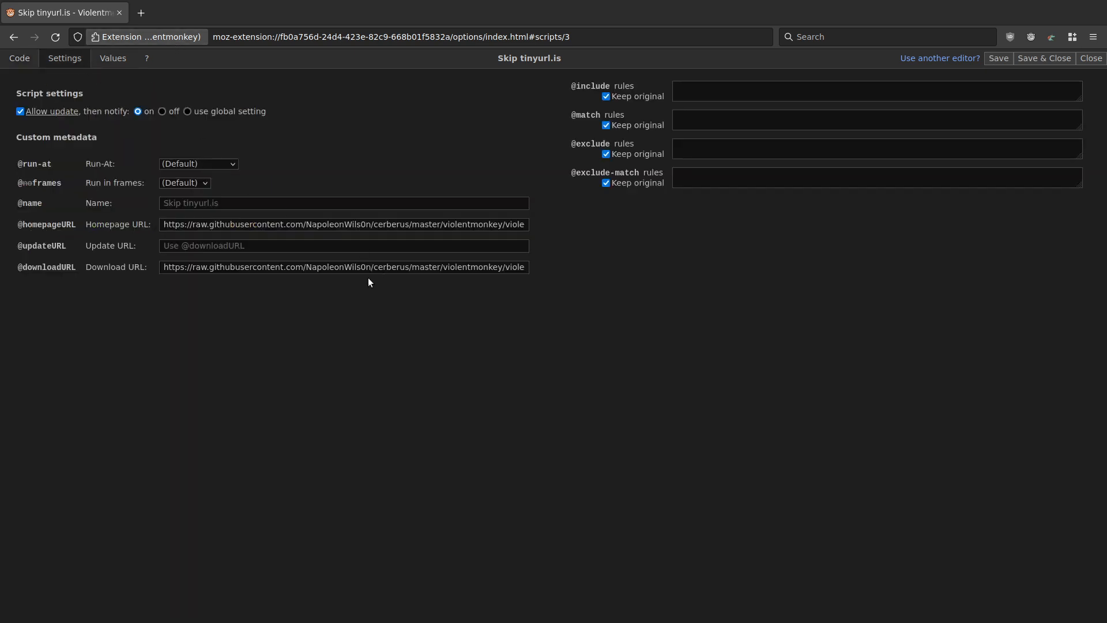
pyautogui.tripleClick(350, 263)
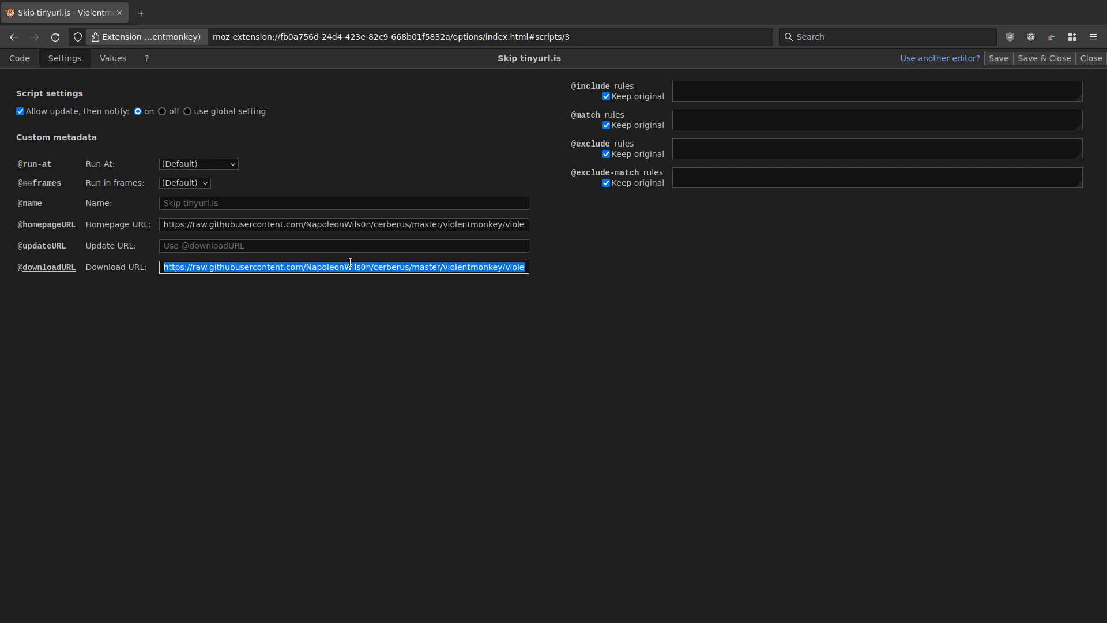
pyautogui.click(24, 58)
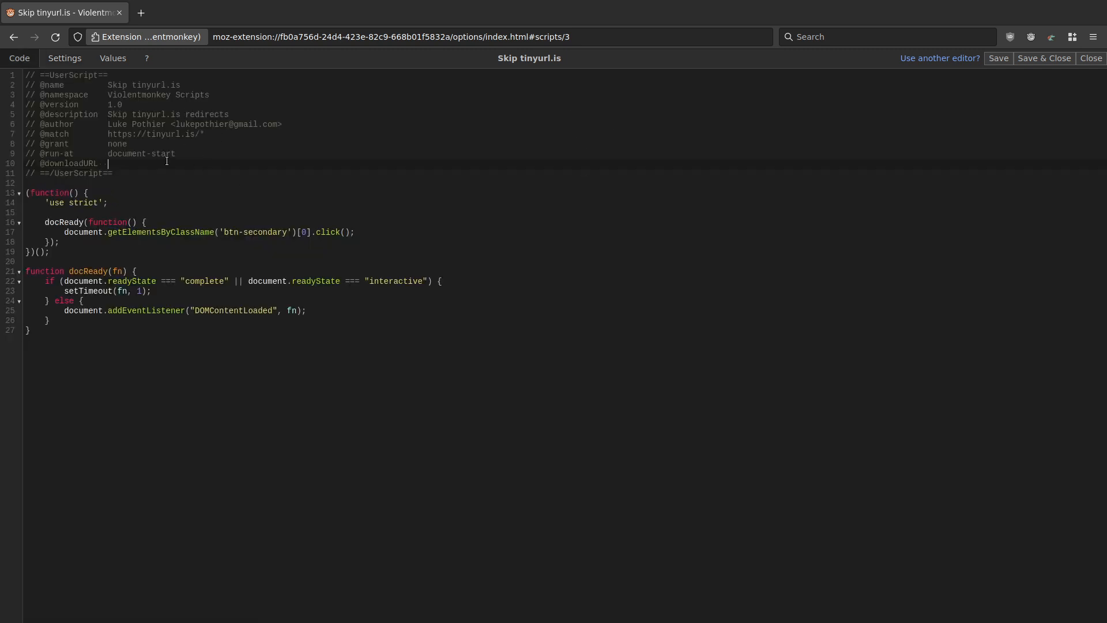
pyautogui.hotkey('ctrl', 'v')
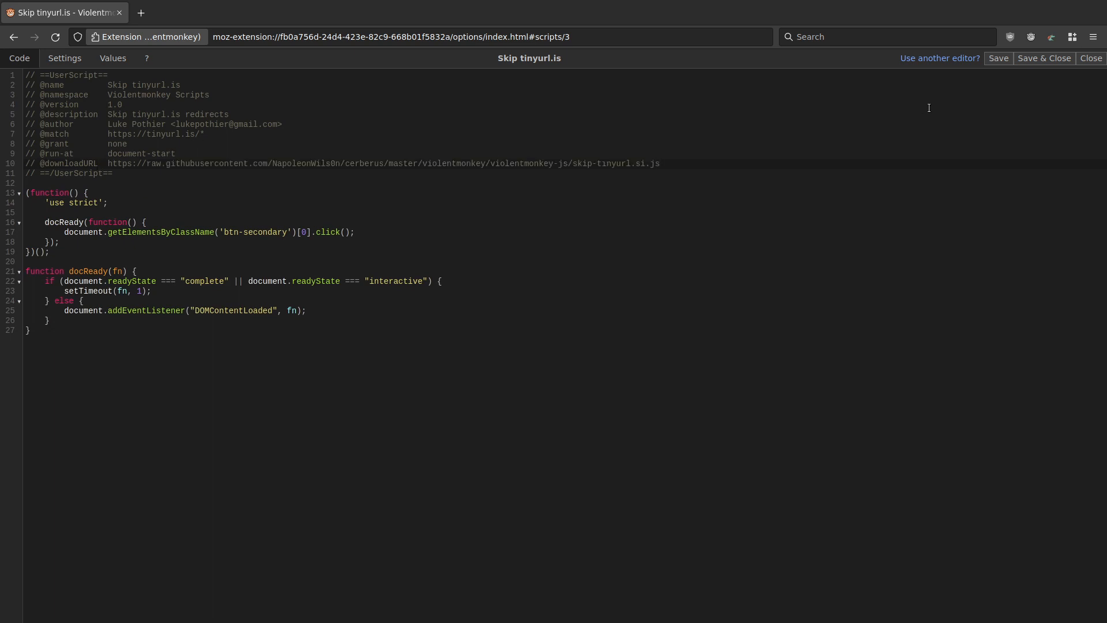
pyautogui.click(1045, 58)
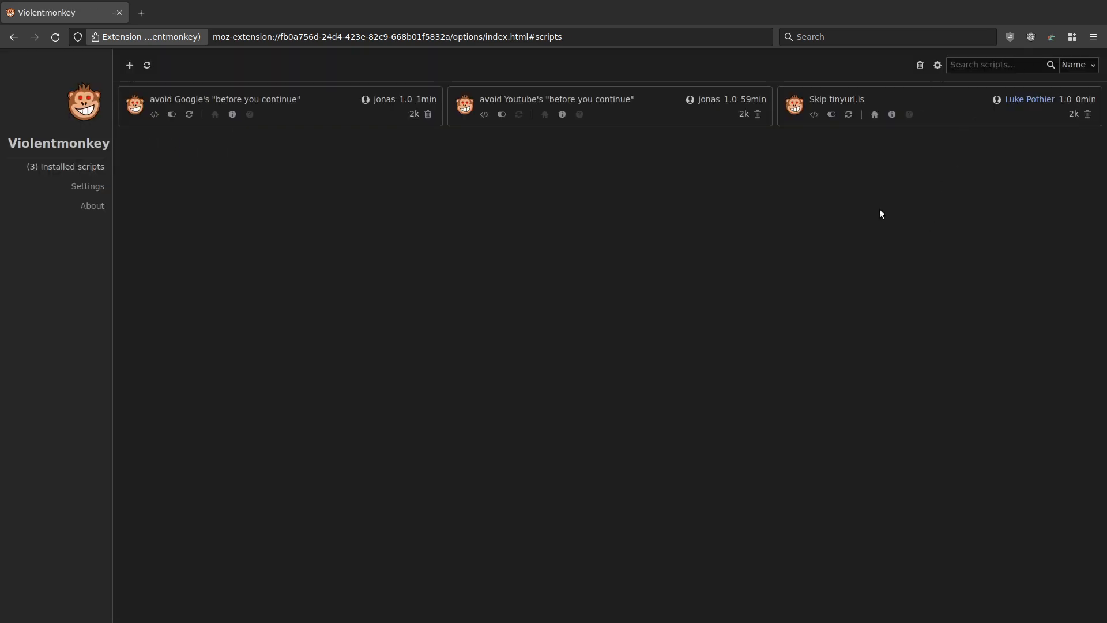
# Step: Check Skip tinyurl.is for updates and review its code, then run the update check for all installed scripts
pyautogui.click(856, 119)
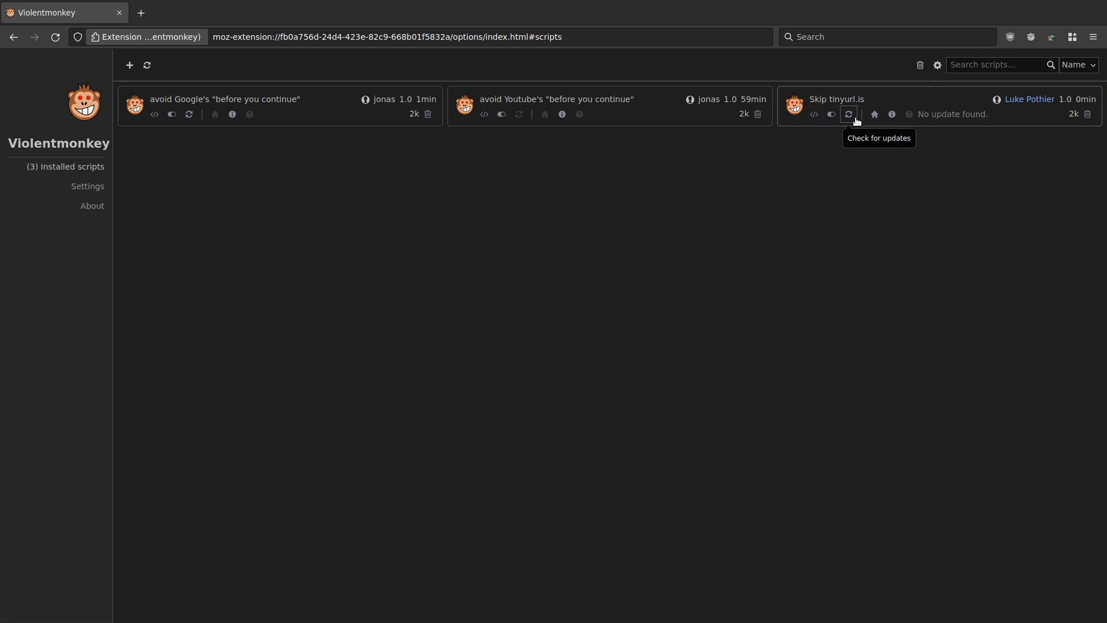
pyautogui.click(814, 114)
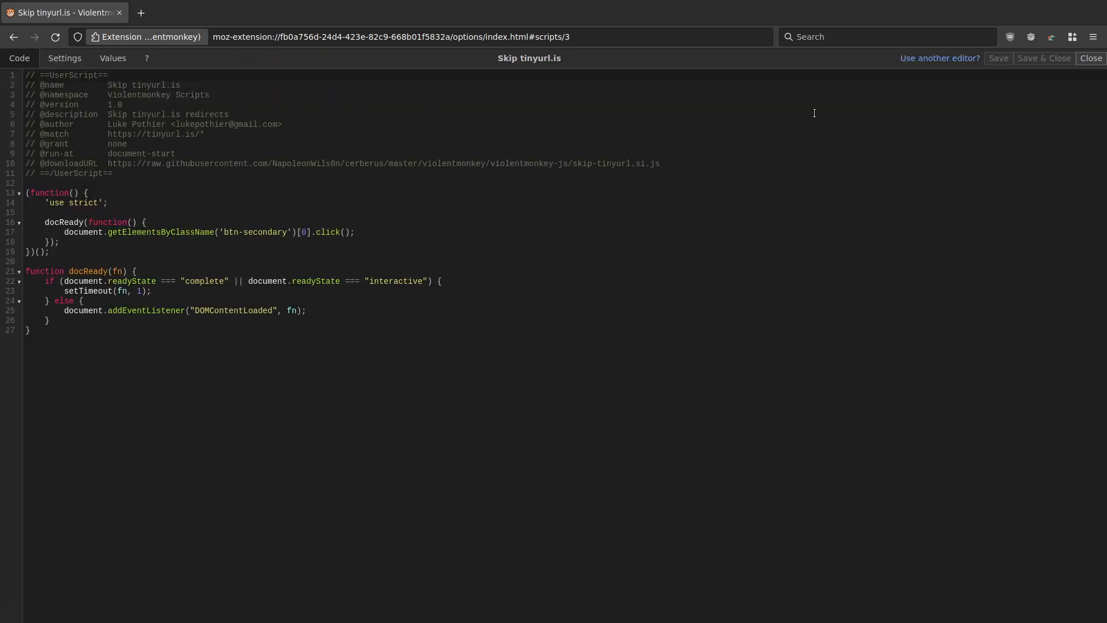
pyautogui.click(1090, 58)
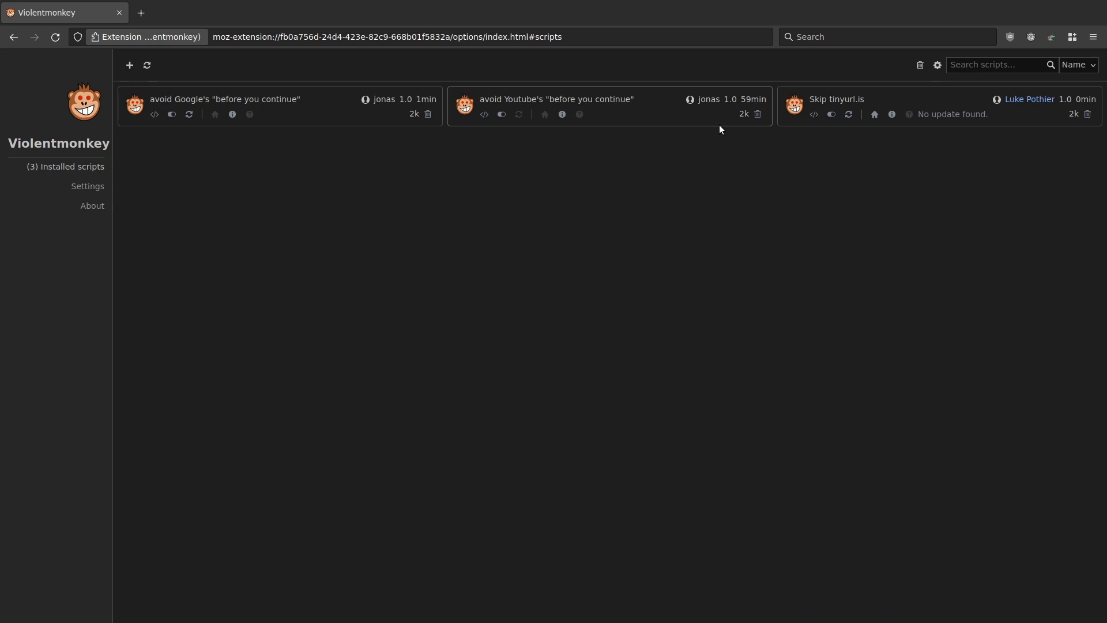
pyautogui.click(147, 66)
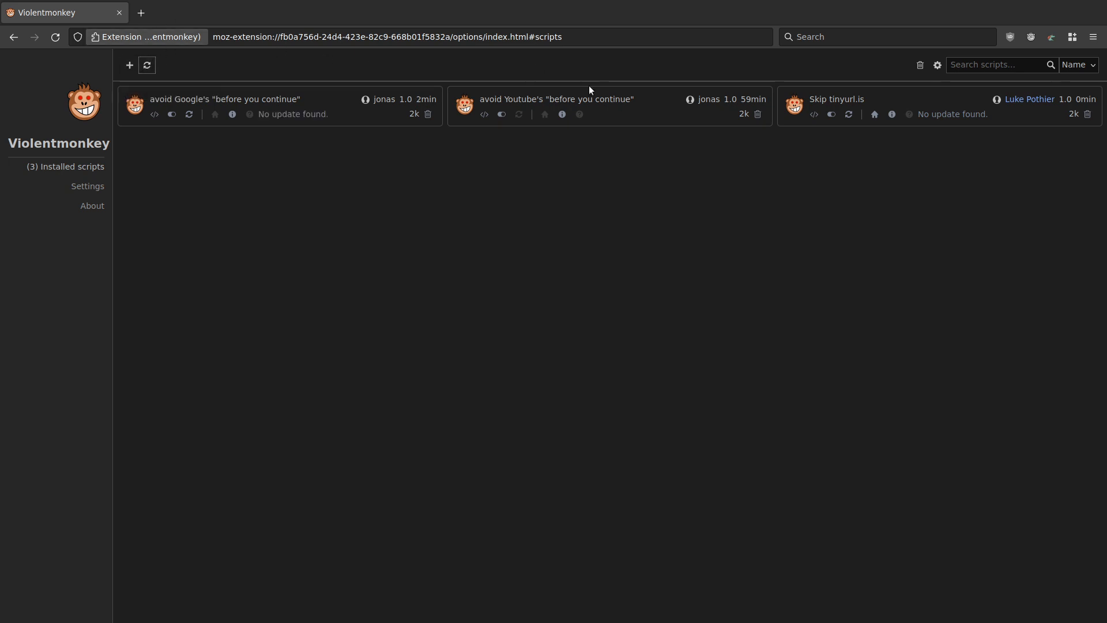
pyautogui.click(814, 114)
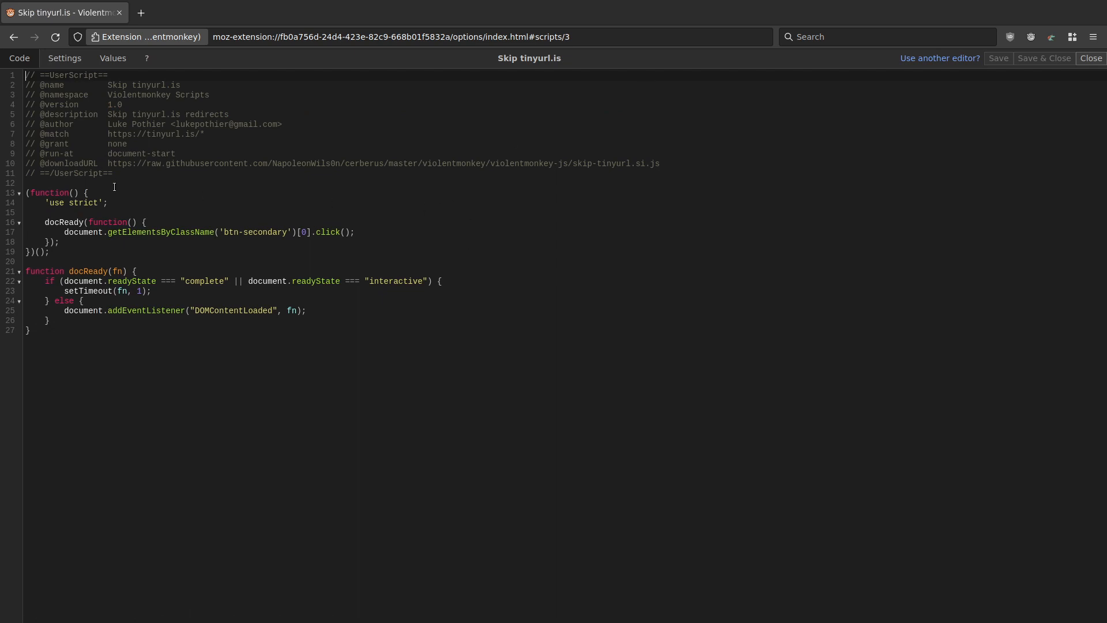
pyautogui.moveTo(668, 166); pyautogui.dragTo(106, 165)
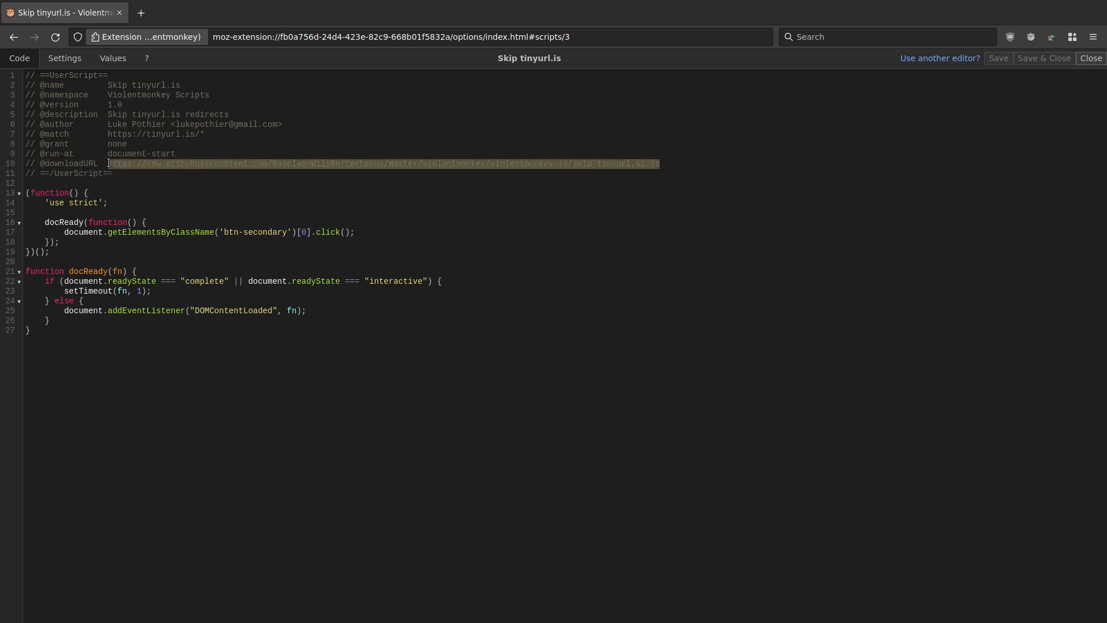
pyautogui.hotkey('ctrl', 'c')
pyautogui.hotkey('ctrl', 't')
pyautogui.hotkey('ctrl', 'v')
pyautogui.press('Return')
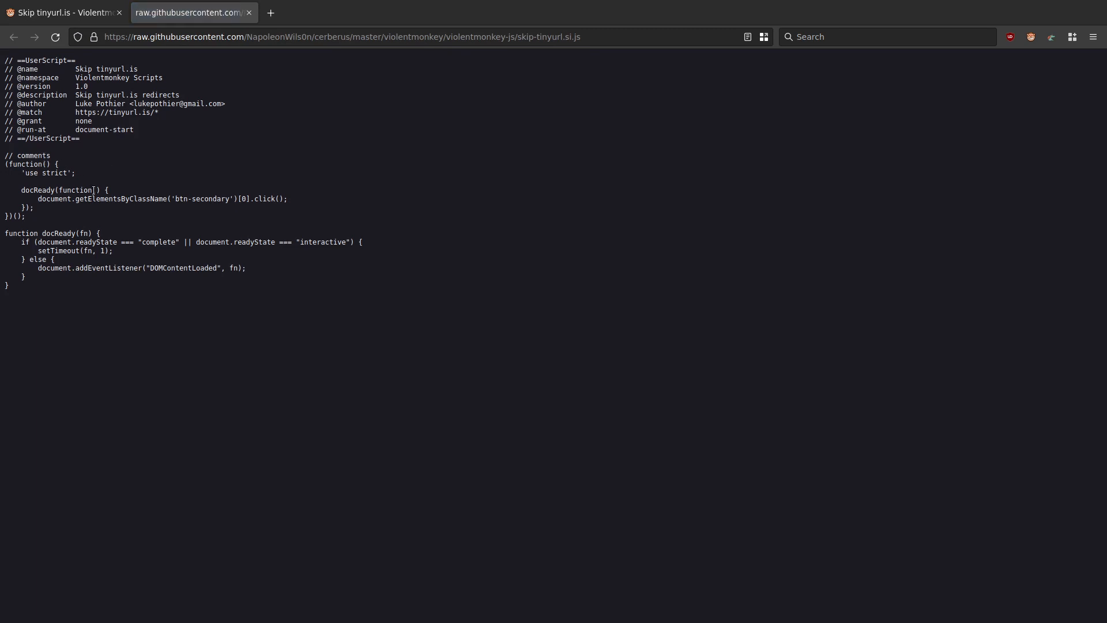
# Step: Set the Skip tinyurl.is update notification to use global setting, then save and close the script
pyautogui.click(75, 7)
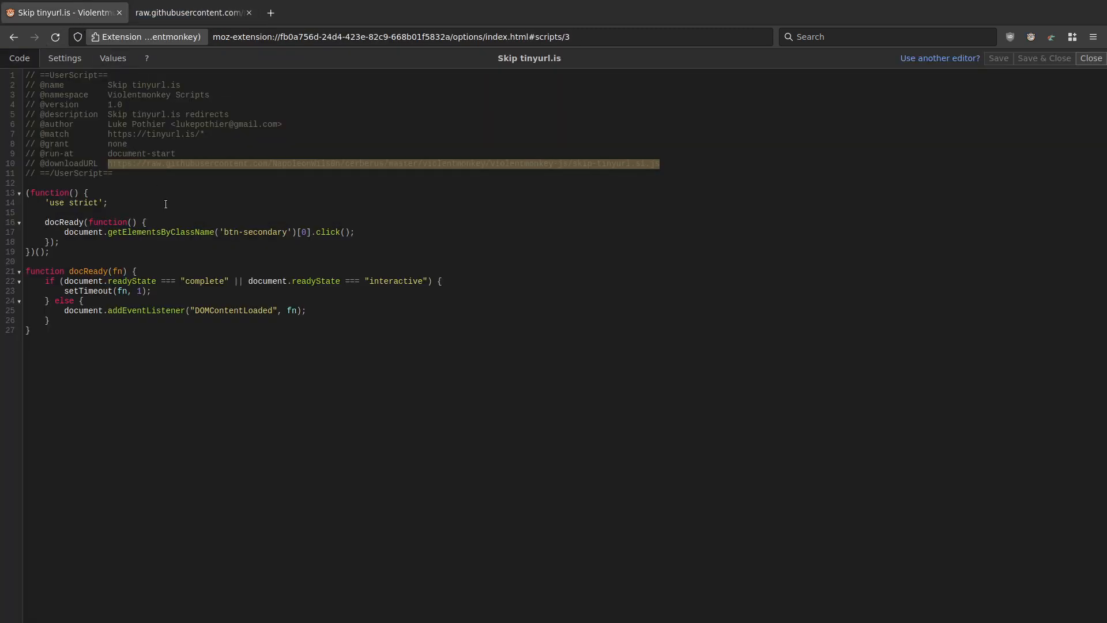
pyautogui.click(163, 181)
pyautogui.click(74, 60)
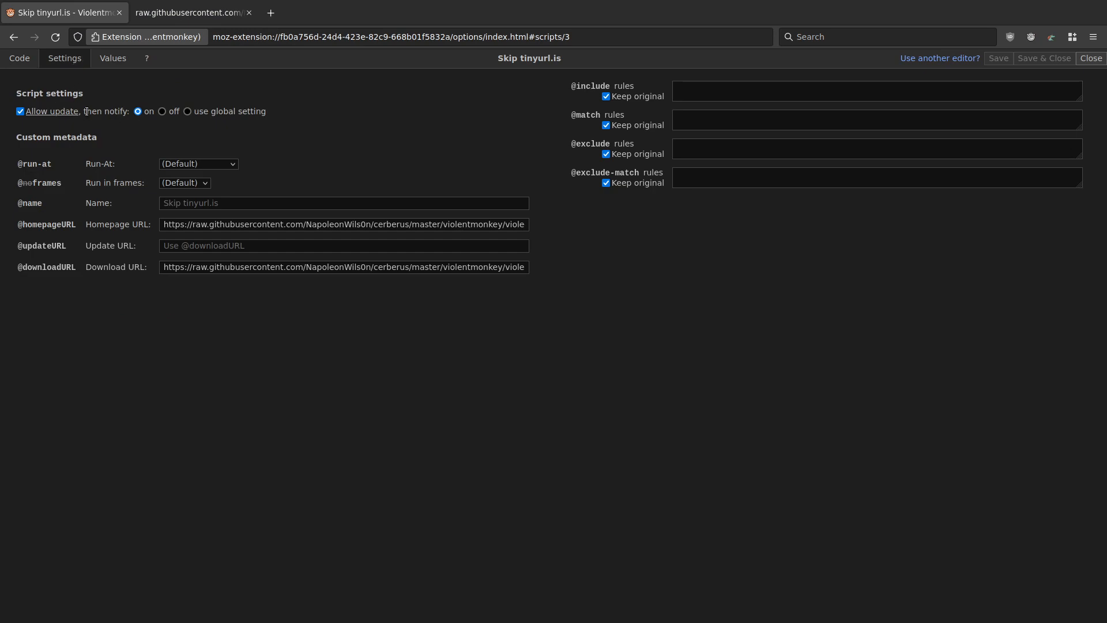
pyautogui.click(188, 111)
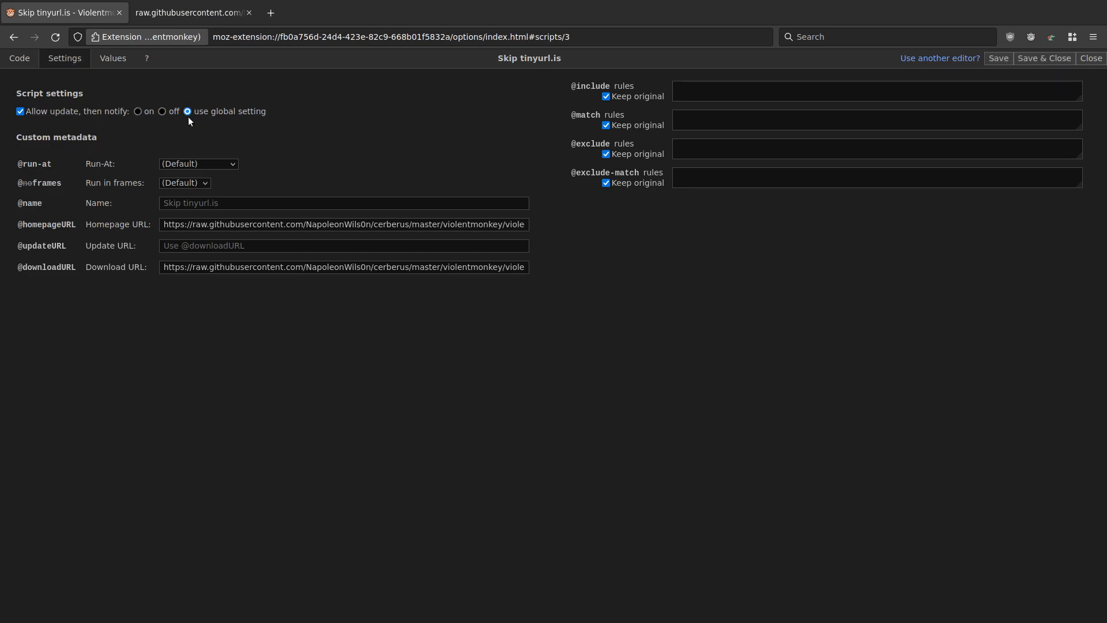
pyautogui.click(1055, 62)
# Step: Enable script update notifications and the option to ignore per-script notification in Violentmonkey's global update settings
pyautogui.click(87, 186)
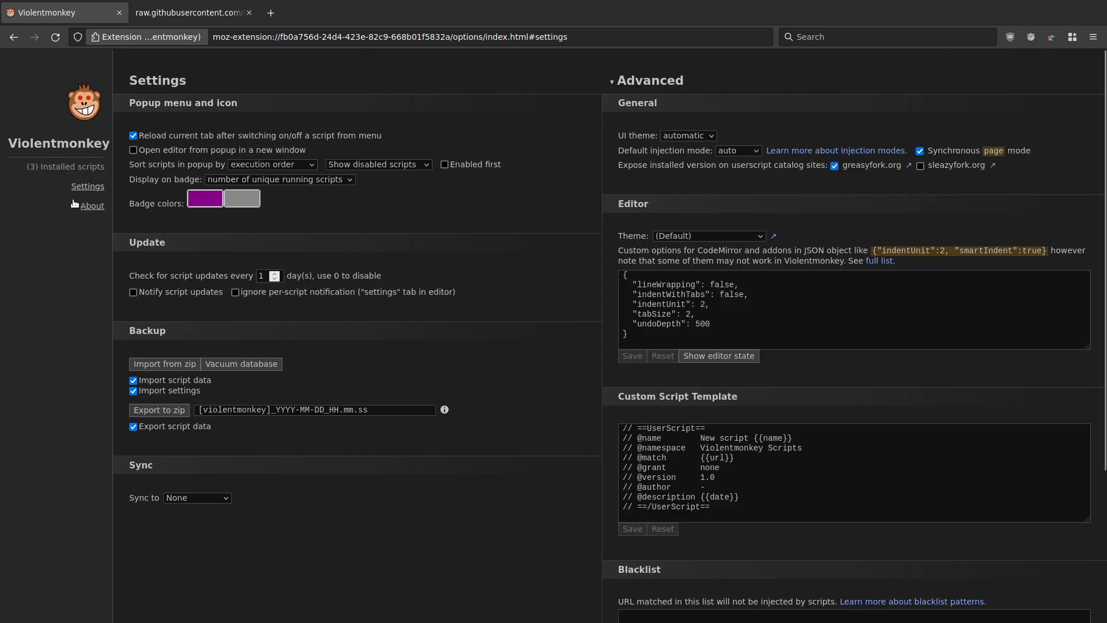
pyautogui.click(133, 292)
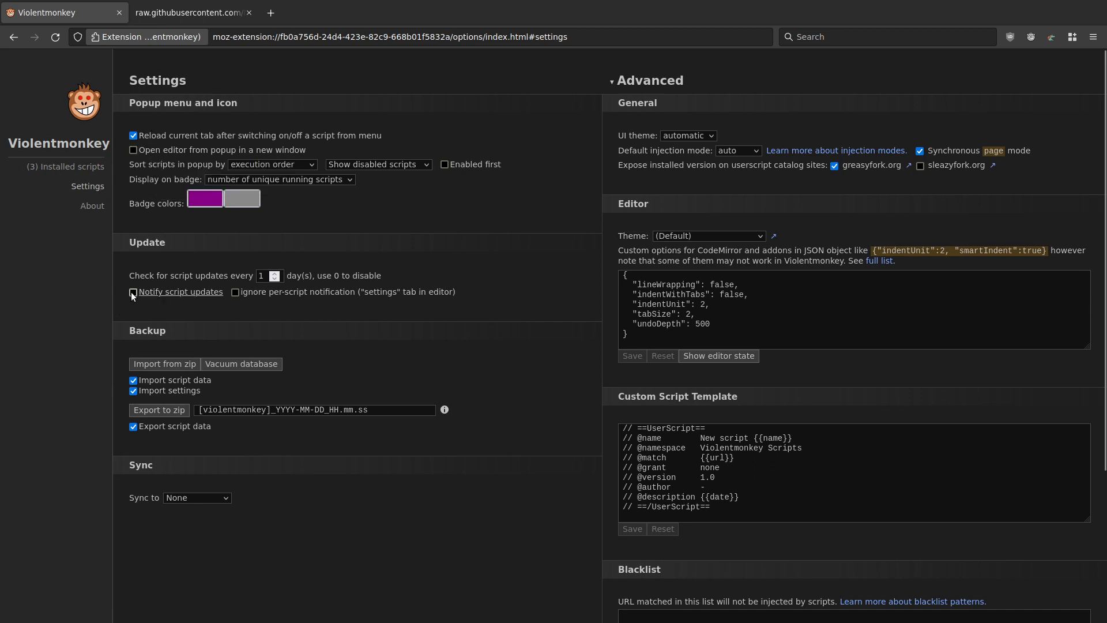
pyautogui.click(236, 292)
# Step: Check all installed scripts for updates again and inspect the Skip tinyurl.is code
pyautogui.click(93, 168)
pyautogui.click(143, 68)
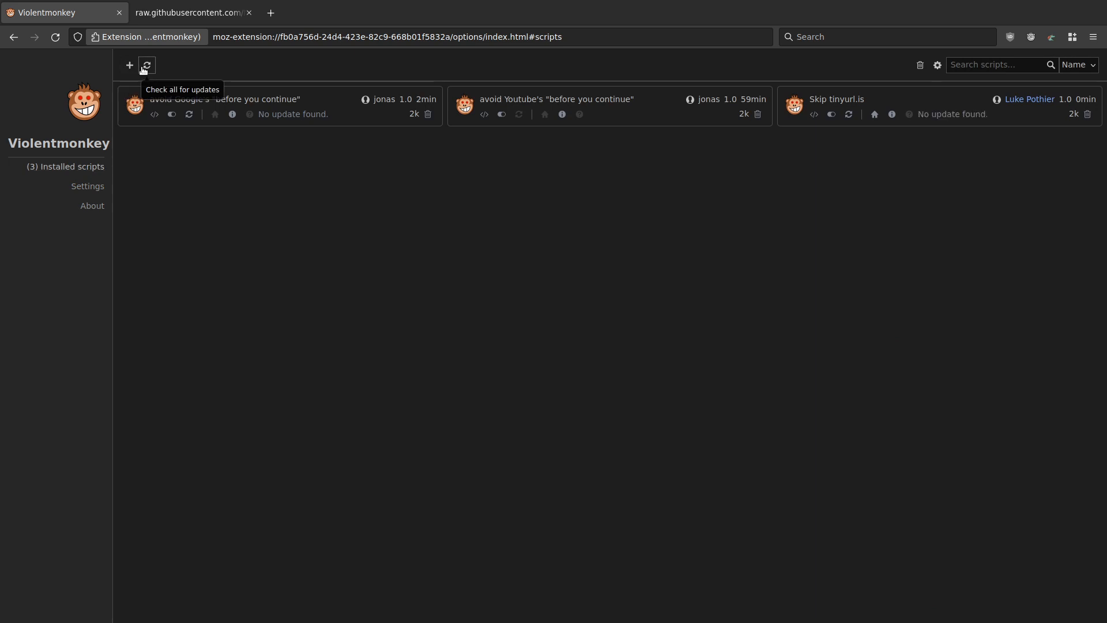
pyautogui.click(814, 113)
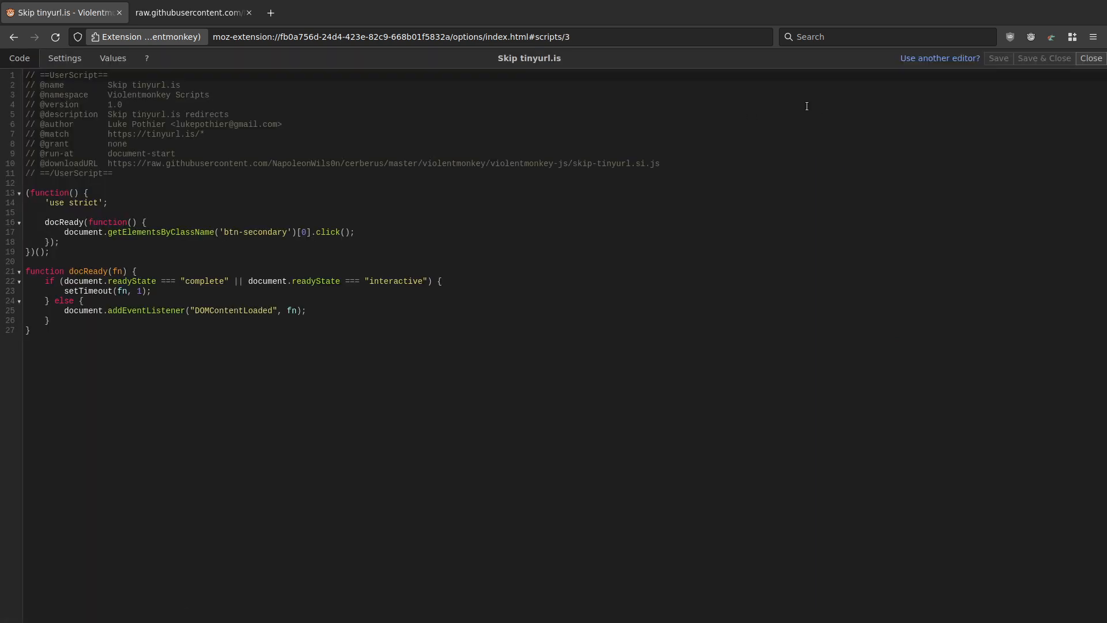
# Step: Close the Skip tinyurl.is script and disable script update notifications in Violentmonkey's global update settings
pyautogui.click(1091, 58)
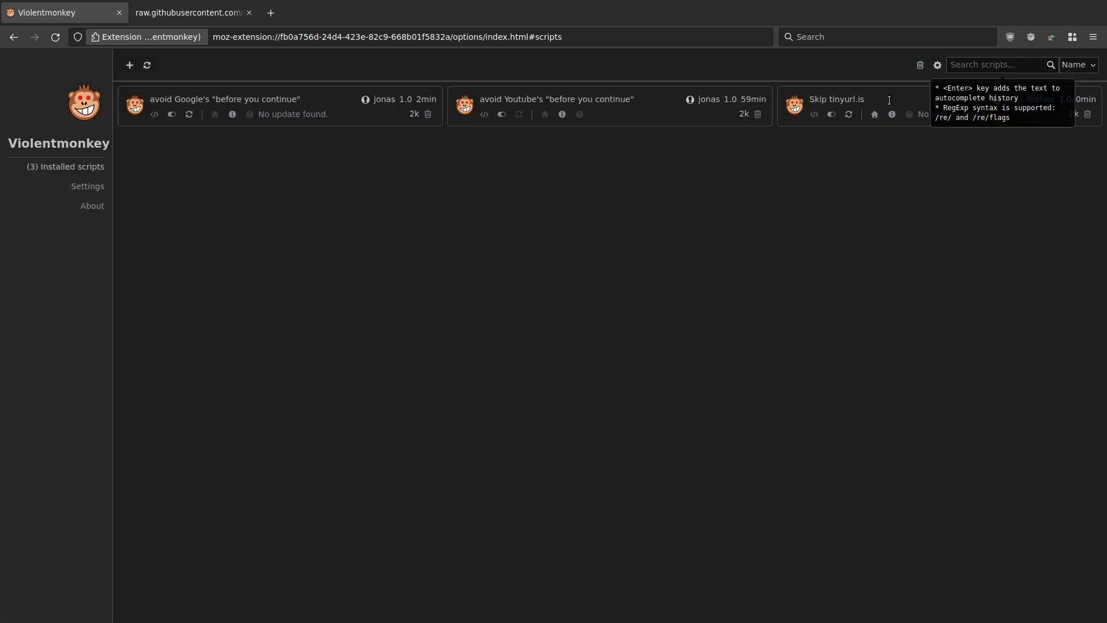
pyautogui.click(86, 185)
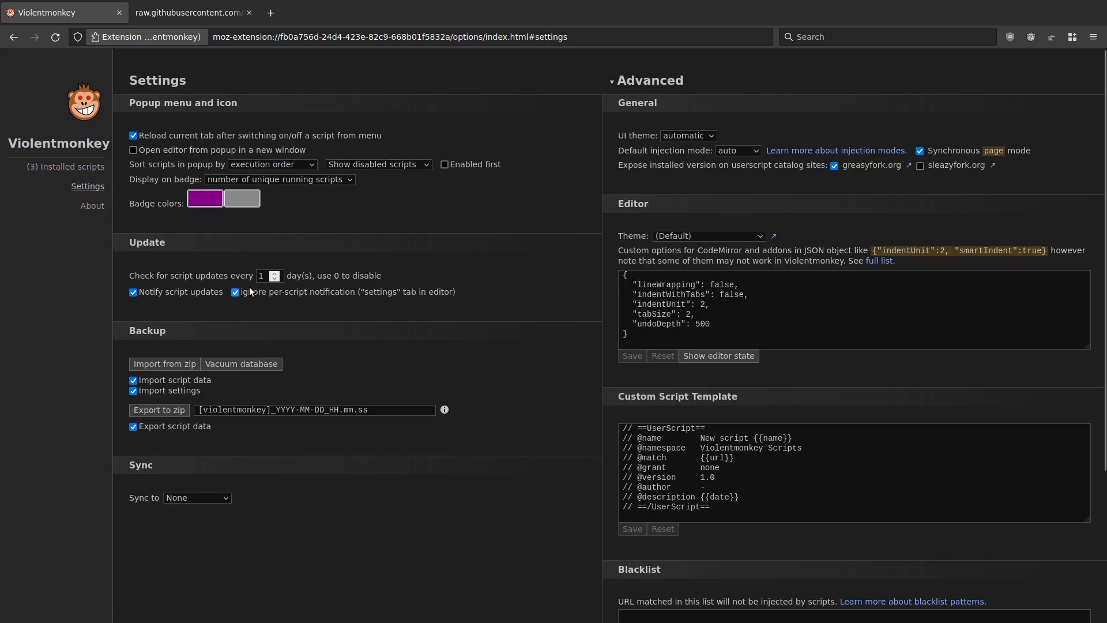
pyautogui.click(136, 291)
pyautogui.scroll(-3, 594, 295)
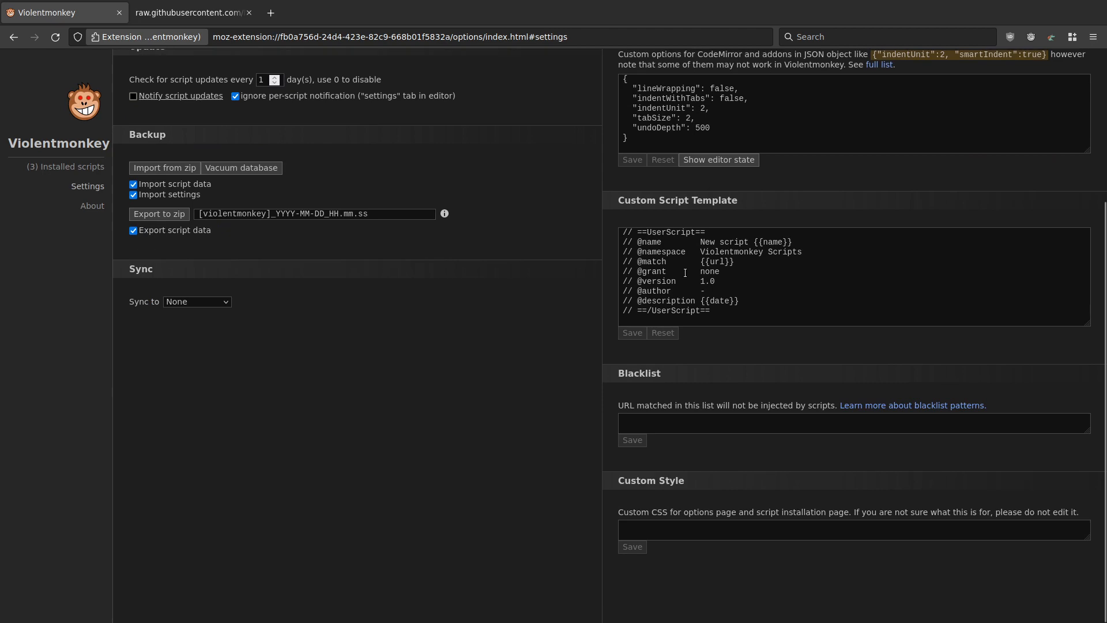
pyautogui.scroll(3, 685, 272)
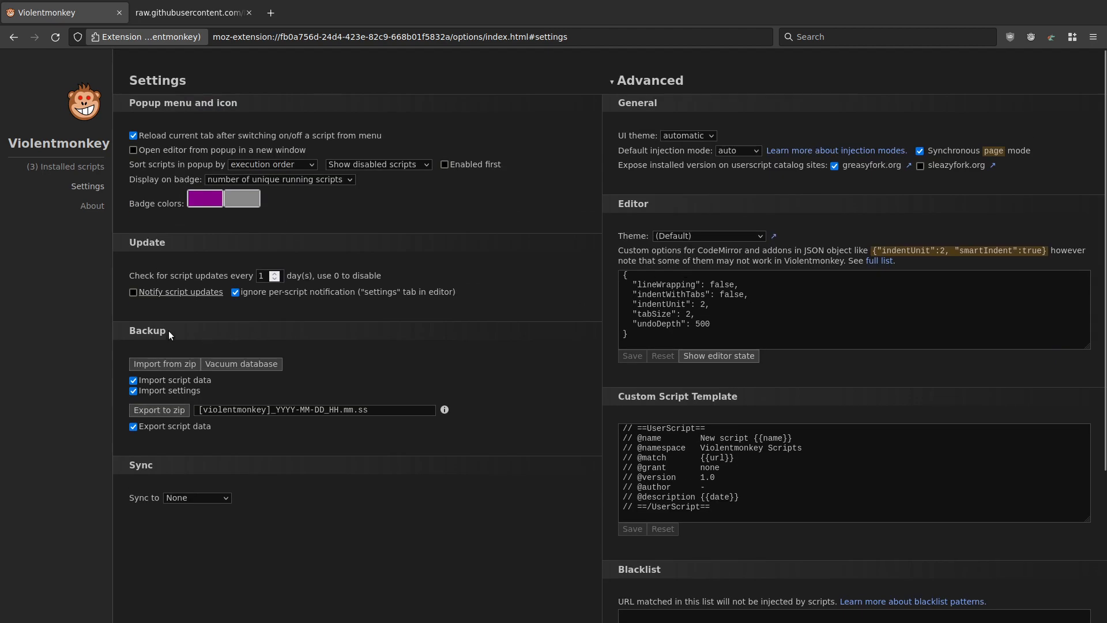
# Step: Check all installed scripts for updates, then open the Skip tinyurl.is code for inspection
pyautogui.click(71, 167)
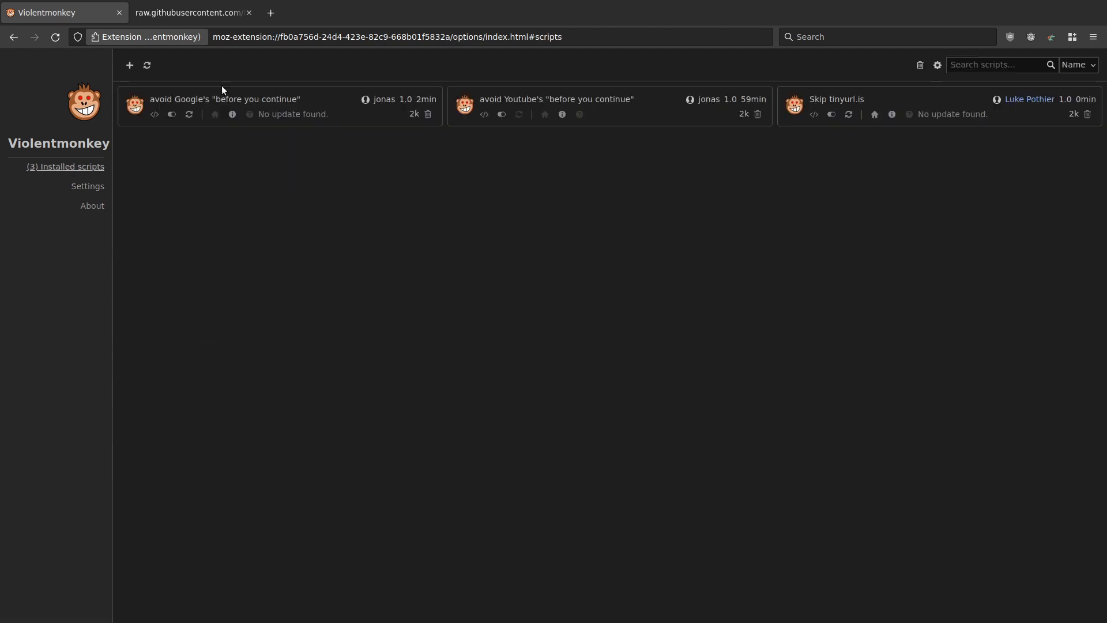
pyautogui.click(147, 65)
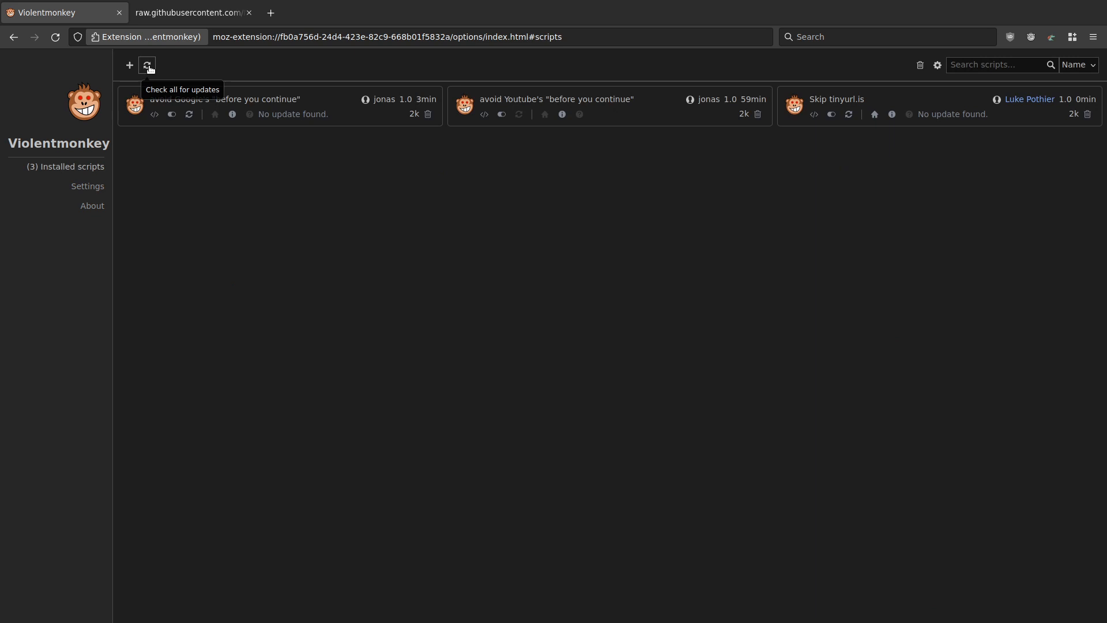
pyautogui.click(814, 114)
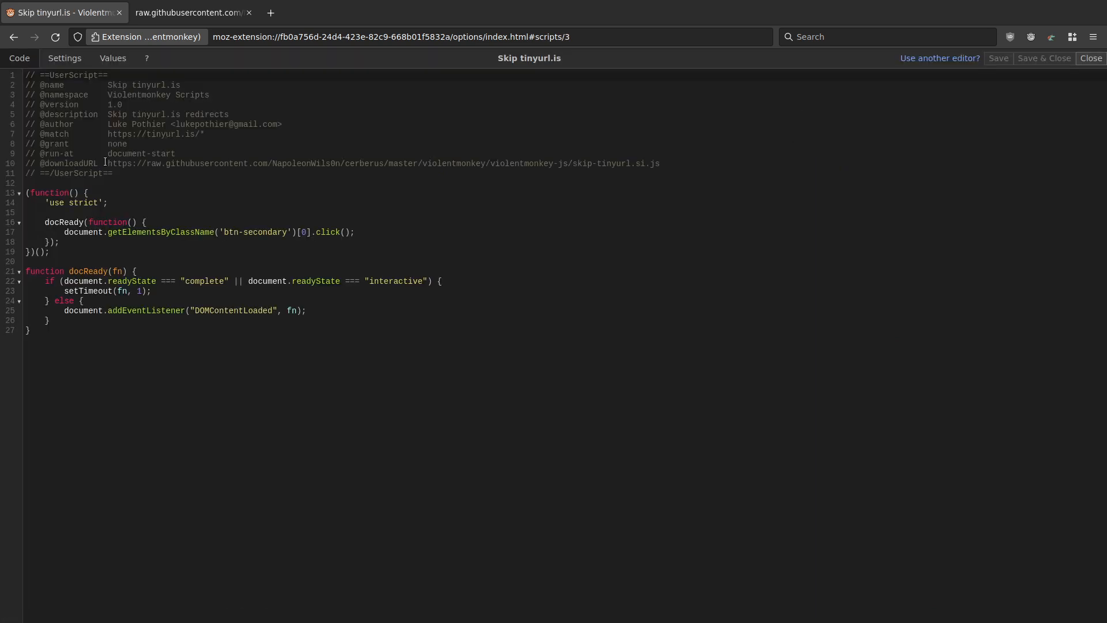
# Step: Set the Skip tinyurl.is script's Update URL to the same address as its Homepage URL and save
pyautogui.click(64, 60)
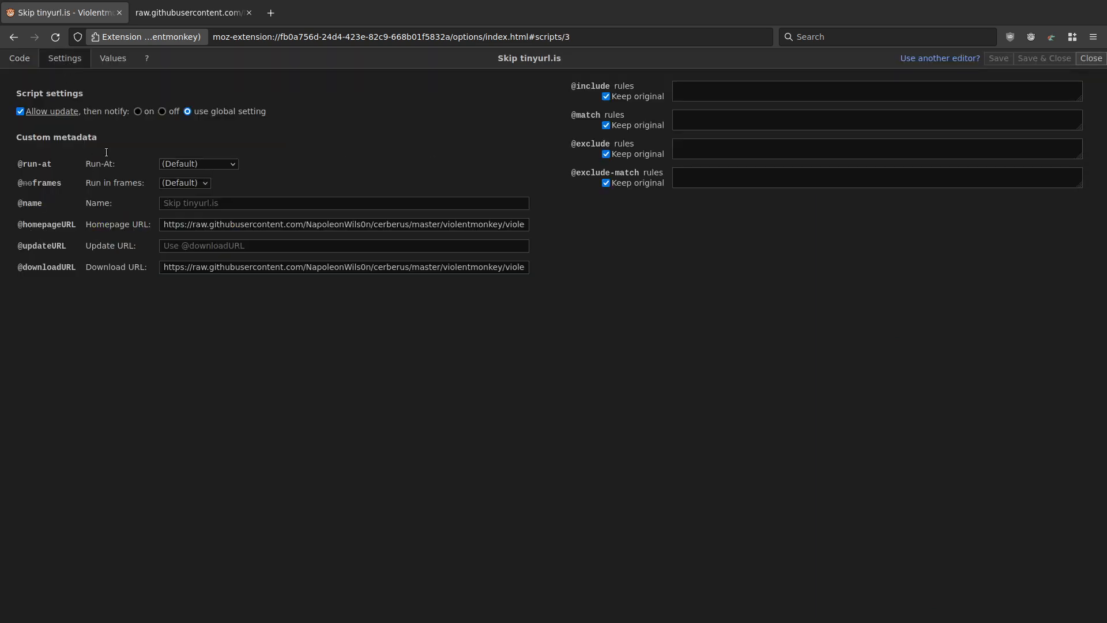
pyautogui.tripleClick(220, 224)
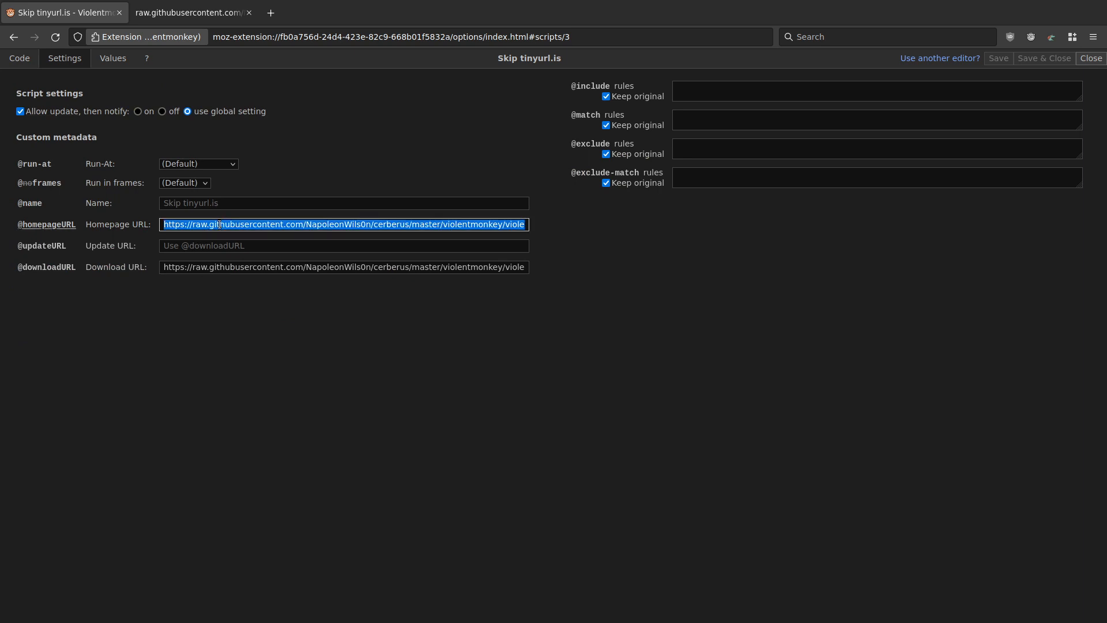
pyautogui.click(213, 248)
pyautogui.hotkey('ctrl', 'v')
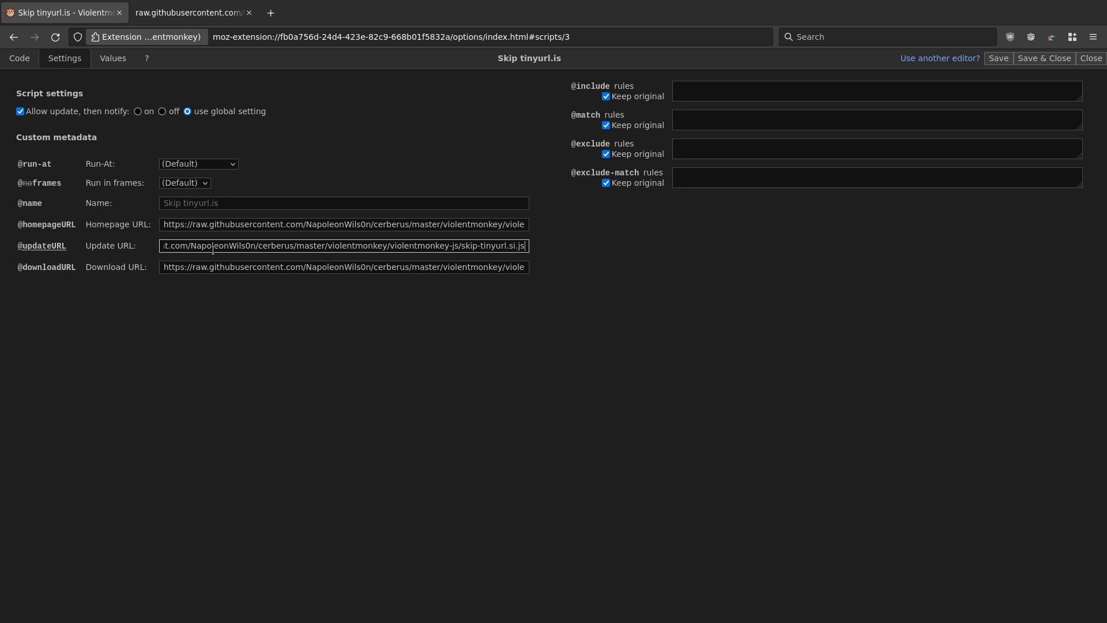
pyautogui.click(61, 247)
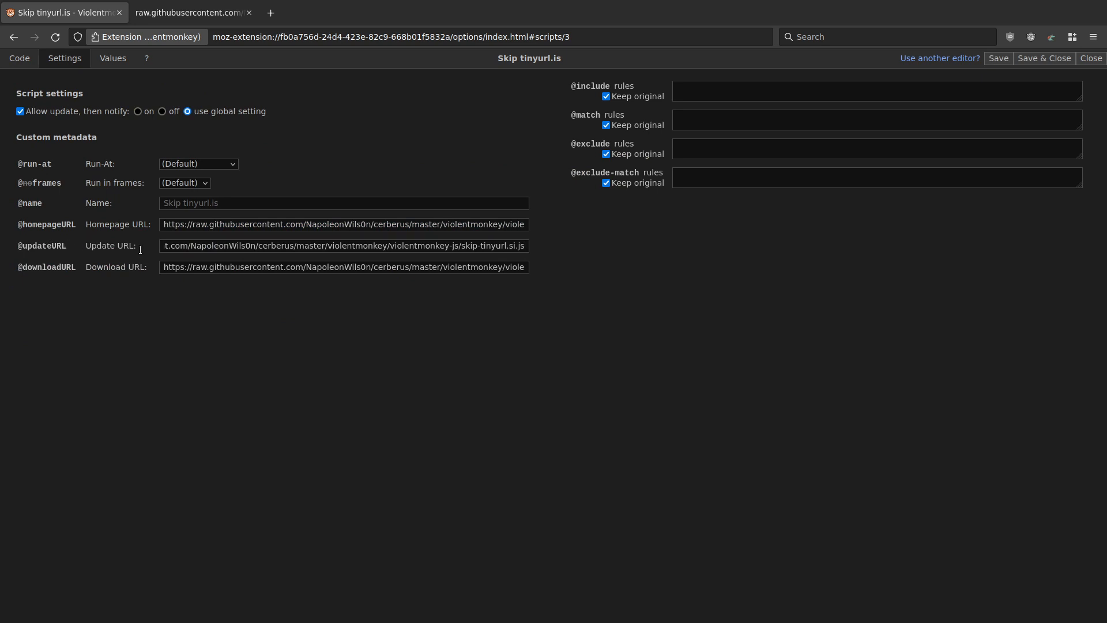
pyautogui.click(991, 58)
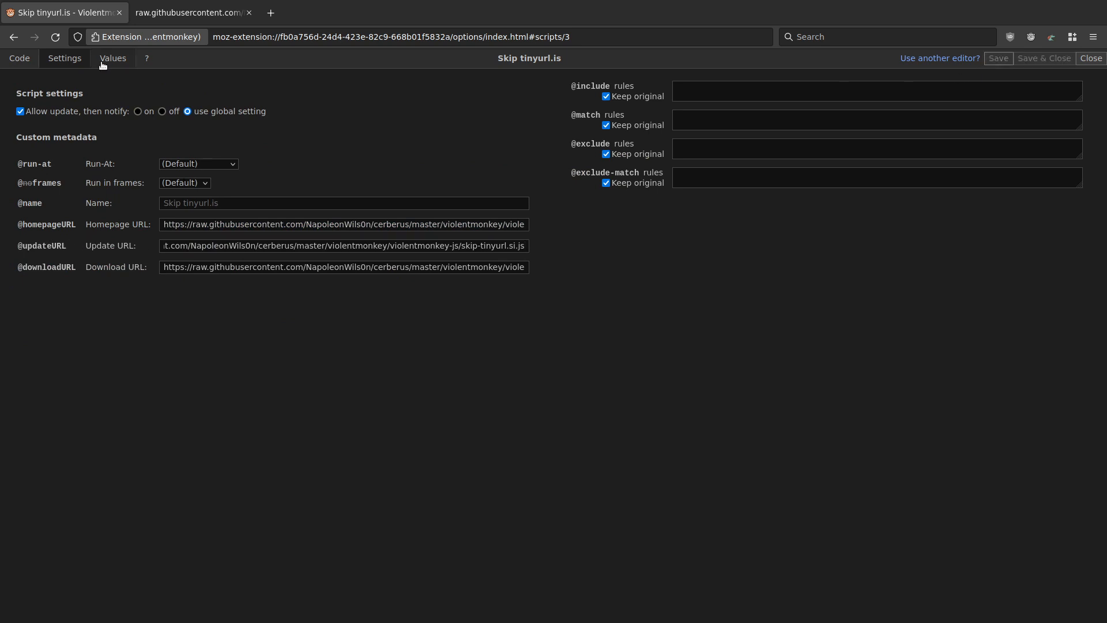
# Step: Recheck all installed scripts for updates with the custom Update URL saved and reopen the Skip tinyurl.is code
pyautogui.click(20, 60)
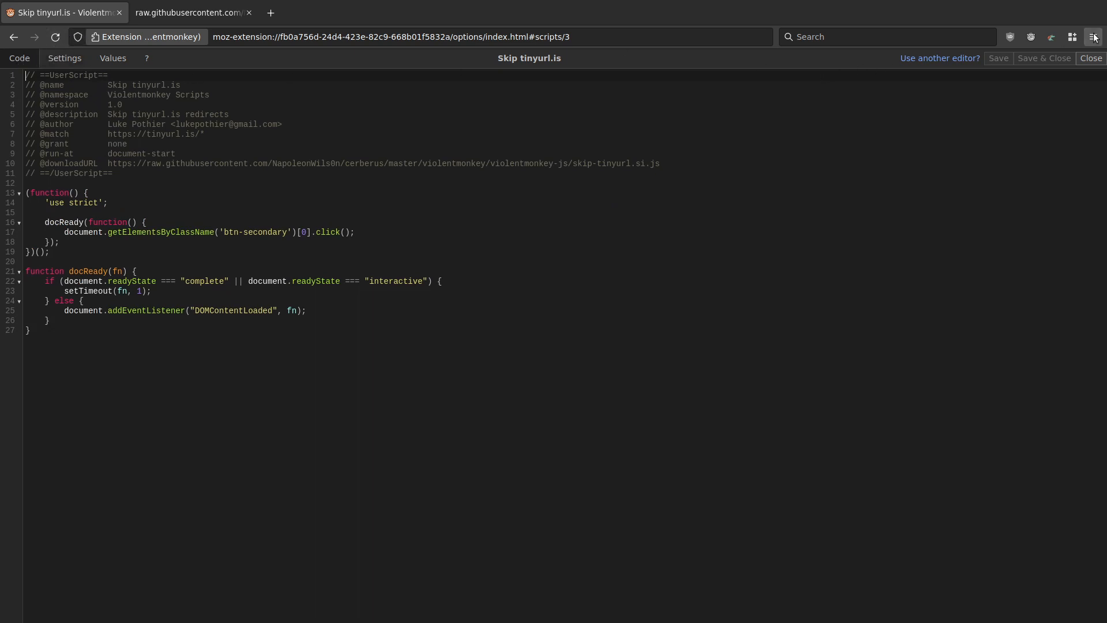
pyautogui.click(1091, 59)
pyautogui.click(148, 65)
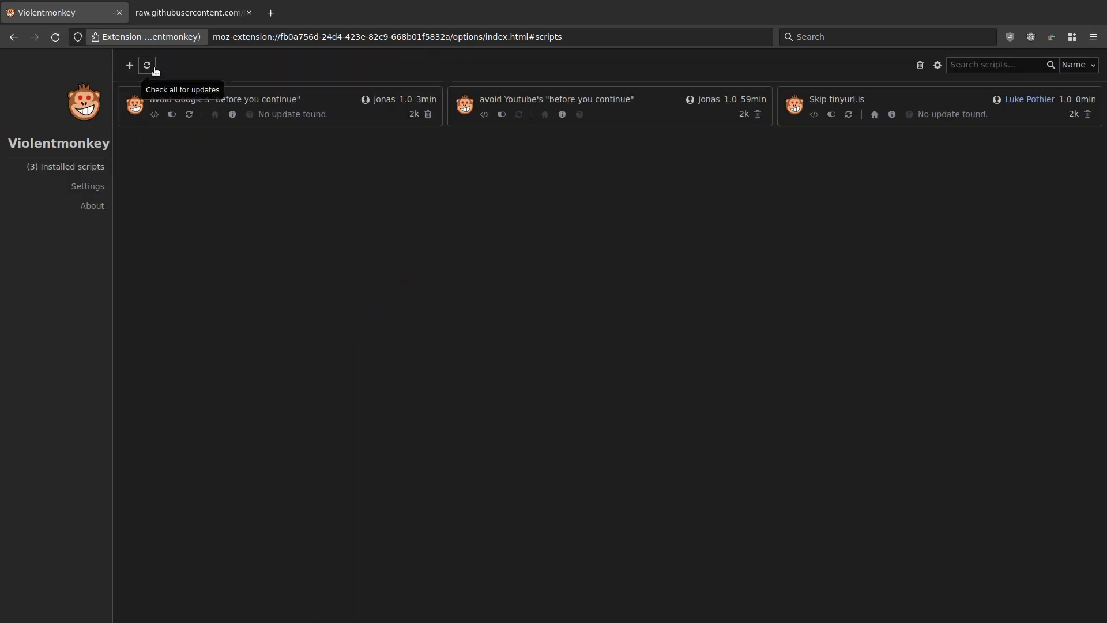
pyautogui.click(814, 114)
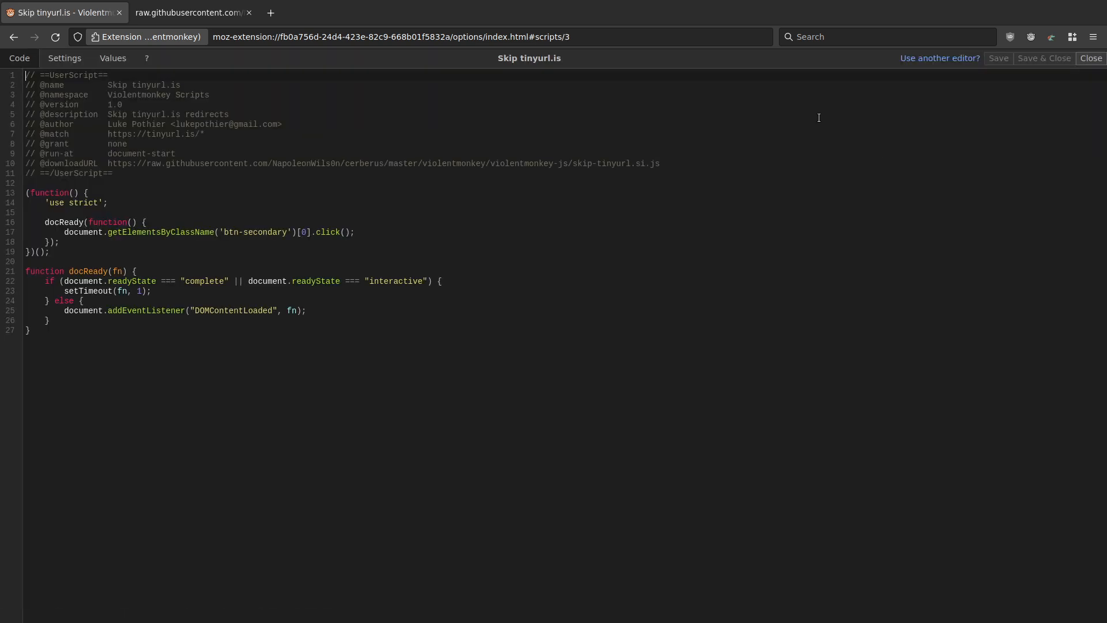
pyautogui.click(61, 60)
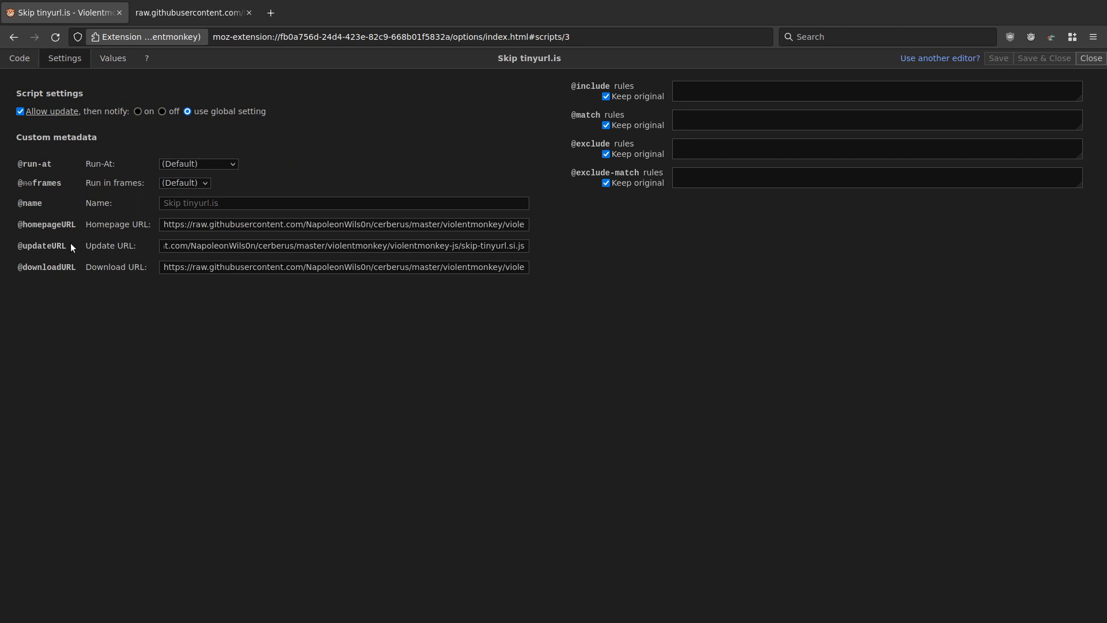
pyautogui.moveTo(67, 245); pyautogui.dragTo(7, 247)
pyautogui.hotkey('ctrl', 'c')
pyautogui.click(33, 62)
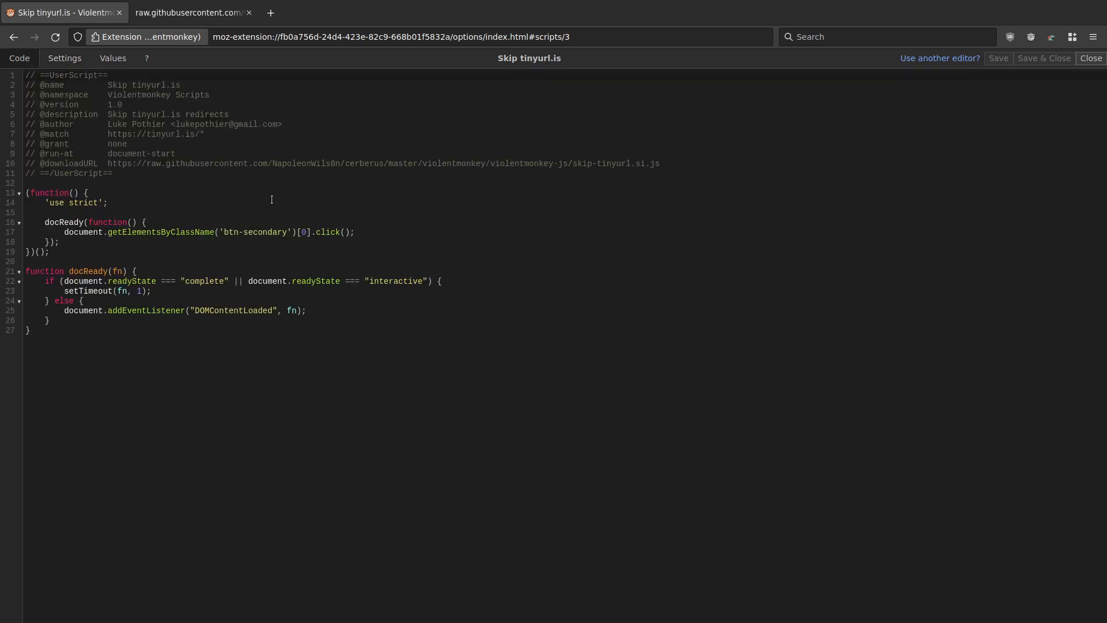
pyautogui.click(678, 170)
pyautogui.press('Return')
pyautogui.hotkey('ctrl', 'v')
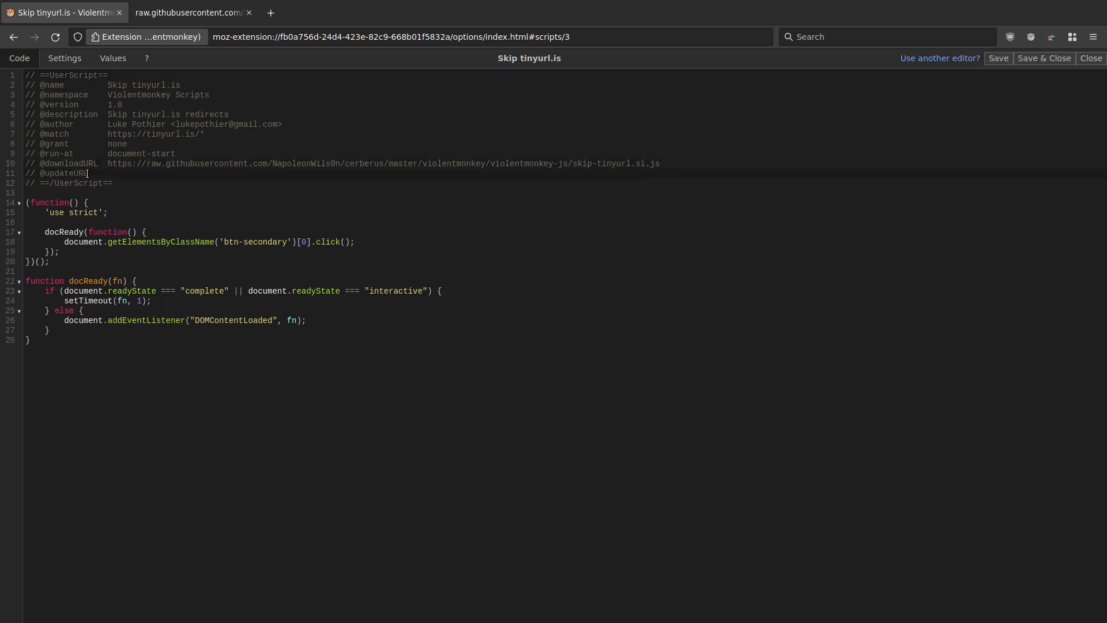
pyautogui.moveTo(108, 163); pyautogui.dragTo(669, 162)
pyautogui.hotkey('ctrl', 'c')
pyautogui.click(290, 176)
pyautogui.hotkey('ctrl', 'v')
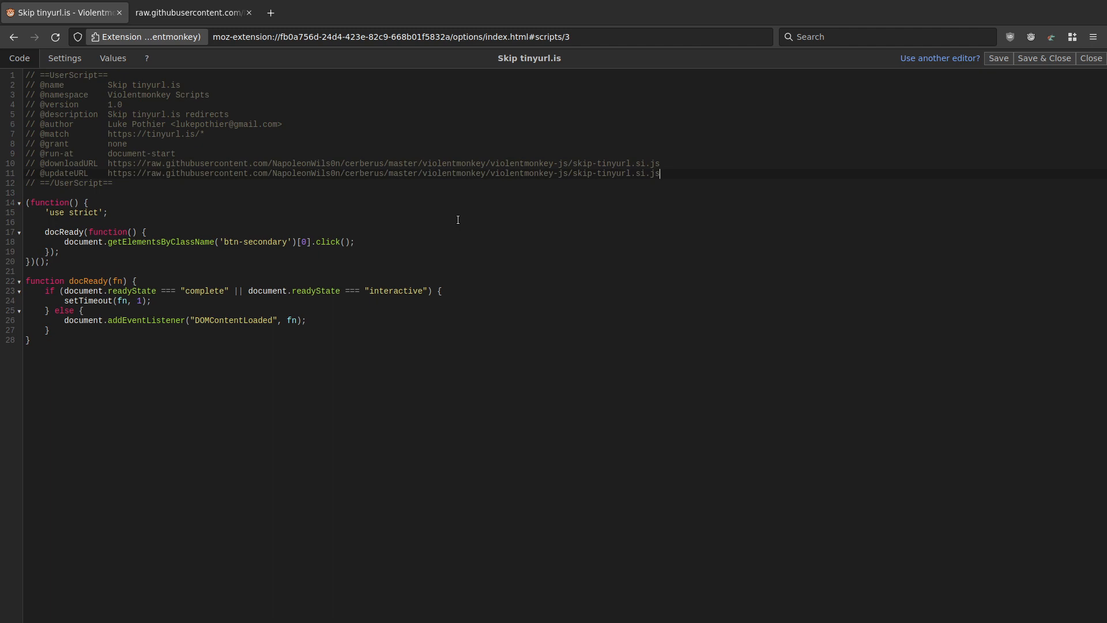
pyautogui.click(1043, 58)
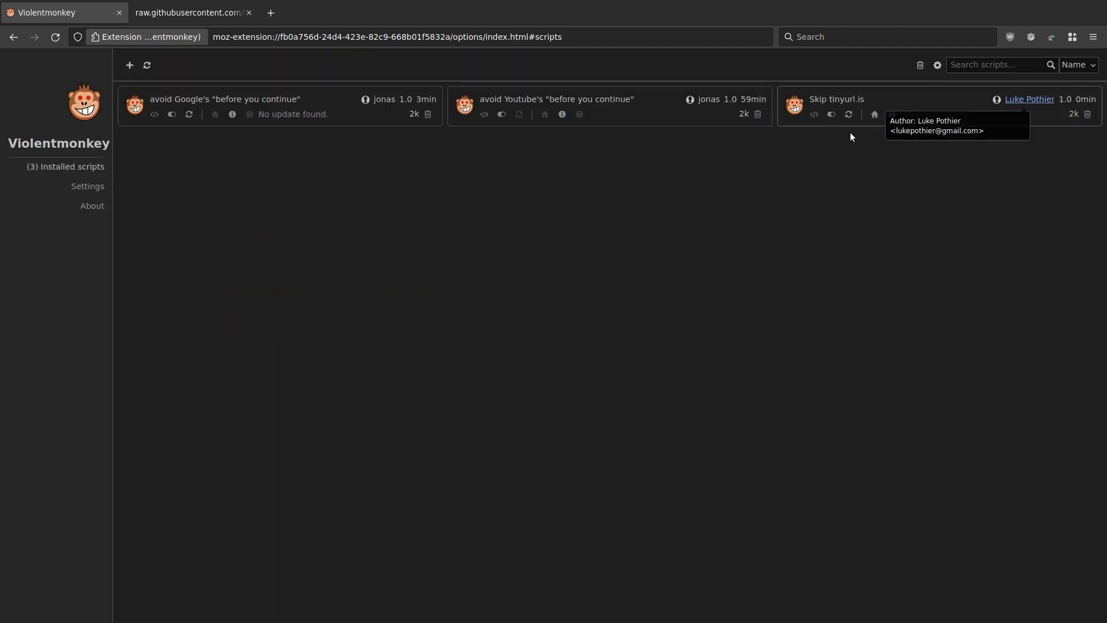
# Step: Disable ignoring per-script notification in the global update settings and check all installed scripts for updates
pyautogui.click(85, 184)
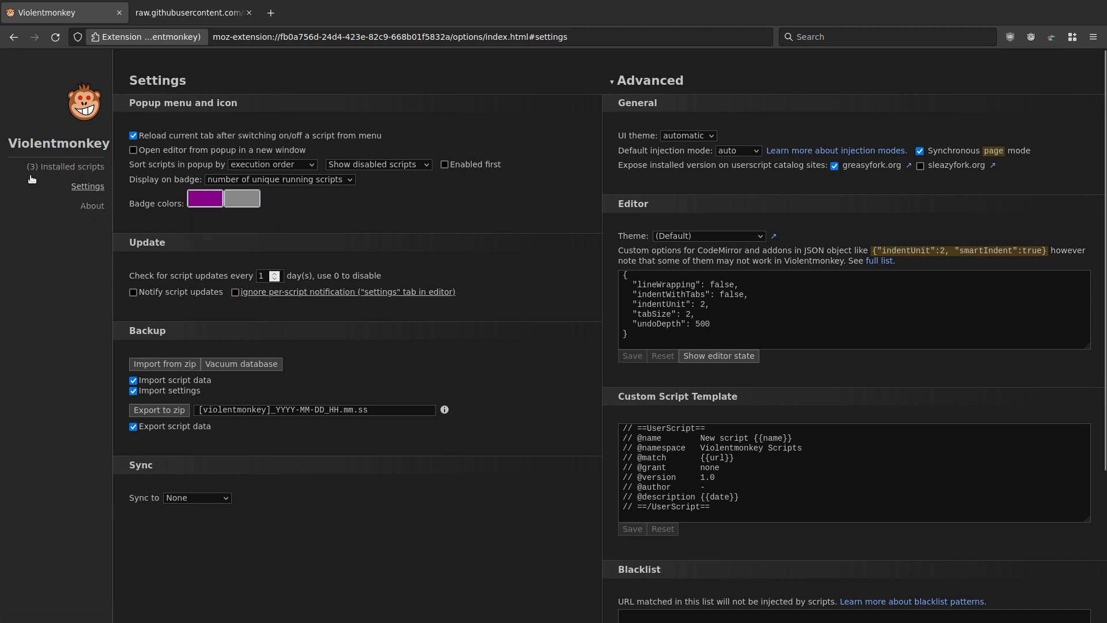
pyautogui.click(61, 167)
pyautogui.click(147, 65)
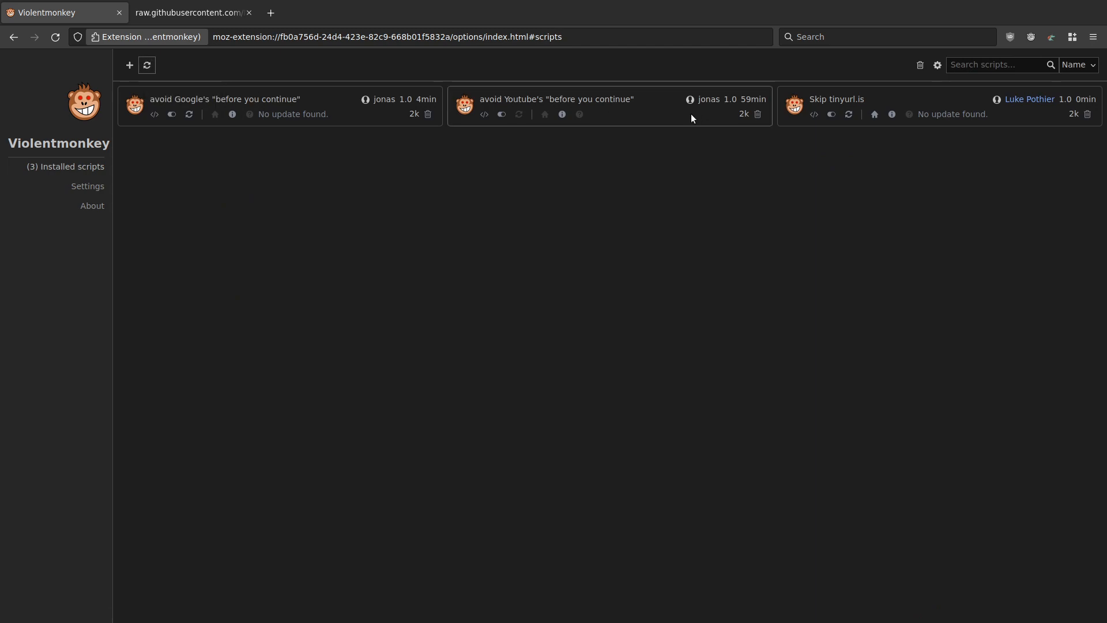
# Step: Close both browser tabs and relaunch Firefox Web Browser from the application launcher
pyautogui.hotkey('ctrl', 'w')
pyautogui.hotkey('ctrl', 'w')
pyautogui.press('super+d')
pyautogui.write('firef')
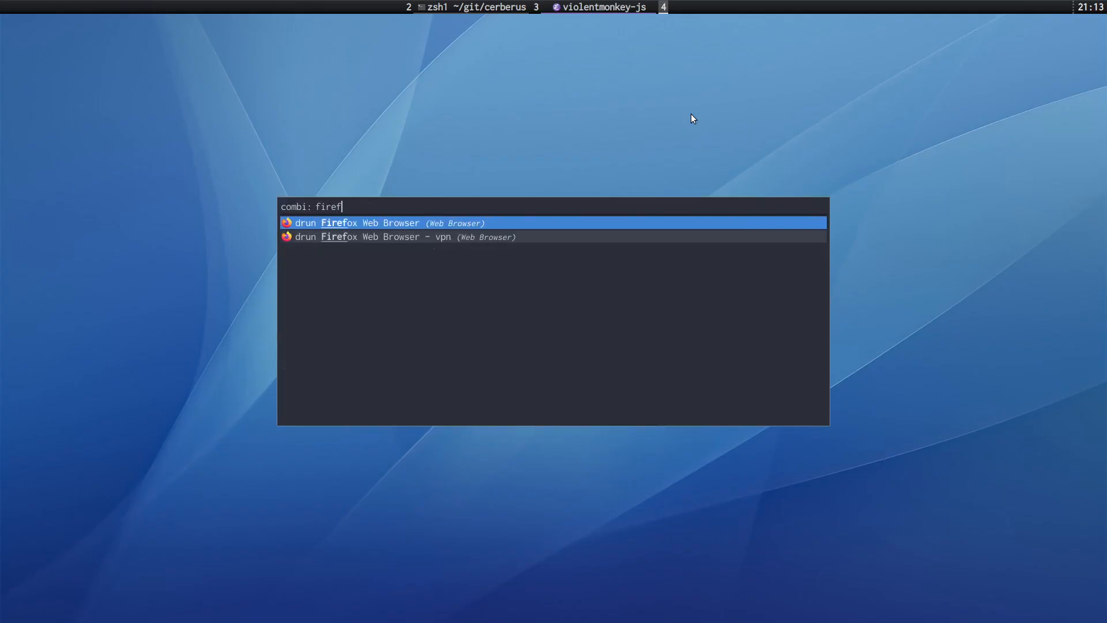
pyautogui.press('Return')
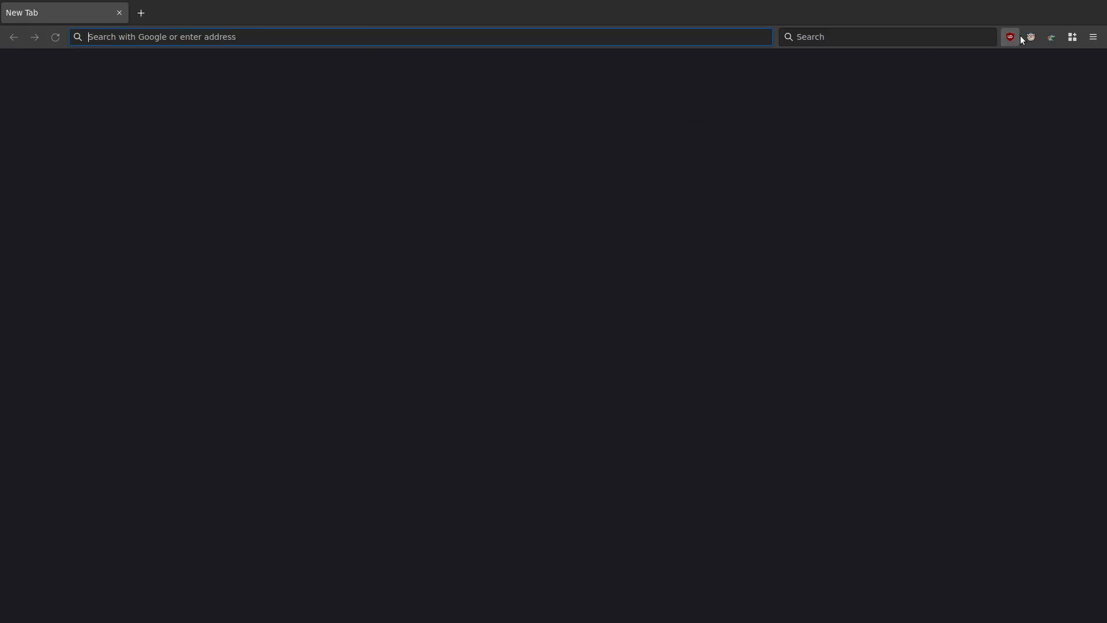
# Step: Open the Violentmonkey dashboard, check all scripts for updates and view the Skip tinyurl.is metadata
pyautogui.click(1030, 38)
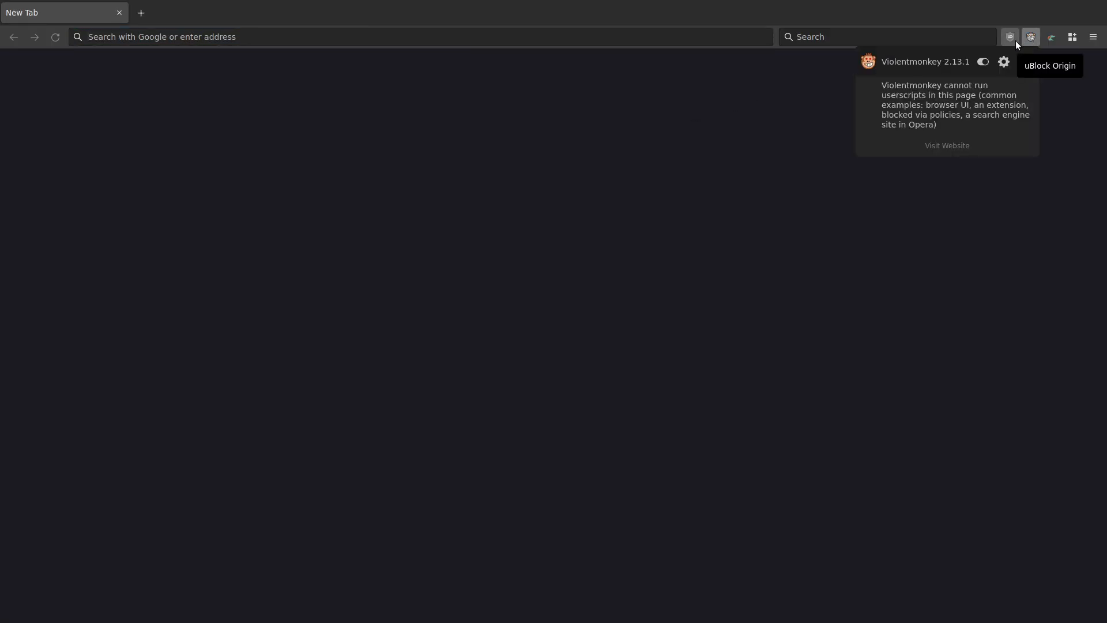
pyautogui.click(1004, 62)
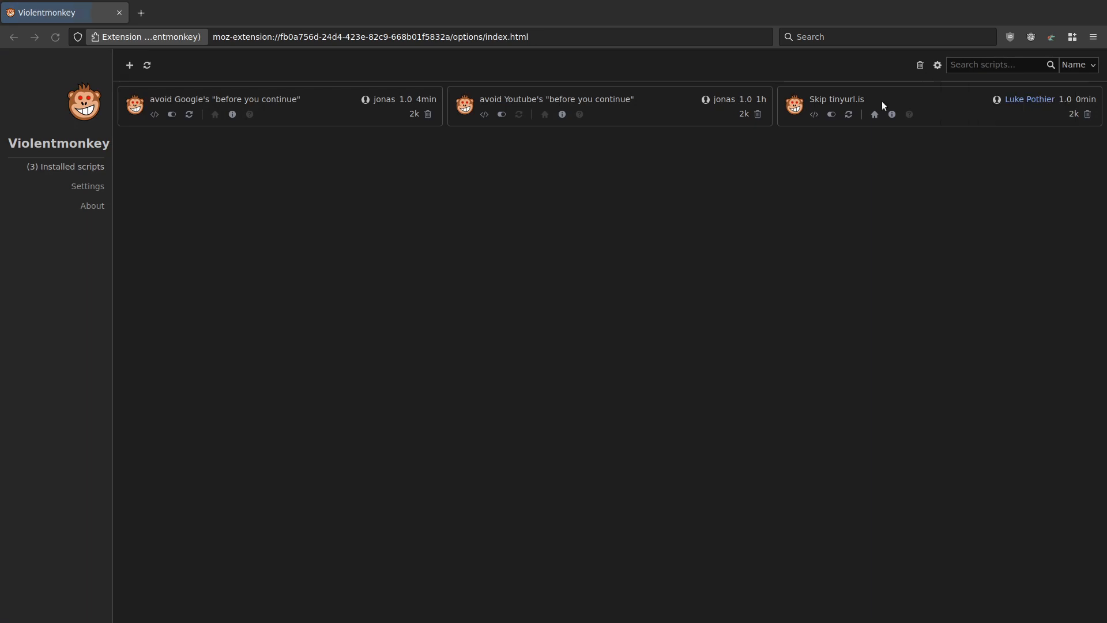
pyautogui.click(147, 69)
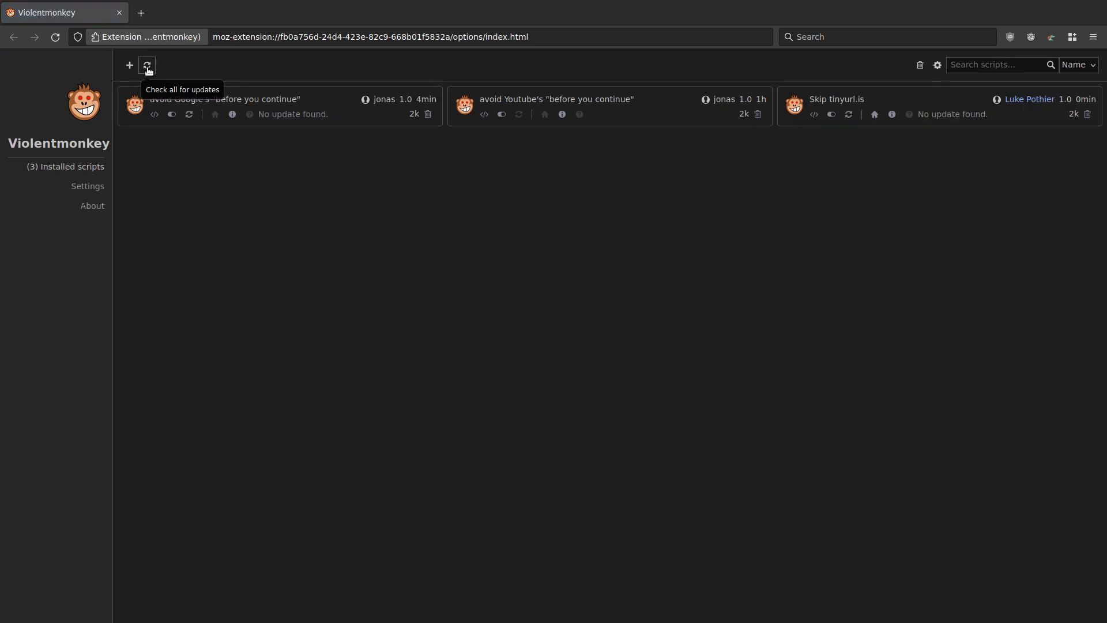
pyautogui.click(814, 114)
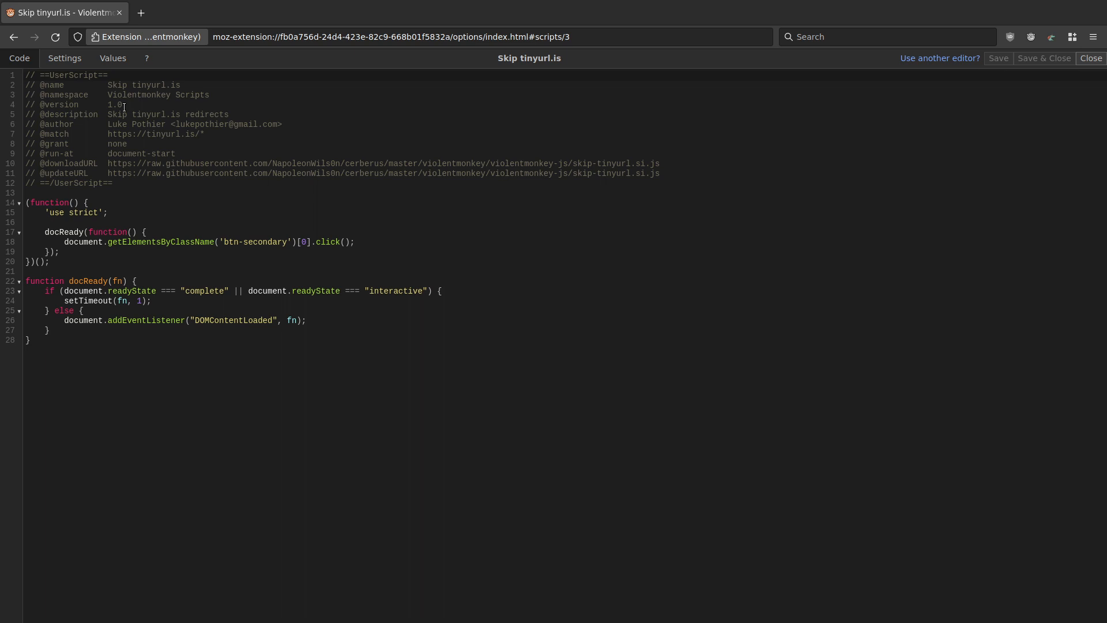
# Step: Switch to Emacs and open skip-tinyurl.si.js from the violentmonkey-js directory
pyautogui.press('super+2')
pyautogui.hotkey('ctrl', 'l')
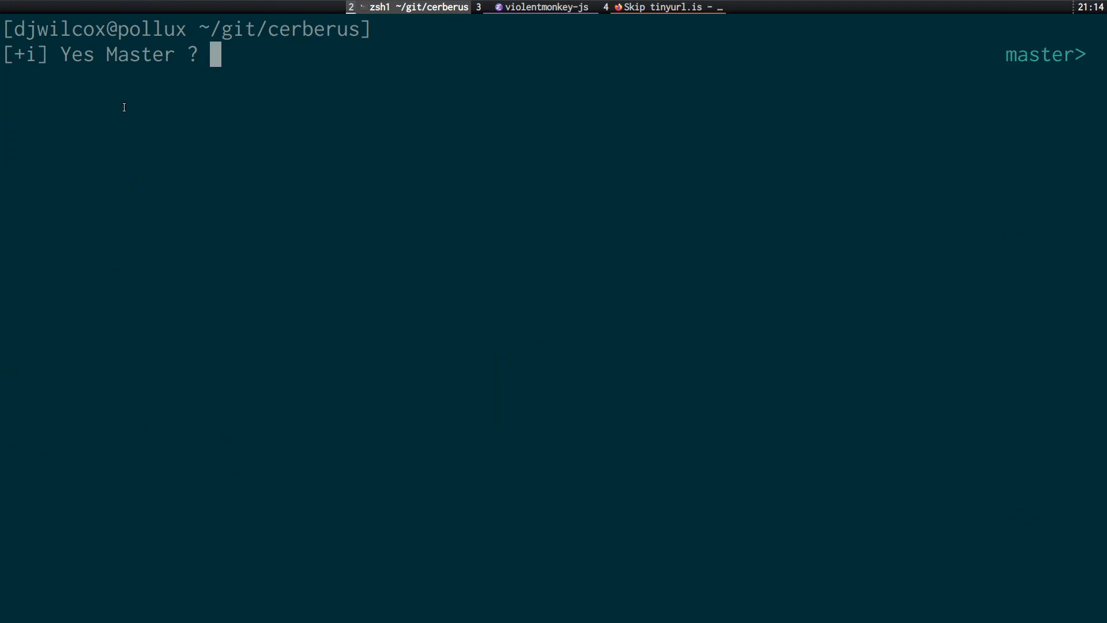
pyautogui.press('super+3')
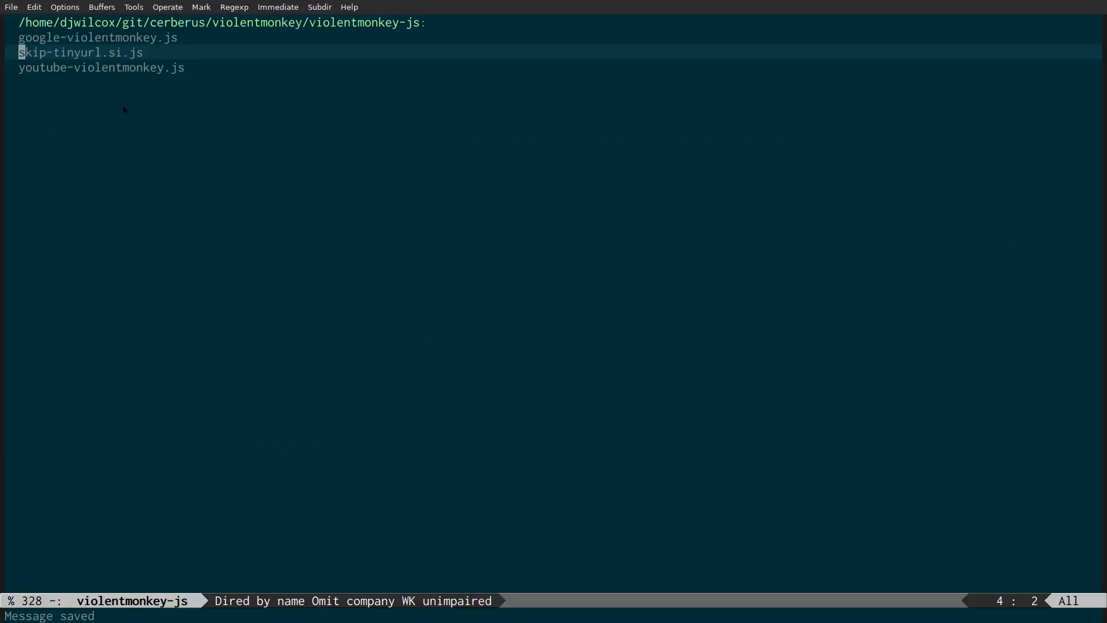
pyautogui.press('Return')
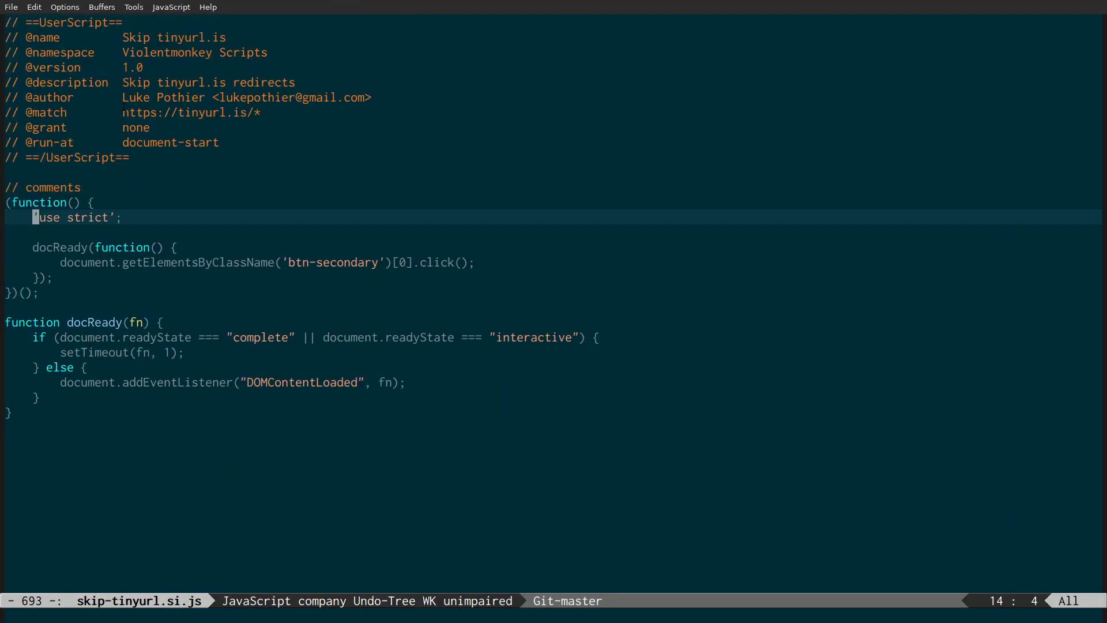
pyautogui.press('k')
pyautogui.press('k')
pyautogui.press('k')
pyautogui.press('k')
pyautogui.press('k')
pyautogui.press('k')
pyautogui.press('k')
pyautogui.press('k')
pyautogui.press('k')
pyautogui.press('k')
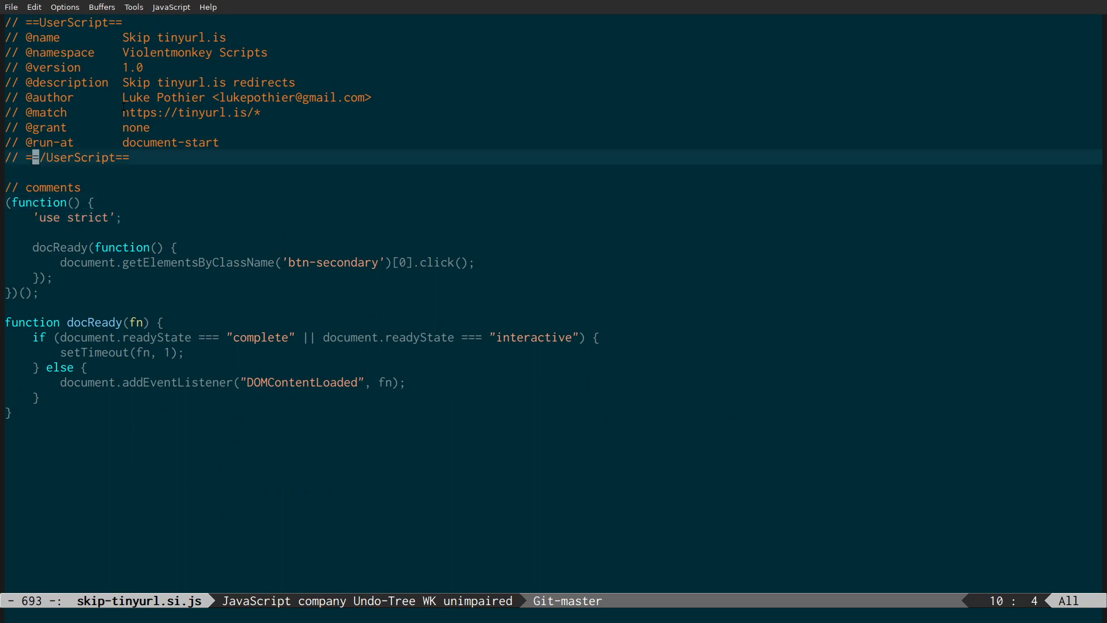
pyautogui.press('A')
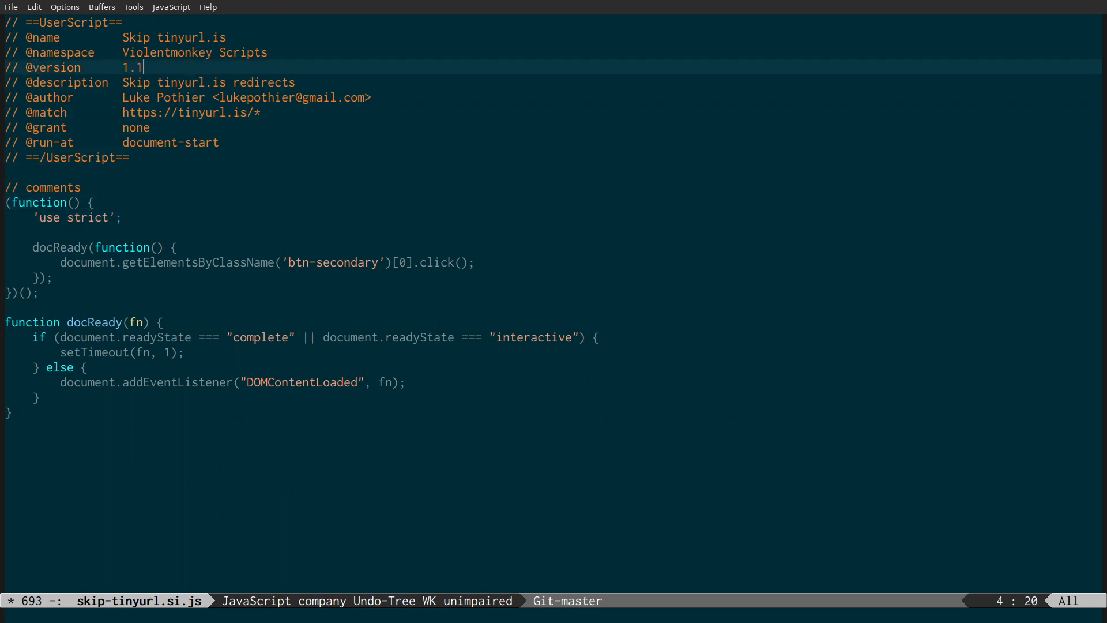
pyautogui.press('Escape')
pyautogui.hotkey('ctrl', 'x')
pyautogui.hotkey('ctrl', 's')
pyautogui.hotkey('ctrl', 'x')
pyautogui.press('k')
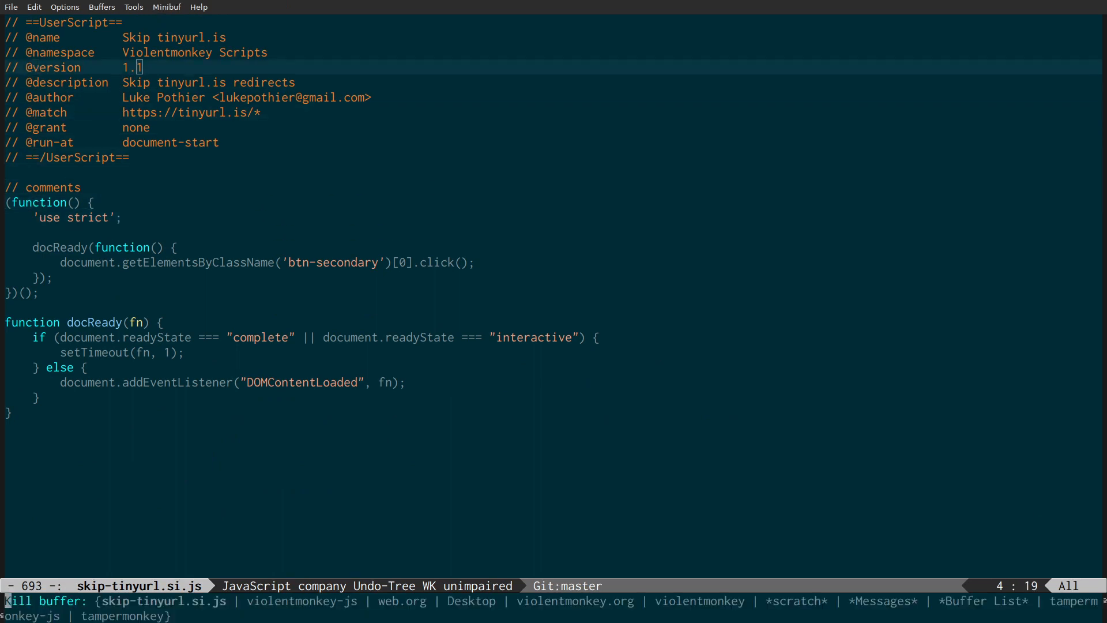
pyautogui.press('Return')
pyautogui.hotkey('alt', 'Tab')
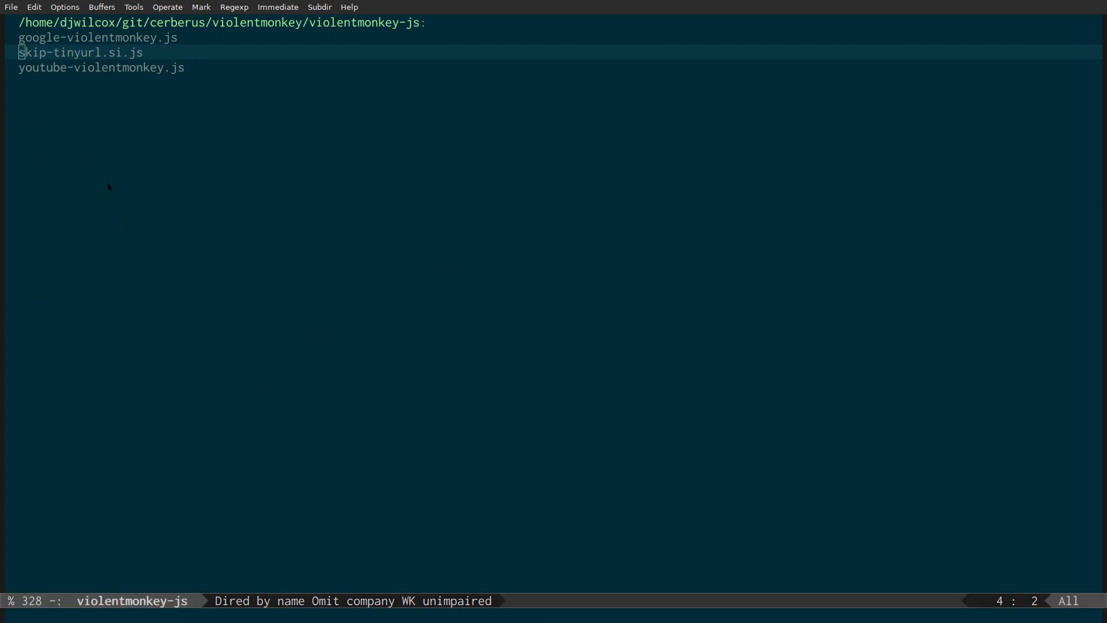
pyautogui.press('super+2')
pyautogui.write('git ')
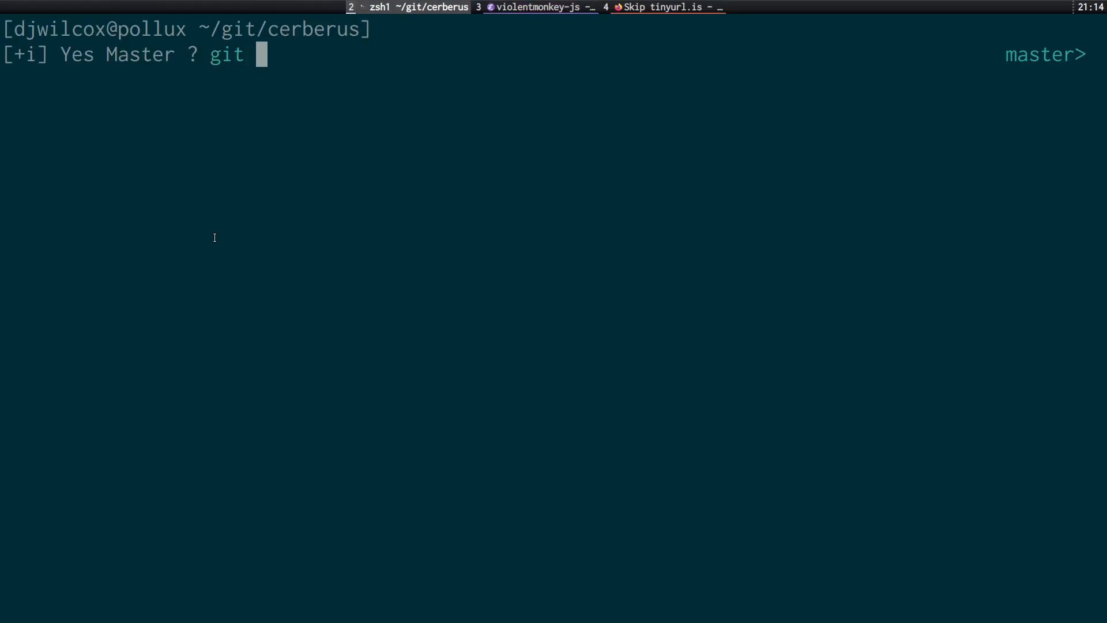
pyautogui.write('add')
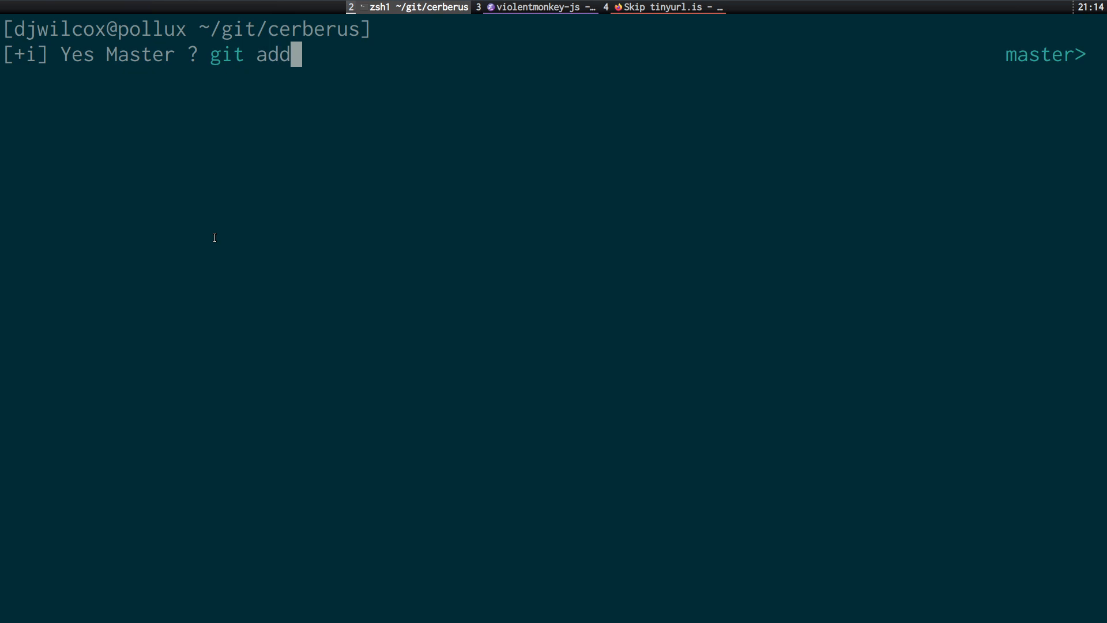
pyautogui.press('BackSpace')
pyautogui.press('BackSpace')
pyautogui.press('BackSpace')
pyautogui.write('commit -a')
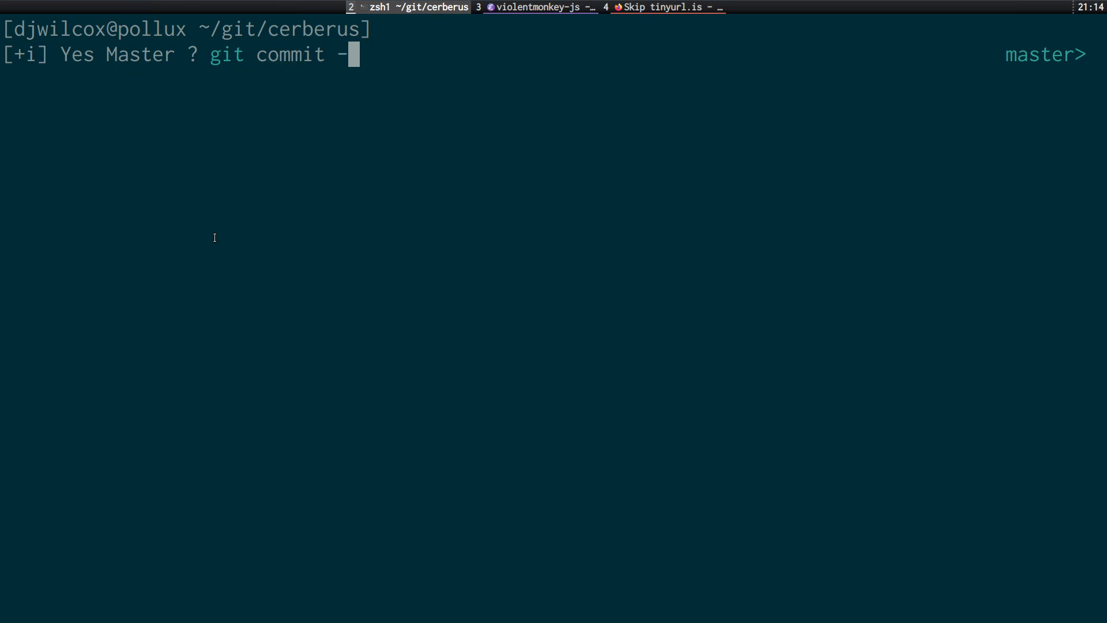
pyautogui.press('Return')
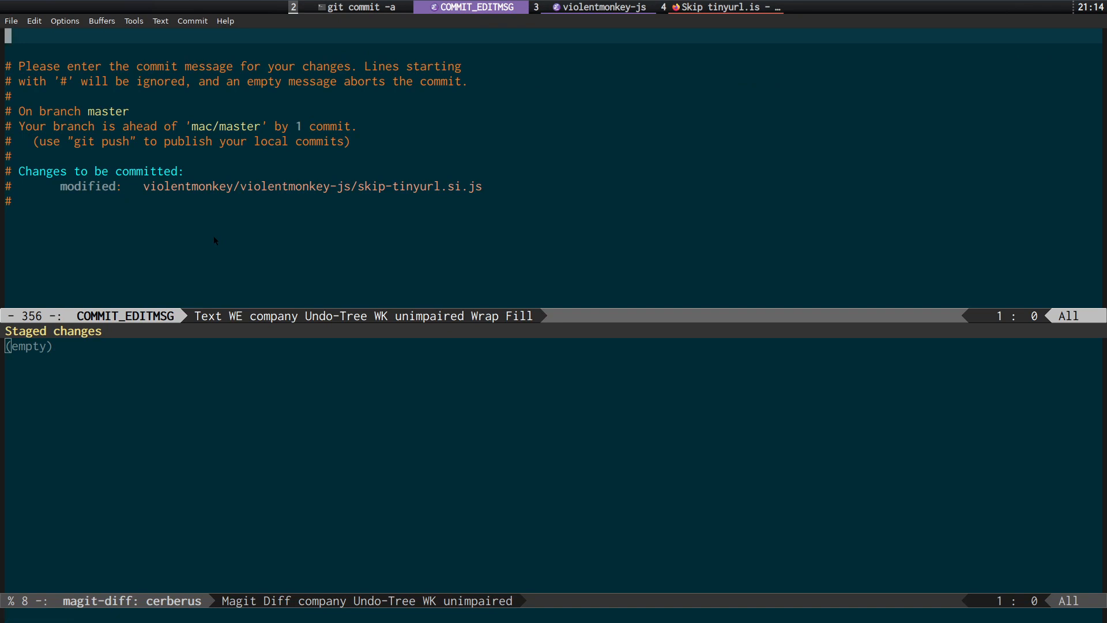
pyautogui.hotkey('ctrl', 'c')
pyautogui.hotkey('ctrl', 'k')
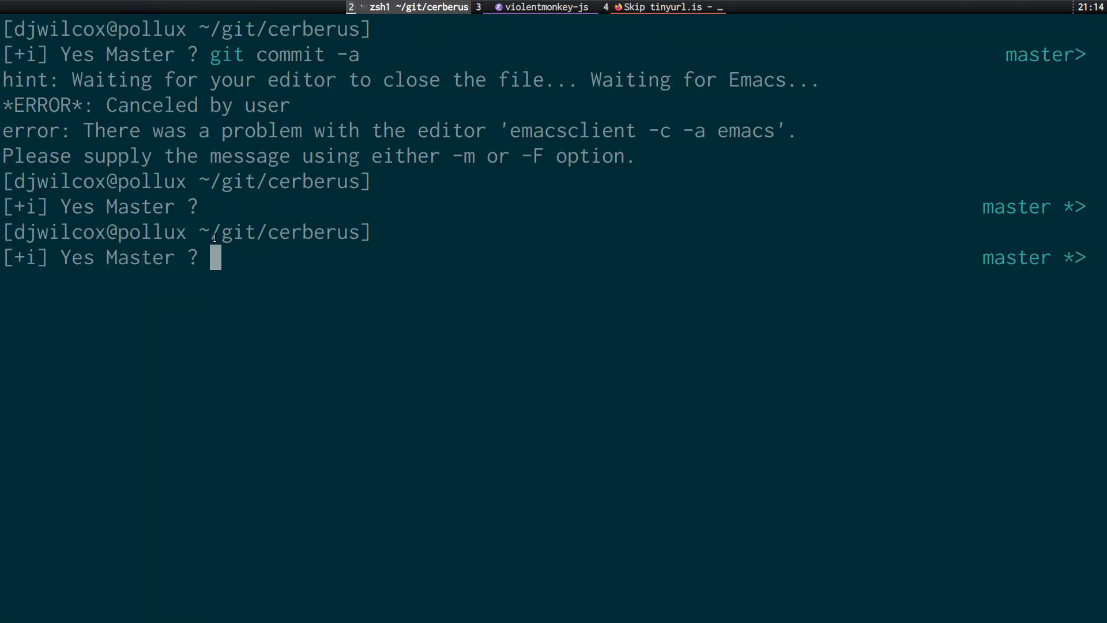
# Step: Stage all changes in the cerberus repository from the terminal and commit them with the message "verion 1.1"
pyautogui.write('git add ')
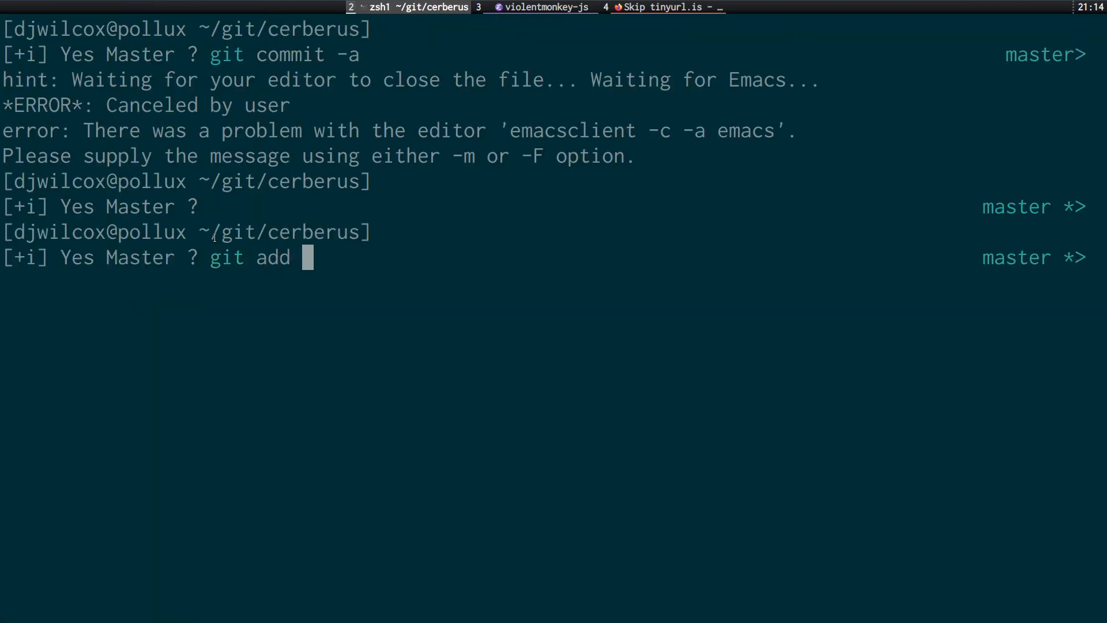
pyautogui.write('.')
pyautogui.press('Return')
pyautogui.write('git c')
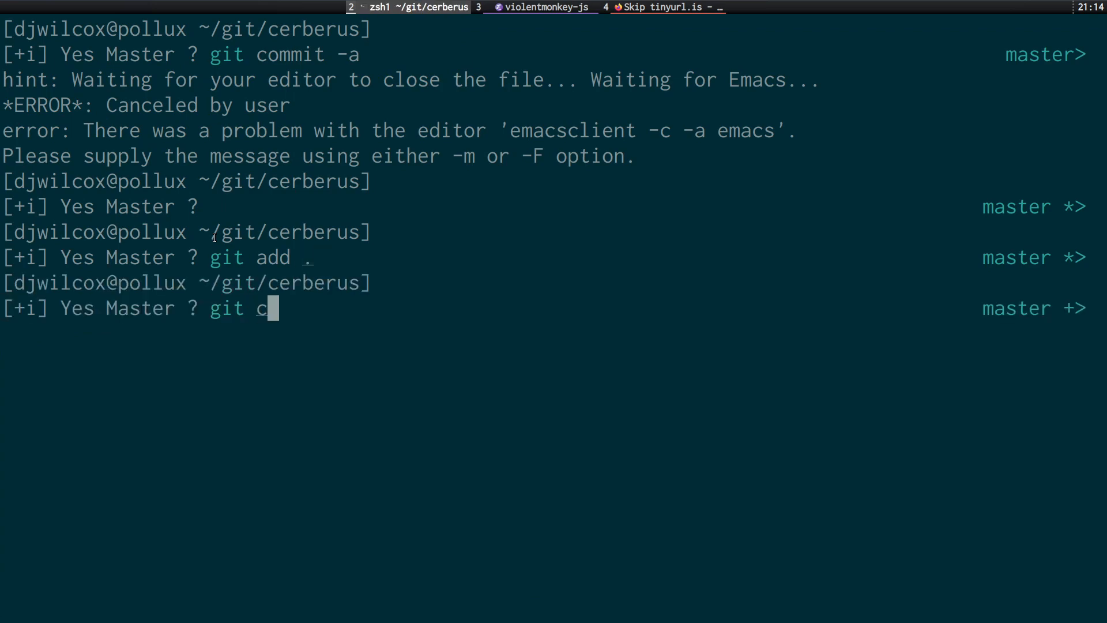
pyautogui.write('ommit -a')
pyautogui.press('Return')
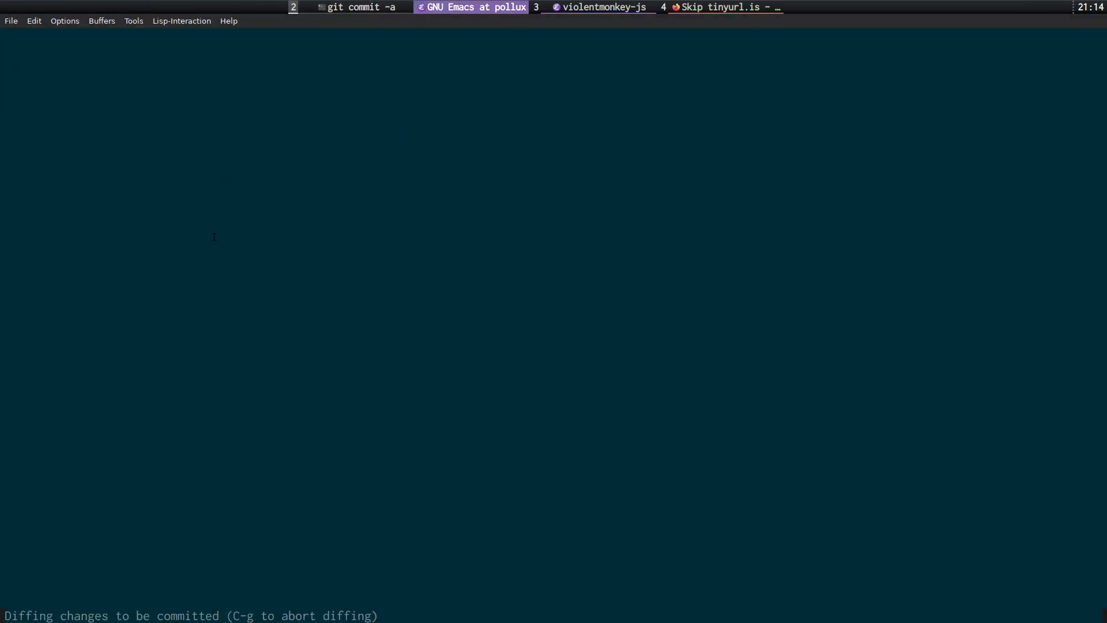
pyautogui.write('iverion ')
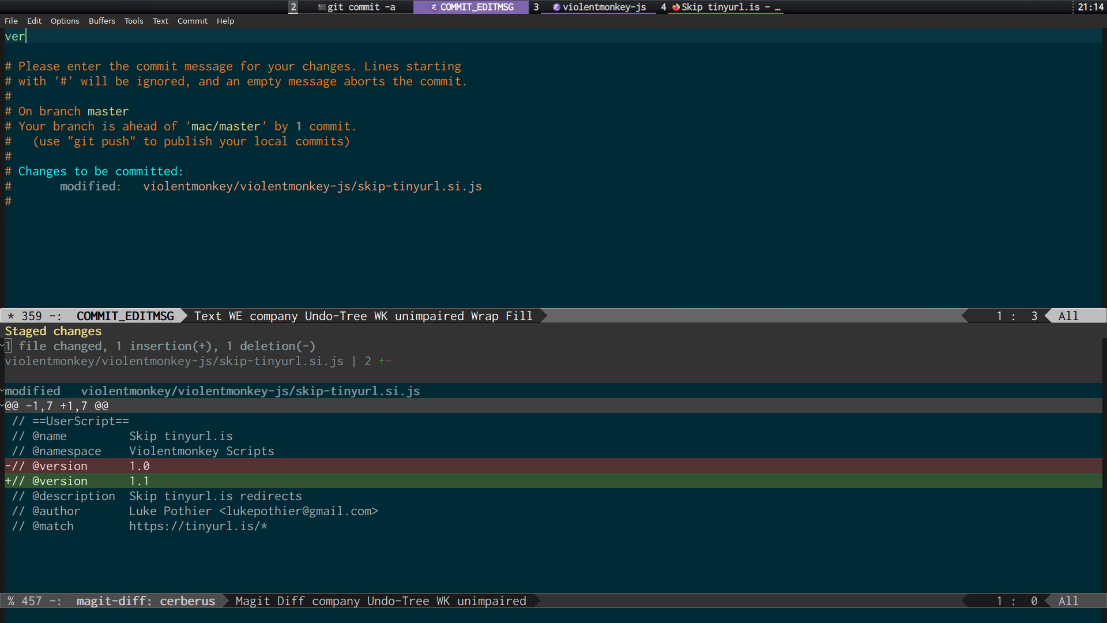
pyautogui.write('1.1')
pyautogui.press('Escape')
pyautogui.hotkey('ctrl', 'x')
pyautogui.hotkey('ctrl', 's')
pyautogui.hotkey('ctrl', 'c')
pyautogui.hotkey('ctrl', 'c')
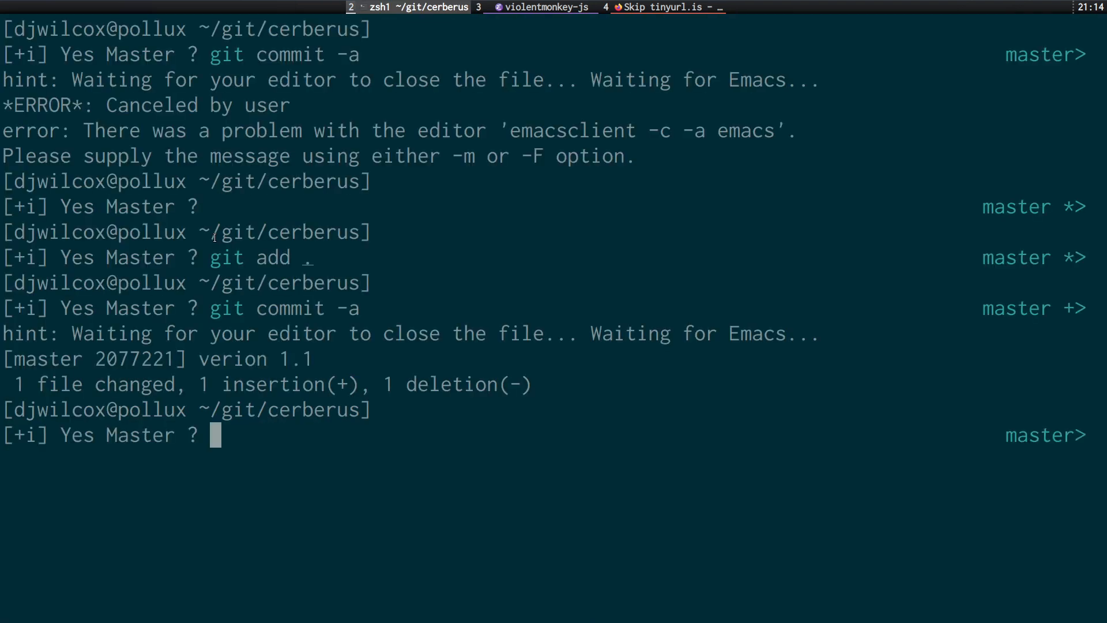
# Step: Push the master branch to the github remote
pyautogui.write('git push g')
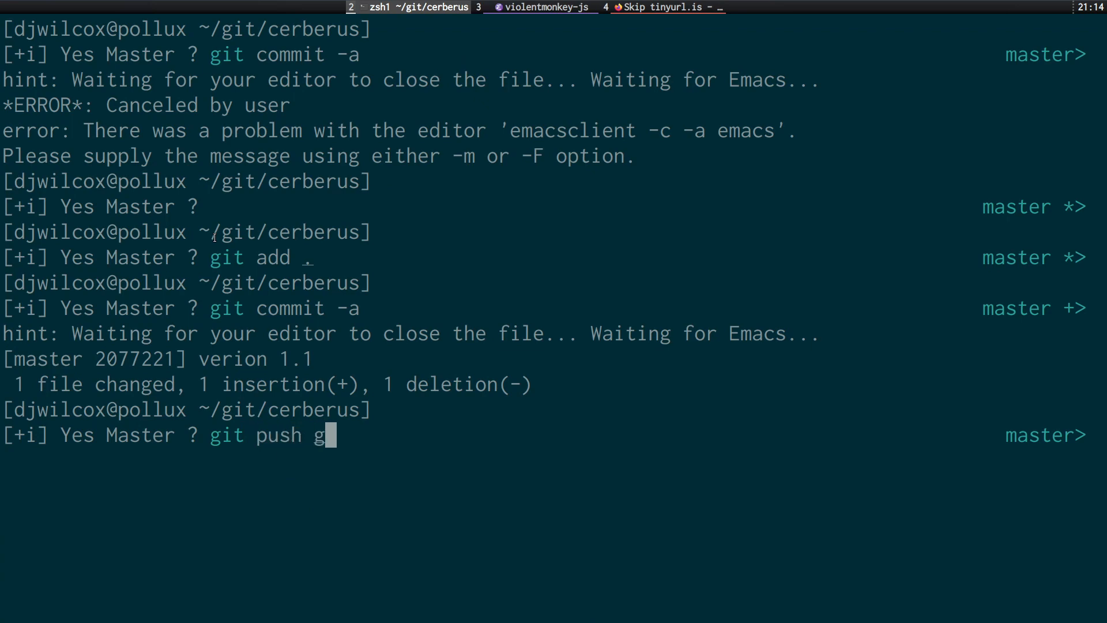
pyautogui.write('ithub master')
pyautogui.press('Return')
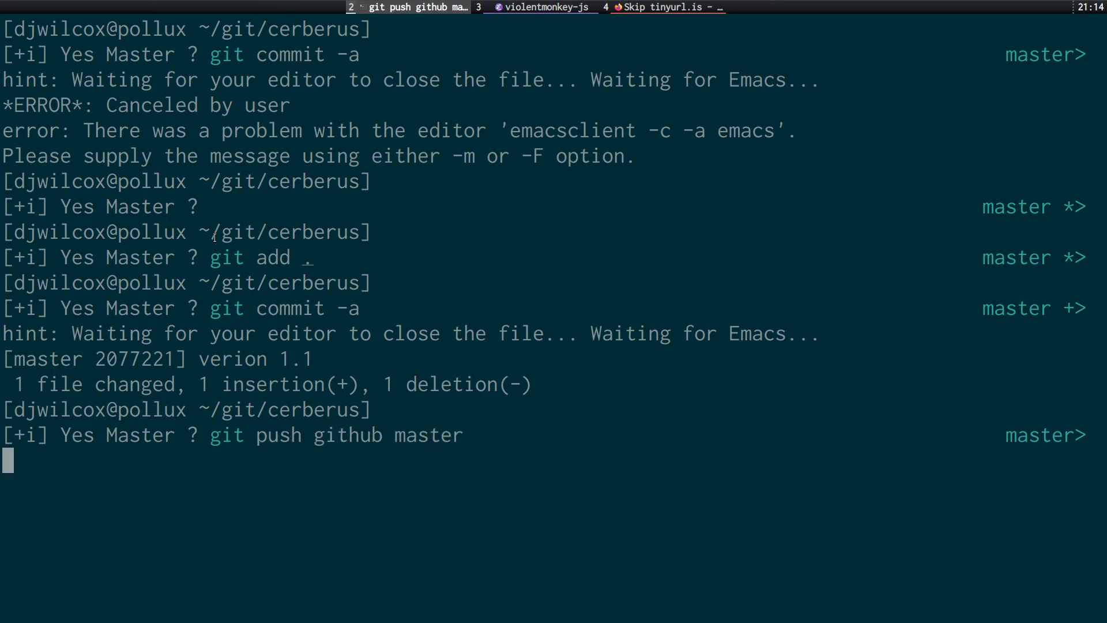
# Step: Switch to Firefox, check all Violentmonkey scripts for updates and open the code of Skip tinyurl.is
pyautogui.press('super+4')
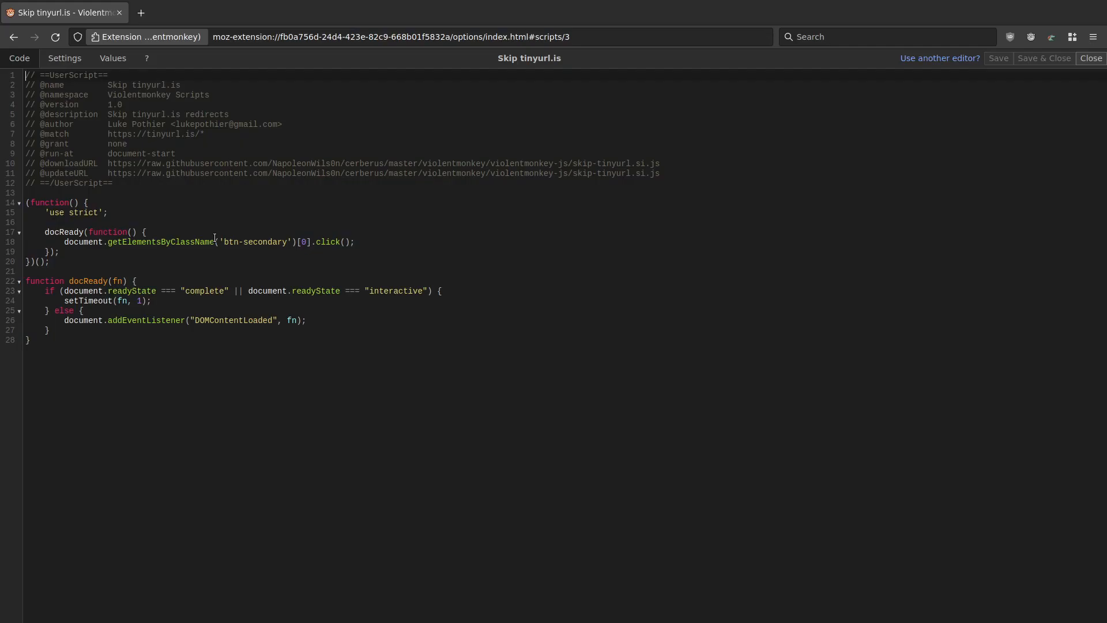
pyautogui.click(1091, 60)
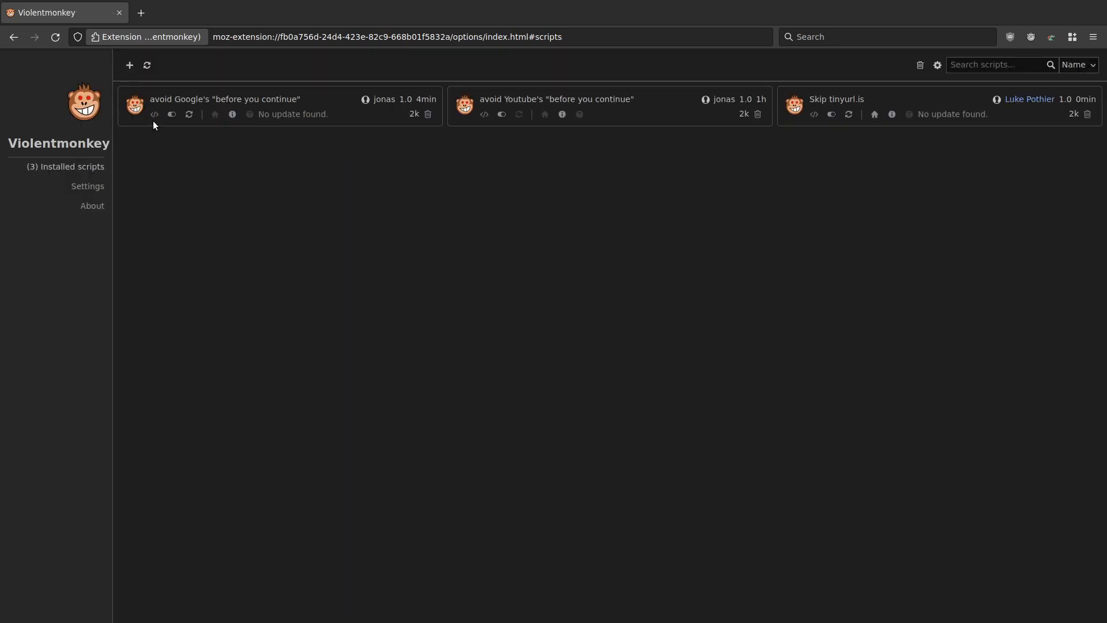
pyautogui.click(147, 66)
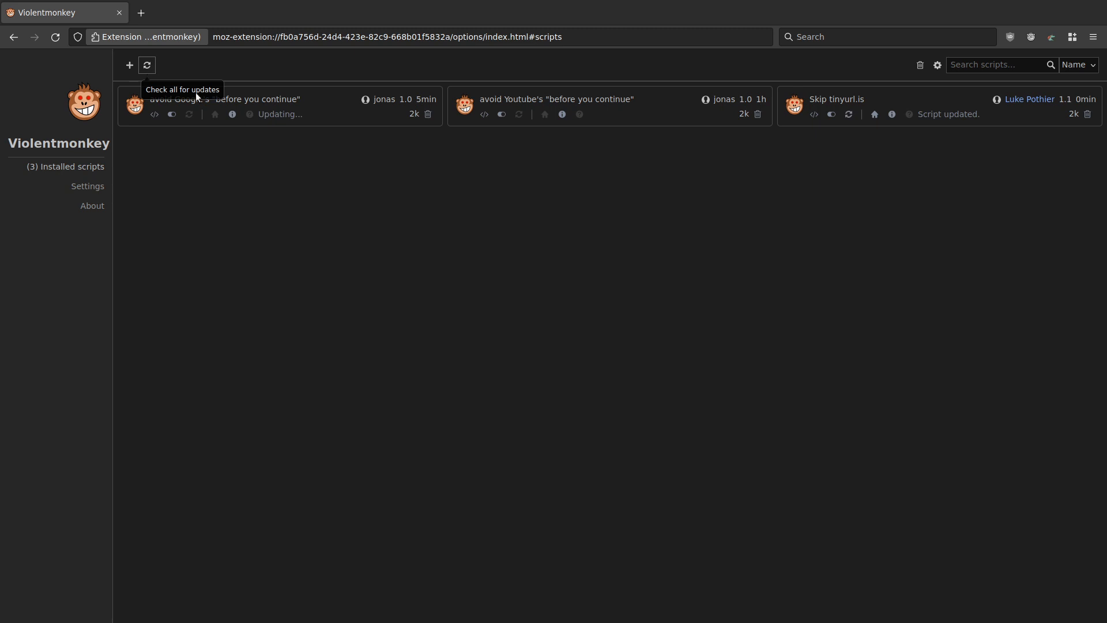
pyautogui.click(819, 116)
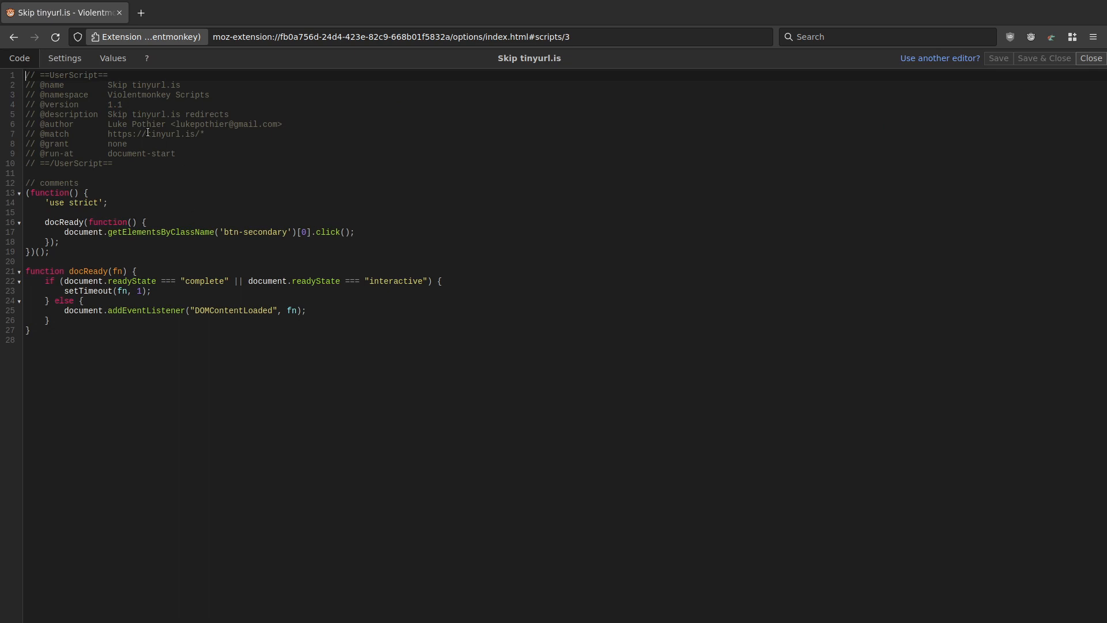
# Step: Copy the Download URL from the Skip tinyurl.is settings and open it in a new browser tab
pyautogui.click(67, 62)
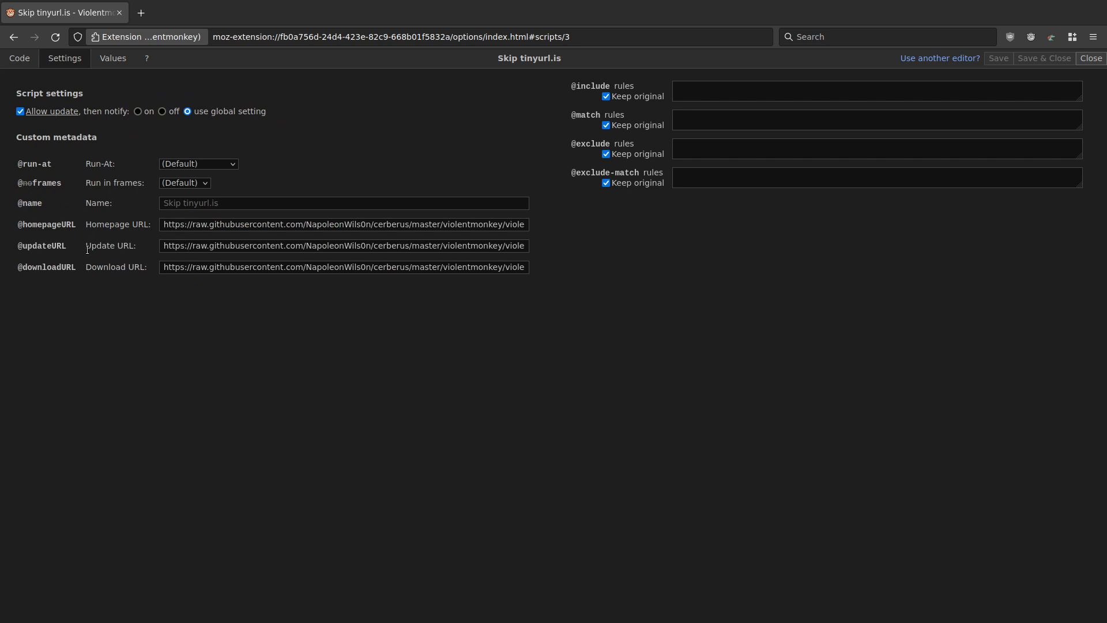
pyautogui.tripleClick(210, 272)
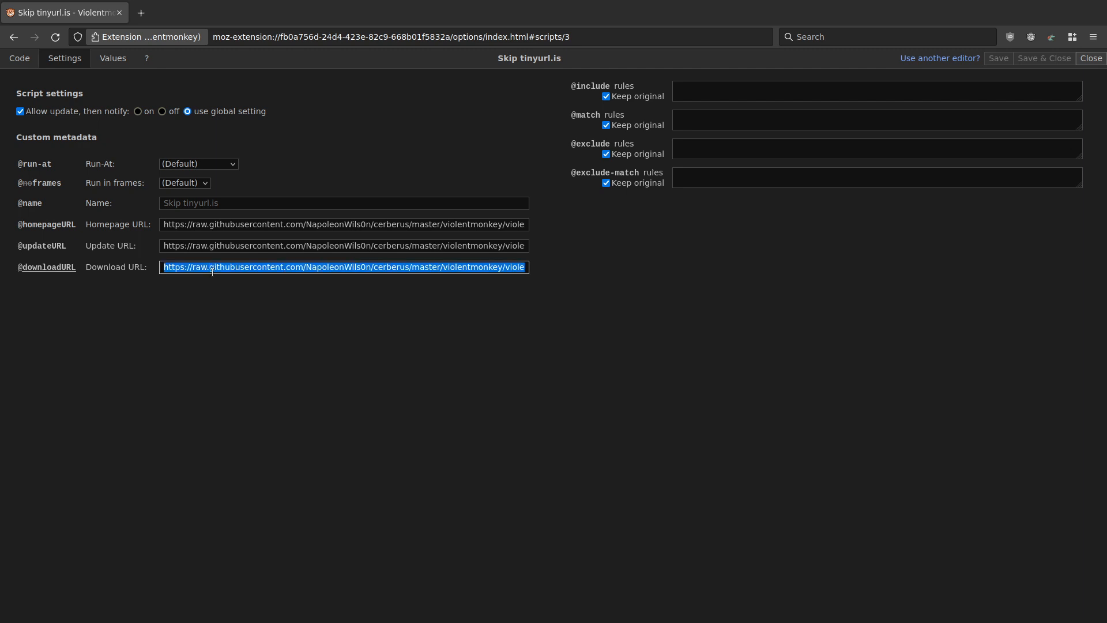
pyautogui.hotkey('ctrl', 'c')
pyautogui.hotkey('ctrl', 't')
pyautogui.hotkey('ctrl', 'v')
pyautogui.press('Return')
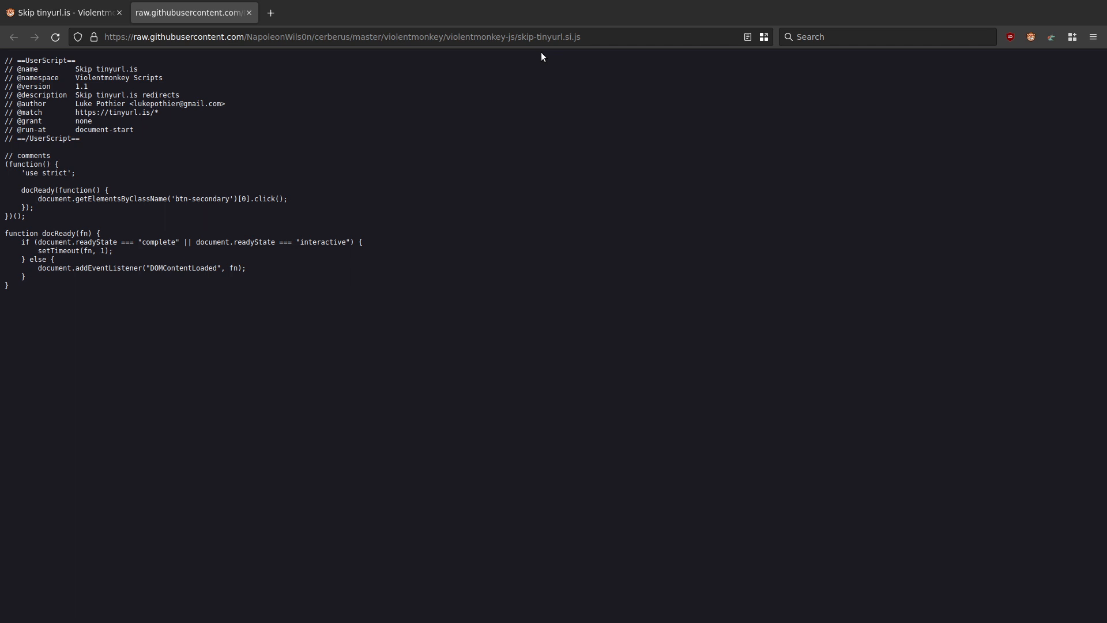
# Step: Open a blank browser tab, switch to Emacs and open the web.org bookmark
pyautogui.hotkey('ctrl', 't')
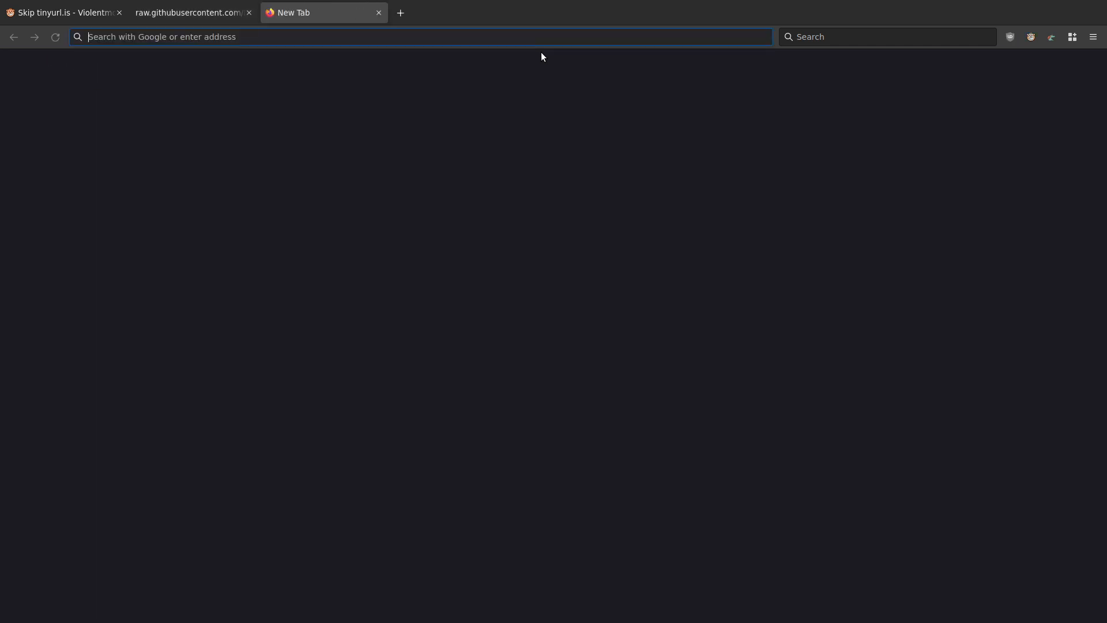
pyautogui.hotkey('alt', 'Tab')
pyautogui.hotkey('ctrl', 'x')
pyautogui.write('rb')
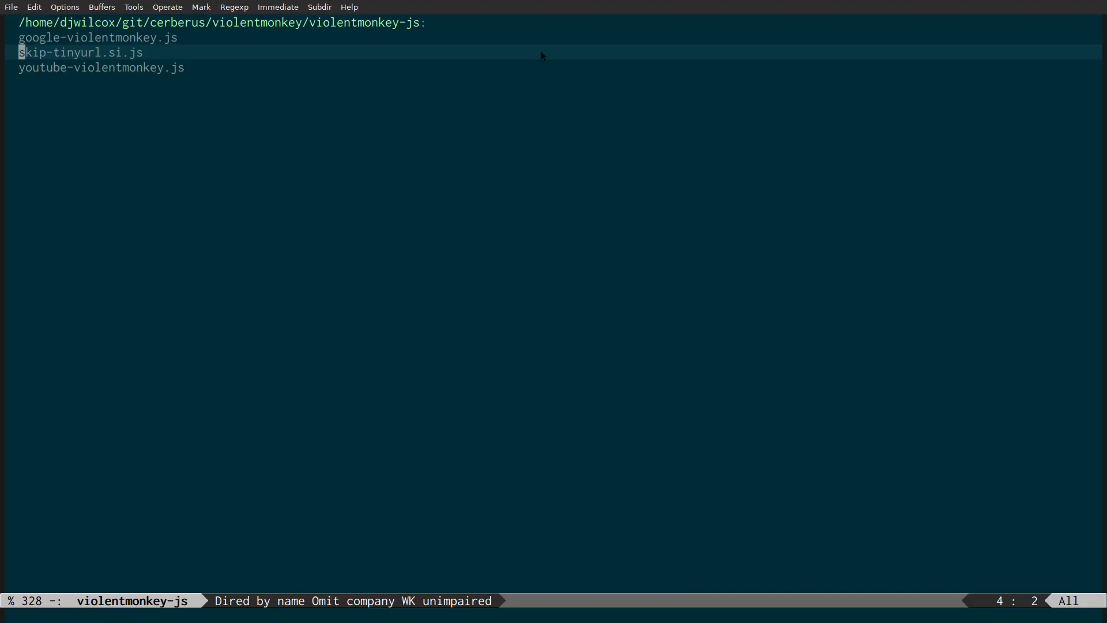
pyautogui.write('web')
pyautogui.press('Return')
# Step: Open the GitHub profile link listed under the mystuff heading of web.org in the browser
pyautogui.press('j')
pyautogui.press('j')
pyautogui.press('j')
pyautogui.press('j')
pyautogui.press('j')
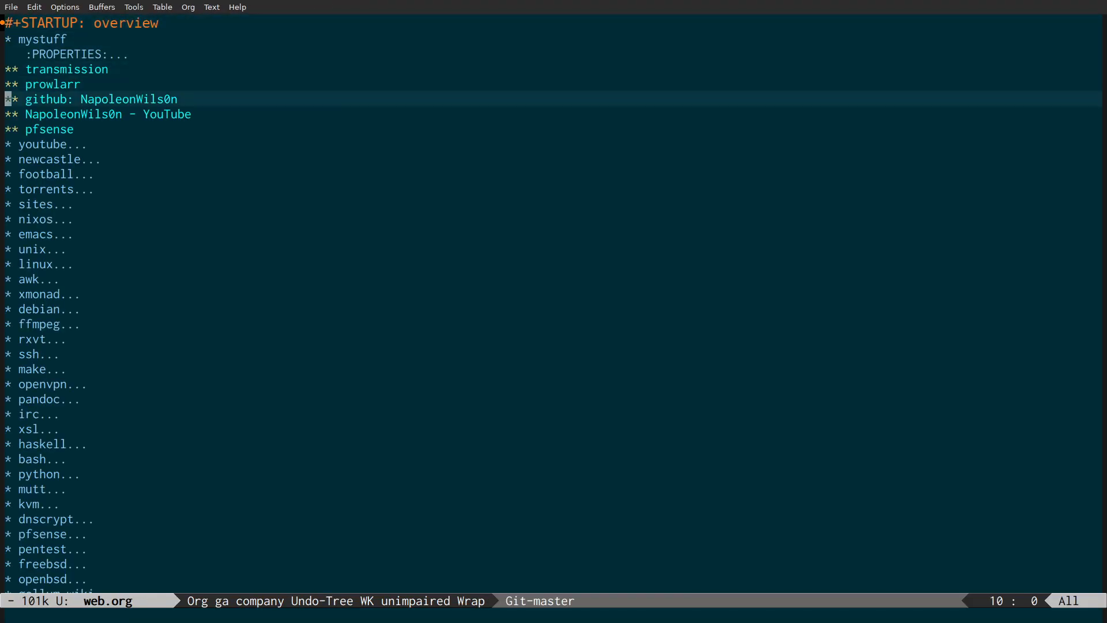
pyautogui.press('w')
pyautogui.hotkey('ctrl', 'c')
pyautogui.hotkey('ctrl', 'o')
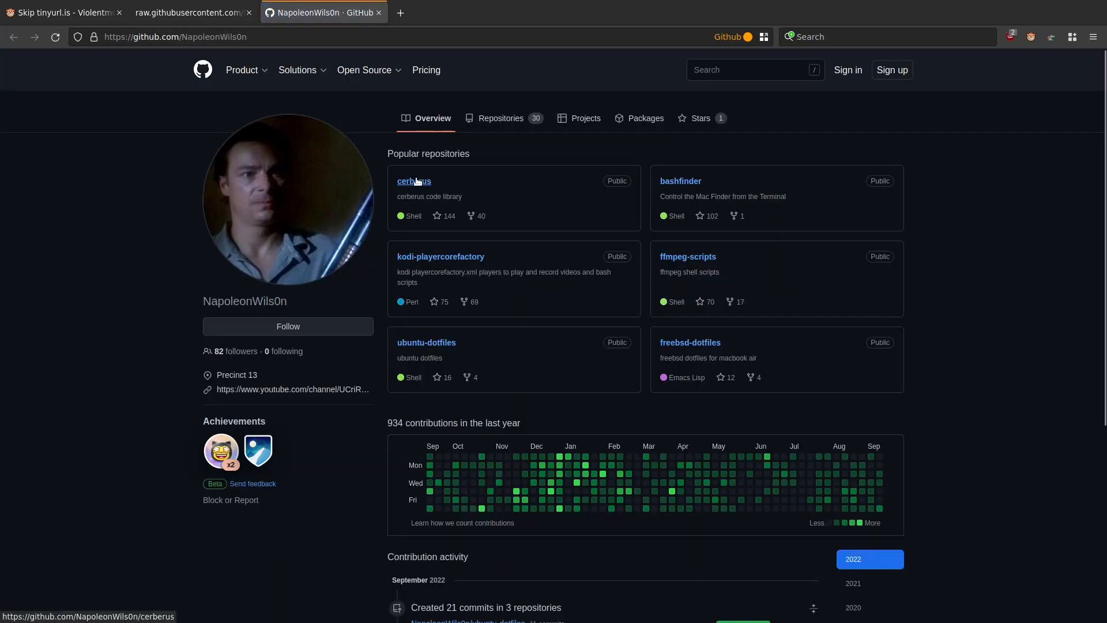
# Step: Browse the cerberus repository to violentmonkey/violentmonkey-js and open skip-tinyurl.si.js
pyautogui.click(418, 181)
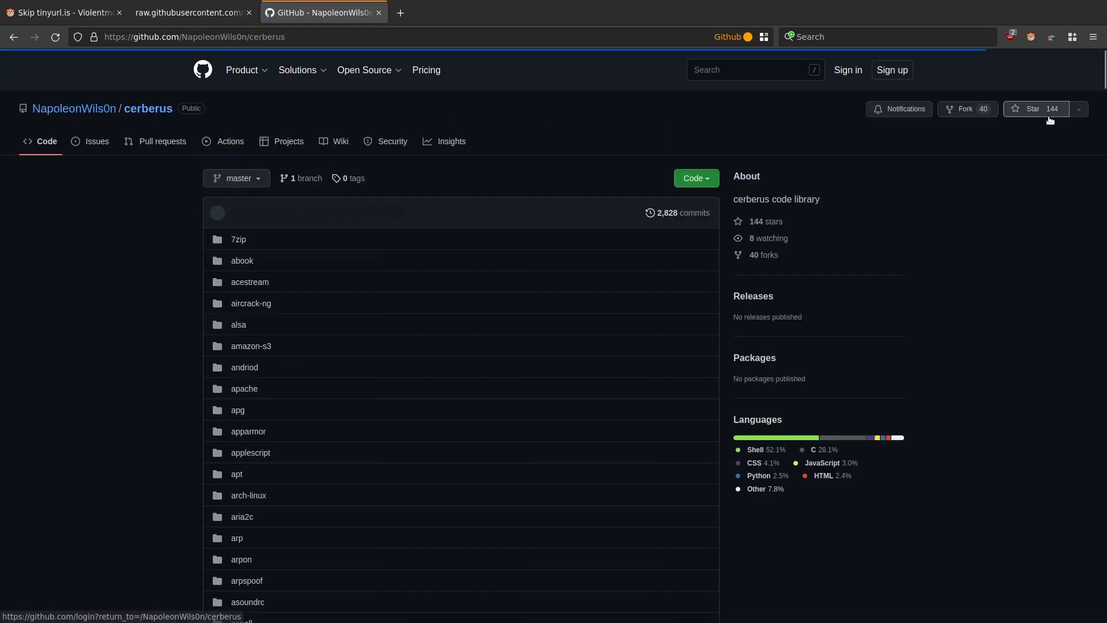
pyautogui.scroll(-10, 989, 359)
pyautogui.scroll(-15, 1012, 515)
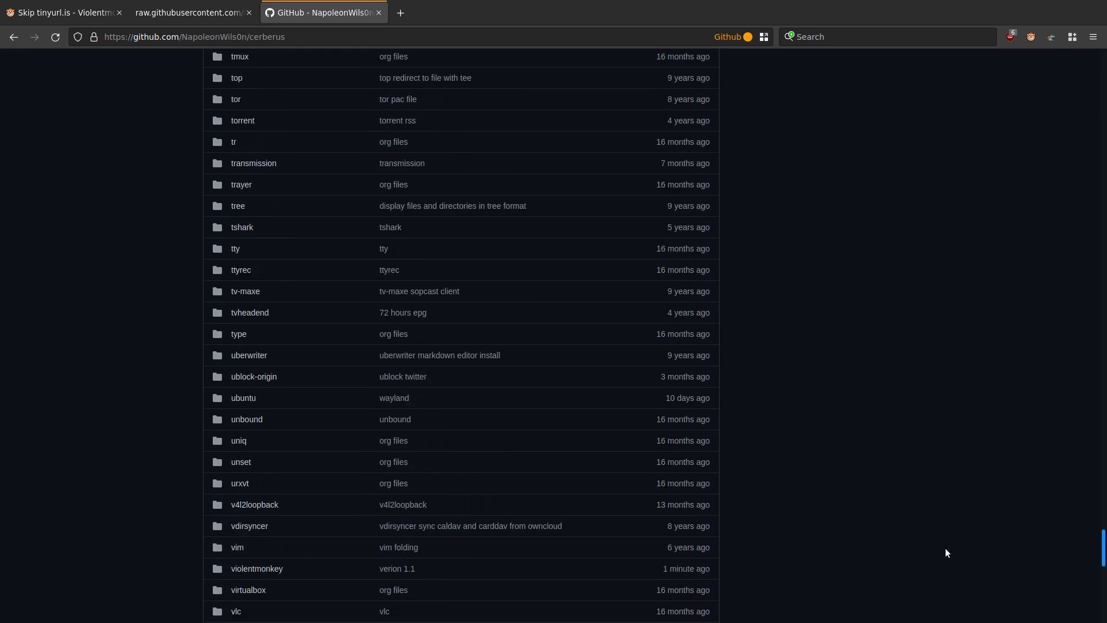
pyautogui.scroll(-4, 755, 324)
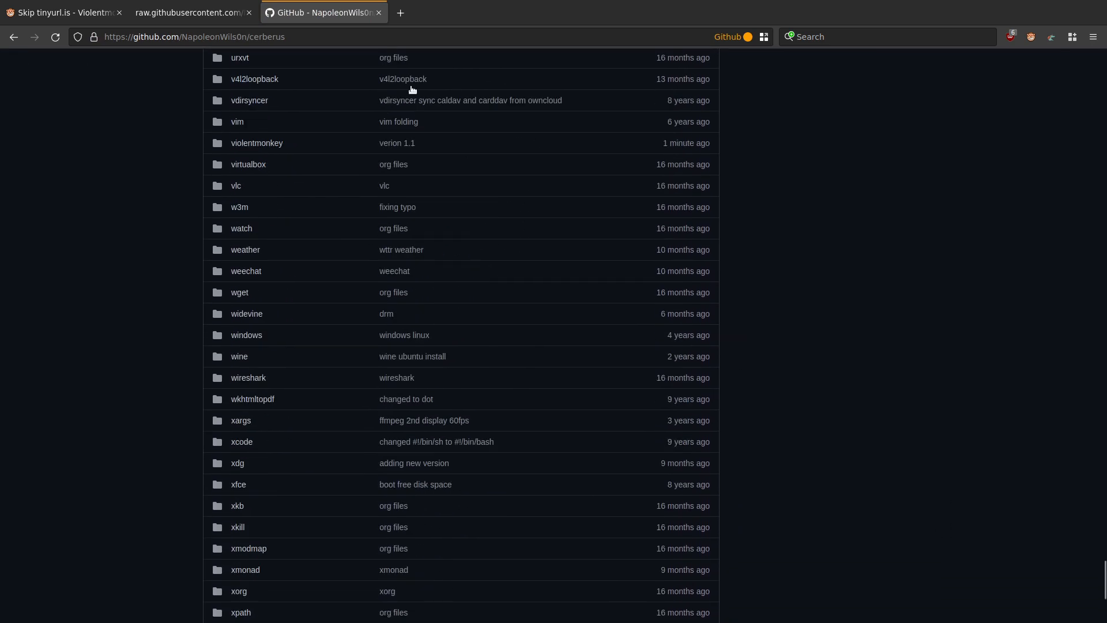
pyautogui.click(264, 145)
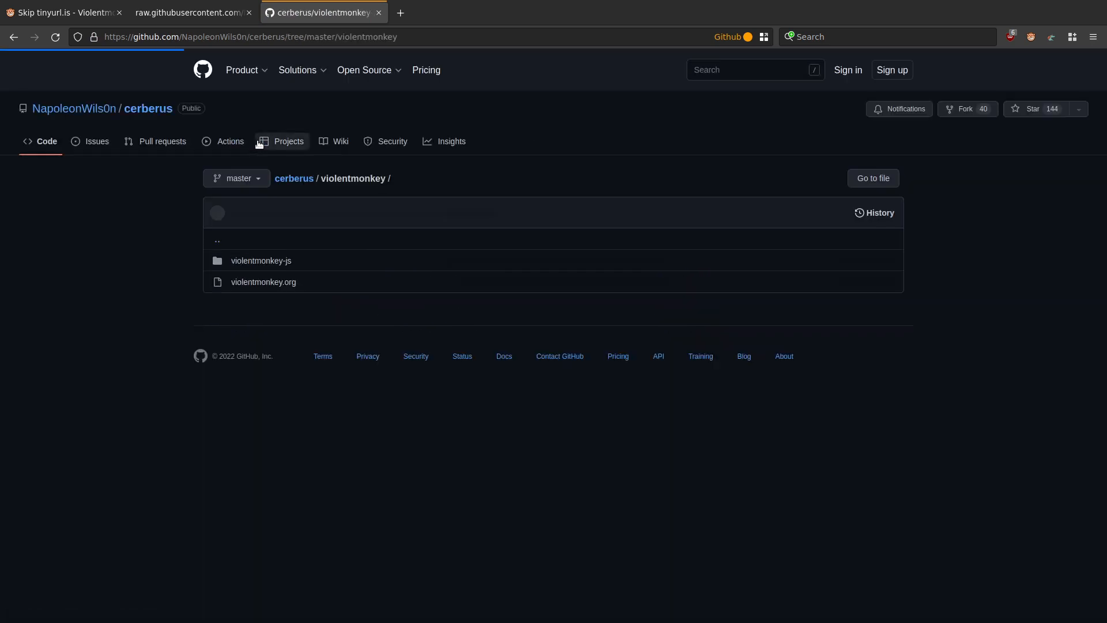
pyautogui.click(265, 262)
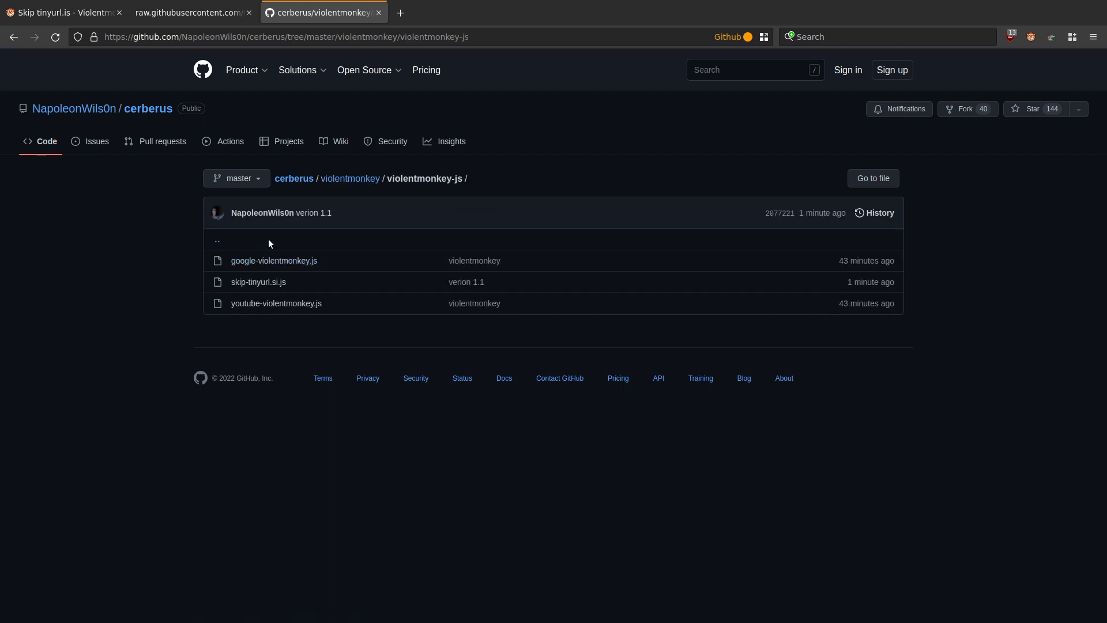
pyautogui.click(267, 282)
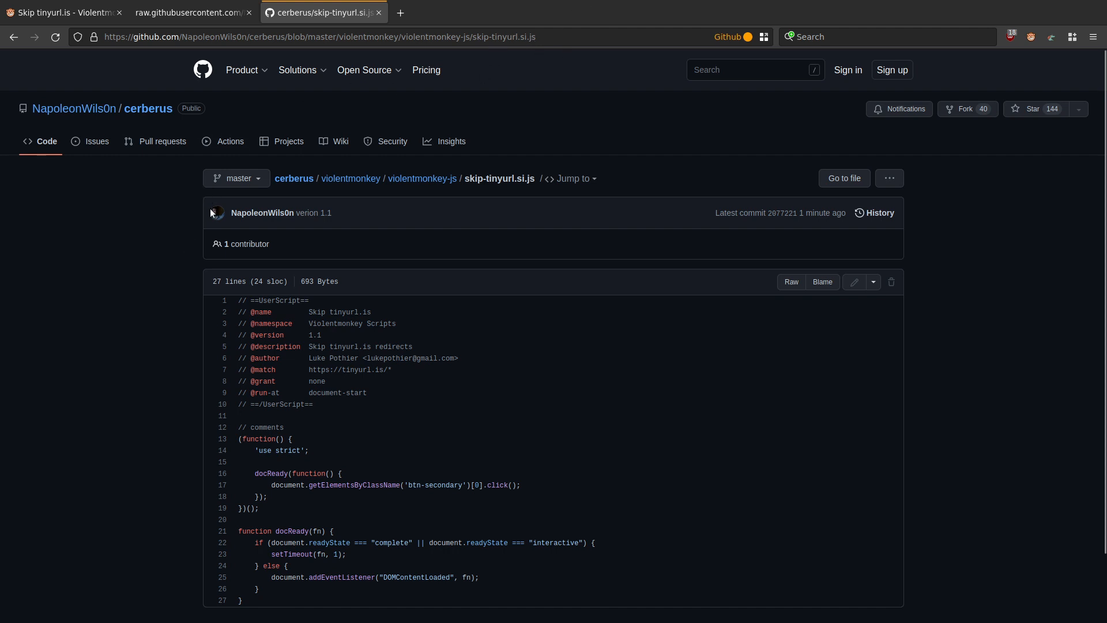
# Step: View the page source of both the raw skip-tinyurl.si.js and its GitHub file page, closing the extra tabs
pyautogui.middleClick(799, 286)
pyautogui.click(441, 8)
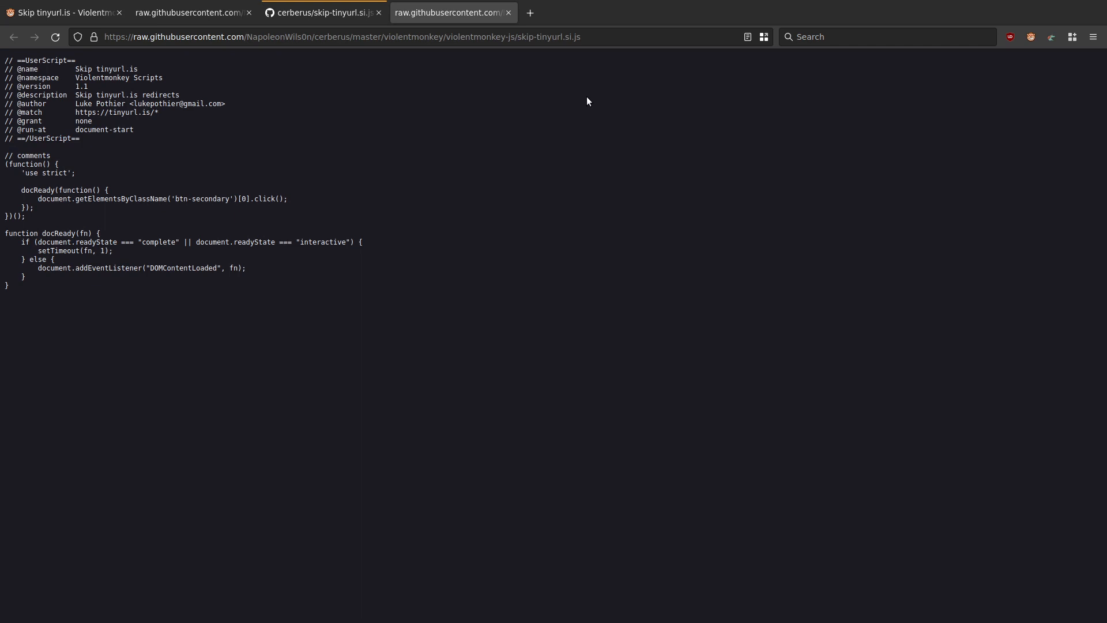
pyautogui.hotkey('ctrl', 'u')
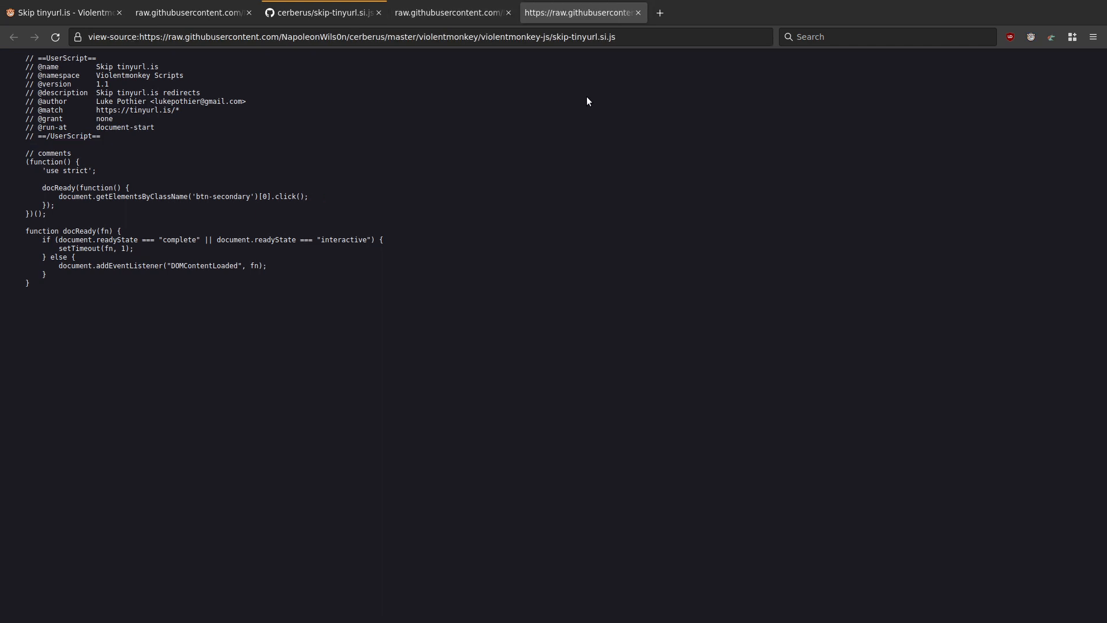
pyautogui.hotkey('ctrl', 'w')
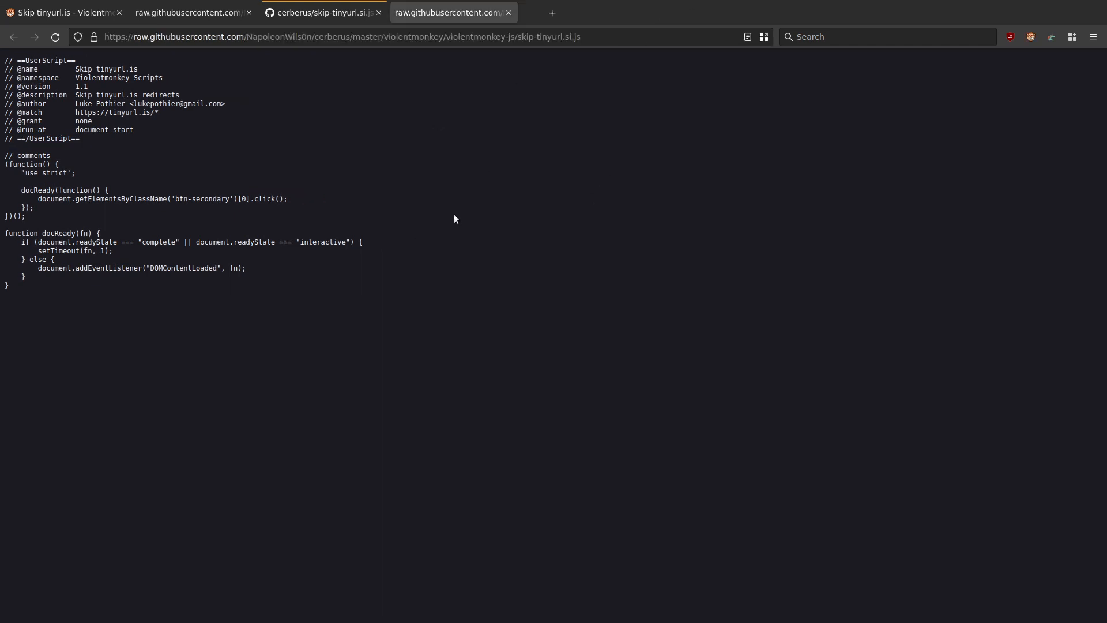
pyautogui.hotkey('ctrl', 'w')
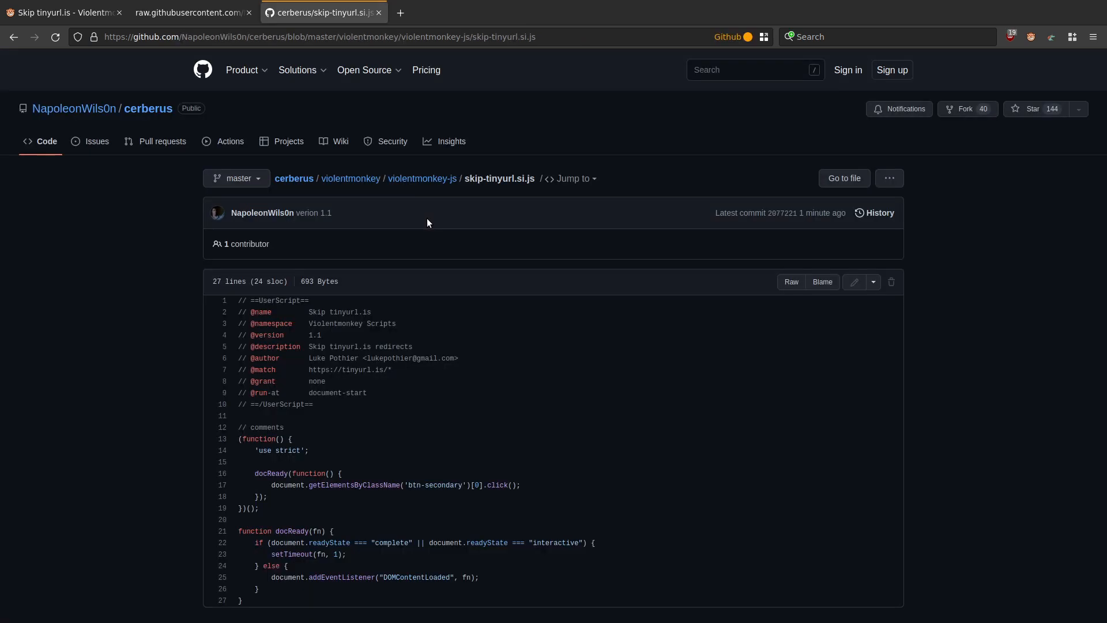
pyautogui.hotkey('ctrl', 'u')
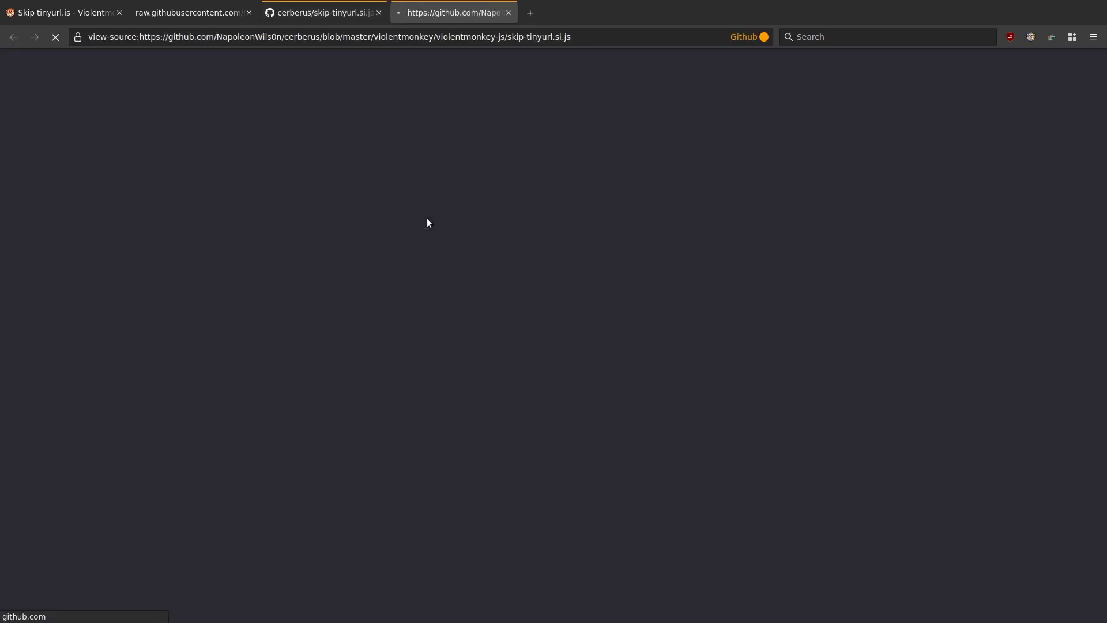
pyautogui.hotkey('ctrl', 'w')
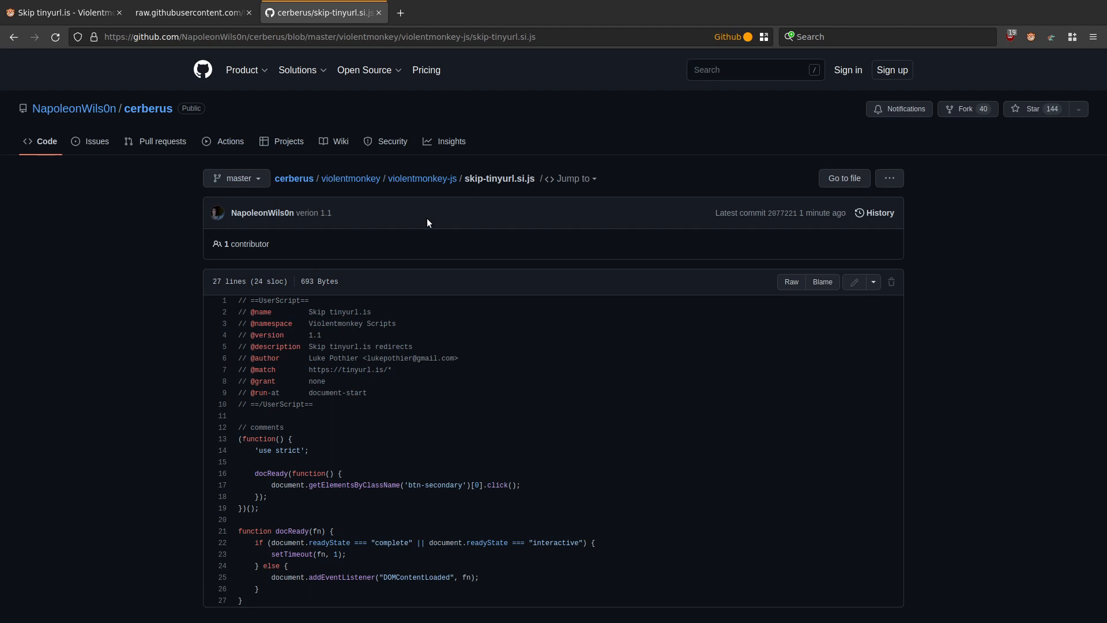
# Step: Close the GitHub file page, and review the script's code and settings in Violentmonkey alongside the raw skip-tinyurl.si.js
pyautogui.click(214, 15)
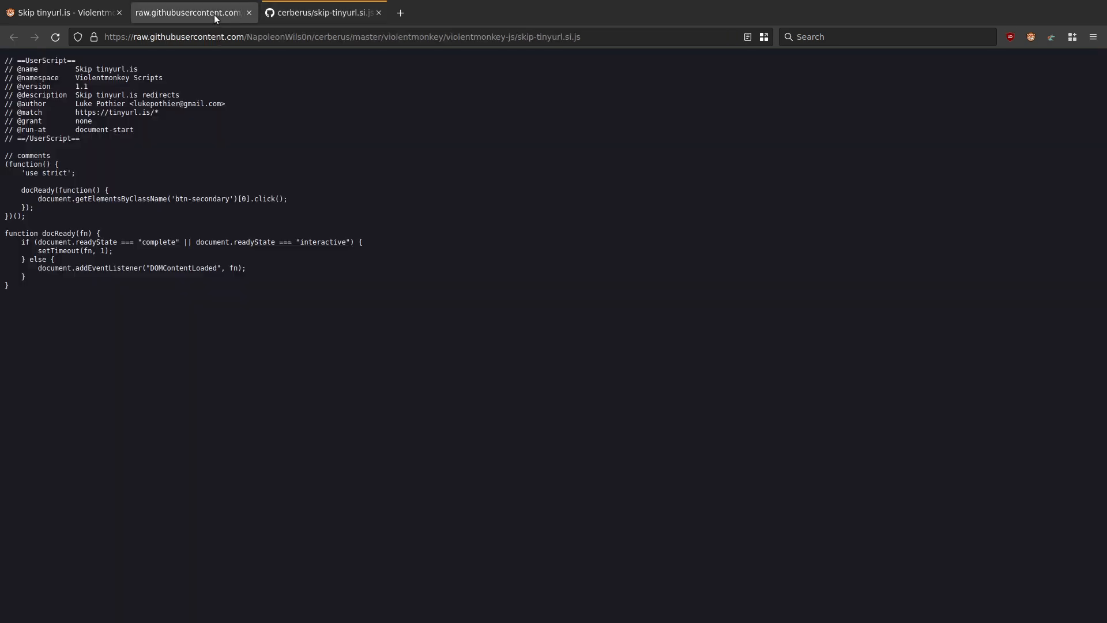
pyautogui.click(379, 13)
pyautogui.click(88, 5)
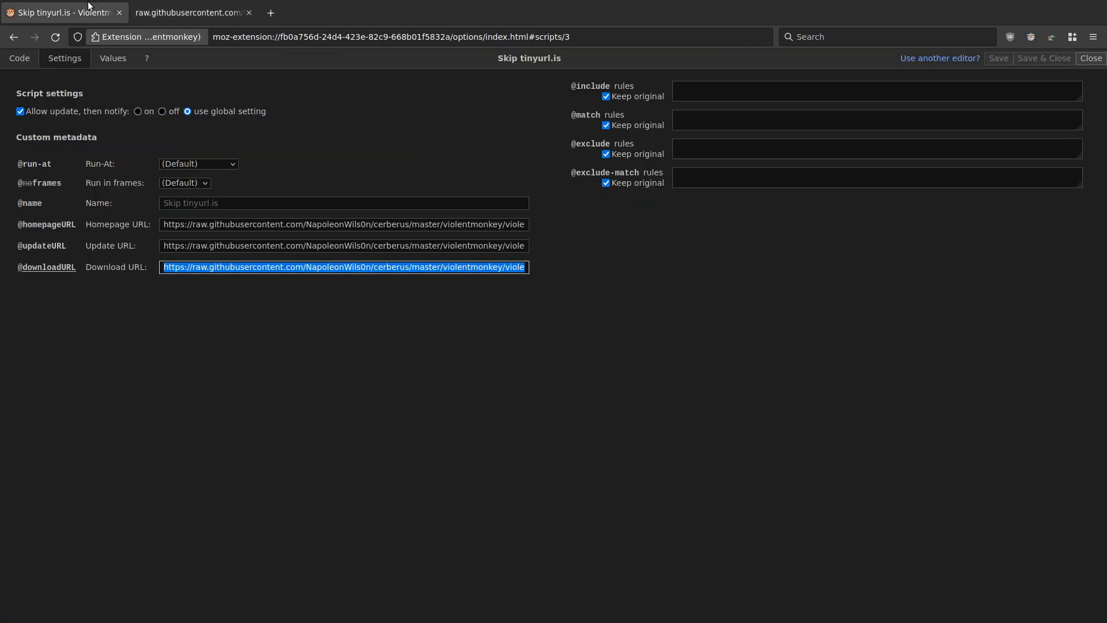
pyautogui.click(200, 406)
pyautogui.click(20, 58)
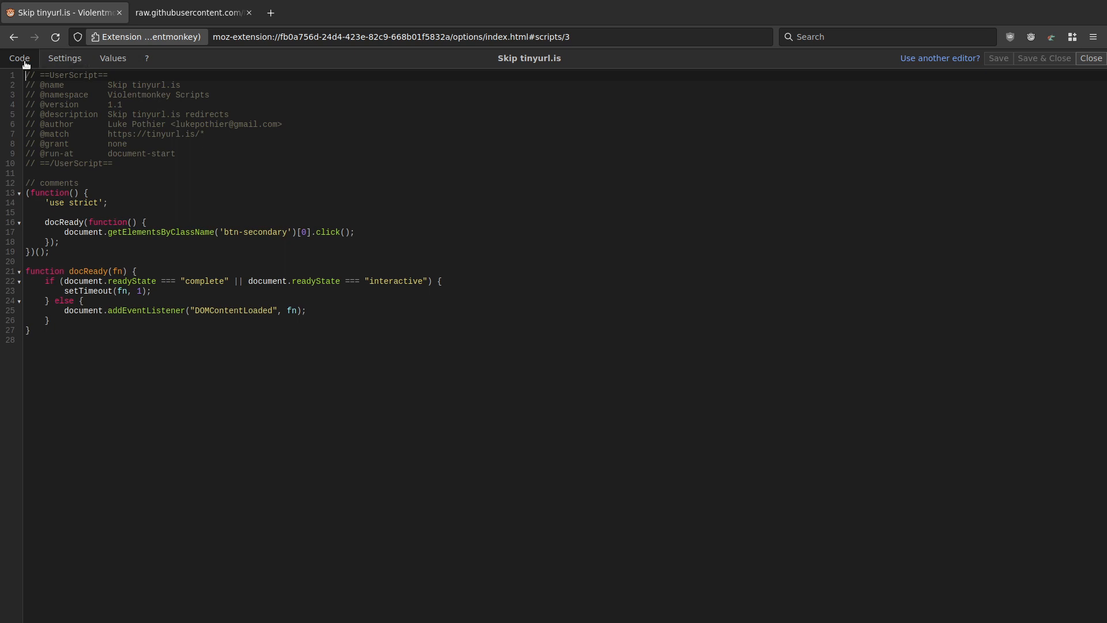
pyautogui.click(62, 60)
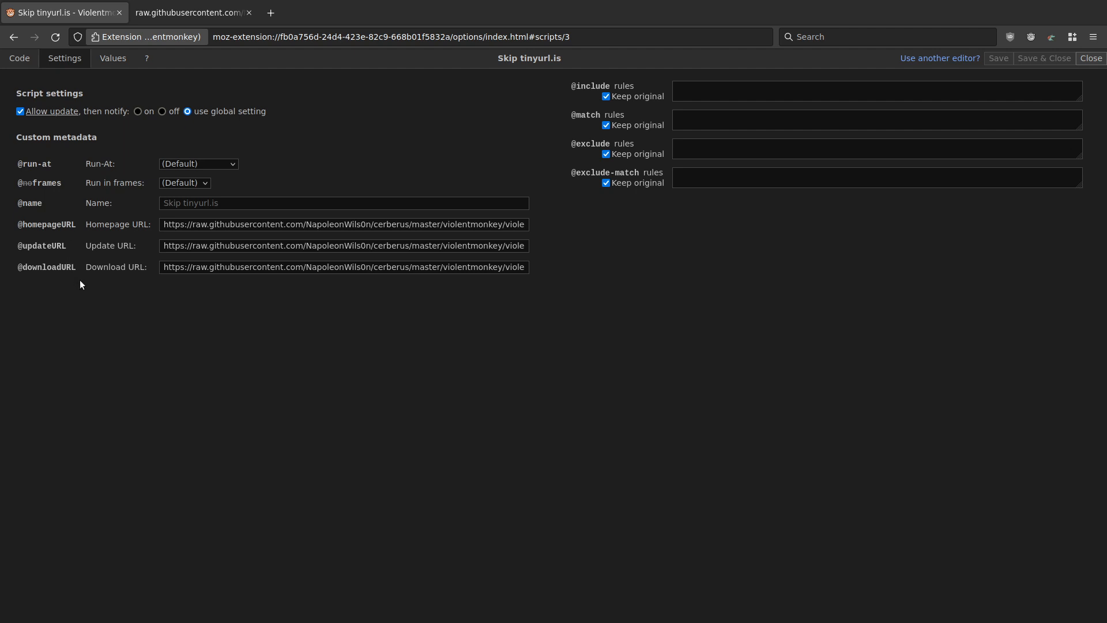
pyautogui.click(20, 58)
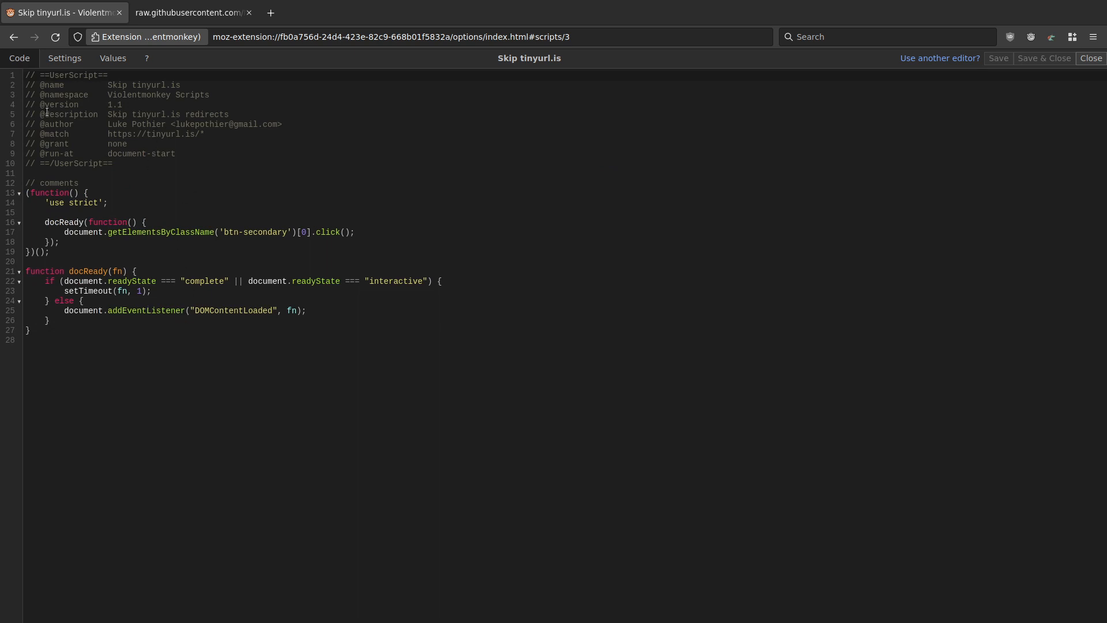
pyautogui.click(79, 64)
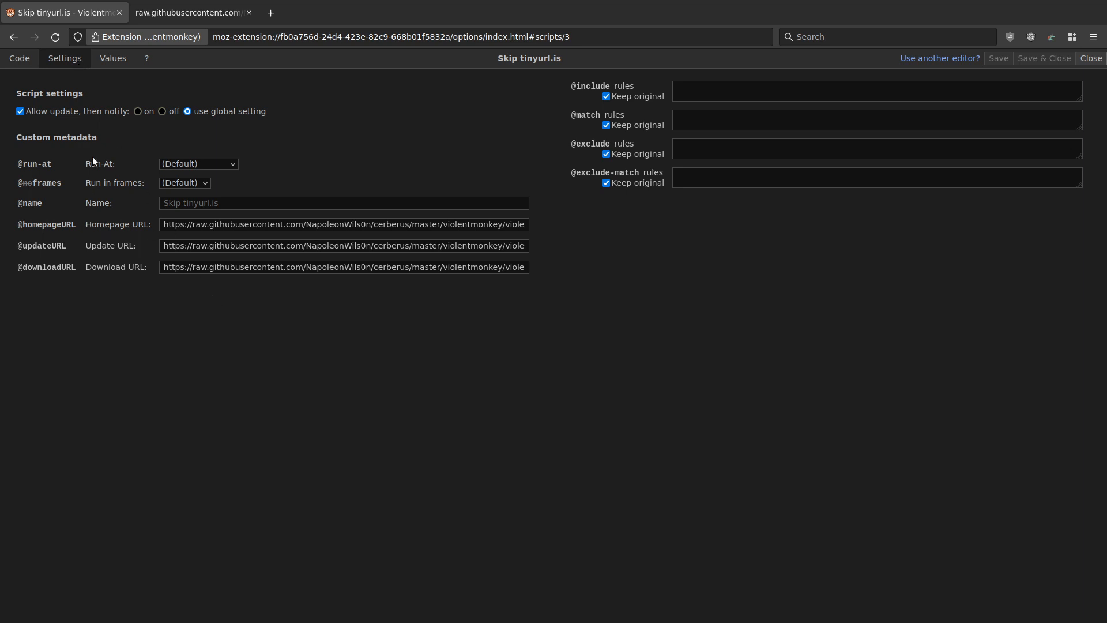
pyautogui.click(190, 12)
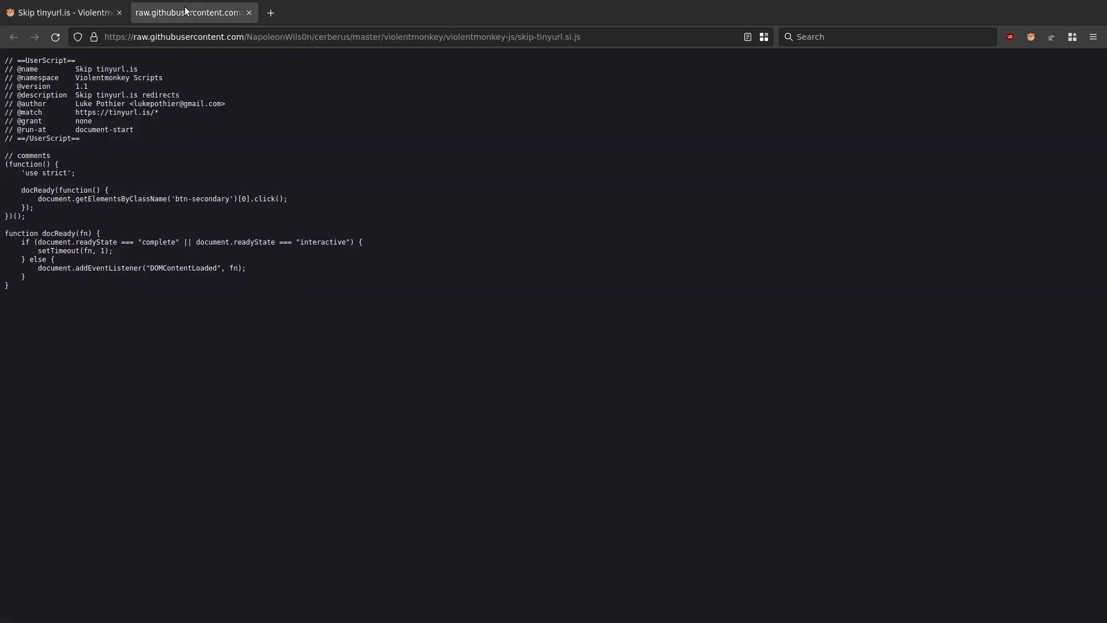
pyautogui.click(115, 10)
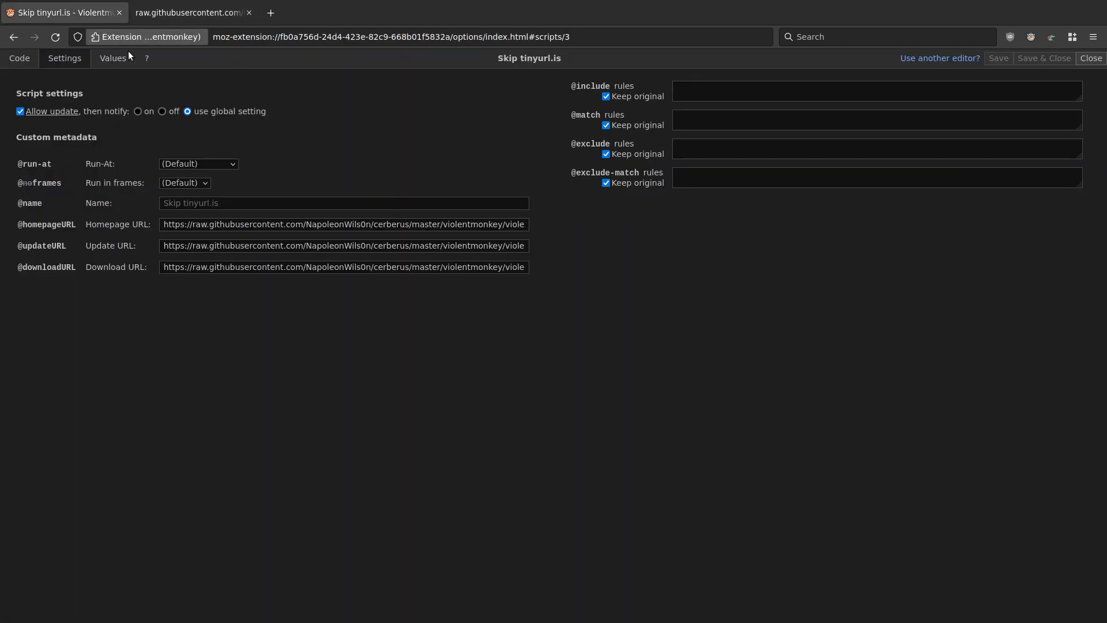
pyautogui.doubleClick(177, 225)
pyautogui.click(81, 221)
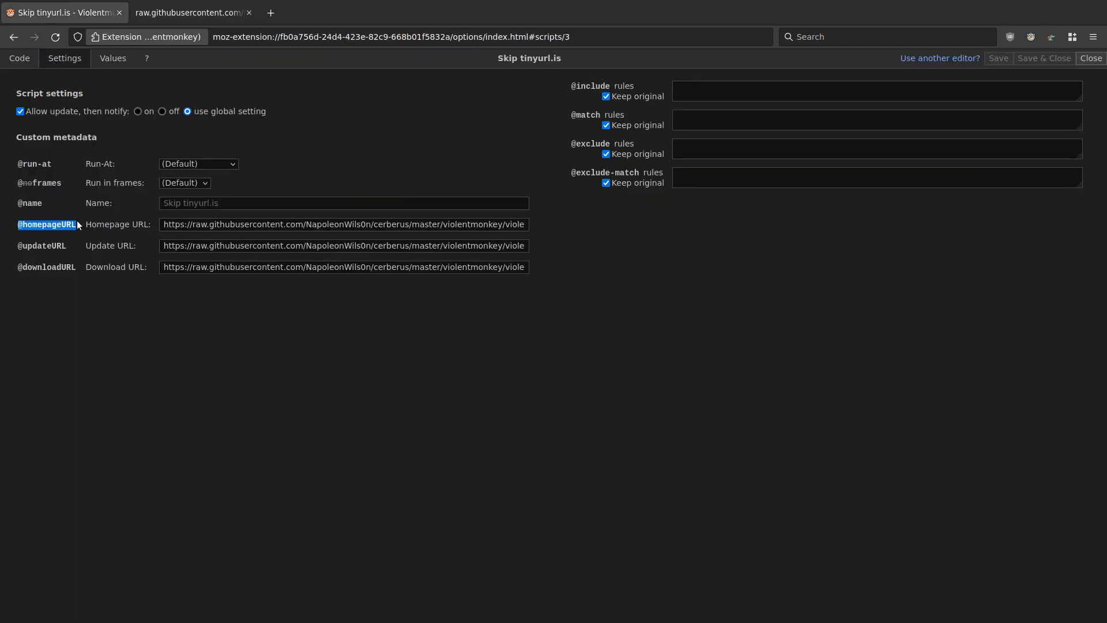
pyautogui.moveTo(82, 267); pyautogui.dragTo(14, 267)
pyautogui.press('super+2')
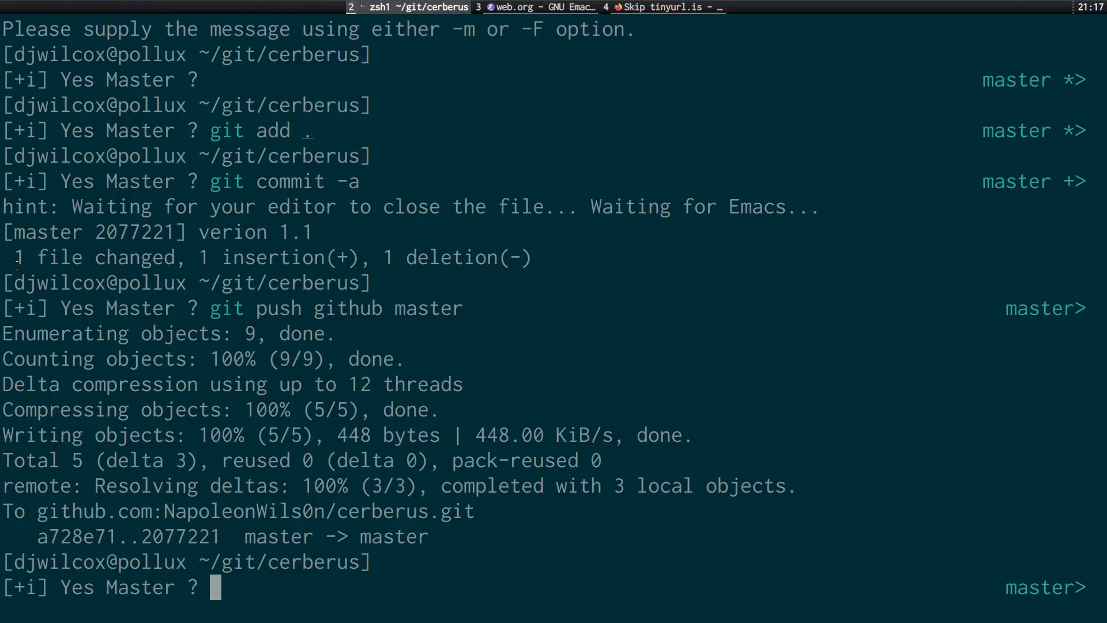
pyautogui.press('super+3')
pyautogui.hotkey('ctrl', 'x')
pyautogui.press('k')
pyautogui.press('Return')
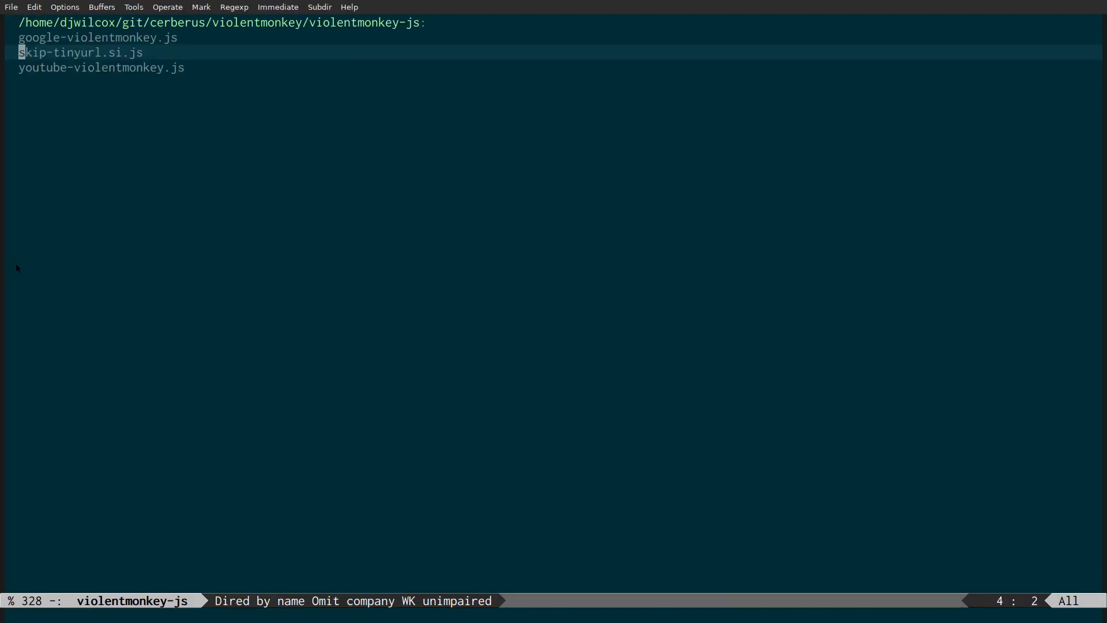
pyautogui.press('Return')
pyautogui.press('Down')
pyautogui.press('Down')
pyautogui.press('Down')
pyautogui.press('Down')
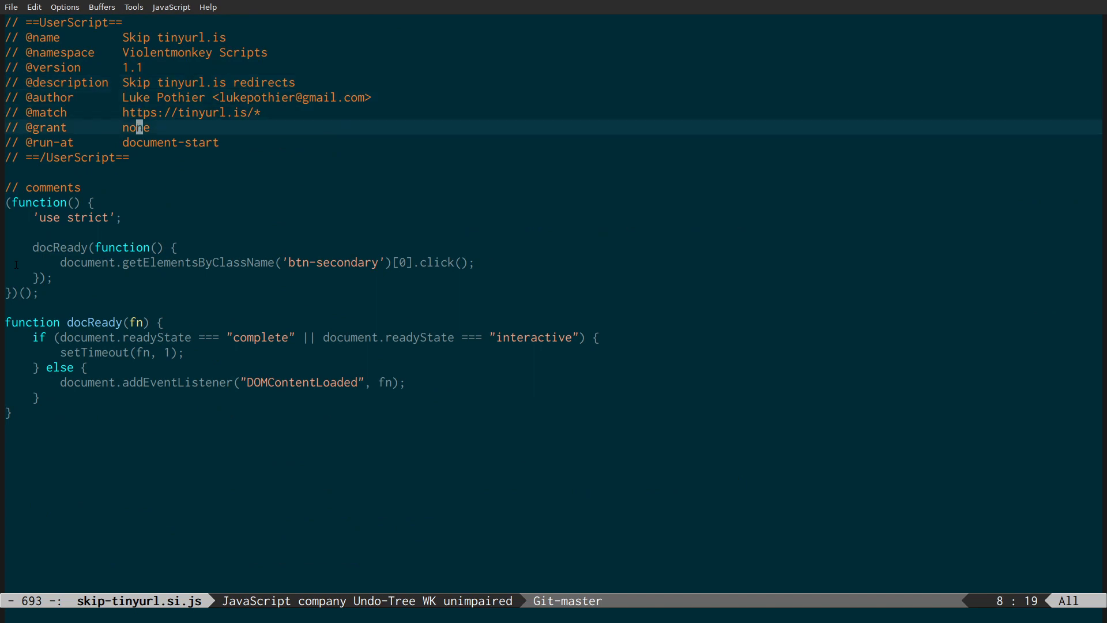
pyautogui.write('o')
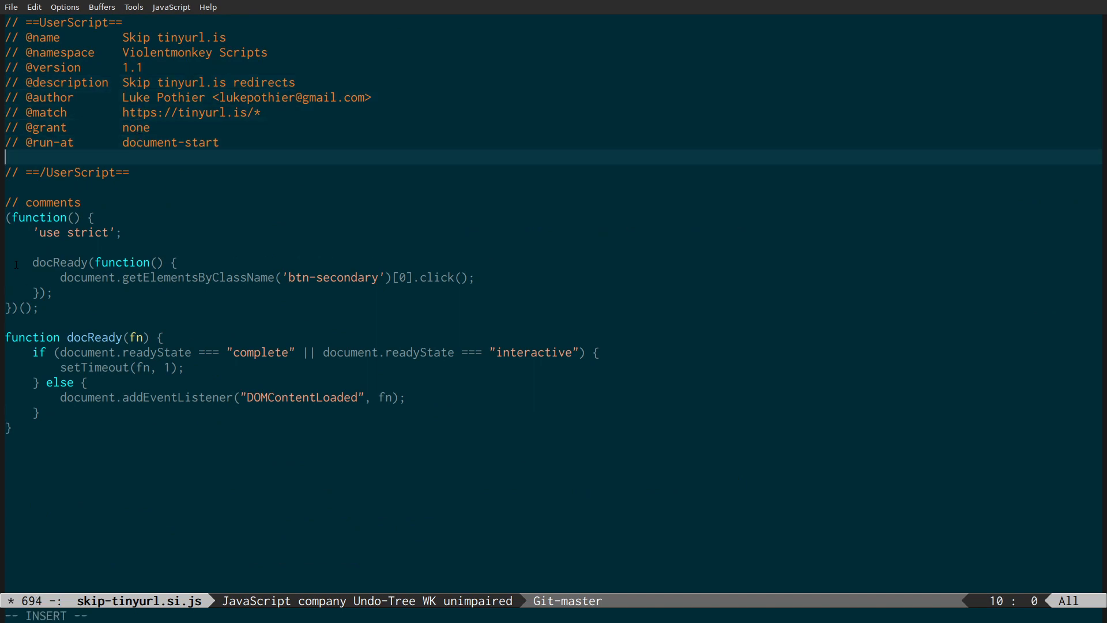
pyautogui.write('@downloadURL')
pyautogui.press('Escape')
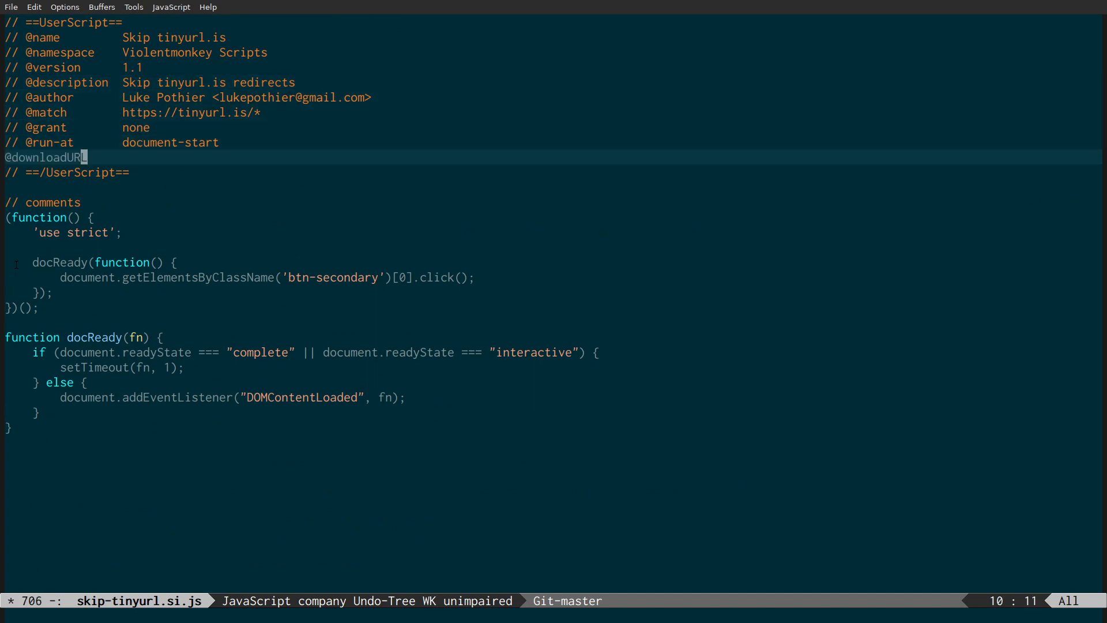
pyautogui.write('0i//')
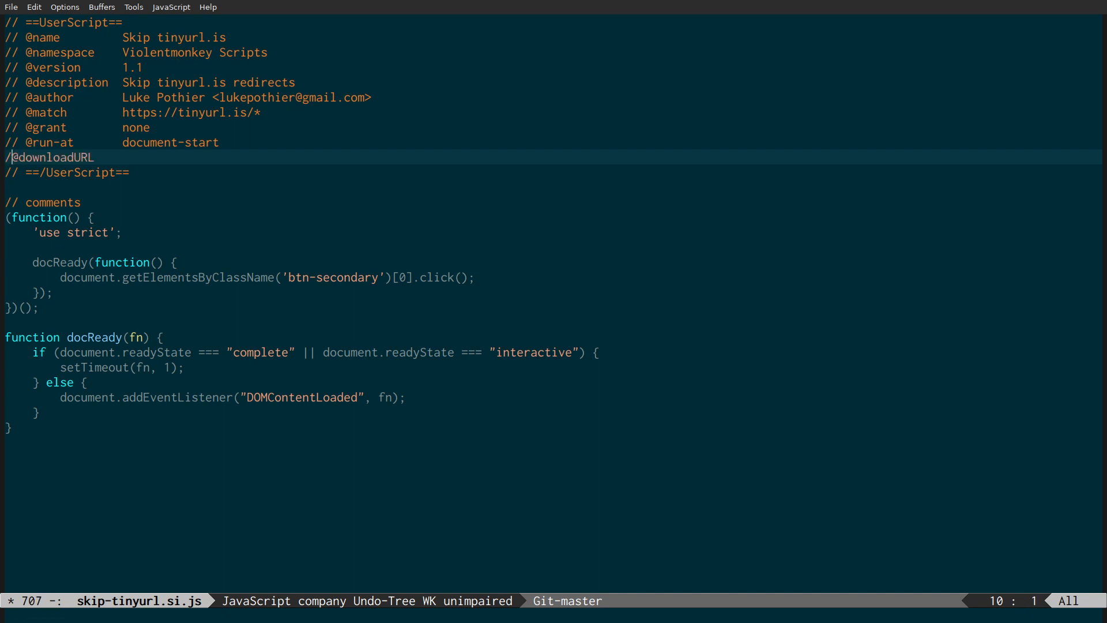
pyautogui.press('Escape')
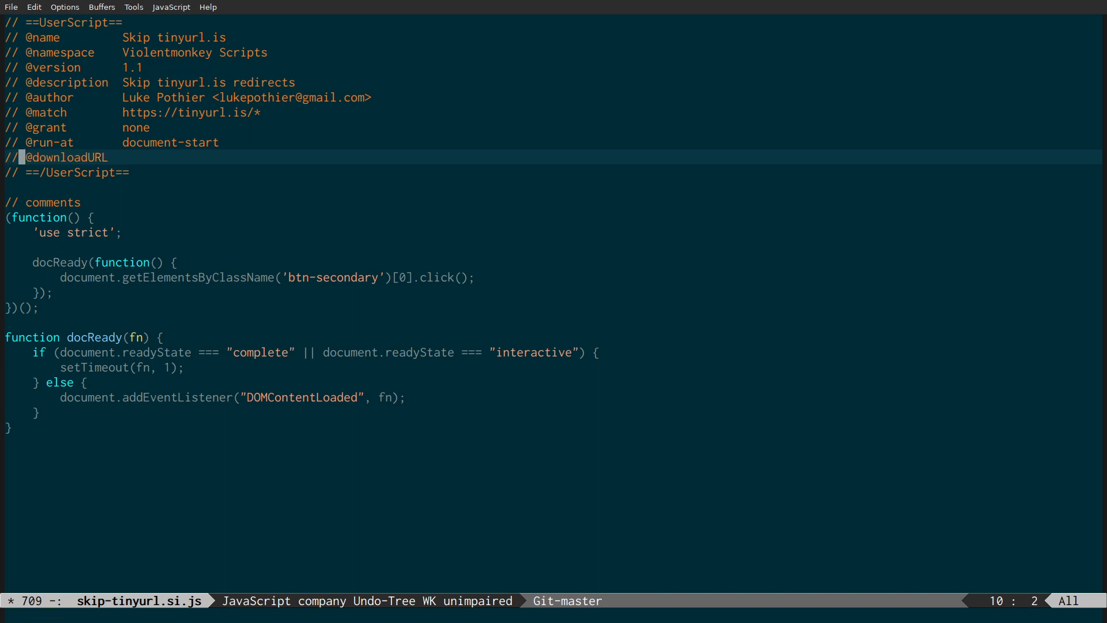
pyautogui.hotkey('alt', 'Tab')
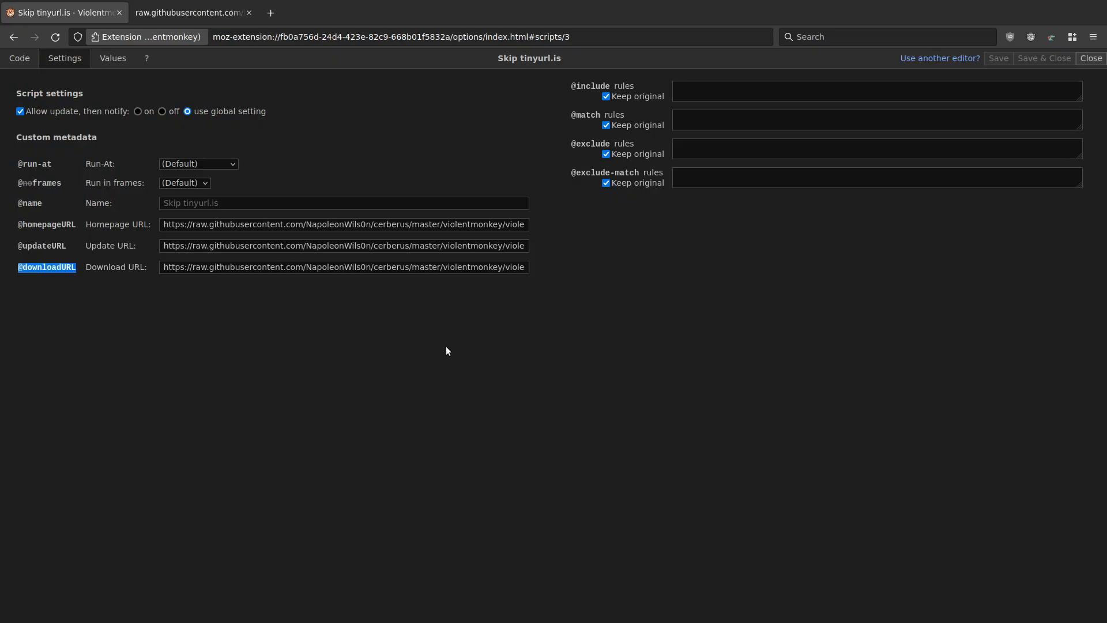
pyautogui.tripleClick(245, 270)
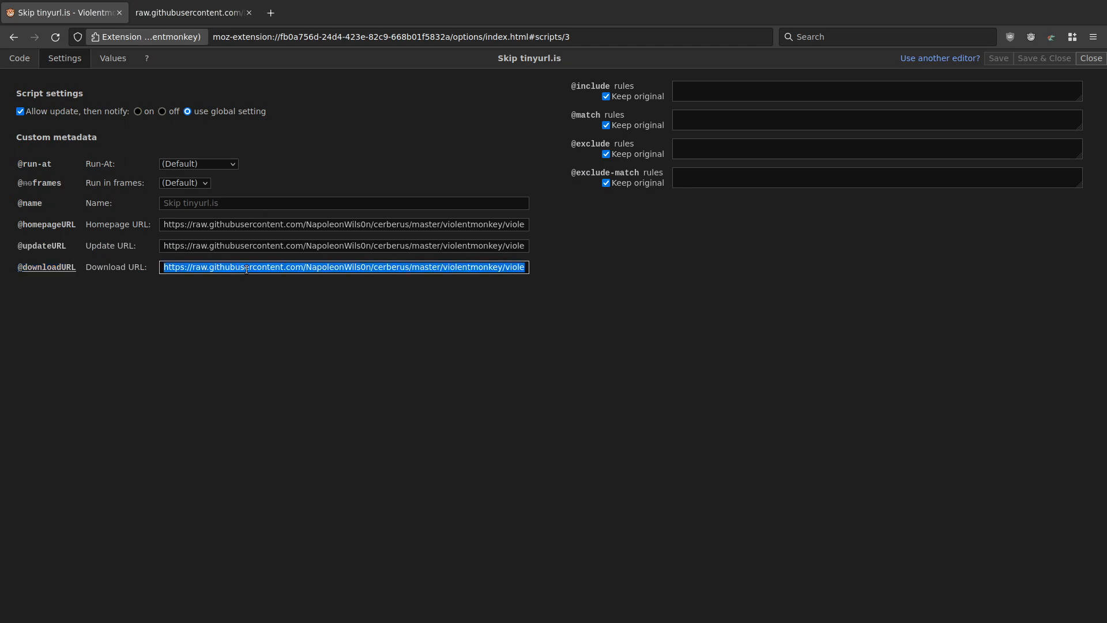
pyautogui.press('super+2')
pyautogui.press('super+3')
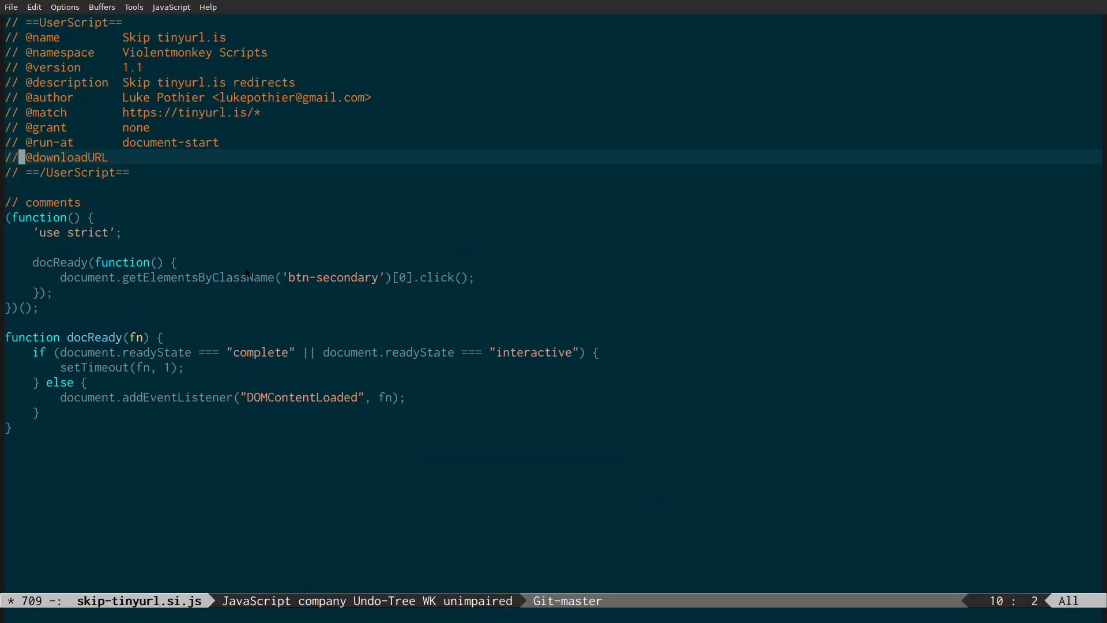
pyautogui.hotkey('shift', 'a')
pyautogui.press('Escape')
pyautogui.press('p')
pyautogui.hotkey('ctrl', 'x')
pyautogui.hotkey('ctrl', 's')
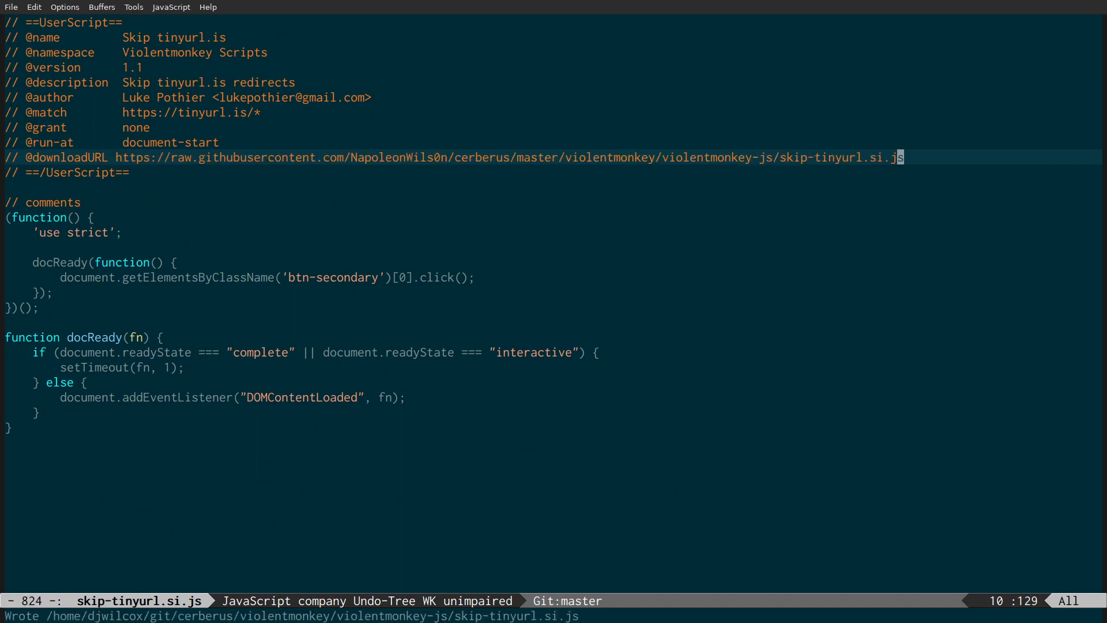
pyautogui.press('0')
pyautogui.write('WWi')
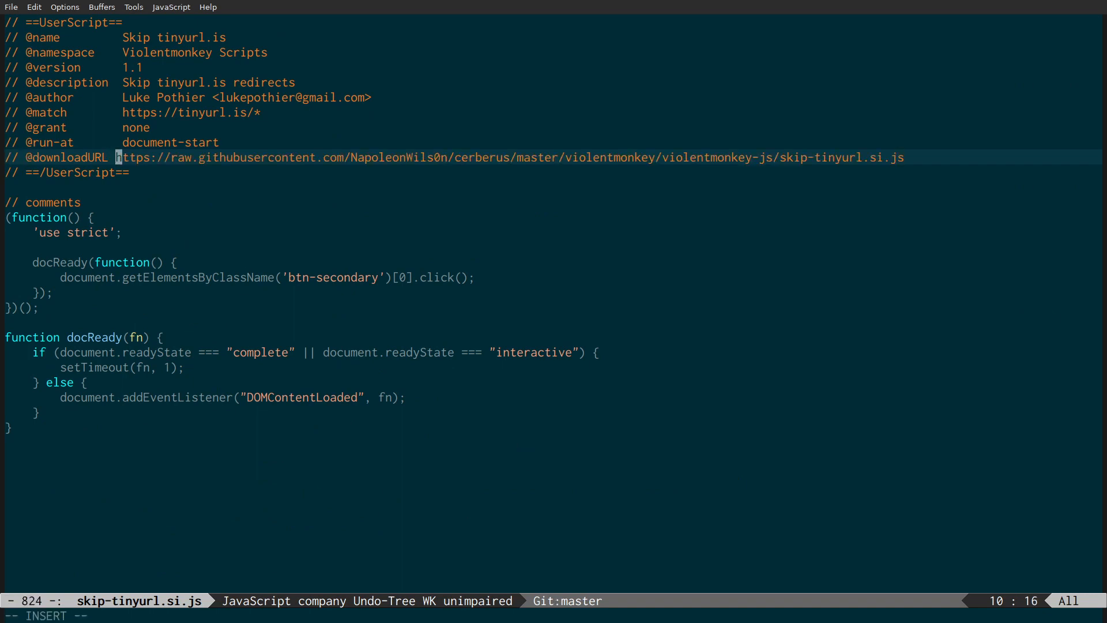
pyautogui.press('Escape')
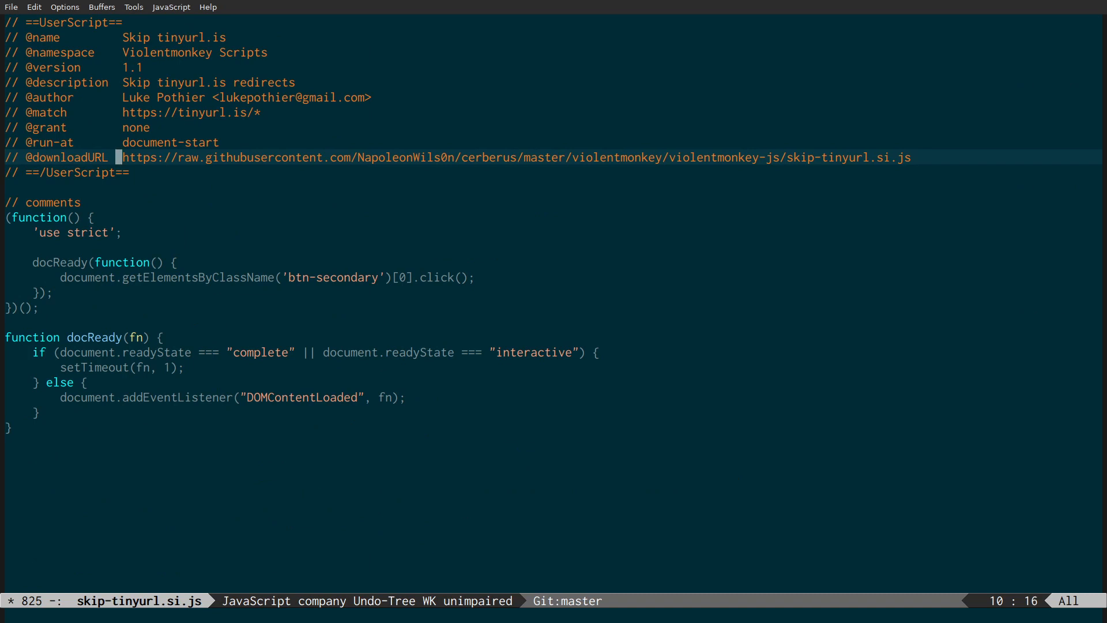
pyautogui.hotkey('ctrl', 'x')
pyautogui.hotkey('ctrl', 's')
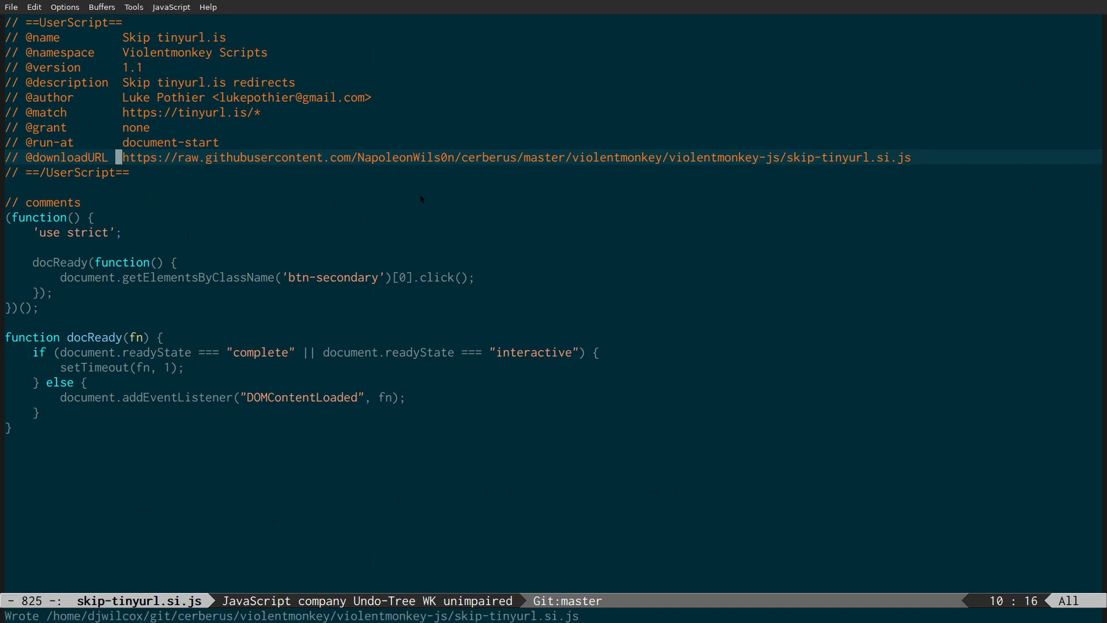
# Step: Return to the script's Violentmonkey settings in the browser and select the whole Homepage URL value
pyautogui.hotkey('alt', 'Tab')
pyautogui.click(235, 332)
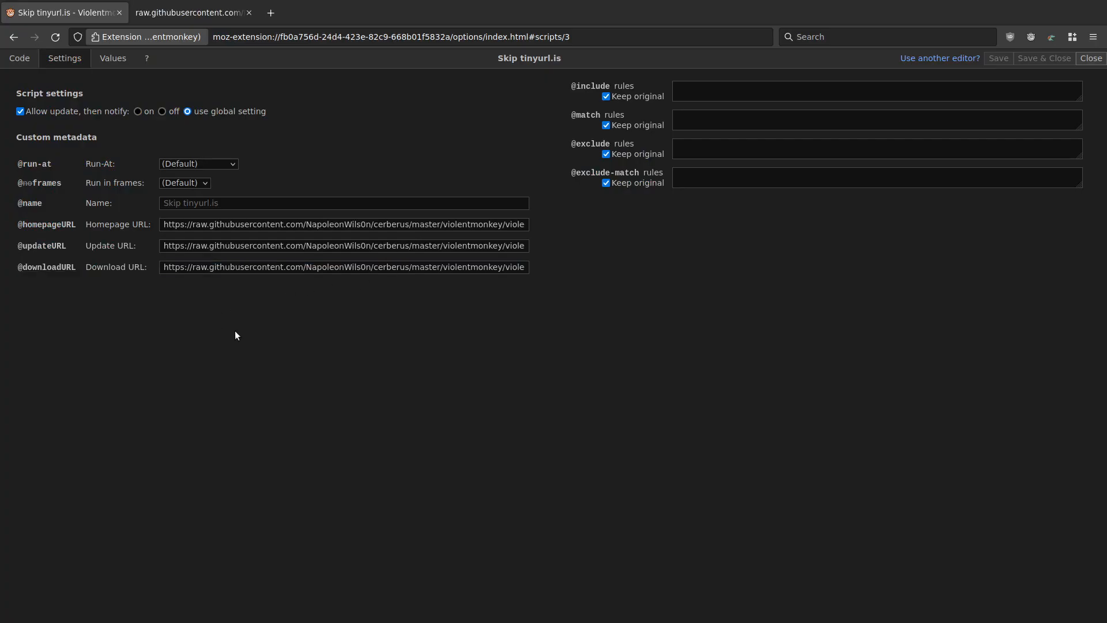
pyautogui.tripleClick(211, 224)
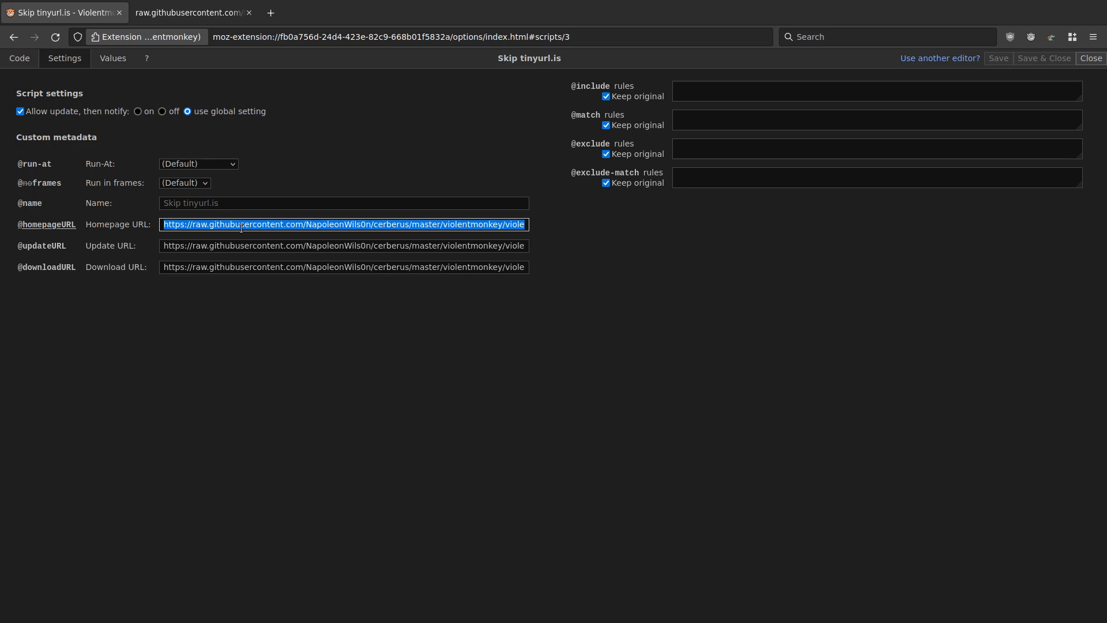
pyautogui.hotkey('alt', 'Tab')
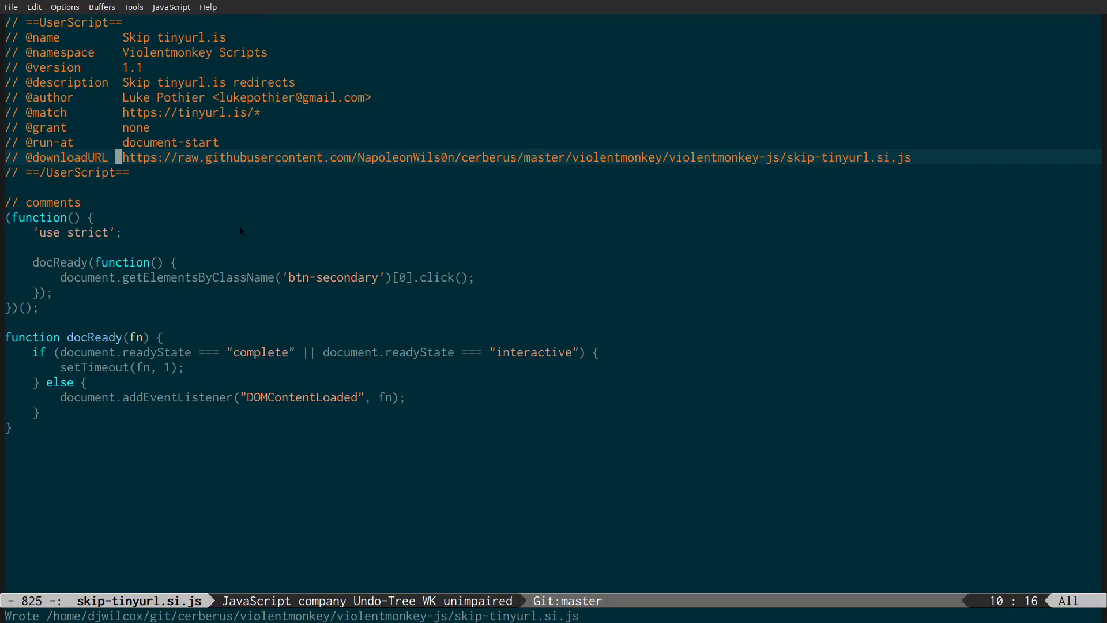
pyautogui.press('k')
pyautogui.press('k')
pyautogui.press('k')
pyautogui.press('k')
pyautogui.press('k')
pyautogui.press('k')
pyautogui.press('l')
pyautogui.press('l')
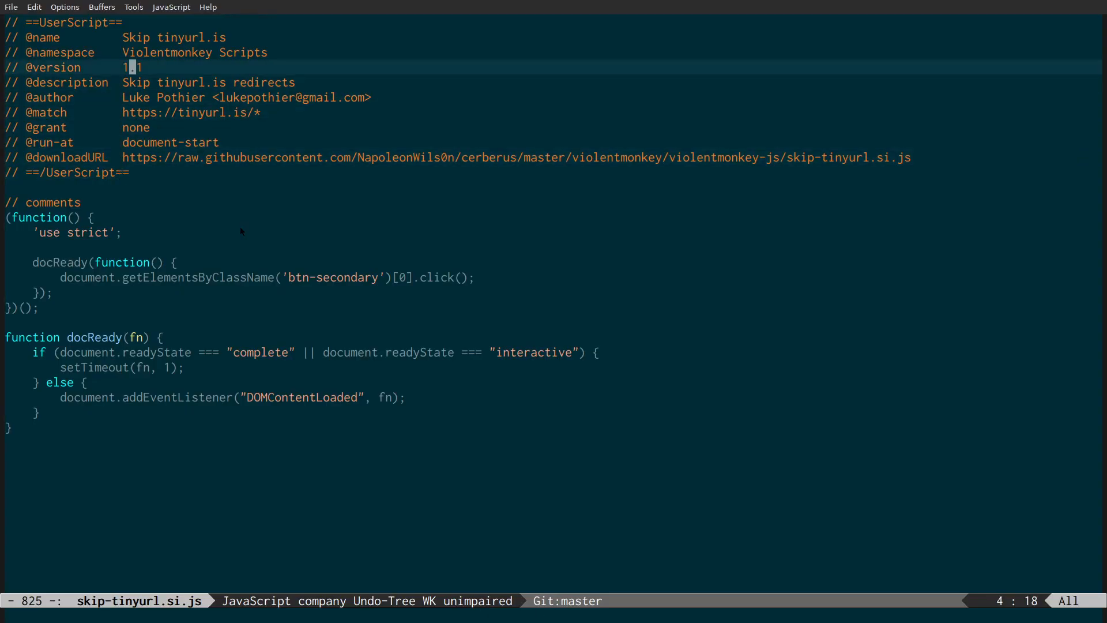
pyautogui.write('lsw')
pyautogui.press('BackSpace')
pyautogui.write('2')
pyautogui.press('Escape')
pyautogui.hotkey('ctrl', 'x')
pyautogui.hotkey('ctrl', 's')
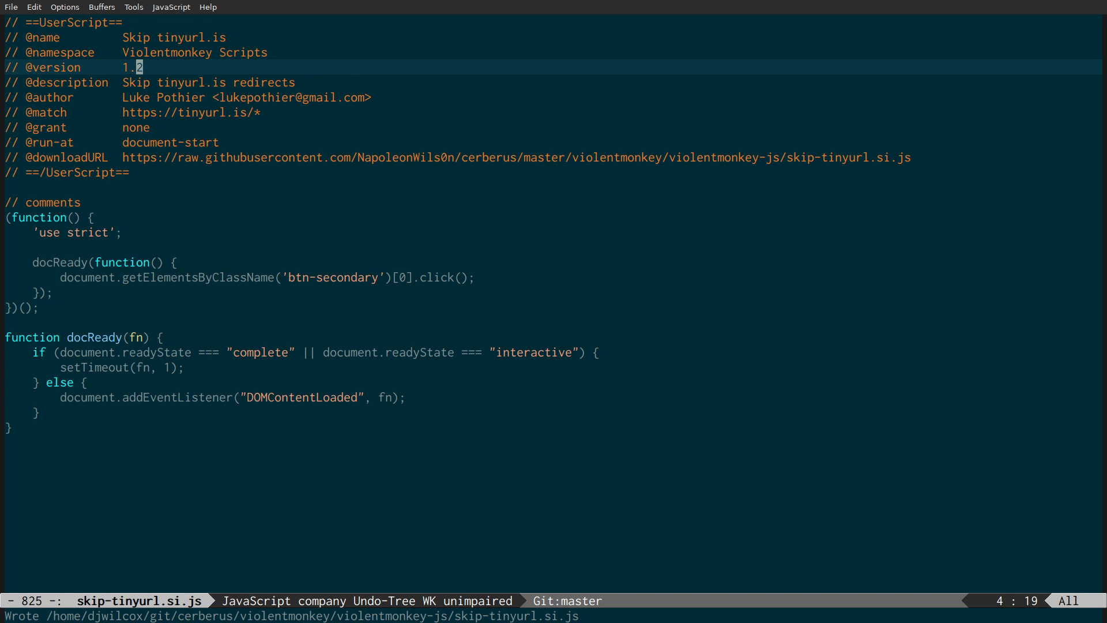
# Step: Switch to the browser, view the raw script and reopen the closed GitHub page of skip-tinyurl.si.js to examine it
pyautogui.hotkey('alt', 'Tab')
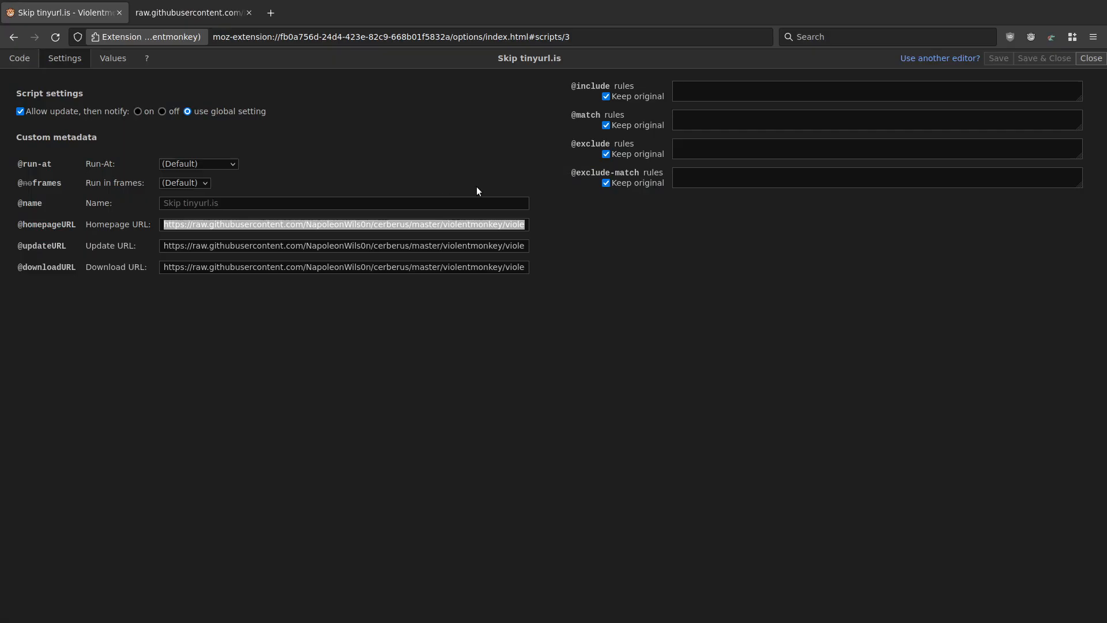
pyautogui.click(186, 14)
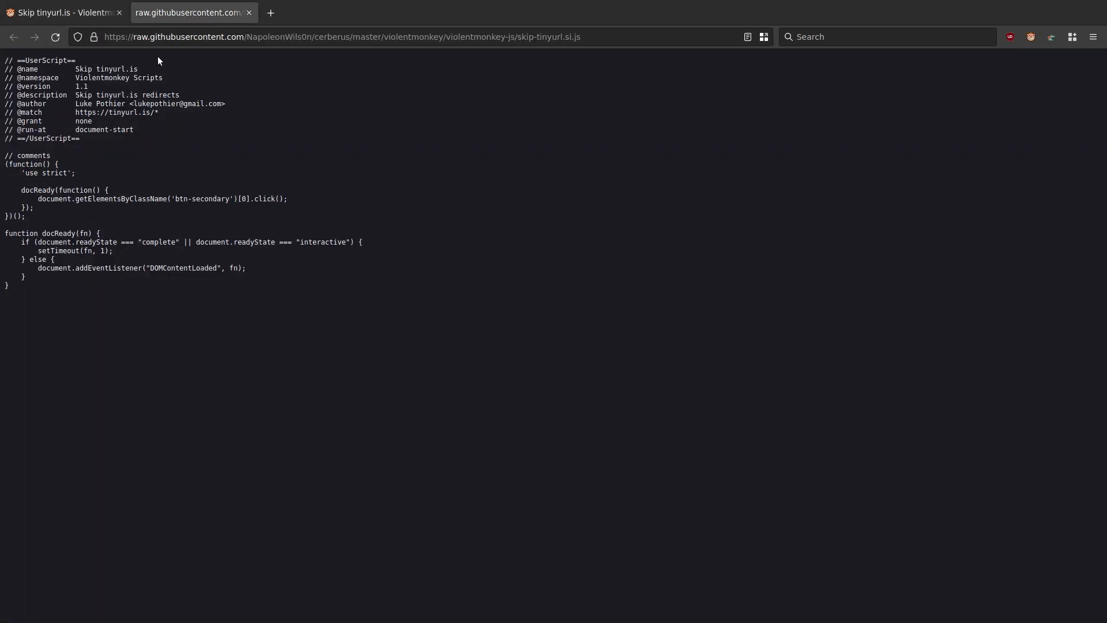
pyautogui.hotkey('ctrl', 'shift', 't')
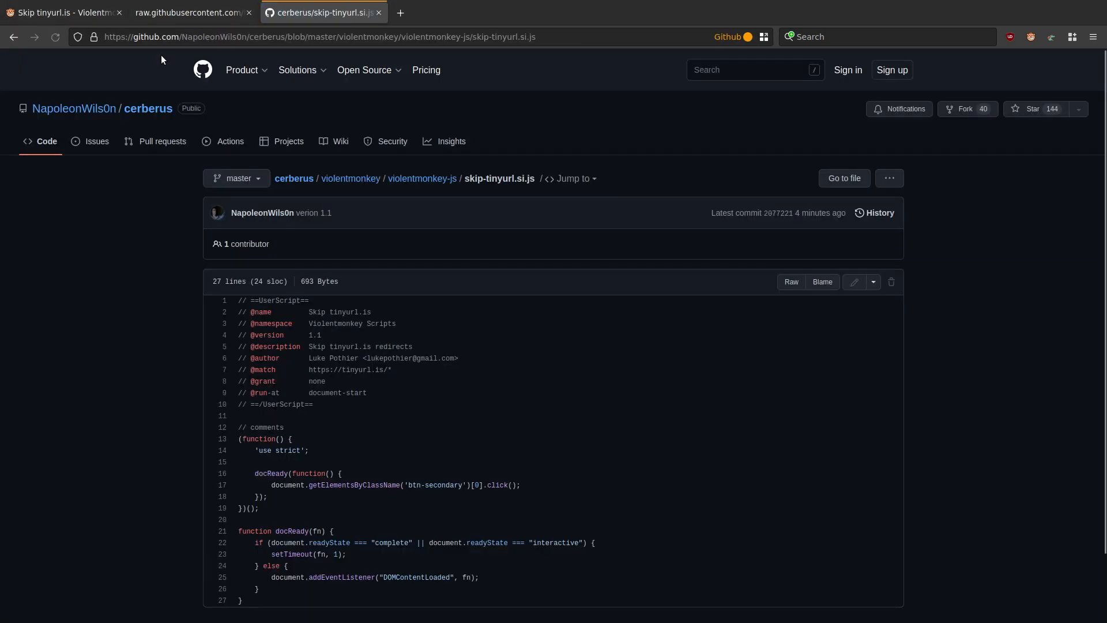
pyautogui.scroll(-2, 130, 369)
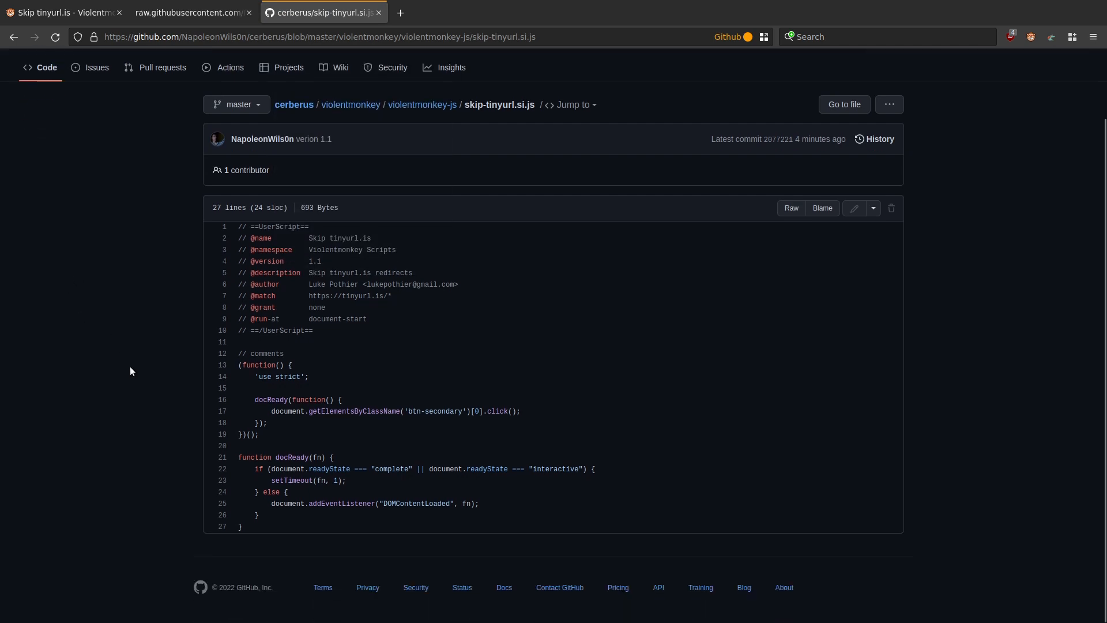
pyautogui.scroll(2, 130, 369)
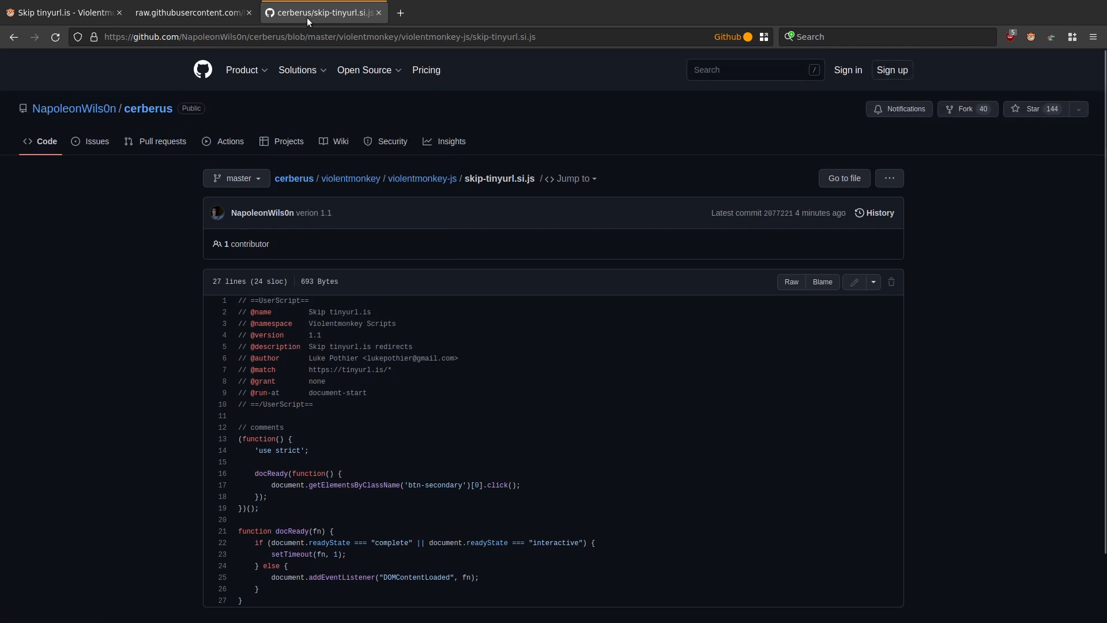
pyautogui.click(190, 12)
pyautogui.click(55, 15)
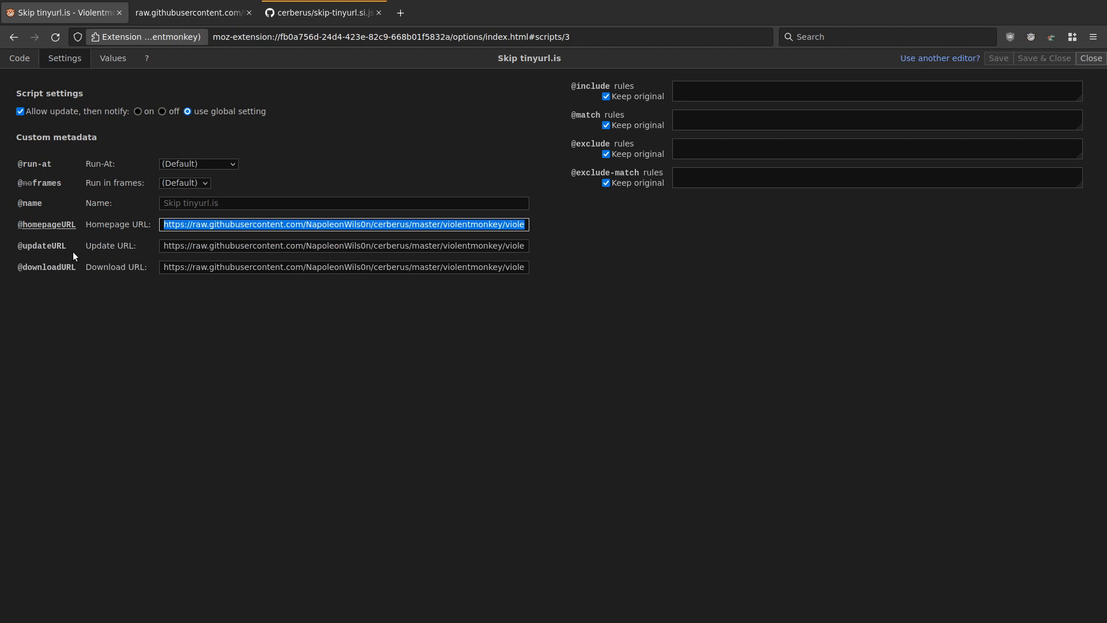
pyautogui.moveTo(67, 247); pyautogui.dragTo(9, 240)
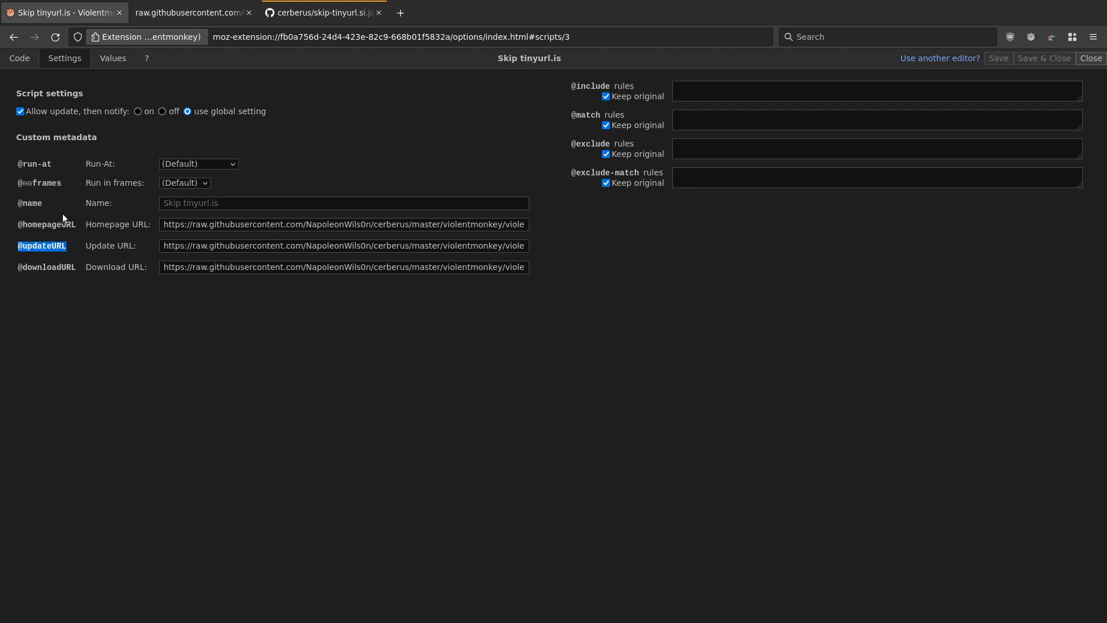
pyautogui.click(313, 12)
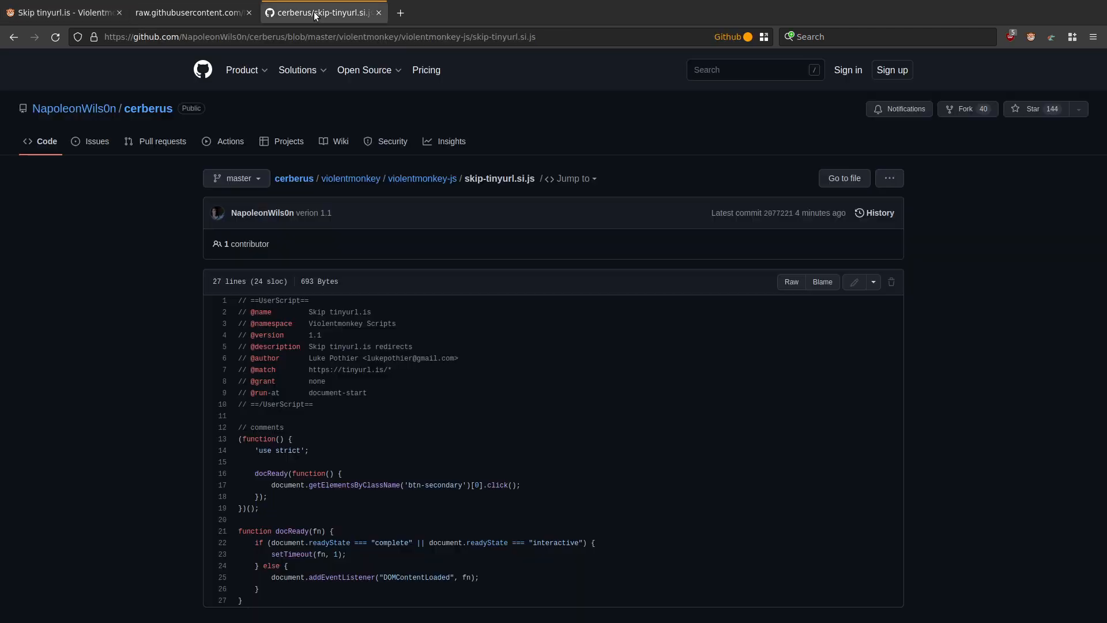
pyautogui.click(95, 13)
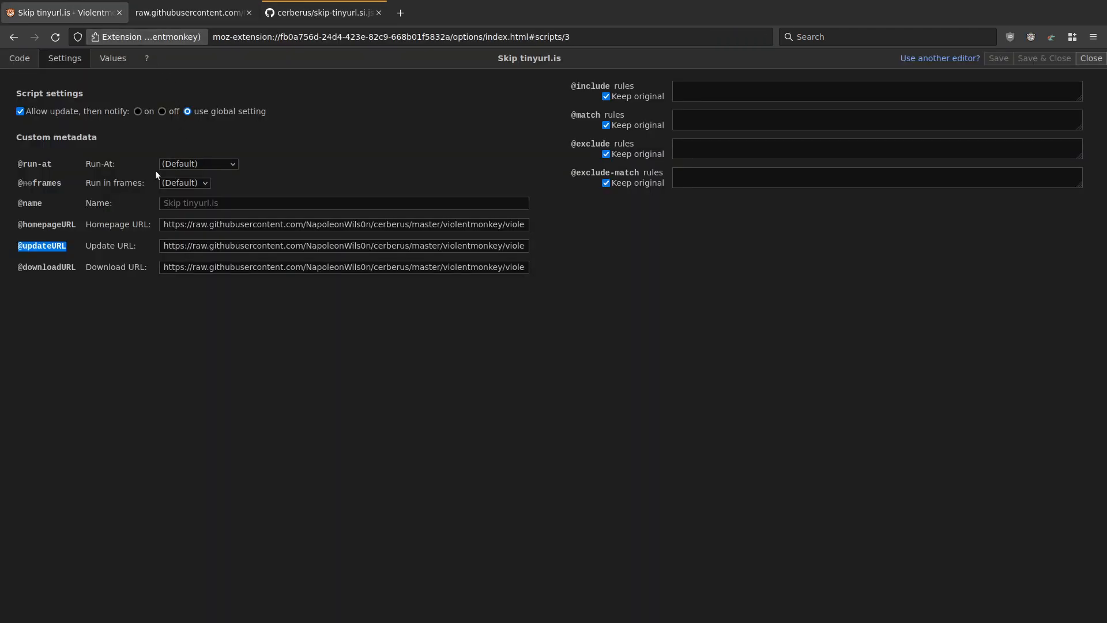
pyautogui.press('super+2')
pyautogui.press('super+3')
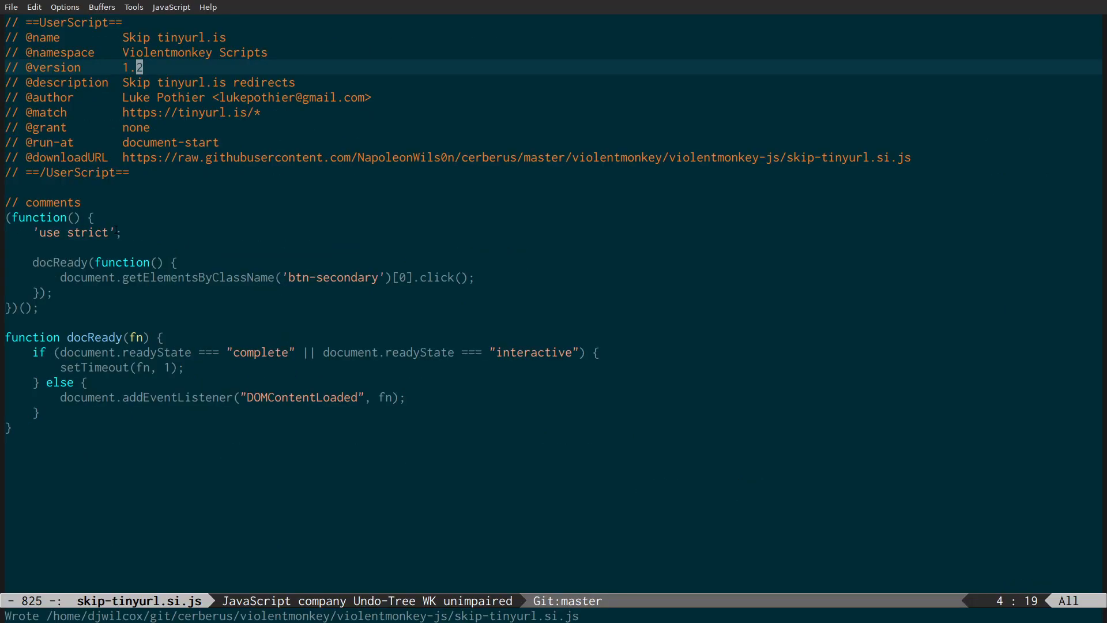
pyautogui.press('j')
pyautogui.press('j')
pyautogui.press('j')
pyautogui.press('j')
pyautogui.press('j')
pyautogui.press('j')
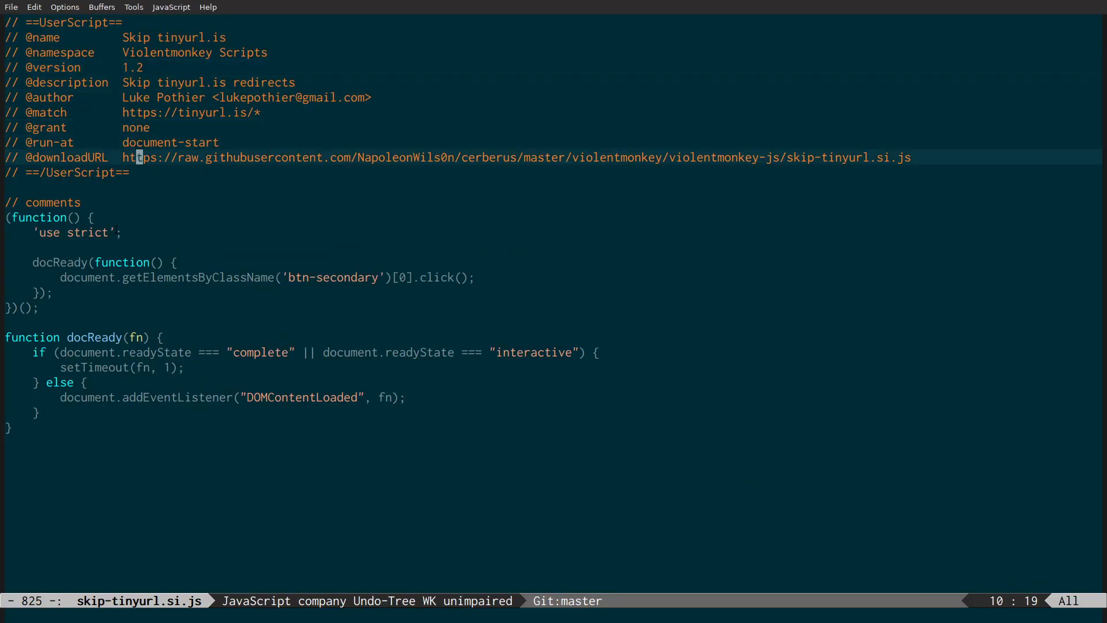
pyautogui.press('super+1')
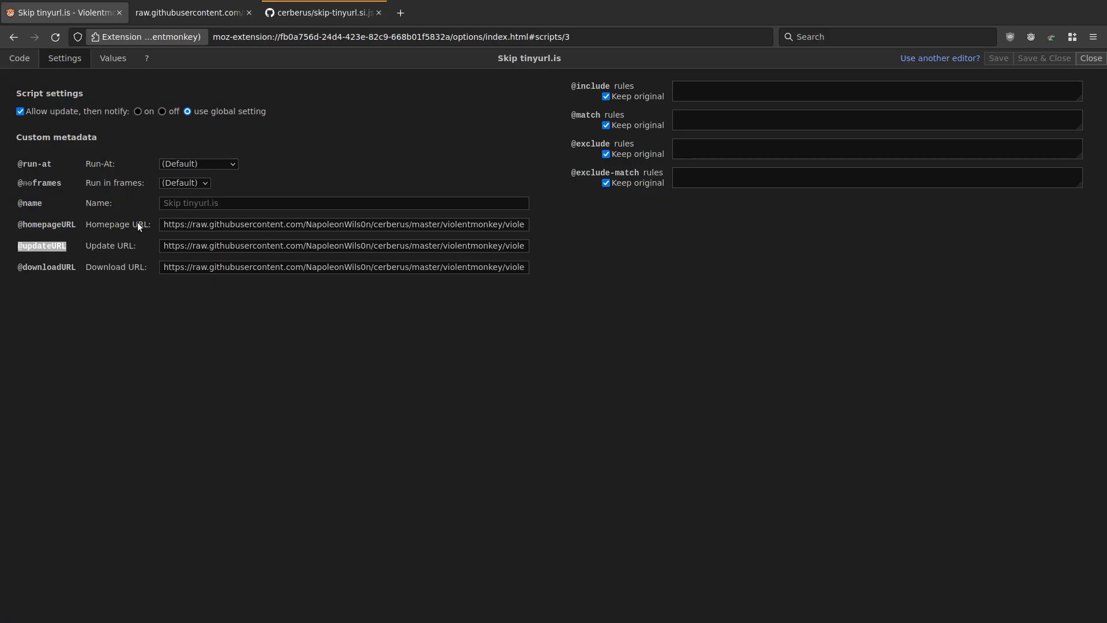
pyautogui.moveTo(76, 227); pyautogui.dragTo(7, 231)
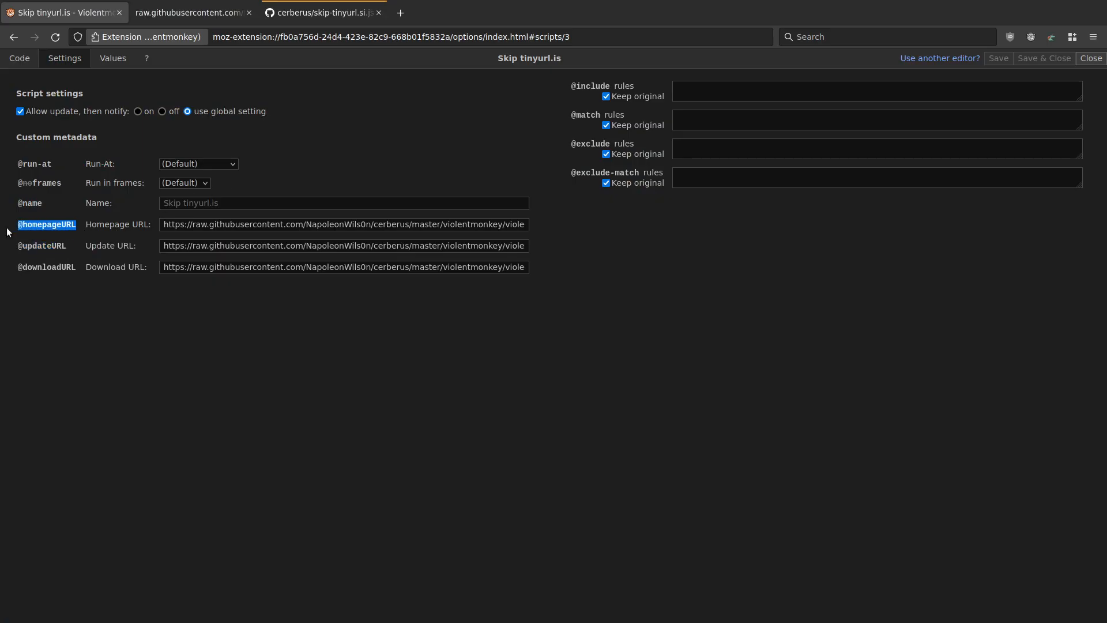
pyautogui.press('super+2')
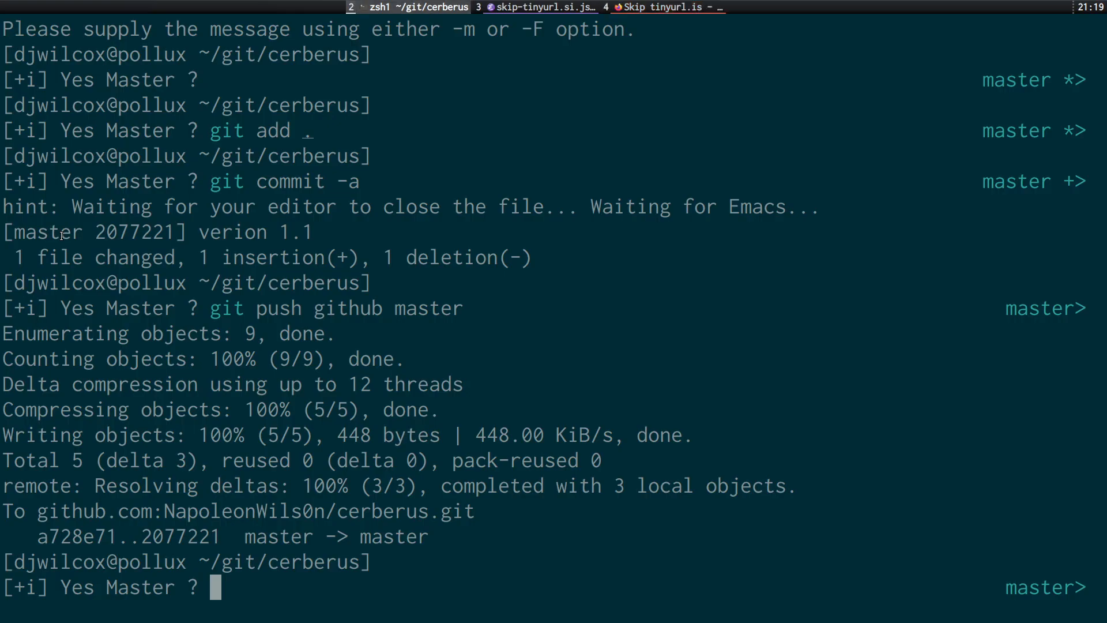
pyautogui.press('super+3')
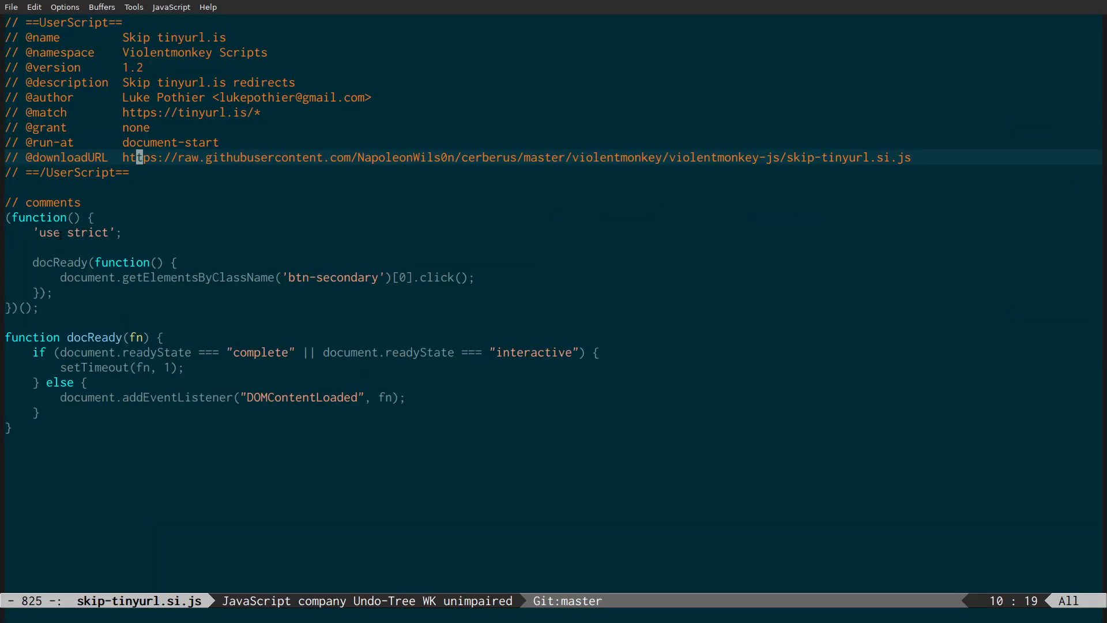
pyautogui.press('o')
pyautogui.press('Escape')
pyautogui.press('p')
pyautogui.write('0')
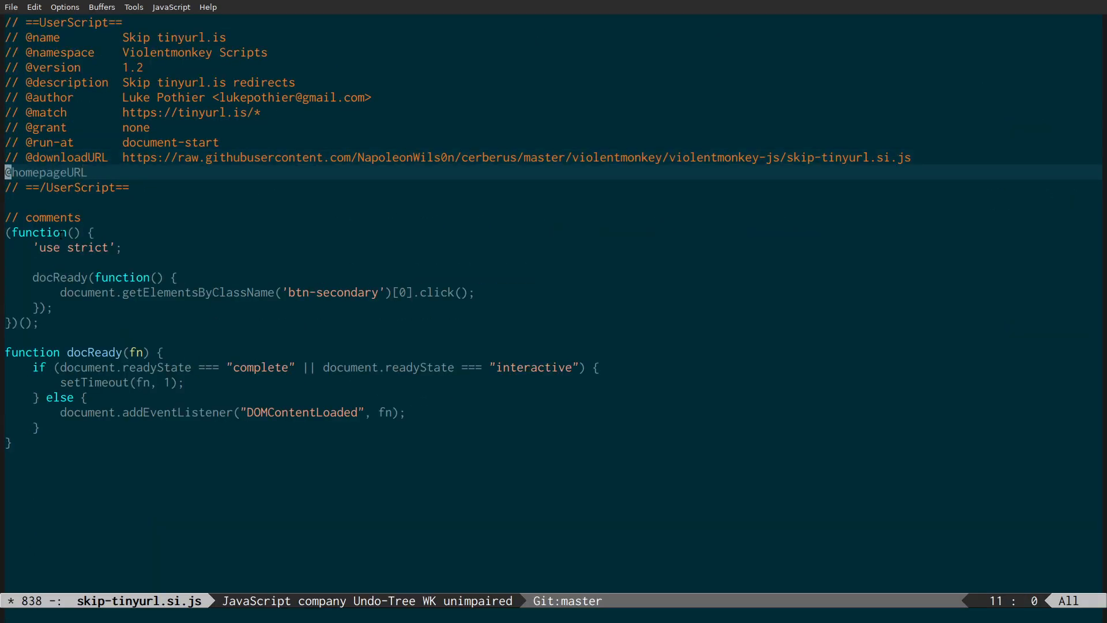
pyautogui.write('i//')
pyautogui.press('Escape')
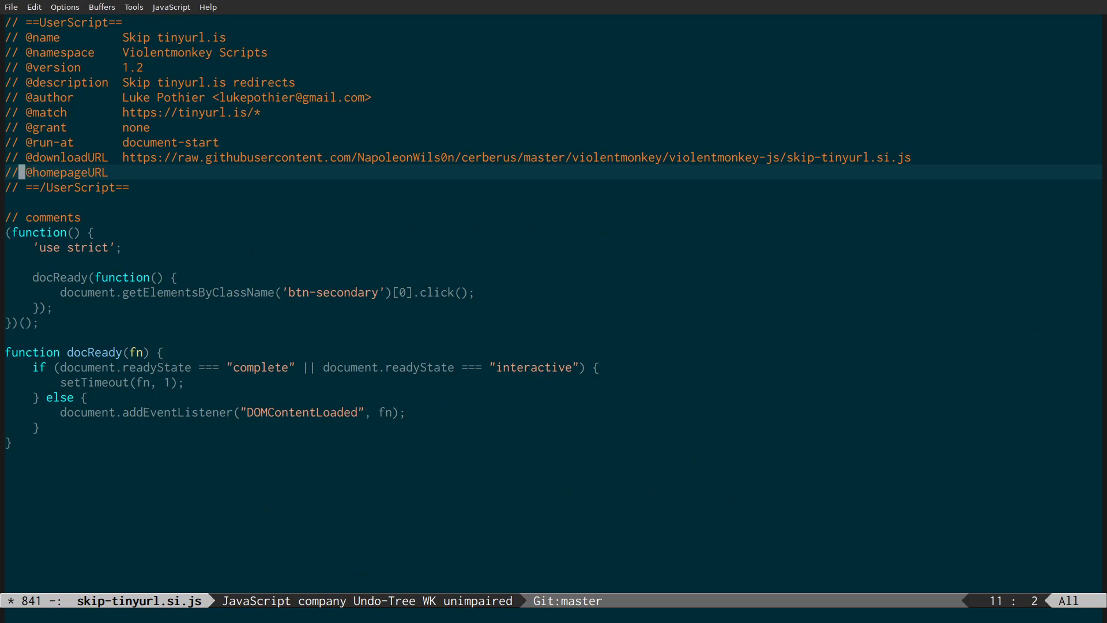
pyautogui.hotkey('ctrl', 'x')
pyautogui.hotkey('ctrl', 's')
pyautogui.hotkey('alt', 'Tab')
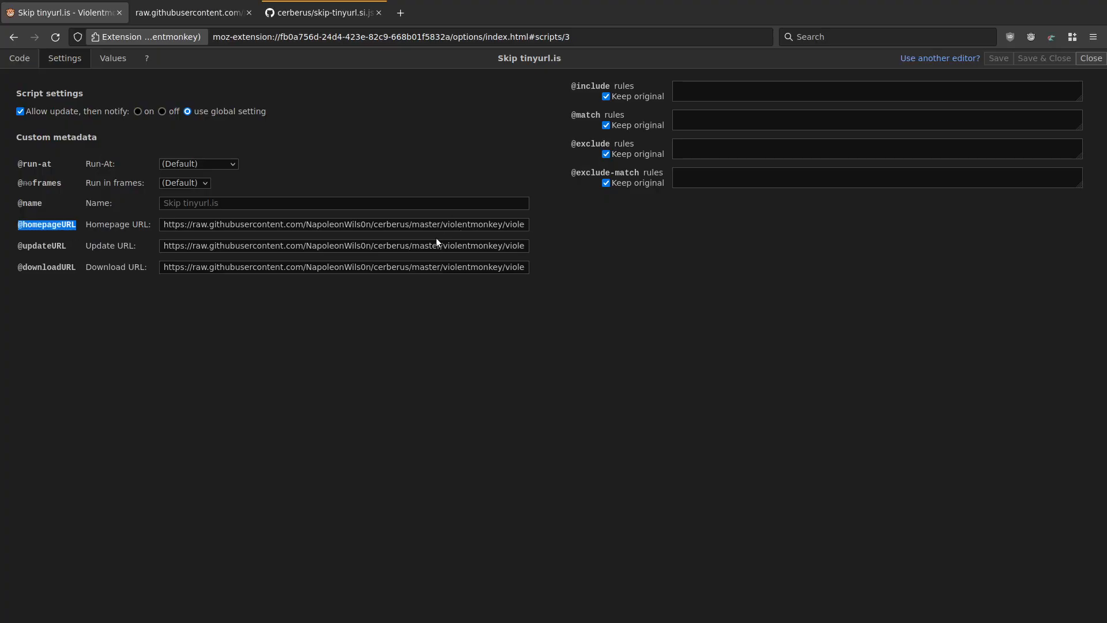
pyautogui.click(340, 11)
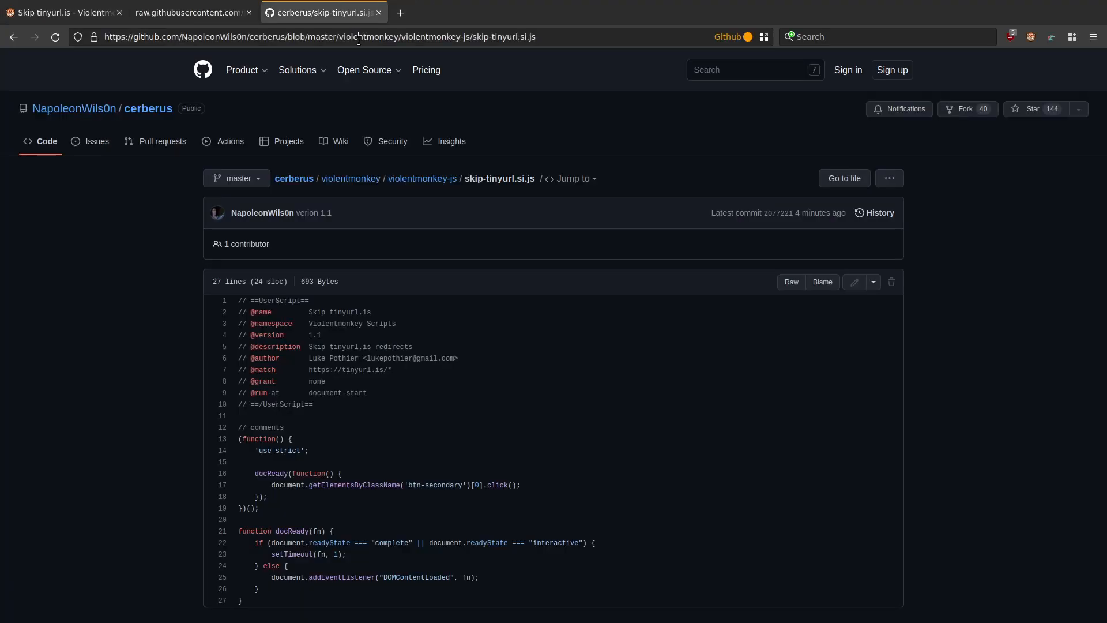
pyautogui.click(359, 39)
pyautogui.hotkey('alt', 'Tab')
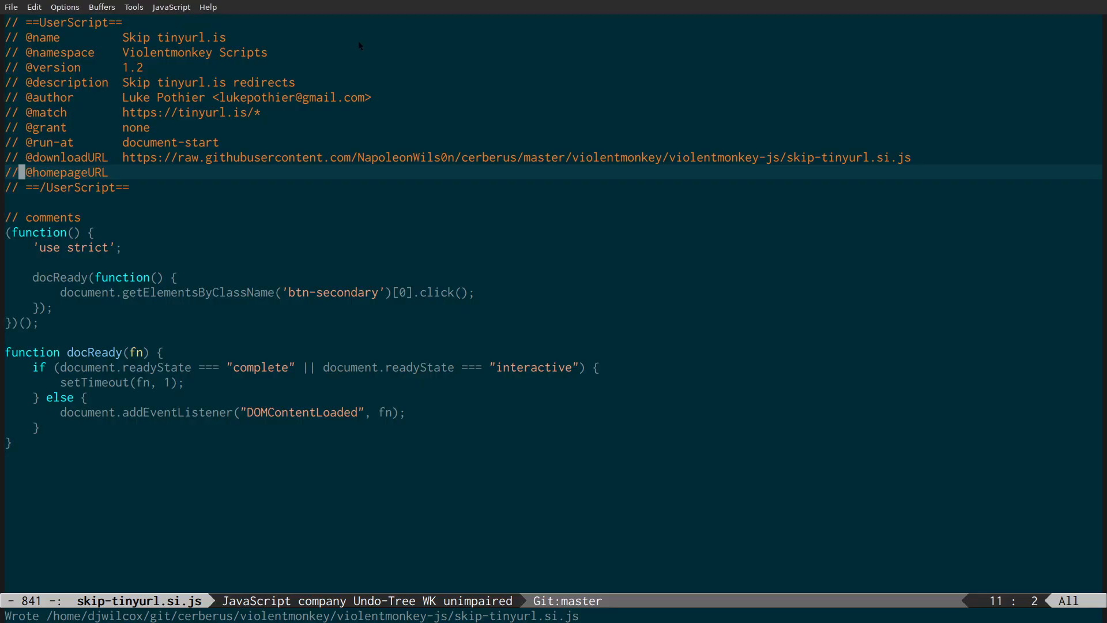
pyautogui.hotkey('ctrl', 'e')
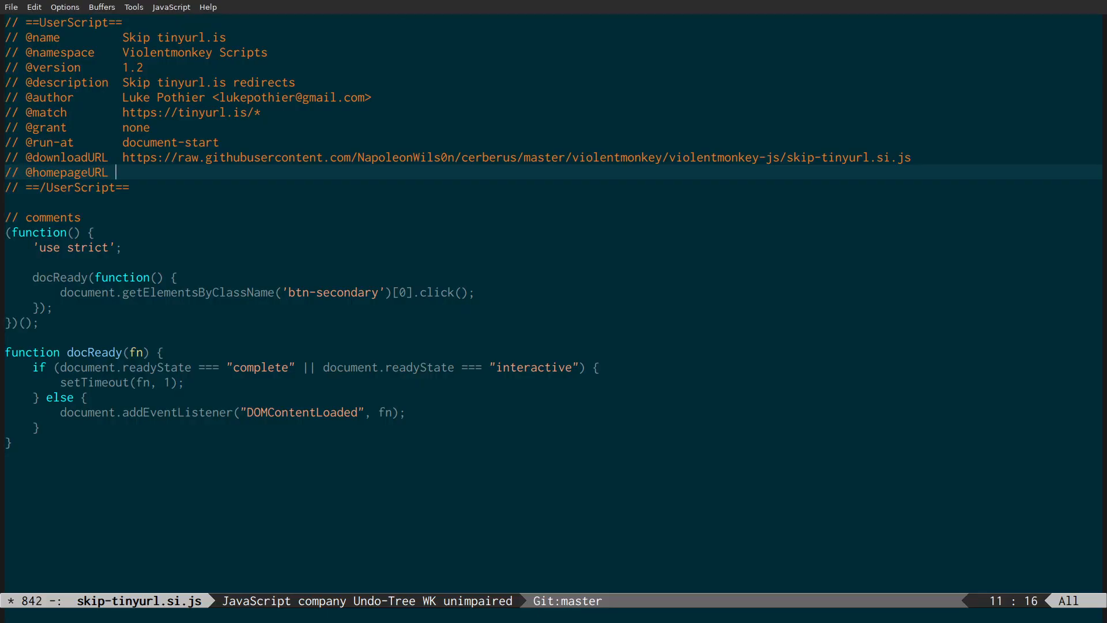
pyautogui.hotkey('ctrl', 'y')
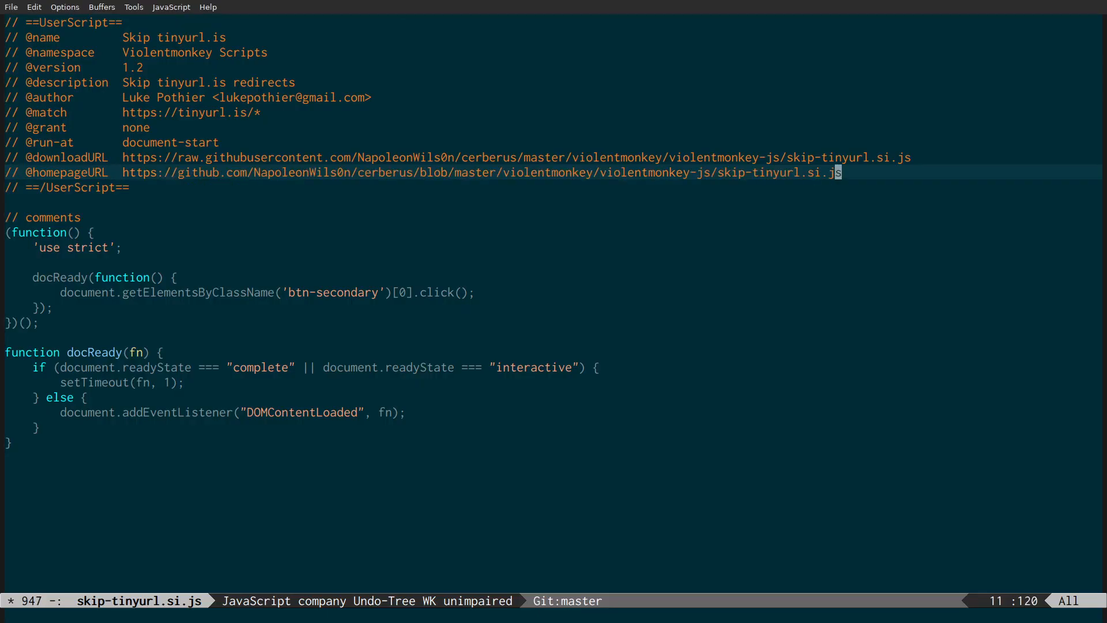
# Step: Save skip-tinyurl.si.js and close its buffer
pyautogui.hotkey('ctrl', 'x')
pyautogui.hotkey('ctrl', 's')
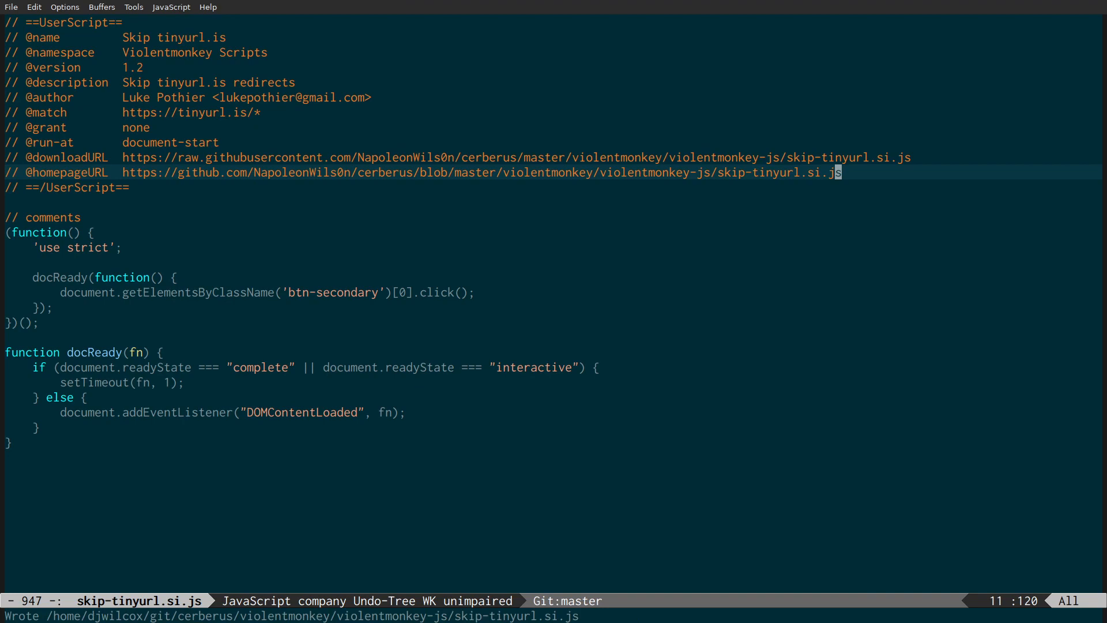
pyautogui.hotkey('ctrl', 'x')
pyautogui.press('k')
pyautogui.press('Return')
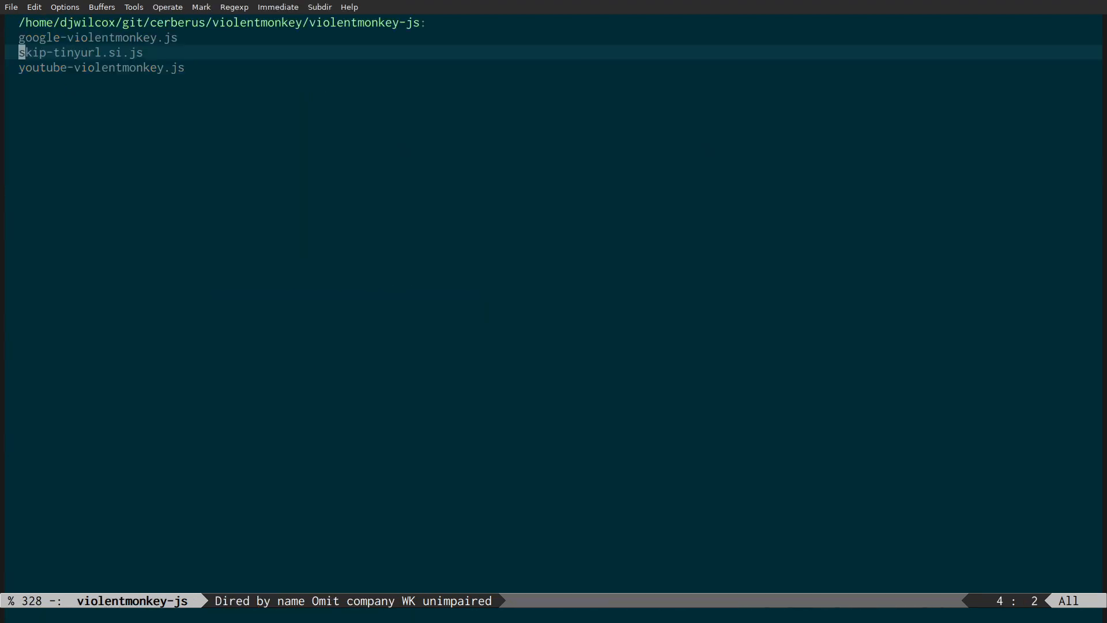
# Step: Switch to the terminal, clear it and stage all changes in the cerberus repository with git add
pyautogui.press('super+2')
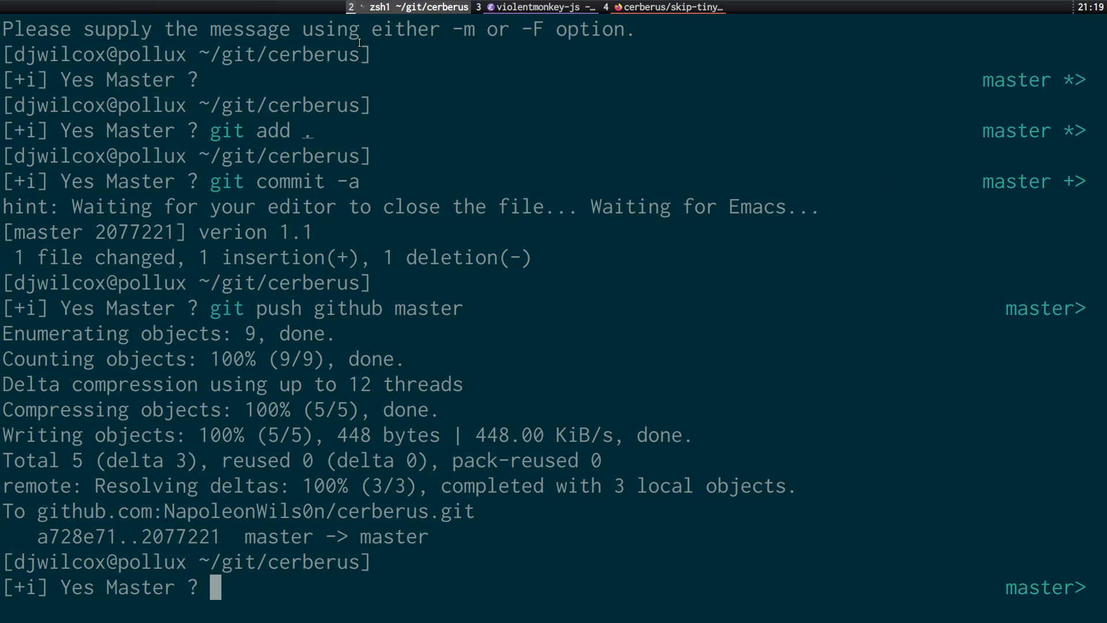
pyautogui.hotkey('ctrl', 'l')
pyautogui.write('git add ')
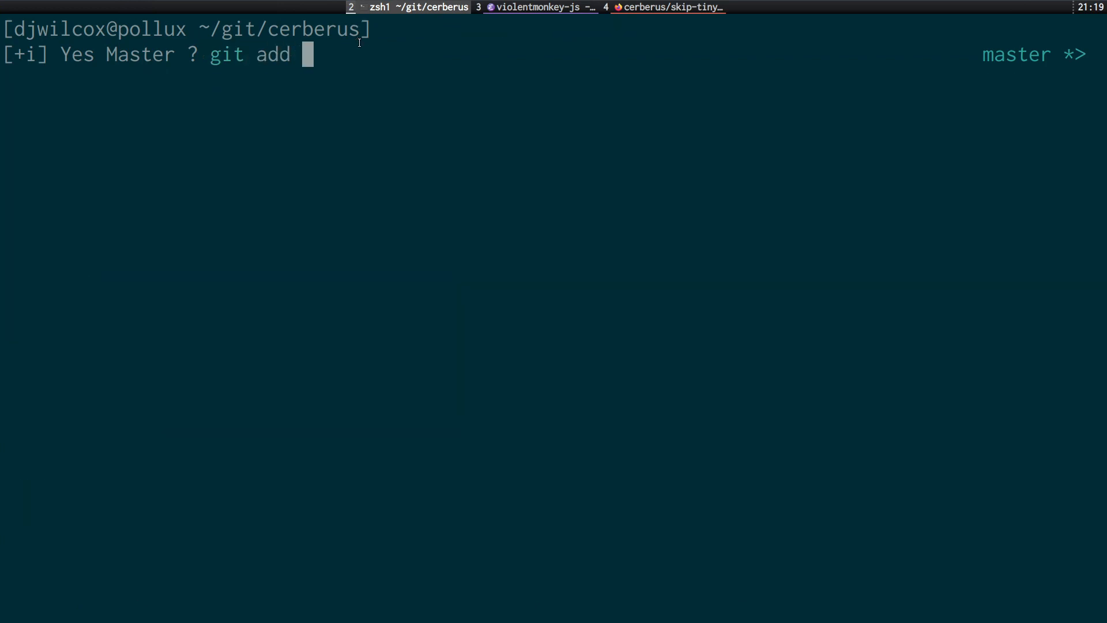
pyautogui.write('.')
pyautogui.press('Return')
# Step: Commit the staged changes with git commit -a, using the commit message "v 1.2"
pyautogui.write('git com')
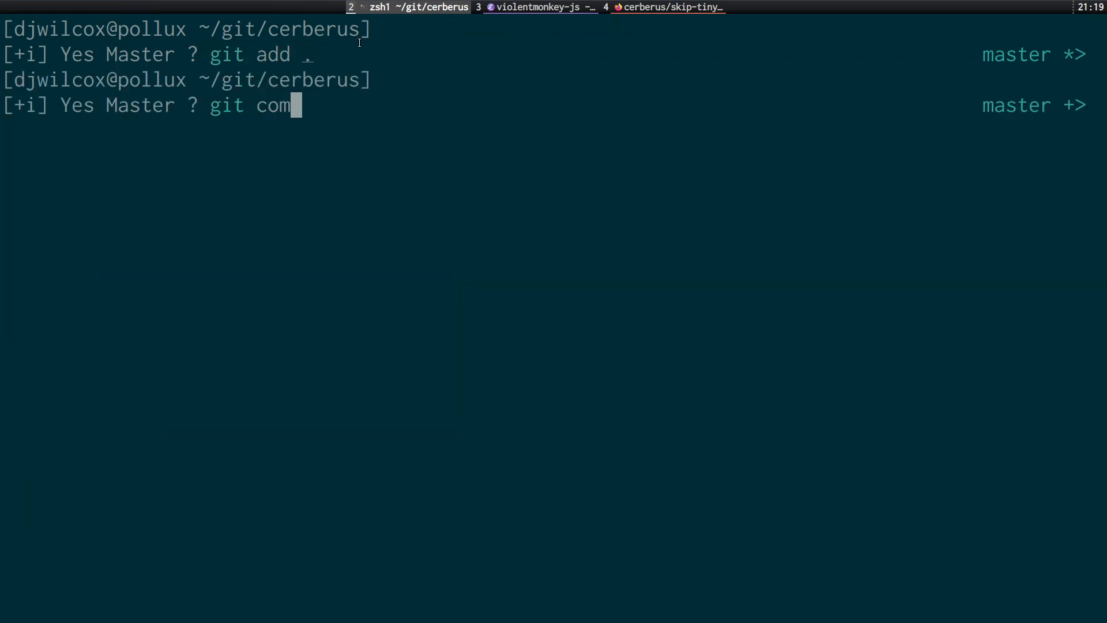
pyautogui.write('mit -a')
pyautogui.press('Return')
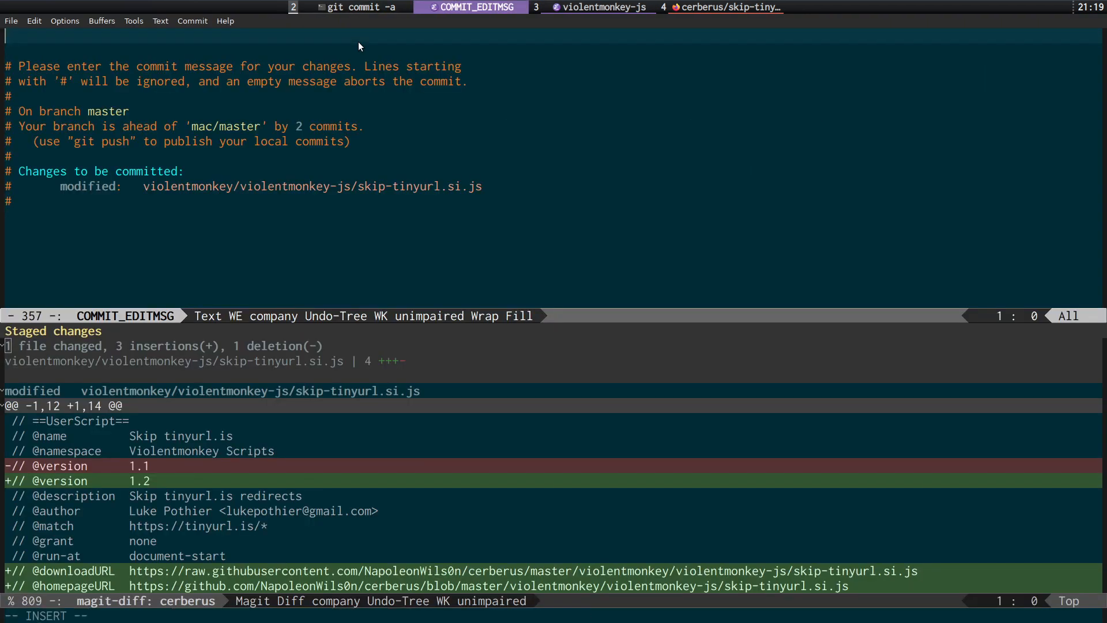
pyautogui.write('v 1.2')
pyautogui.press('Escape')
pyautogui.hotkey('ctrl', 'x')
pyautogui.hotkey('ctrl', 's')
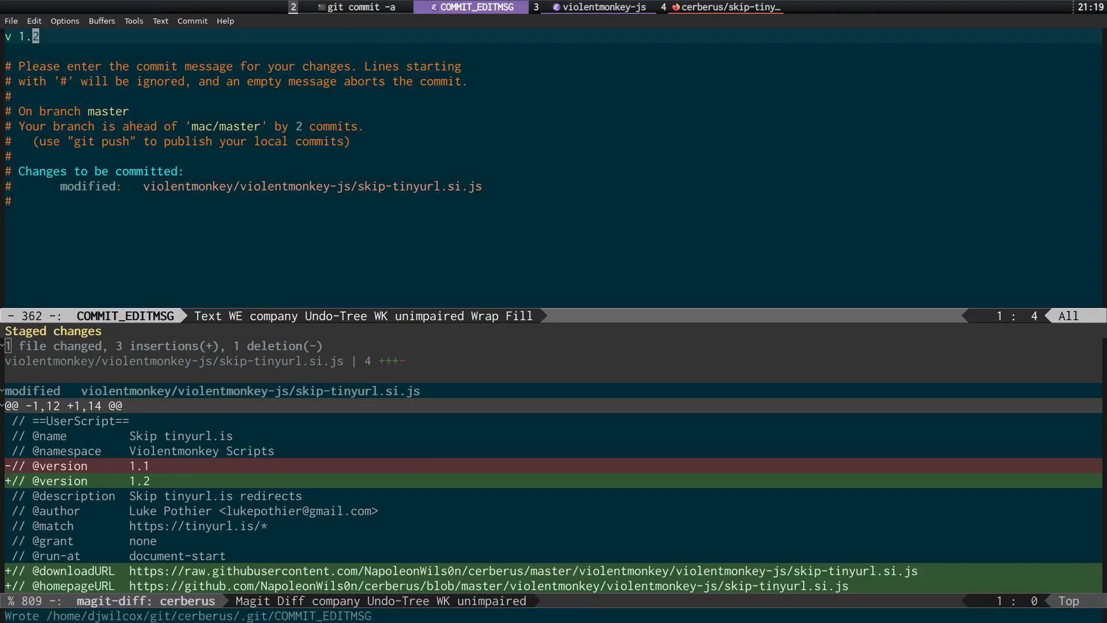
pyautogui.hotkey('ctrl', 'c')
pyautogui.hotkey('ctrl', 'c')
# Step: Push the commit with git push github master
pyautogui.write('gi')
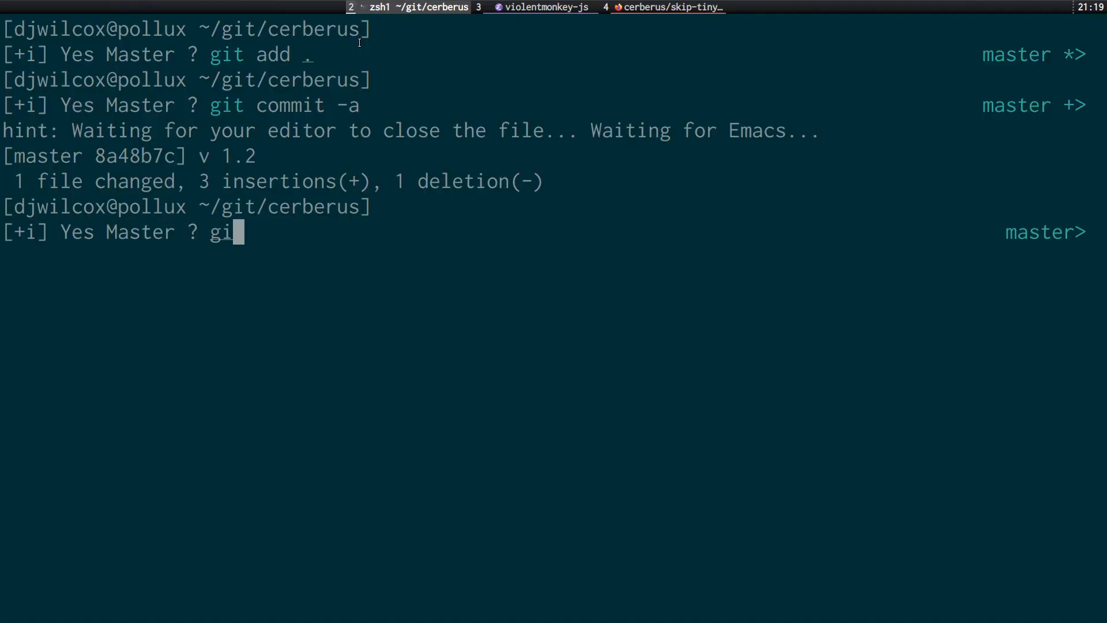
pyautogui.write('t push github master')
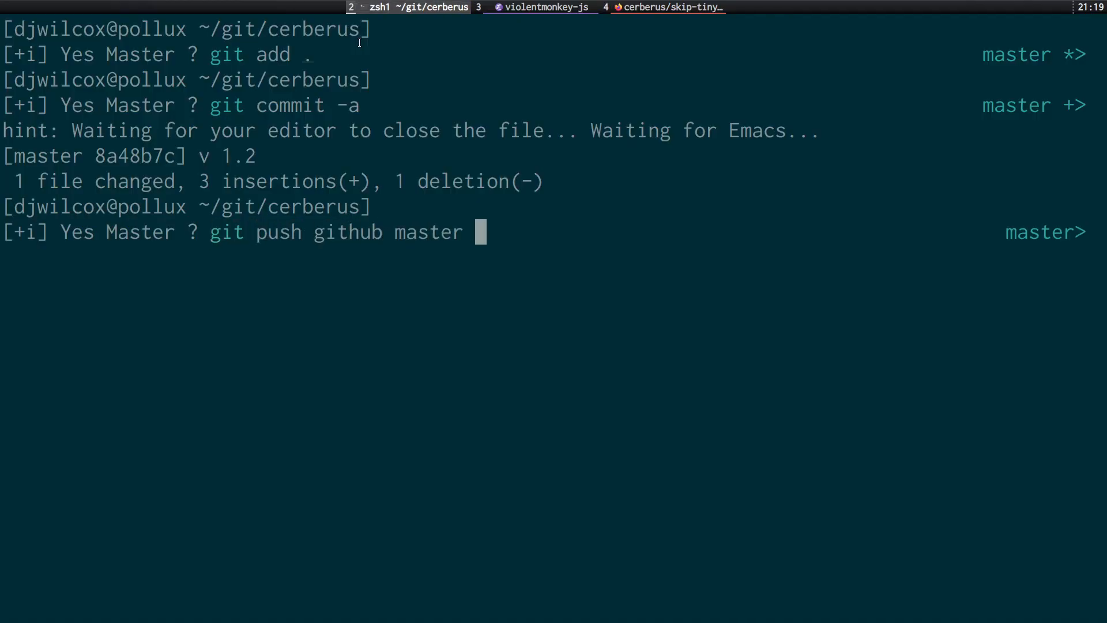
pyautogui.press('Return')
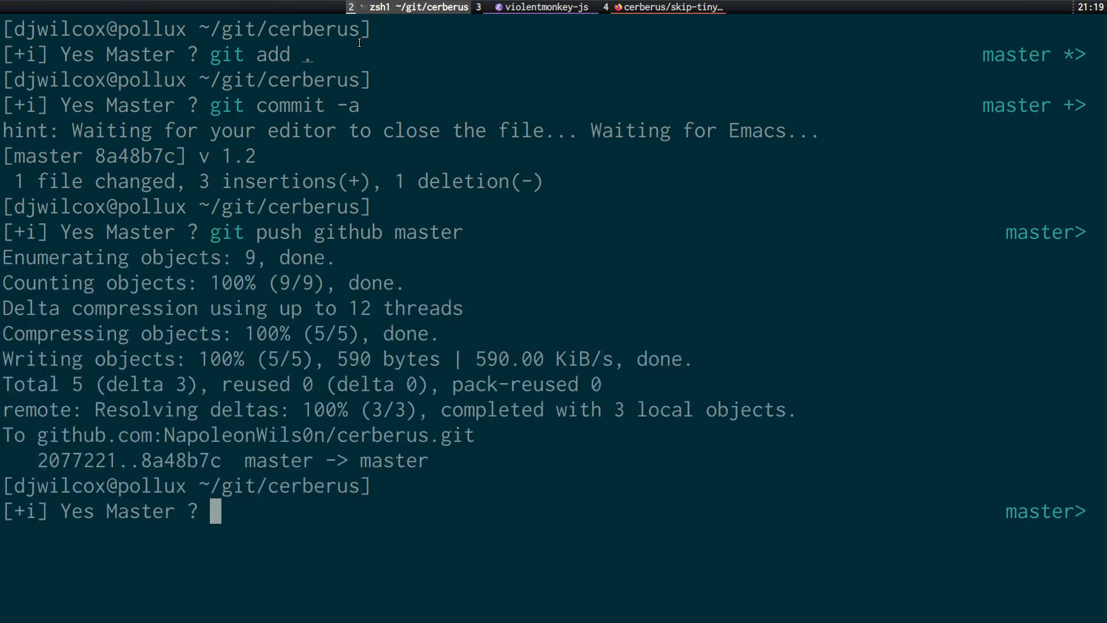
# Step: Switch to the browser, view the code of Skip tinyurl.is in Violentmonkey and close the script editor
pyautogui.press('super+4')
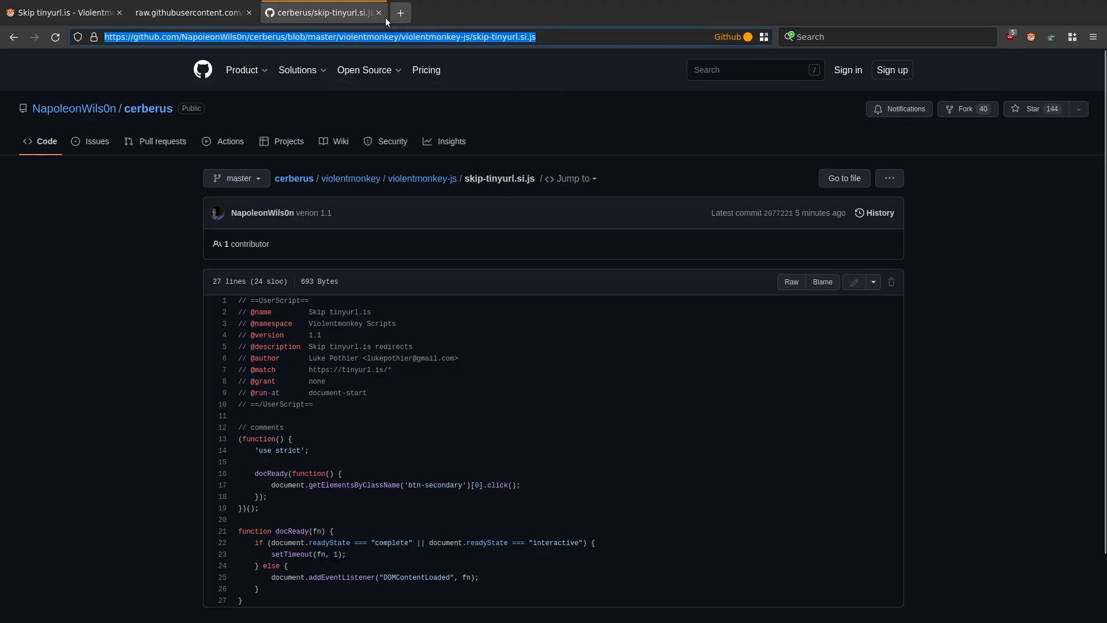
pyautogui.click(203, 15)
pyautogui.click(95, 17)
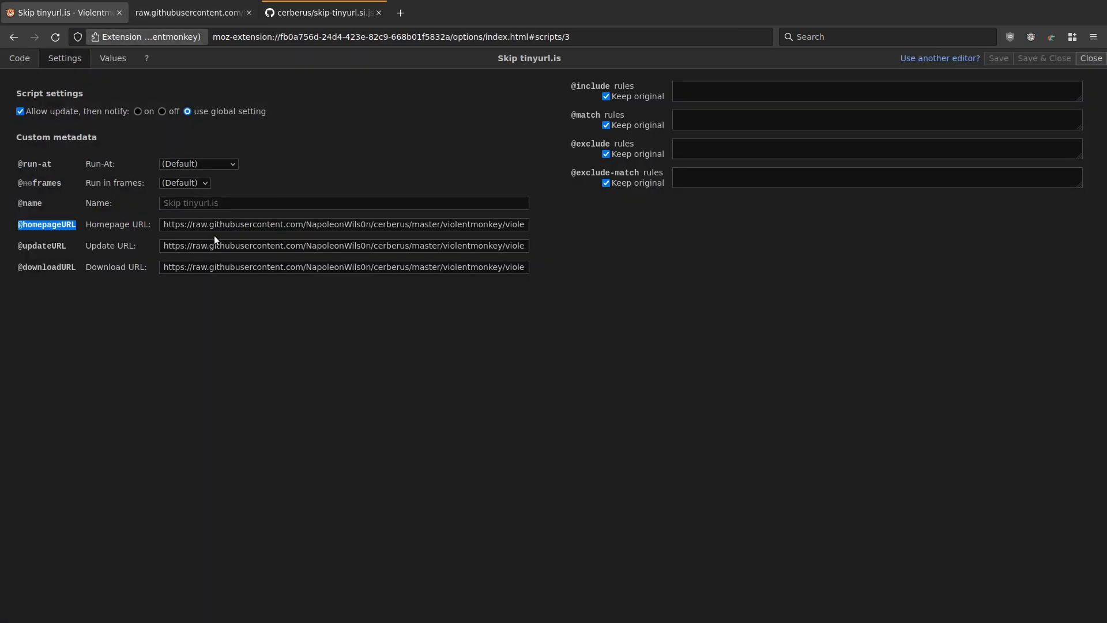
pyautogui.click(30, 57)
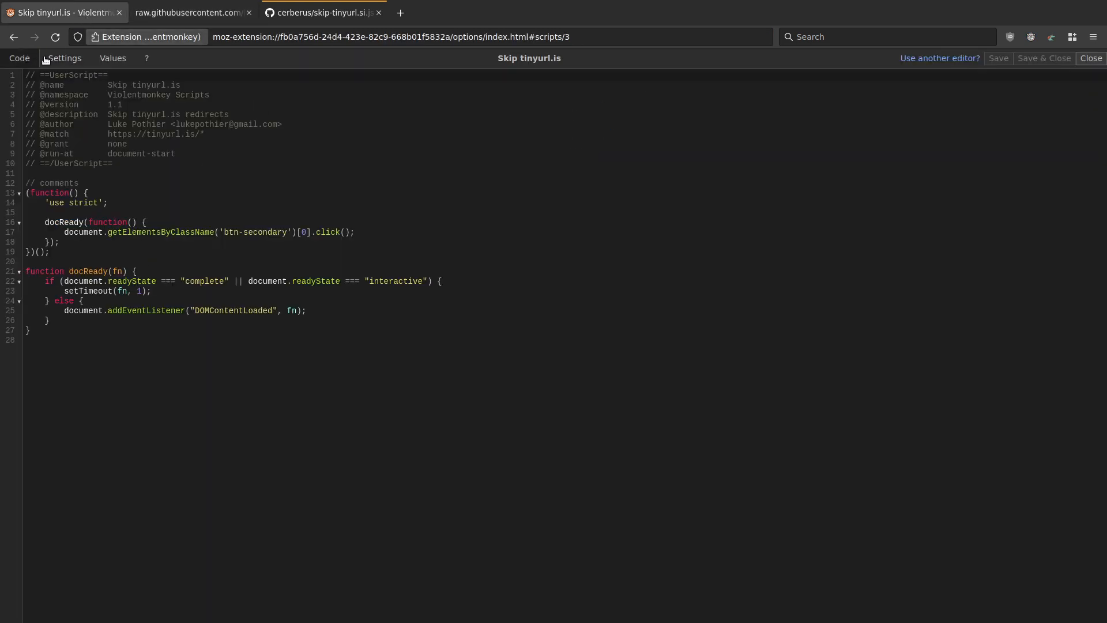
pyautogui.click(1091, 59)
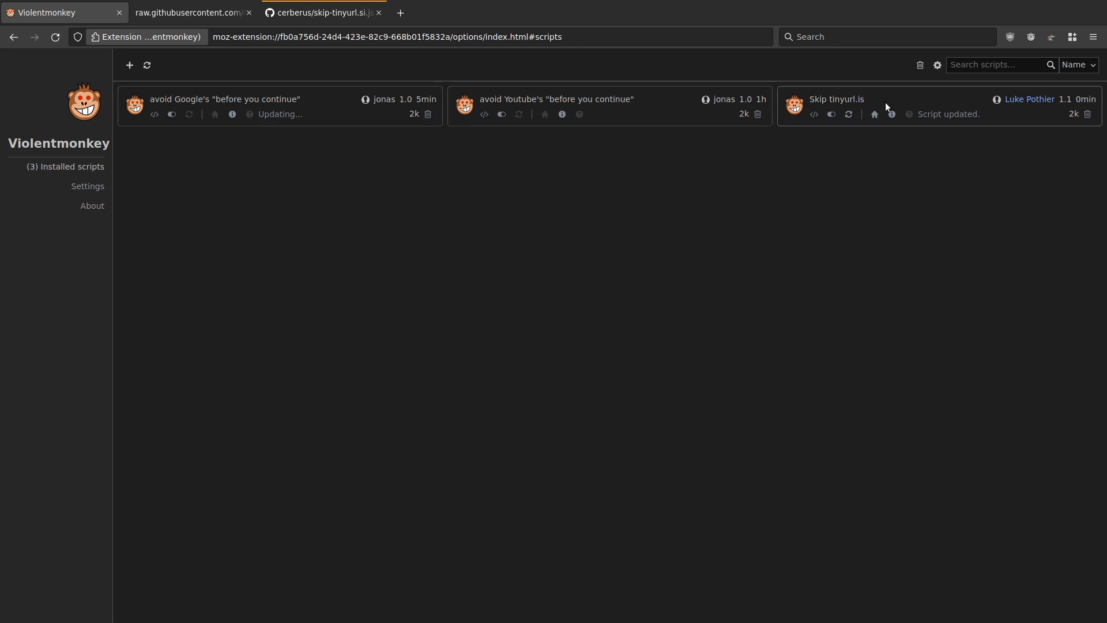
# Step: Check the installed code of Skip tinyurl.is, update the installed scripts from the script list and reopen its code
pyautogui.click(814, 114)
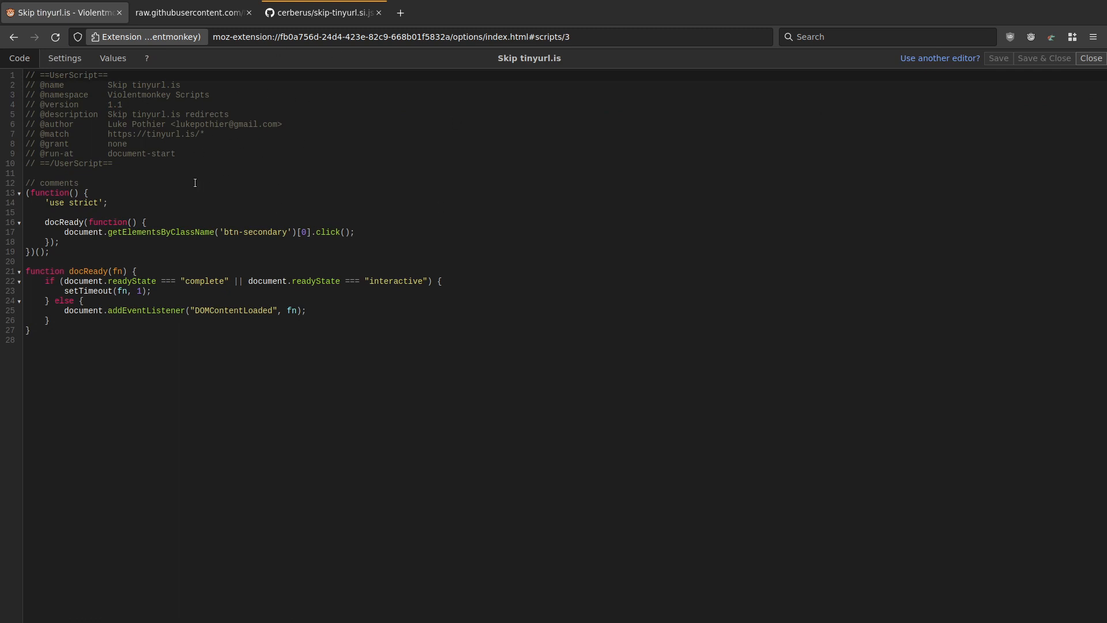
pyautogui.click(1091, 58)
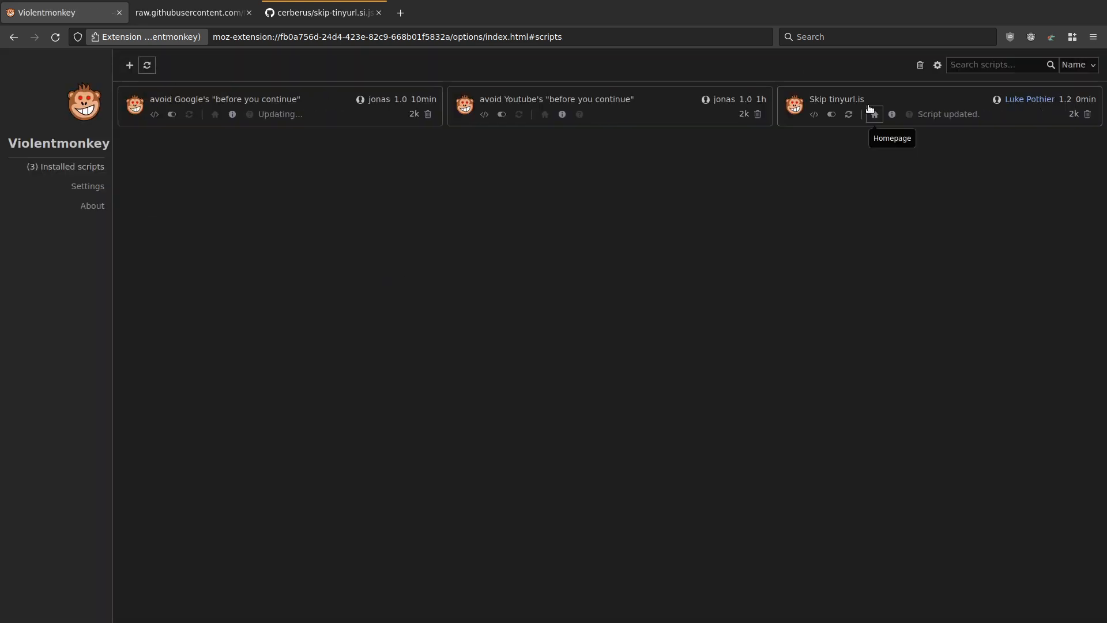
pyautogui.click(815, 115)
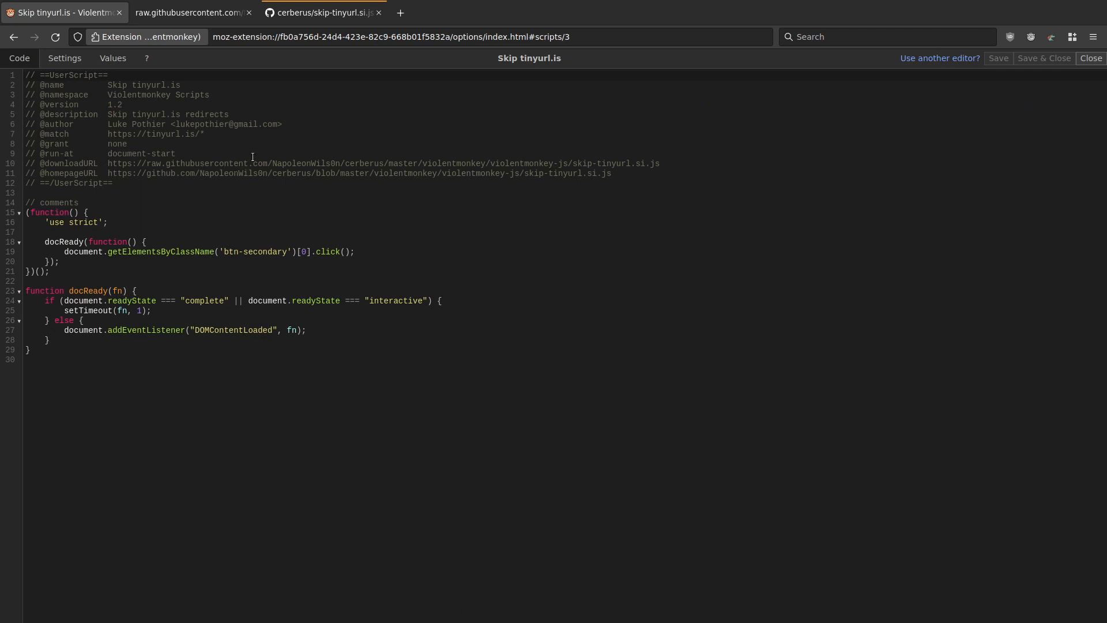
# Step: Clear the custom homepage URL, update URL and download URL in the Skip tinyurl.is script settings
pyautogui.click(74, 55)
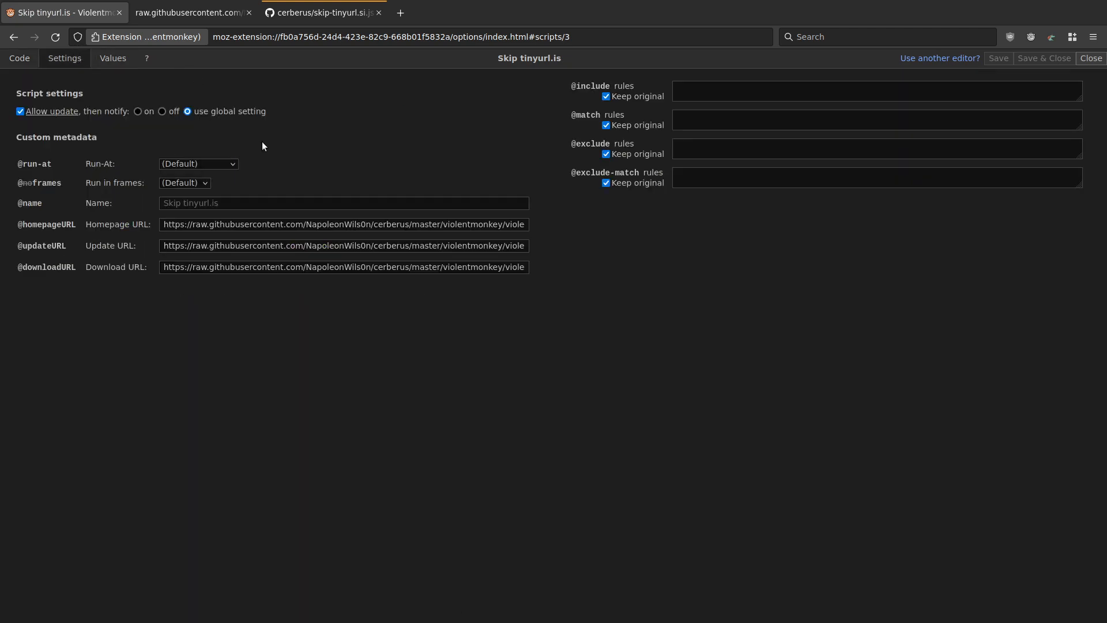
pyautogui.tripleClick(249, 224)
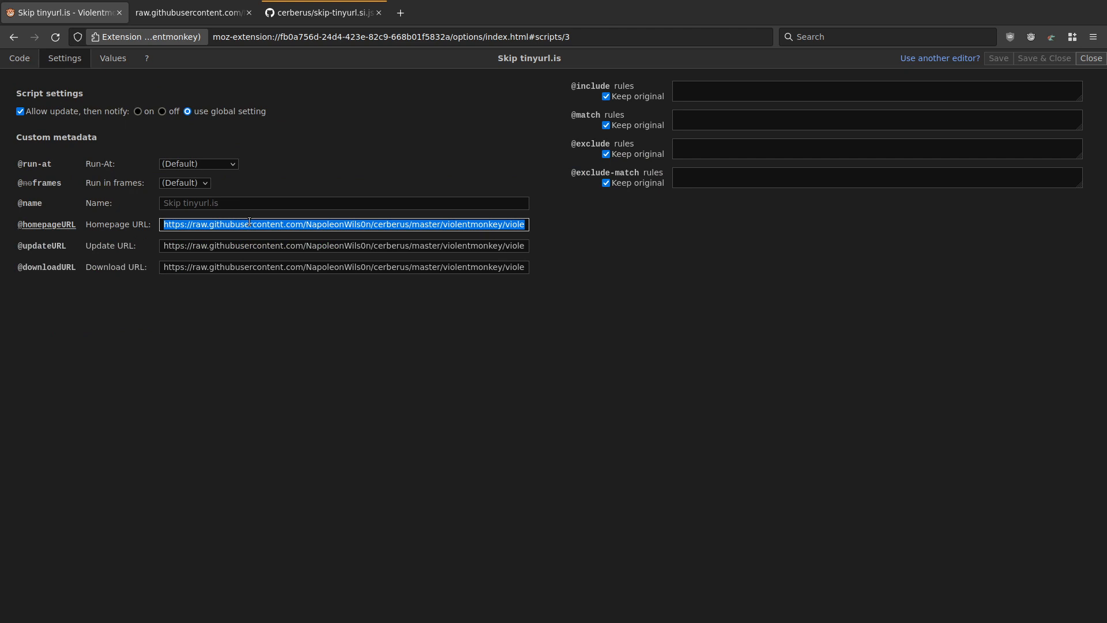
pyautogui.press('BackSpace')
pyautogui.press('Tab')
pyautogui.press('End')
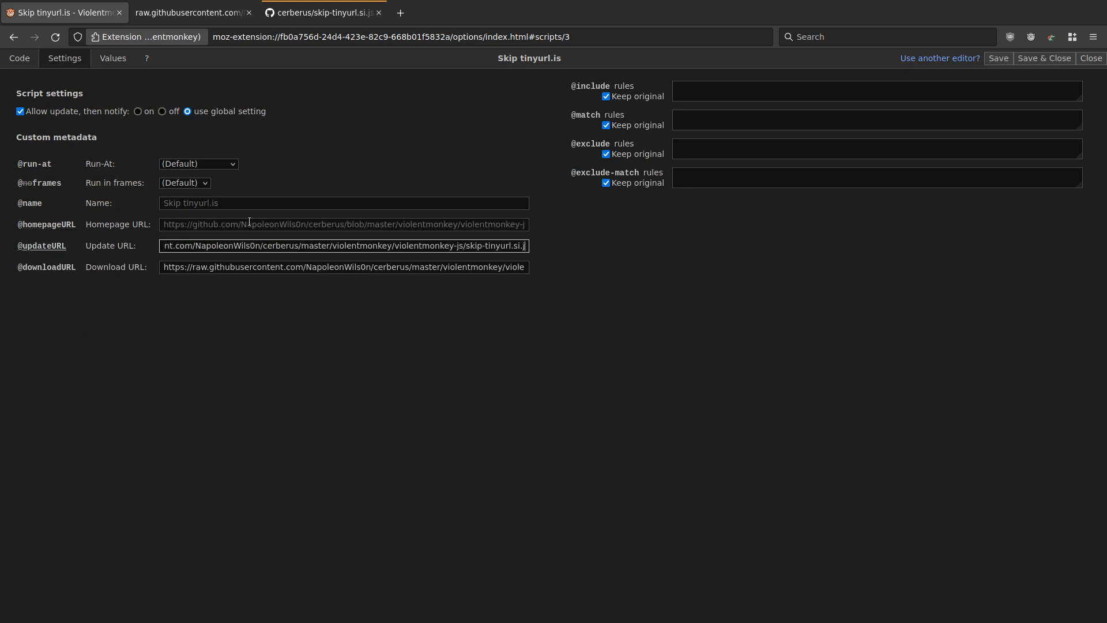
pyautogui.tripleClick(206, 247)
pyautogui.press('BackSpace')
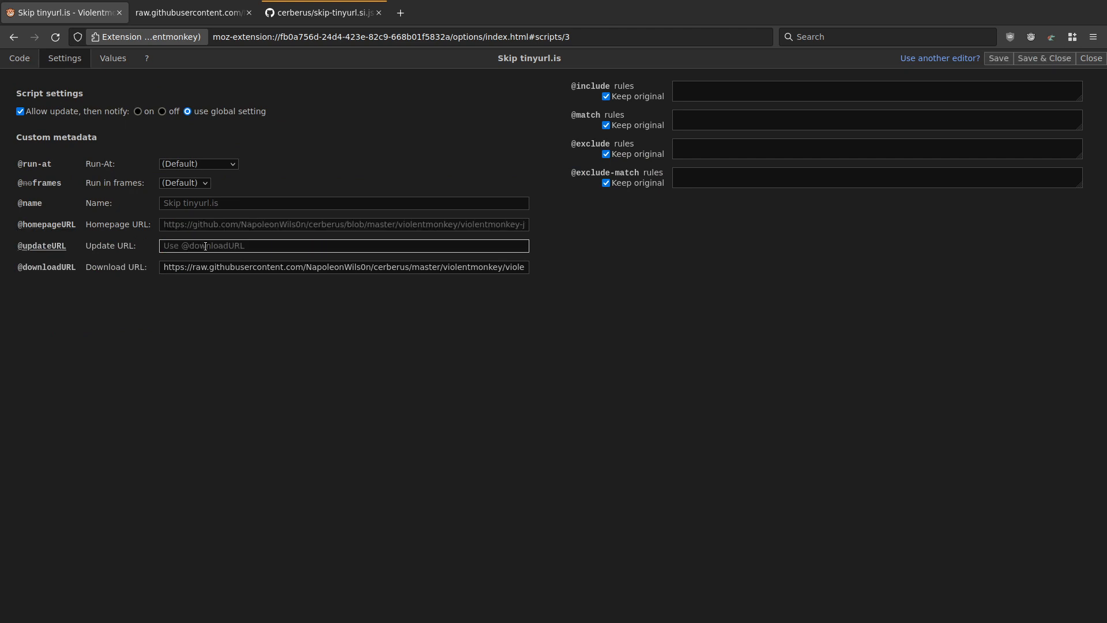
pyautogui.press('Tab')
pyautogui.press('End')
pyautogui.tripleClick(210, 265)
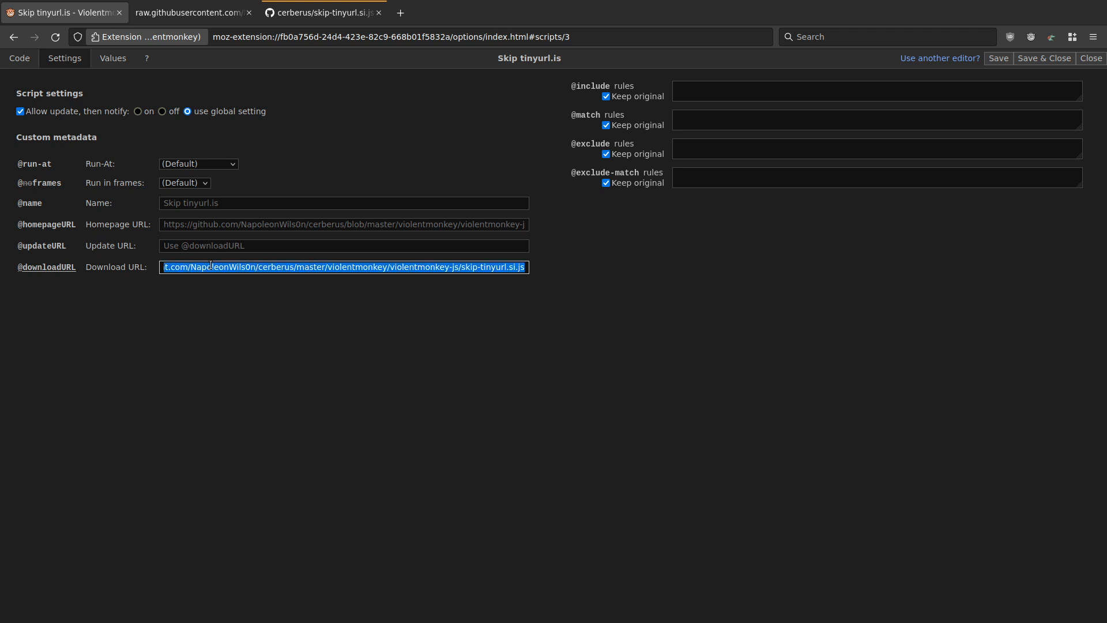
pyautogui.press('BackSpace')
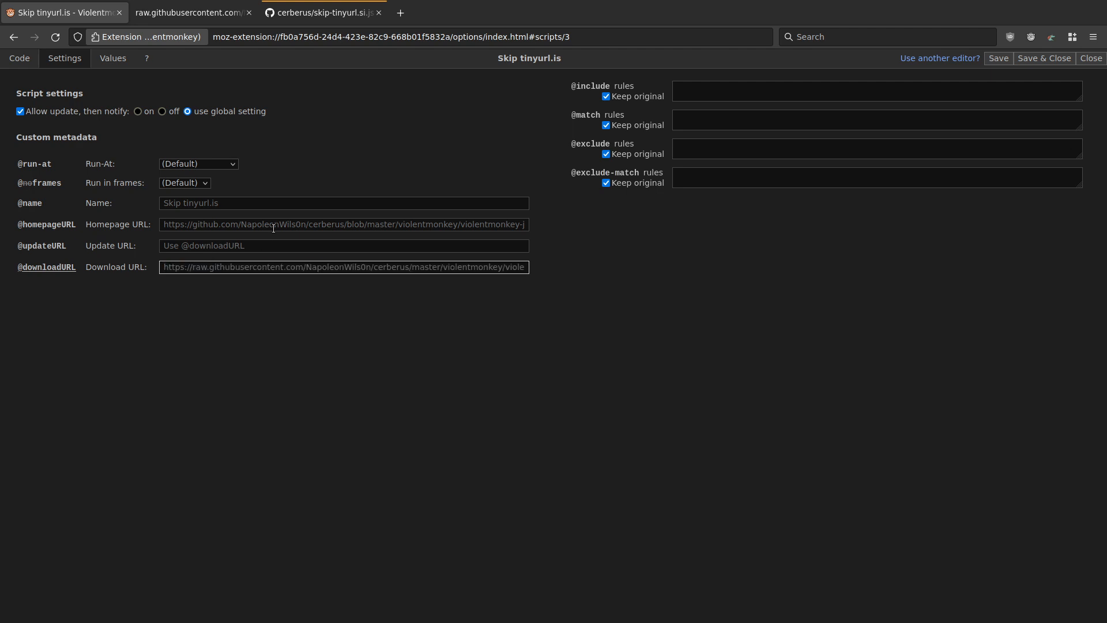
# Step: Check the raw and GitHub pages of the script, then save the Skip tinyurl.is settings and close the script editor
pyautogui.click(188, 10)
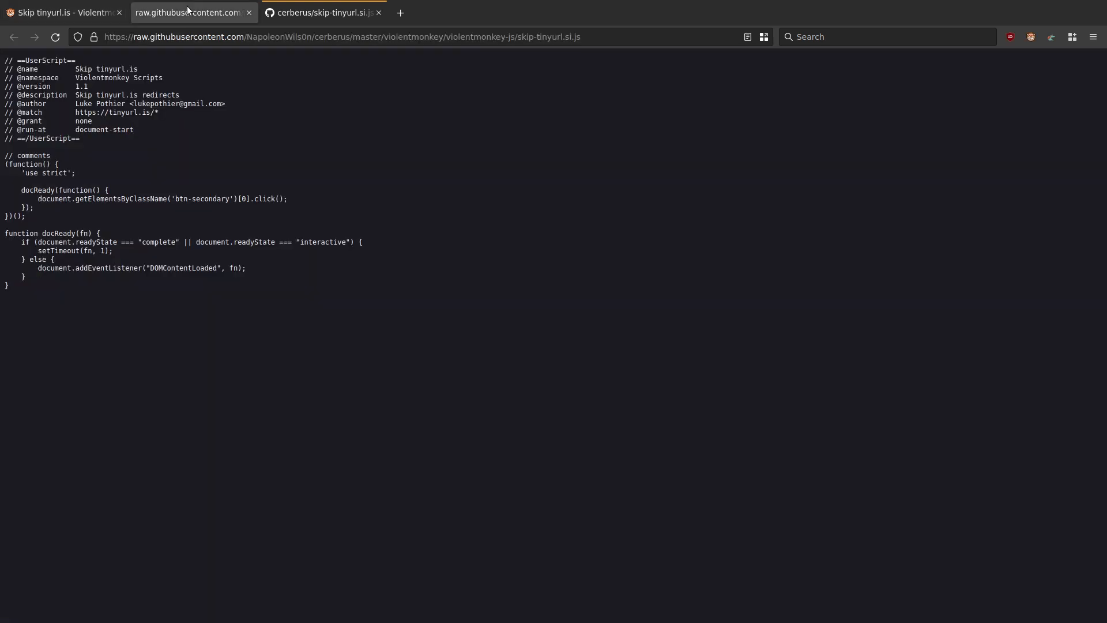
pyautogui.click(306, 14)
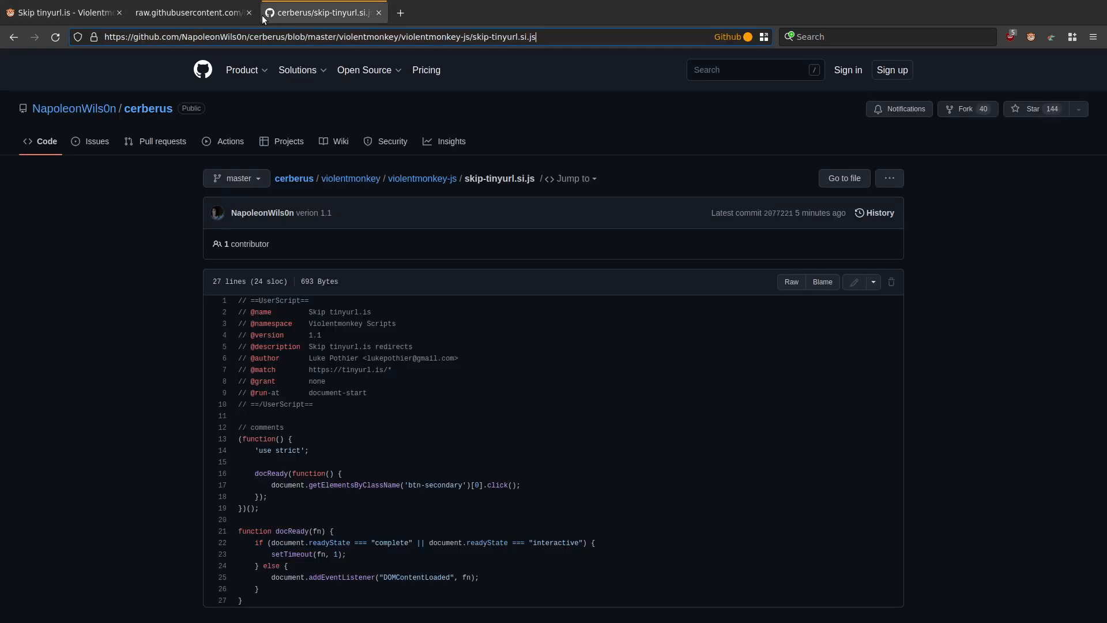
pyautogui.click(186, 12)
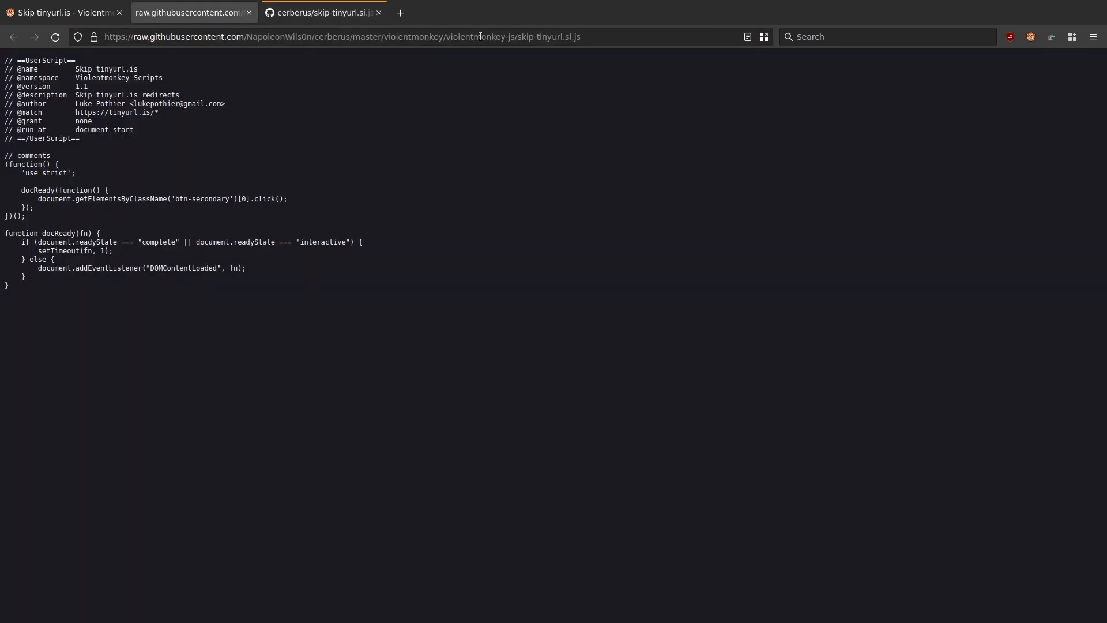
pyautogui.click(68, 14)
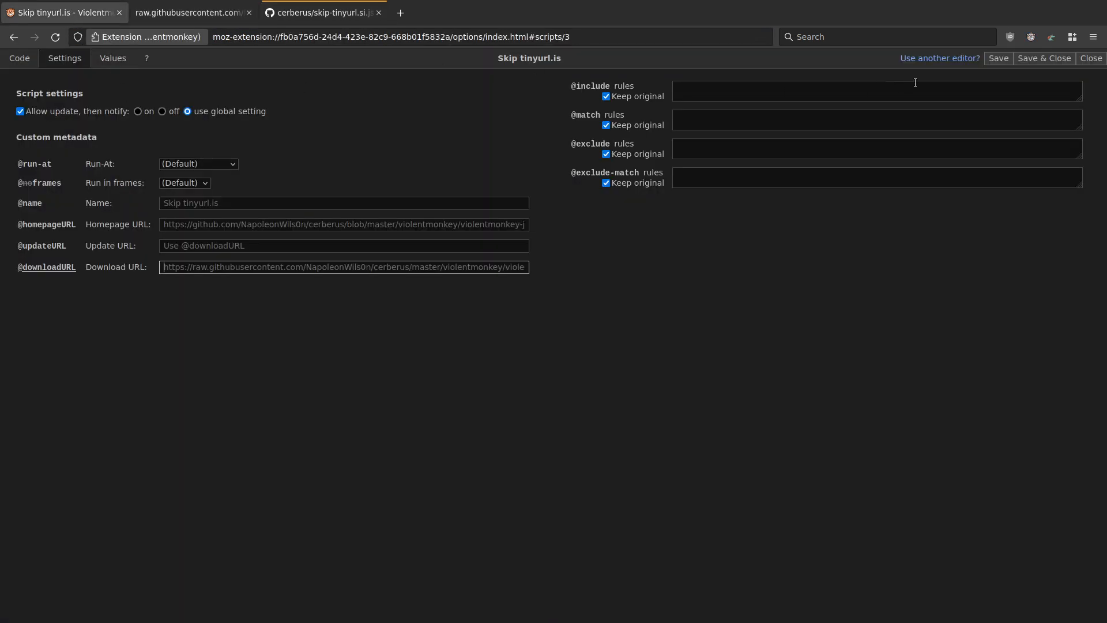
pyautogui.click(1092, 59)
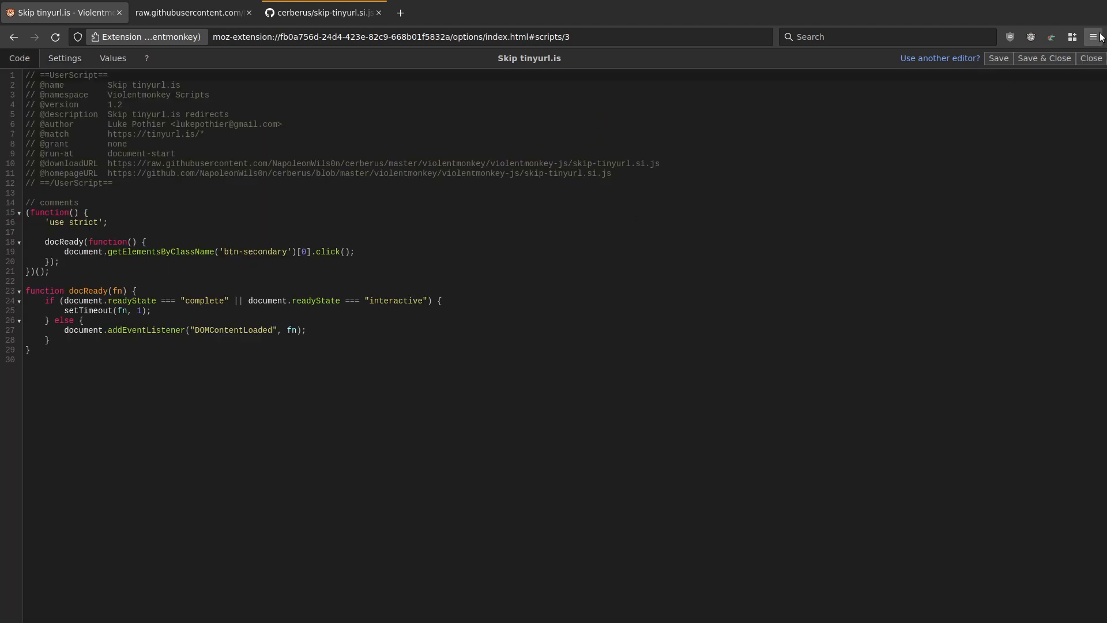
pyautogui.click(1091, 59)
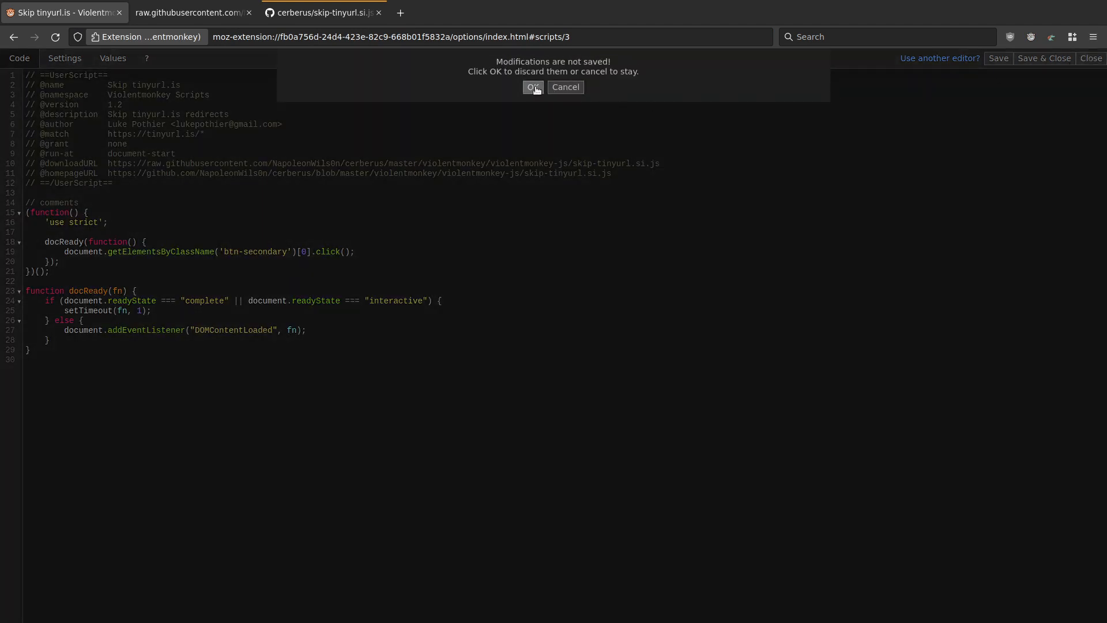
pyautogui.click(577, 87)
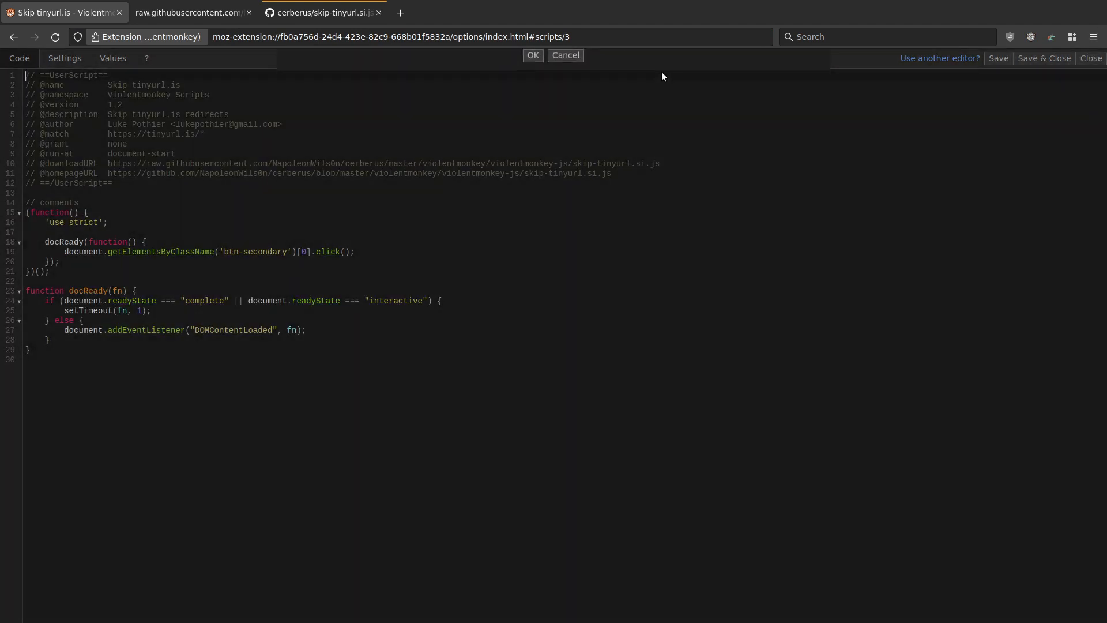
pyautogui.click(999, 58)
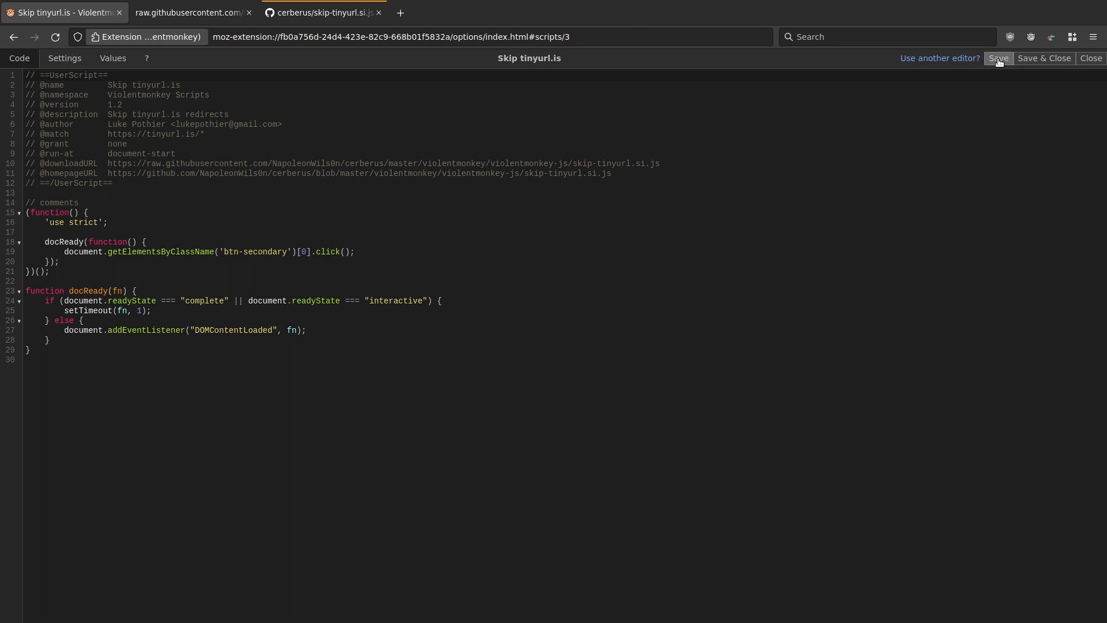
pyautogui.click(1091, 58)
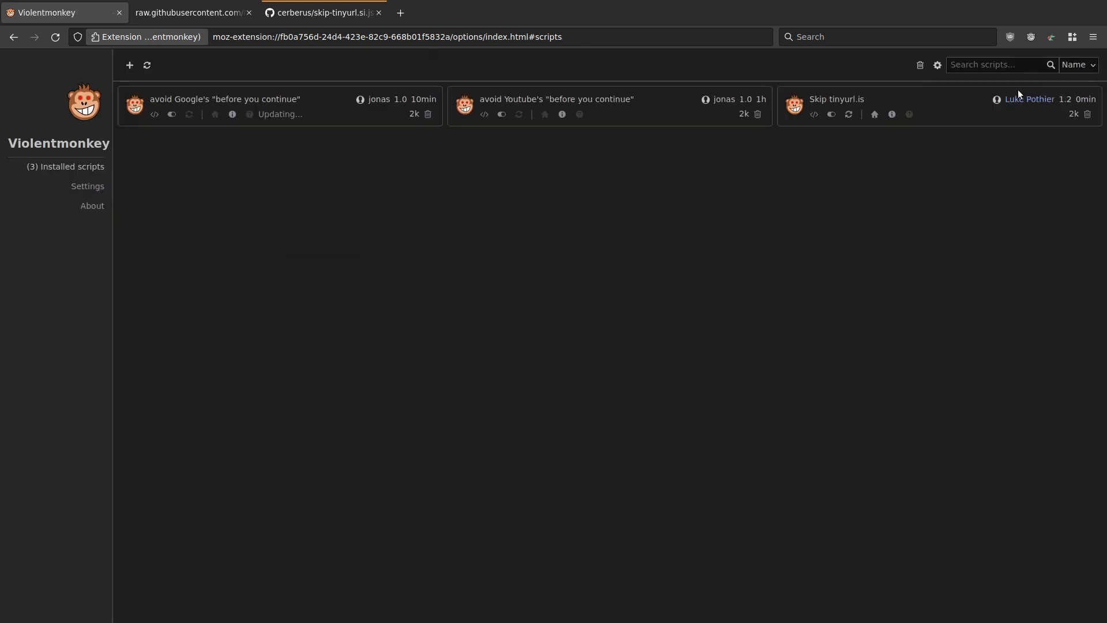
# Step: Remove Skip tinyurl.is from the installed scripts and copy the online URL of skip-tinyurl.si.js
pyautogui.click(1088, 114)
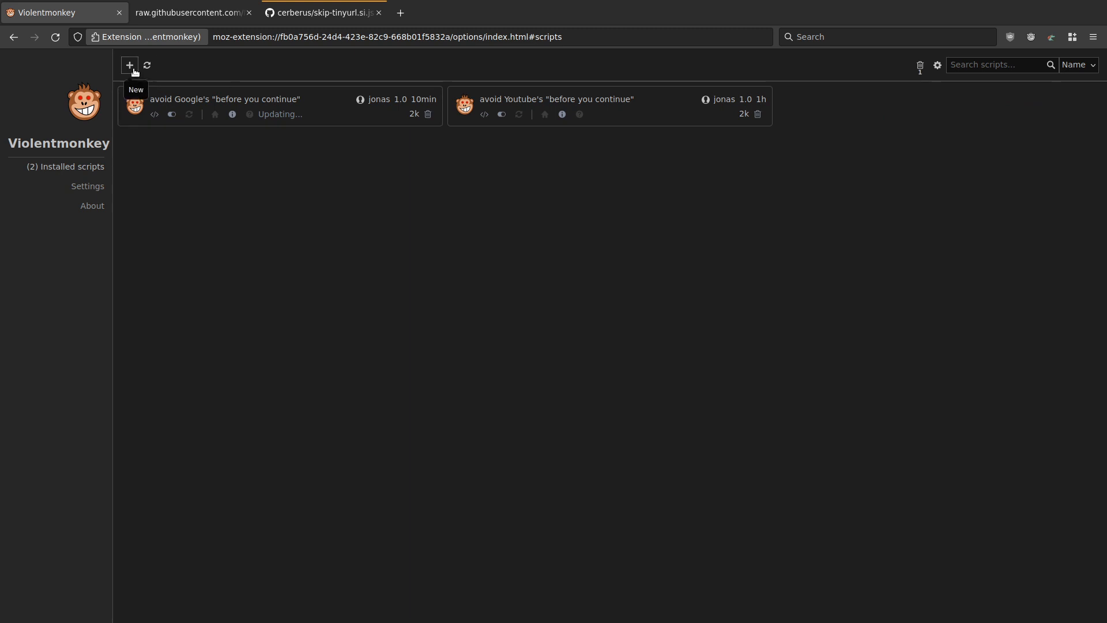
pyautogui.click(323, 12)
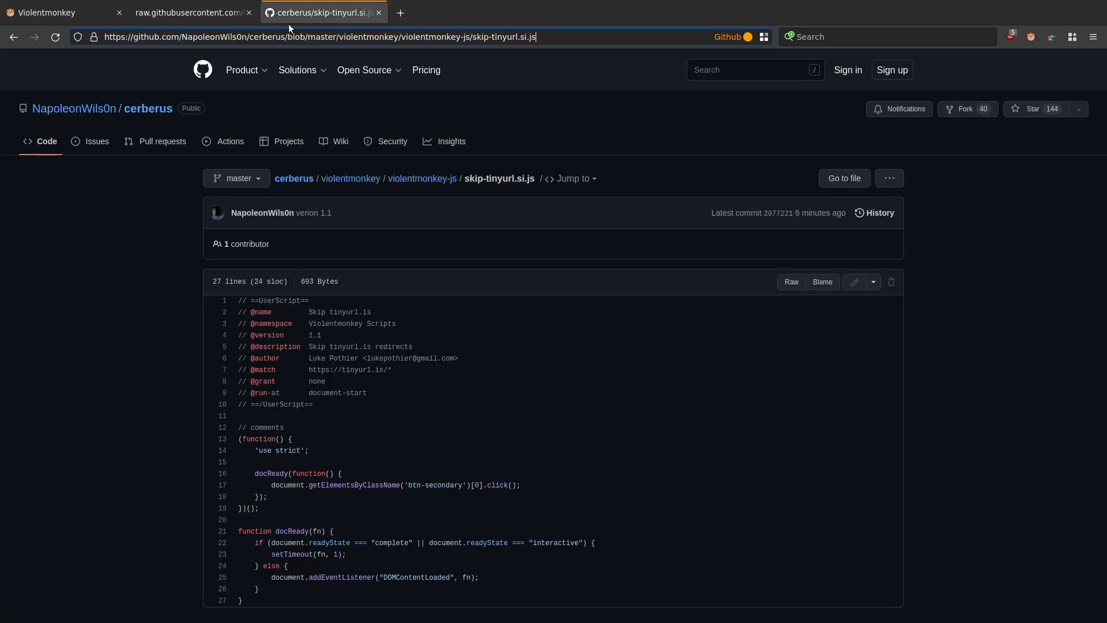
pyautogui.click(102, 224)
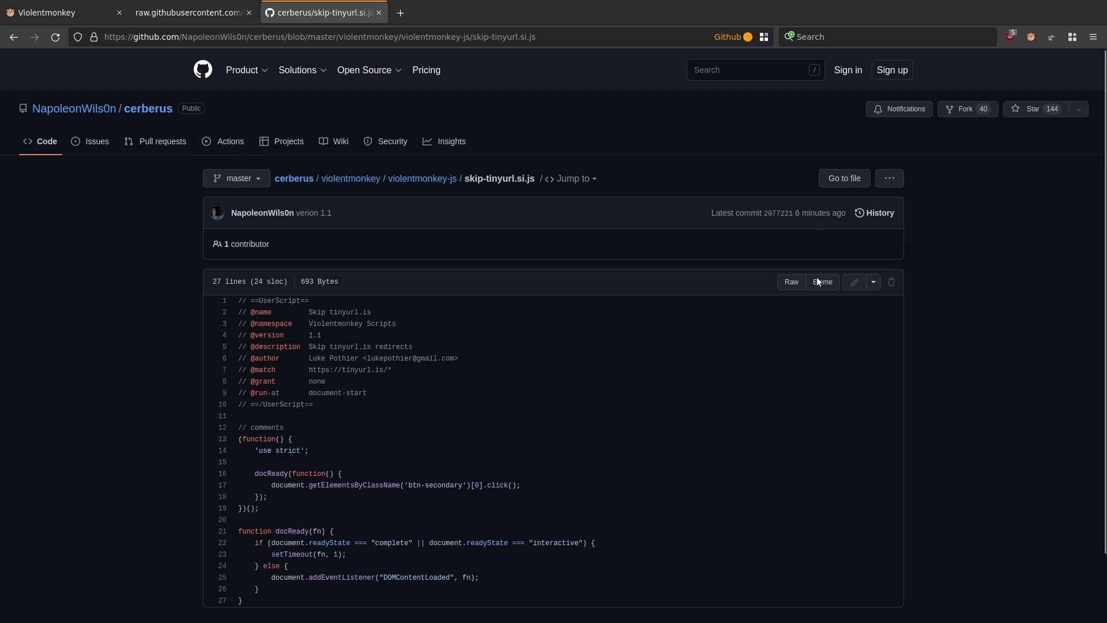
pyautogui.click(608, 38)
pyautogui.hotkey('ctrl', 'c')
pyautogui.click(66, 13)
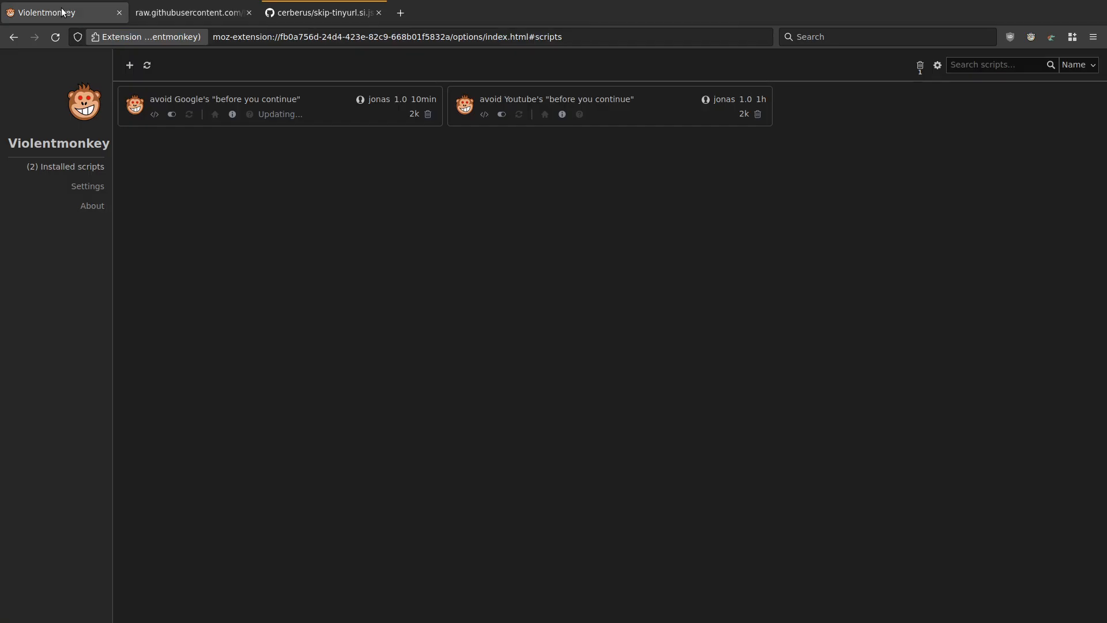
# Step: Install skip-tinyurl.si.js from the copied URL, enabling Close after installation and confirming the re-installation
pyautogui.click(130, 65)
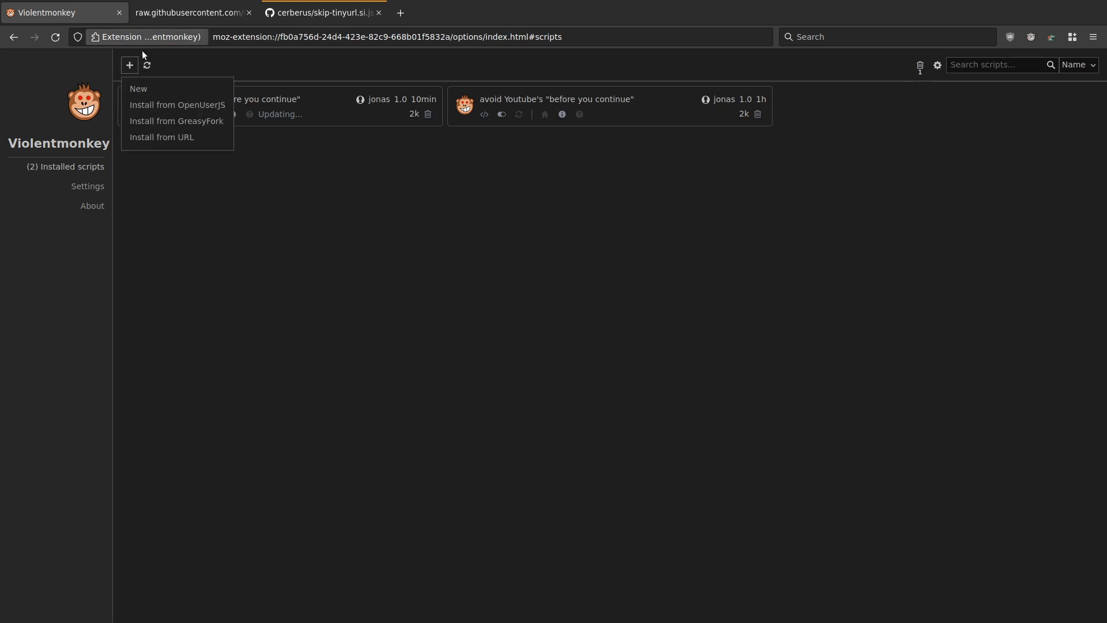
pyautogui.click(184, 135)
pyautogui.hotkey('ctrl', 'v')
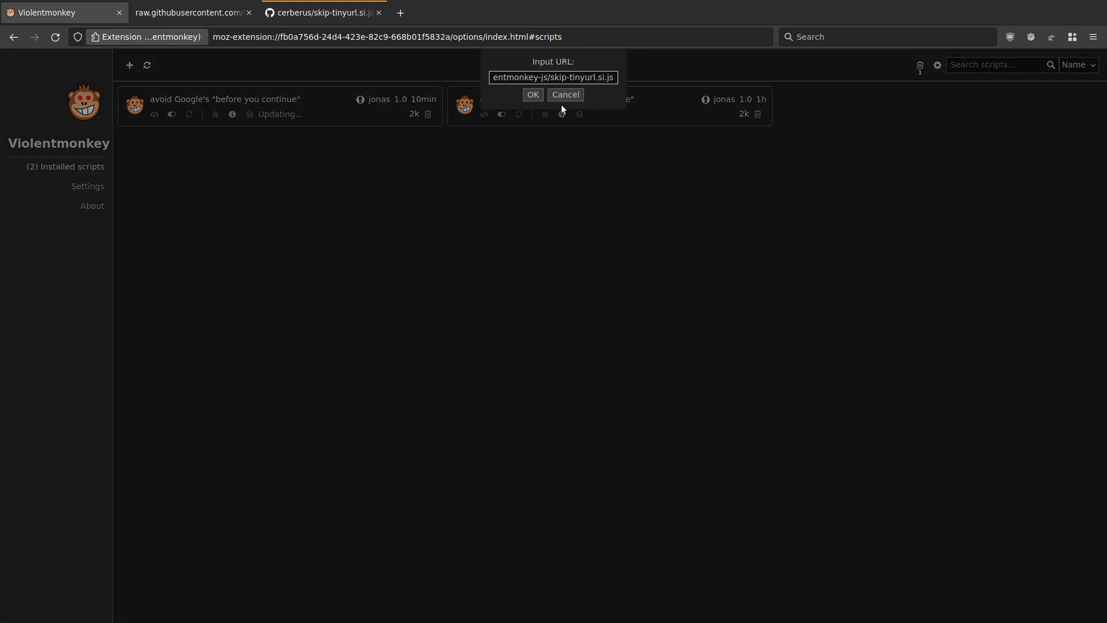
pyautogui.click(532, 95)
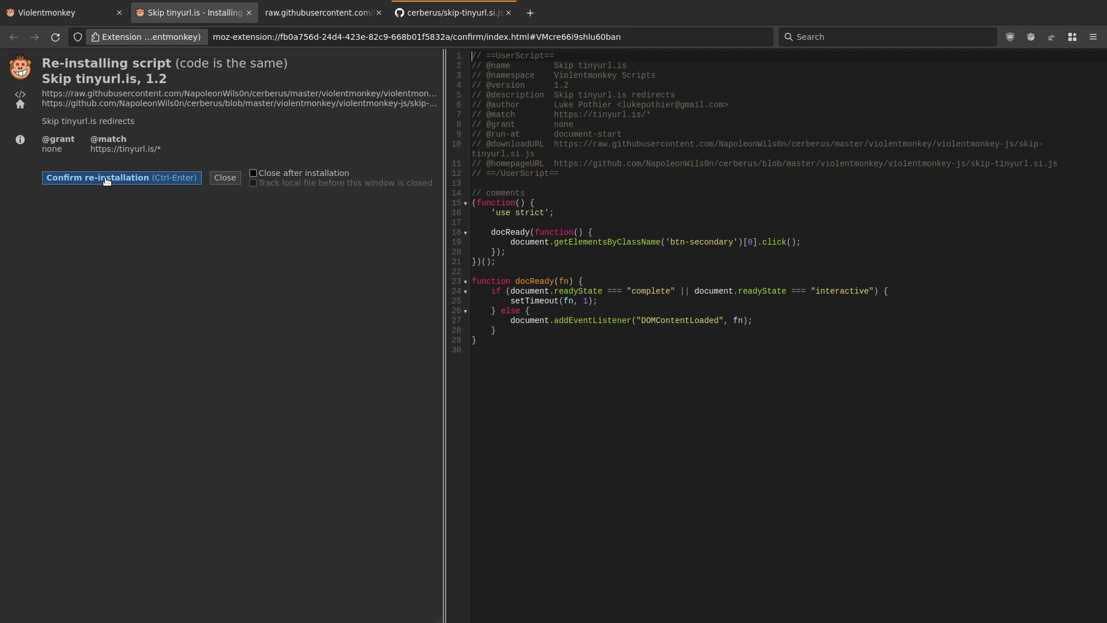
pyautogui.click(253, 174)
pyautogui.click(137, 178)
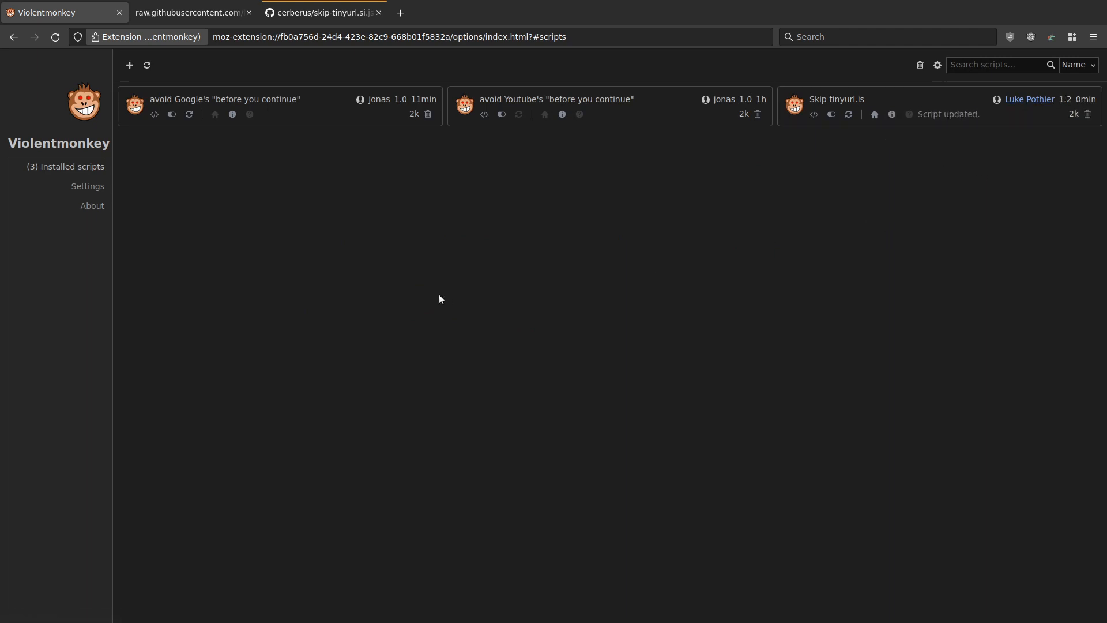
# Step: Compare the reinstalled Skip tinyurl.is script's homepage and download URL settings with its code headers, and close the script editor
pyautogui.click(814, 114)
pyautogui.click(79, 60)
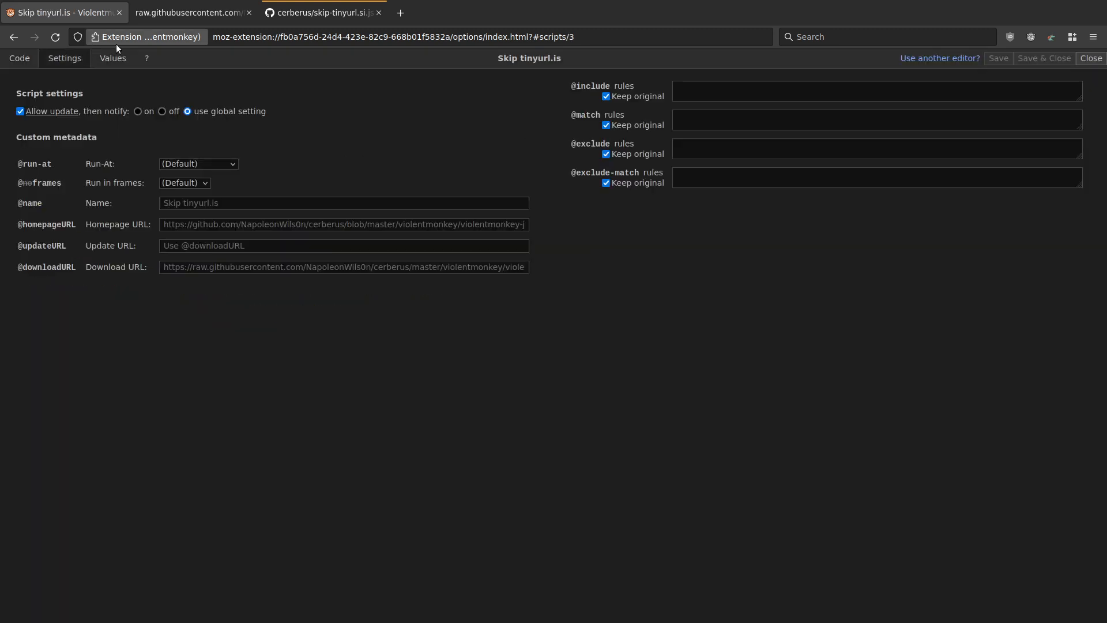
pyautogui.click(19, 61)
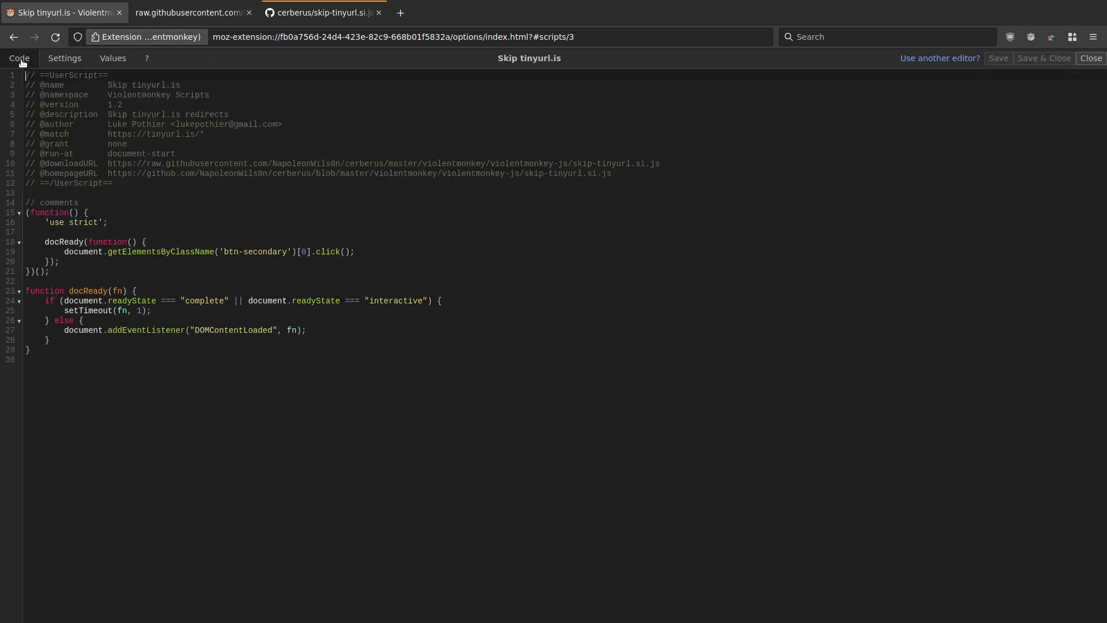
pyautogui.click(74, 60)
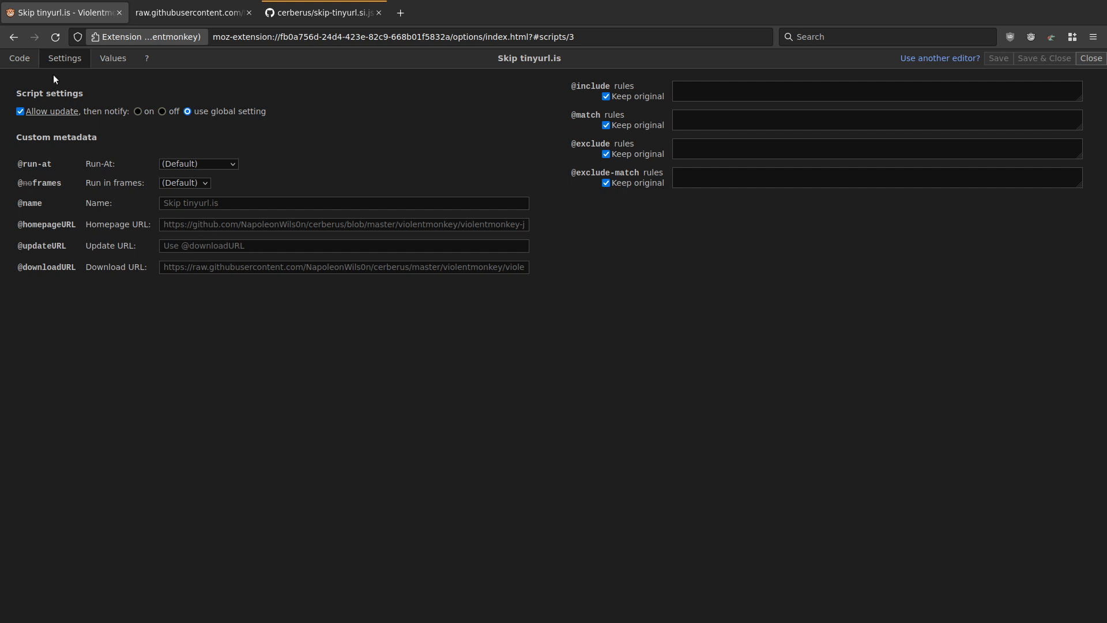
pyautogui.click(20, 59)
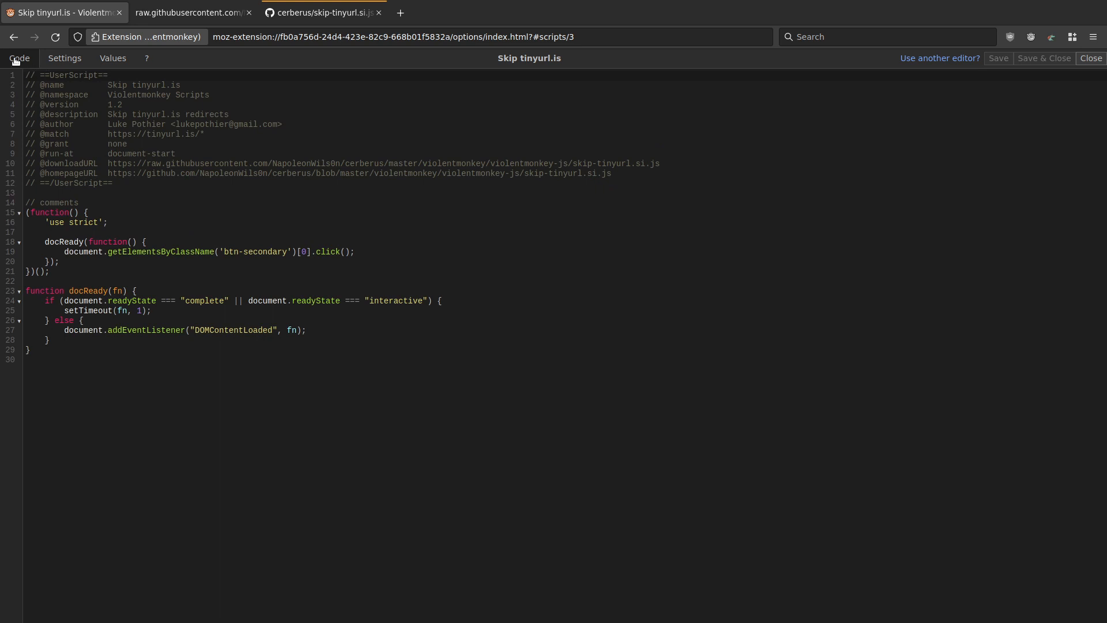
pyautogui.click(75, 64)
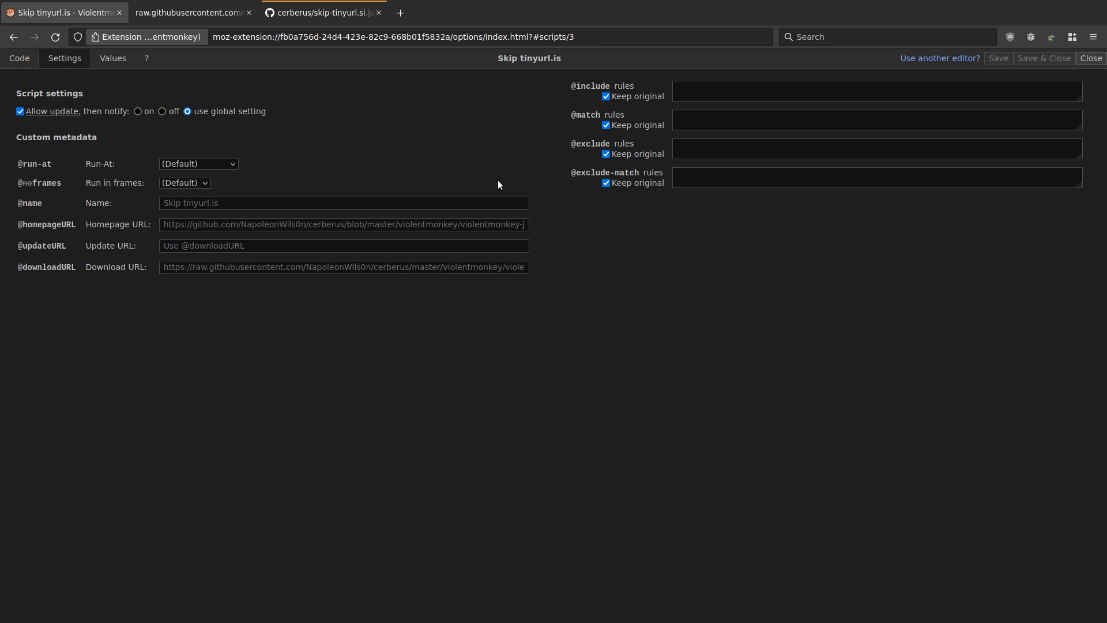
pyautogui.click(1090, 60)
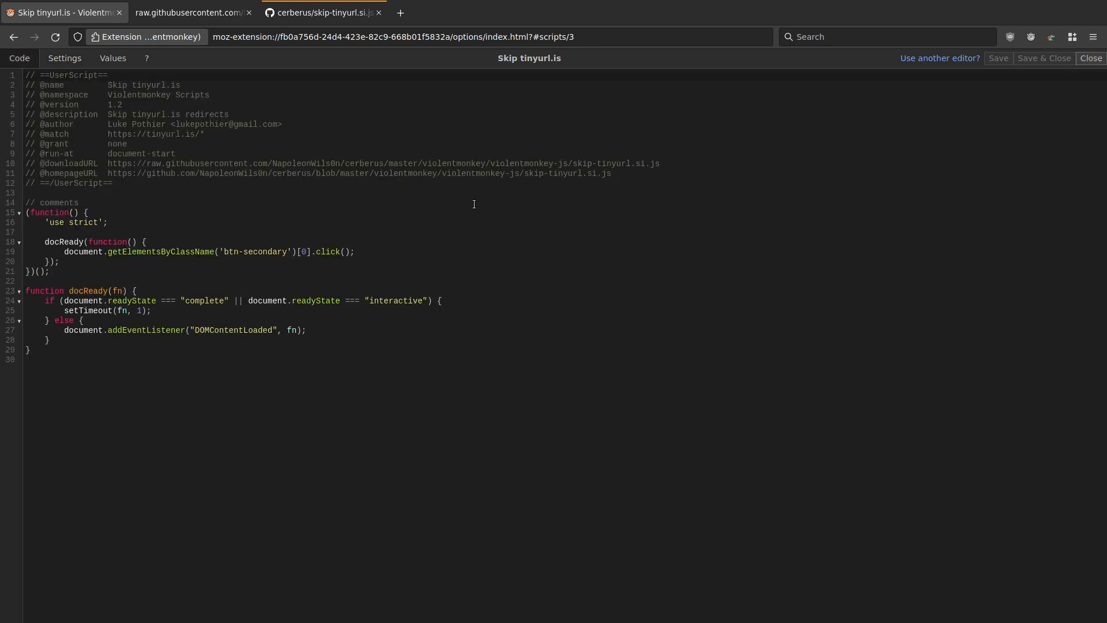
pyautogui.click(1096, 60)
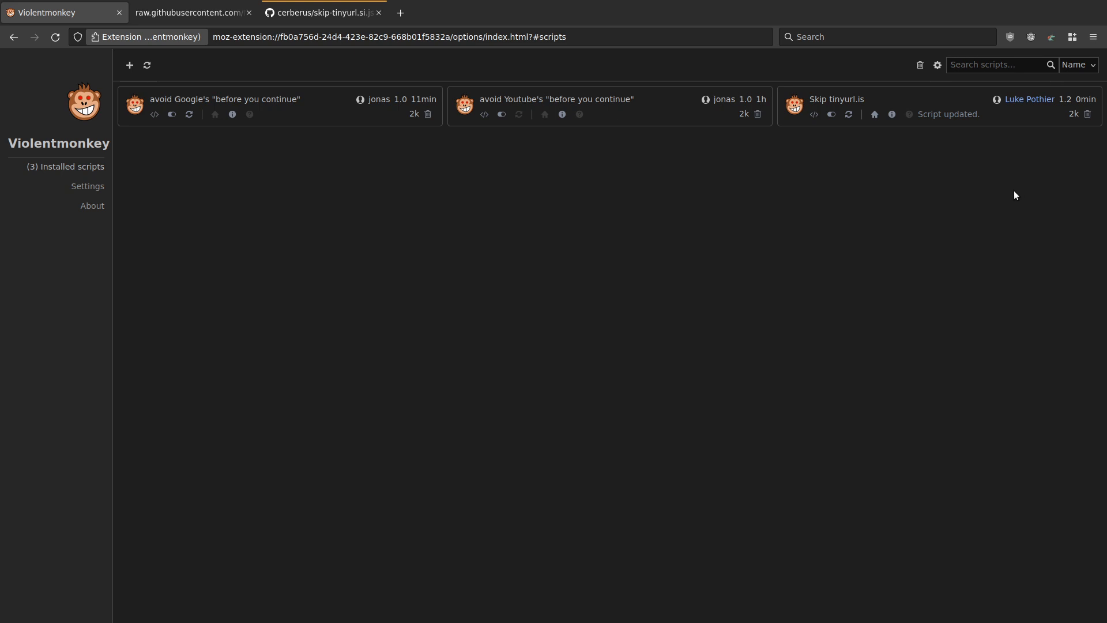
# Step: View the script update options in the Violentmonkey settings and return to the installed scripts
pyautogui.click(130, 64)
pyautogui.click(389, 218)
pyautogui.click(89, 187)
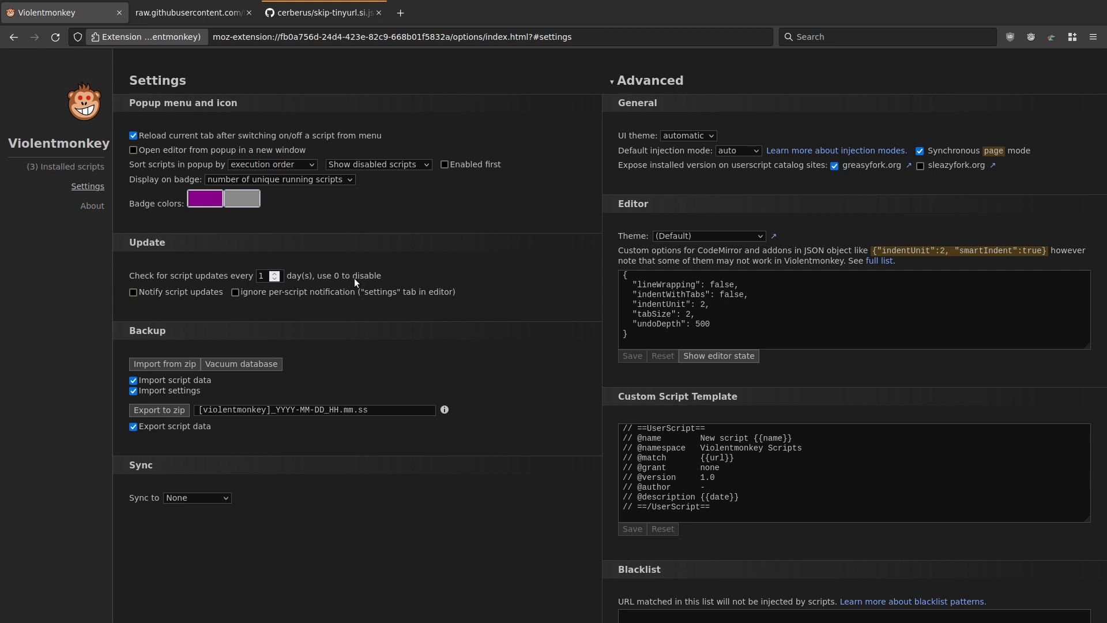
pyautogui.click(72, 167)
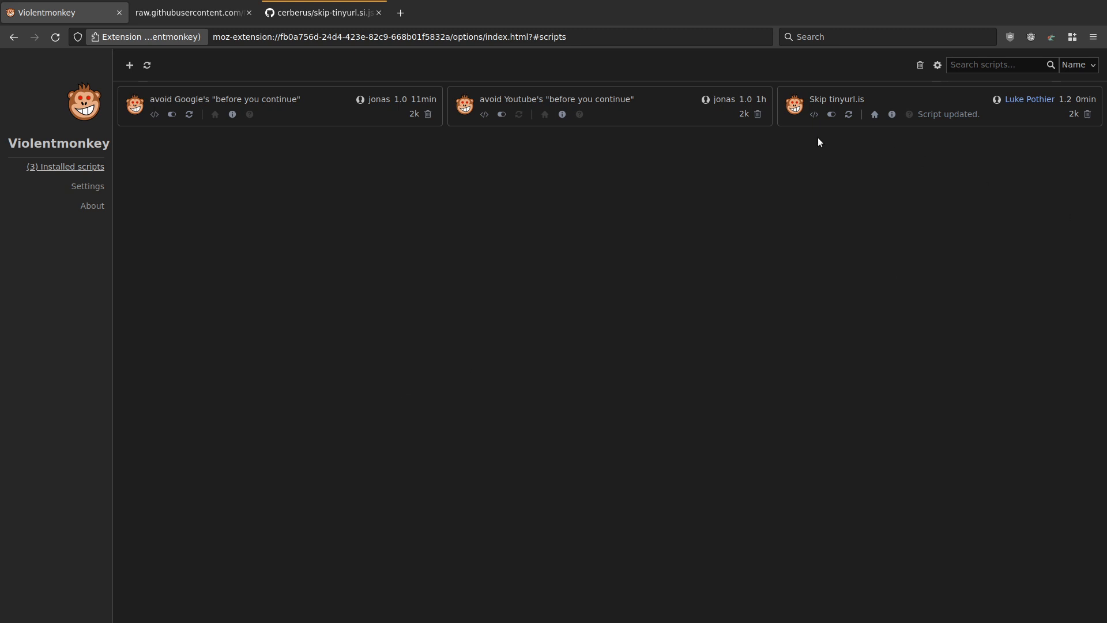
# Step: Review the code of Skip tinyurl.is once more, close it and switch to Emacs with the violentmonkey-js directory
pyautogui.click(814, 114)
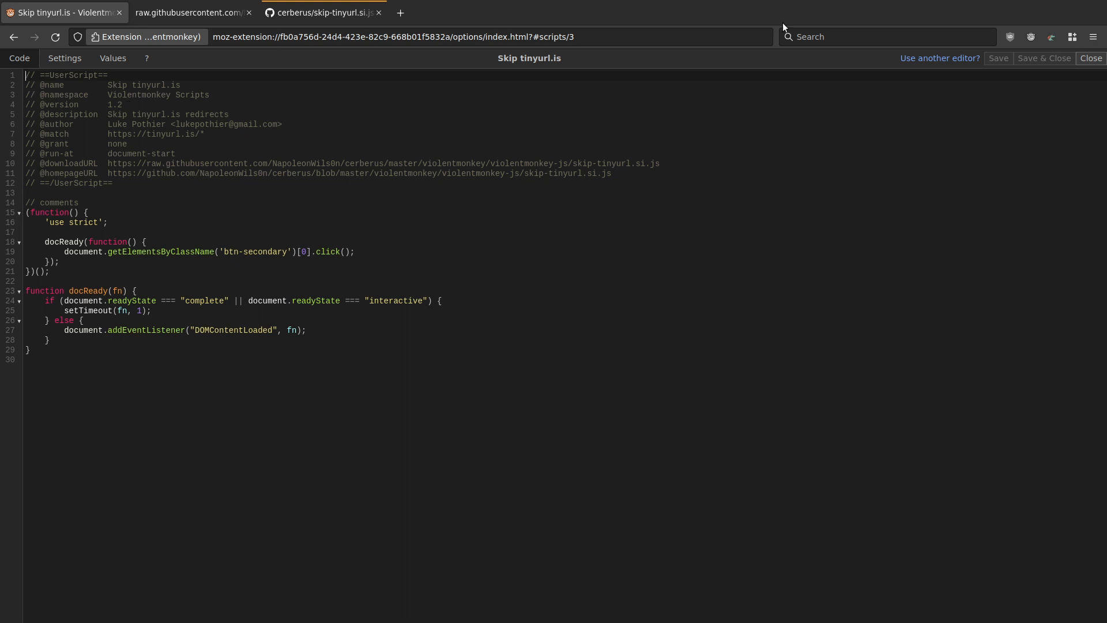
pyautogui.click(1091, 58)
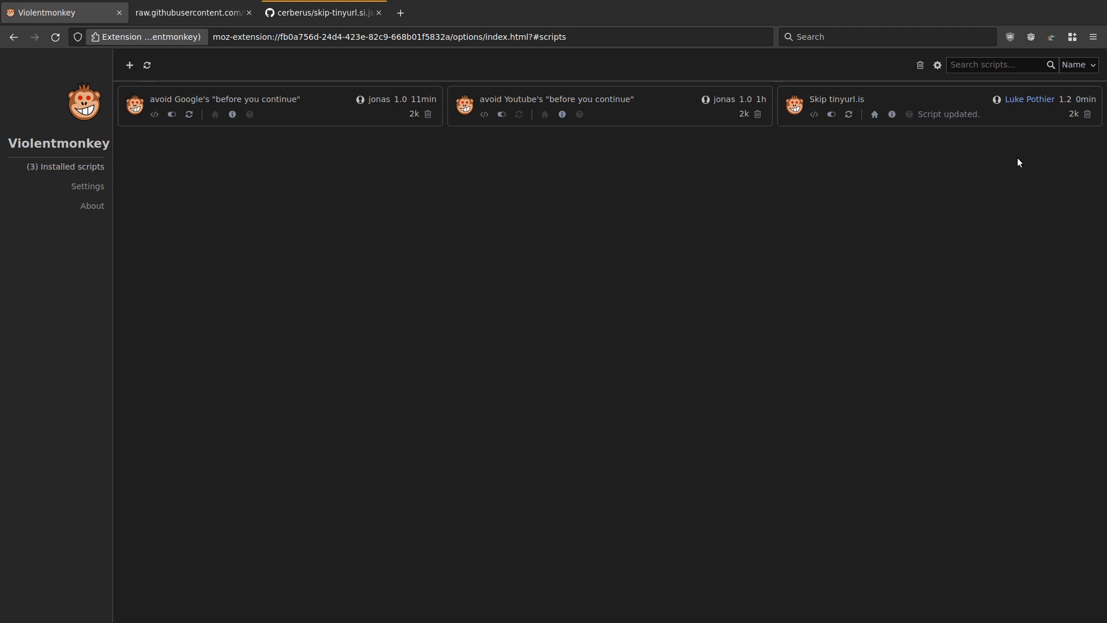
pyautogui.hotkey('alt', 'Tab')
pyautogui.hotkey('alt', 'Tab')
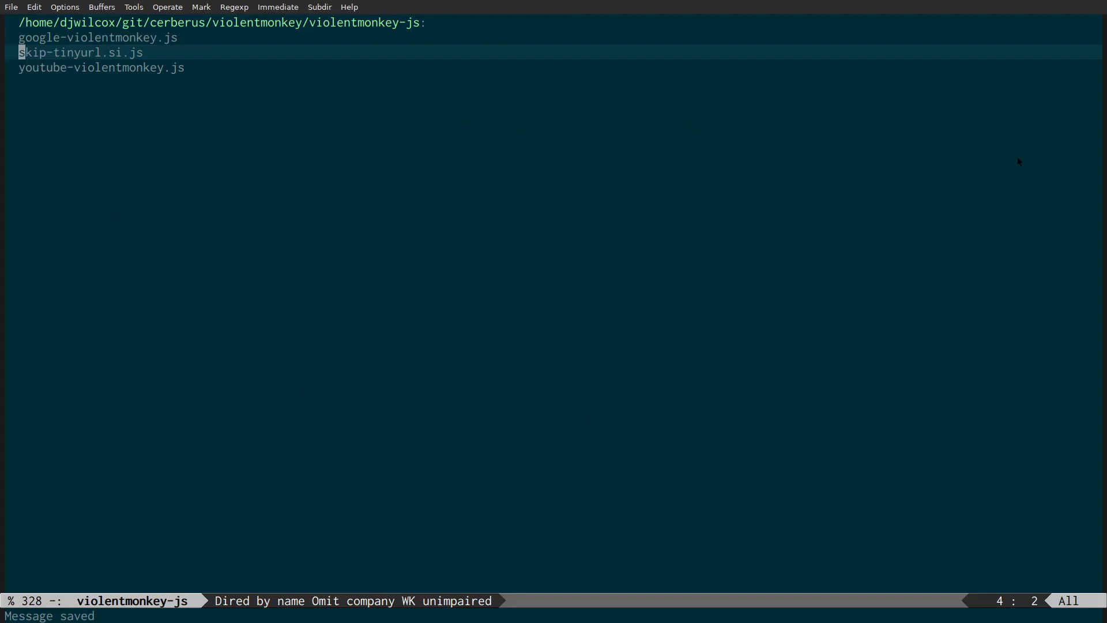
# Step: Open skip-tinyurl.si.js, delete the "// comments" line above the main function and save the file
pyautogui.press('Return')
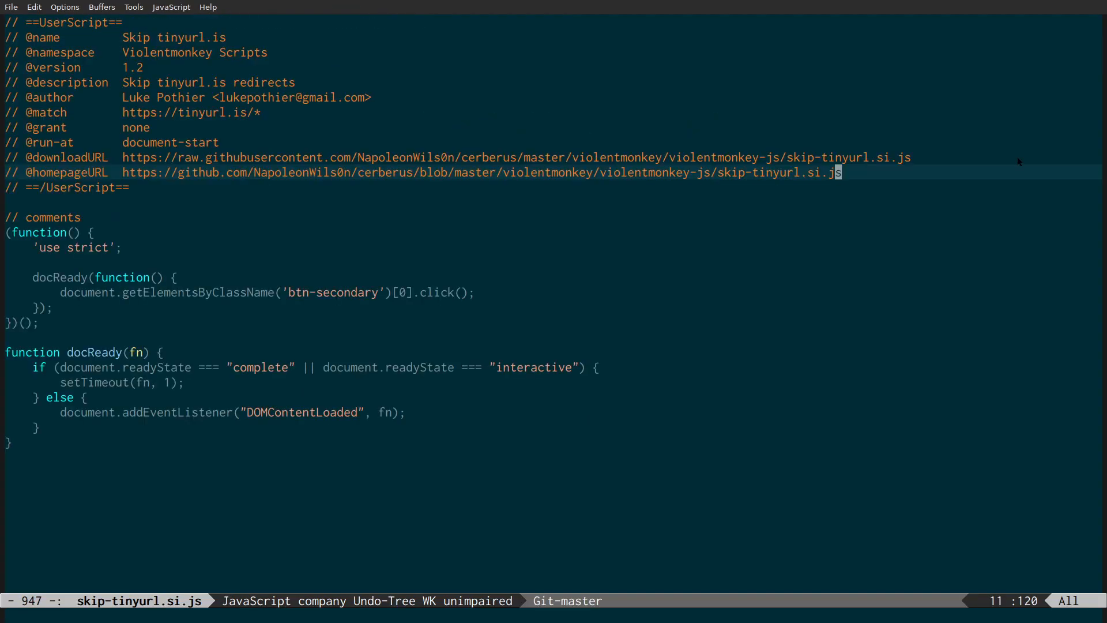
pyautogui.press('j')
pyautogui.press('j')
pyautogui.press('j')
pyautogui.press('d')
pyautogui.press('d')
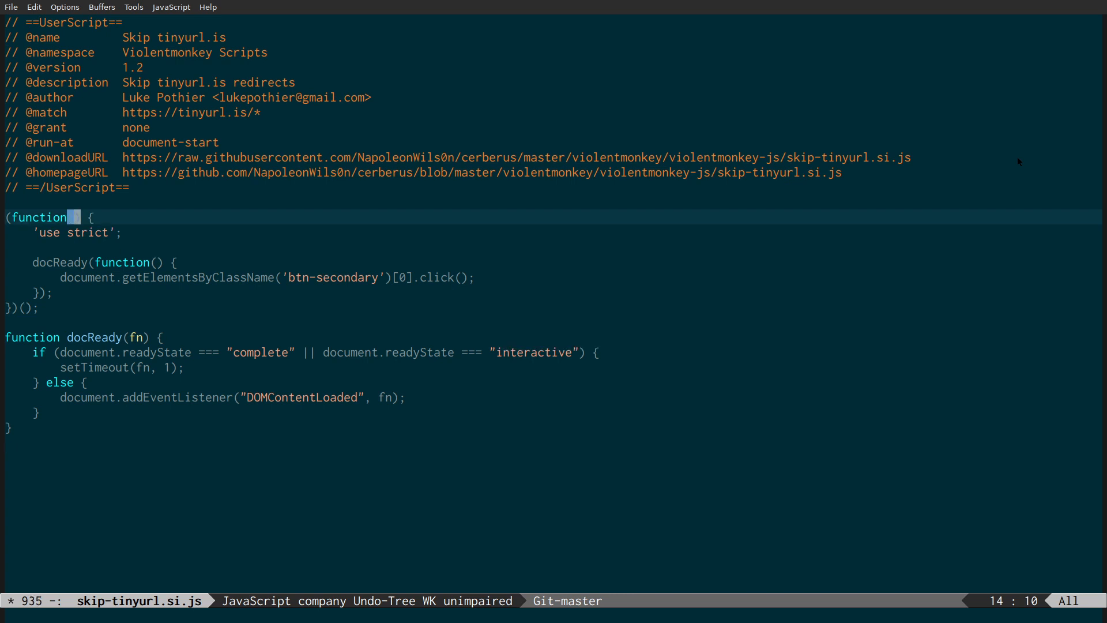
pyautogui.hotkey('ctrl', 'x')
pyautogui.hotkey('ctrl', 's')
pyautogui.press('k')
pyautogui.press('k')
pyautogui.press('k')
pyautogui.press('k')
pyautogui.press('k')
pyautogui.press('k')
pyautogui.press('k')
pyautogui.press('k')
pyautogui.press('k')
pyautogui.press('k')
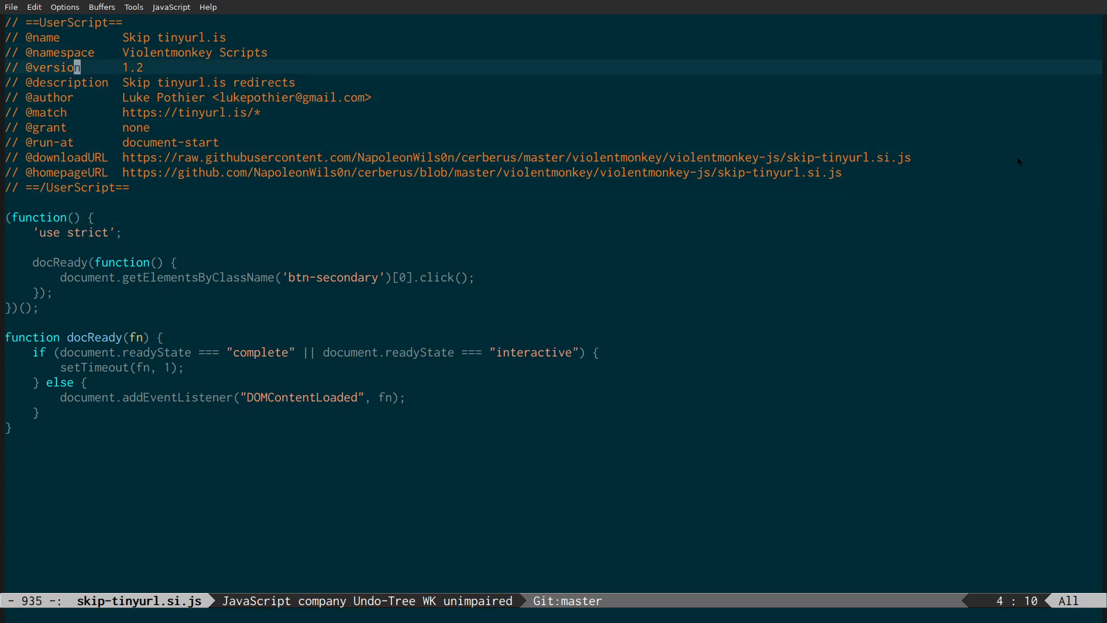
pyautogui.press('$')
pyautogui.write('s3')
pyautogui.press('Escape')
pyautogui.hotkey('ctrl', 'x')
pyautogui.hotkey('ctrl', 's')
pyautogui.hotkey('ctrl', 'x')
pyautogui.press('k')
pyautogui.press('Return')
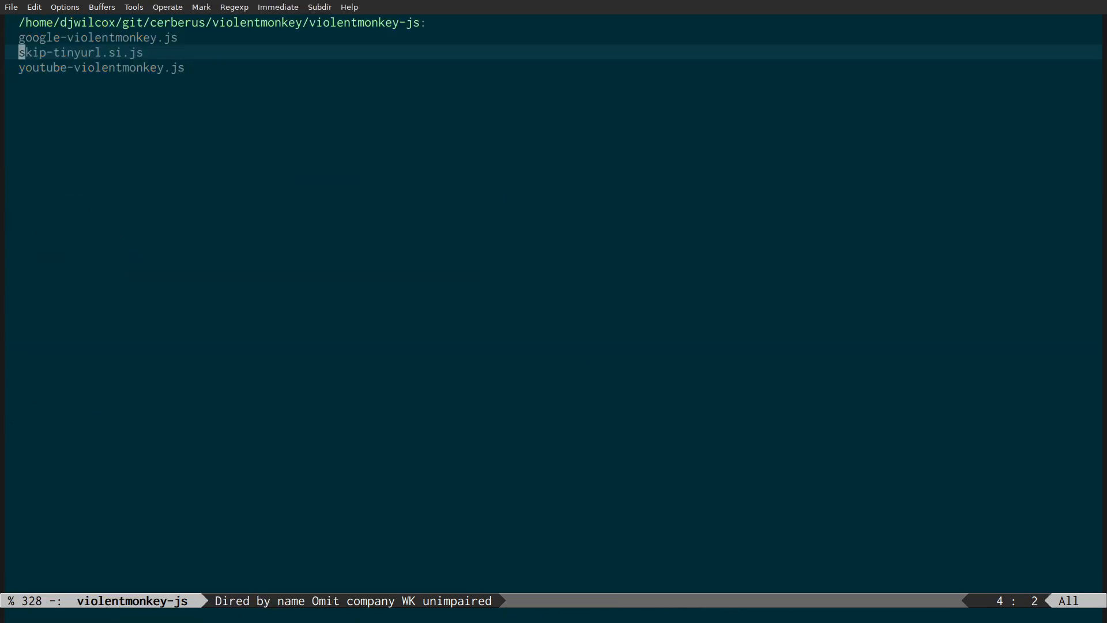
# Step: Switch to the terminal, stage all changes in the cerberus repository and commit them with the message "v 1.3"
pyautogui.press('super+2')
pyautogui.hotkey('ctrl', 'l')
pyautogui.write('g')
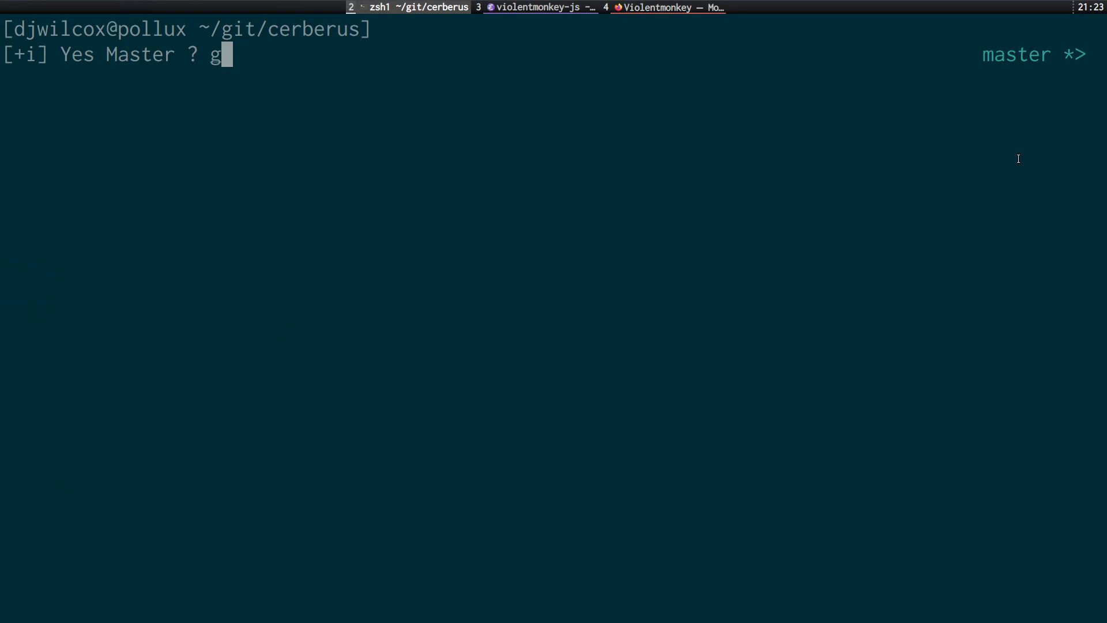
pyautogui.write('it add .')
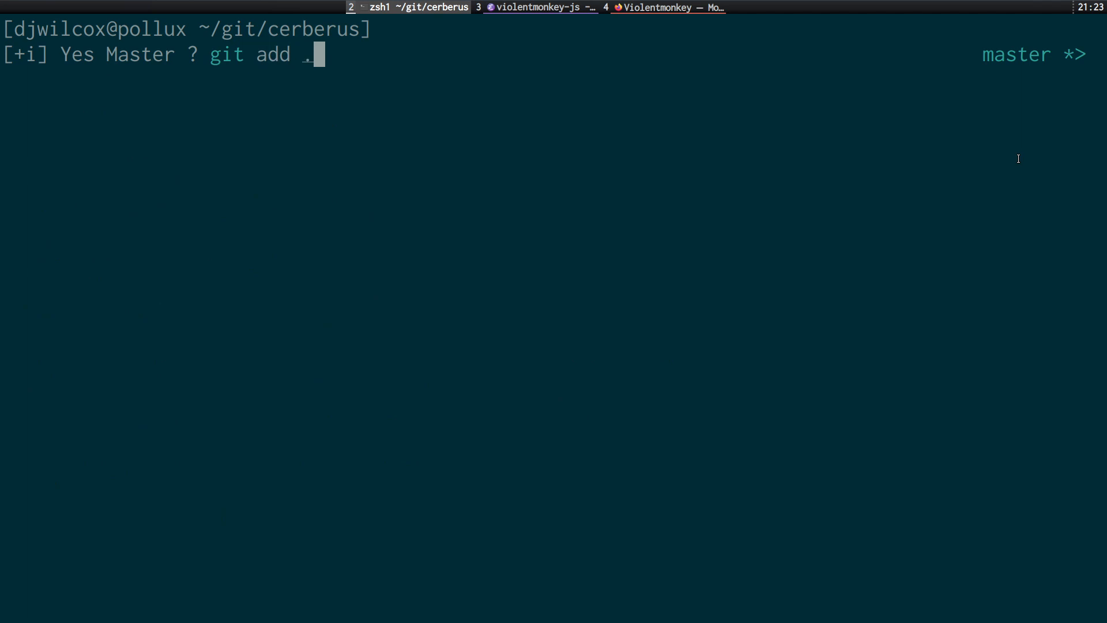
pyautogui.press('Return')
pyautogui.write('git commit -a')
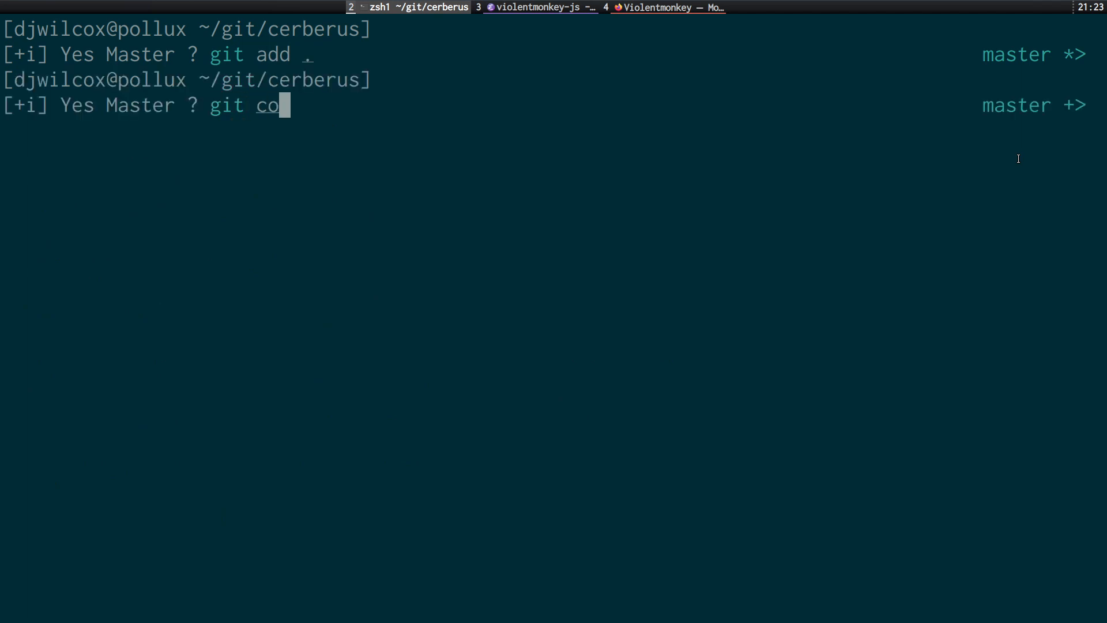
pyautogui.press('Return')
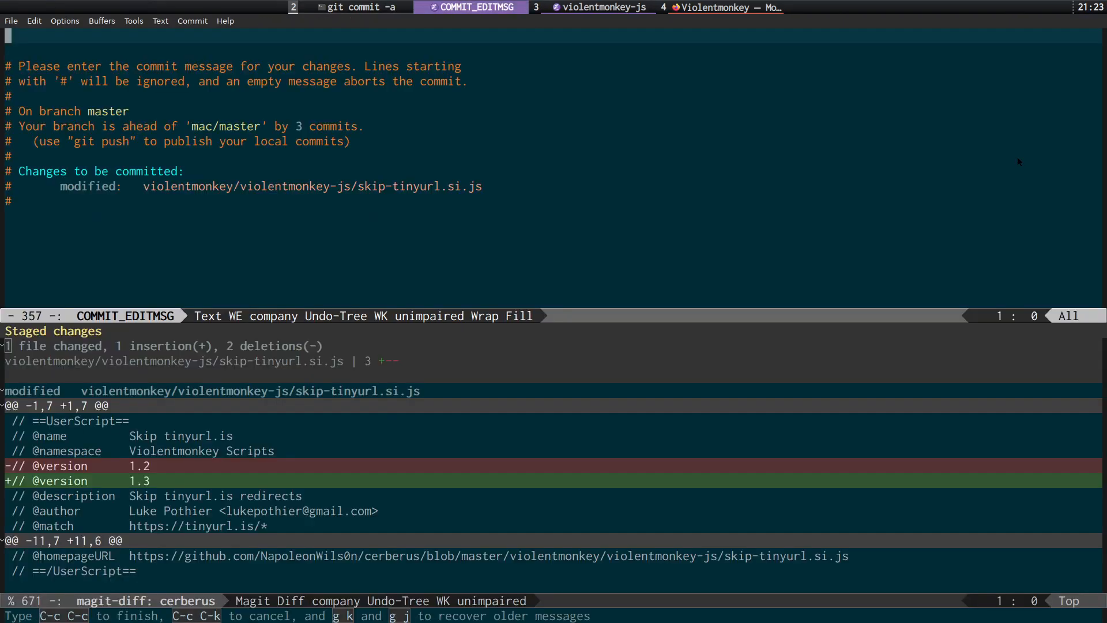
pyautogui.write('v 1.3')
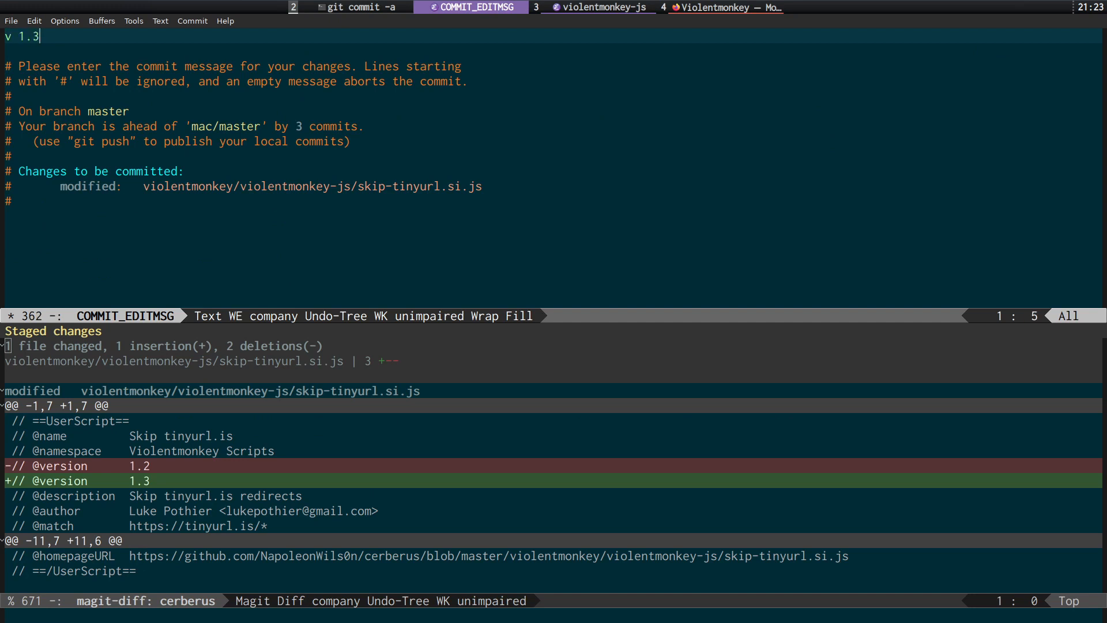
pyautogui.hotkey('ctrl', 'c')
pyautogui.hotkey('ctrl', 'c')
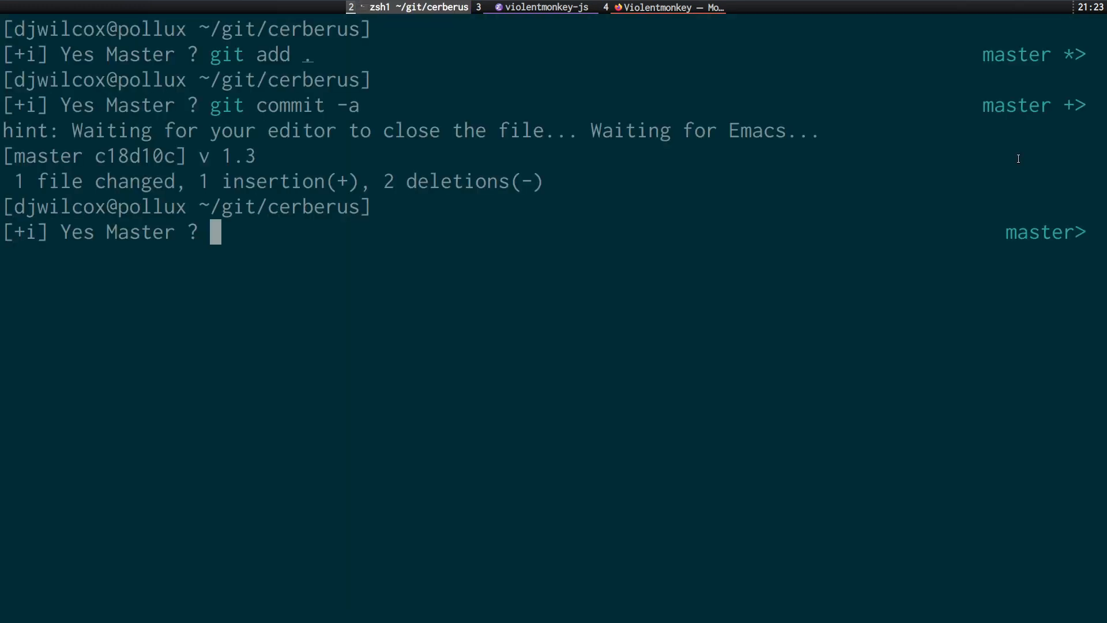
# Step: Push the master branch to the github remote and clear the terminal
pyautogui.write('git push git')
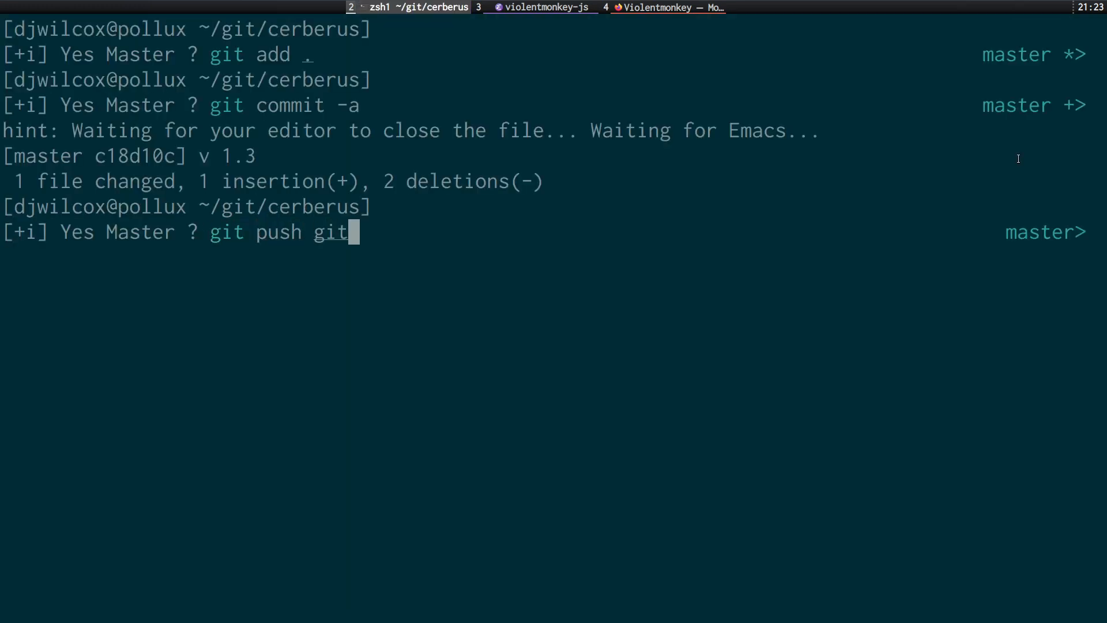
pyautogui.write('hub master')
pyautogui.press('Return')
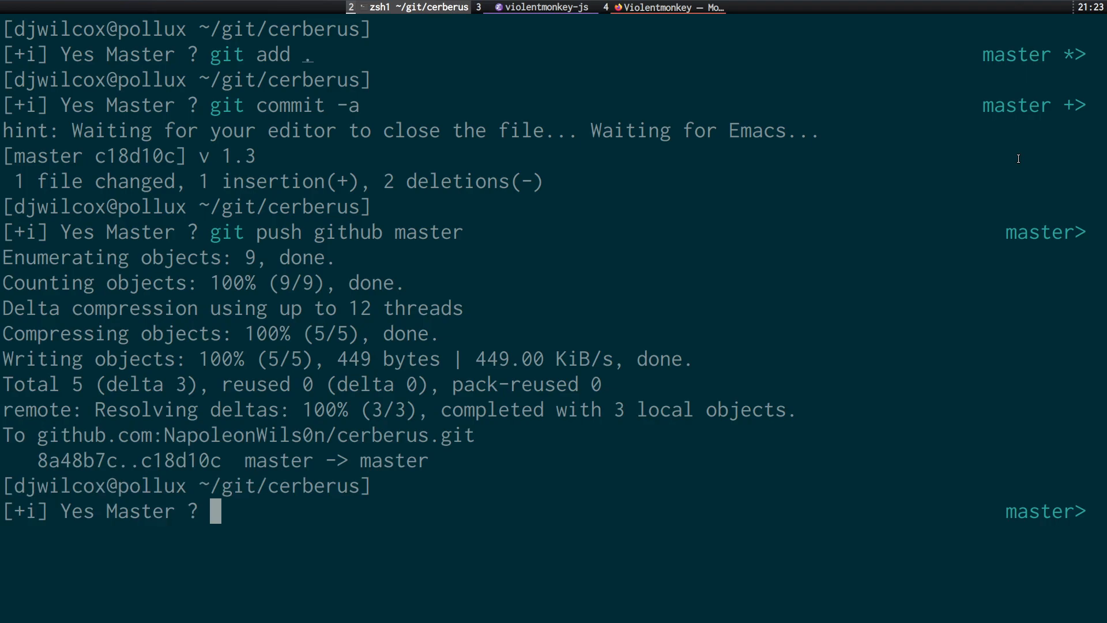
pyautogui.hotkey('ctrl', 'l')
# Step: Check Skip tinyurl.is for an update in Violentmonkey, and open skip-tinyurl.si.js in Emacs to compare its version
pyautogui.press('super+4')
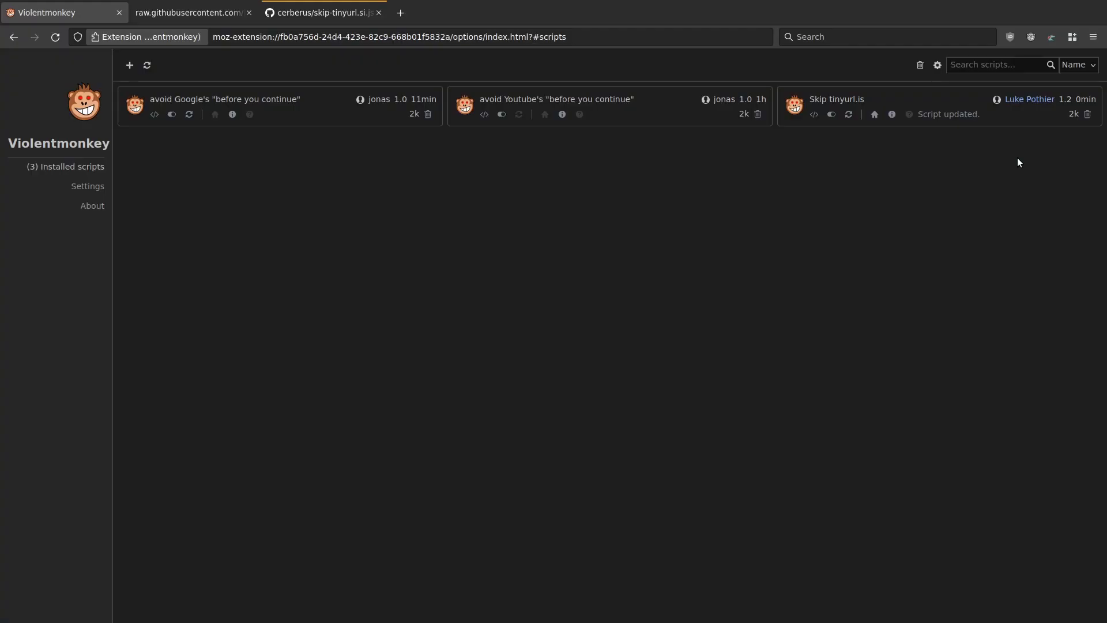
pyautogui.click(850, 115)
pyautogui.press('super+2')
pyautogui.press('super+3')
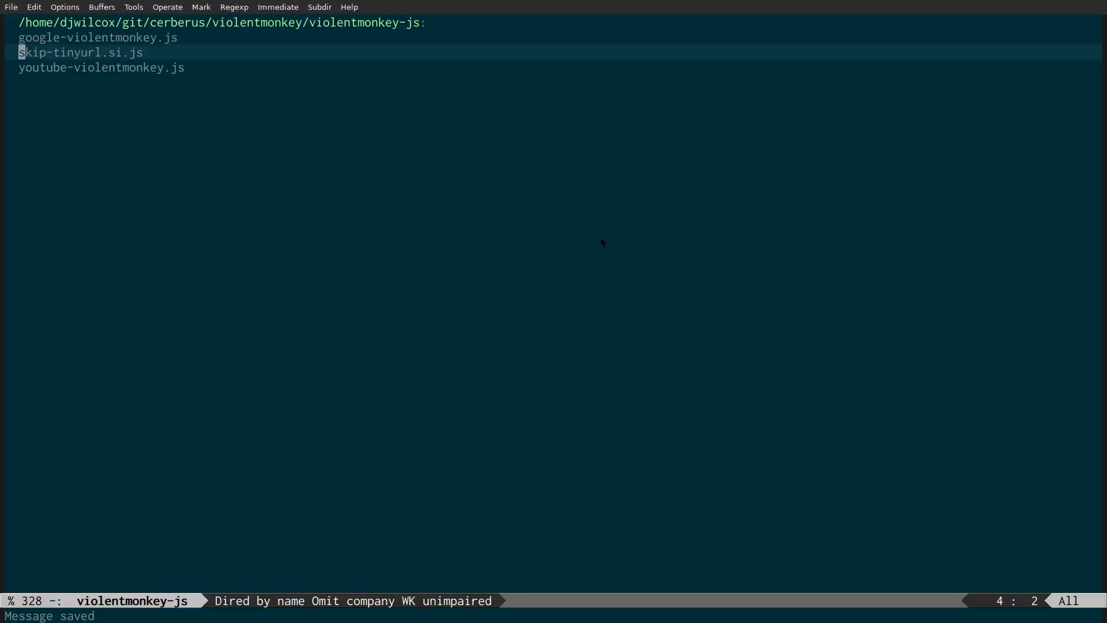
pyautogui.press('Return')
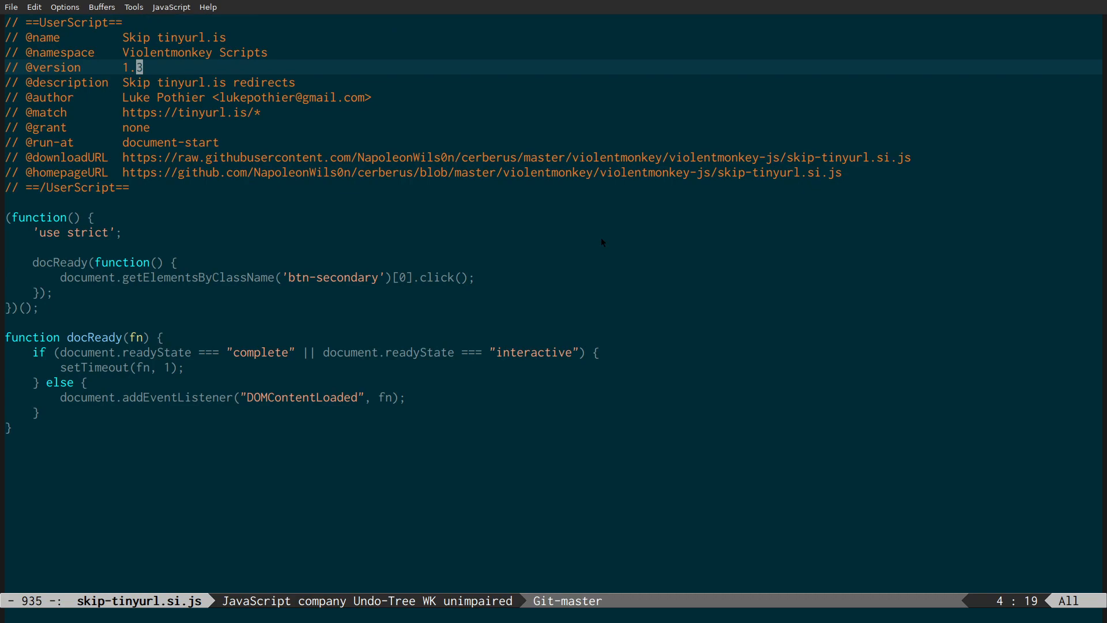
# Step: Check all installed Violentmonkey scripts for updates, inspect the code of Skip tinyurl.is and close the script editor
pyautogui.press('super+1')
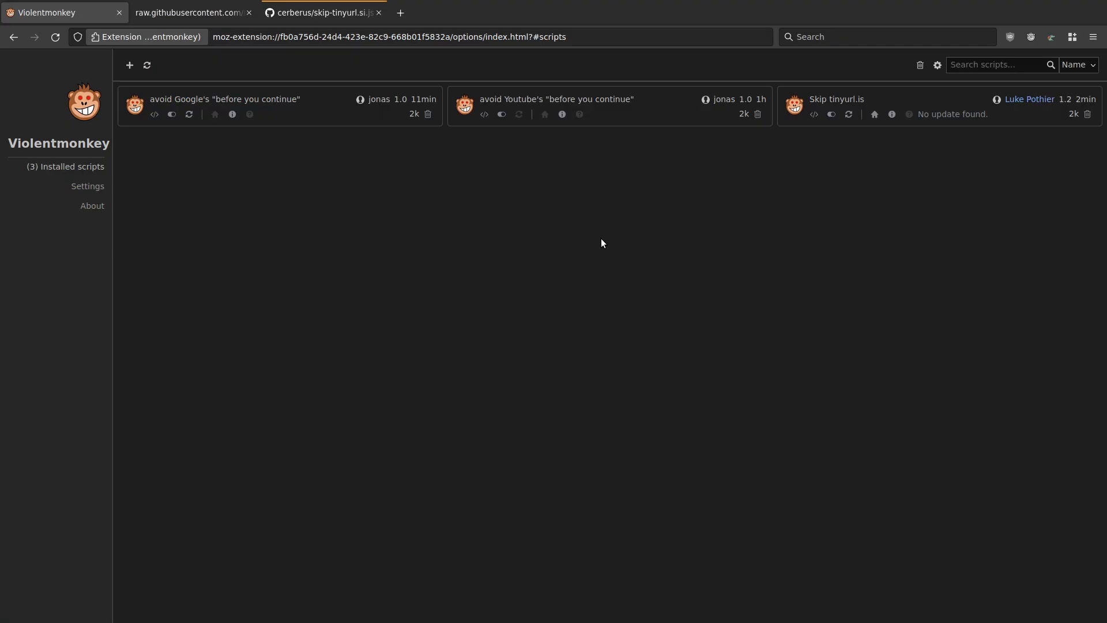
pyautogui.click(147, 67)
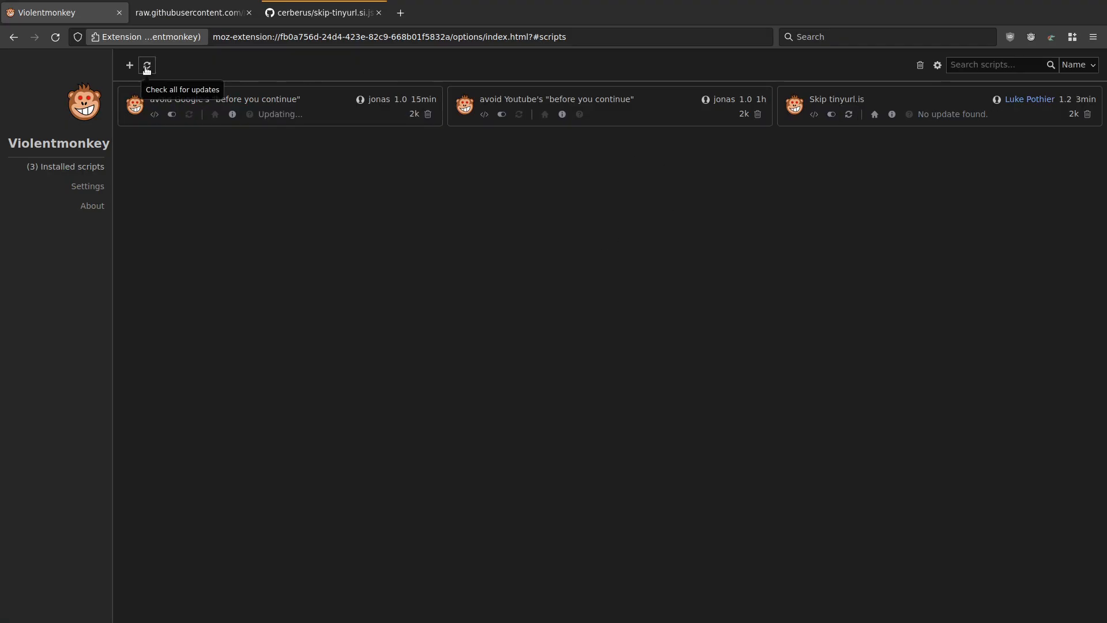
pyautogui.click(813, 114)
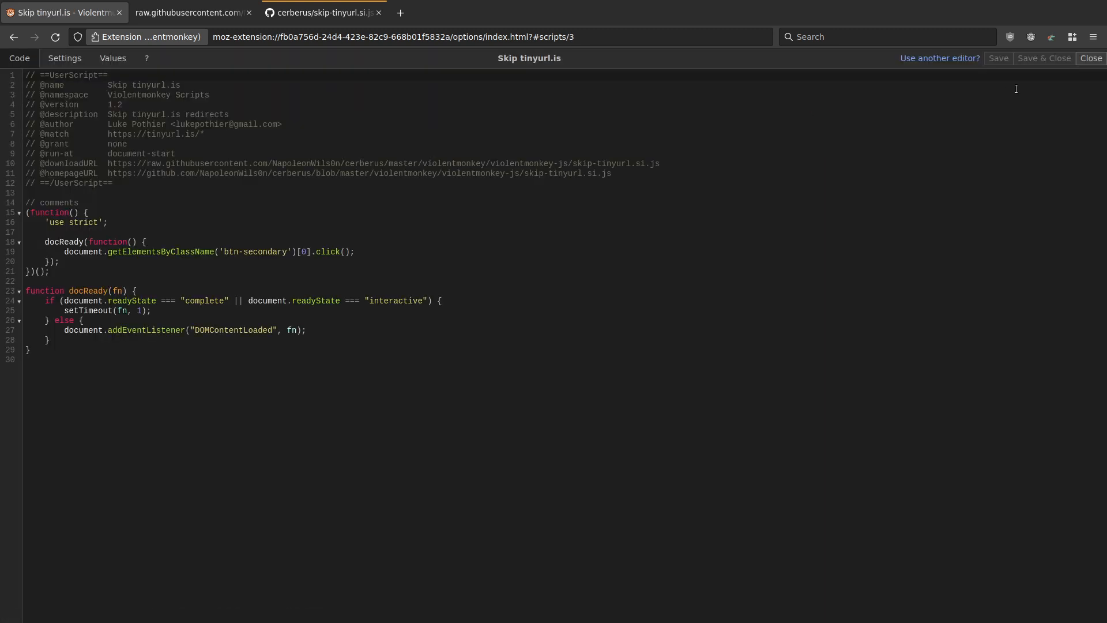
pyautogui.click(1090, 59)
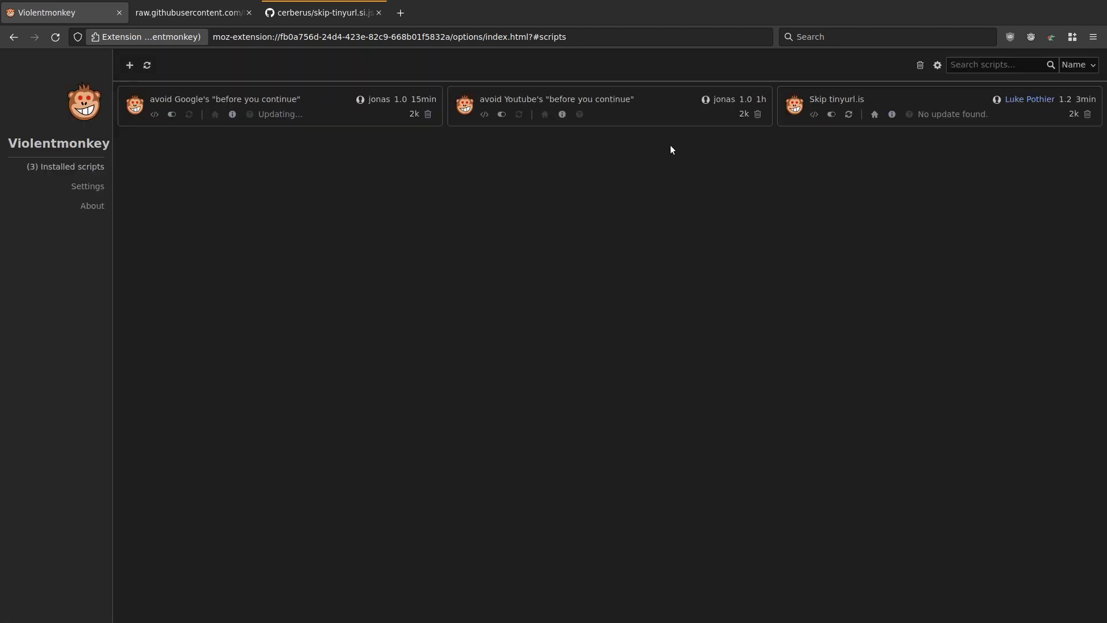
pyautogui.press('super+1')
pyautogui.press('super+3')
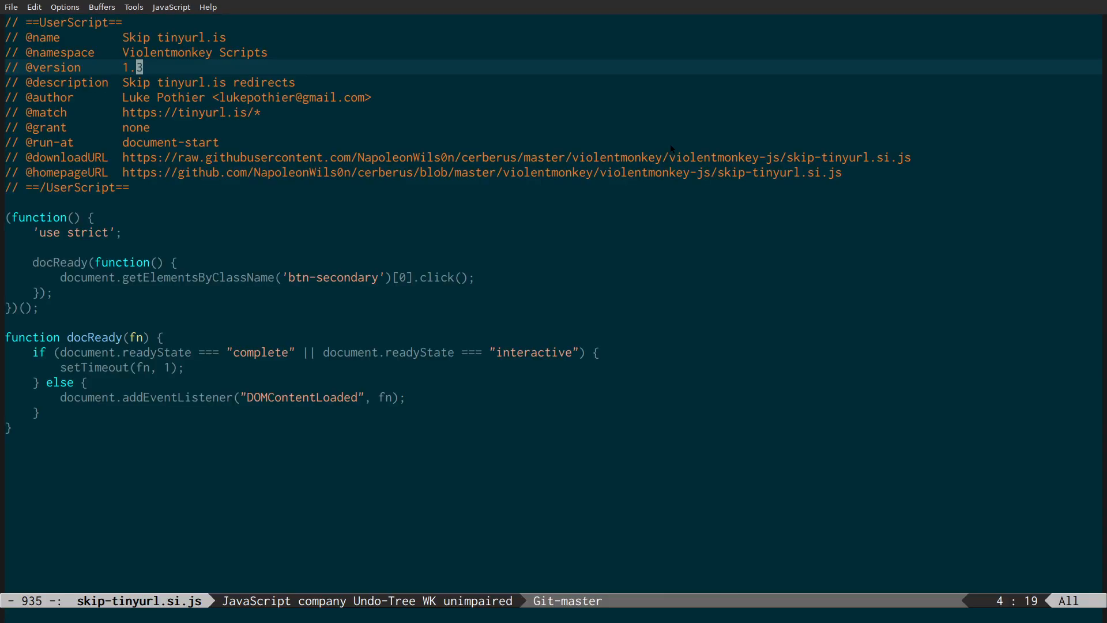
pyautogui.write('s')
pyautogui.write('4')
pyautogui.press('Escape')
pyautogui.hotkey('ctrl', 'x')
pyautogui.hotkey('ctrl', 's')
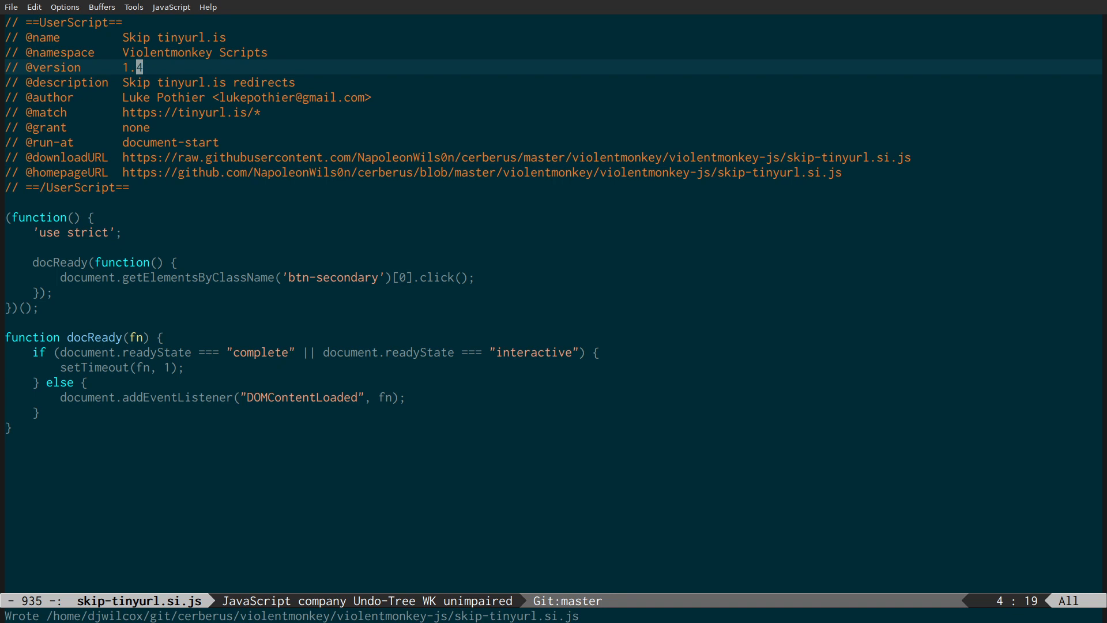
pyautogui.hotkey('ctrl', 'x')
pyautogui.press('k')
pyautogui.press('Return')
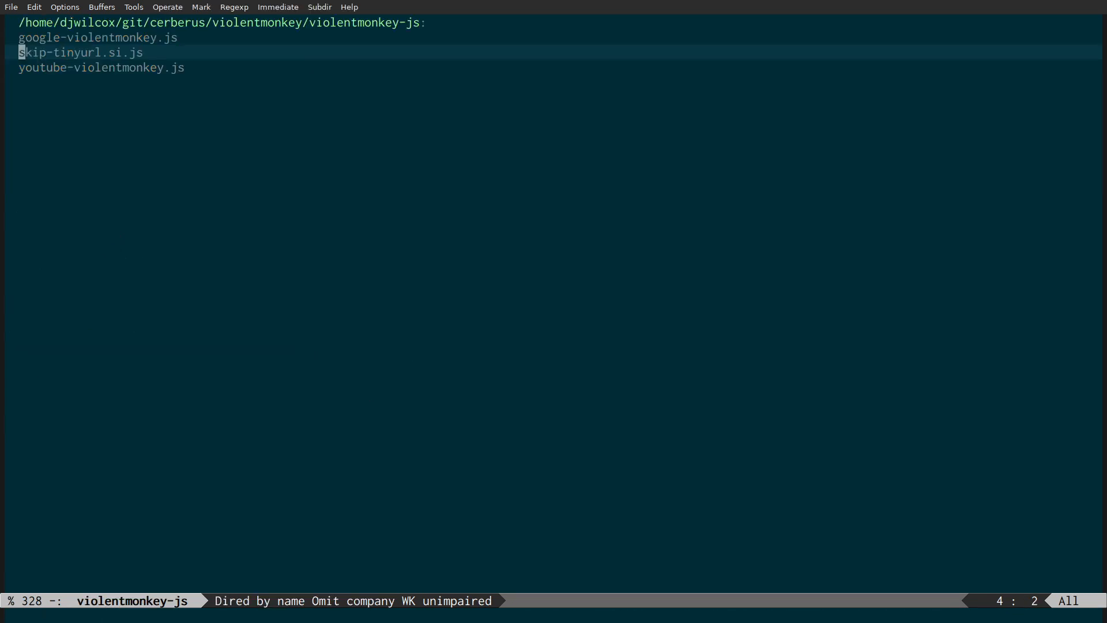
pyautogui.press('*')
pyautogui.press('s')
pyautogui.press('c')
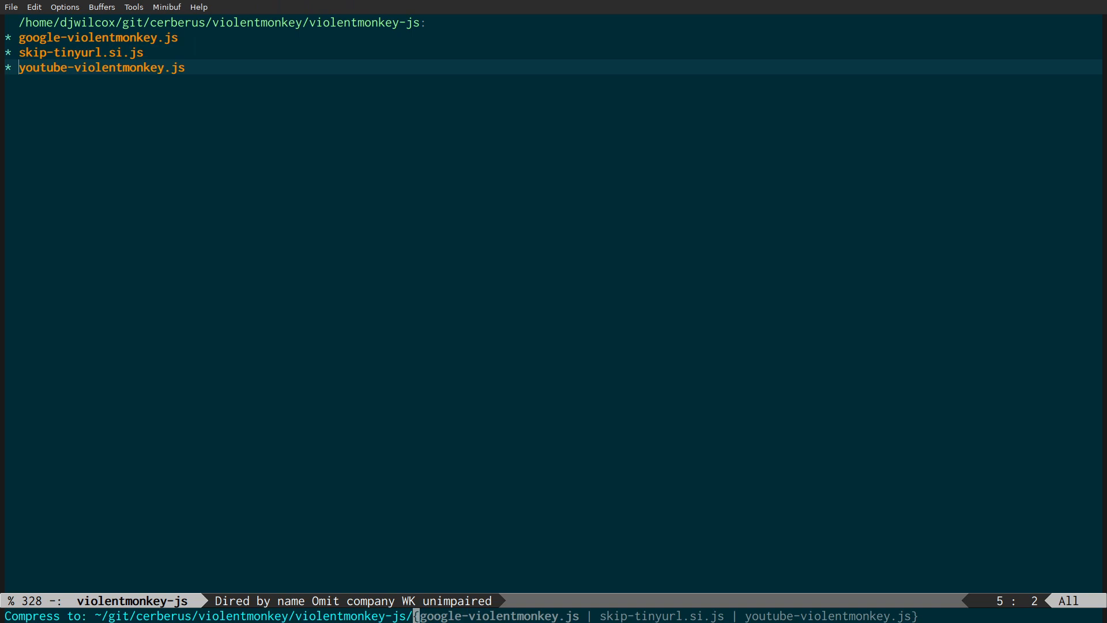
pyautogui.press('Escape')
pyautogui.press('Escape')
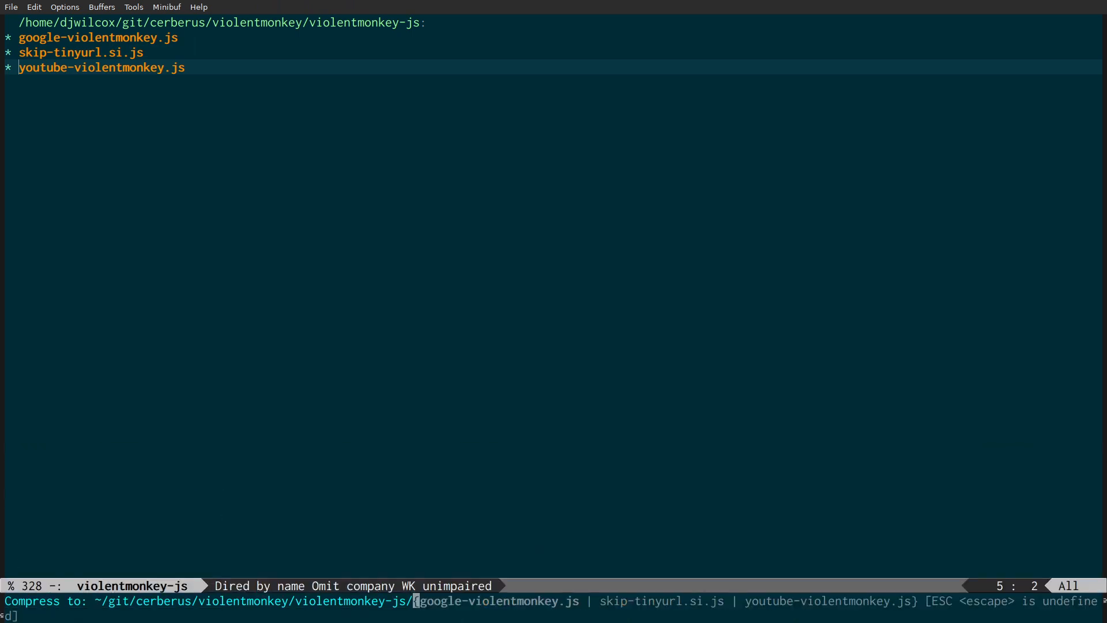
pyautogui.hotkey('ctrl', 'g')
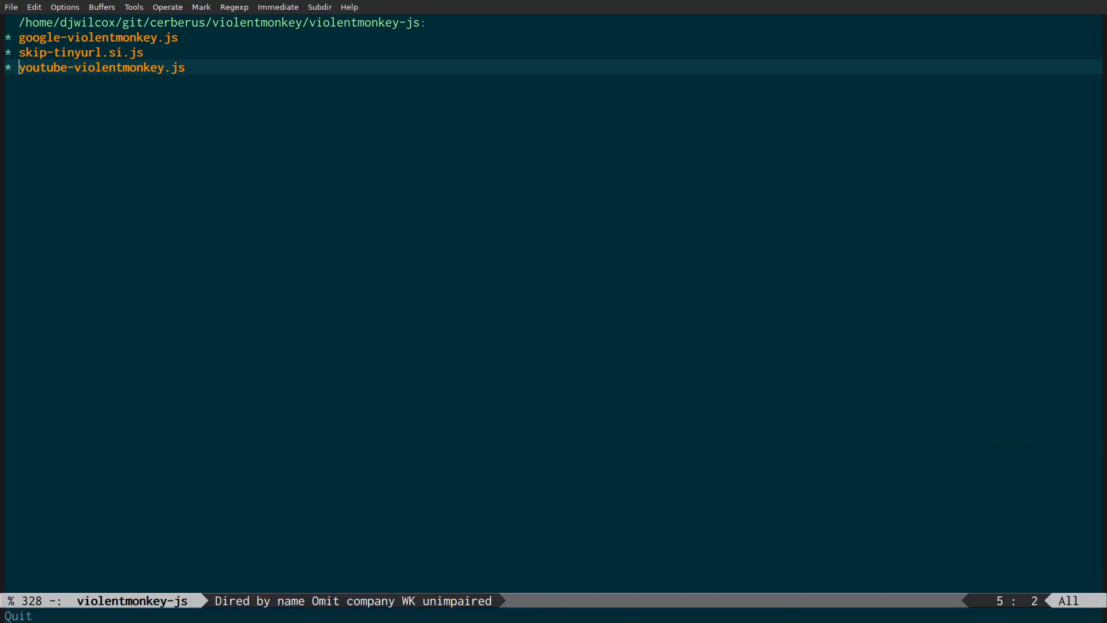
pyautogui.press('k')
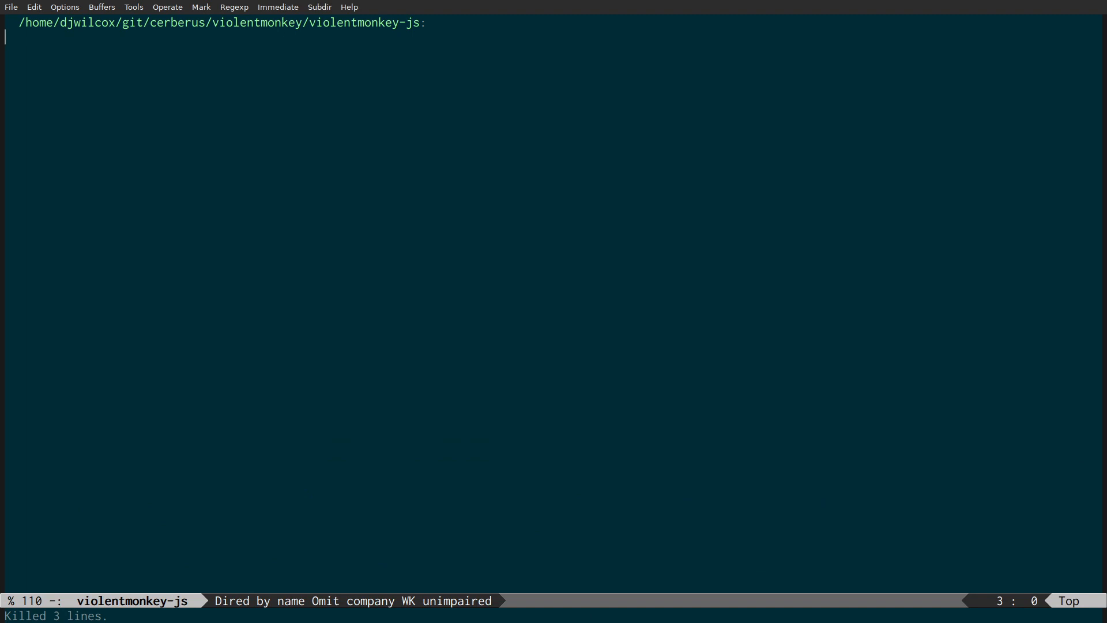
# Step: Go back to the cerberus/violentmonkey directory and reload the file listing of violentmonkey-js
pyautogui.press('Escape')
pyautogui.press('[')
pyautogui.press('b')
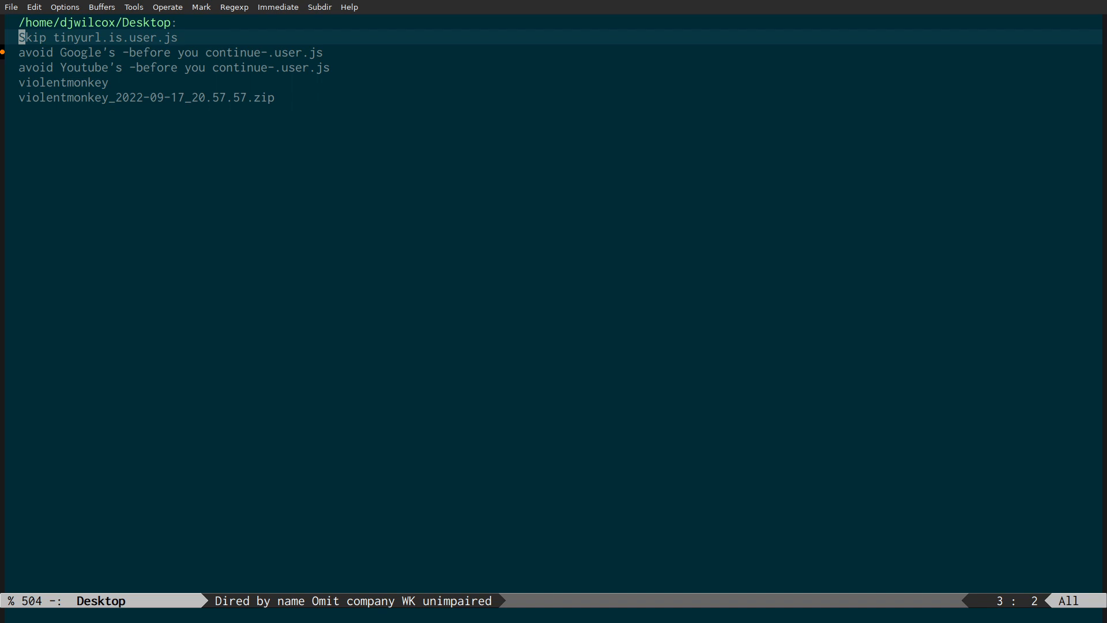
pyautogui.press('[')
pyautogui.press('b')
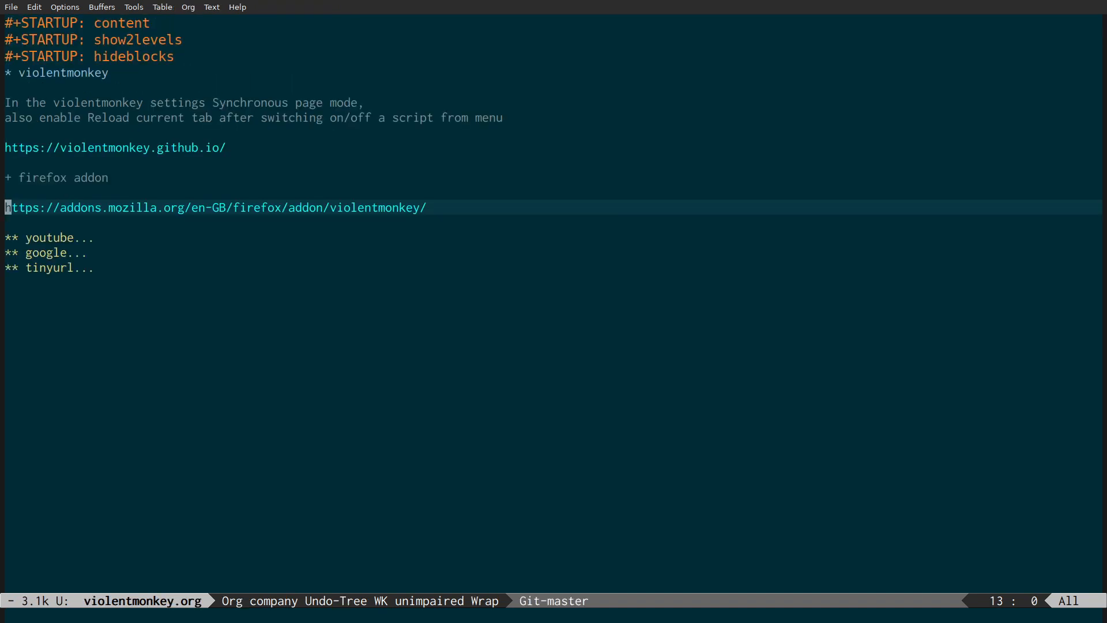
pyautogui.hotkey('ctrl', 'x')
pyautogui.hotkey('ctrl', 'j')
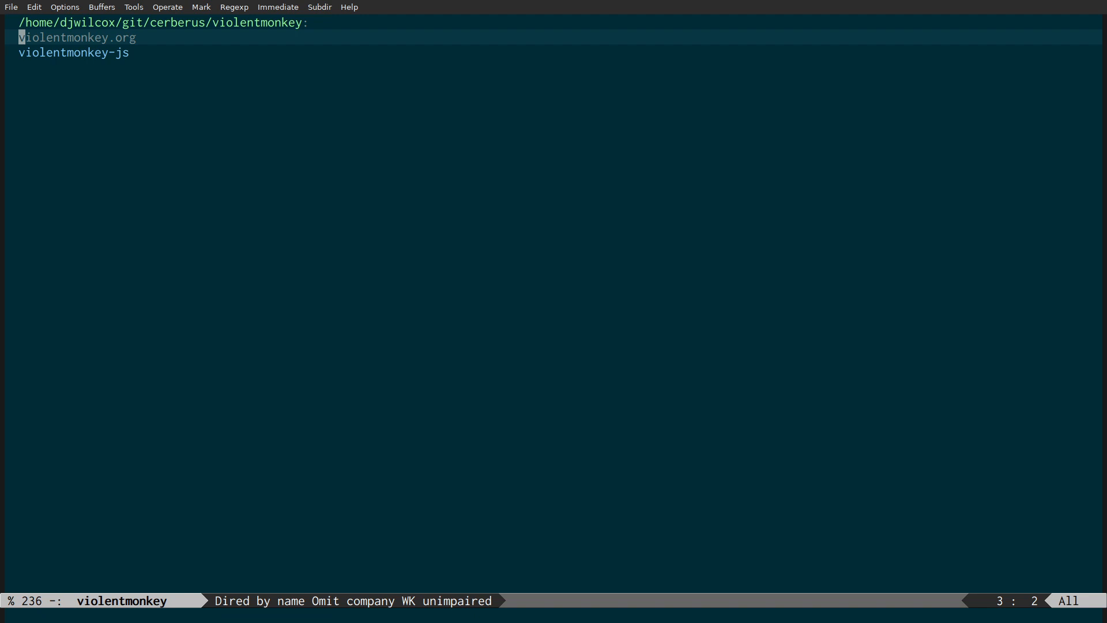
pyautogui.press('j')
pyautogui.press('Return')
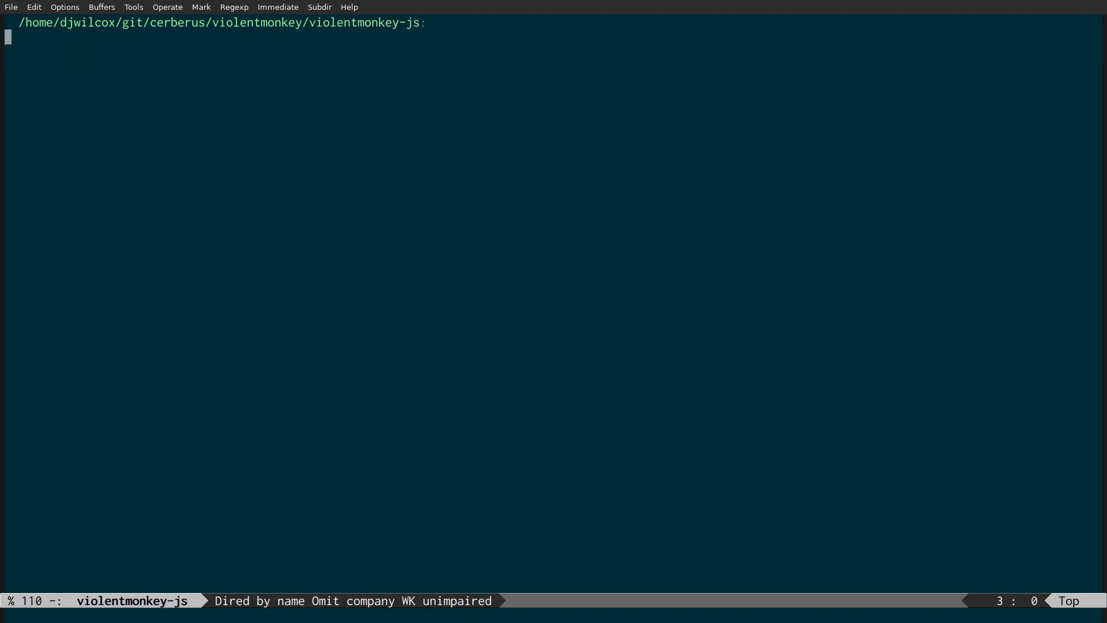
pyautogui.press('^')
pyautogui.press('Return')
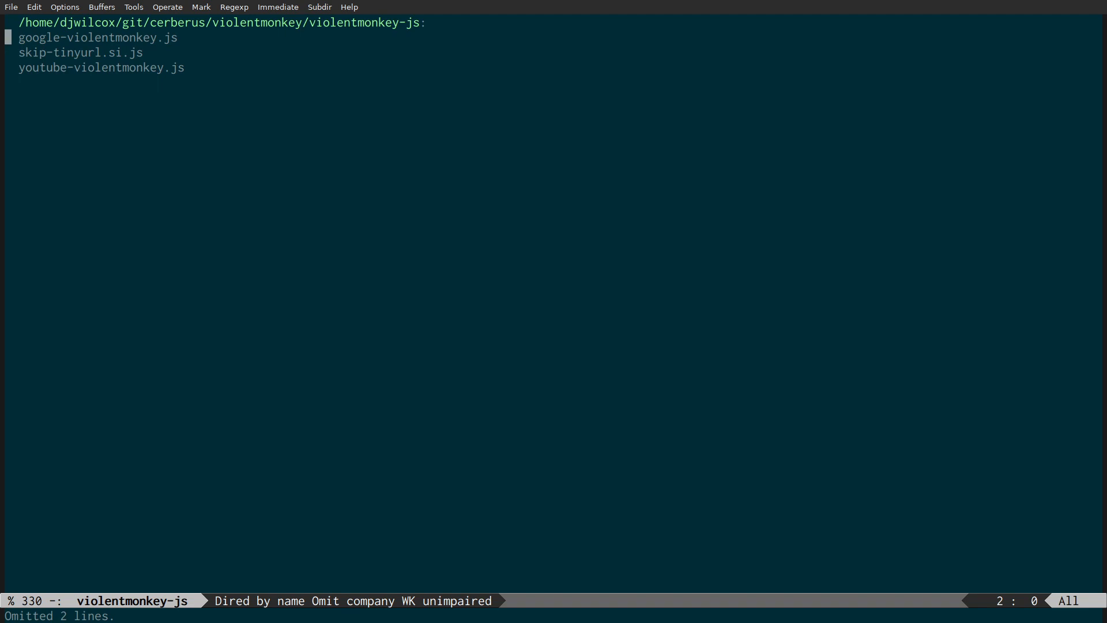
pyautogui.press('j')
pyautogui.press('Return')
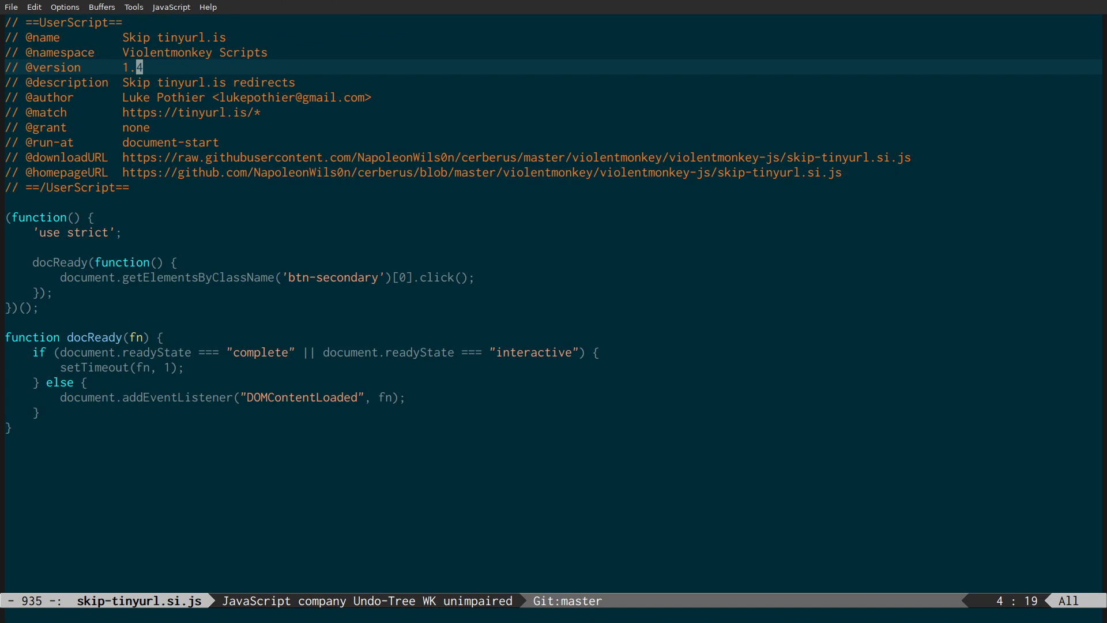
pyautogui.write('s')
pyautogui.write('5')
pyautogui.press('Escape')
pyautogui.hotkey('ctrl', 'x')
pyautogui.hotkey('ctrl', 's')
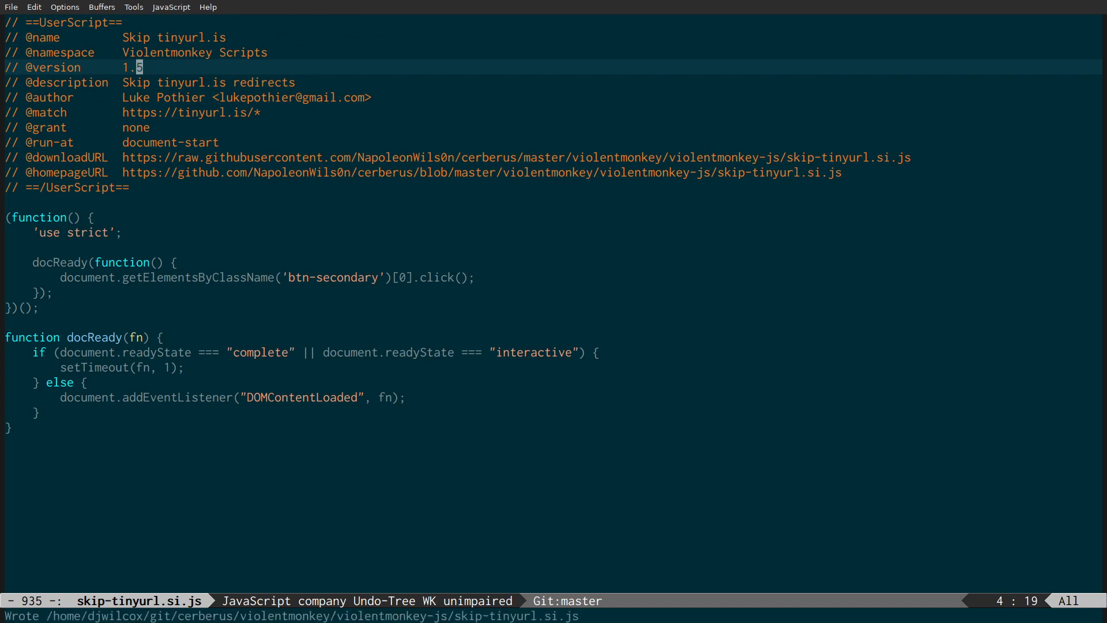
pyautogui.hotkey('ctrl', 'x')
pyautogui.press('k')
pyautogui.press('Return')
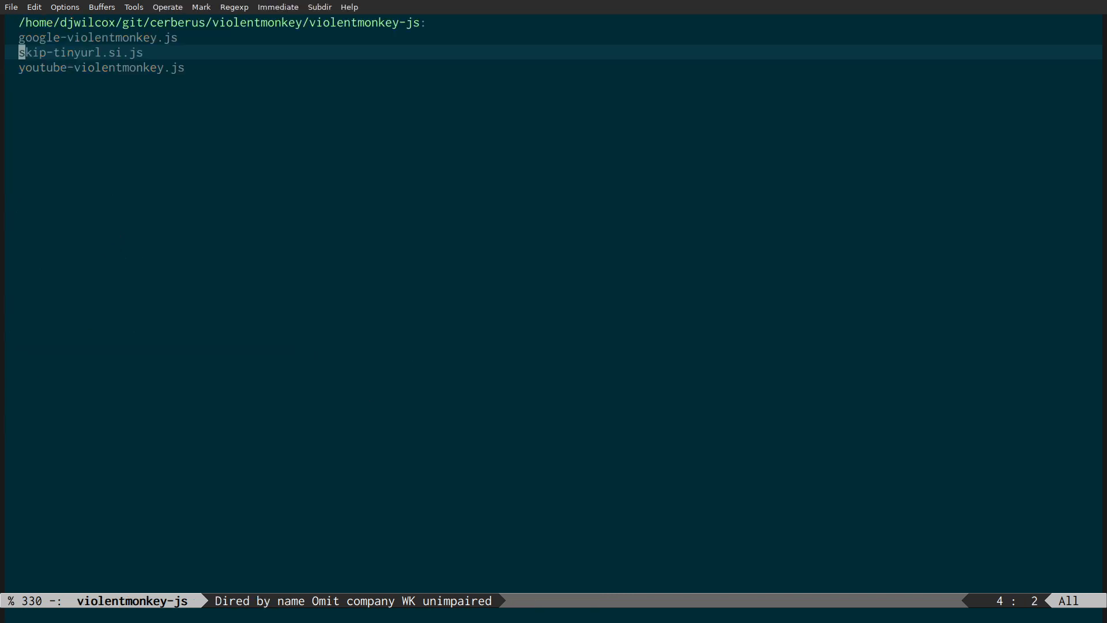
pyautogui.press('q')
pyautogui.press('super+2')
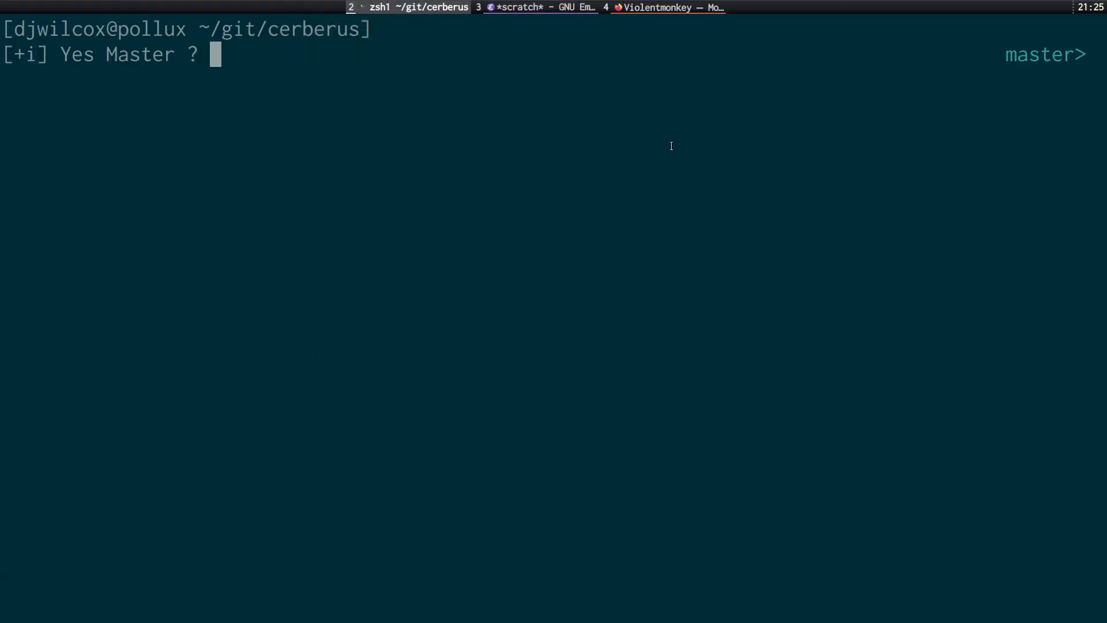
# Step: Stage all changes in the cerberus repository with git add and start a commit with the -a option
pyautogui.write('git a')
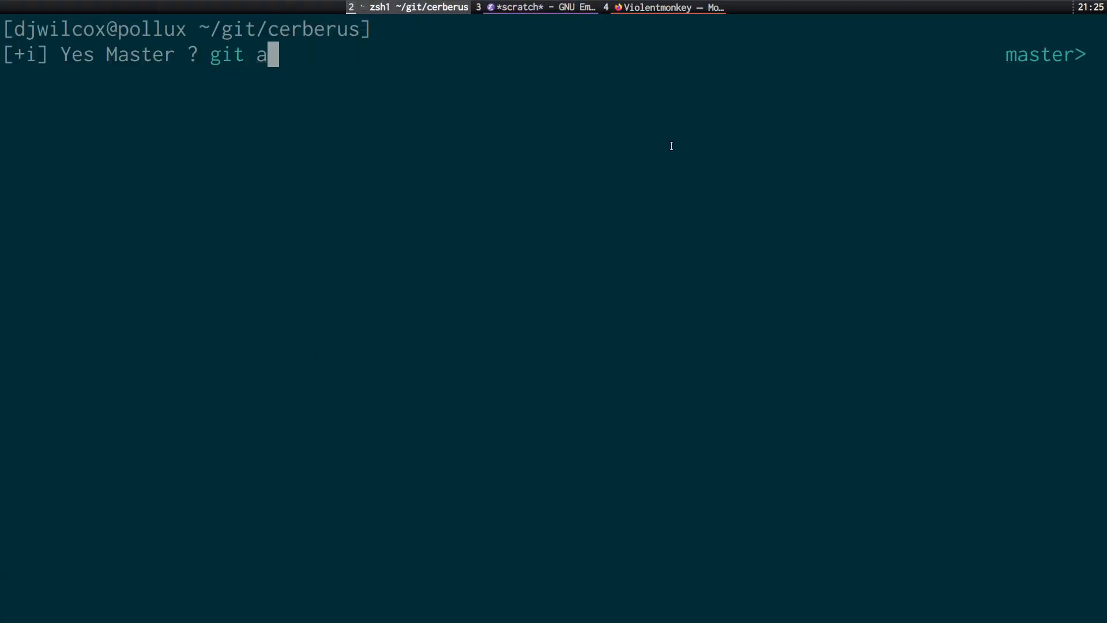
pyautogui.write('dd .')
pyautogui.press('Return')
pyautogui.write('g')
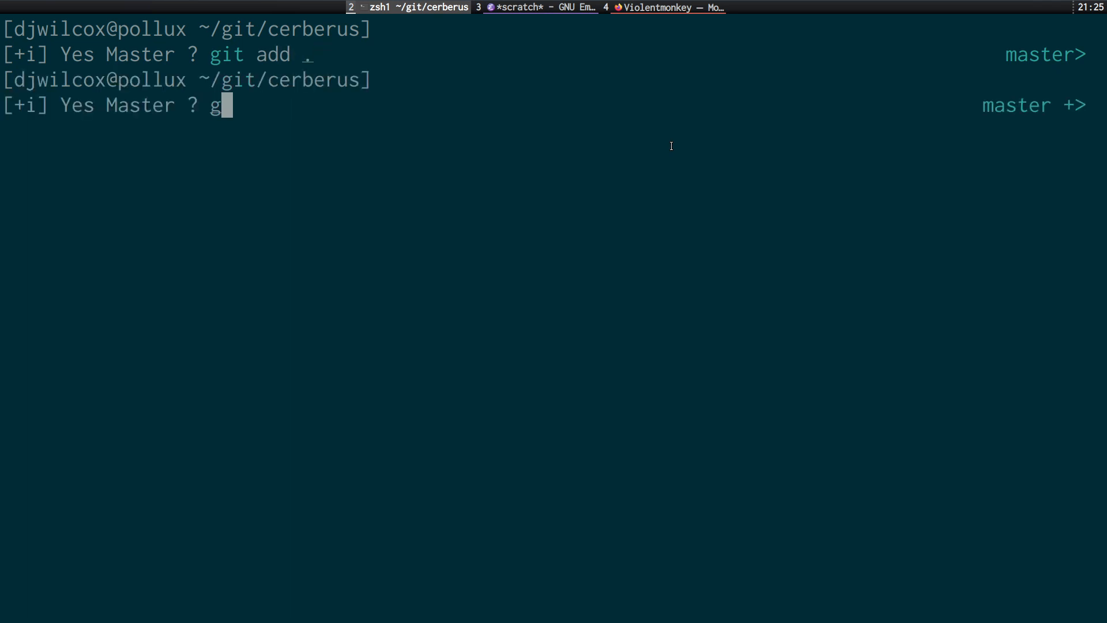
pyautogui.write('it commit 0a')
pyautogui.press('BackSpace')
pyautogui.press('BackSpace')
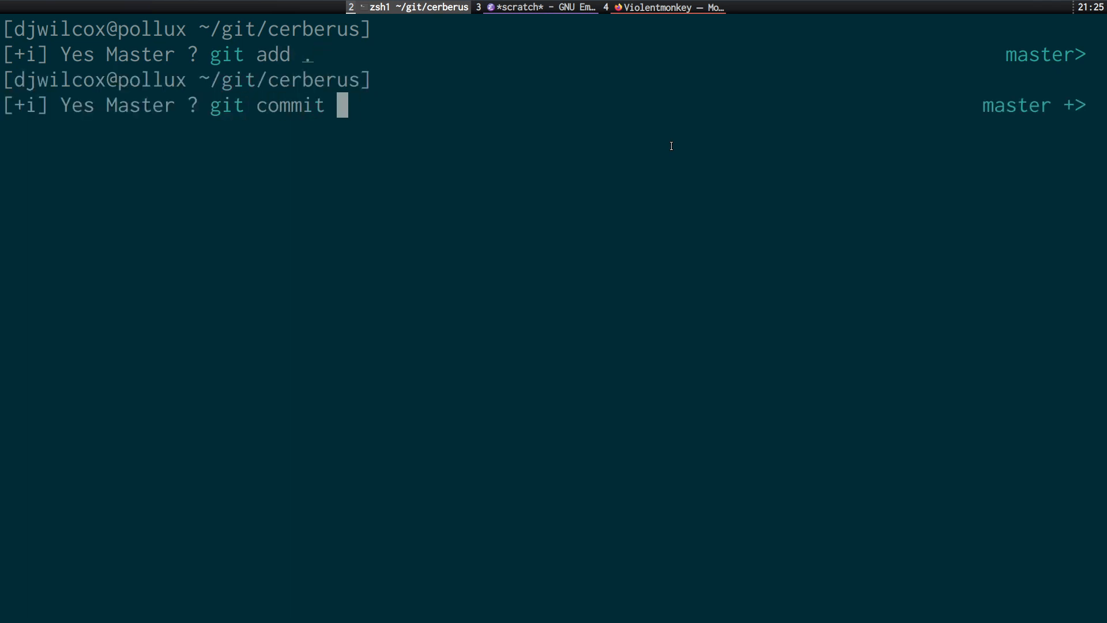
pyautogui.write('-a')
pyautogui.press('Return')
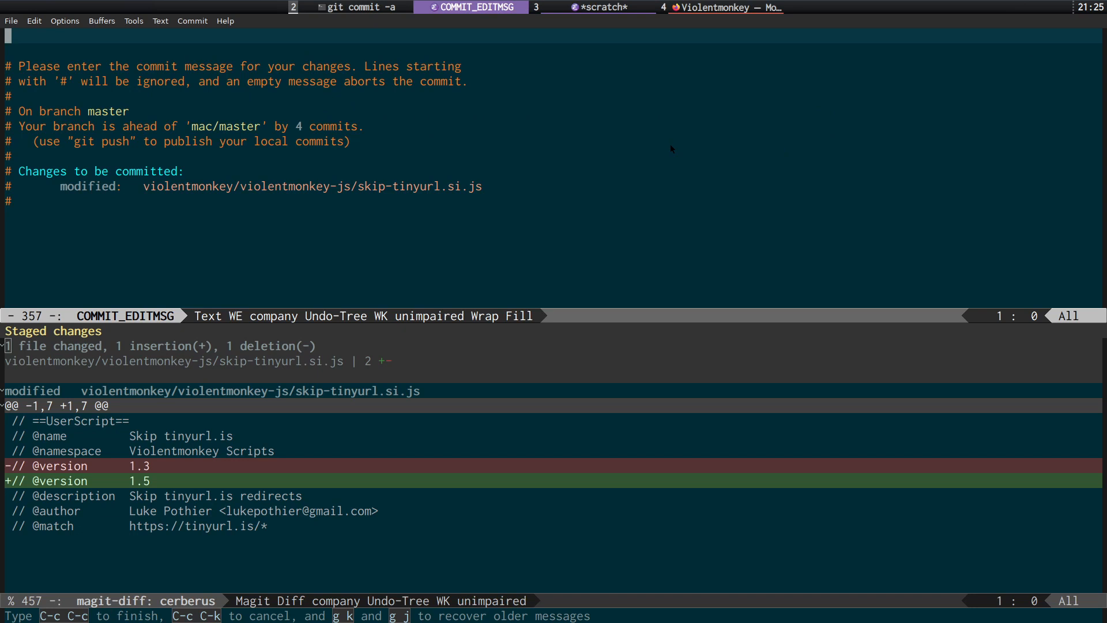
# Step: Enter "version 1.5" as the commit message, save it and finish the commit
pyautogui.write('iv')
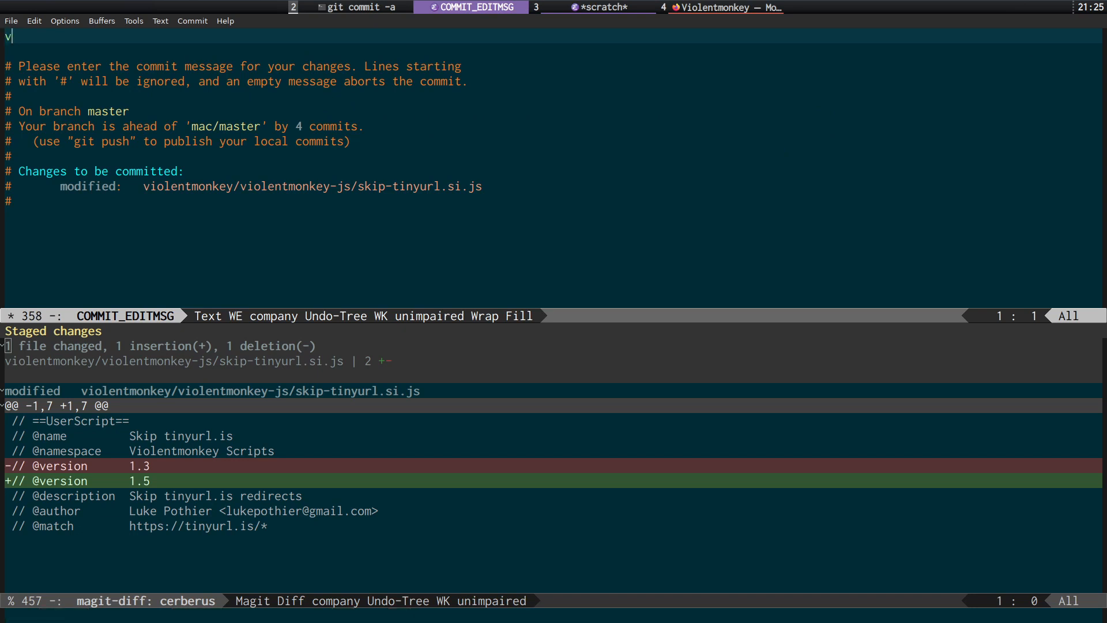
pyautogui.write('ersion 1.5')
pyautogui.press('Escape')
pyautogui.hotkey('ctrl', 'x')
pyautogui.hotkey('ctrl', 's')
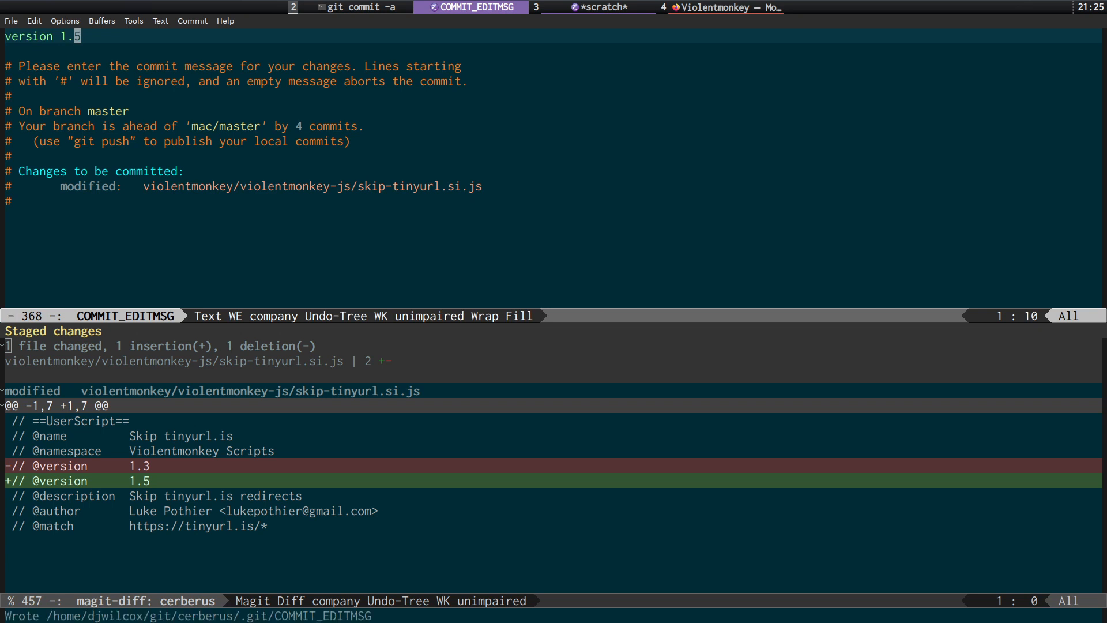
pyautogui.hotkey('ctrl', 'c')
pyautogui.hotkey('ctrl', 'c')
# Step: Push the master branch to the github remote
pyautogui.write('git pusj')
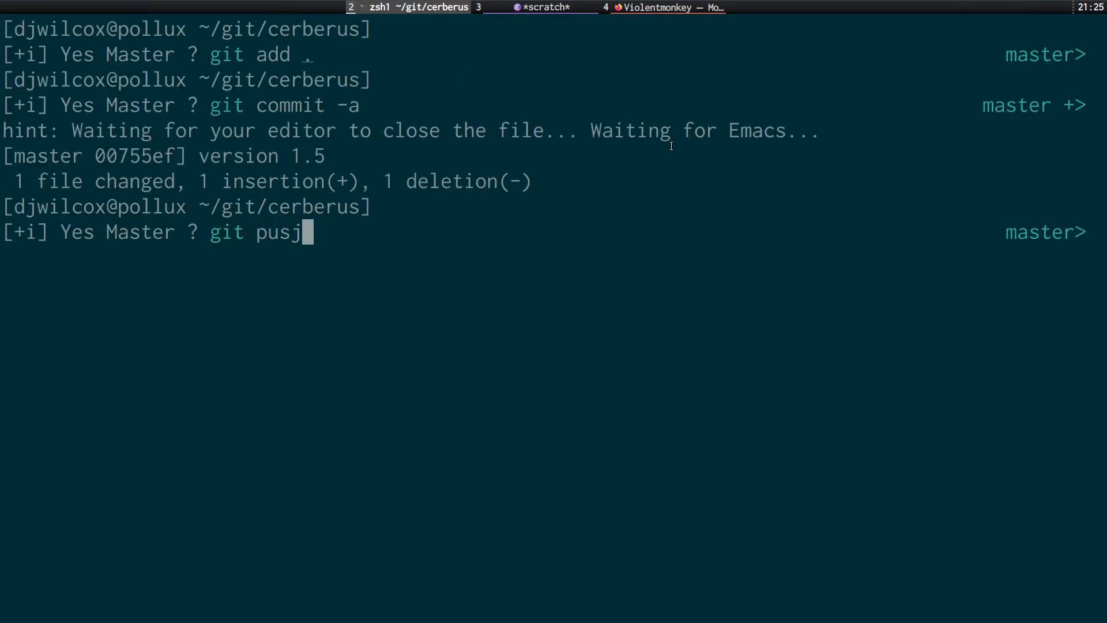
pyautogui.press('BackSpace')
pyautogui.write('h github master')
pyautogui.press('Return')
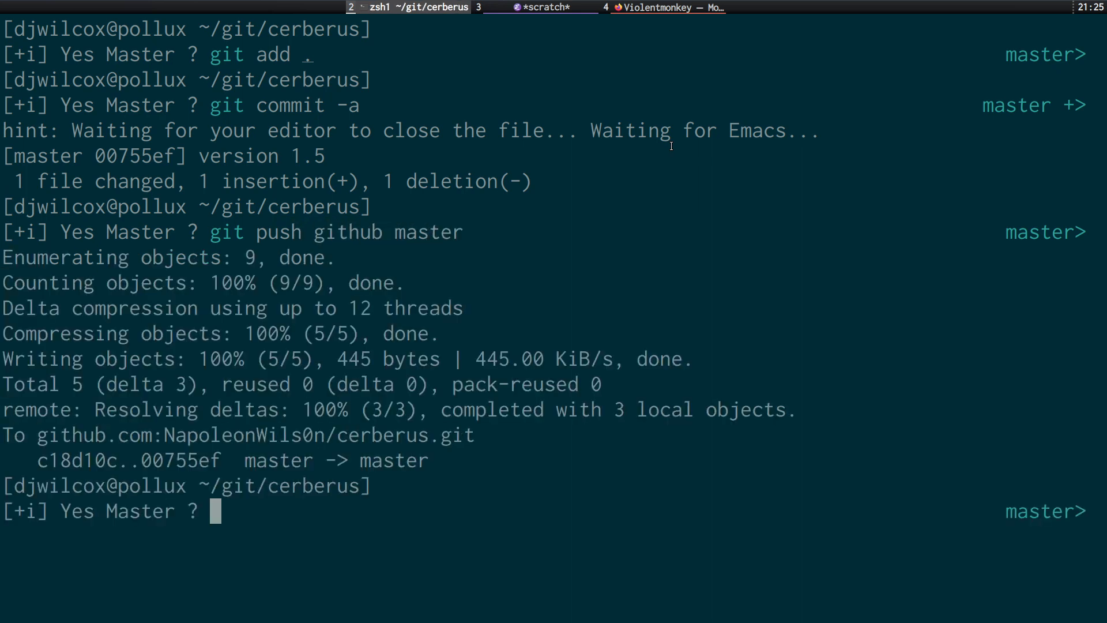
# Step: Switch to Firefox, update the Skip tinyurl.is script in Violentmonkey and open its code
pyautogui.press('super+4')
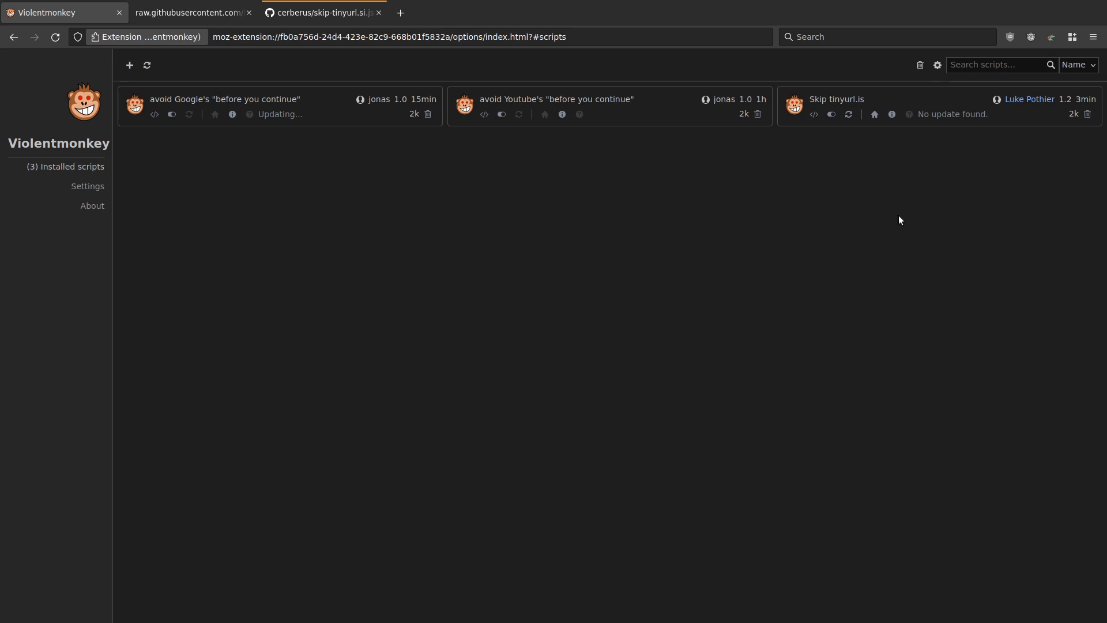
pyautogui.click(848, 114)
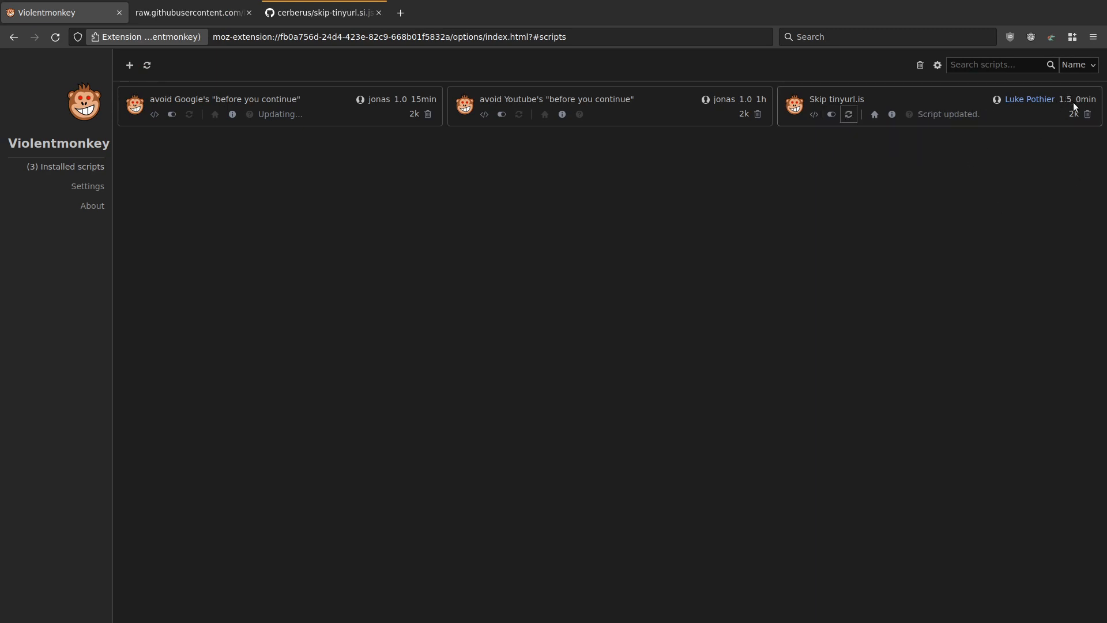
pyautogui.click(814, 114)
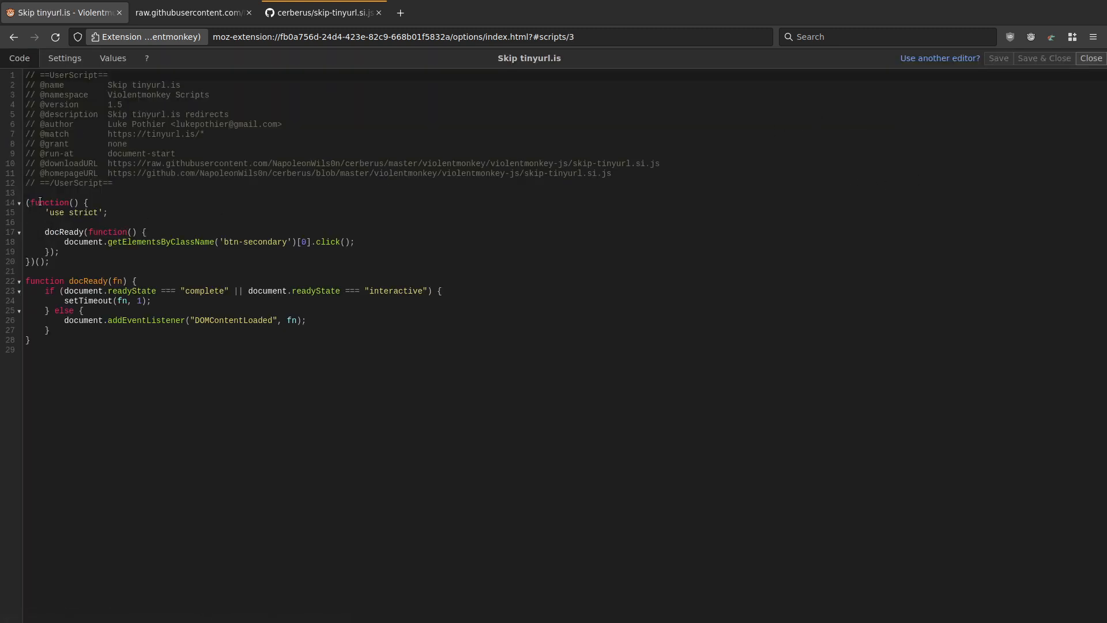
# Step: Reload the GitHub page of skip-tinyurl.si.js, compare it with the installed script's code and close the script editor
pyautogui.click(326, 12)
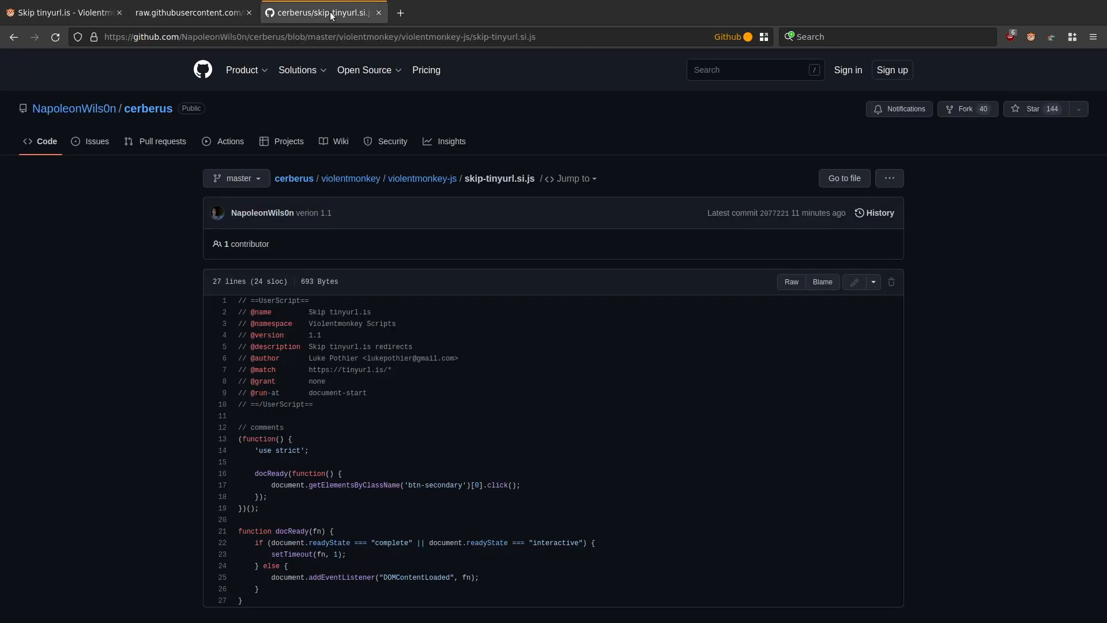
pyautogui.scroll(-2, 173, 284)
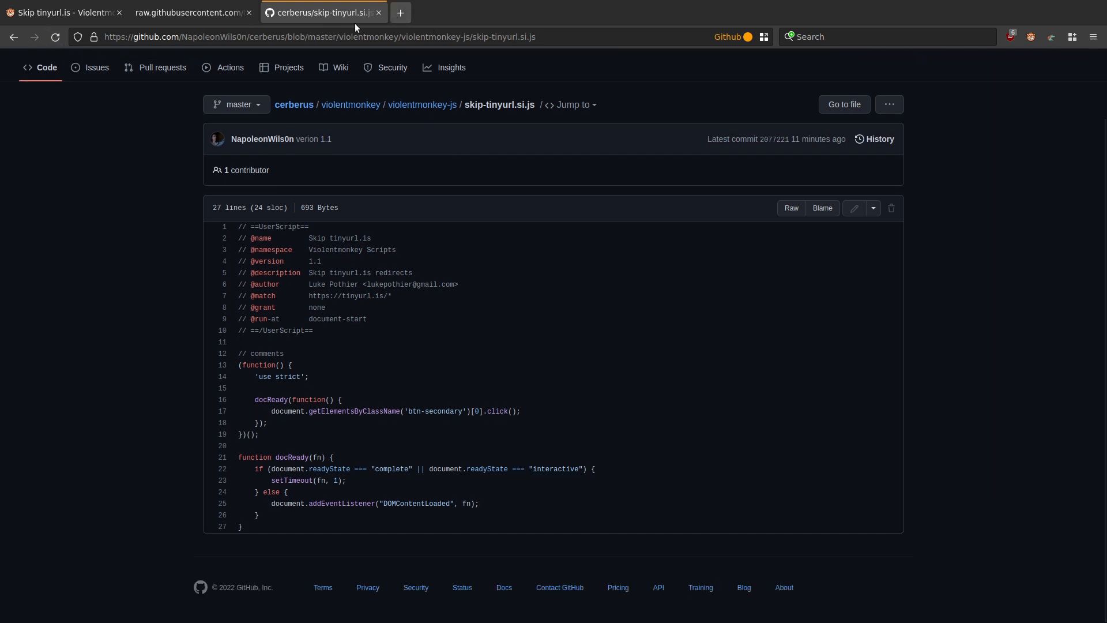
pyautogui.press('F5')
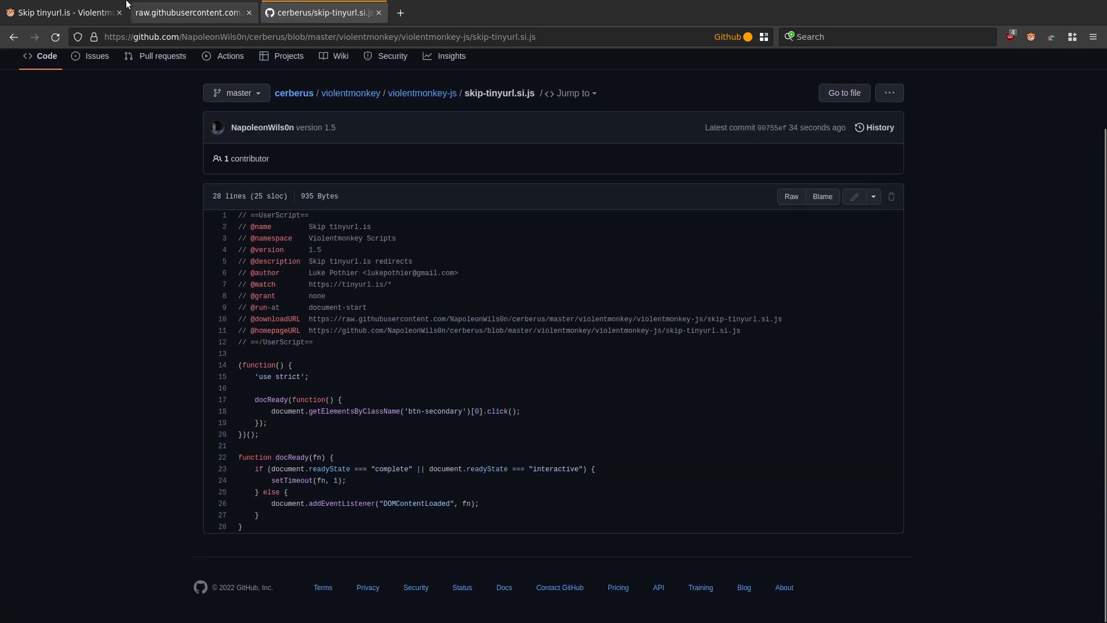
pyautogui.click(52, 13)
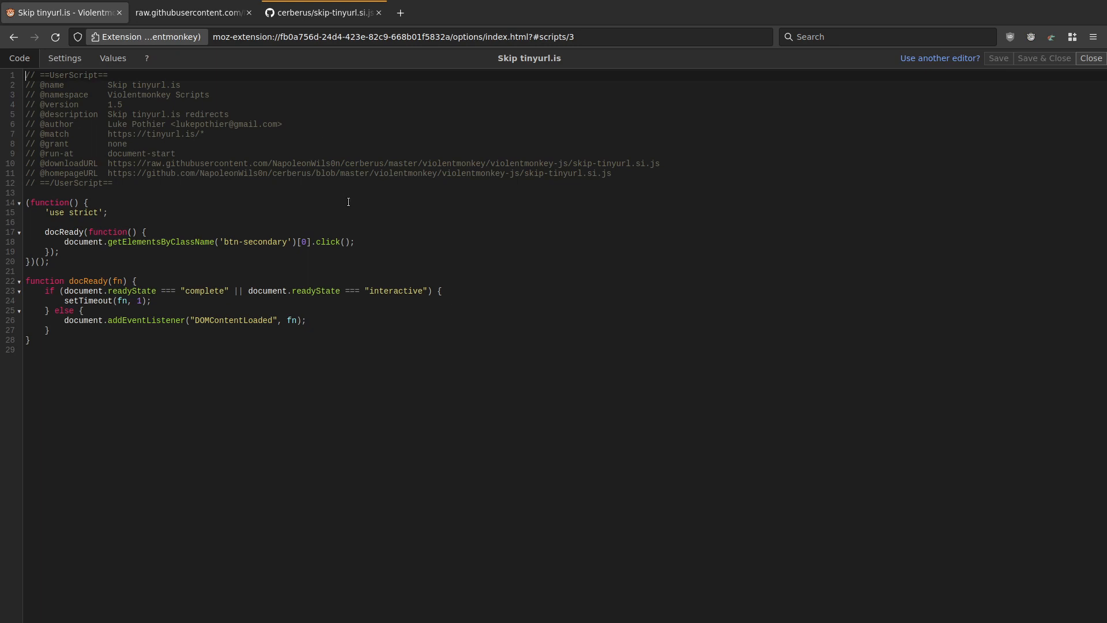
pyautogui.click(1080, 60)
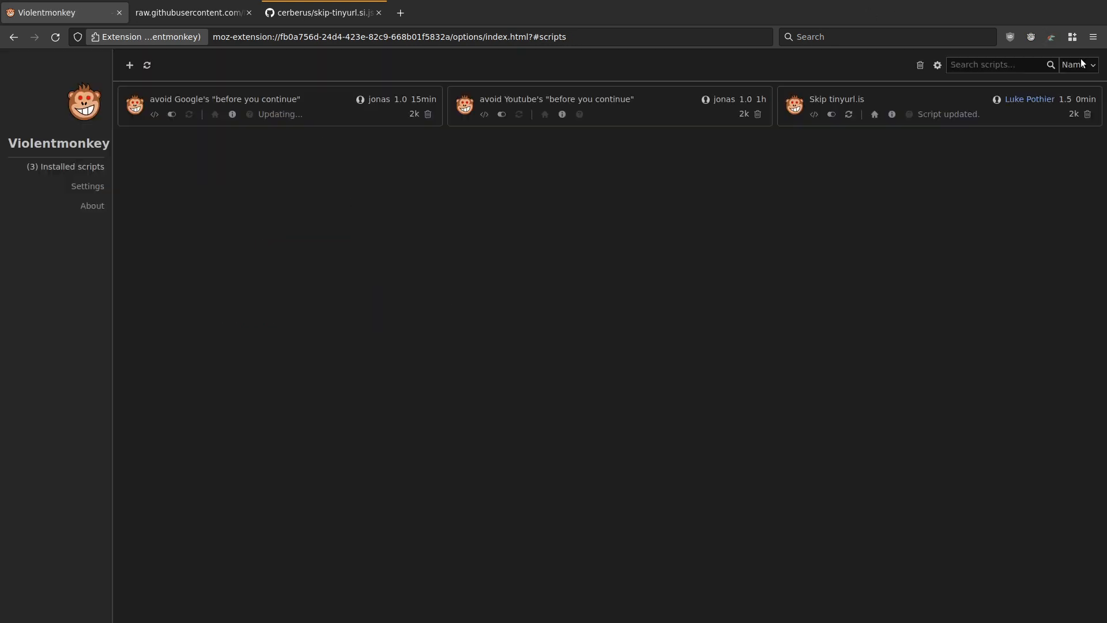
pyautogui.click(814, 115)
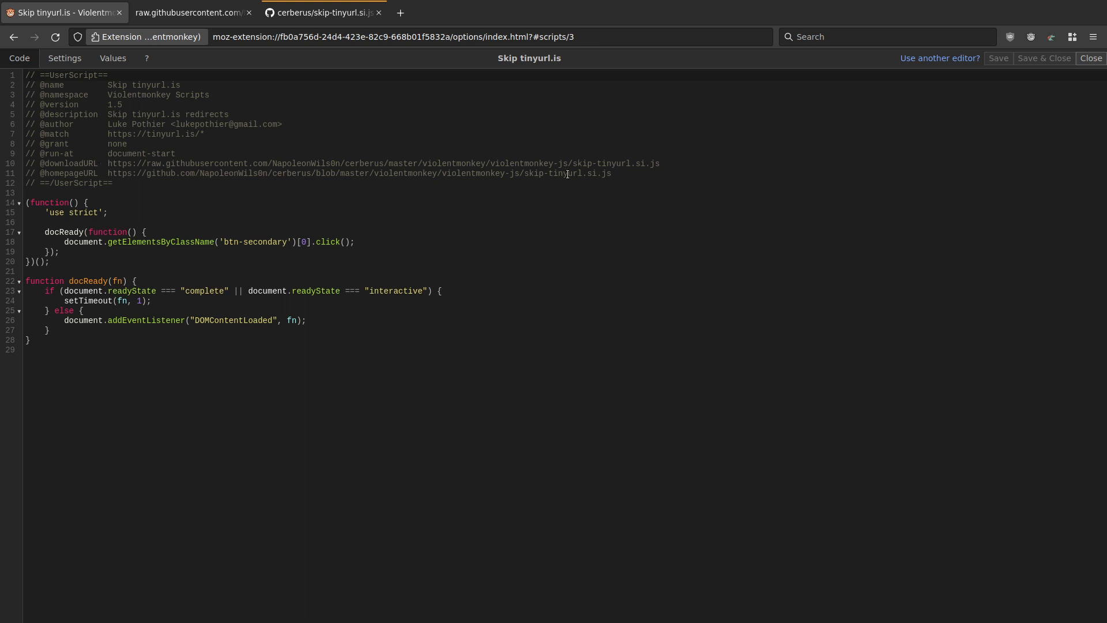
pyautogui.moveTo(662, 163); pyautogui.dragTo(112, 163)
pyautogui.click(194, 13)
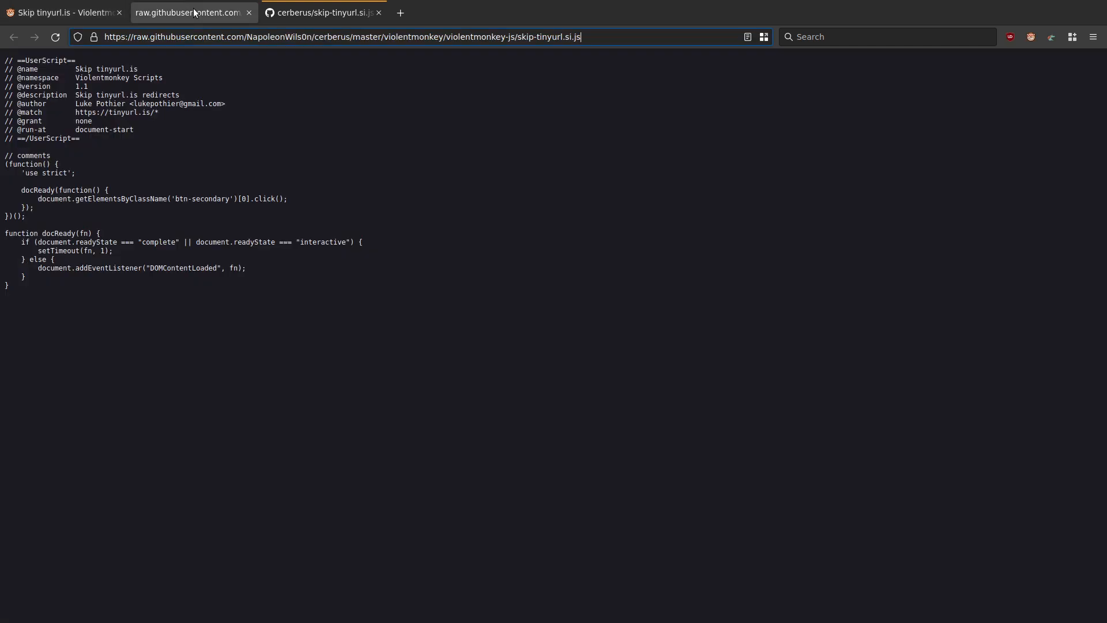
pyautogui.click(211, 115)
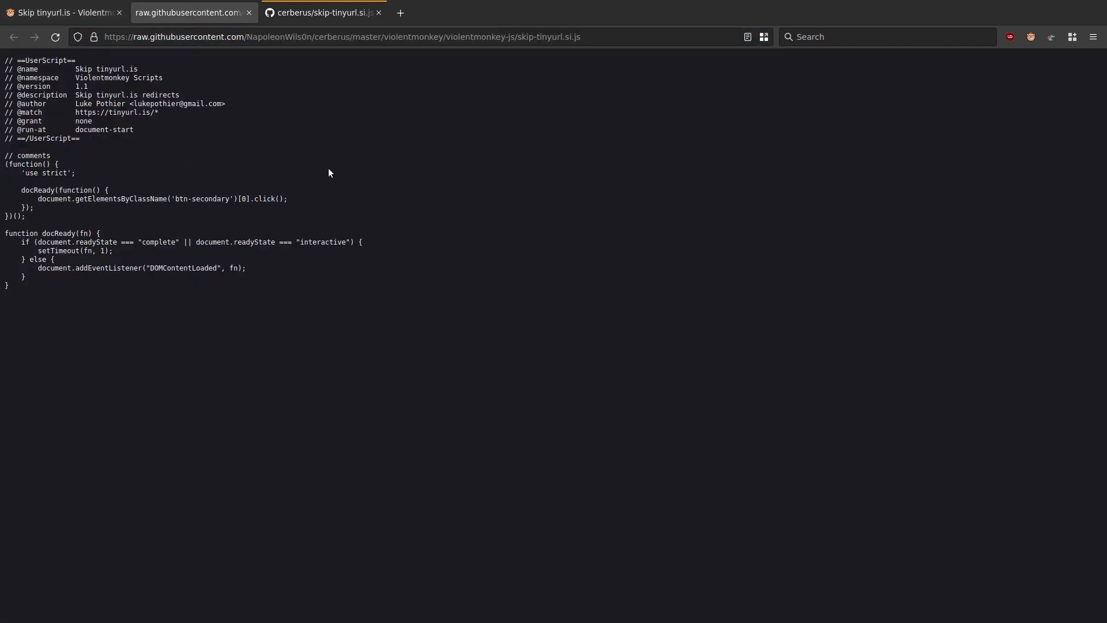
pyautogui.click(338, 12)
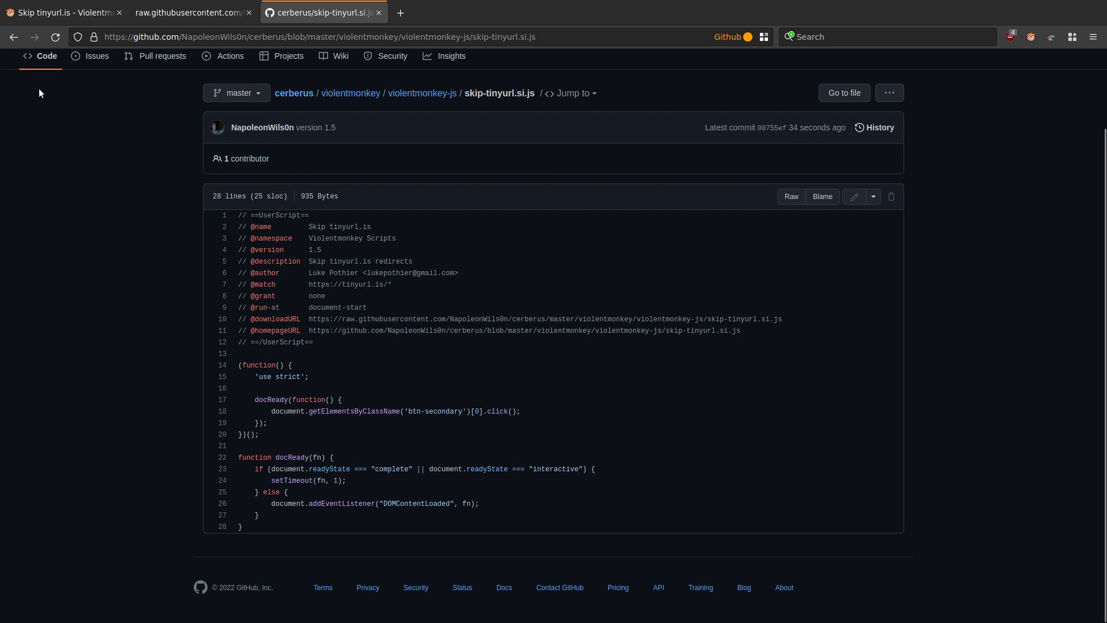
pyautogui.click(69, 12)
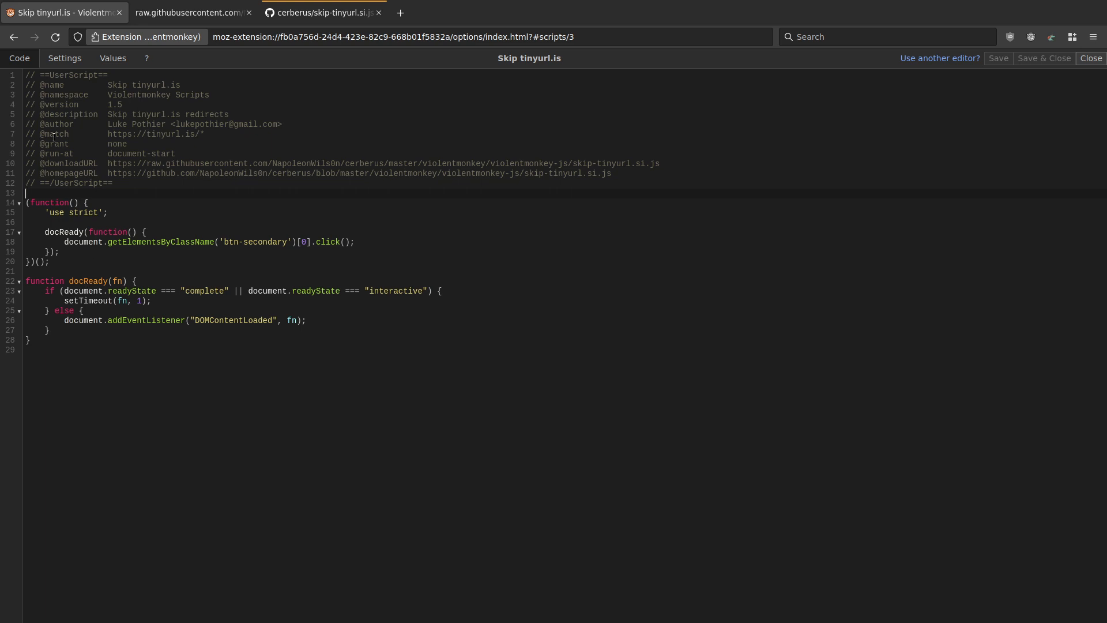
# Step: View the update settings and custom metadata URLs of Skip tinyurl.is, and close the script editor
pyautogui.click(63, 58)
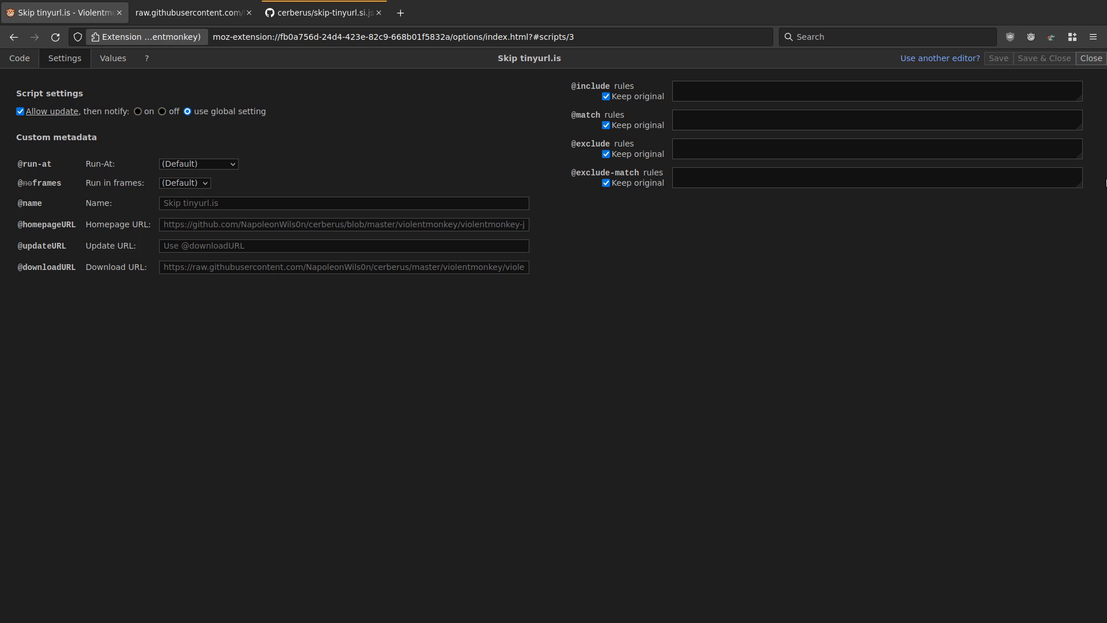
pyautogui.click(1087, 58)
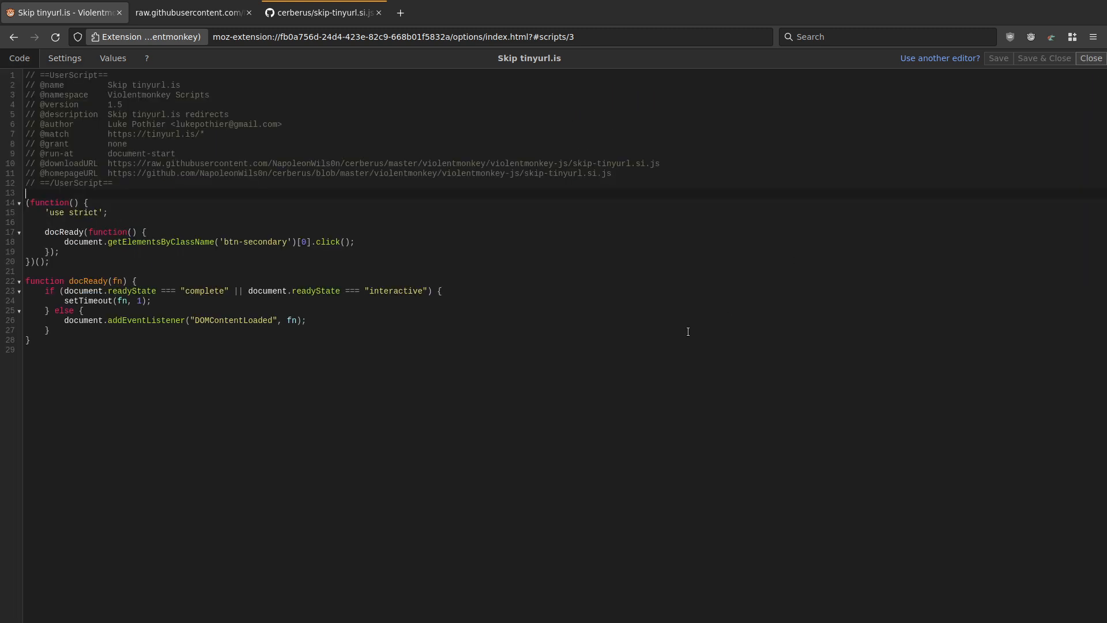
pyautogui.click(1087, 57)
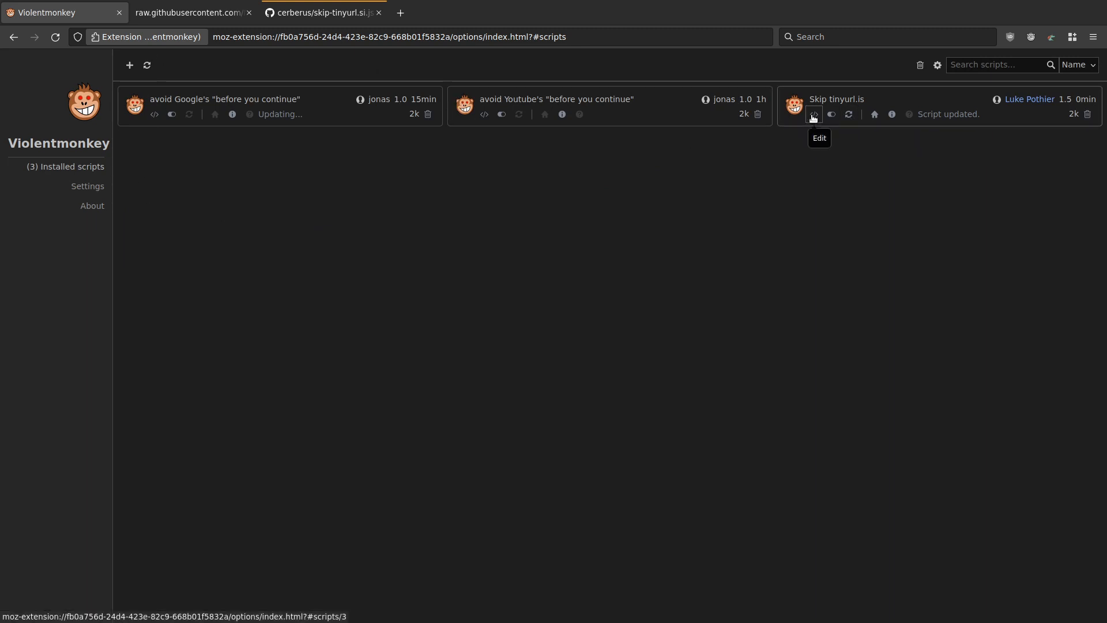
# Step: Open the homepage of Skip tinyurl.is from its script entry, view it and return to the installed scripts
pyautogui.click(874, 114)
pyautogui.click(191, 12)
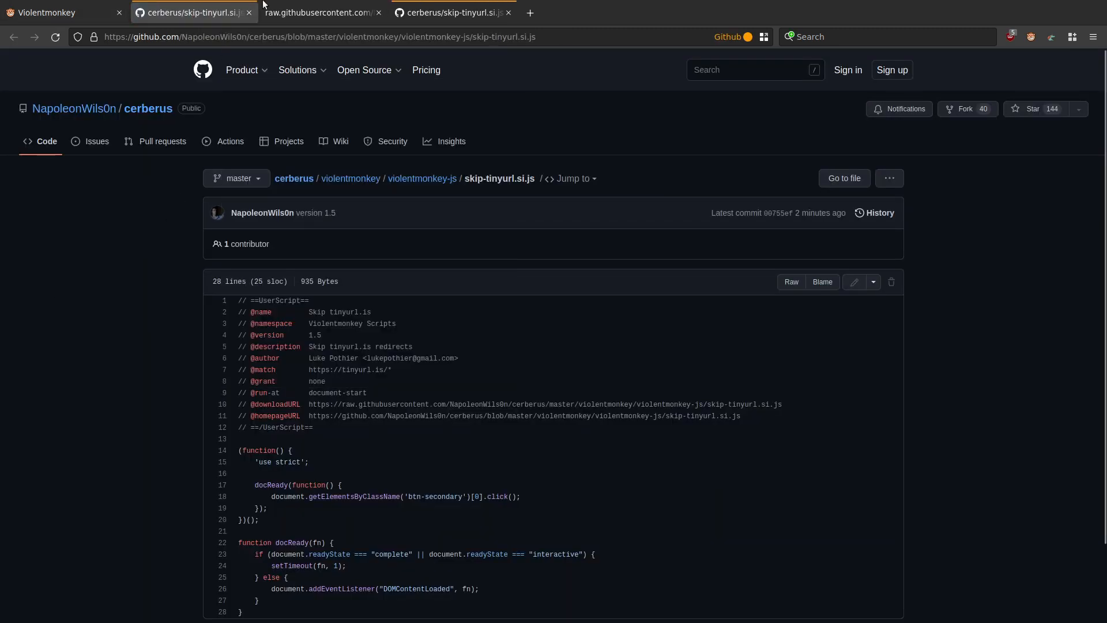
pyautogui.click(69, 12)
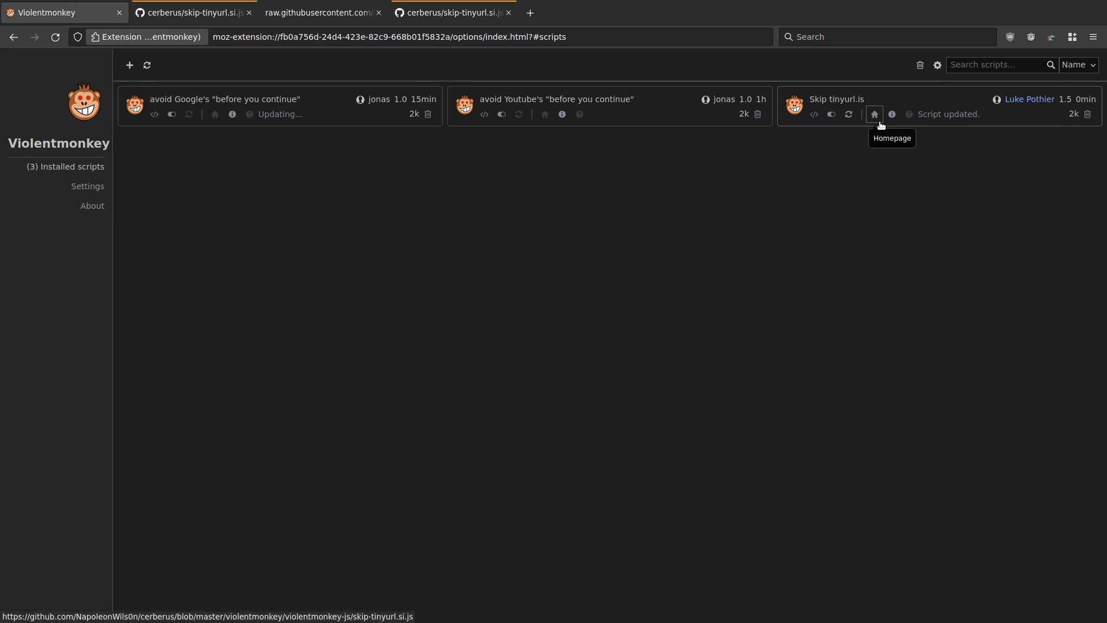
pyautogui.moveTo(895, 117)
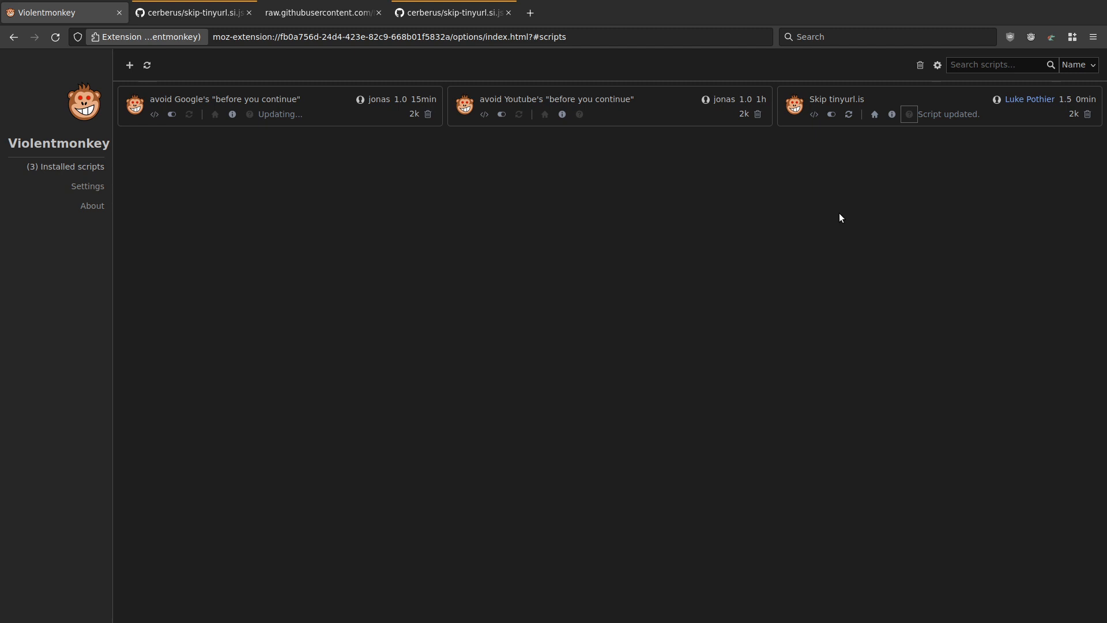
# Step: View the blank new script template, close it unsaved, and look through the Violentmonkey settings before returning to the installed scripts
pyautogui.click(129, 65)
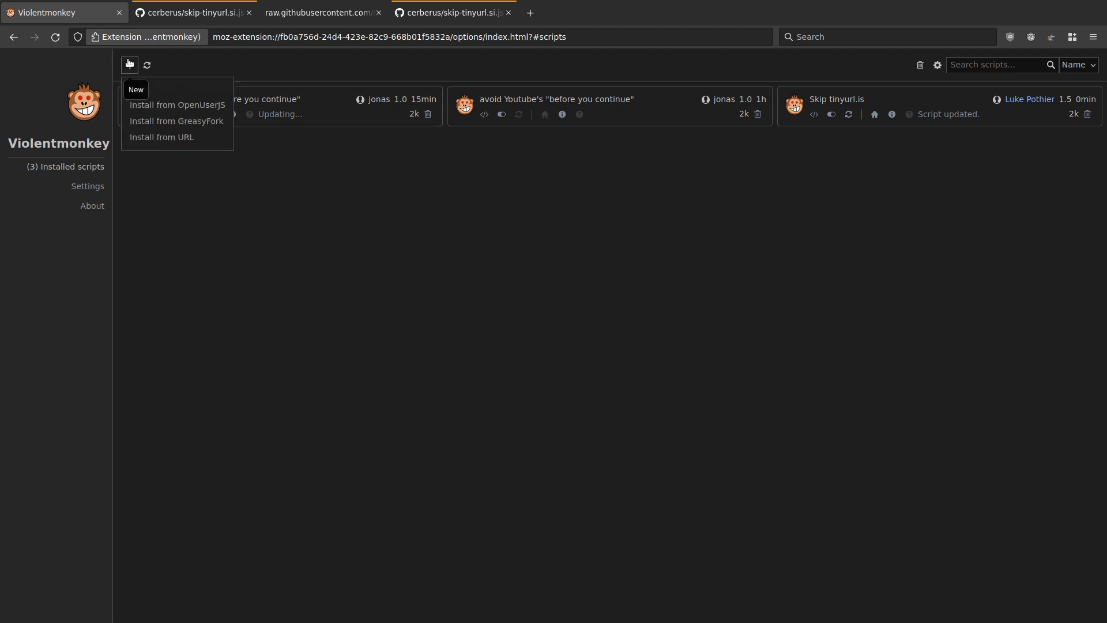
pyautogui.click(150, 92)
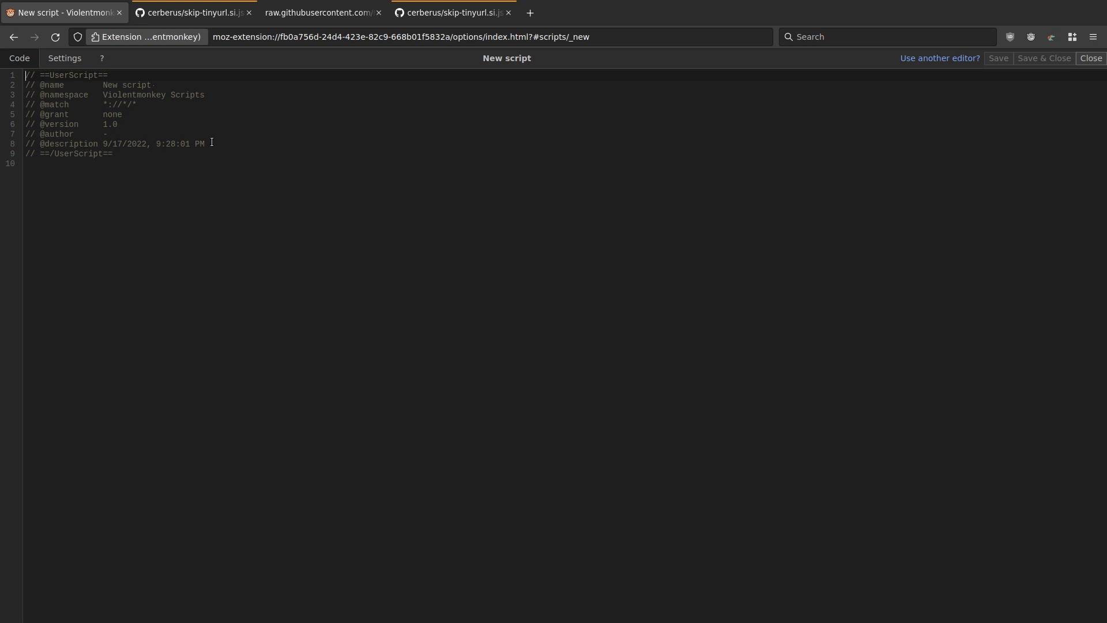
pyautogui.click(1091, 59)
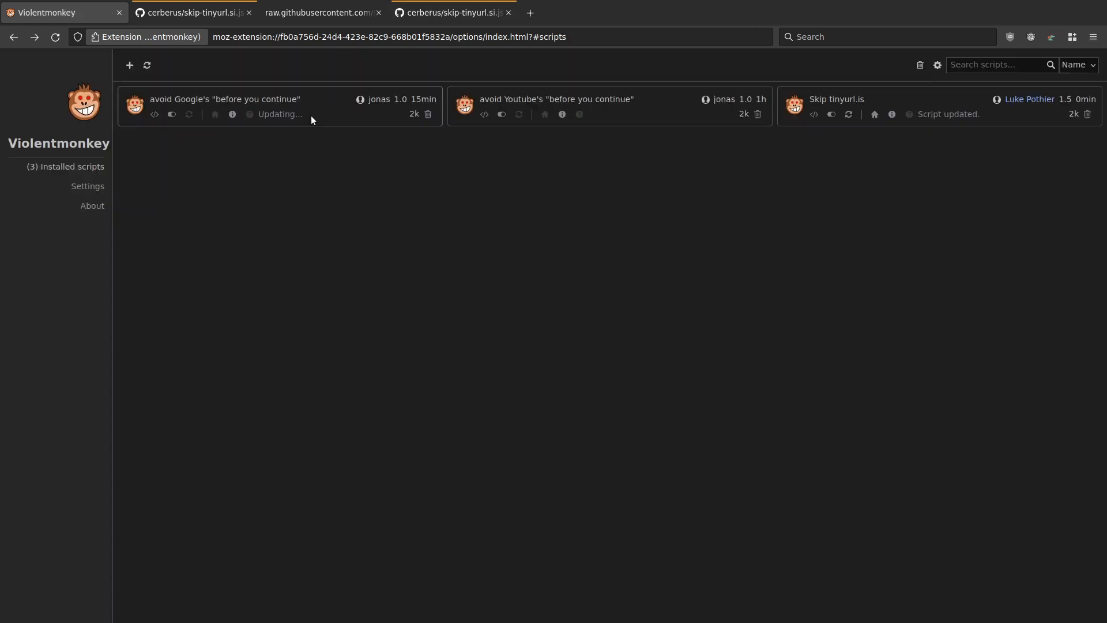
pyautogui.click(81, 186)
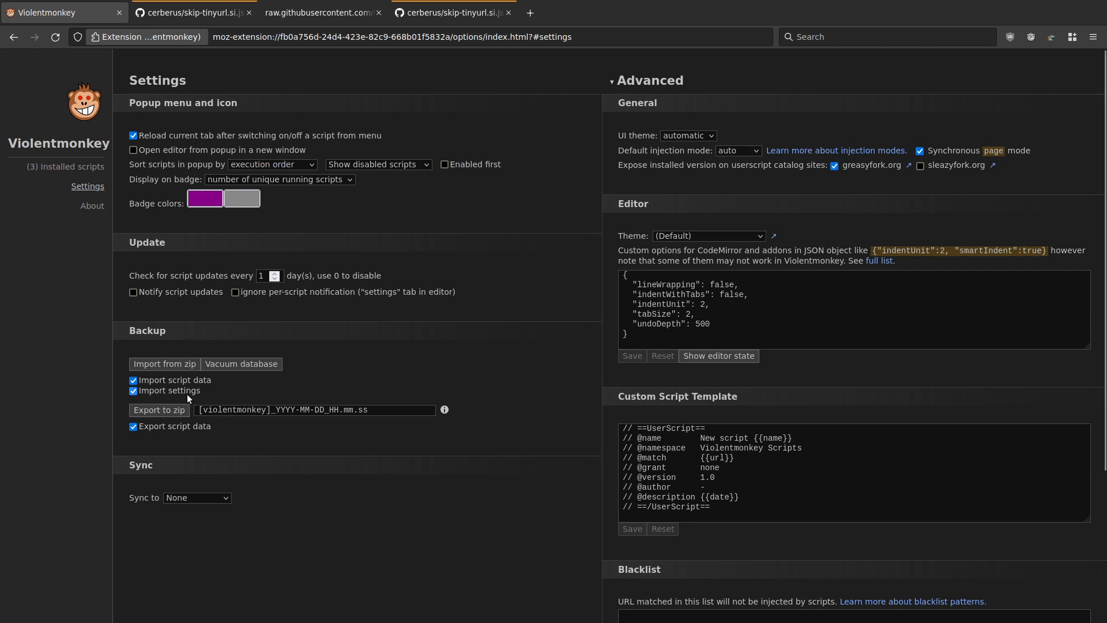
pyautogui.click(94, 165)
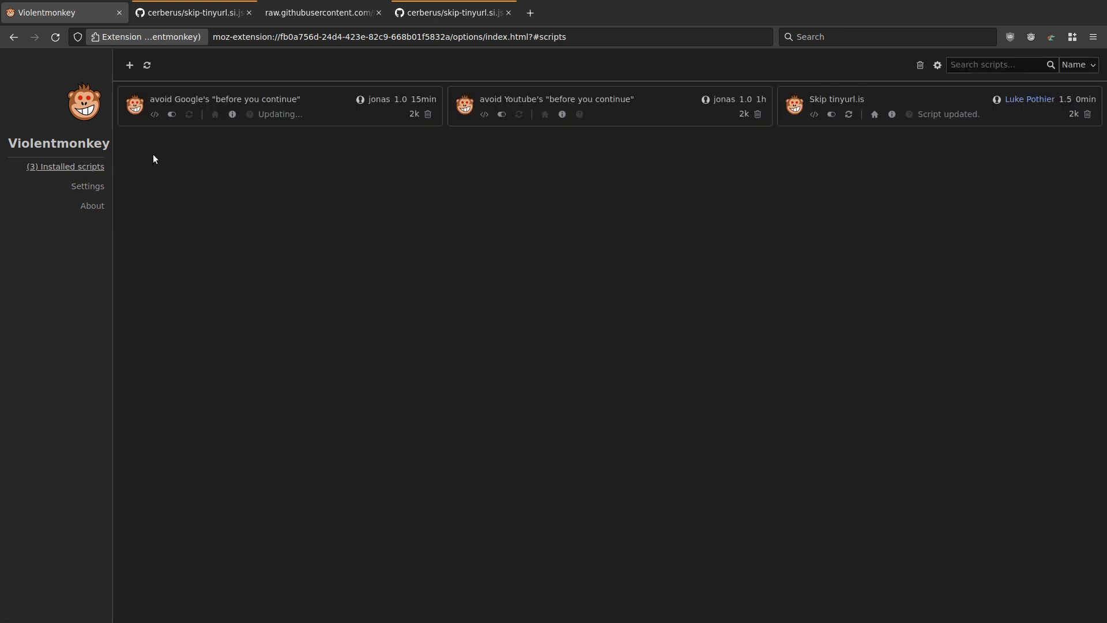
# Step: Inspect the Skip tinyurl.is metadata headers once more, close the editor and view the options for adding a script
pyautogui.click(813, 114)
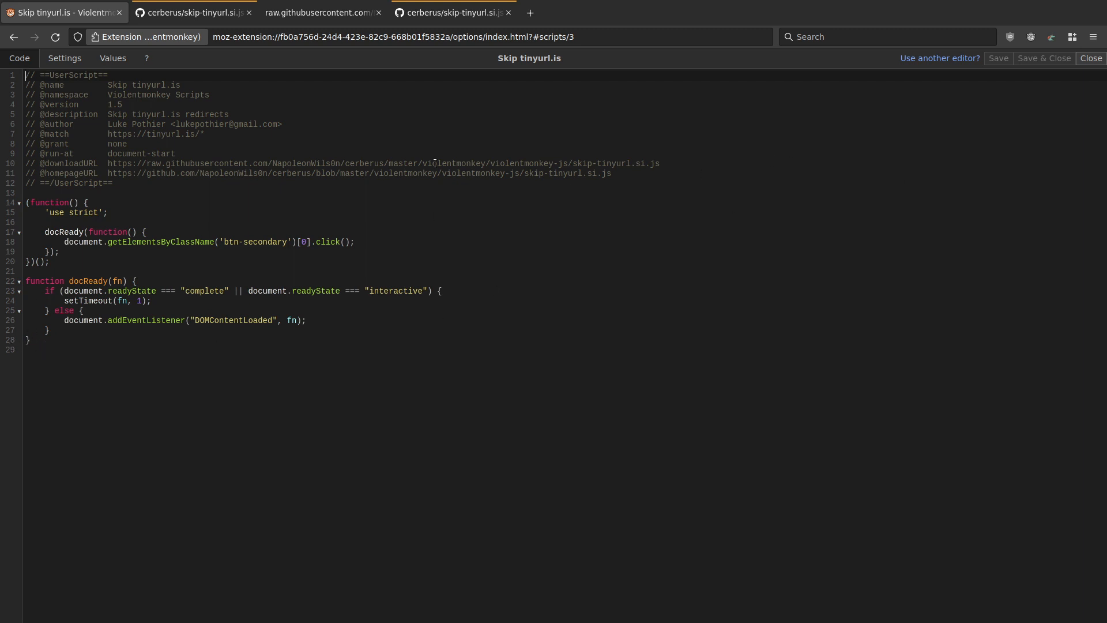
pyautogui.click(1091, 58)
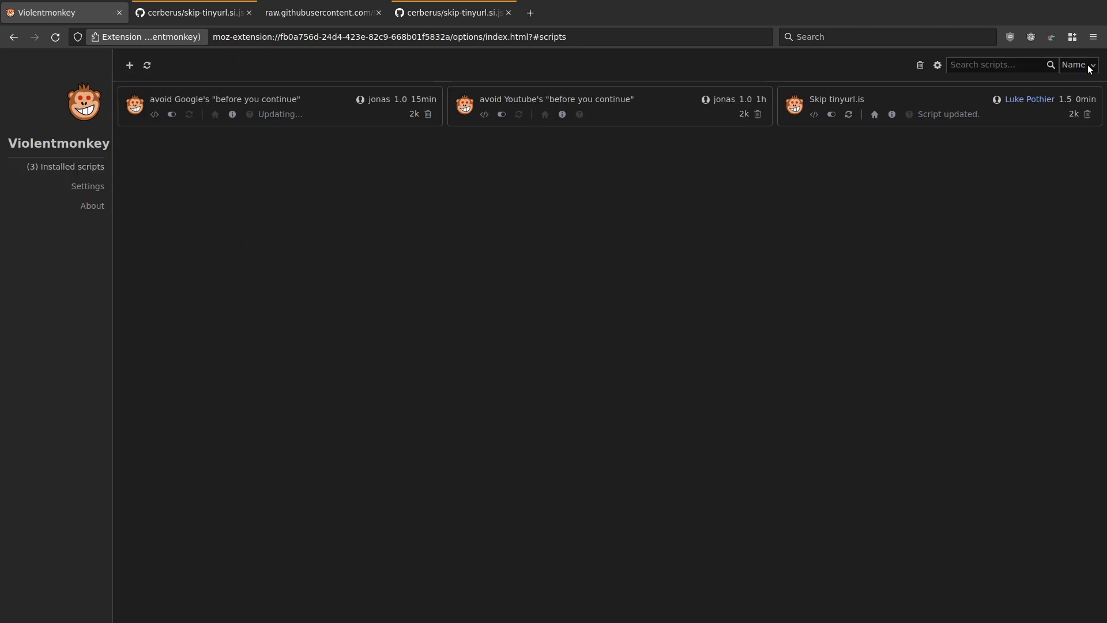
pyautogui.click(129, 65)
pyautogui.click(314, 195)
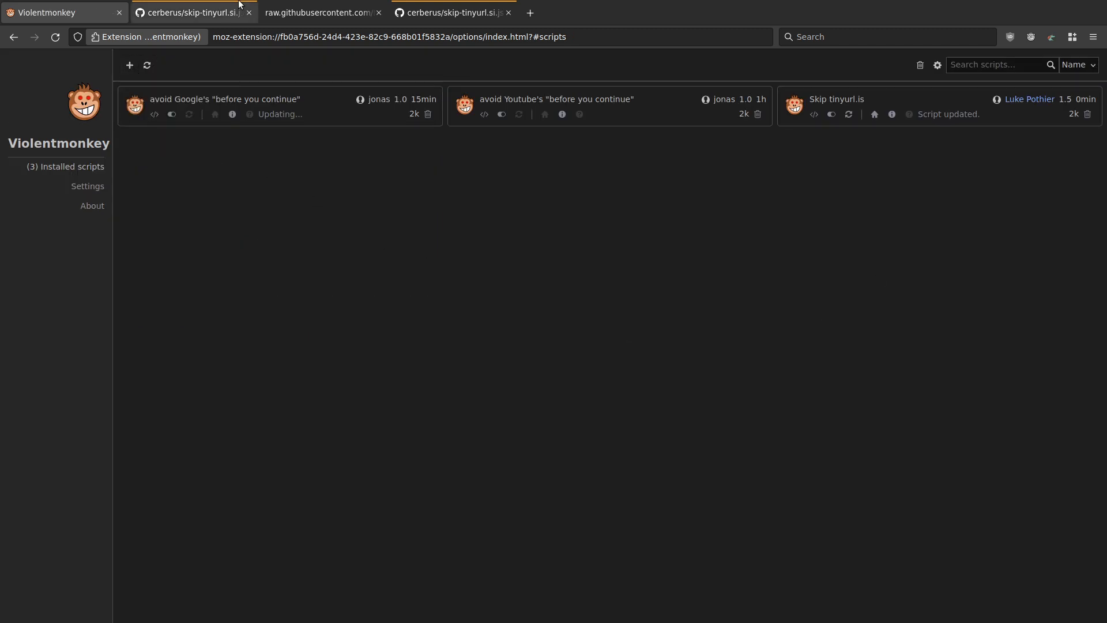
# Step: View the raw skip-tinyurl.si.js code on raw.githubusercontent.com and return to the Violentmonkey script list
pyautogui.click(206, 12)
pyautogui.click(300, 12)
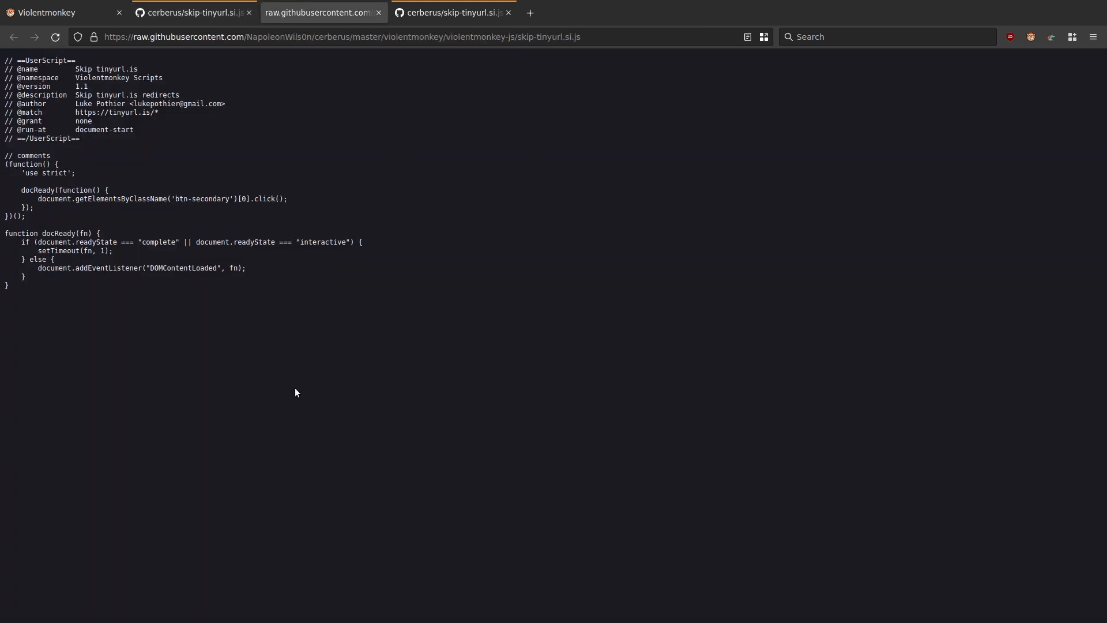
pyautogui.moveTo(280, 287); pyautogui.dragTo(61, 123)
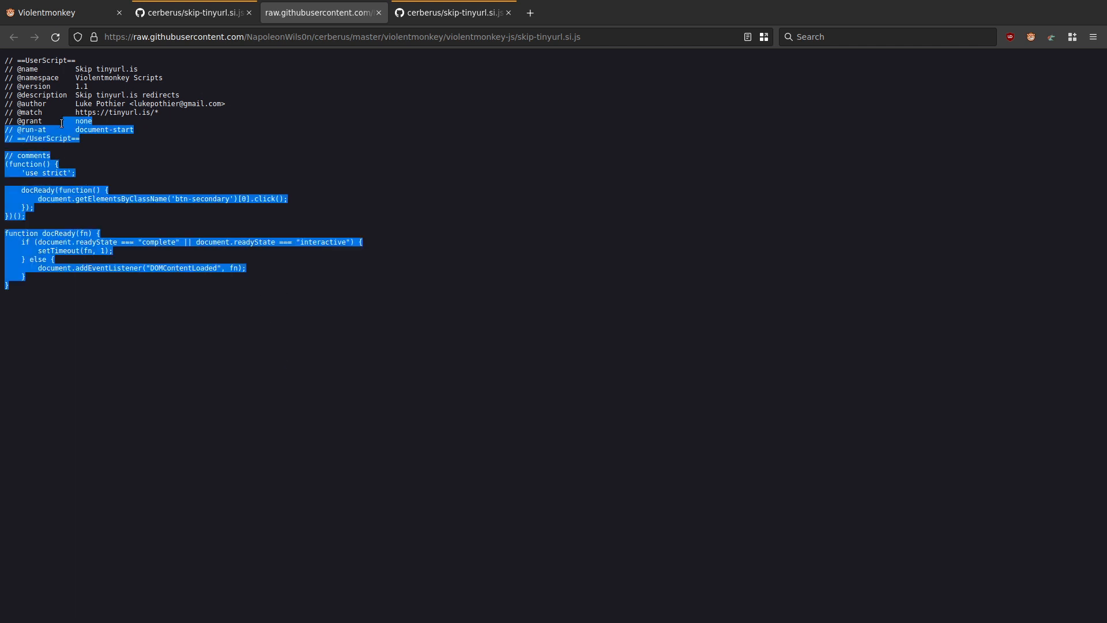
pyautogui.click(135, 109)
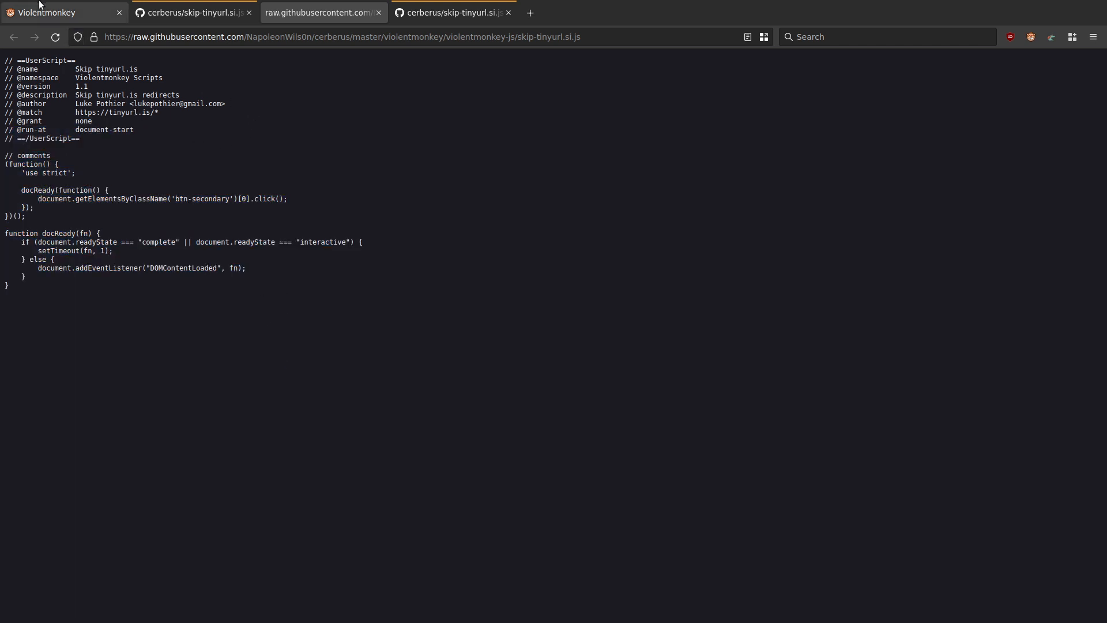
pyautogui.click(79, 16)
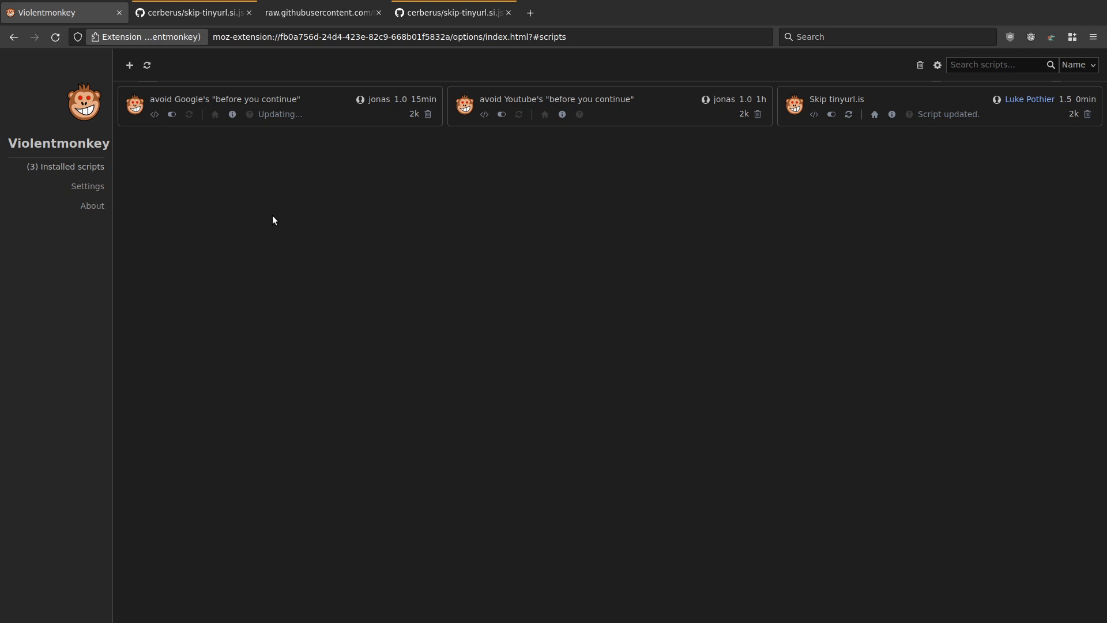
# Step: Look through the services offered for syncing in the Violentmonkey settings, leave Sync to at None, and return to the installed scripts
pyautogui.click(84, 187)
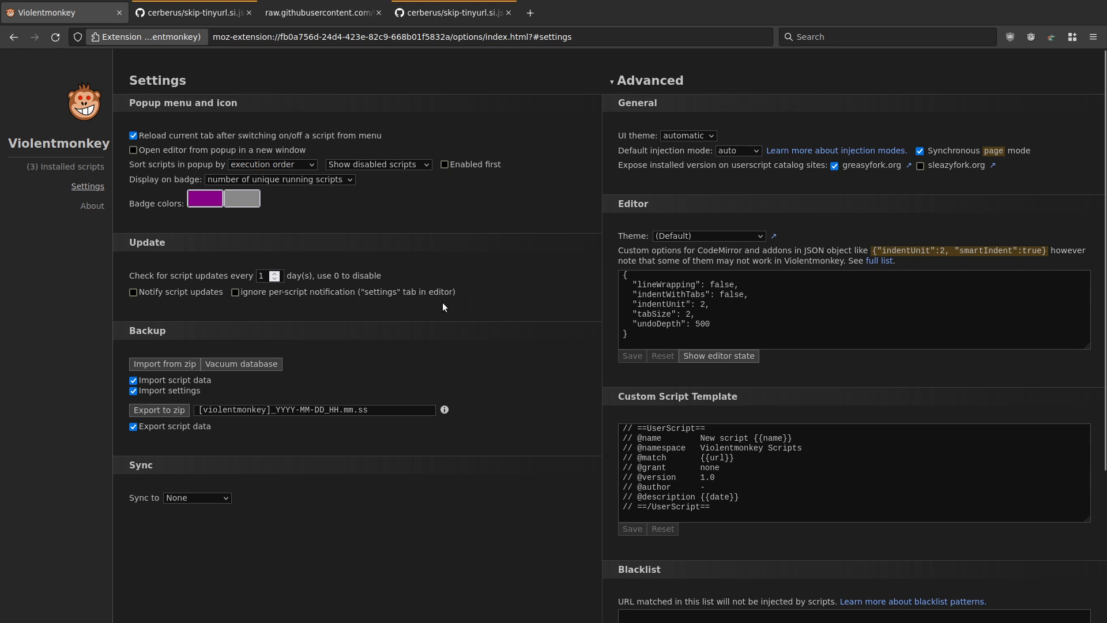
pyautogui.click(216, 500)
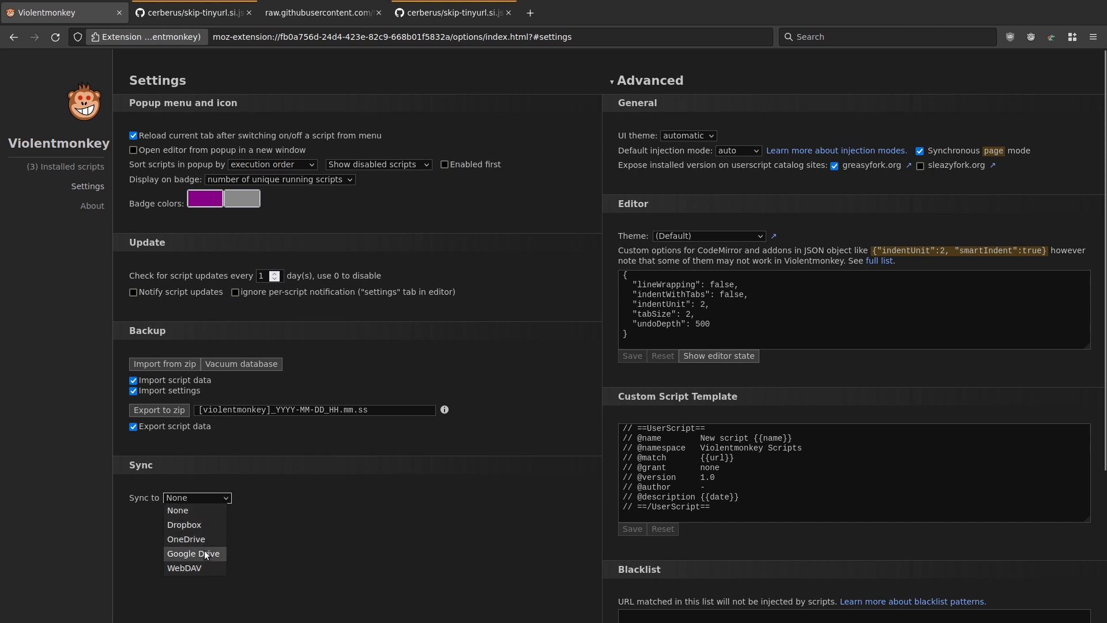
pyautogui.click(348, 510)
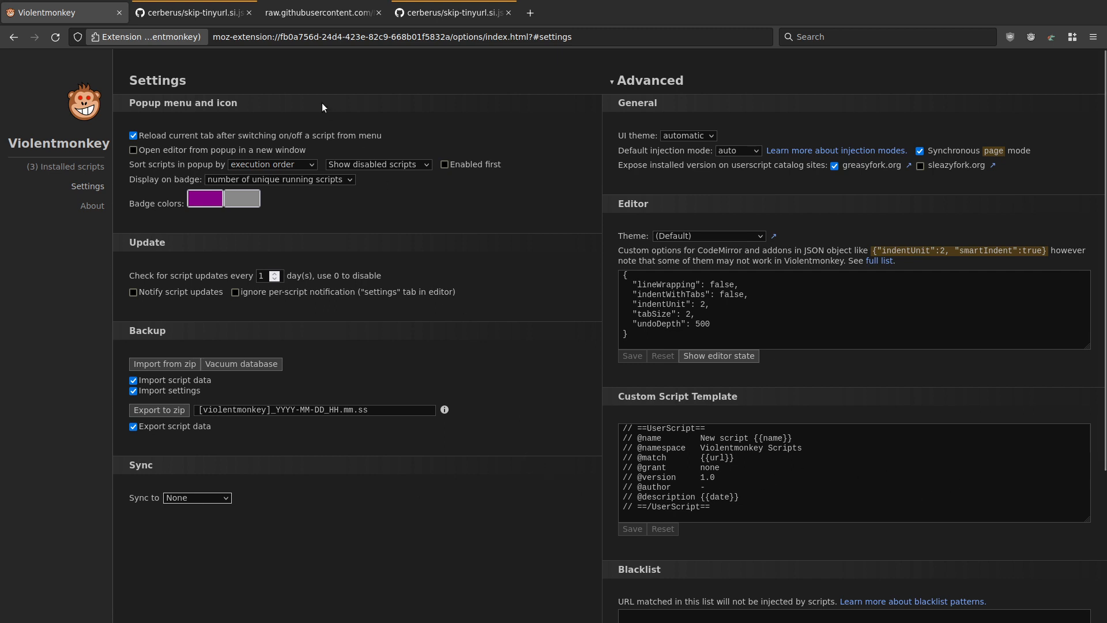
pyautogui.click(72, 167)
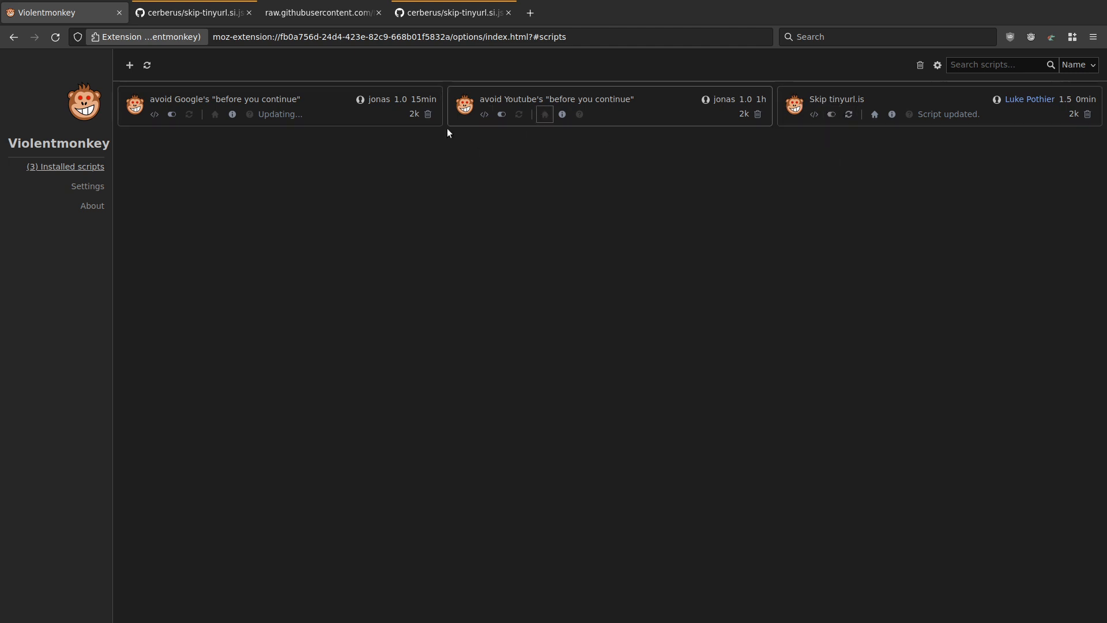
# Step: View the available ways of adding a script, including installing from a URL, without choosing one
pyautogui.click(130, 65)
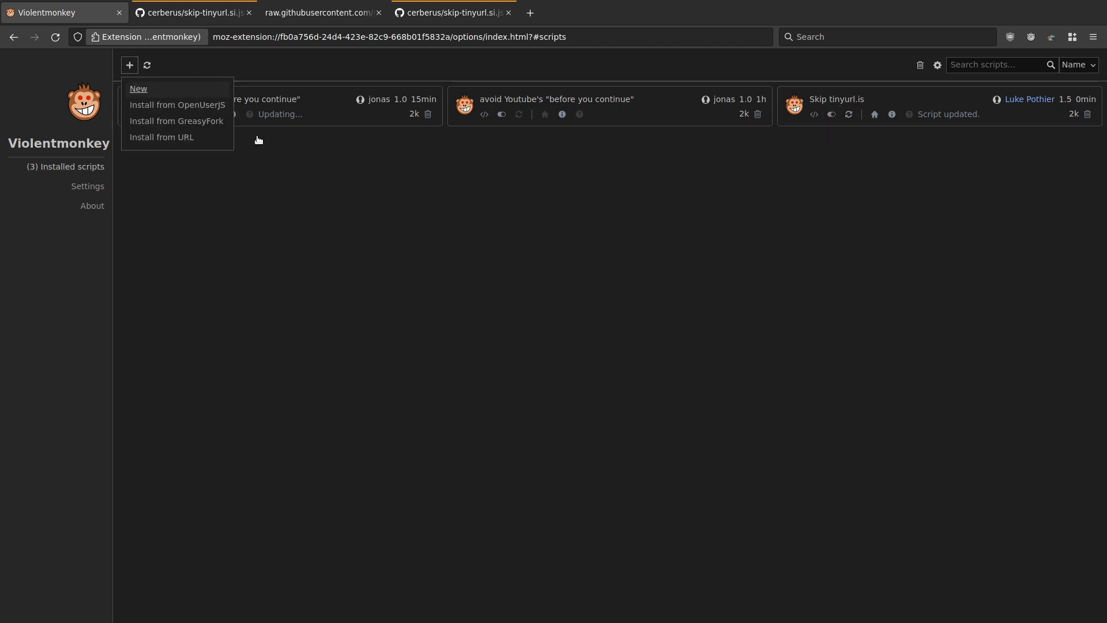
pyautogui.click(598, 295)
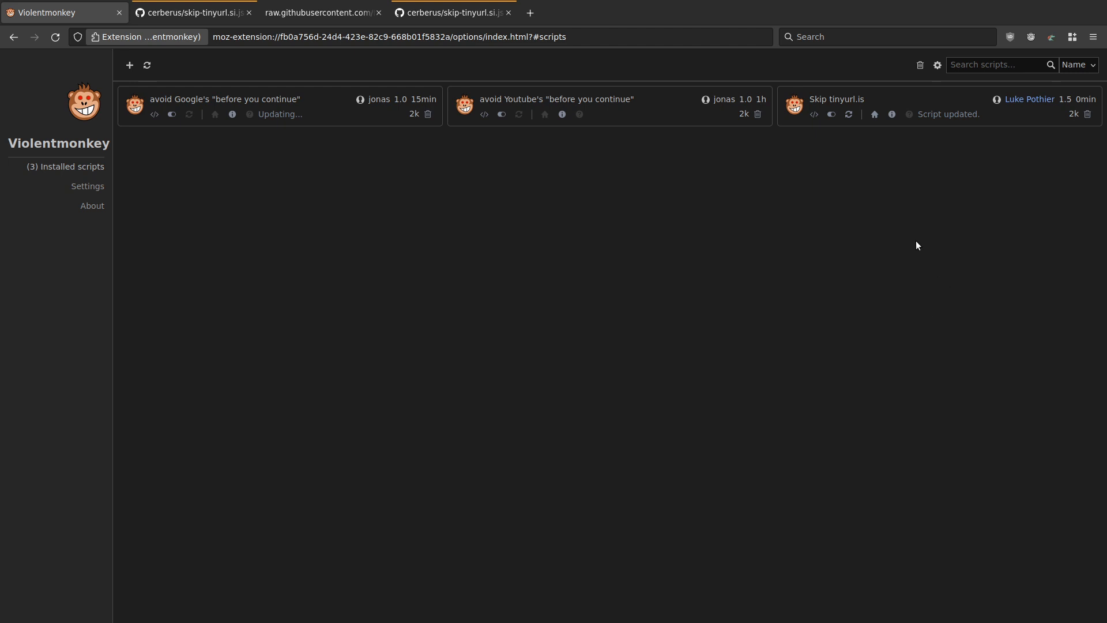
pyautogui.click(129, 65)
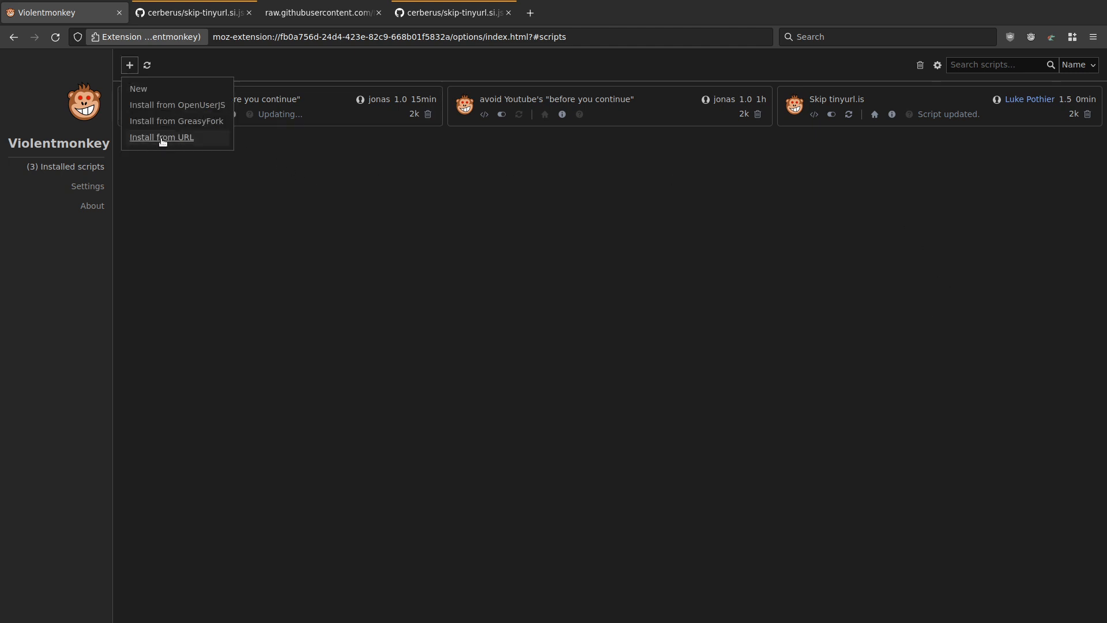
pyautogui.click(326, 240)
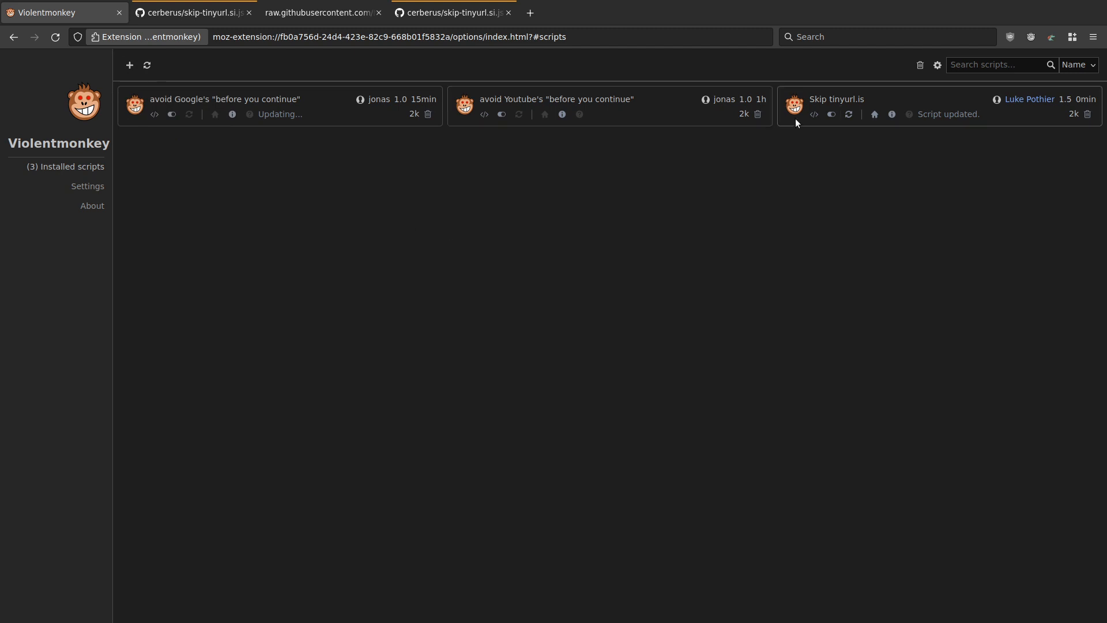
# Step: Review the code and the custom metadata settings of Skip tinyurl.is, and close its editor without changes
pyautogui.click(815, 115)
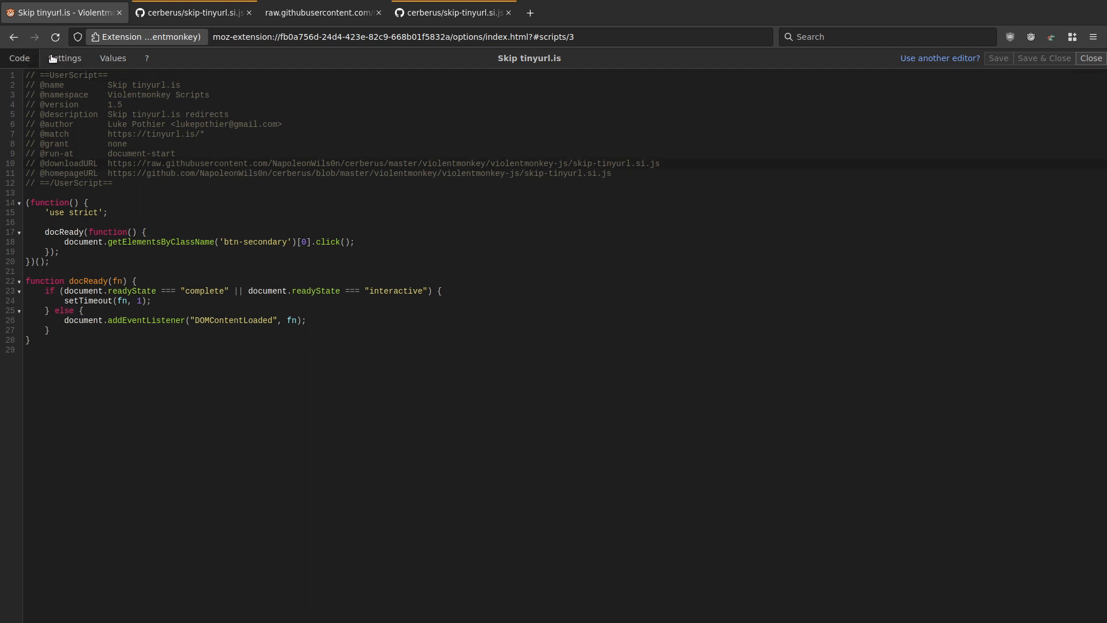
pyautogui.click(75, 58)
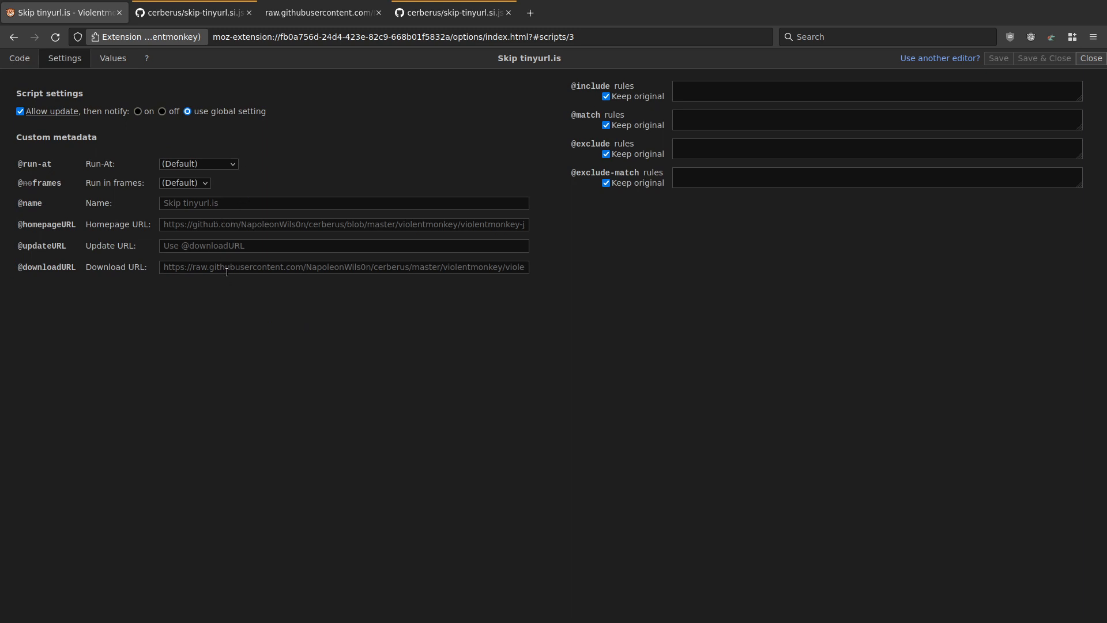
pyautogui.click(28, 60)
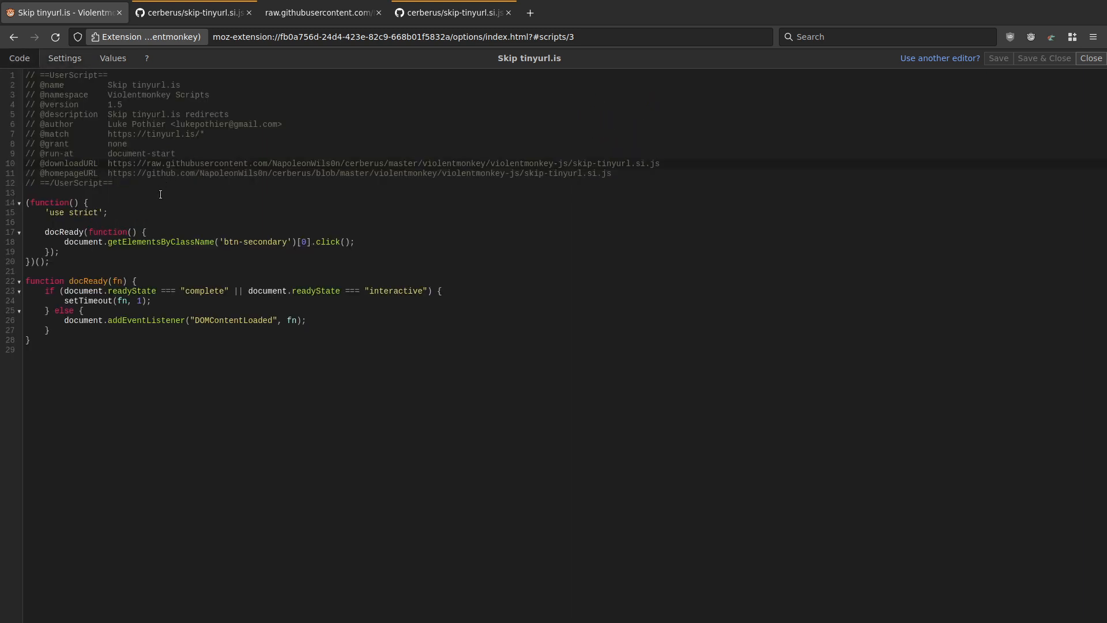
pyautogui.click(1091, 58)
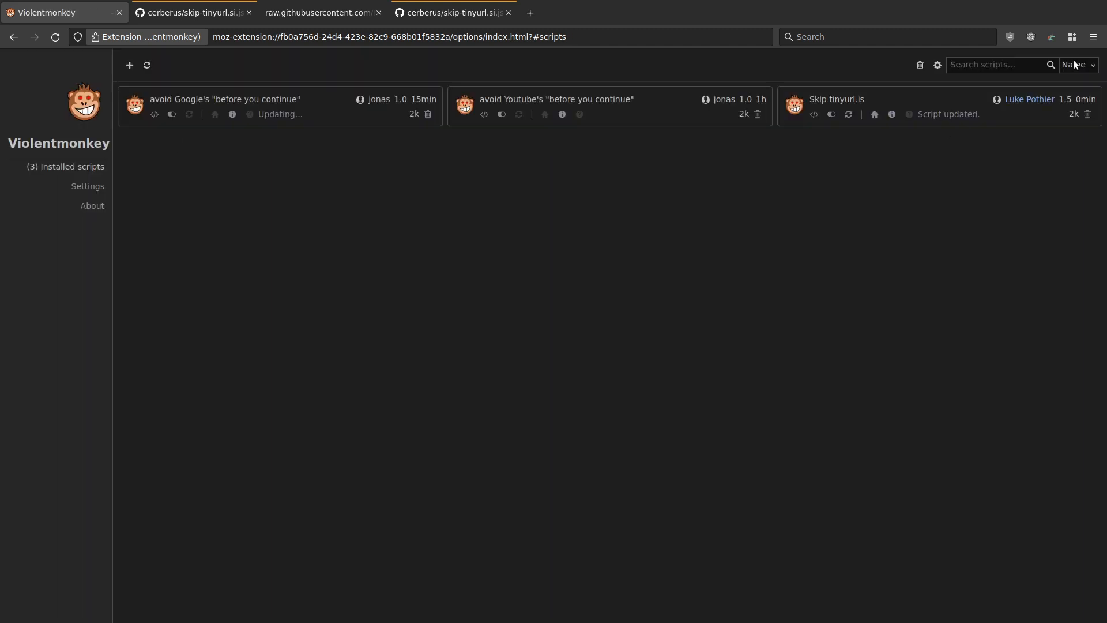